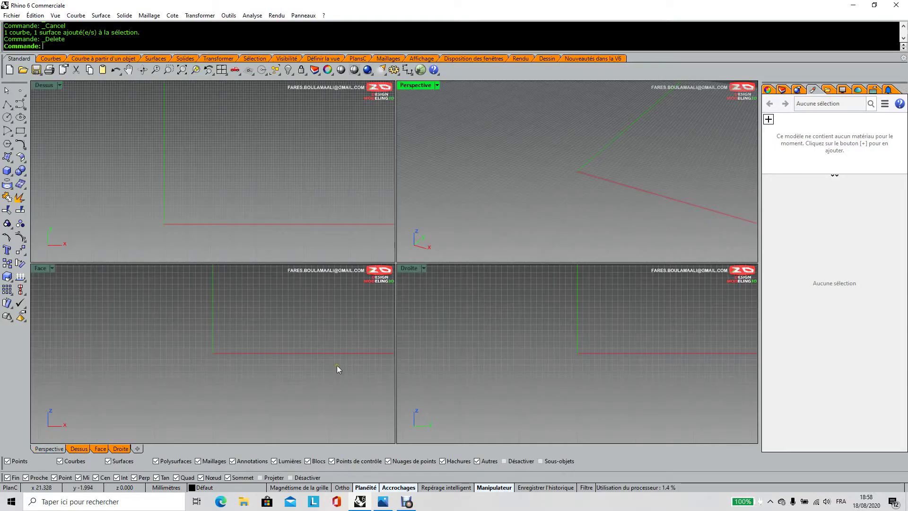
# - Preview the key fob photo, then add it as a picture plane image
pyautogui.click(407, 501)
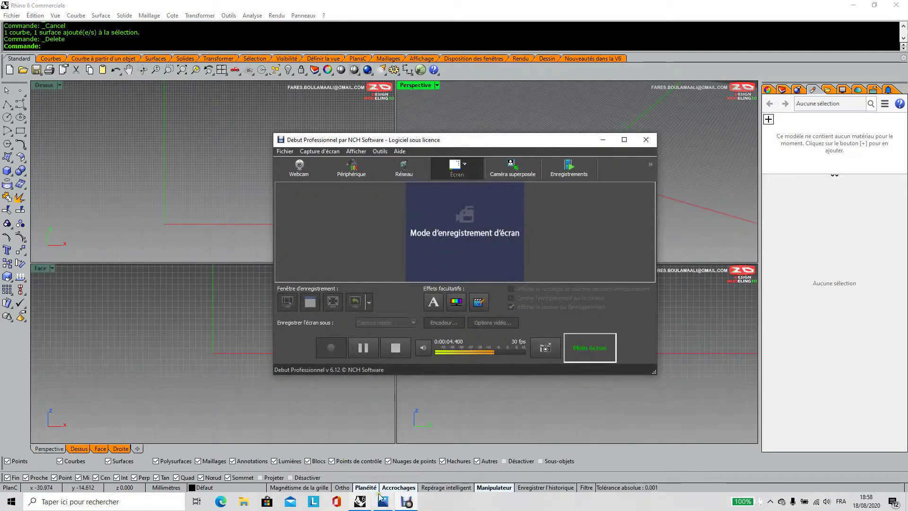
pyautogui.click(384, 501)
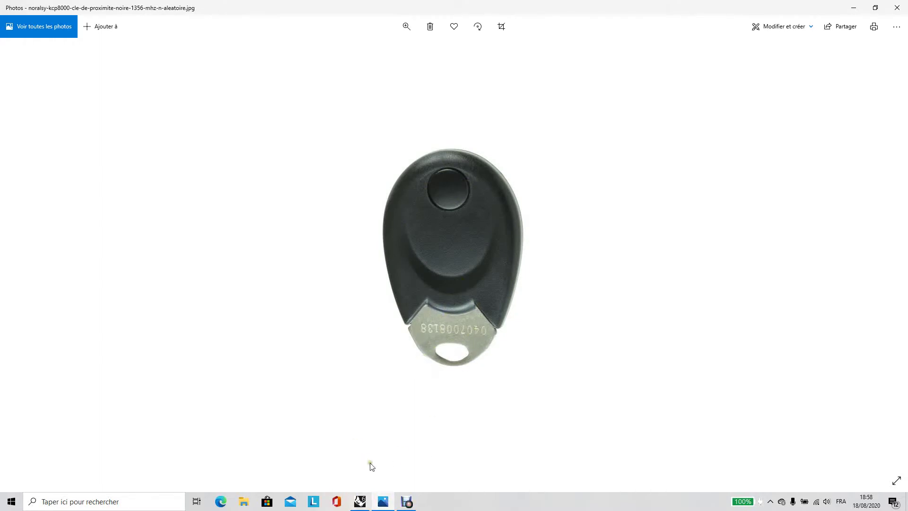
pyautogui.click(360, 501)
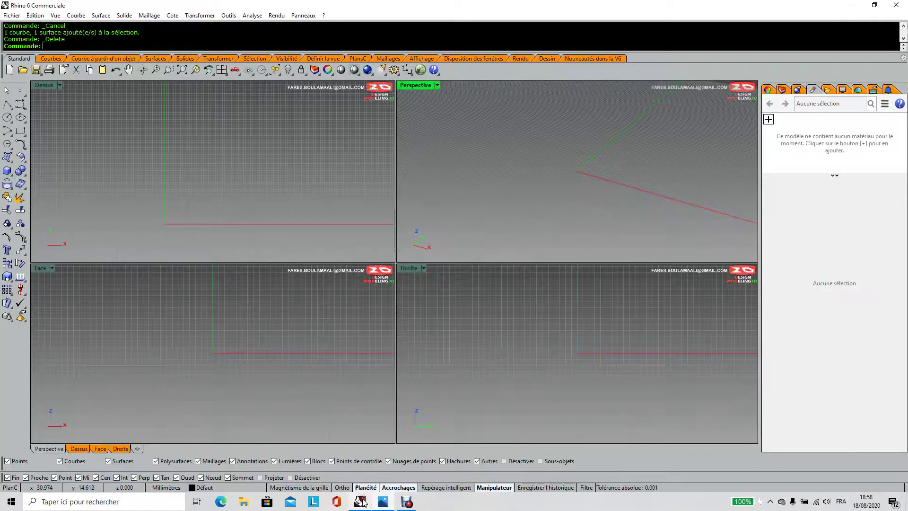
pyautogui.click(10, 160)
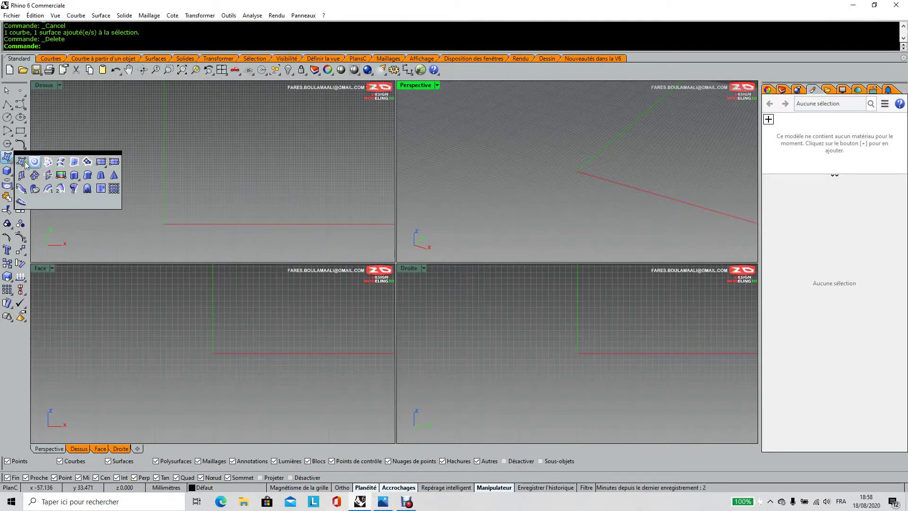
pyautogui.click(61, 176)
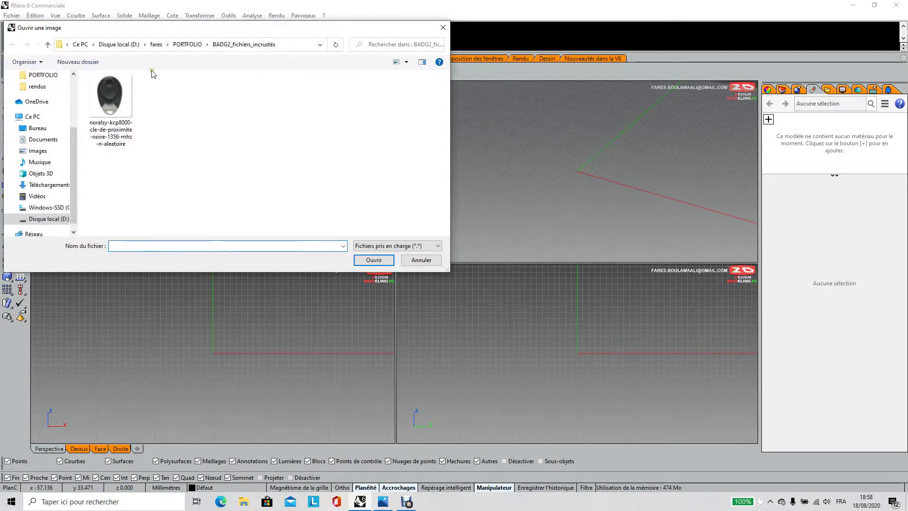
pyautogui.click(107, 91)
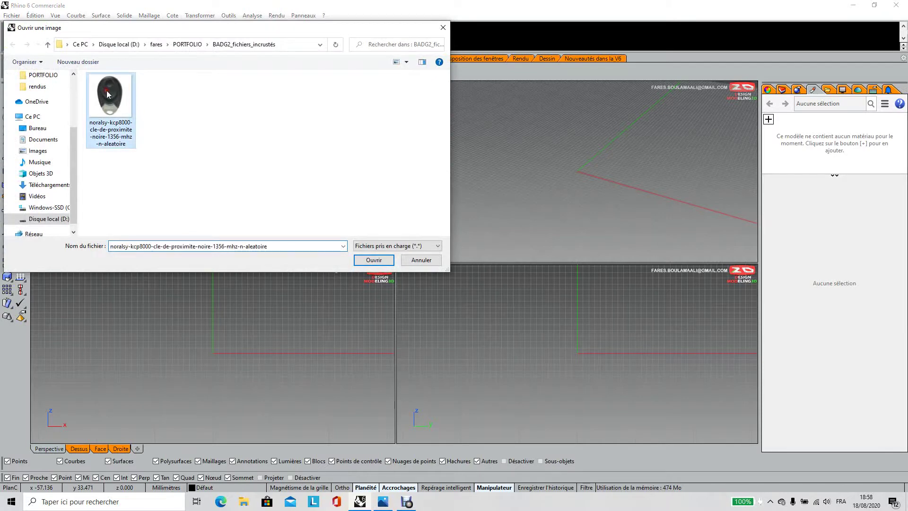
pyautogui.click(373, 259)
# - Maximize the Top view and place the picture by two corners, then centre and select it
pyautogui.doubleClick(48, 86)
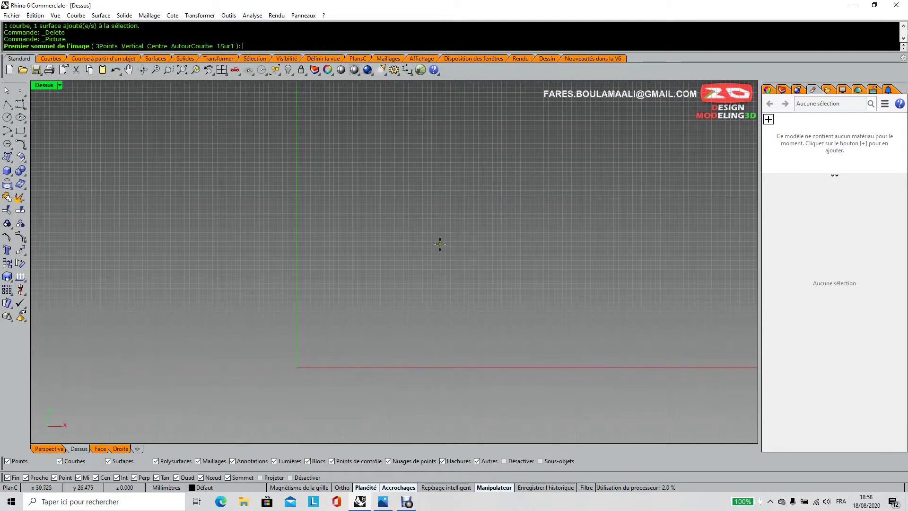
pyautogui.scroll(-1, 463, 213)
pyautogui.scroll(-1, 463, 212)
pyautogui.scroll(-1, 447, 232)
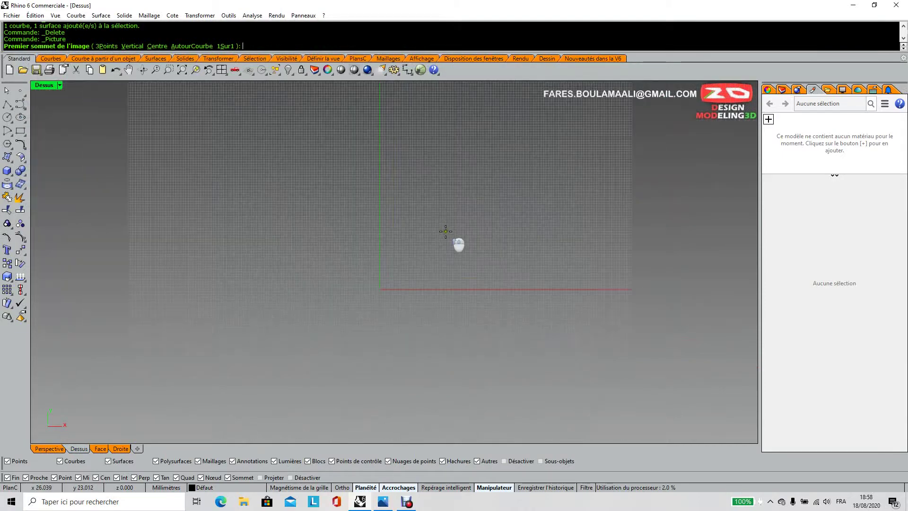
pyautogui.click(575, 131)
pyautogui.click(426, 320)
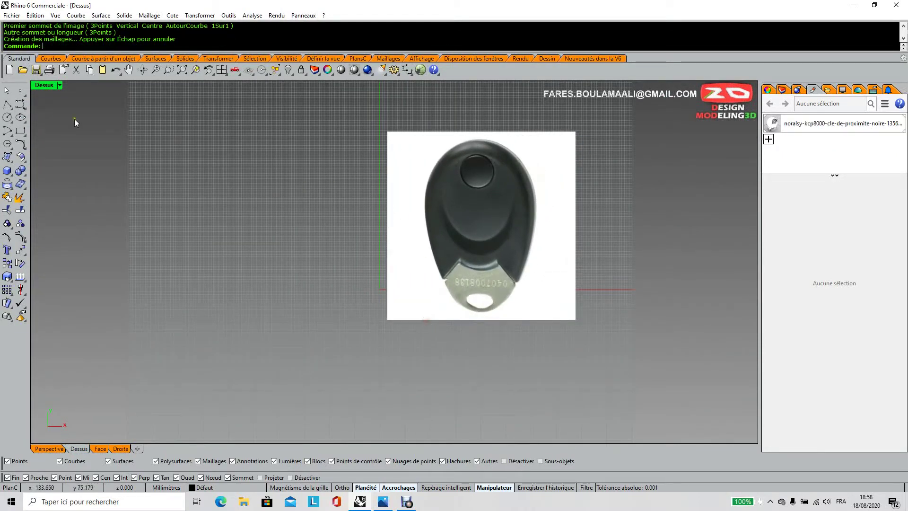
pyautogui.click(5, 91)
pyautogui.moveTo(407, 194); pyautogui.dragTo(327, 225, button='right')
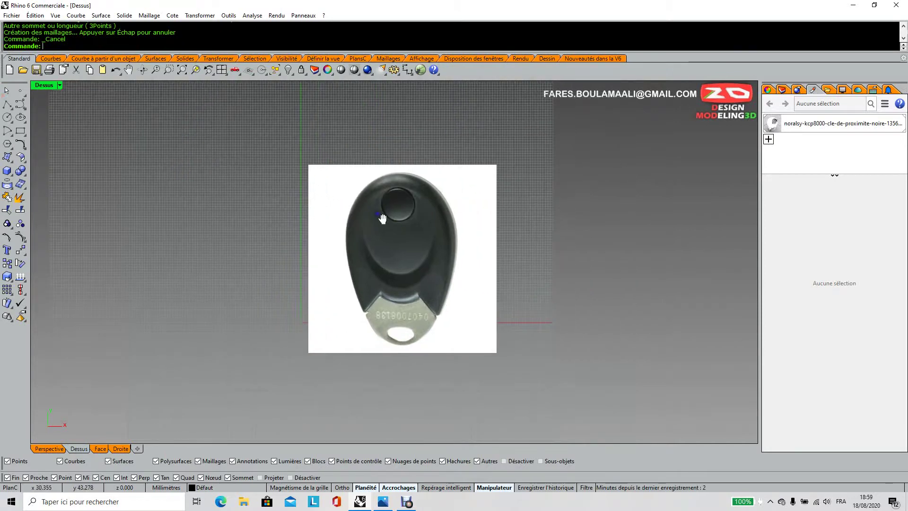
pyautogui.scroll(1, 407, 255)
pyautogui.click(406, 255)
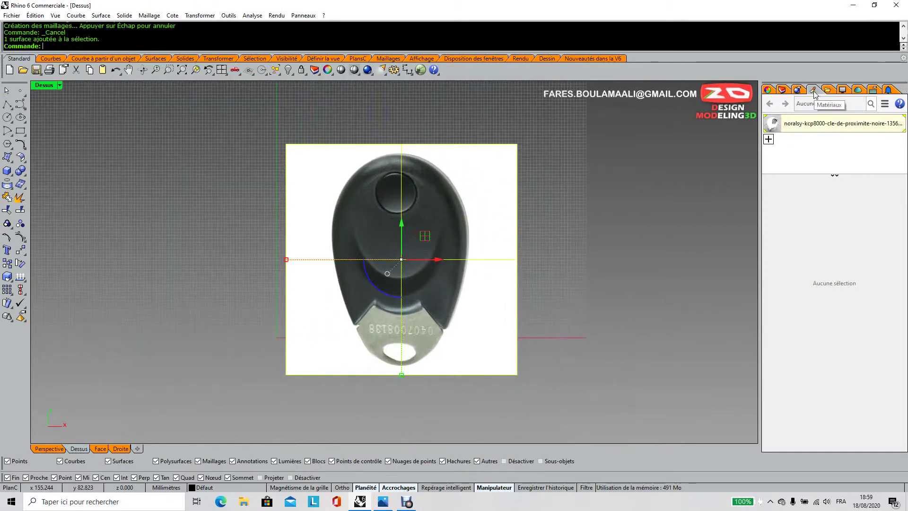
# - Set the reference picture's material transparency to 67%
pyautogui.click(787, 126)
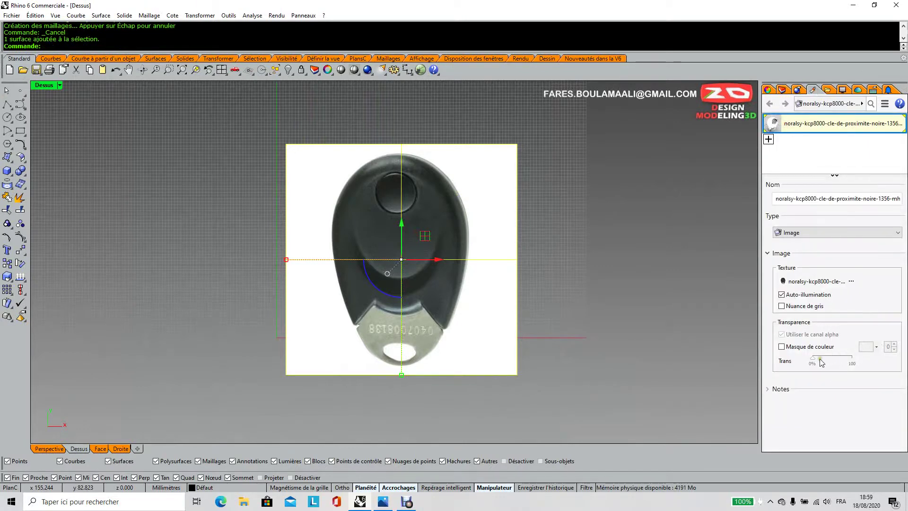
pyautogui.click(838, 362)
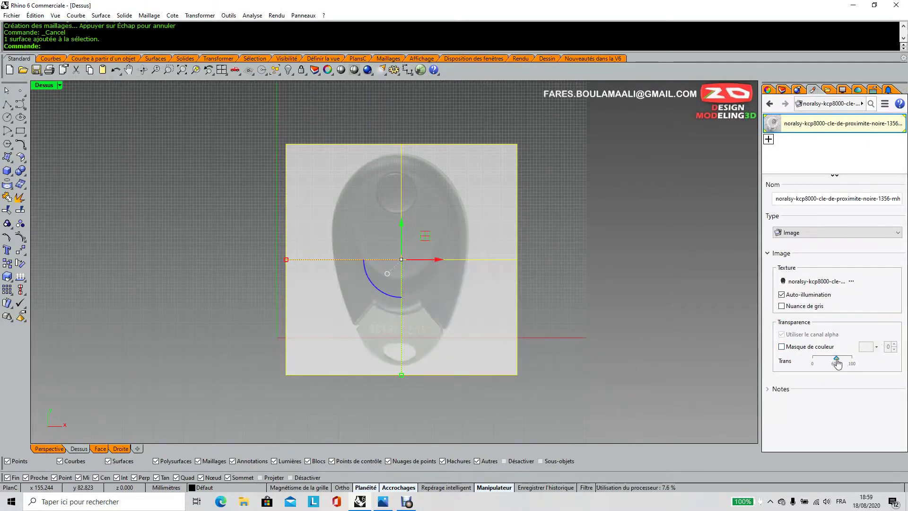
pyautogui.moveTo(837, 362); pyautogui.dragTo(838, 362)
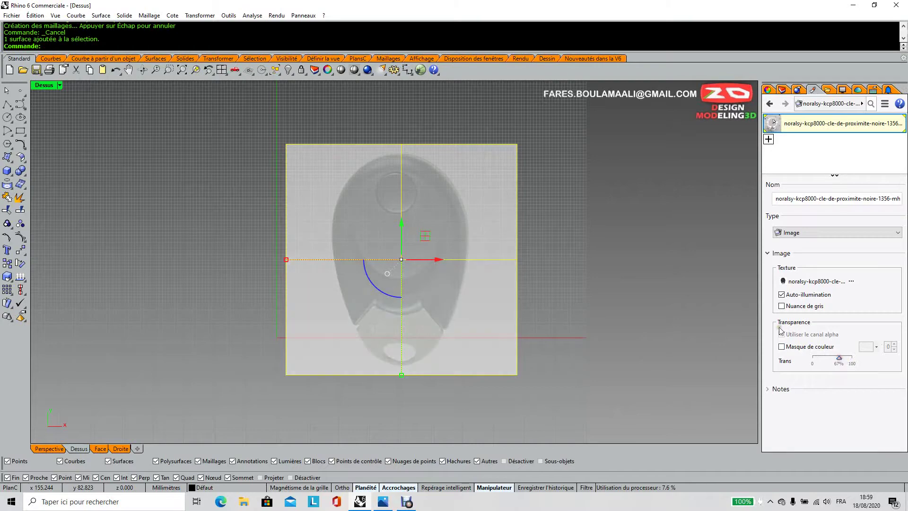
pyautogui.click(647, 280)
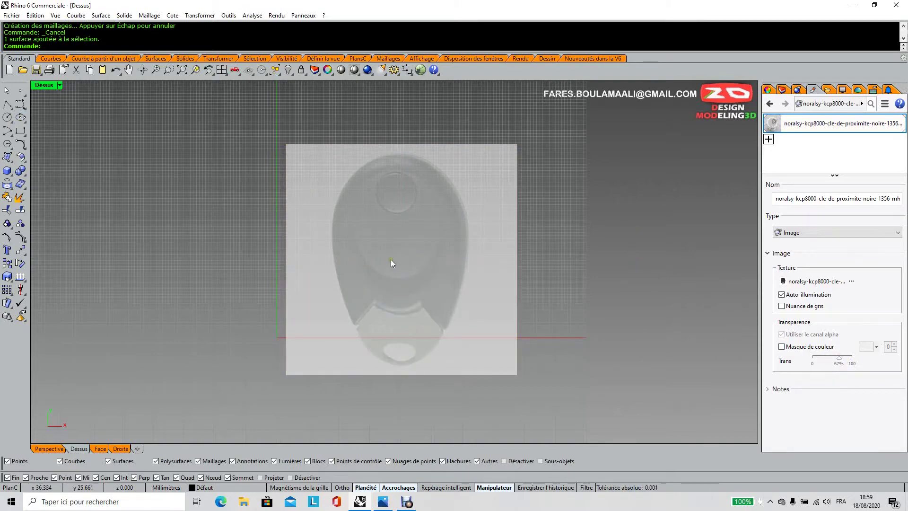
# - Reselect the reference picture and recentre the view on it
pyautogui.scroll(-3, 402, 251)
pyautogui.scroll(3, 407, 238)
pyautogui.scroll(-1, 407, 239)
pyautogui.scroll(2, 403, 284)
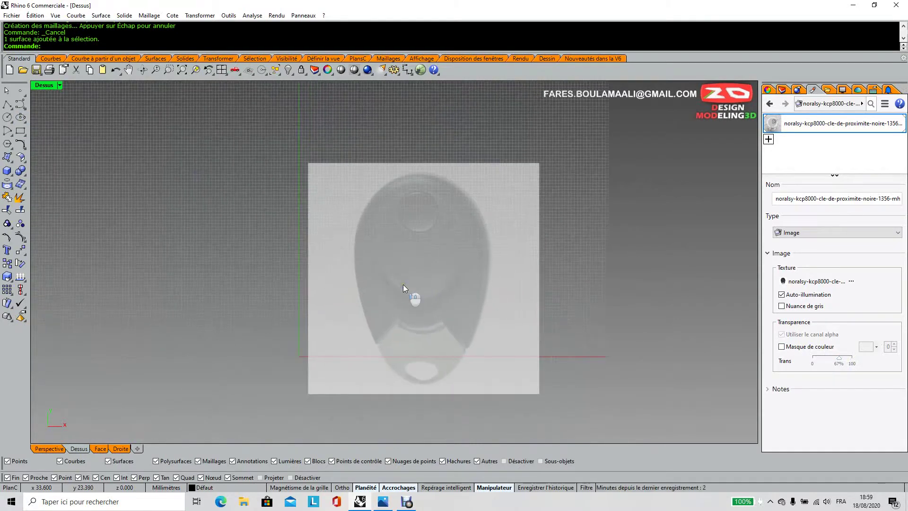
pyautogui.click(429, 243)
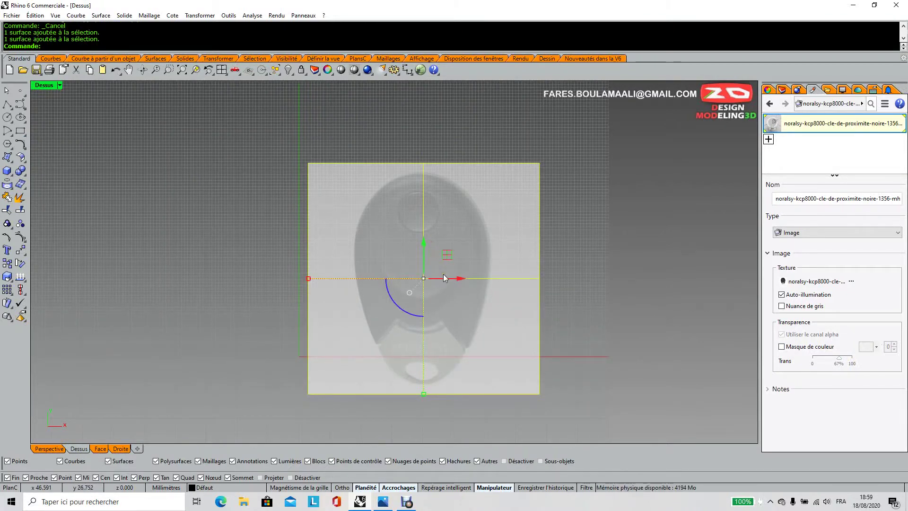
pyautogui.scroll(-2, 416, 267)
pyautogui.scroll(-1, 365, 264)
pyautogui.scroll(2, 364, 265)
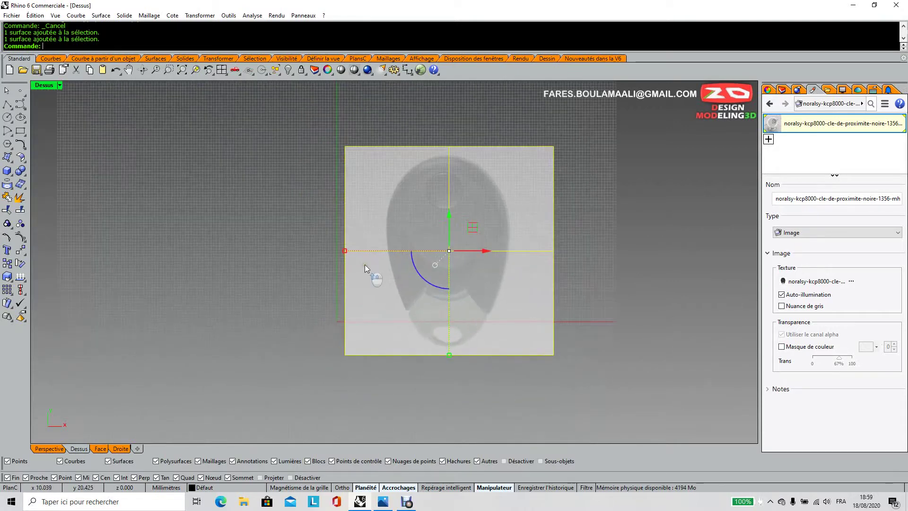
pyautogui.moveTo(401, 265); pyautogui.dragTo(403, 254, button='right')
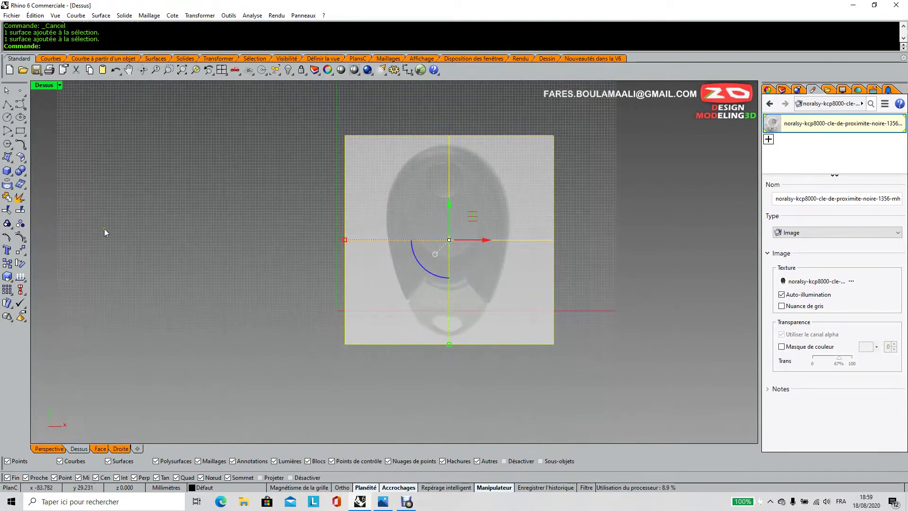
# - Move the picture from its centre point to the origin (0), then recentre the view
pyautogui.click(21, 249)
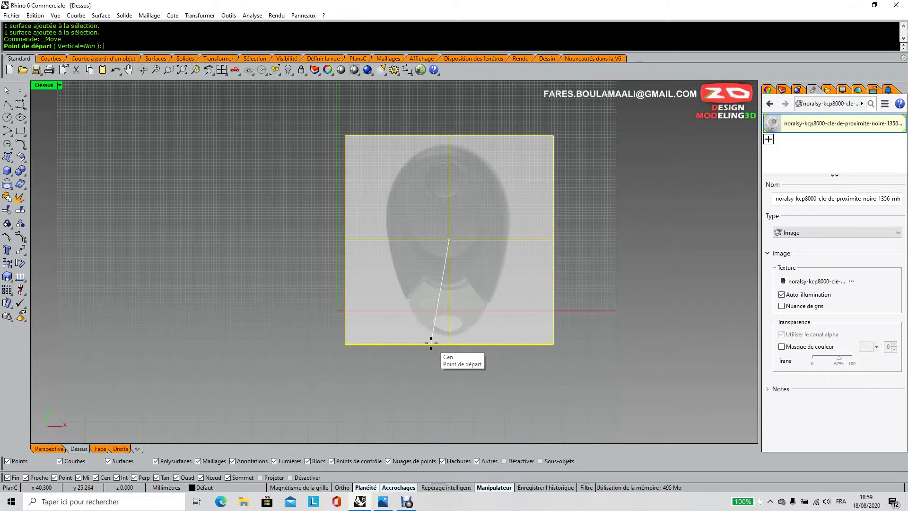
pyautogui.click(430, 342)
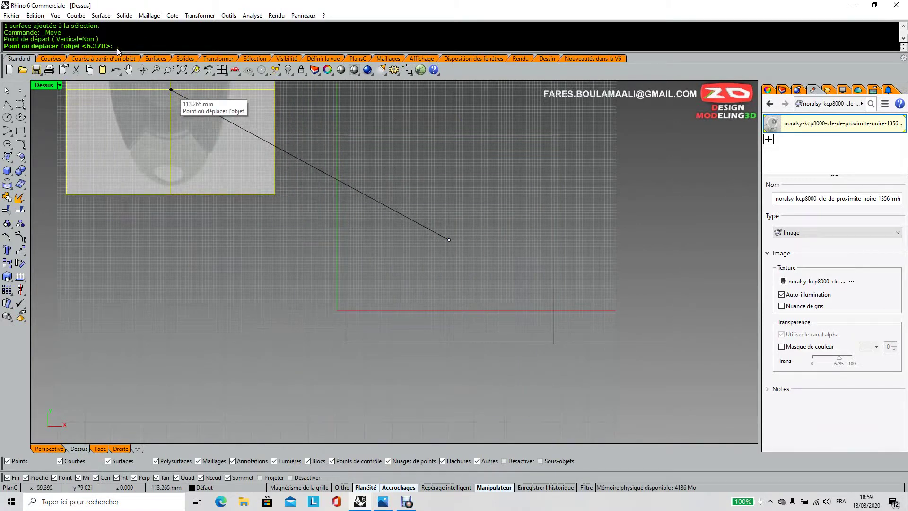
pyautogui.write('0')
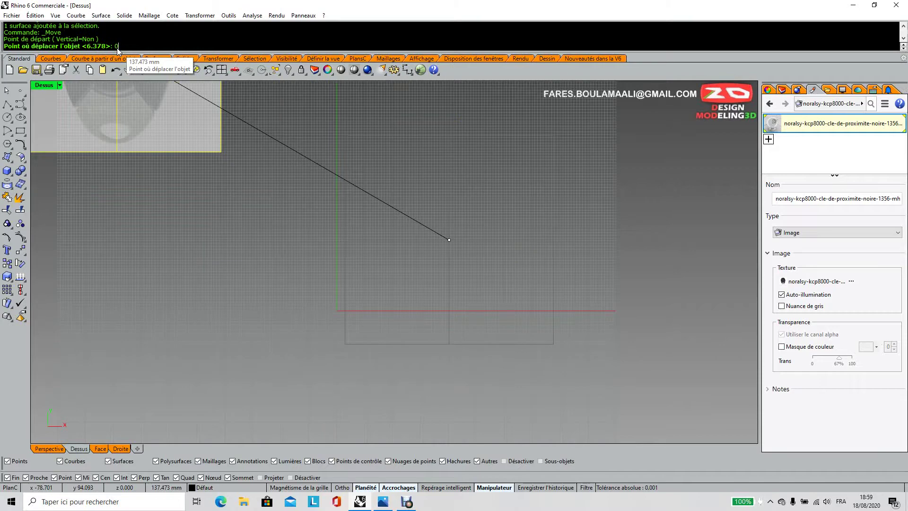
pyautogui.press('Return')
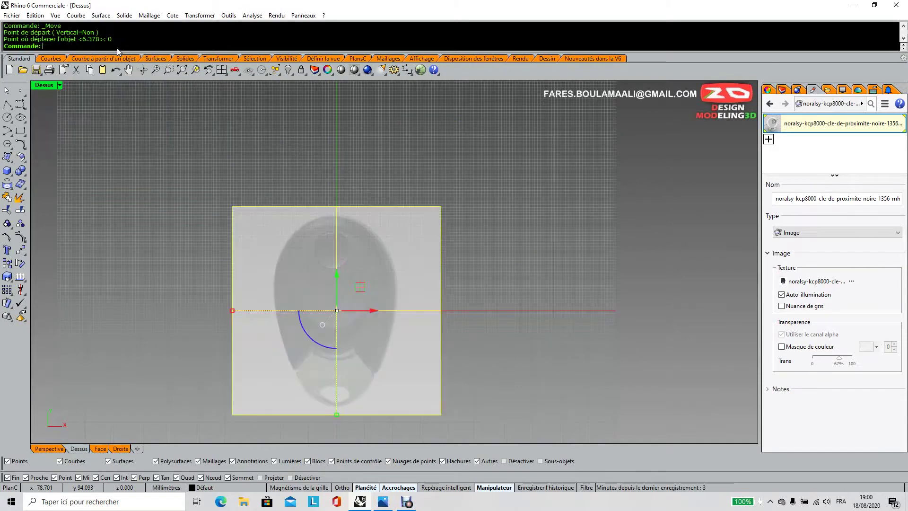
pyautogui.click(486, 276)
pyautogui.scroll(2, 384, 296)
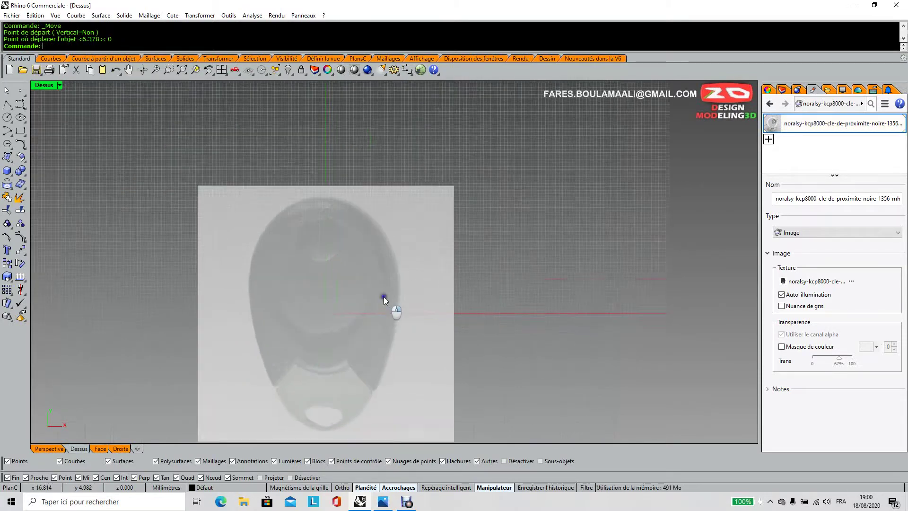
pyautogui.moveTo(385, 246); pyautogui.dragTo(374, 268, button='right')
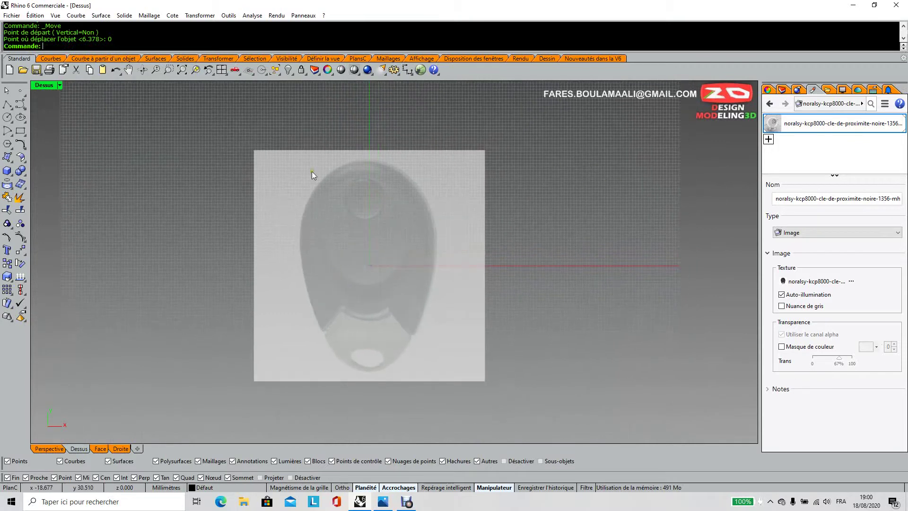
# - Draw a five-point curve along the fob's left edge from the bottom tip to the top
pyautogui.click(7, 117)
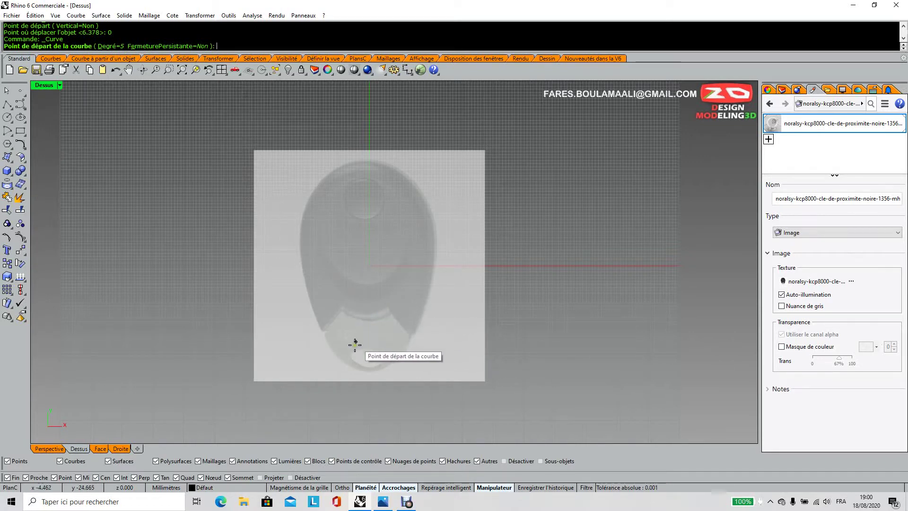
pyautogui.scroll(3, 352, 346)
pyautogui.scroll(-1, 369, 359)
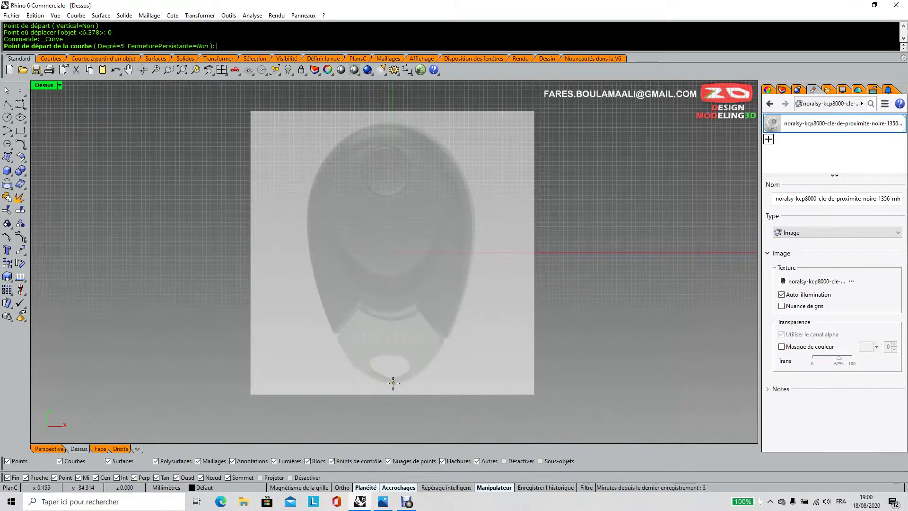
pyautogui.click(393, 382)
pyautogui.click(347, 379)
pyautogui.click(308, 301)
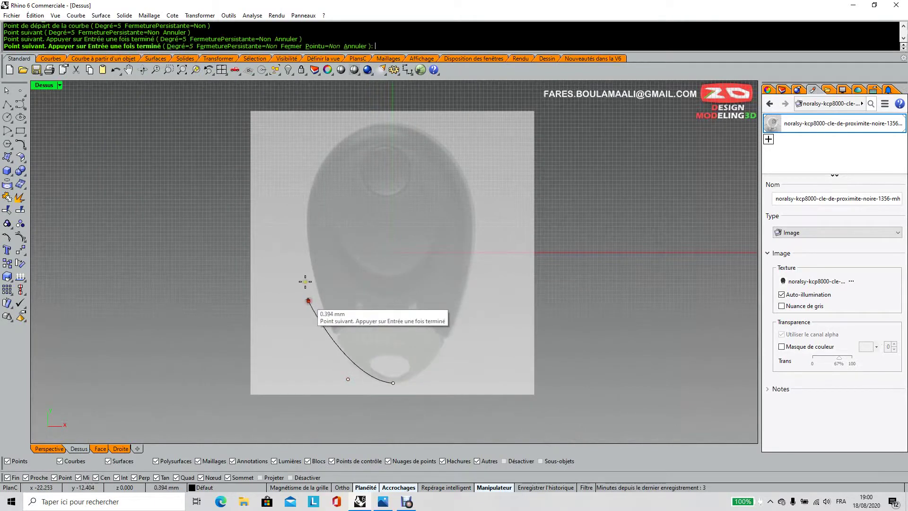
pyautogui.click(294, 206)
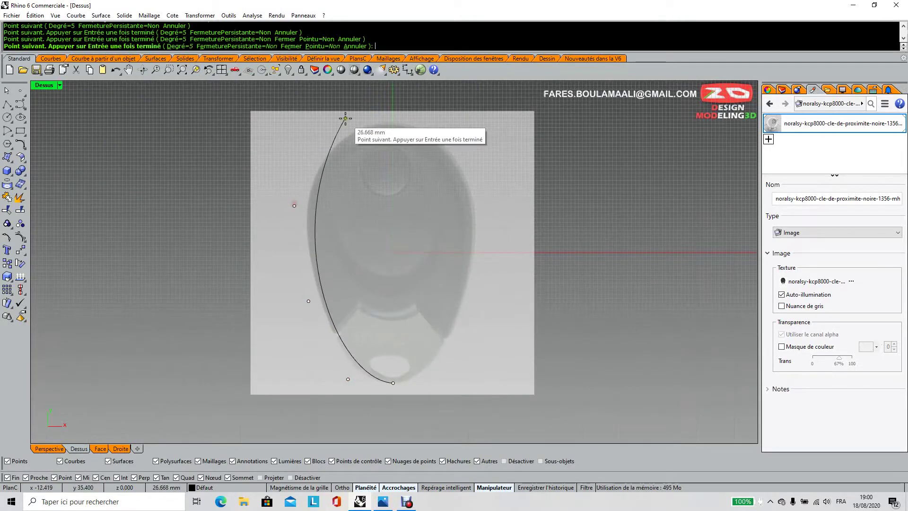
pyautogui.click(388, 120)
pyautogui.press('Return')
# - Show the curve's control points and shift the top points to follow the photo
pyautogui.click(359, 144)
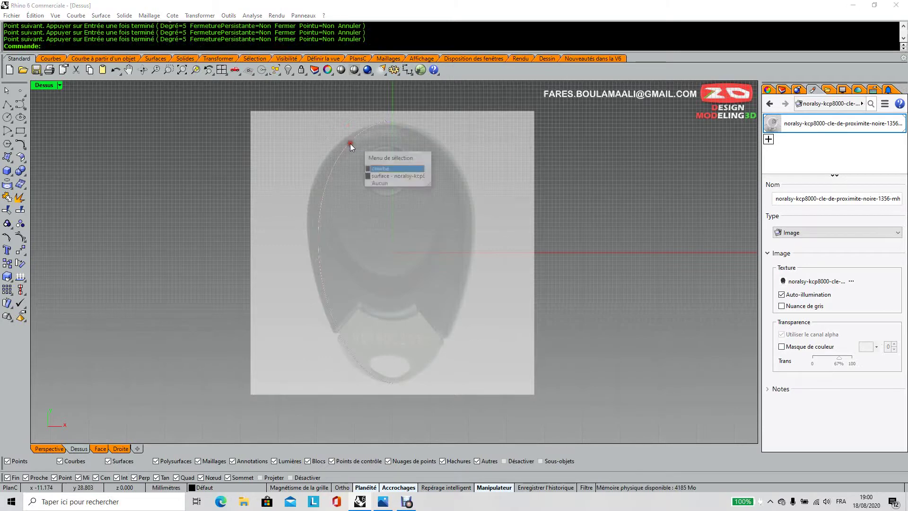
pyautogui.click(379, 175)
pyautogui.click(22, 237)
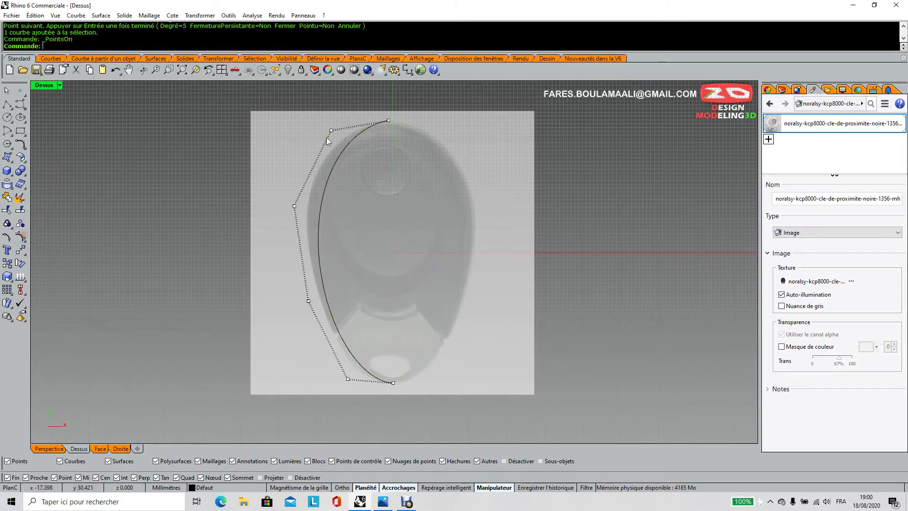
pyautogui.click(332, 132)
pyautogui.click(366, 154)
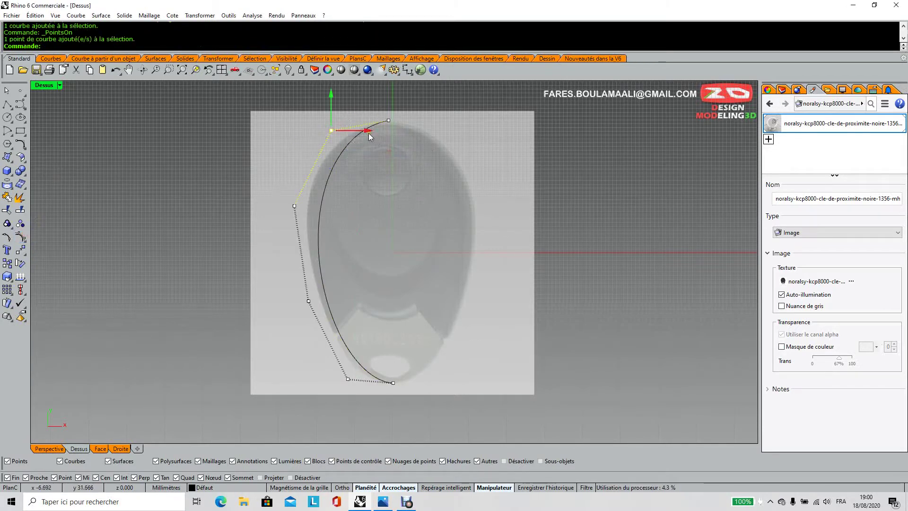
pyautogui.moveTo(368, 135); pyautogui.dragTo(346, 135)
pyautogui.moveTo(309, 111); pyautogui.dragTo(309, 102)
pyautogui.press('Escape')
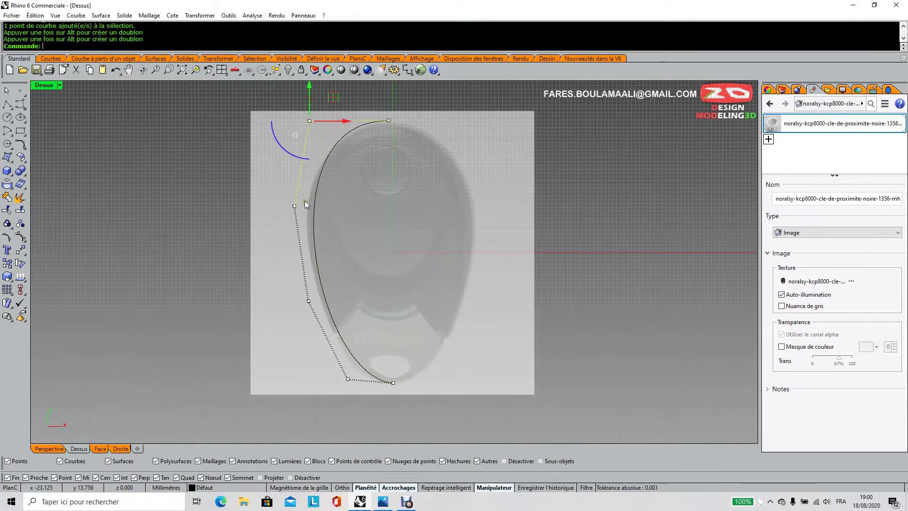
# - Pull the middle and lower control points left to hug the photo's edge
pyautogui.click(295, 208)
pyautogui.click(331, 235)
pyautogui.moveTo(333, 206); pyautogui.dragTo(304, 208)
pyautogui.click(309, 301)
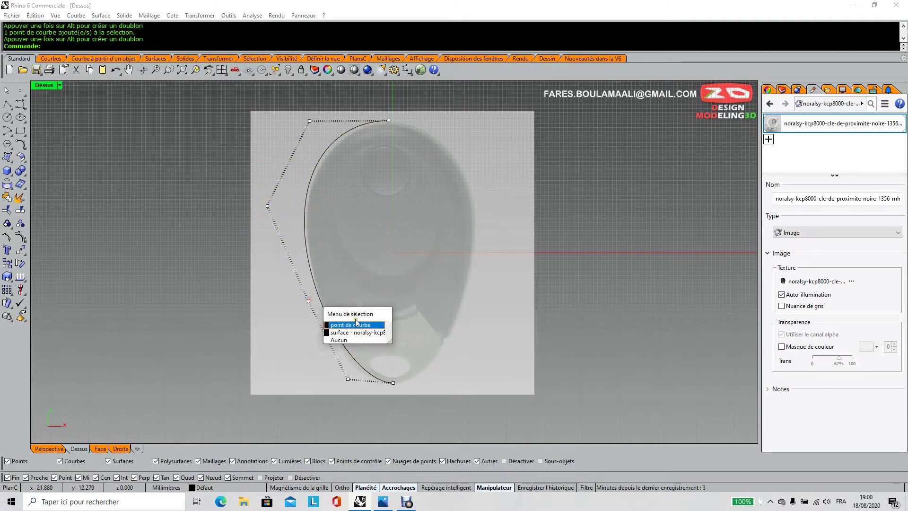
pyautogui.click(356, 323)
pyautogui.moveTo(347, 305); pyautogui.dragTo(342, 312)
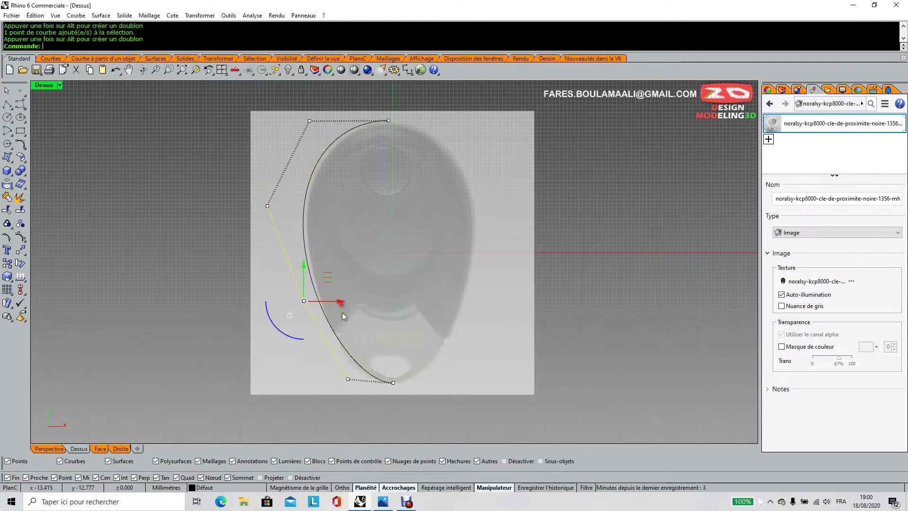
pyautogui.click(348, 379)
pyautogui.click(377, 402)
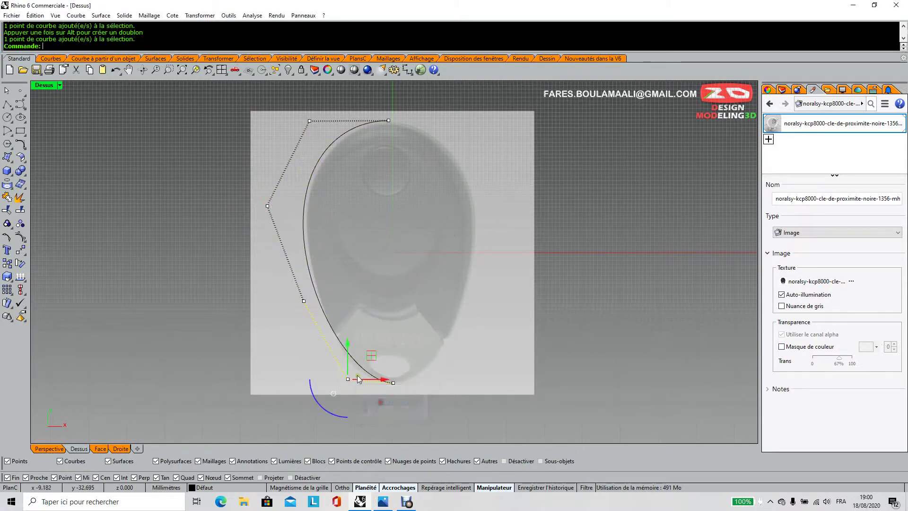
pyautogui.click(20, 249)
pyautogui.click(100, 253)
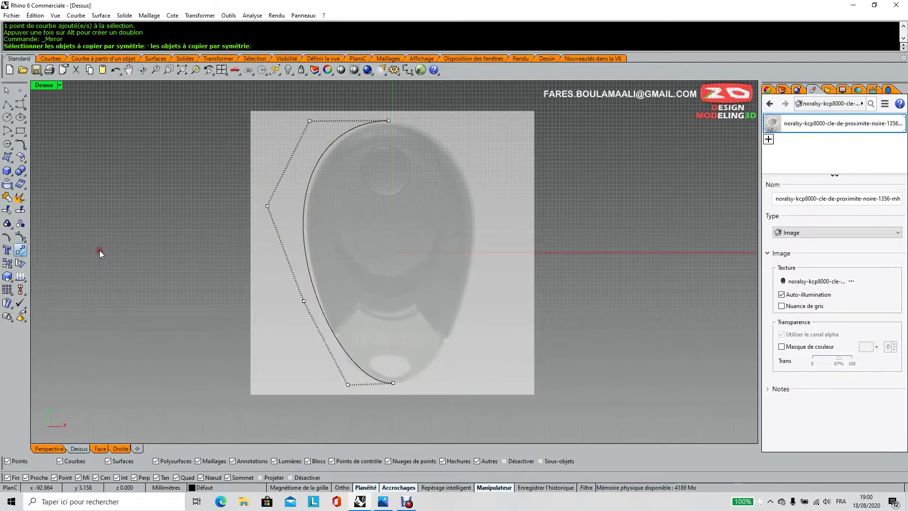
# - Mirror the left outline curve about a vertical axis through the origin
pyautogui.click(341, 142)
pyautogui.click(377, 162)
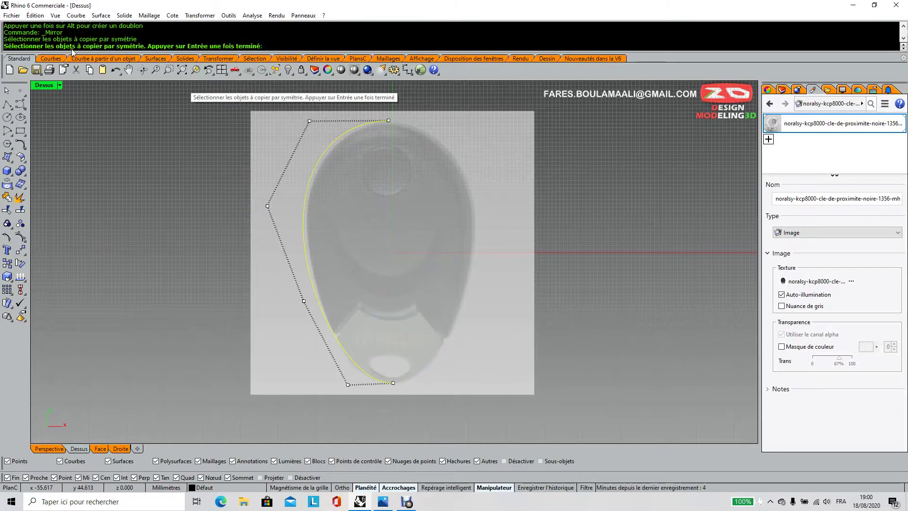
pyautogui.press('Return')
pyautogui.write('0')
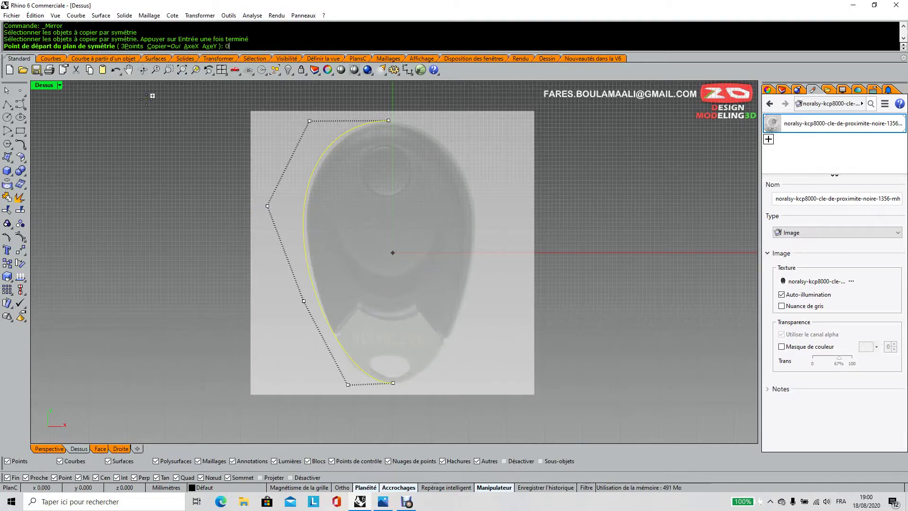
pyautogui.click(393, 253)
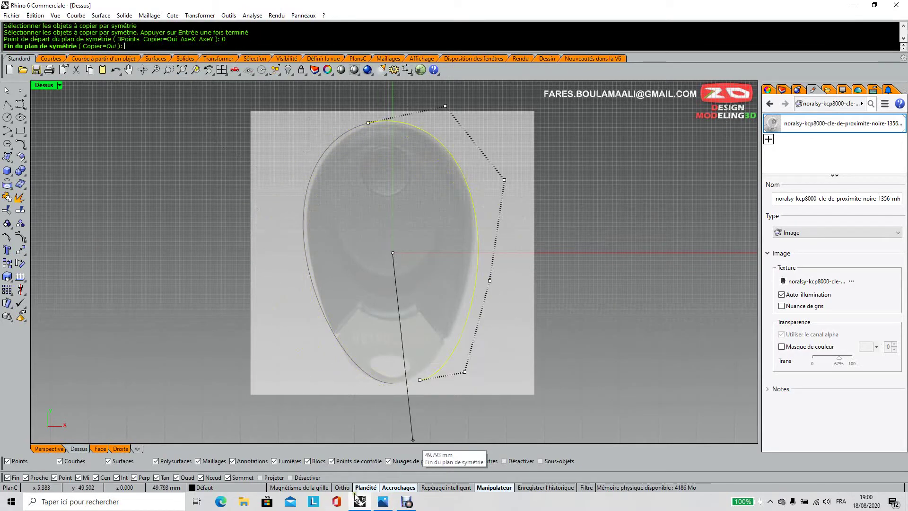
pyautogui.click(392, 421)
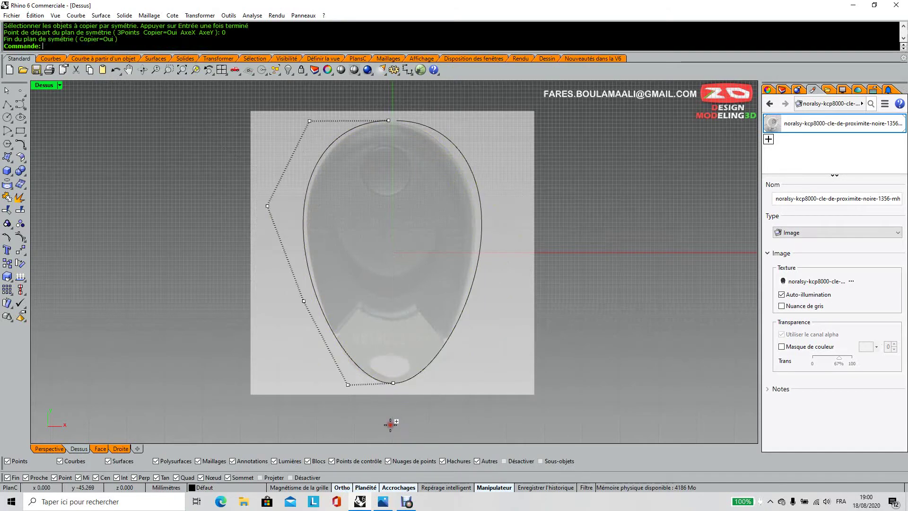
pyautogui.moveTo(398, 169); pyautogui.dragTo(391, 188, button='right')
# - Match the curves' top ends with Tangency and Average curves enabled
pyautogui.click(51, 58)
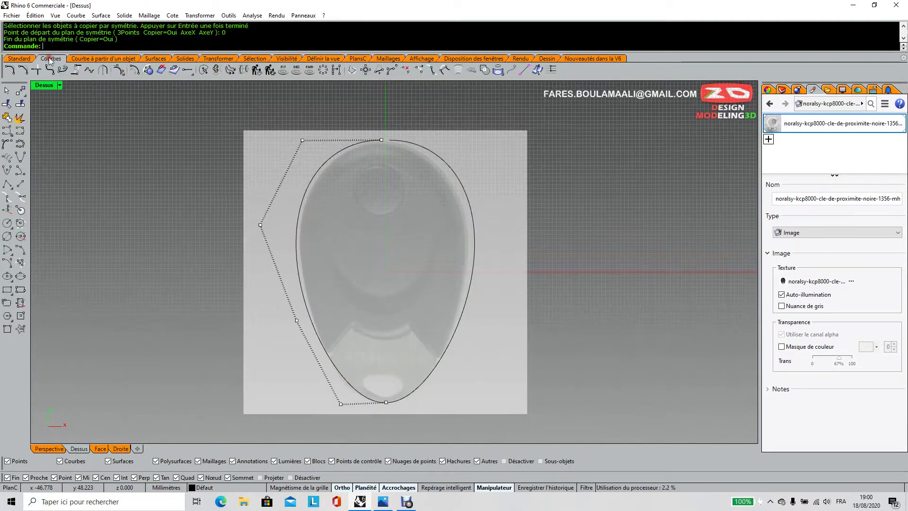
pyautogui.click(91, 73)
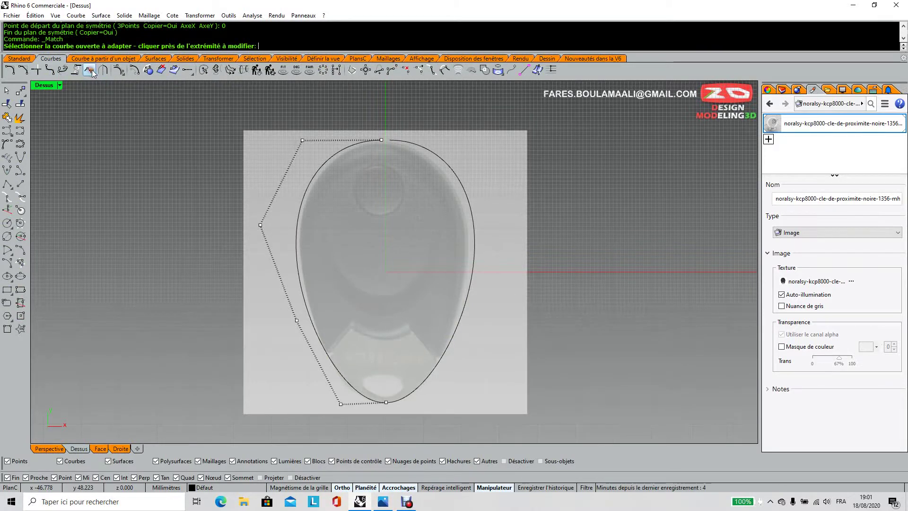
pyautogui.click(401, 139)
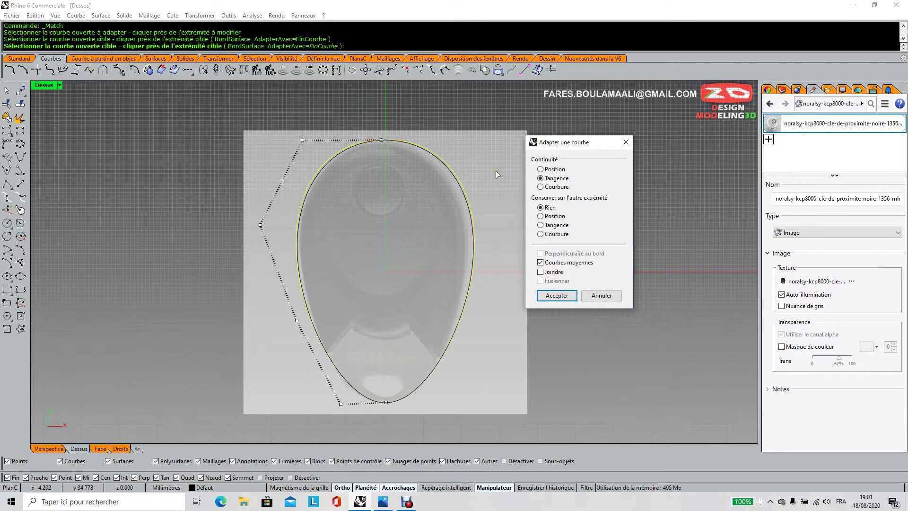
pyautogui.moveTo(556, 143); pyautogui.dragTo(577, 160)
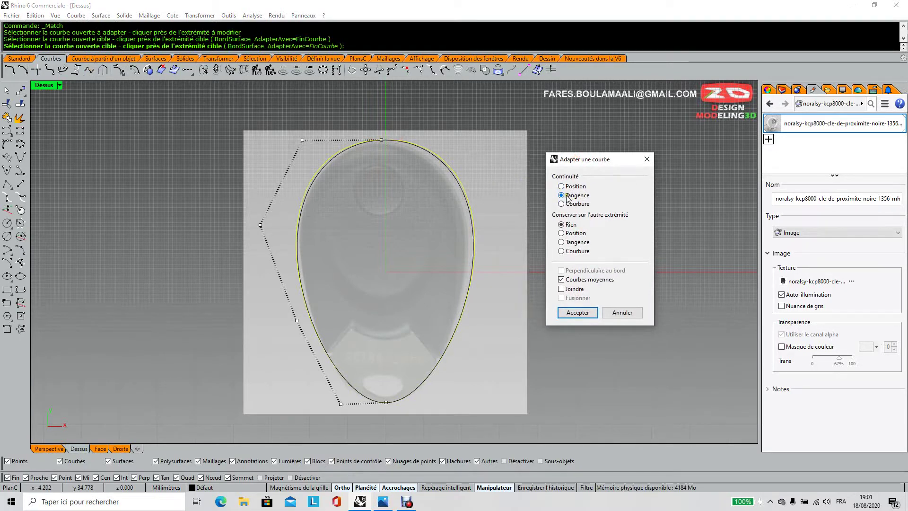
pyautogui.click(581, 283)
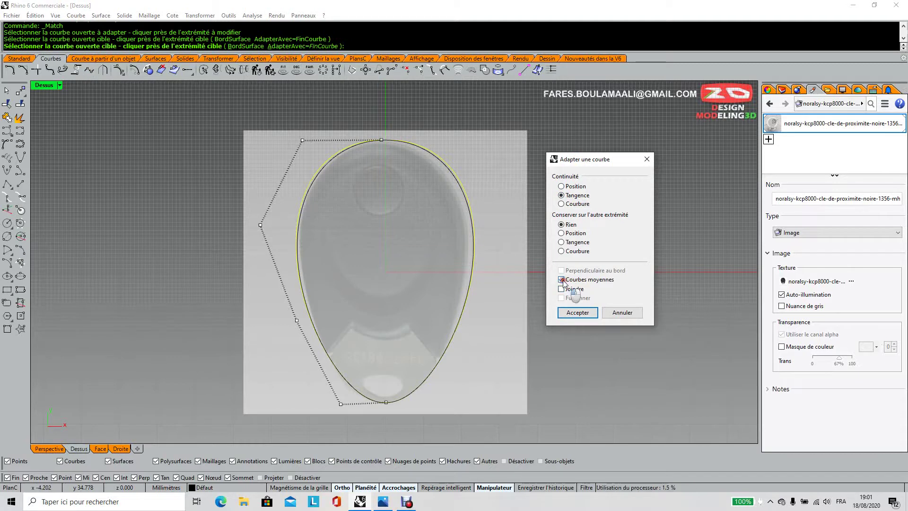
pyautogui.click(564, 282)
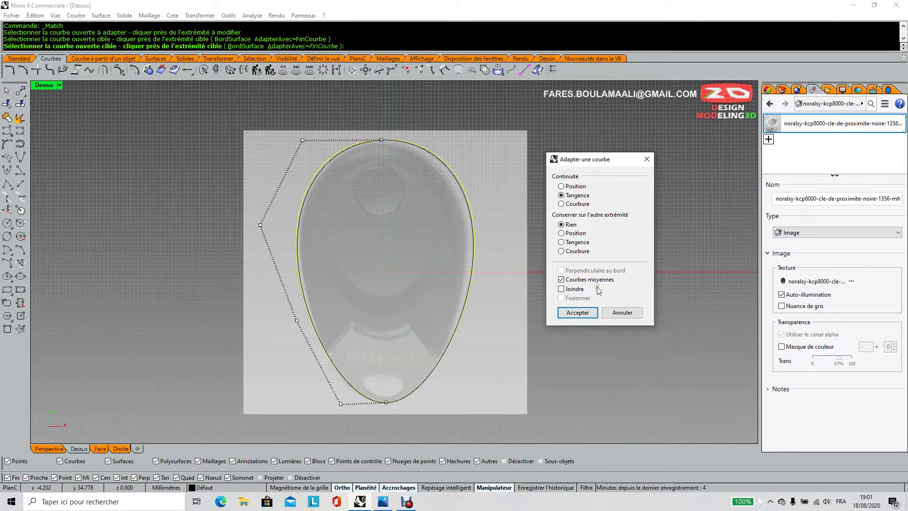
pyautogui.click(578, 312)
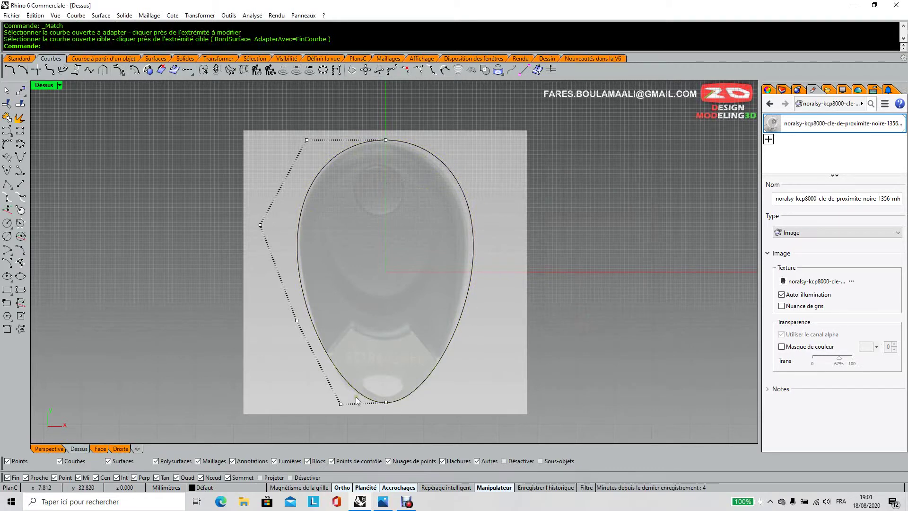
# - Tangency-match the curves' bottom ends the same way
pyautogui.click(118, 70)
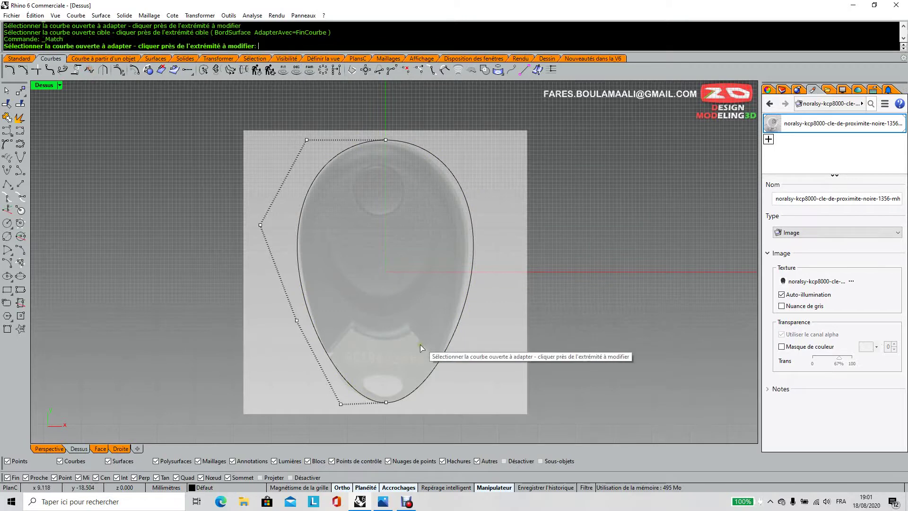
pyautogui.click(379, 401)
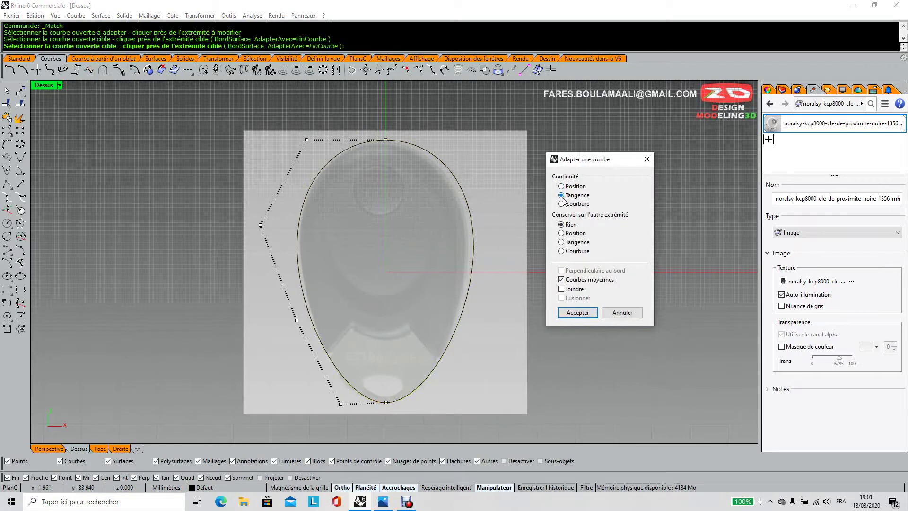
pyautogui.click(577, 312)
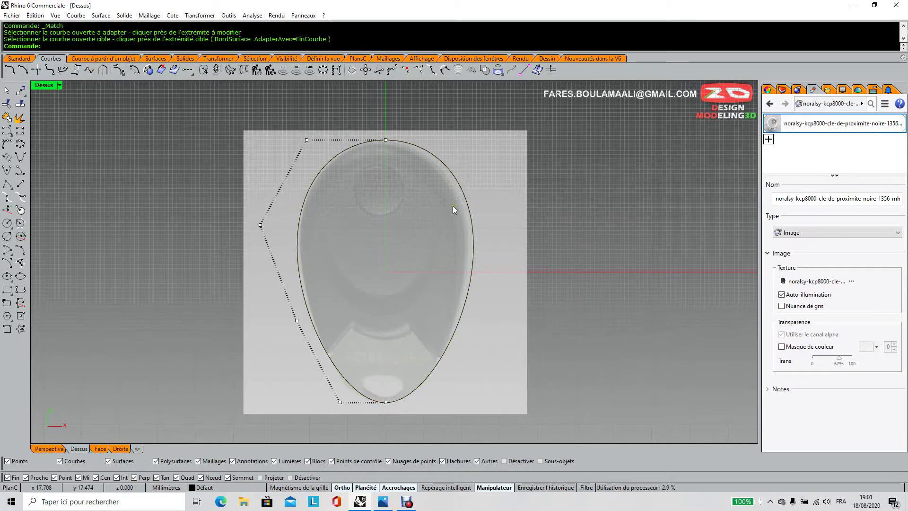
# - Nudge the reference image slightly right with the gumball
pyautogui.scroll(1, 456, 272)
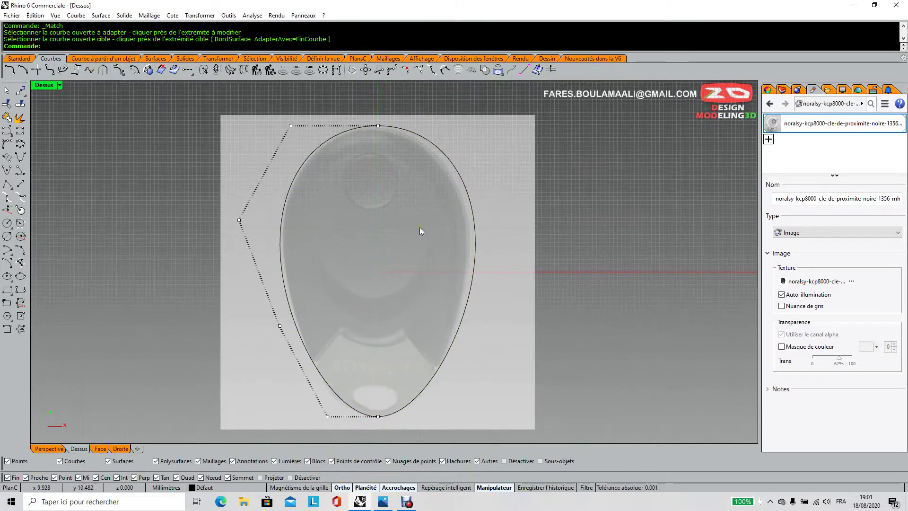
pyautogui.click(494, 181)
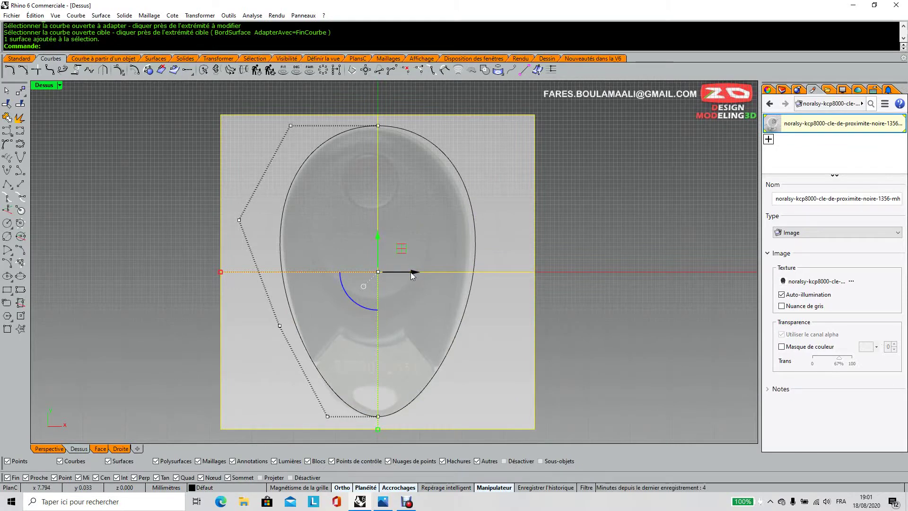
pyautogui.moveTo(410, 271); pyautogui.dragTo(412, 272)
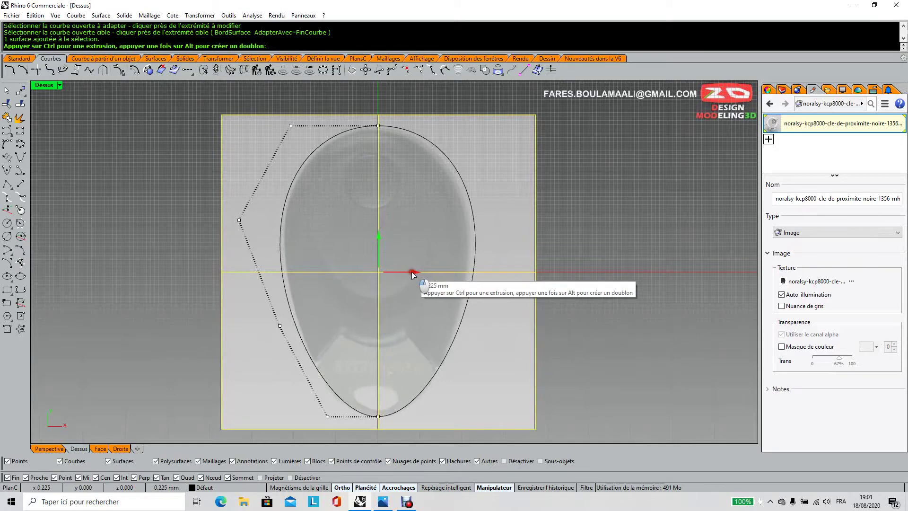
pyautogui.moveTo(412, 272); pyautogui.dragTo(412, 271)
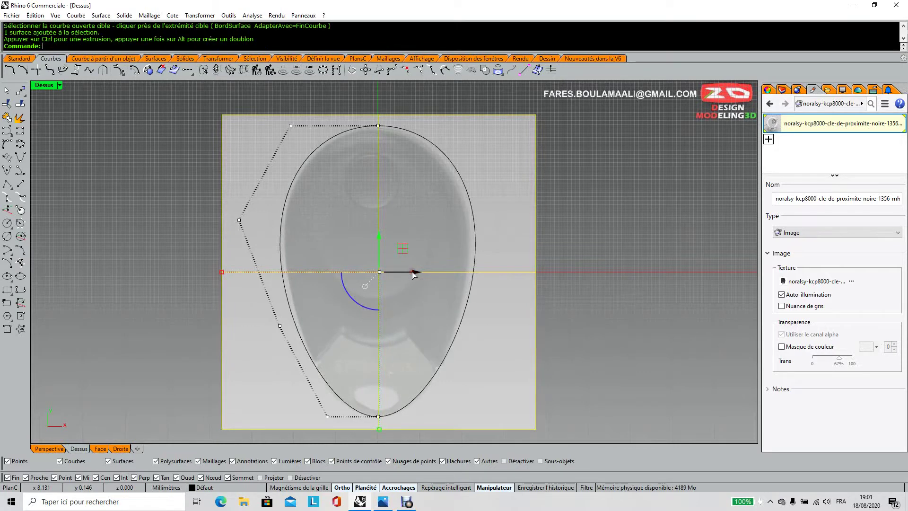
pyautogui.click(568, 232)
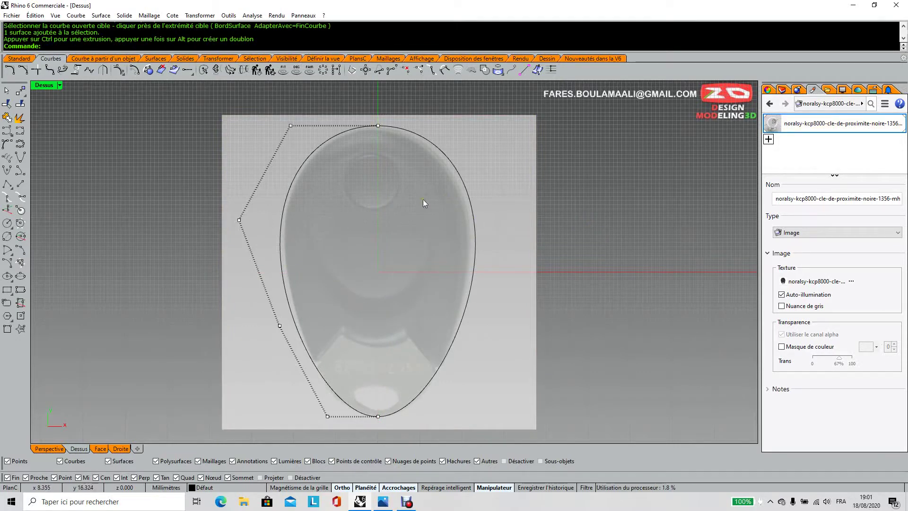
# - Select the right outline half and turn on its control points
pyautogui.click(467, 192)
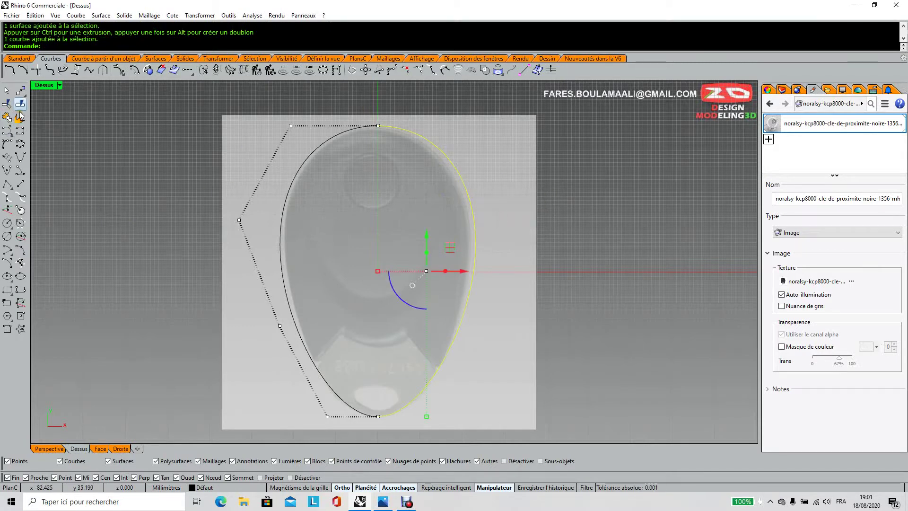
pyautogui.click(19, 59)
pyautogui.click(22, 237)
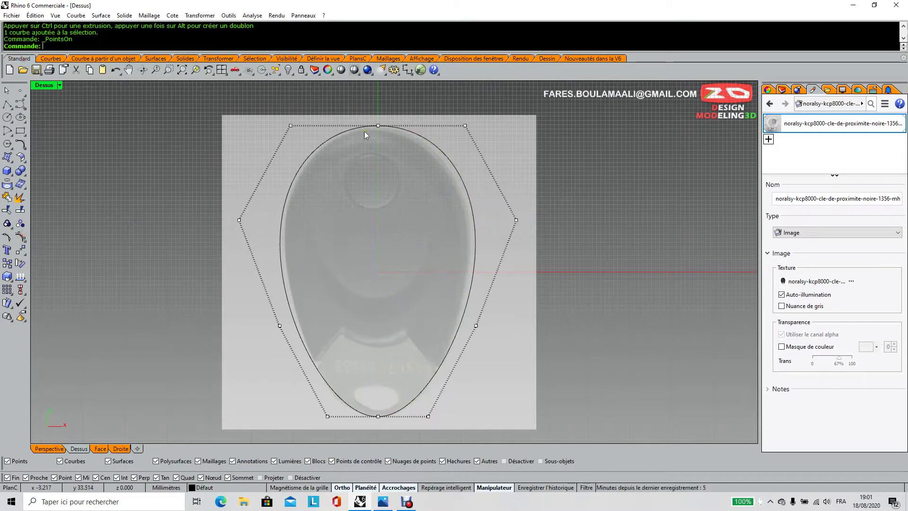
# - Lower and narrow the four top control points to fit the photo
pyautogui.scroll(-3, 282, 160)
pyautogui.moveTo(408, 154); pyautogui.dragTo(402, 151)
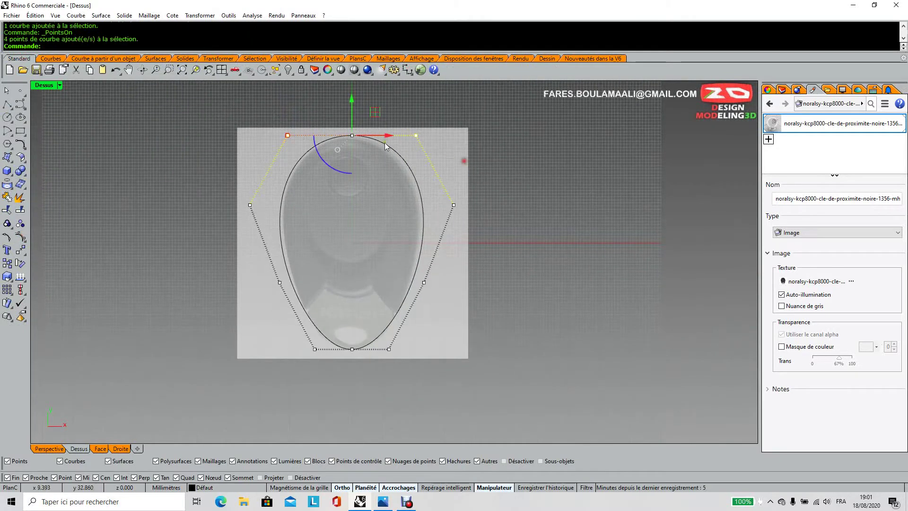
pyautogui.moveTo(289, 135); pyautogui.dragTo(292, 136)
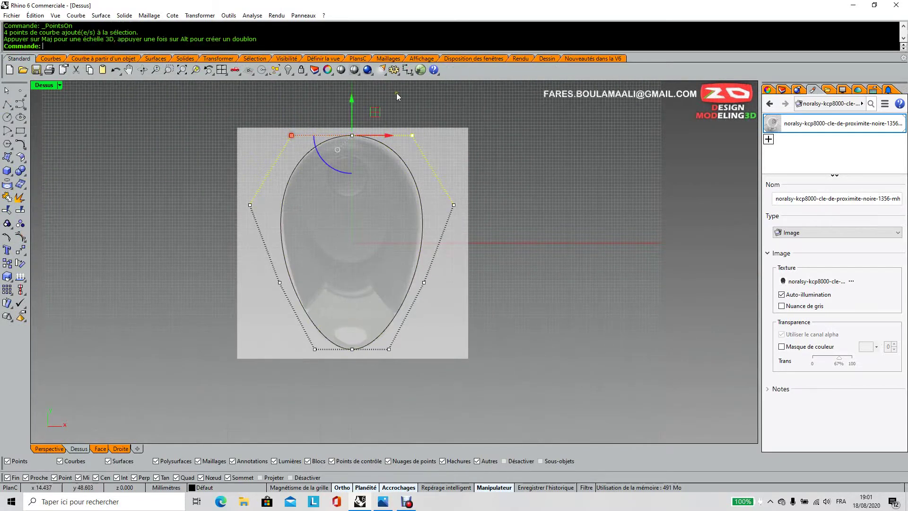
pyautogui.moveTo(353, 97); pyautogui.dragTo(354, 102)
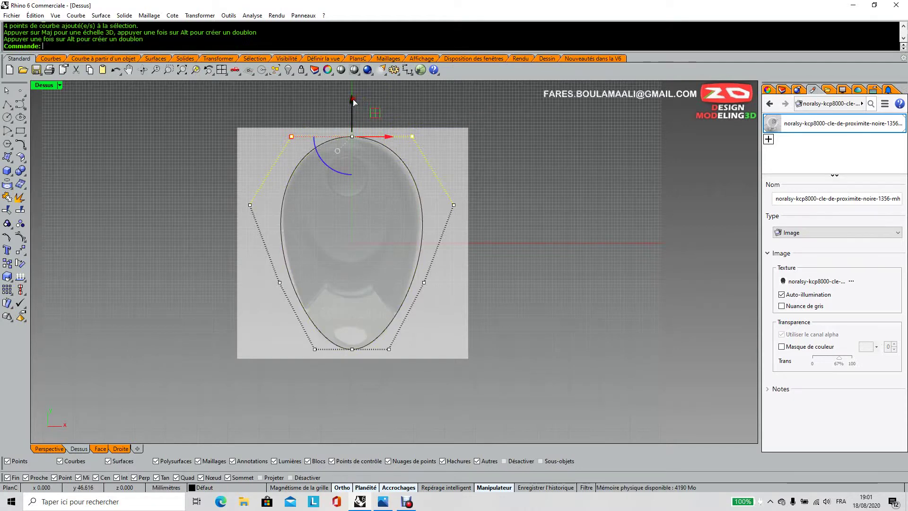
pyautogui.moveTo(294, 135); pyautogui.dragTo(297, 138)
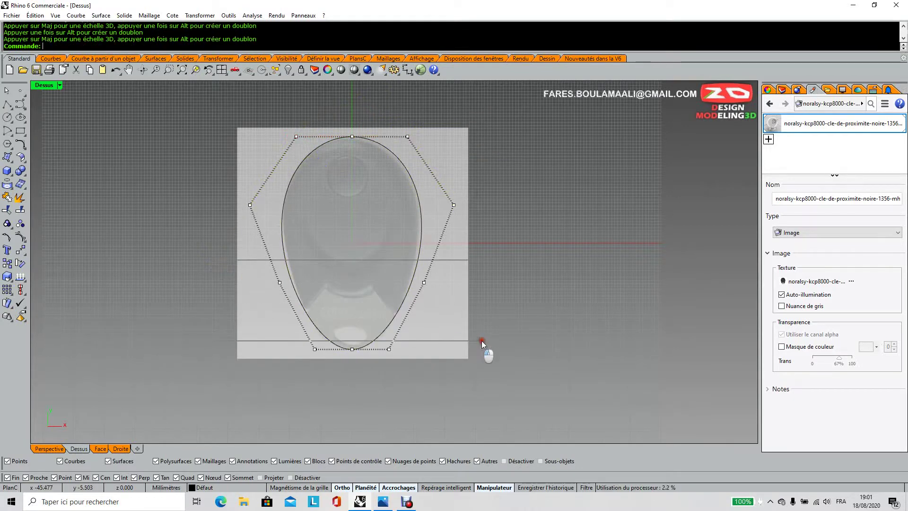
# - Widen the bottom control points of the outline symmetrically
pyautogui.moveTo(497, 295)
pyautogui.mouseDown()
pyautogui.moveTo(275, 279)
pyautogui.moveTo(283, 285)
pyautogui.mouseUp()
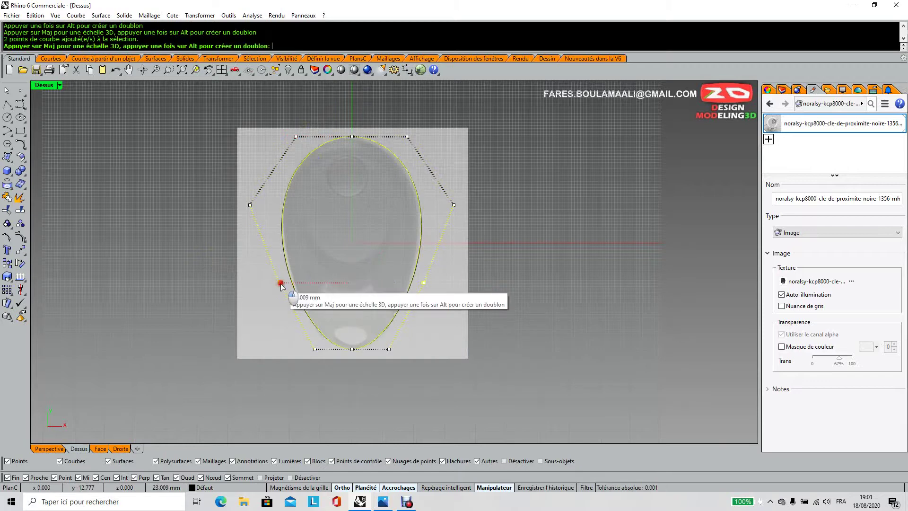
pyautogui.scroll(1, 365, 360)
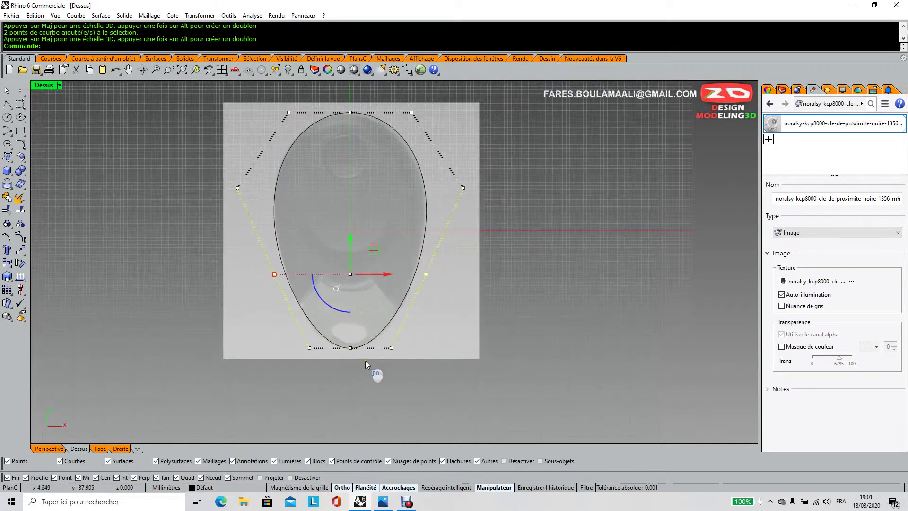
pyautogui.moveTo(278, 368); pyautogui.dragTo(409, 334)
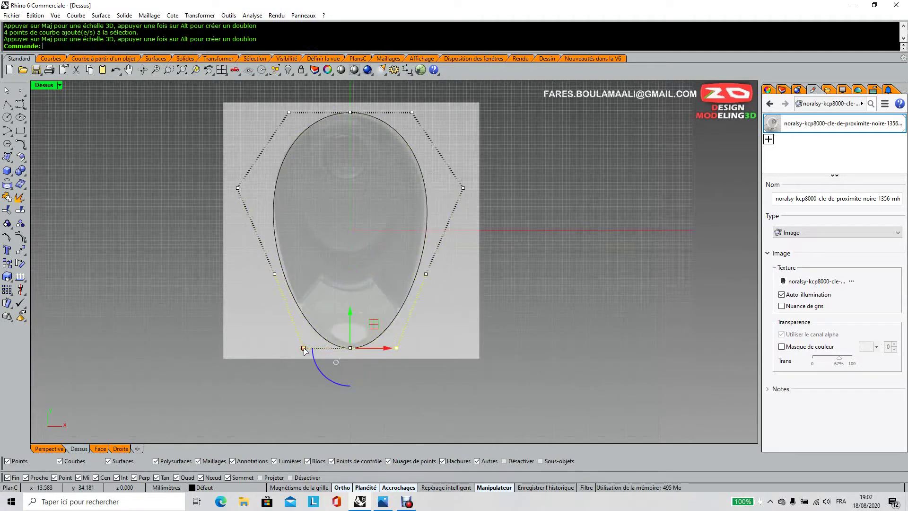
pyautogui.moveTo(309, 350); pyautogui.dragTo(309, 352)
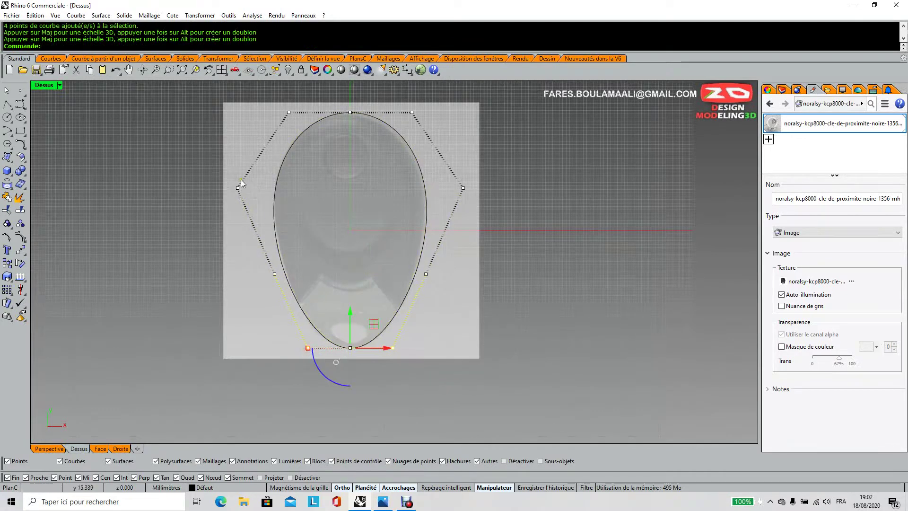
# - Push the mid-side points outward and slightly up, then hide the control points
pyautogui.moveTo(232, 175); pyautogui.dragTo(473, 208)
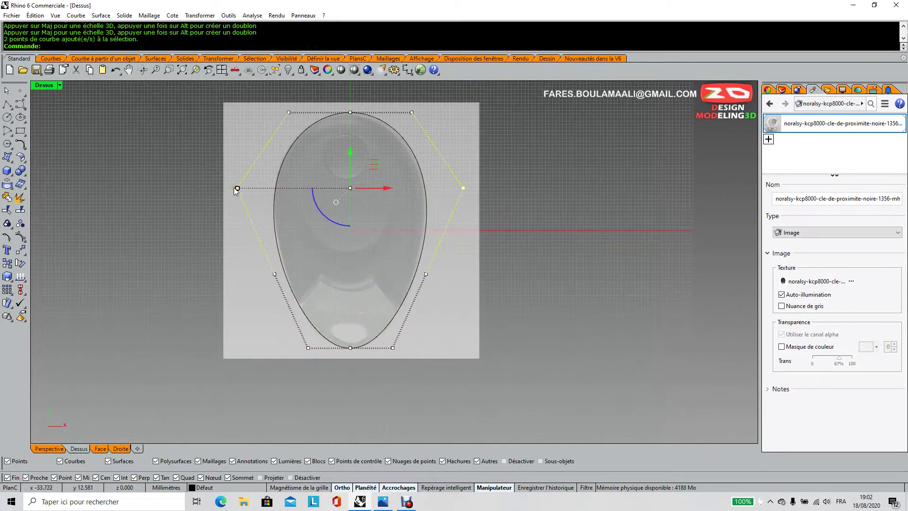
pyautogui.moveTo(233, 187); pyautogui.dragTo(230, 188)
pyautogui.moveTo(352, 167); pyautogui.dragTo(351, 158)
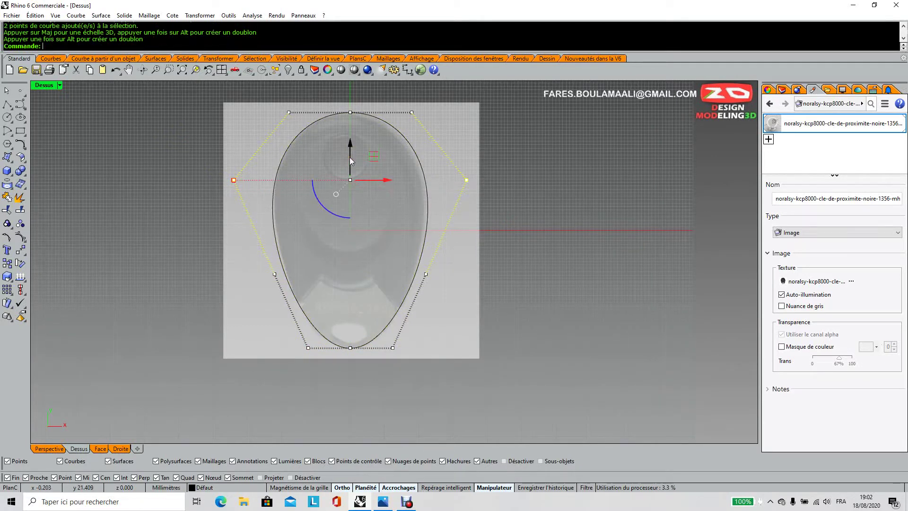
pyautogui.moveTo(347, 154); pyautogui.dragTo(353, 153)
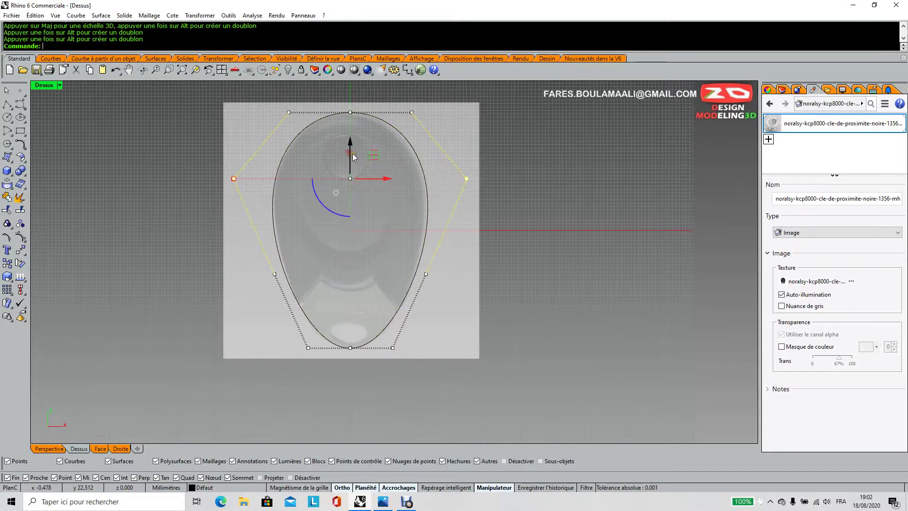
pyautogui.click(8, 90)
# - Maximize the Perspective view, briefly starting then cancelling a Loft
pyautogui.doubleClick(52, 86)
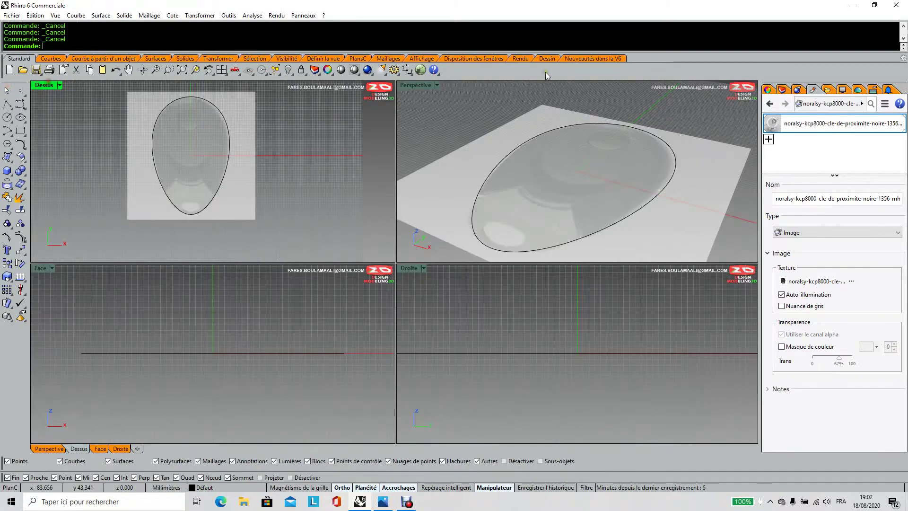
pyautogui.doubleClick(425, 86)
pyautogui.scroll(-3, 286, 223)
pyautogui.scroll(3, 314, 212)
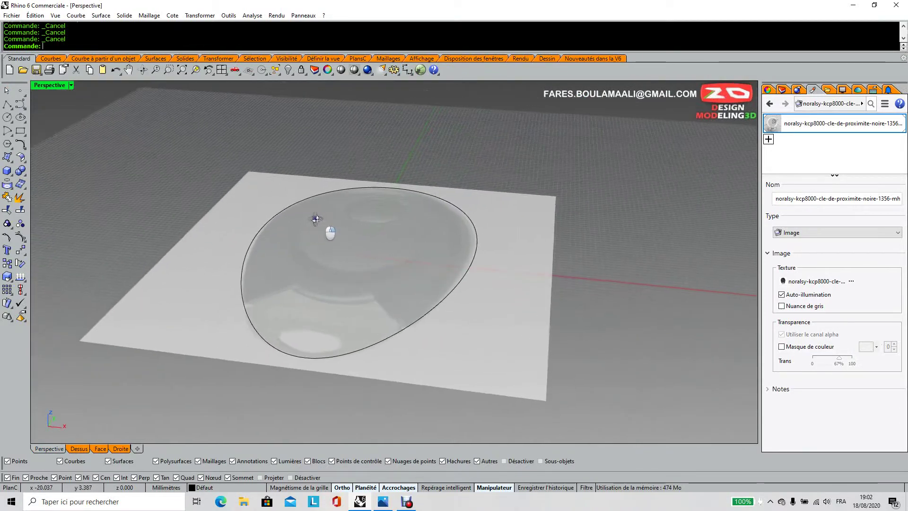
pyautogui.click(12, 161)
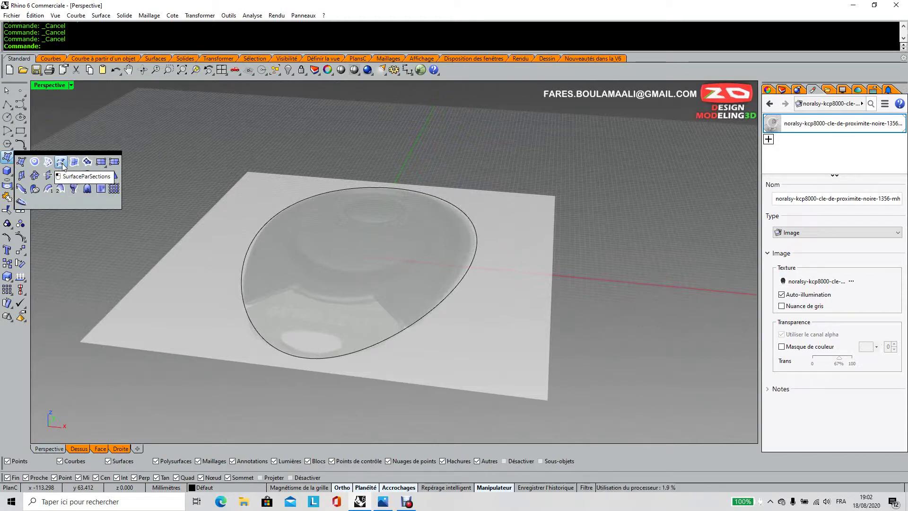
pyautogui.click(62, 163)
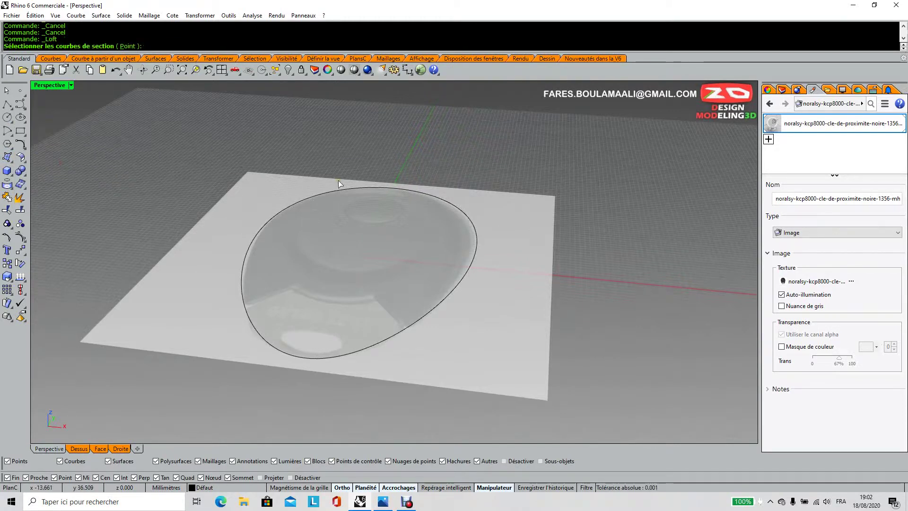
pyautogui.press('Escape')
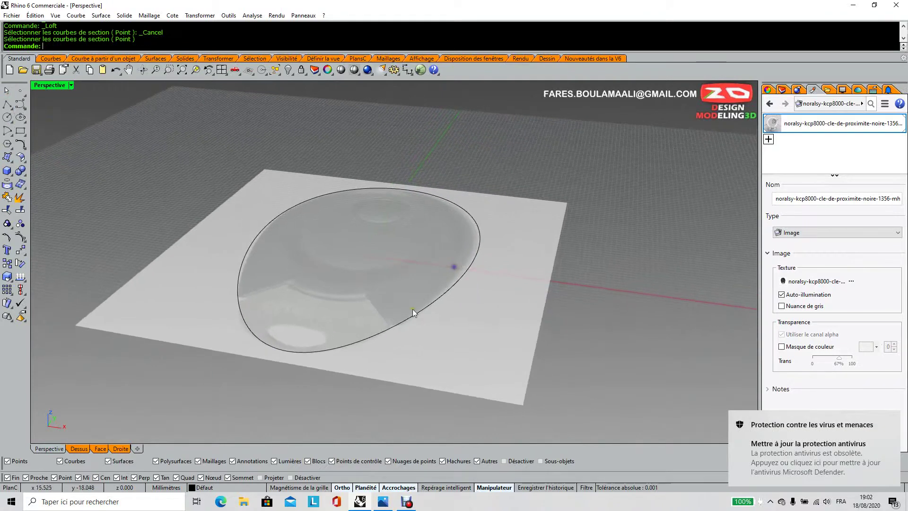
# - Select the outline curve and drag a copy about 15 mm down along Z
pyautogui.scroll(1, 376, 335)
pyautogui.moveTo(376, 333); pyautogui.dragTo(402, 326, button='right')
pyautogui.click(416, 333)
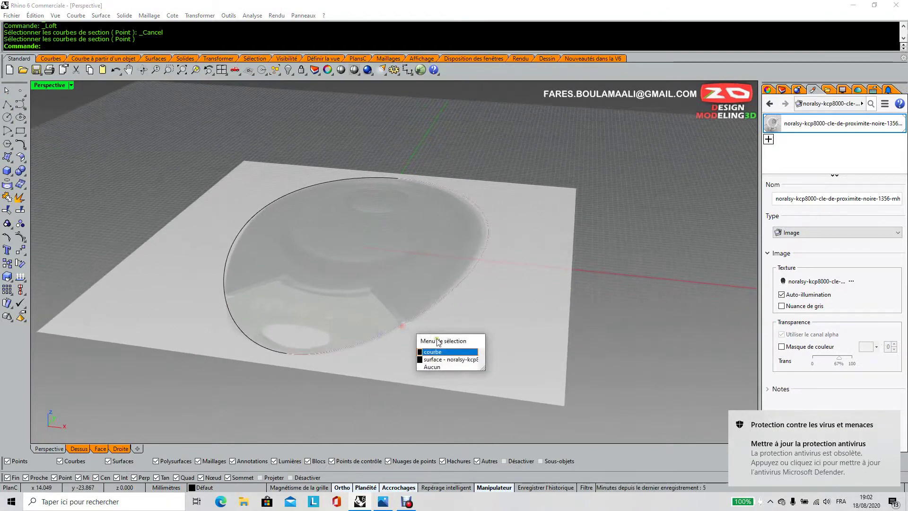
pyautogui.click(444, 358)
pyautogui.press('Escape')
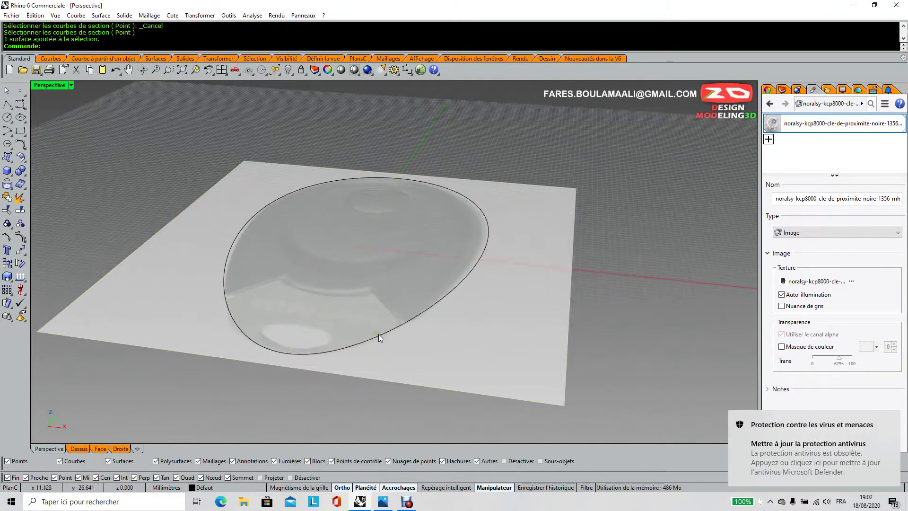
pyautogui.click(380, 334)
pyautogui.click(419, 361)
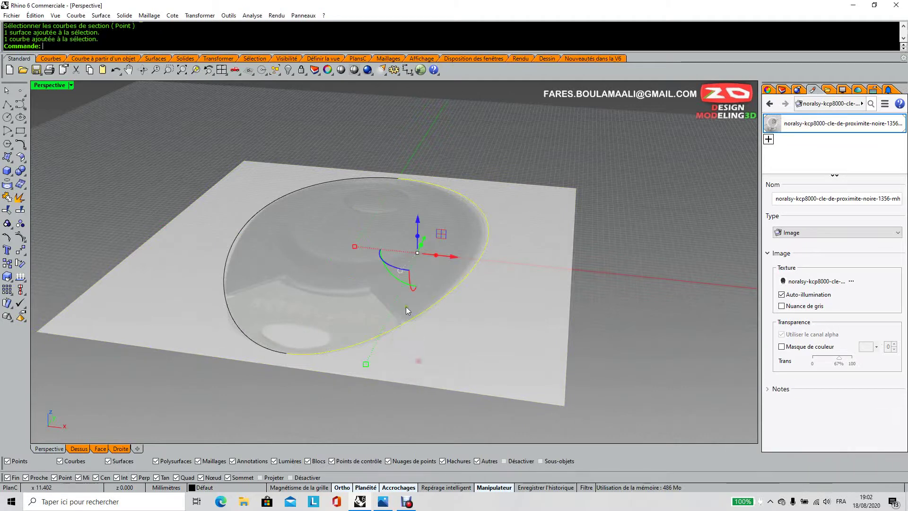
pyautogui.click(225, 266)
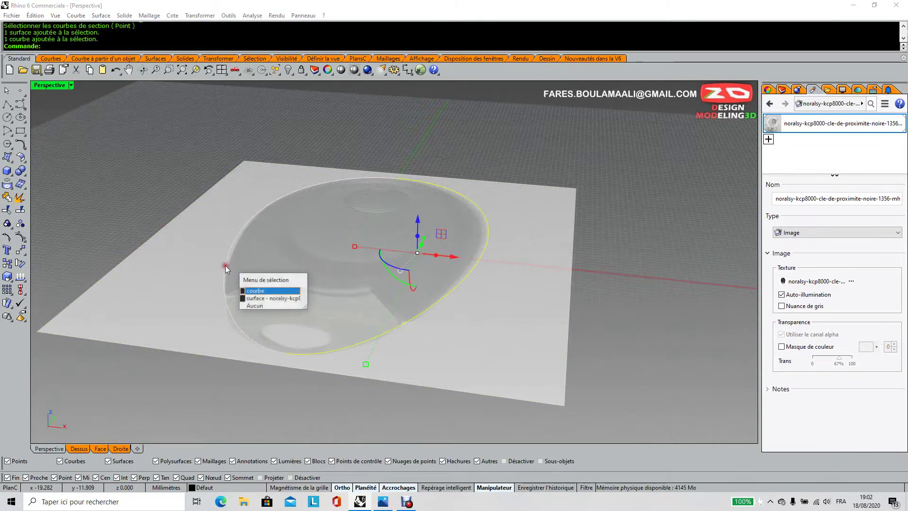
pyautogui.click(276, 289)
pyautogui.moveTo(355, 230); pyautogui.dragTo(361, 305)
pyautogui.press('Escape')
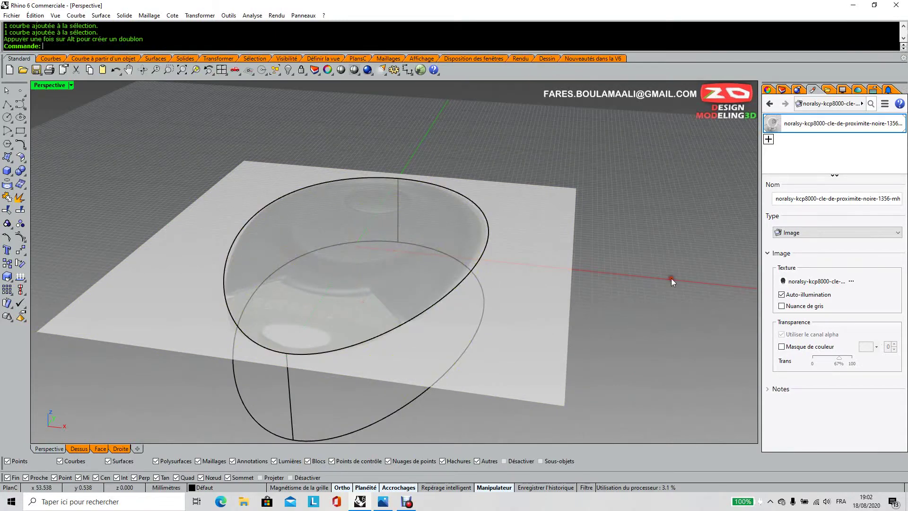
# - Start a loft and pick both parts of the upper outline as section curves
pyautogui.moveTo(439, 327); pyautogui.dragTo(450, 293, button='right')
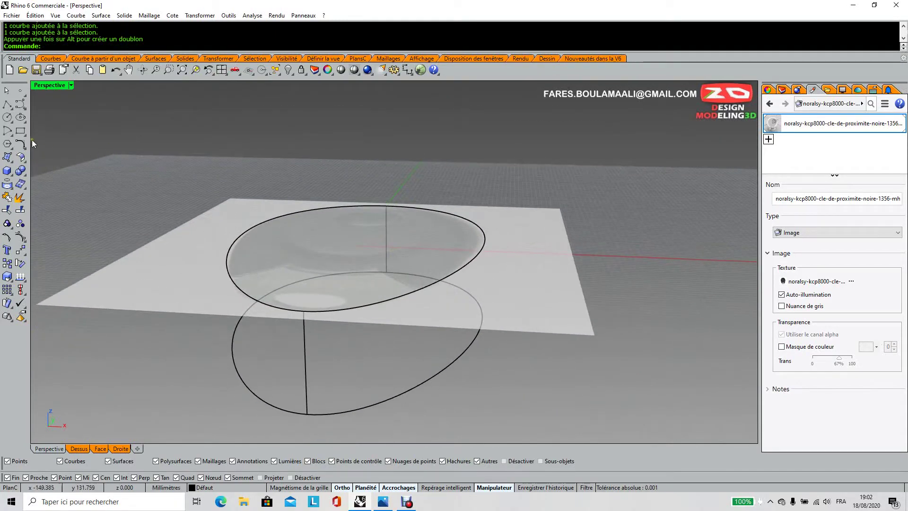
pyautogui.click(15, 162)
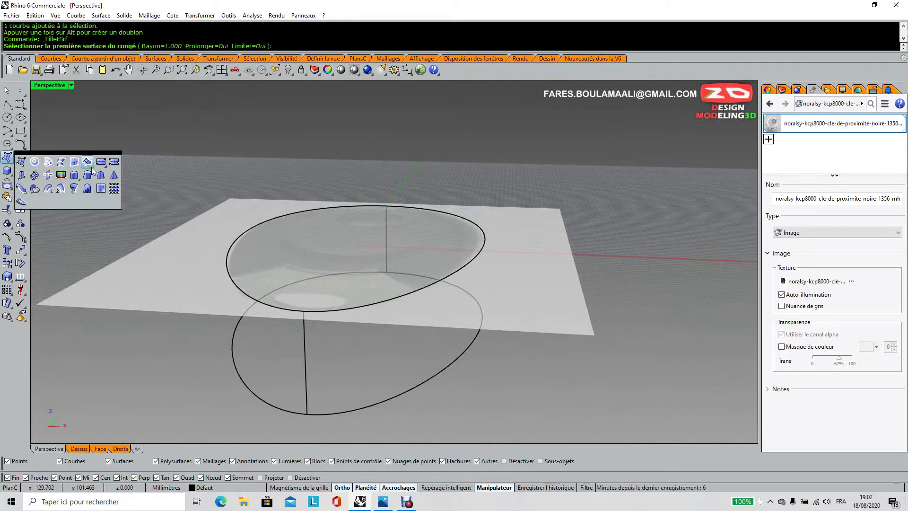
pyautogui.click(65, 161)
pyautogui.click(484, 242)
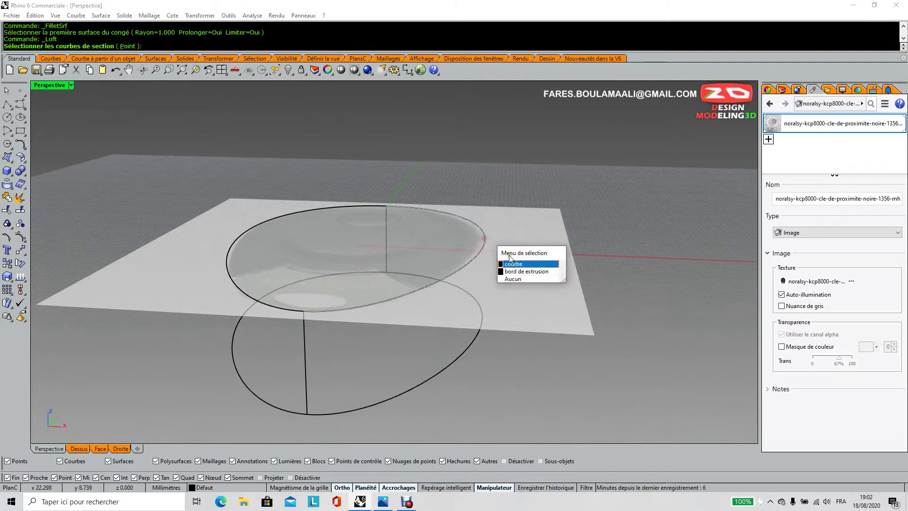
pyautogui.click(521, 269)
pyautogui.moveTo(340, 236); pyautogui.dragTo(350, 209, button='right')
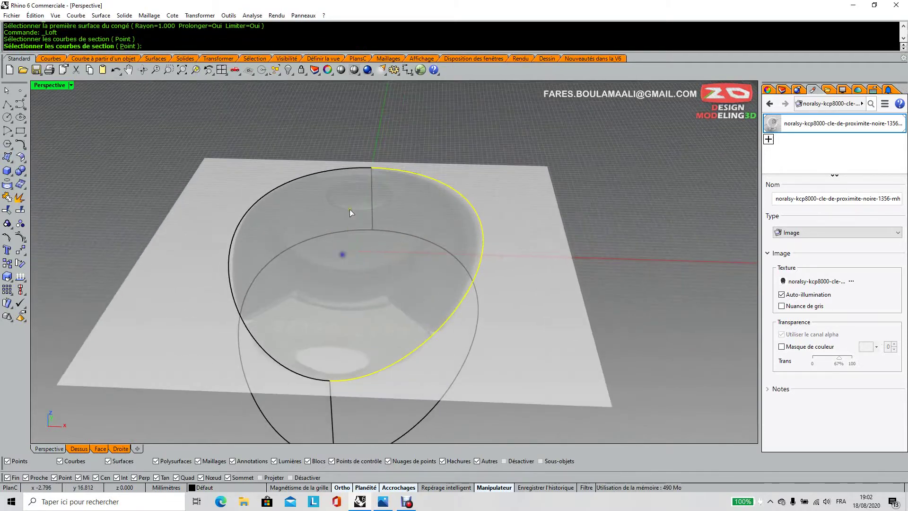
pyautogui.click(347, 169)
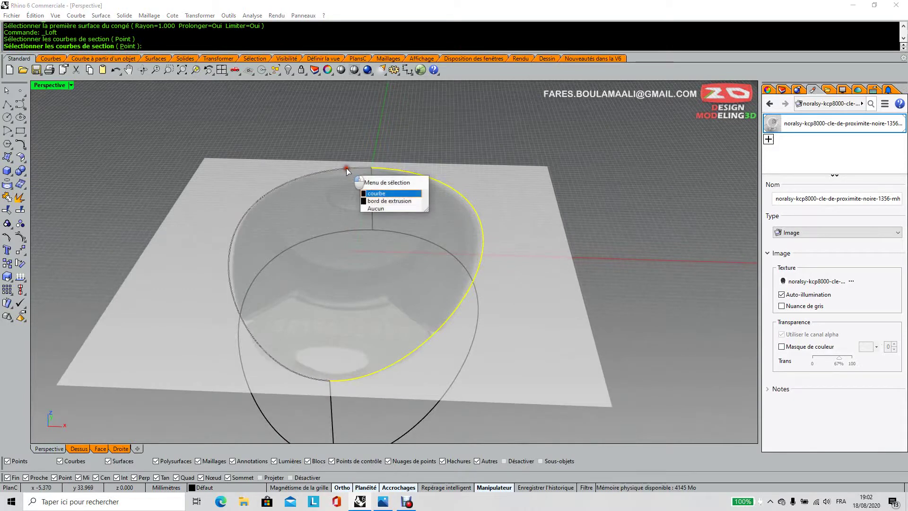
pyautogui.click(383, 201)
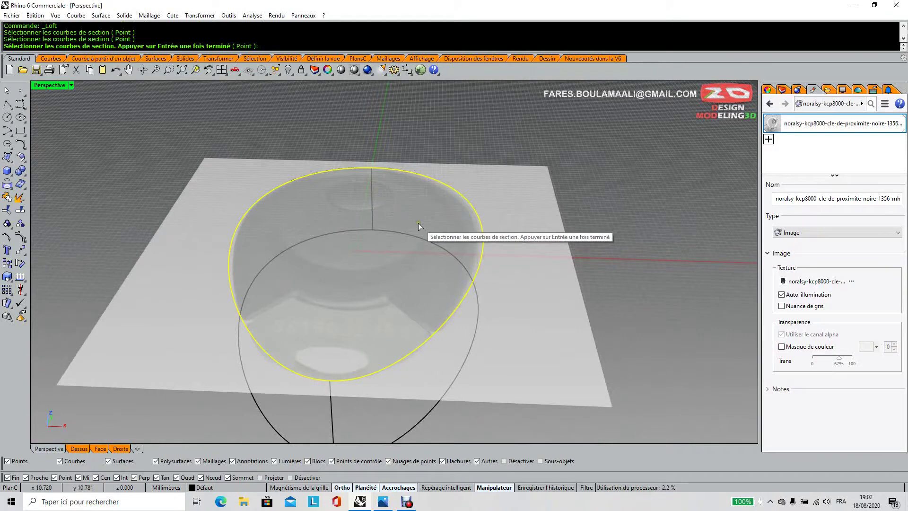
pyautogui.press('Return')
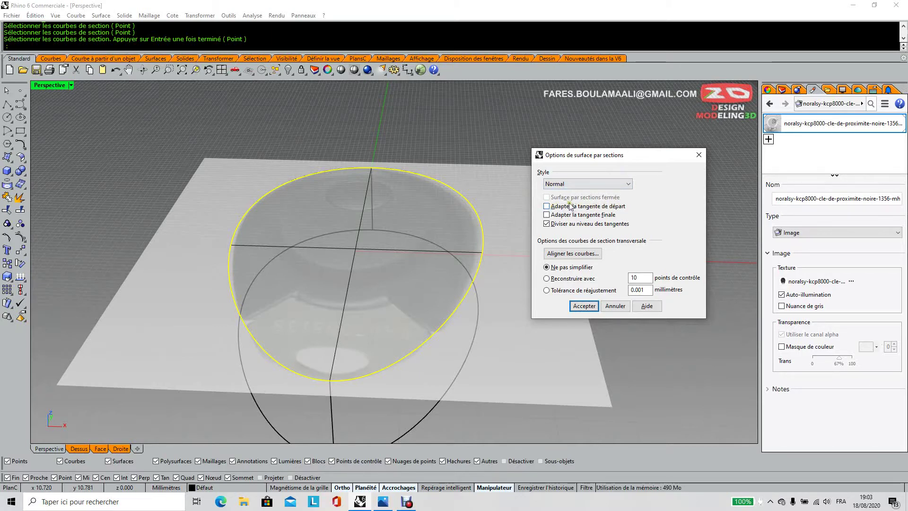
# - Enable Match start and end tangent in the loft, comparing results in shaded display
pyautogui.click(549, 209)
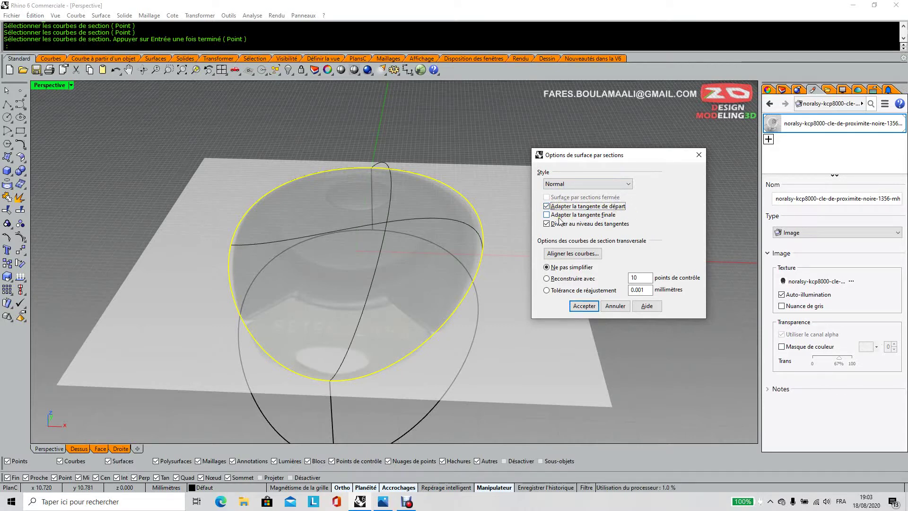
pyautogui.click(559, 215)
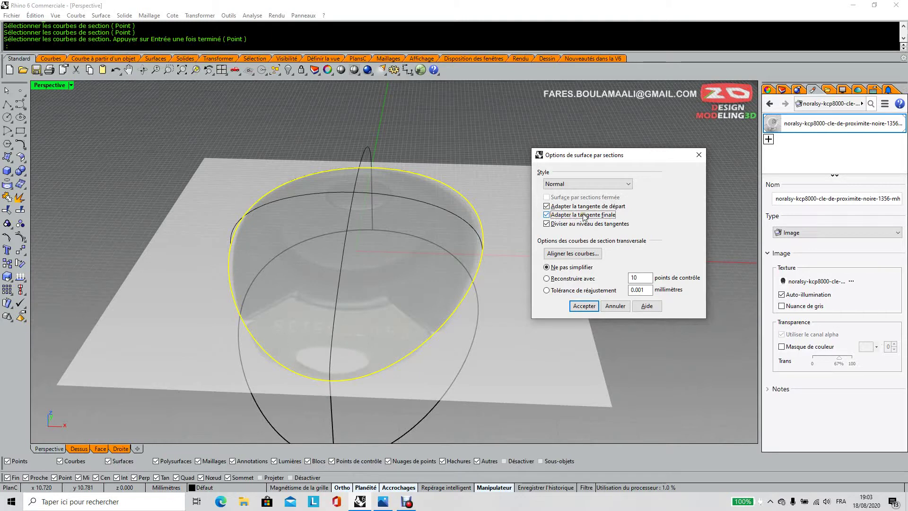
pyautogui.middleClick(458, 148)
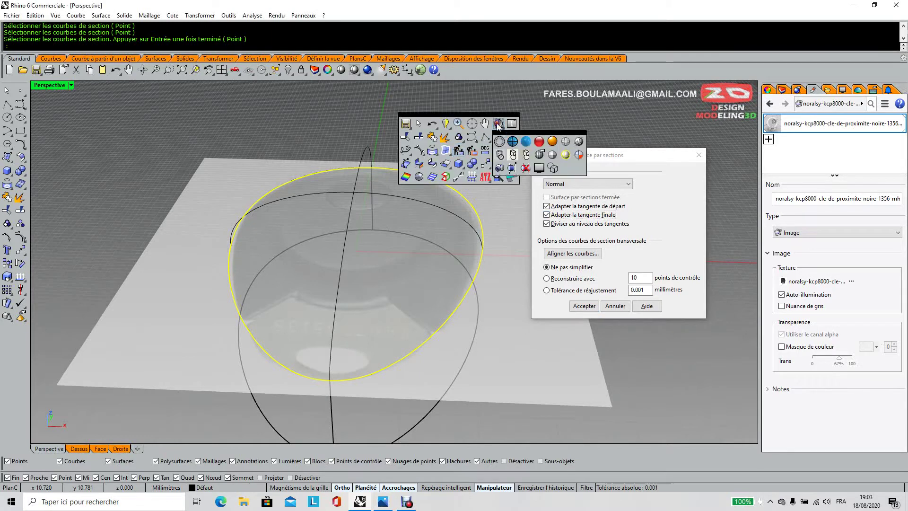
pyautogui.click(497, 124)
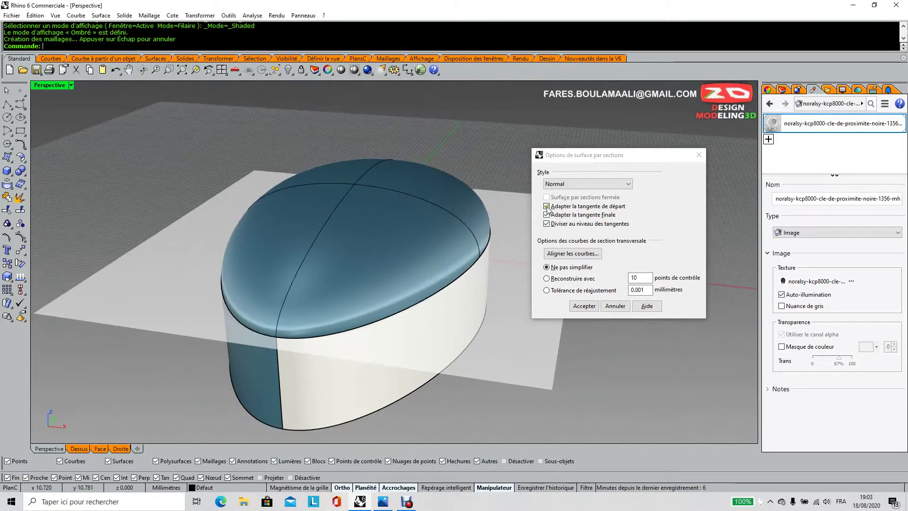
pyautogui.click(547, 207)
pyautogui.moveTo(358, 288); pyautogui.dragTo(432, 240, button='right')
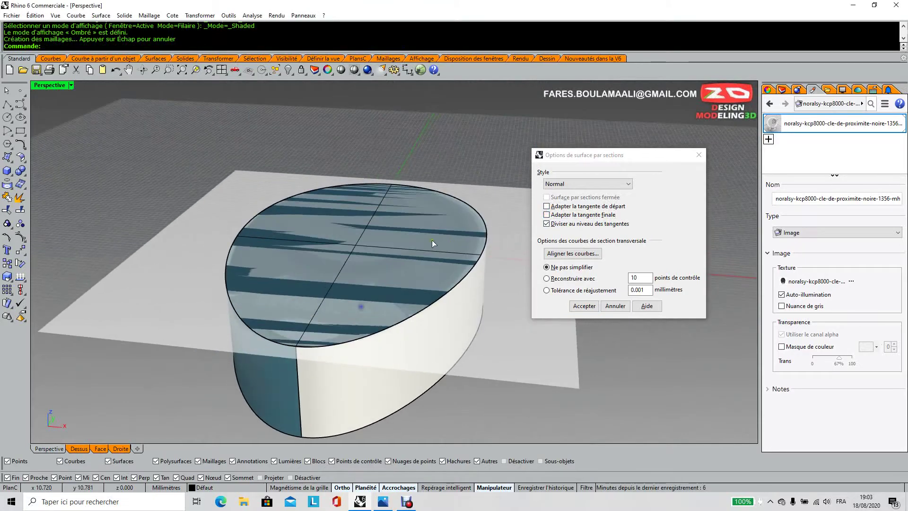
pyautogui.click(547, 206)
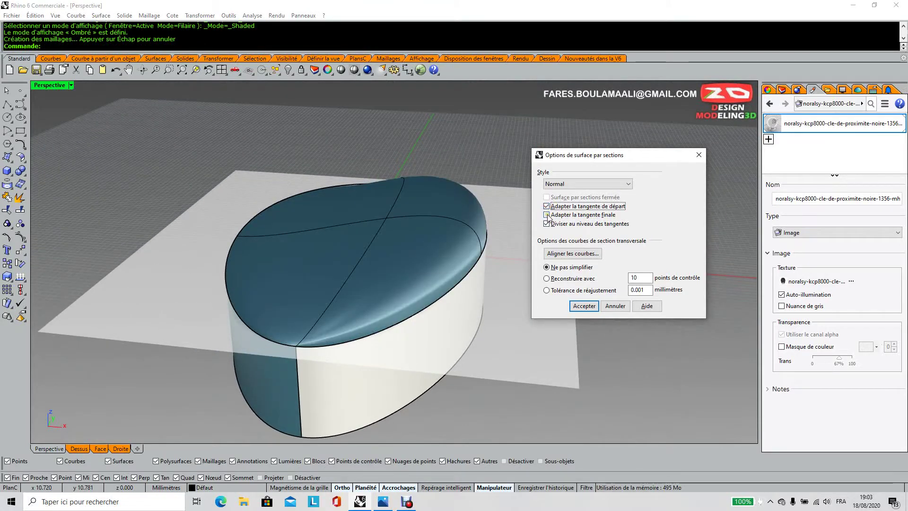
pyautogui.moveTo(403, 225); pyautogui.dragTo(414, 249, button='right')
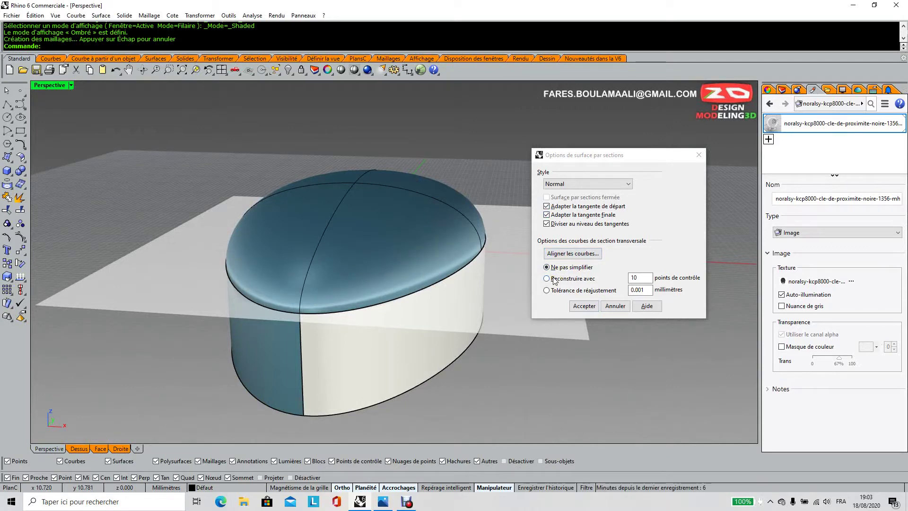
pyautogui.moveTo(399, 234); pyautogui.dragTo(397, 254, button='right')
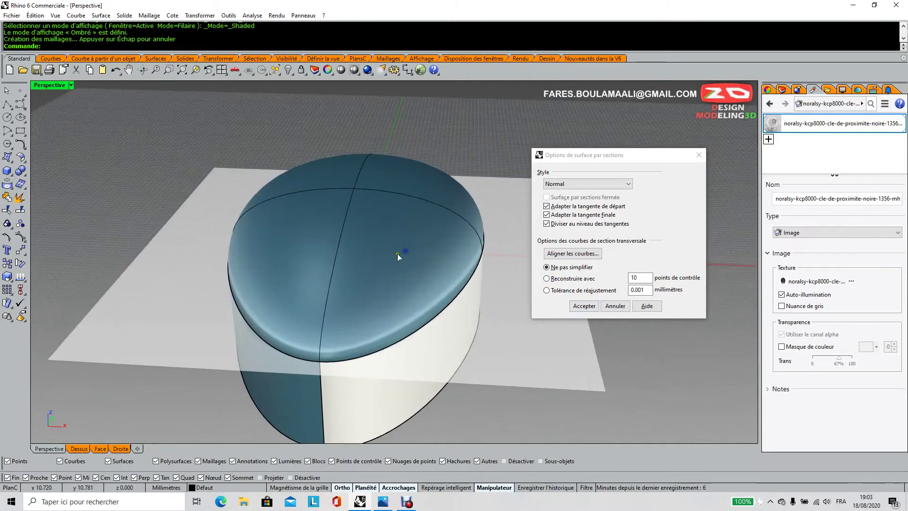
# - Try a 12-control-point rebuild, revert to Do not simplify, and accept the loft
pyautogui.click(547, 278)
pyautogui.moveTo(304, 287); pyautogui.dragTo(431, 290, button='right')
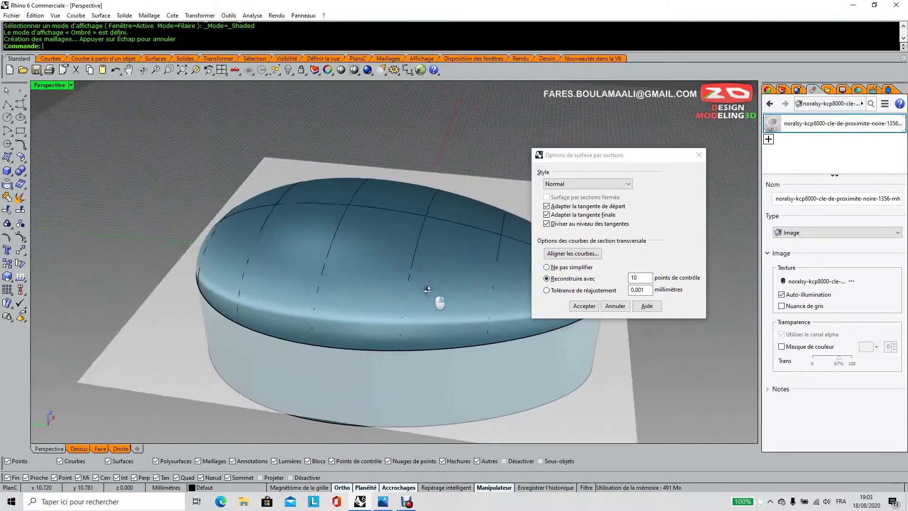
pyautogui.doubleClick(631, 279)
pyautogui.write('12')
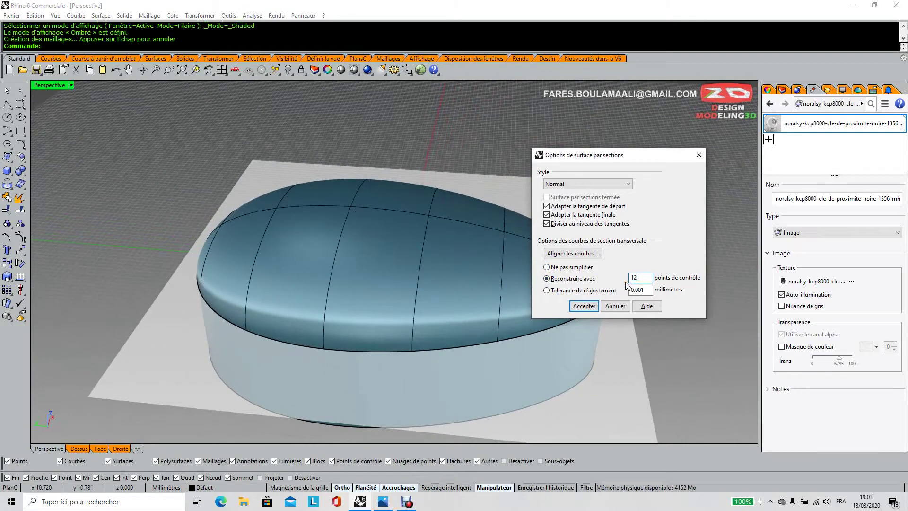
pyautogui.click(638, 289)
pyautogui.moveTo(432, 254)
pyautogui.mouseDown(button='right')
pyautogui.moveTo(401, 268)
pyautogui.moveTo(430, 302)
pyautogui.moveTo(452, 278)
pyautogui.mouseUp(button='right')
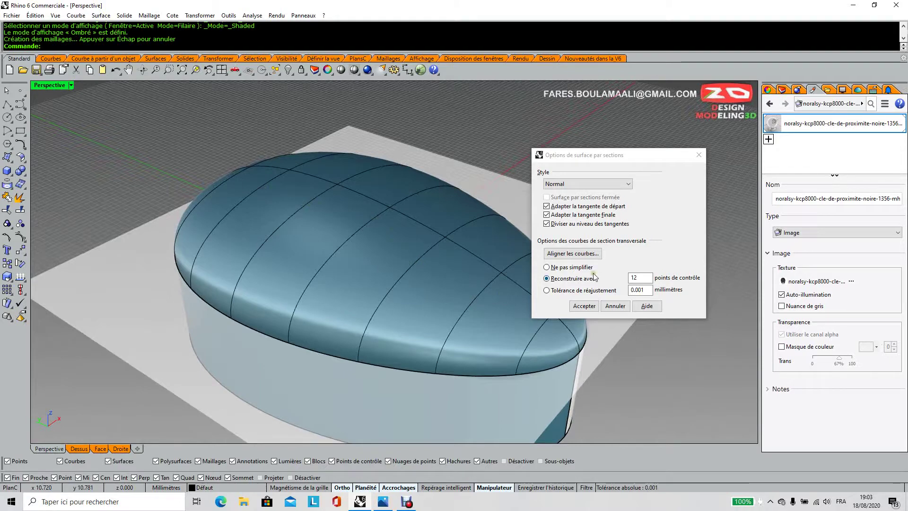
pyautogui.click(550, 268)
pyautogui.moveTo(410, 260); pyautogui.dragTo(384, 271, button='right')
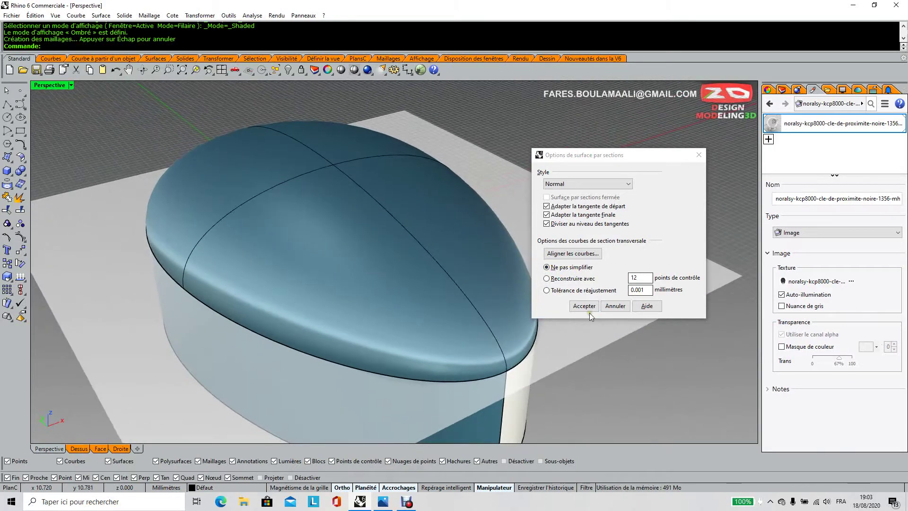
pyautogui.click(584, 306)
pyautogui.scroll(-5, 420, 279)
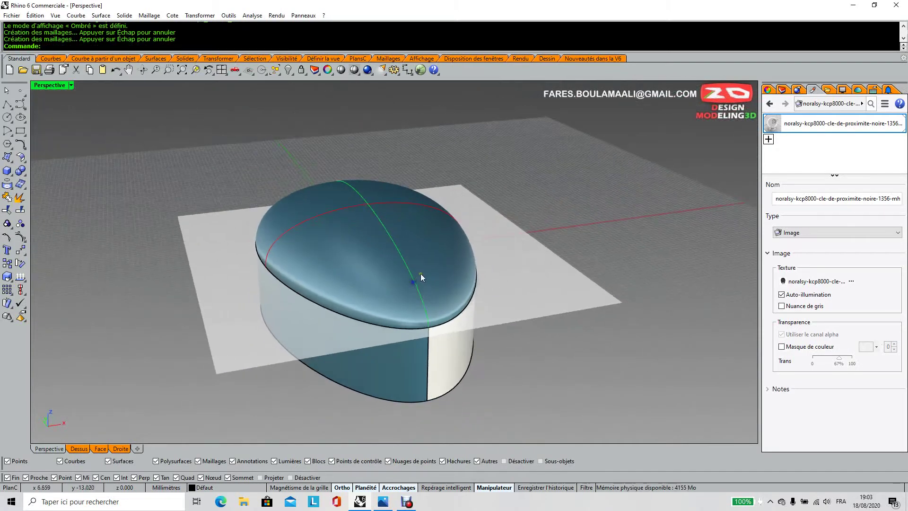
# - Select the dome, maximize the Right view, and turn on its control points
pyautogui.click(419, 269)
pyautogui.doubleClick(61, 84)
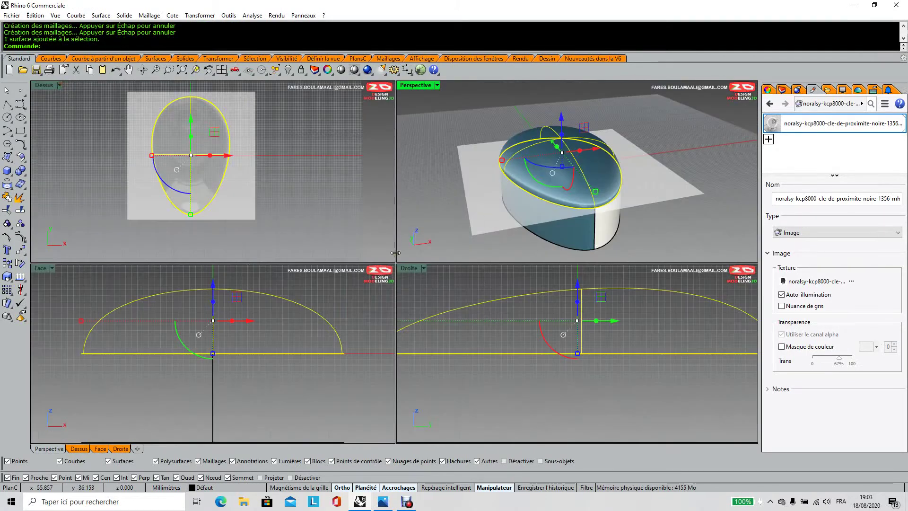
pyautogui.doubleClick(409, 268)
pyautogui.click(23, 238)
pyautogui.scroll(-3, 378, 216)
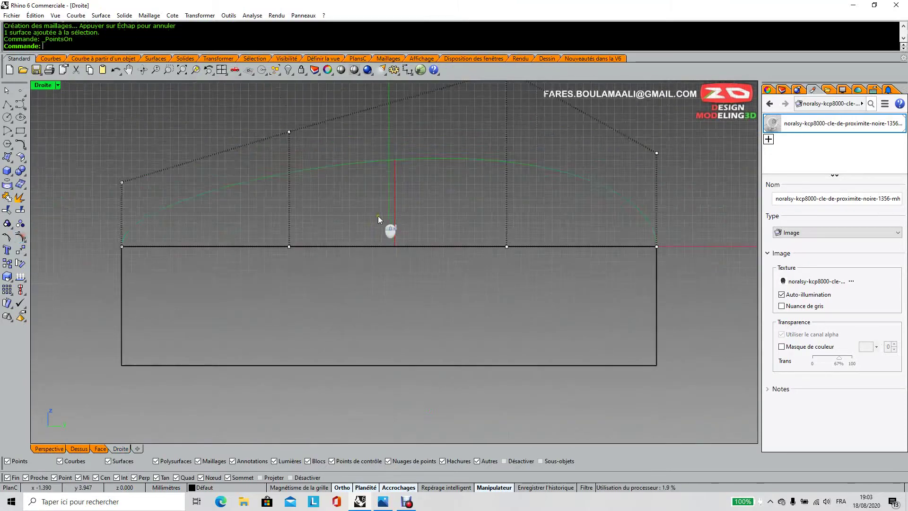
pyautogui.scroll(-1, 398, 225)
# - Window-select the dome's control-point columns and drag them down to flatten the top
pyautogui.moveTo(528, 213); pyautogui.dragTo(529, 213)
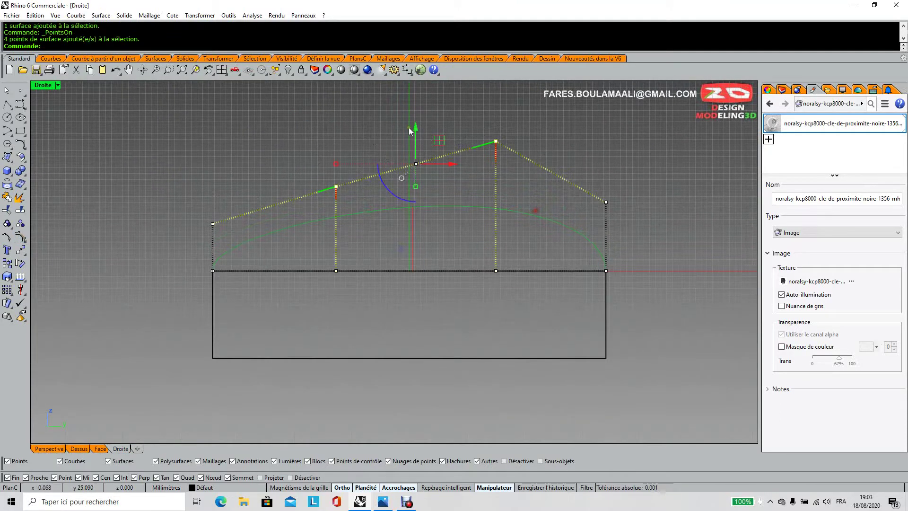
pyautogui.moveTo(418, 132); pyautogui.dragTo(418, 174)
pyautogui.moveTo(234, 172); pyautogui.dragTo(198, 284)
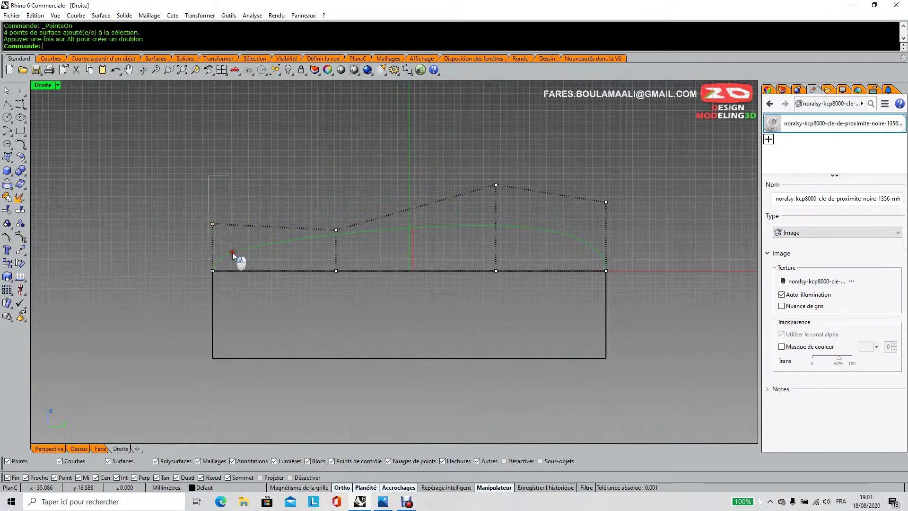
pyautogui.moveTo(215, 196); pyautogui.dragTo(215, 220)
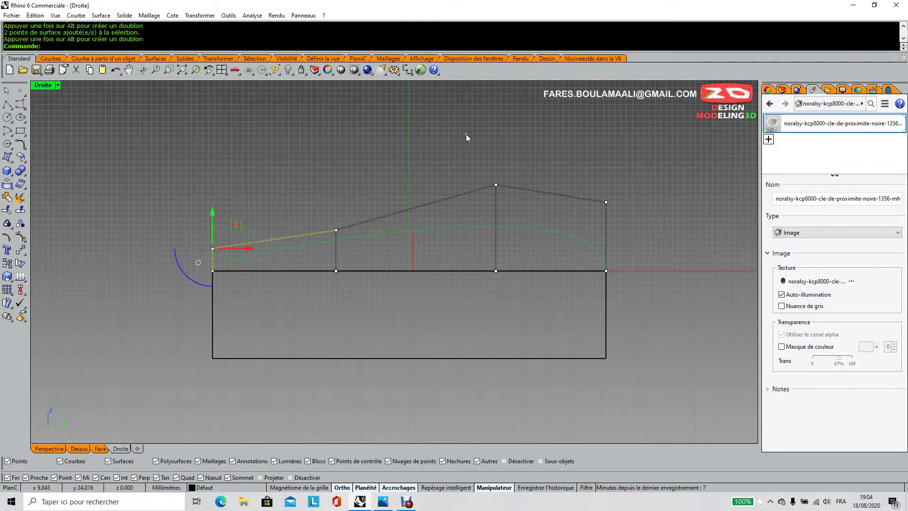
pyautogui.moveTo(466, 132); pyautogui.dragTo(615, 212)
pyautogui.moveTo(546, 157); pyautogui.dragTo(546, 186)
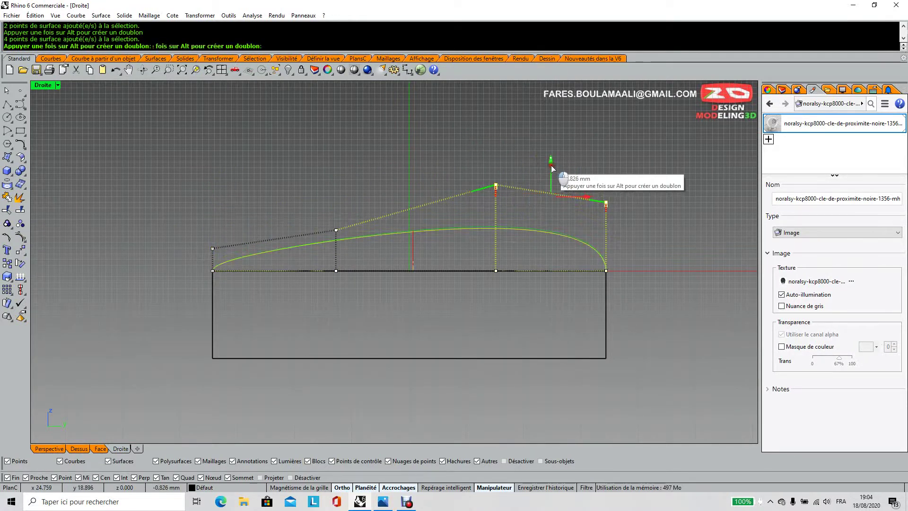
pyautogui.moveTo(327, 209); pyautogui.dragTo(347, 279)
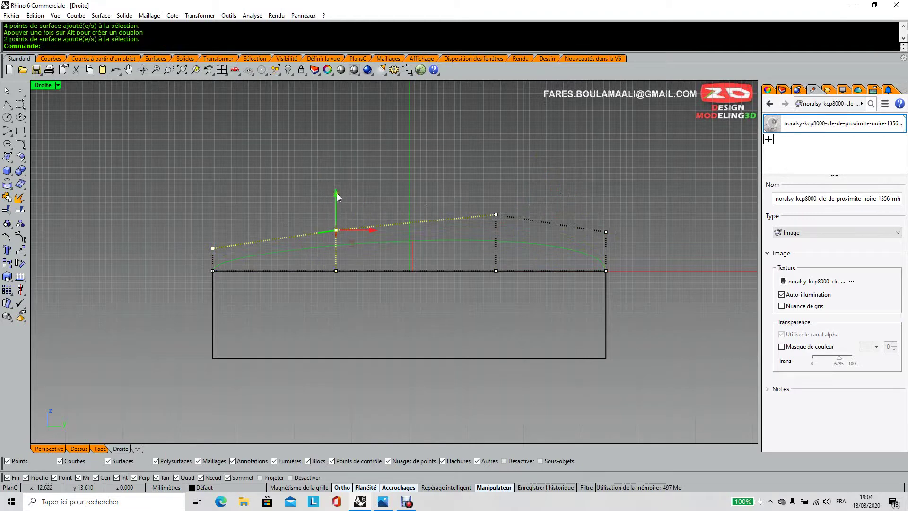
pyautogui.moveTo(337, 196); pyautogui.dragTo(335, 207)
pyautogui.moveTo(205, 239)
pyautogui.mouseDown()
pyautogui.moveTo(225, 279)
pyautogui.moveTo(213, 234)
pyautogui.moveTo(213, 242)
pyautogui.mouseUp()
pyautogui.moveTo(473, 163); pyautogui.dragTo(515, 284)
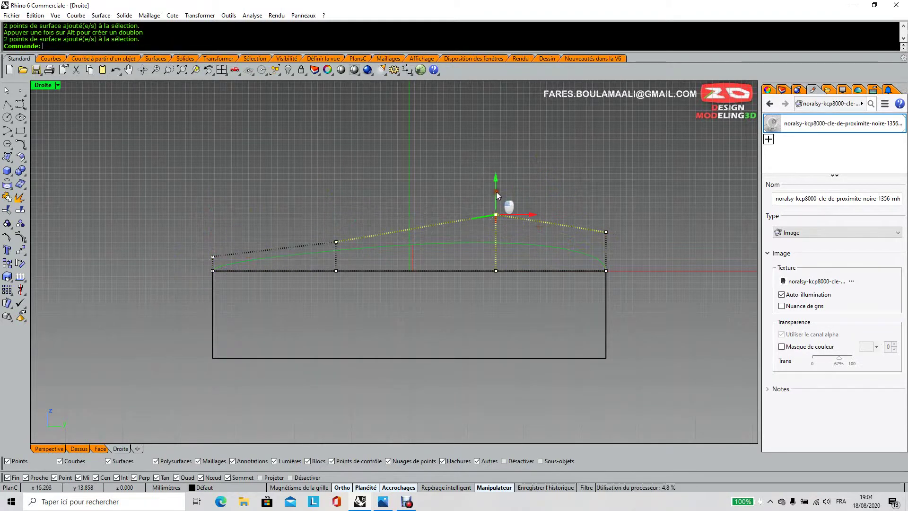
pyautogui.moveTo(495, 191); pyautogui.dragTo(497, 209)
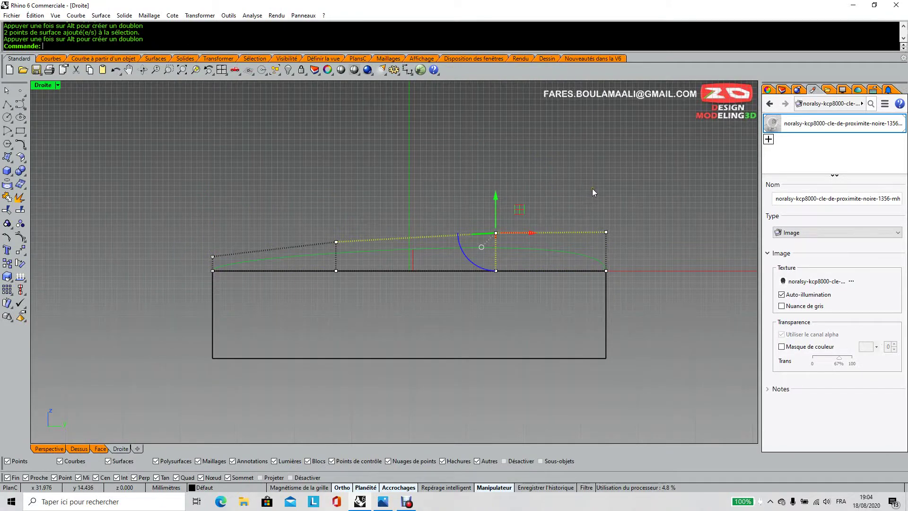
# - Maximize the Perspective view, hide the control points, and select both side extrusions
pyautogui.doubleClick(44, 86)
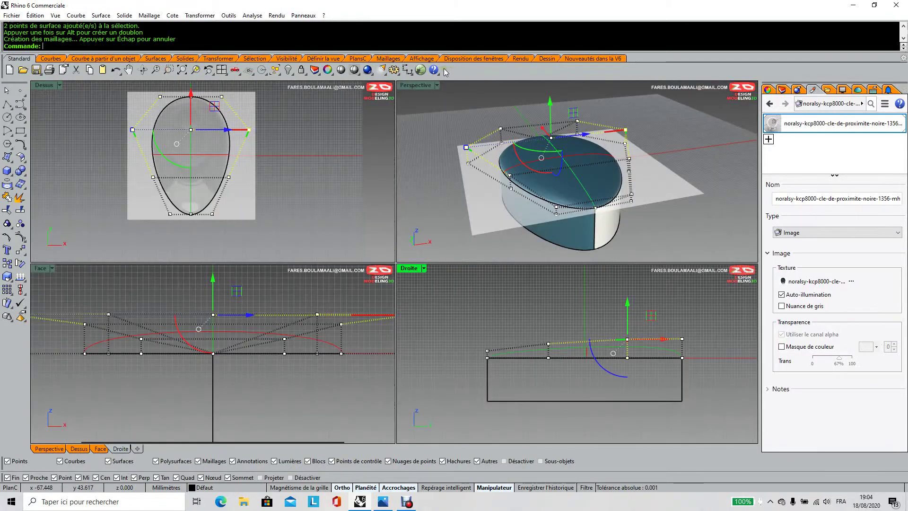
pyautogui.doubleClick(416, 86)
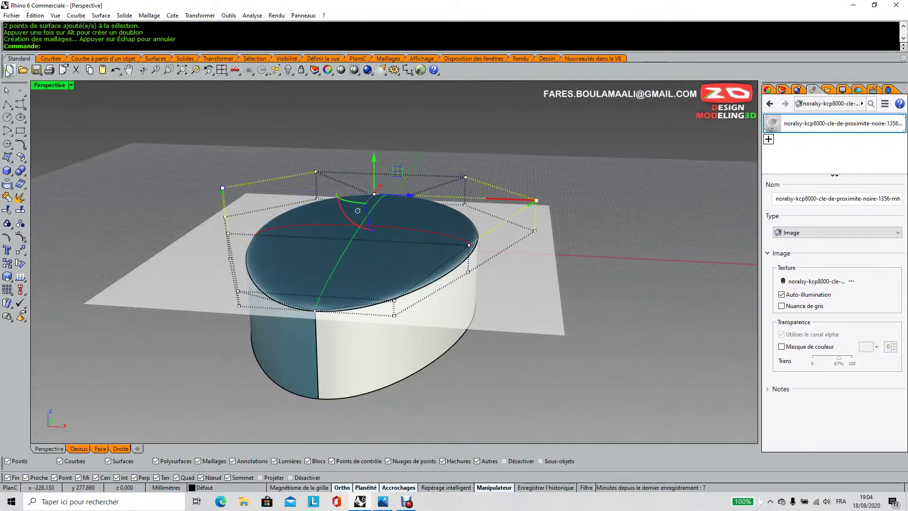
pyautogui.doubleClick(6, 93)
pyautogui.moveTo(339, 265); pyautogui.dragTo(387, 320, button='right')
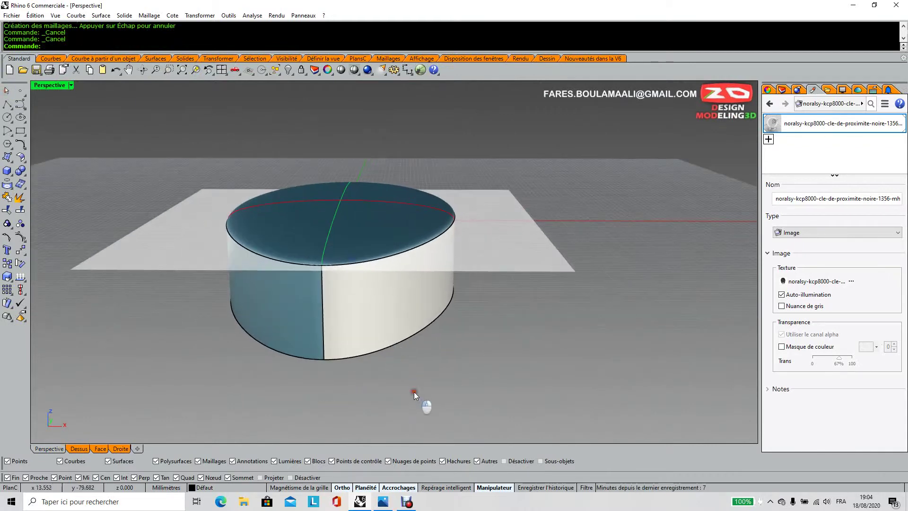
pyautogui.moveTo(413, 392); pyautogui.dragTo(248, 326)
# - Delete the side extrusions and mirror the dome about the X axis through the origin
pyautogui.press('Delete')
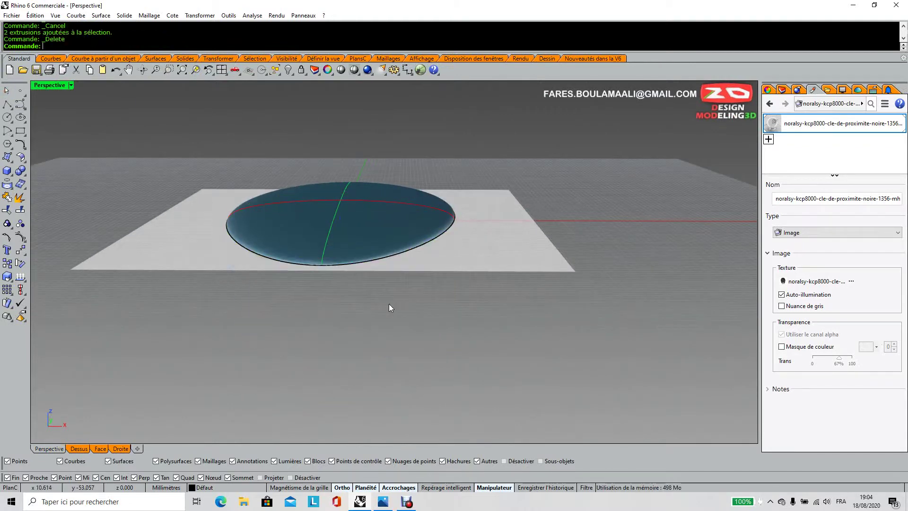
pyautogui.click(328, 230)
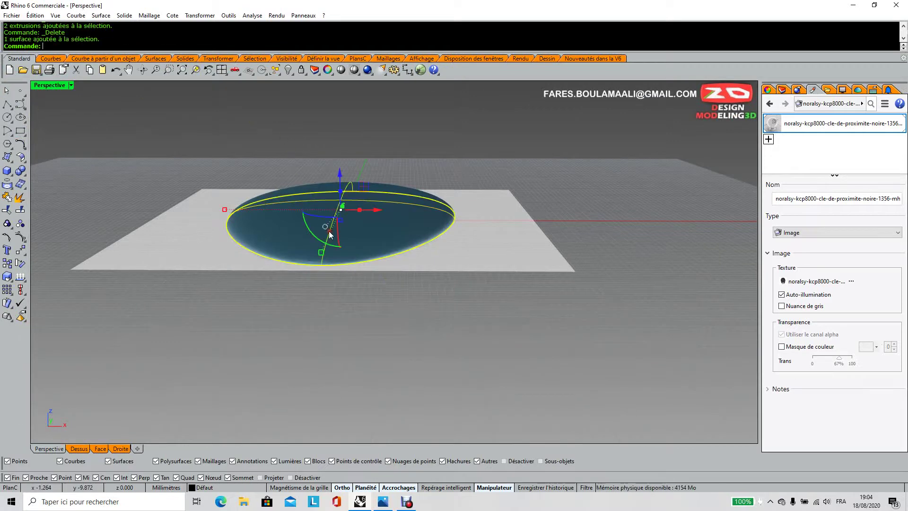
pyautogui.click(26, 258)
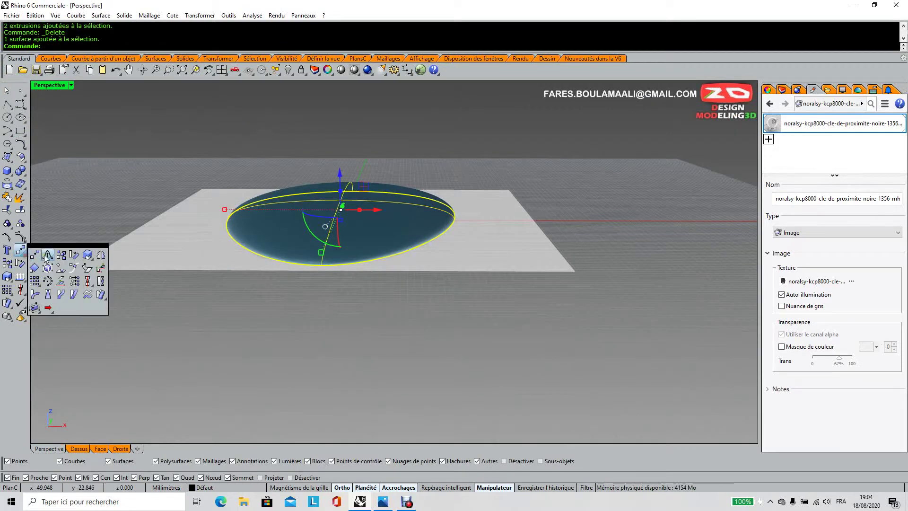
pyautogui.click(103, 257)
pyautogui.doubleClick(50, 86)
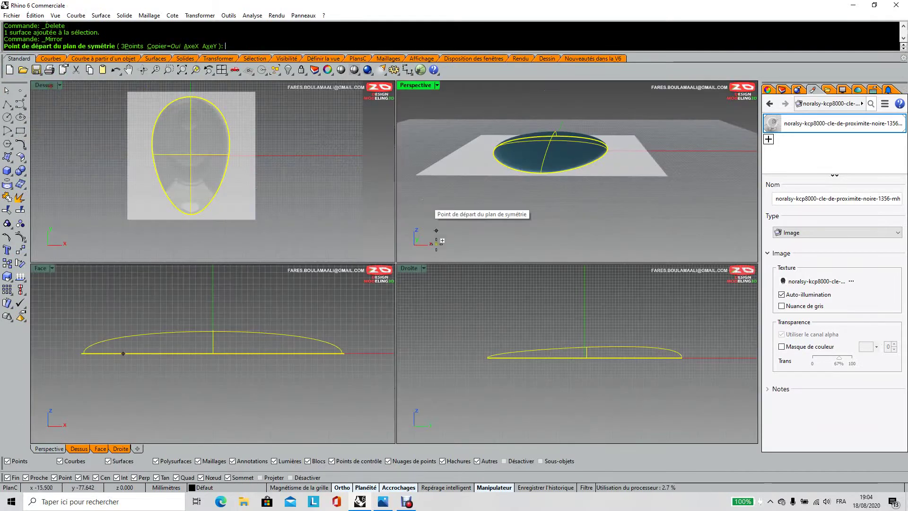
pyautogui.doubleClick(412, 266)
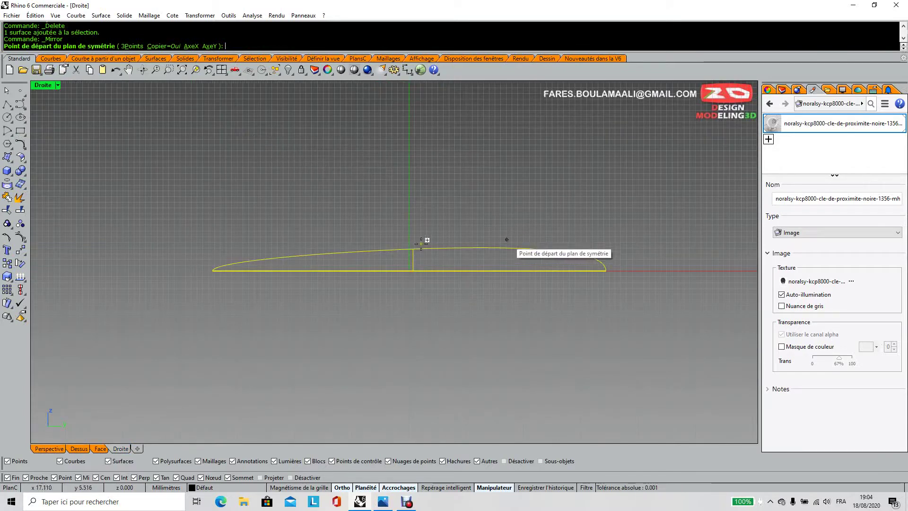
pyautogui.write('0')
pyautogui.press('Return')
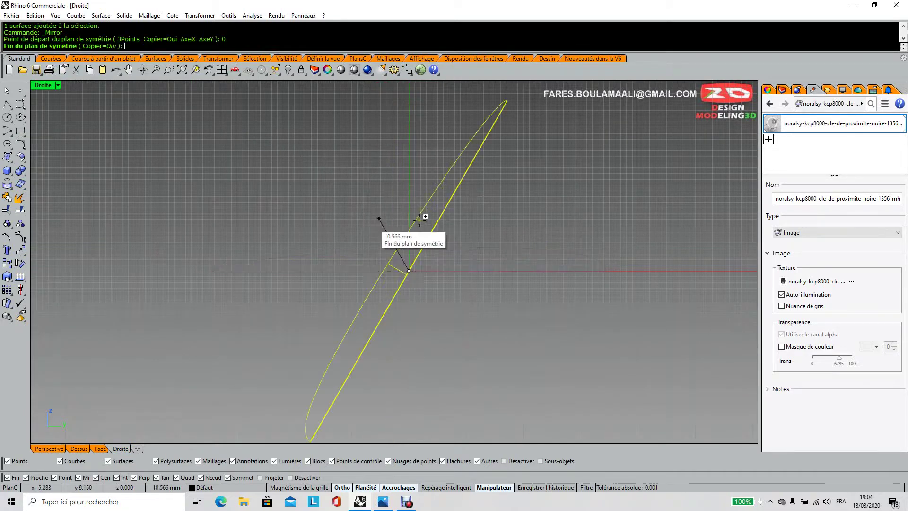
pyautogui.click(680, 278)
pyautogui.press('Escape')
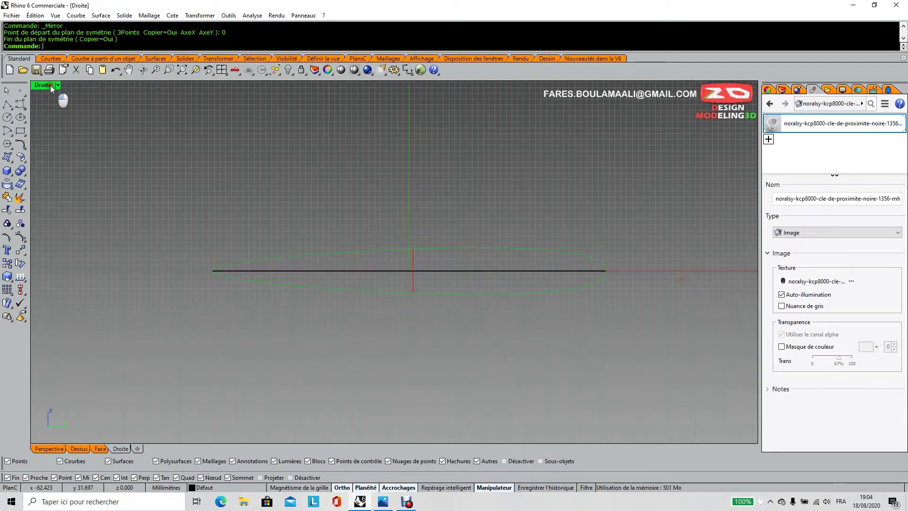
# - Hide the reference image plane in the Perspective view and select the shell surfaces and curves
pyautogui.doubleClick(50, 85)
pyautogui.doubleClick(416, 89)
pyautogui.moveTo(593, 231); pyautogui.dragTo(498, 286, button='right')
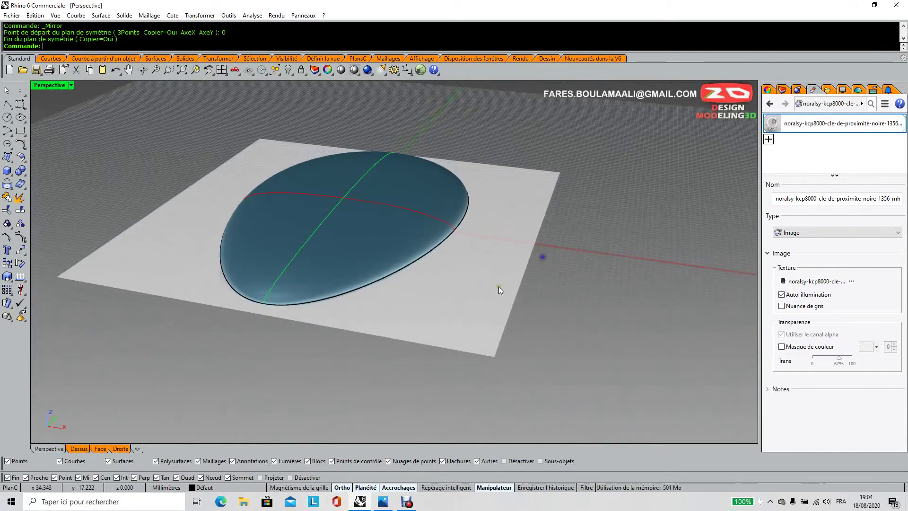
pyautogui.click(497, 285)
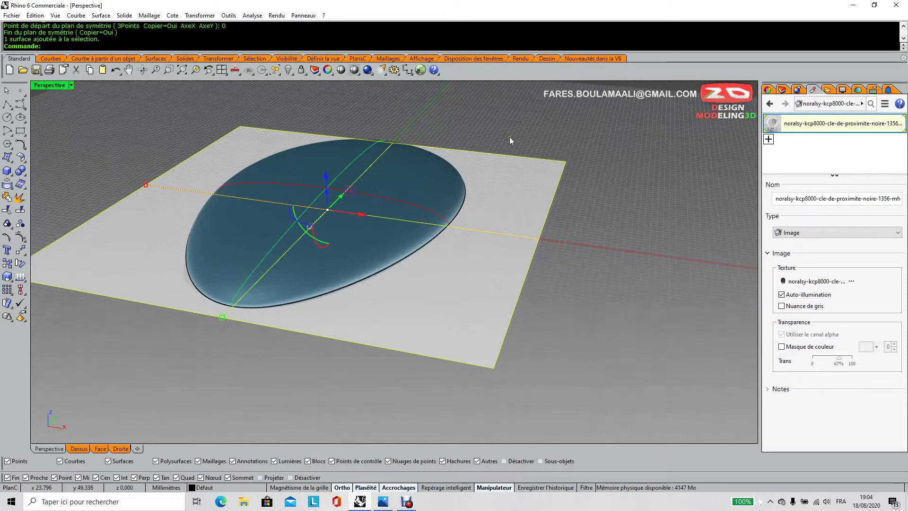
pyautogui.click(284, 70)
pyautogui.moveTo(596, 142); pyautogui.dragTo(481, 283, button='right')
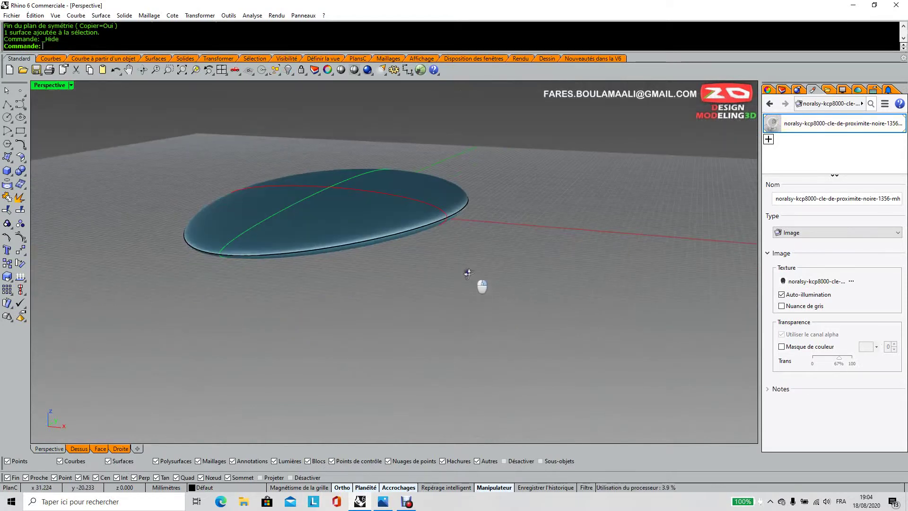
pyautogui.moveTo(481, 284); pyautogui.dragTo(385, 211)
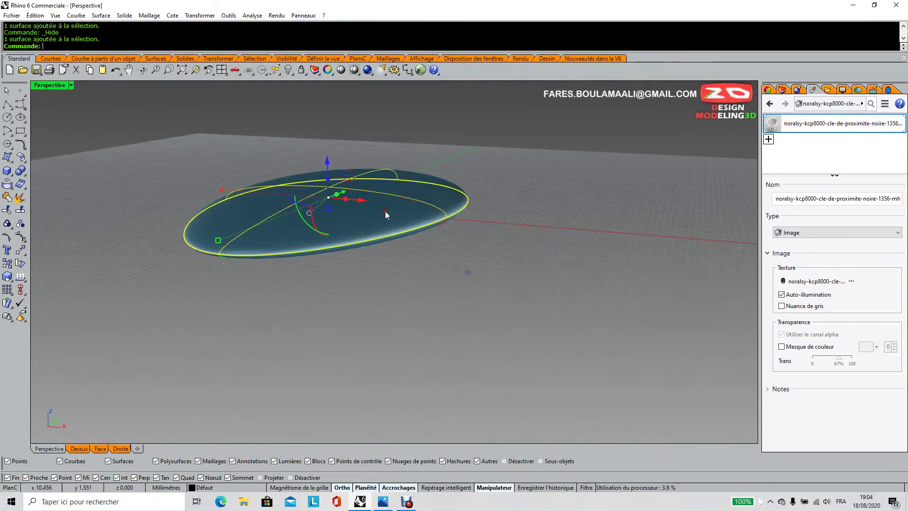
pyautogui.click(162, 59)
pyautogui.click(455, 74)
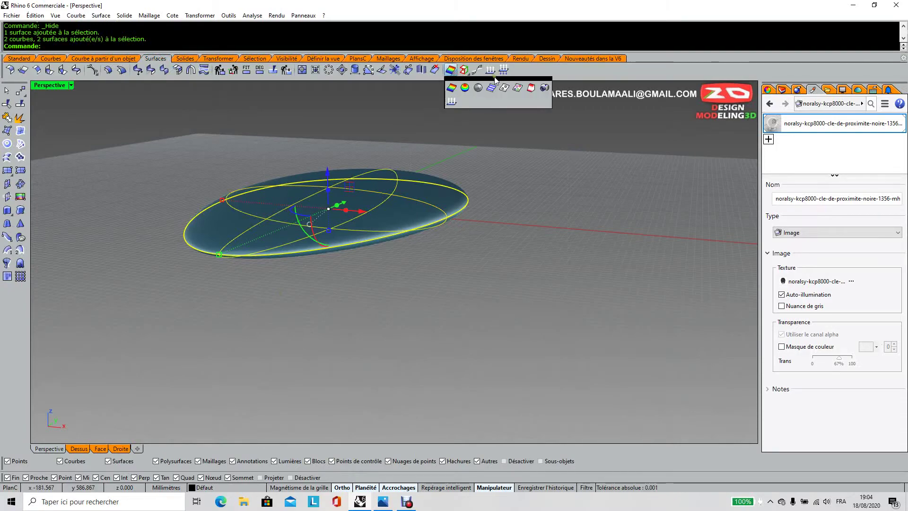
pyautogui.click(491, 87)
pyautogui.moveTo(413, 293)
pyautogui.mouseDown(button='right')
pyautogui.moveTo(336, 223)
pyautogui.moveTo(401, 213)
pyautogui.moveTo(304, 237)
pyautogui.moveTo(325, 206)
pyautogui.moveTo(316, 158)
pyautogui.moveTo(320, 296)
pyautogui.moveTo(331, 283)
pyautogui.mouseUp(button='right')
pyautogui.hotkey('alt', 'Tab')
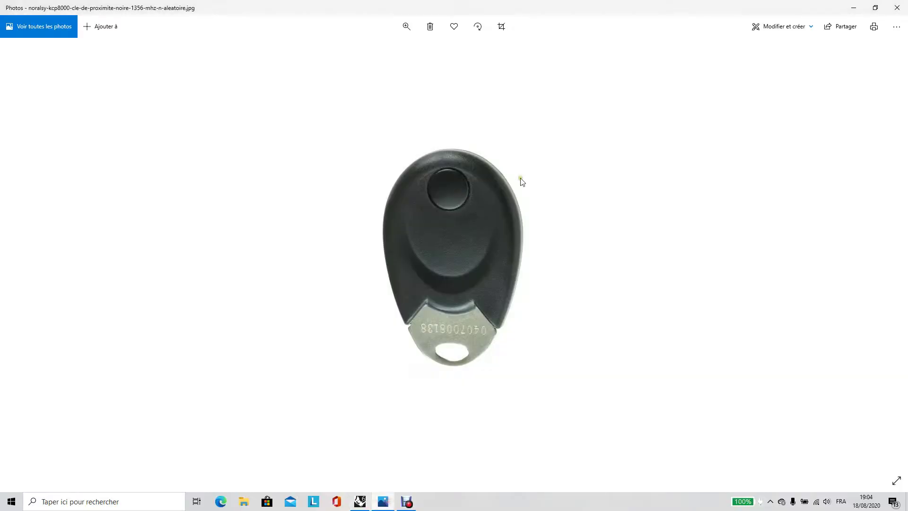
pyautogui.click(370, 502)
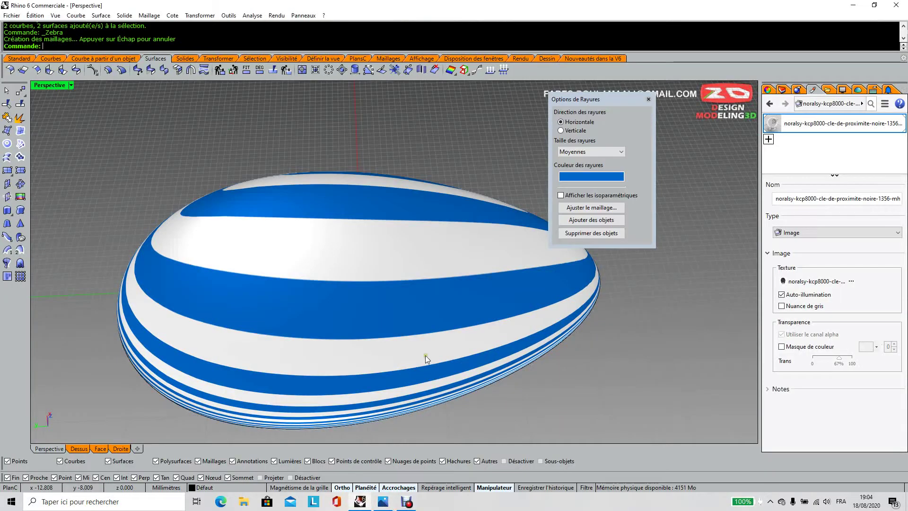
pyautogui.moveTo(425, 355)
pyautogui.mouseDown(button='right')
pyautogui.moveTo(348, 290)
pyautogui.moveTo(331, 295)
pyautogui.mouseUp(button='right')
pyautogui.click(648, 99)
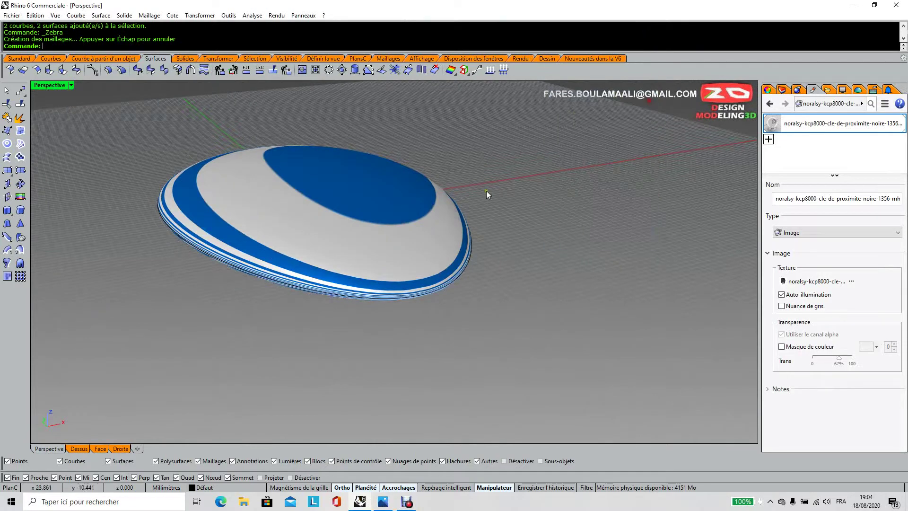
pyautogui.moveTo(486, 191)
pyautogui.mouseDown(button='right')
pyautogui.moveTo(464, 263)
pyautogui.moveTo(354, 223)
pyautogui.moveTo(345, 205)
pyautogui.moveTo(359, 208)
pyautogui.mouseUp(button='right')
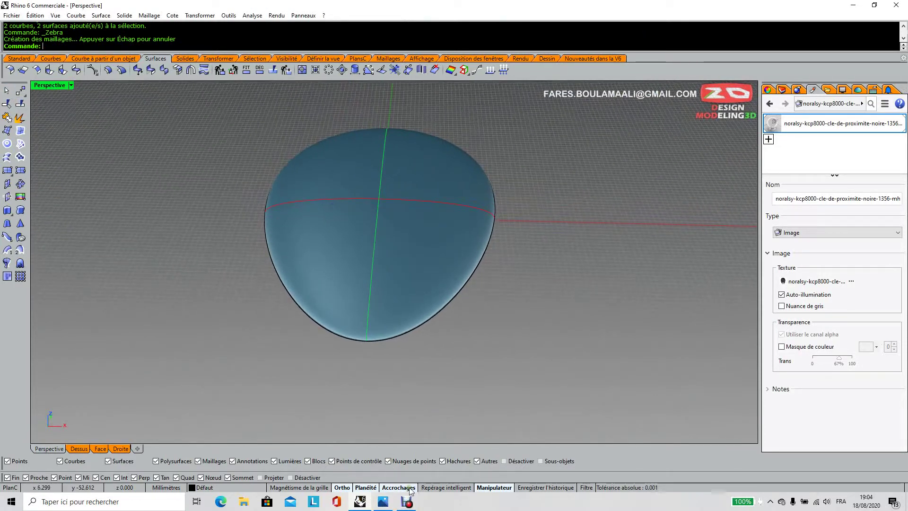
# - Maximize the Top view and unhide the reference picture frame
pyautogui.click(387, 499)
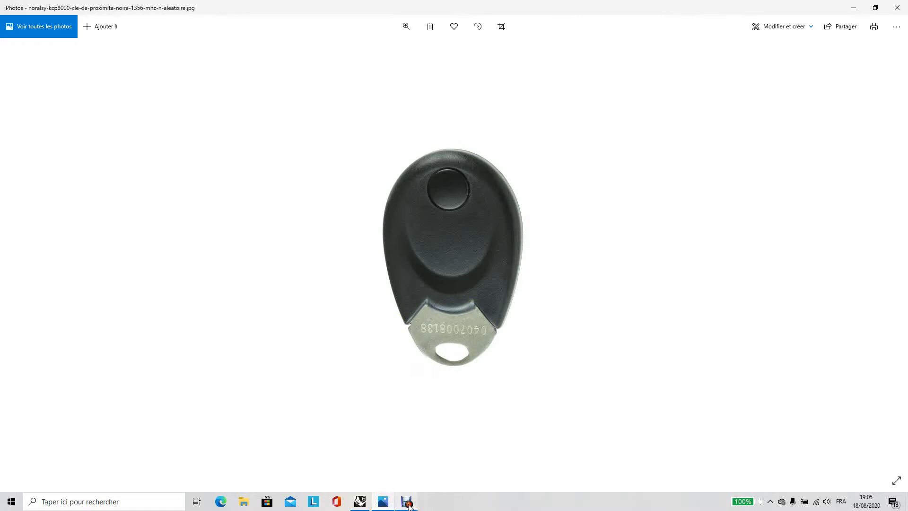
pyautogui.click(368, 503)
pyautogui.click(364, 502)
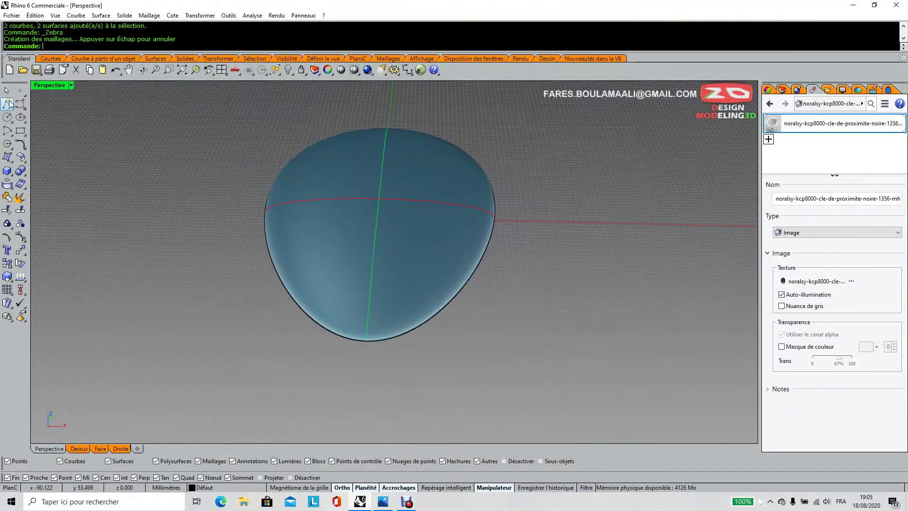
pyautogui.click(7, 105)
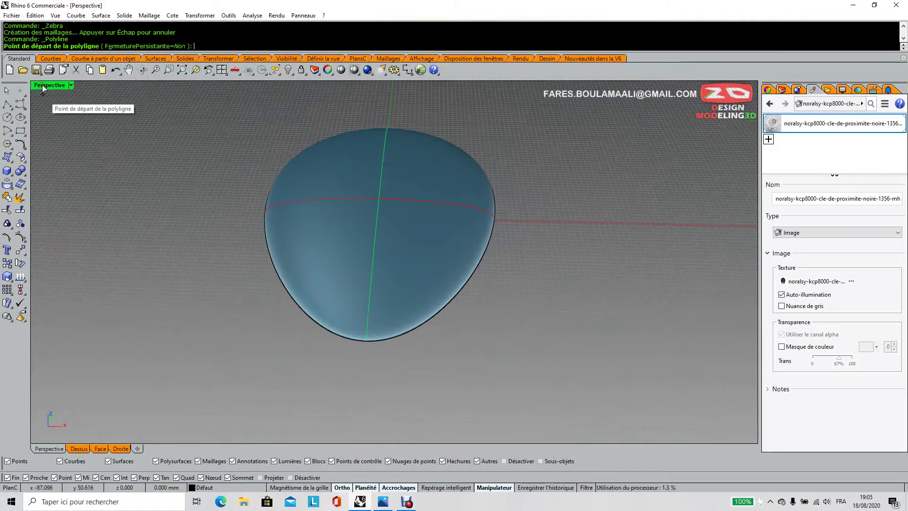
pyautogui.doubleClick(43, 86)
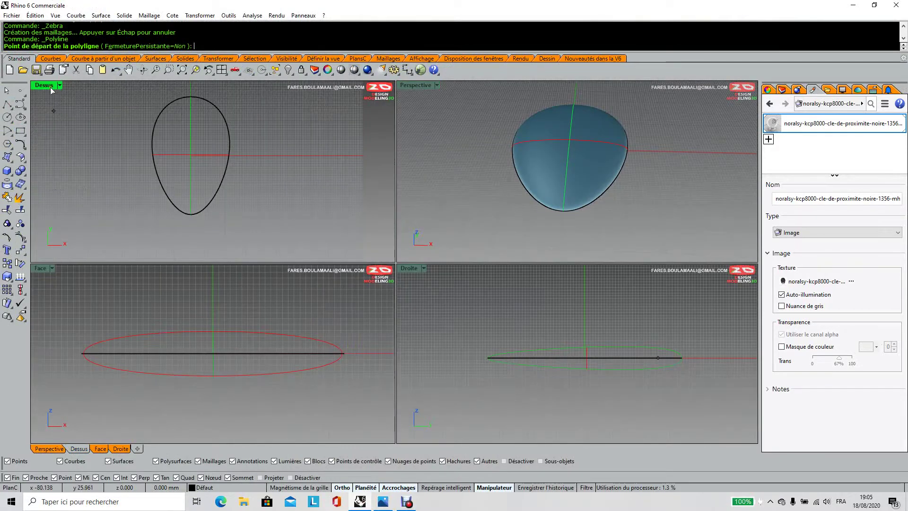
pyautogui.doubleClick(44, 85)
pyautogui.press('Escape')
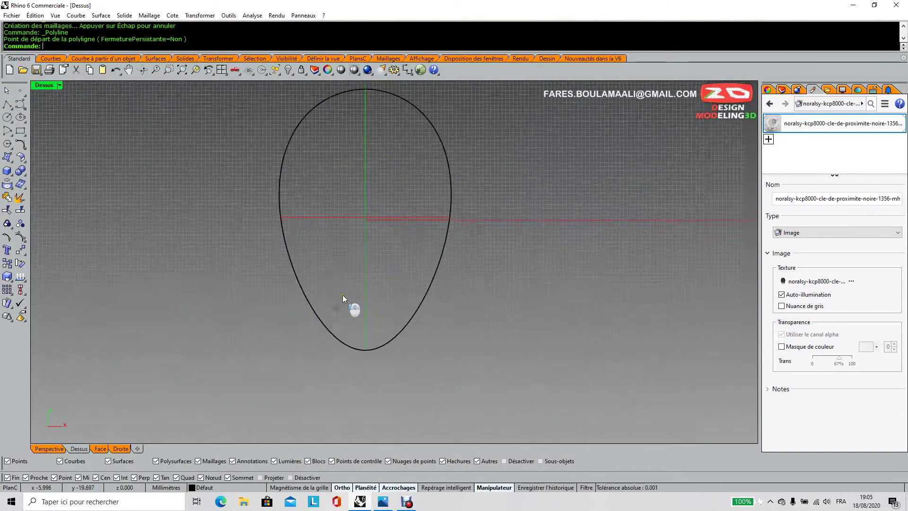
pyautogui.scroll(3, 342, 294)
pyautogui.scroll(2, 335, 318)
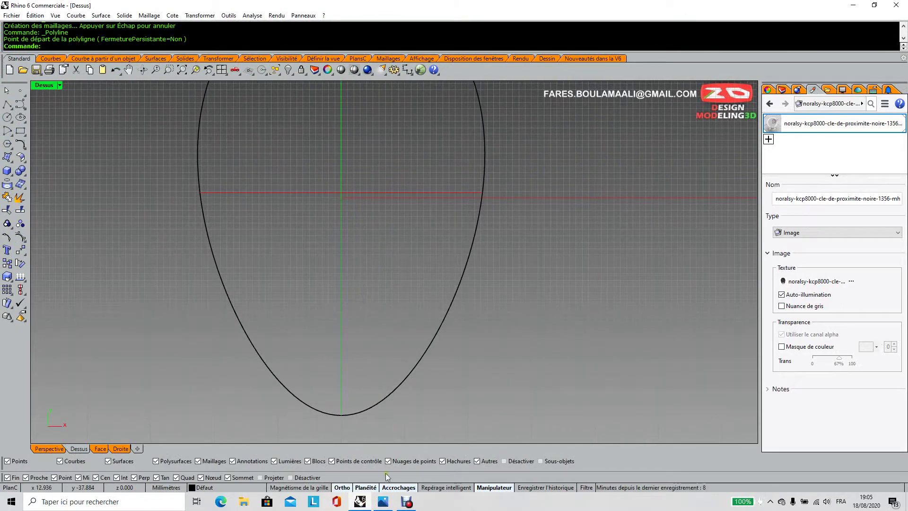
pyautogui.click(290, 73)
pyautogui.scroll(-2, 408, 265)
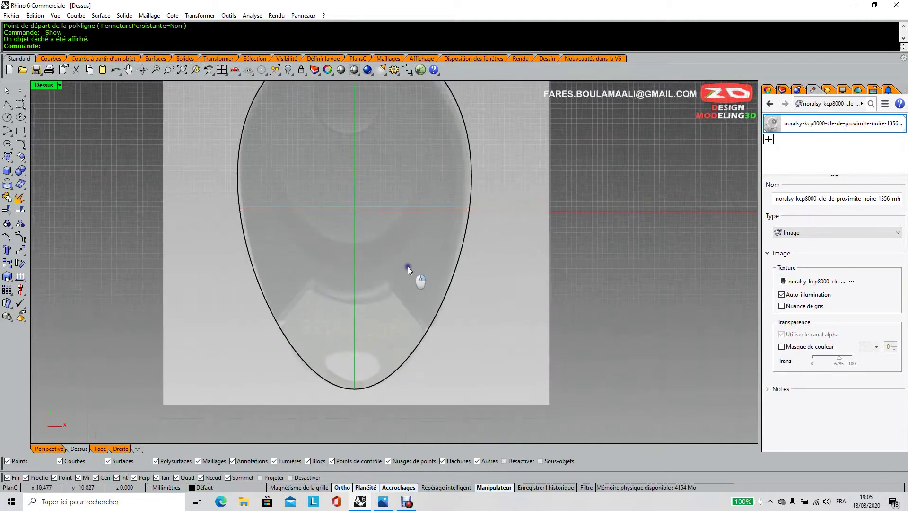
pyautogui.scroll(1, 354, 355)
# - Draw a two-point line along the notch's lower-left edge and select it
pyautogui.click(7, 104)
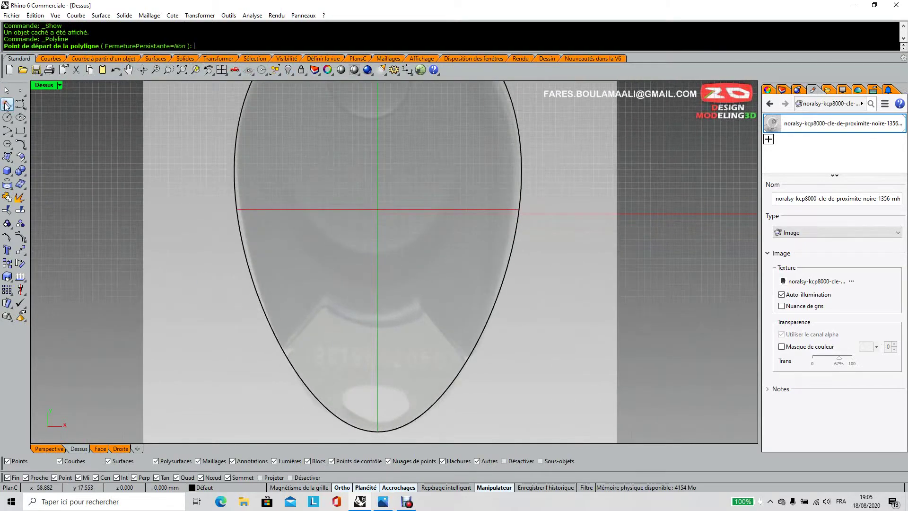
pyautogui.click(258, 368)
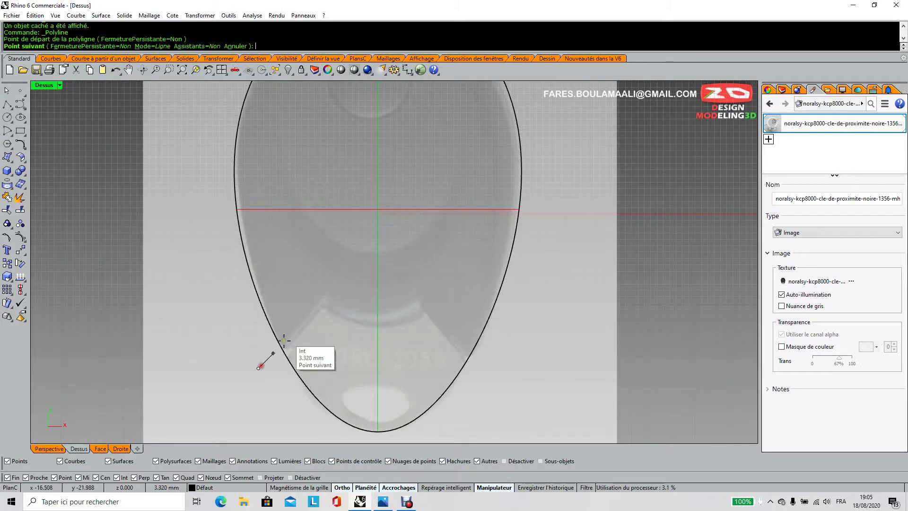
pyautogui.click(323, 305)
pyautogui.press('Return')
pyautogui.click(283, 368)
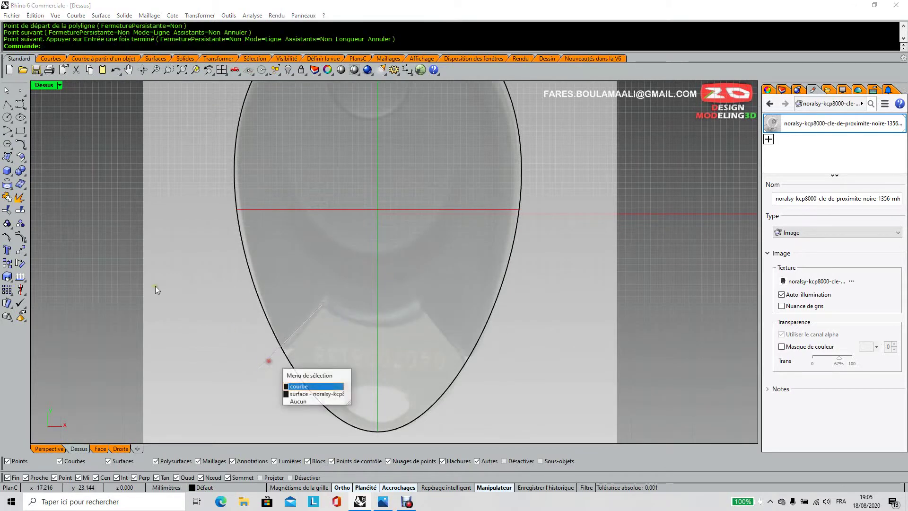
pyautogui.click(298, 387)
pyautogui.click(20, 250)
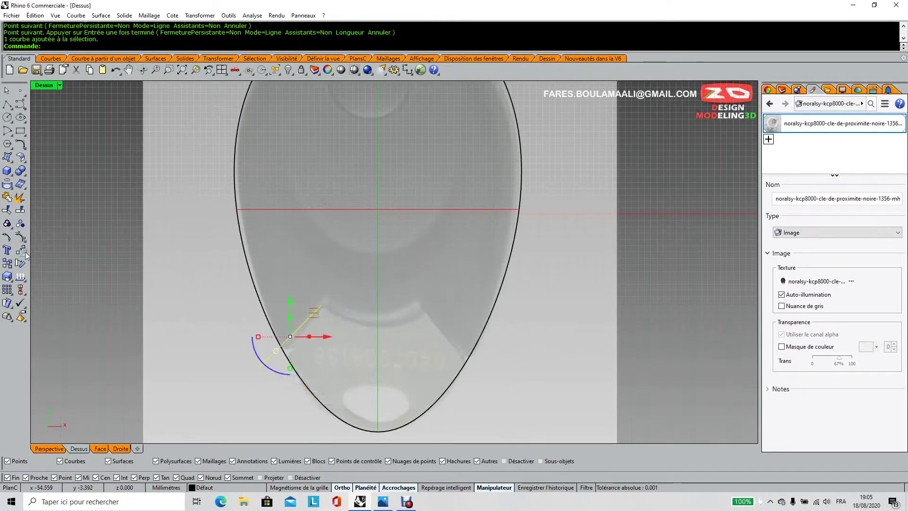
pyautogui.click(88, 256)
pyautogui.write('0')
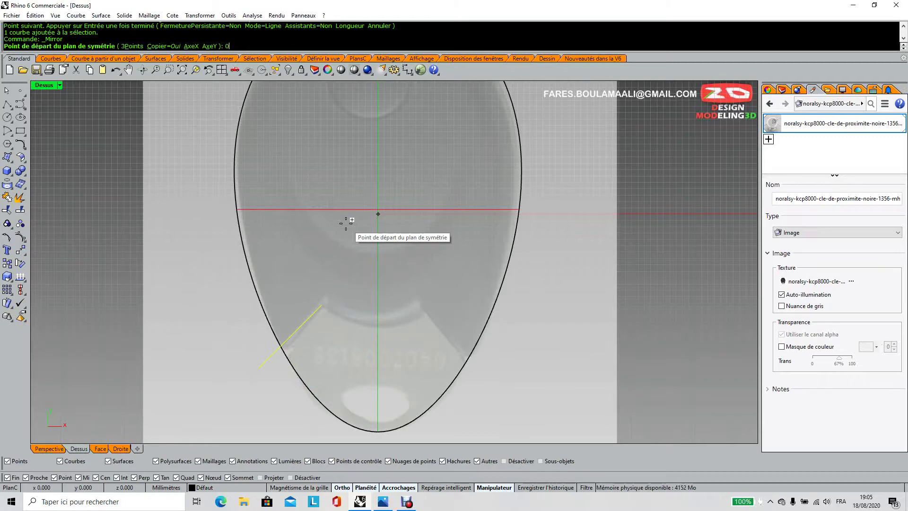
# - Mirror the diagonal line about the vertical axis through the origin onto the lower-right edge
pyautogui.click(352, 220)
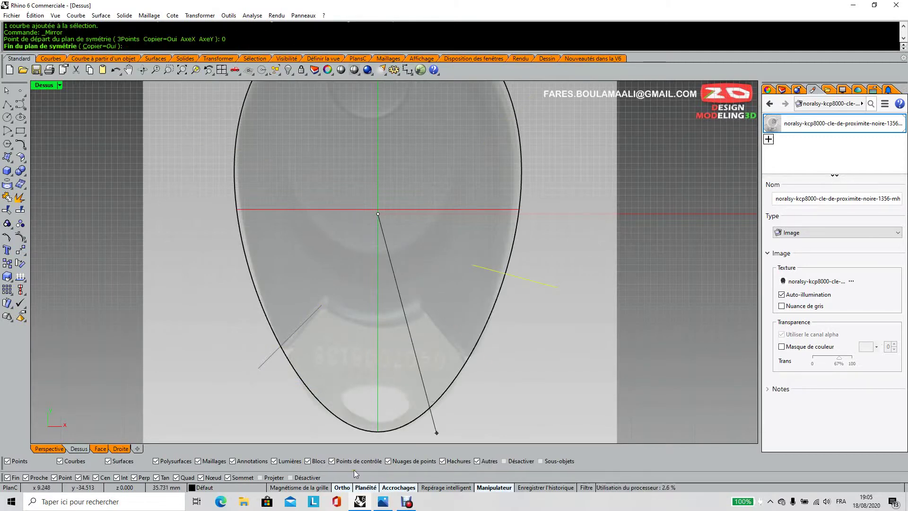
pyautogui.scroll(-4, 359, 274)
pyautogui.click(375, 402)
pyautogui.scroll(3, 367, 316)
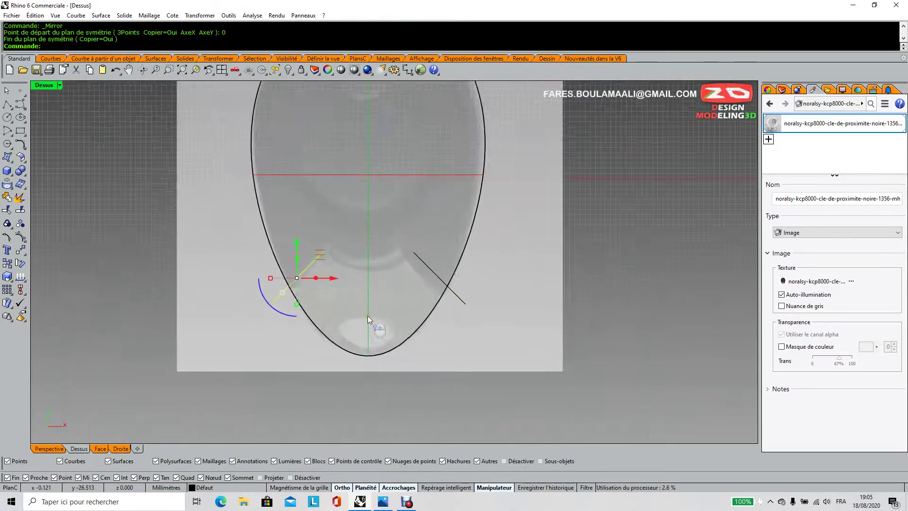
pyautogui.scroll(1, 367, 316)
pyautogui.click(422, 281)
# - Zoom and pan the Top view to centre the whole teardrop outline
pyautogui.scroll(2, 422, 280)
pyautogui.scroll(1, 407, 277)
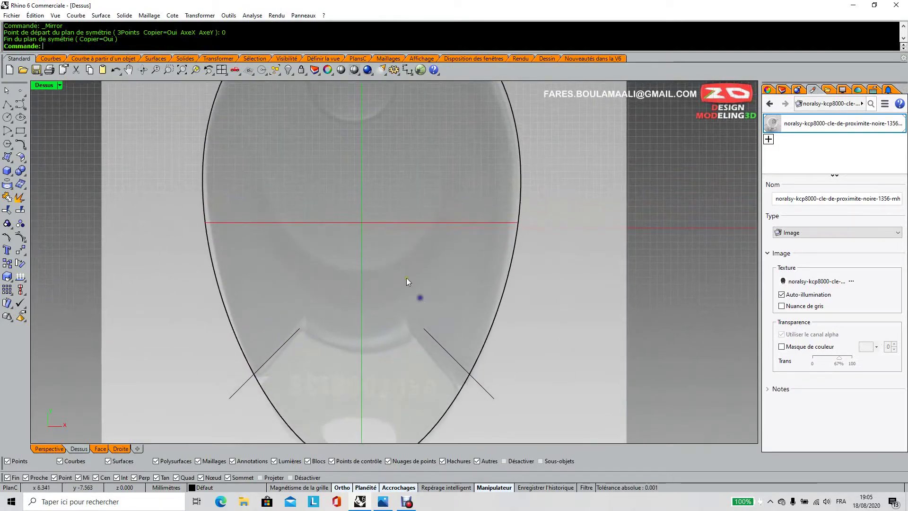
pyautogui.scroll(-2, 406, 279)
pyautogui.scroll(3, 421, 331)
pyautogui.scroll(-1, 440, 331)
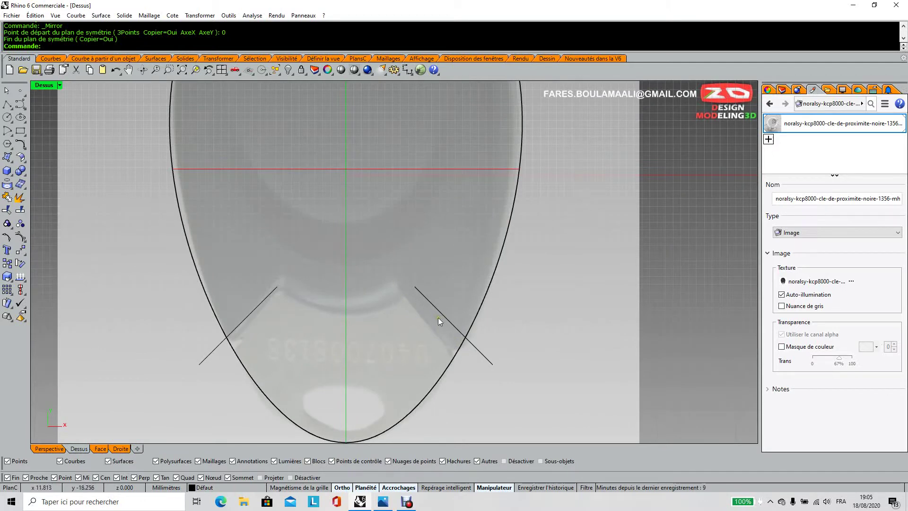
pyautogui.scroll(-2, 385, 149)
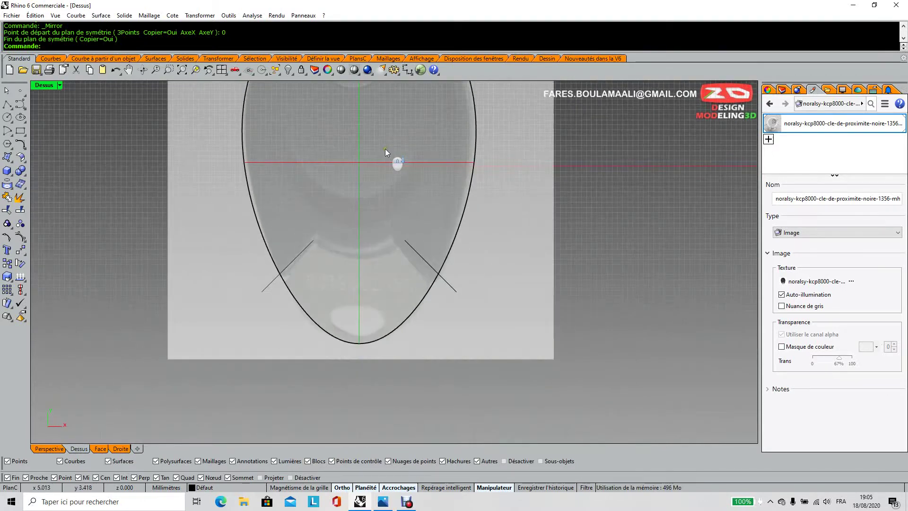
pyautogui.moveTo(385, 148); pyautogui.dragTo(396, 225, button='right')
pyautogui.scroll(2, 389, 215)
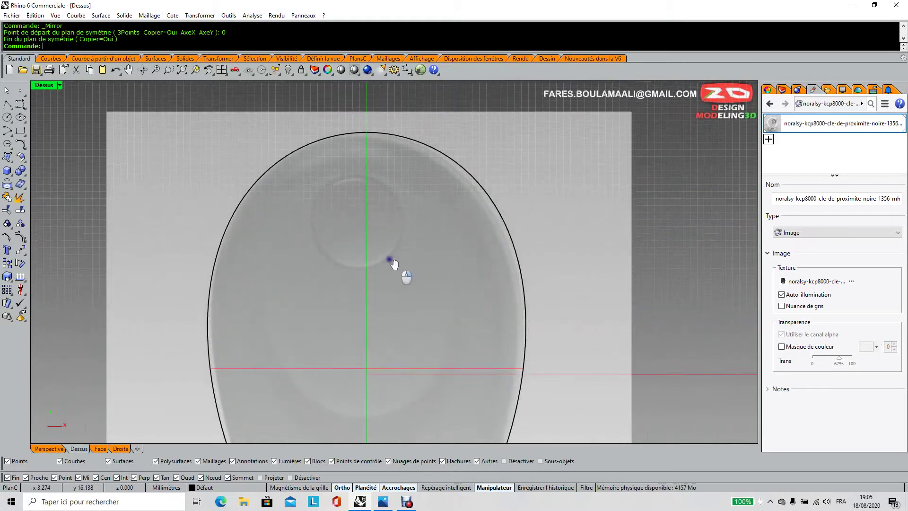
pyautogui.scroll(-2, 387, 205)
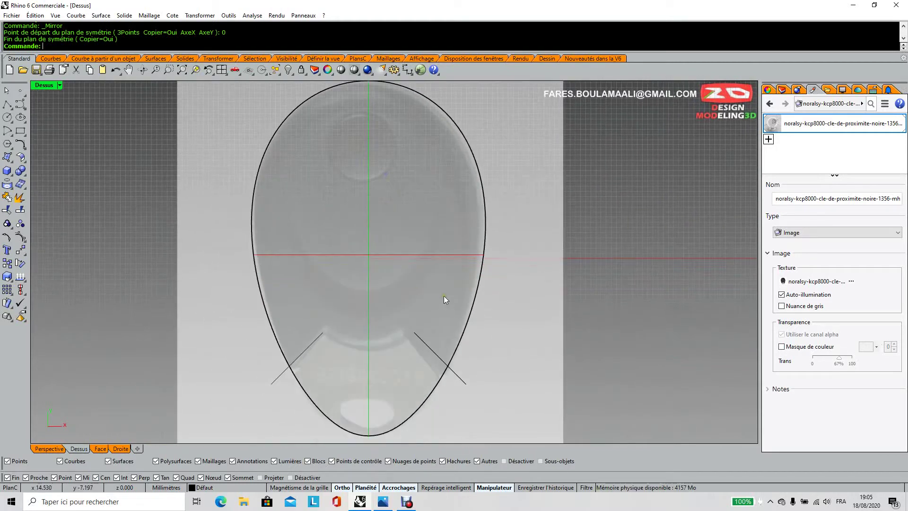
pyautogui.moveTo(444, 296); pyautogui.dragTo(447, 290, button='right')
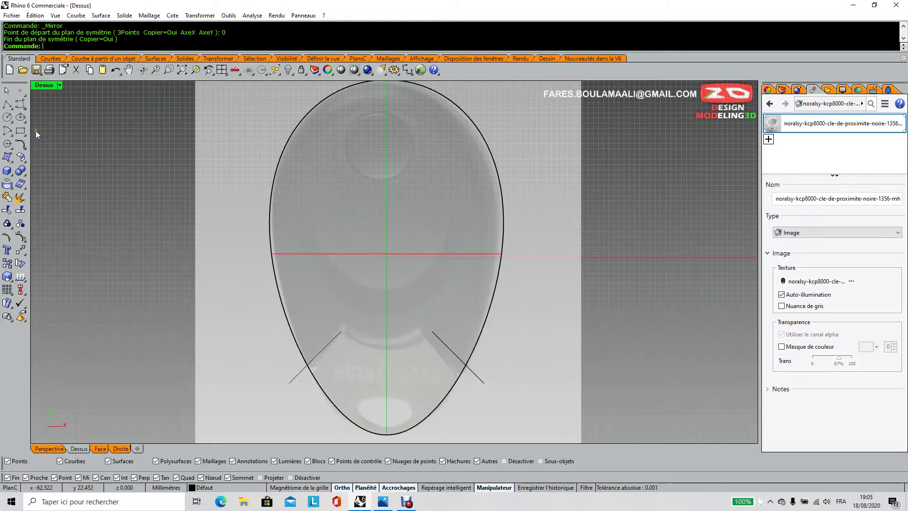
# - Draw a start-end-point arc between the two lines' inner ends, dipping downward for the notch
pyautogui.click(7, 144)
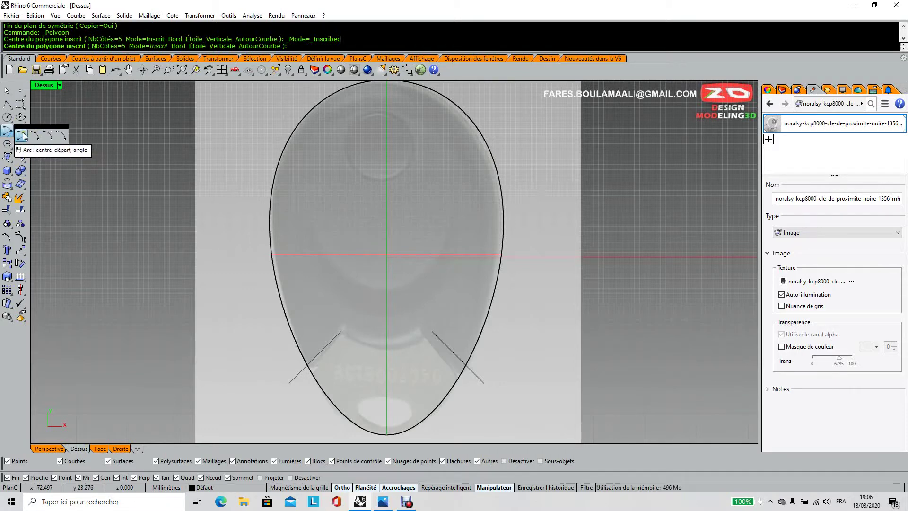
pyautogui.click(36, 137)
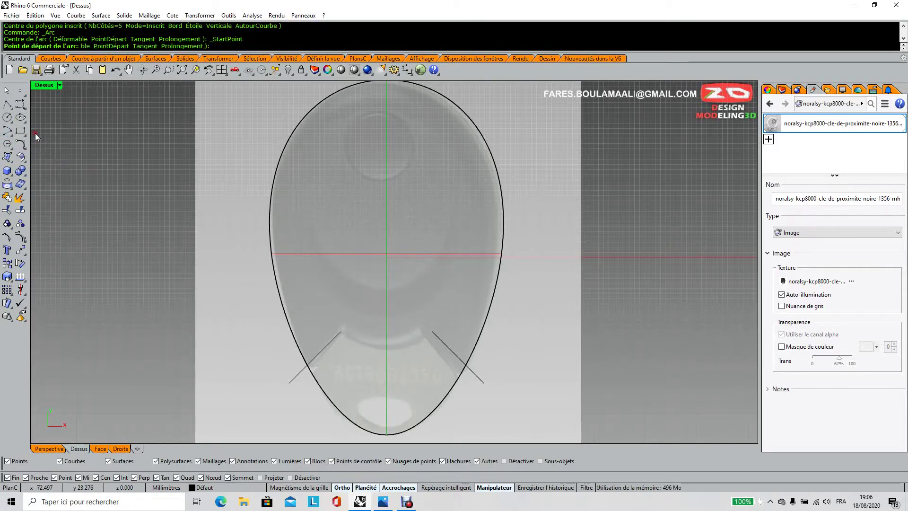
pyautogui.click(341, 331)
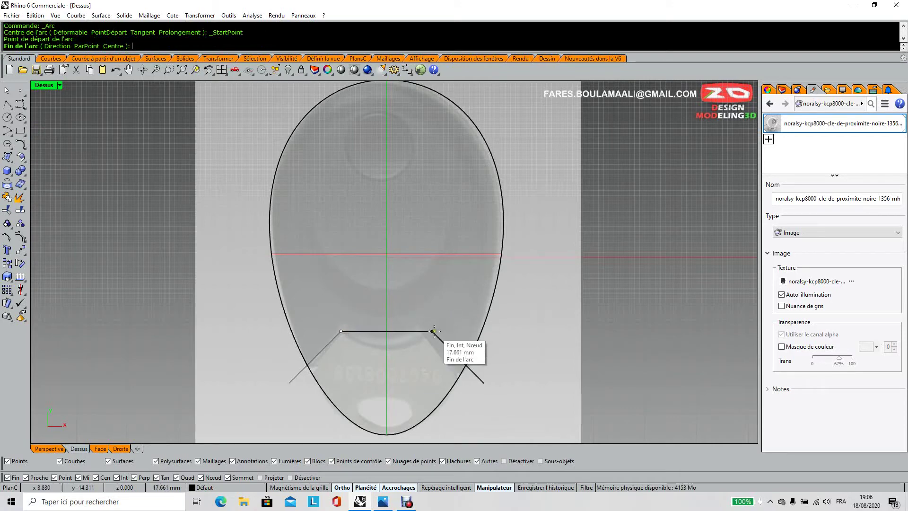
pyautogui.click(431, 331)
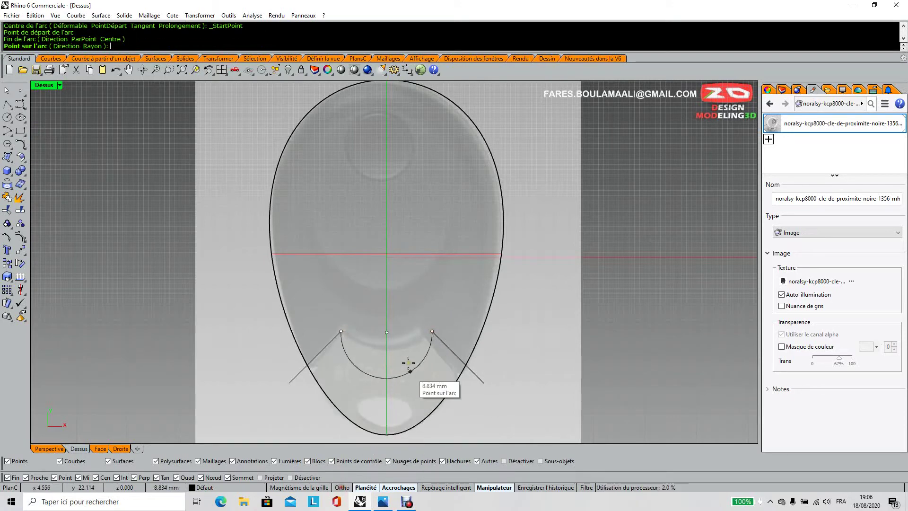
pyautogui.scroll(3, 402, 385)
pyautogui.click(395, 347)
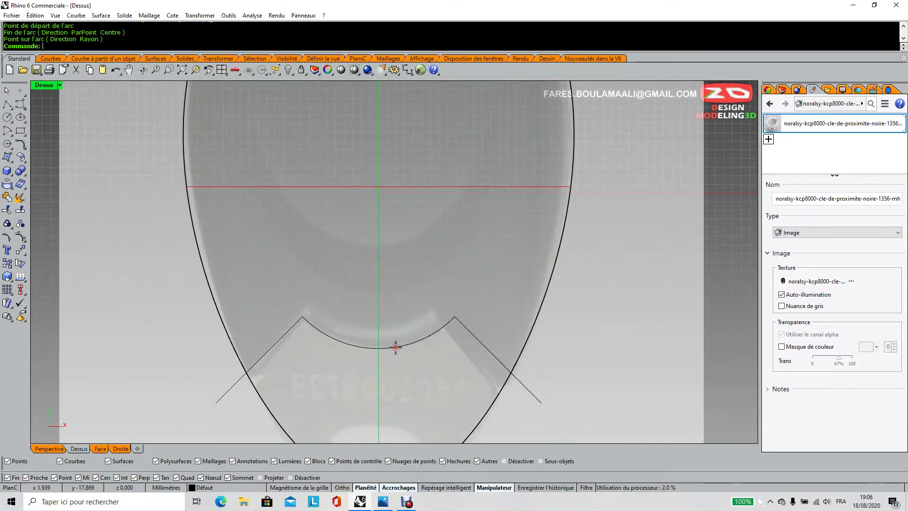
pyautogui.scroll(-2, 406, 247)
pyautogui.scroll(3, 418, 256)
pyautogui.scroll(1, 418, 256)
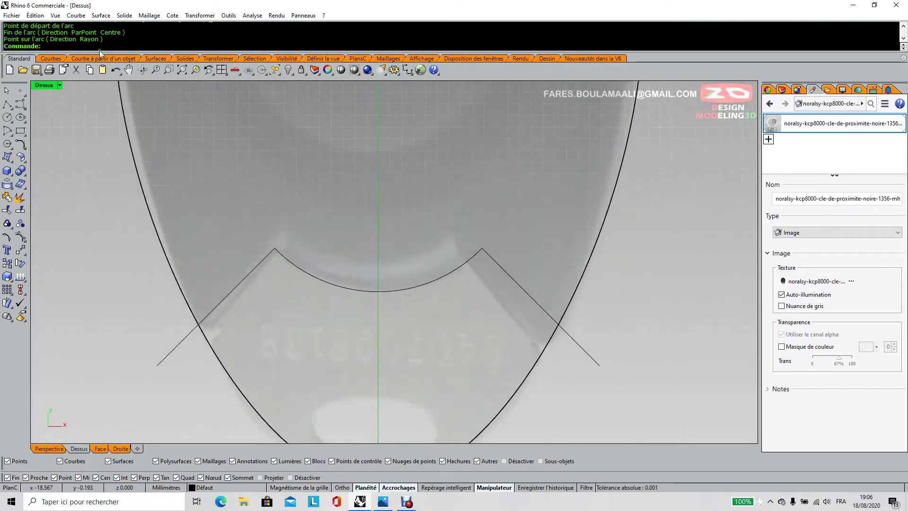
pyautogui.click(50, 59)
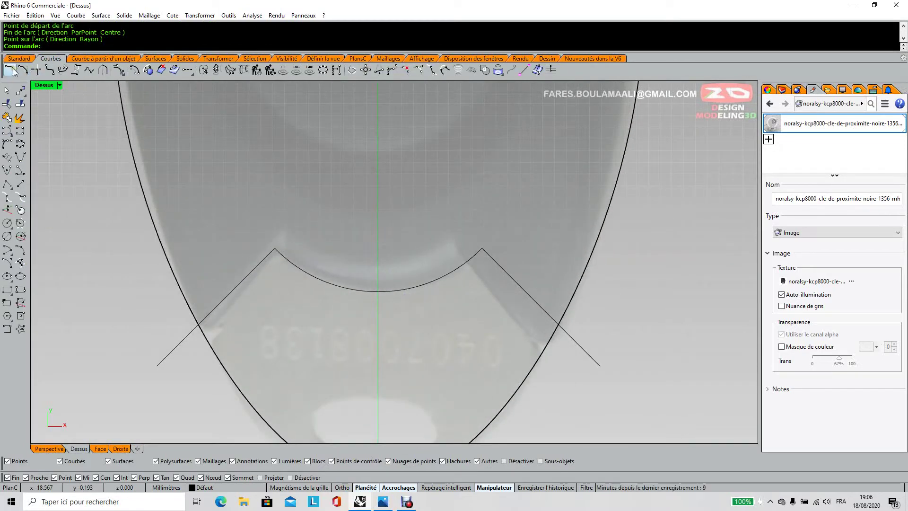
# - Fillet the right notch corner at the default radius, then undo the too-small result
pyautogui.click(10, 70)
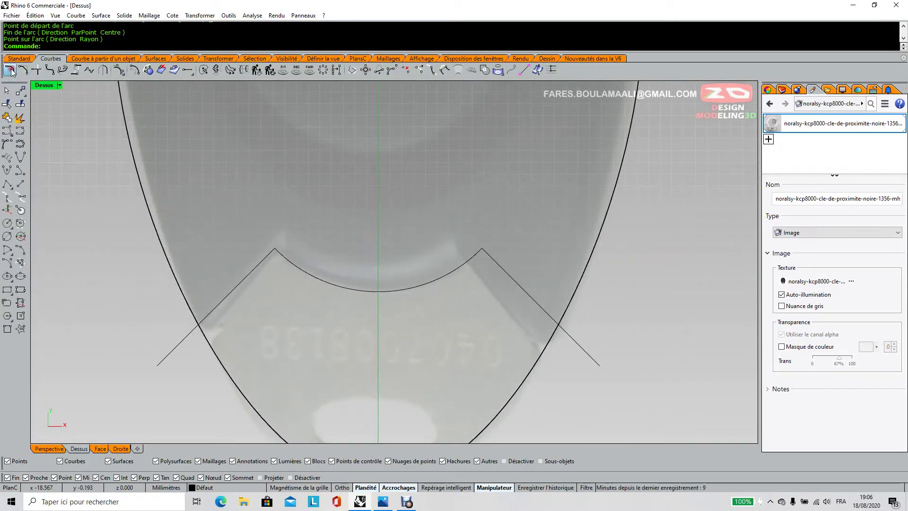
pyautogui.click(478, 252)
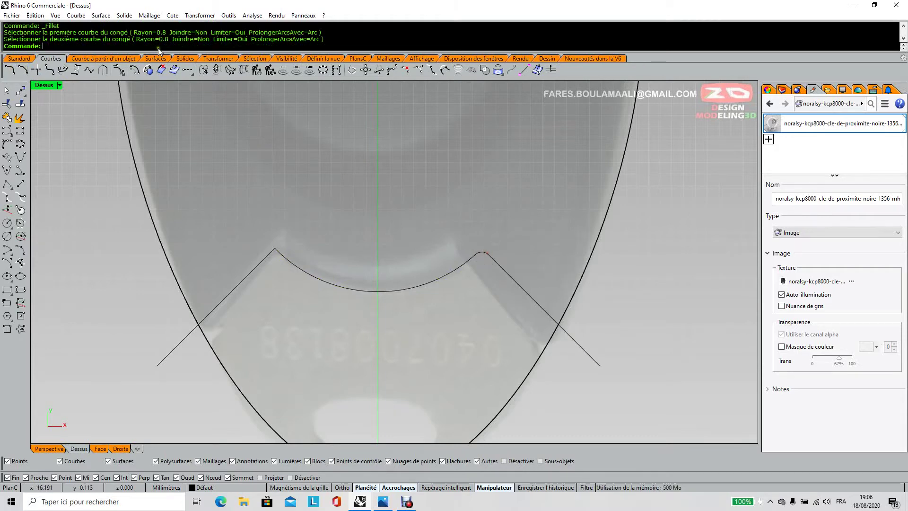
pyautogui.click(7, 91)
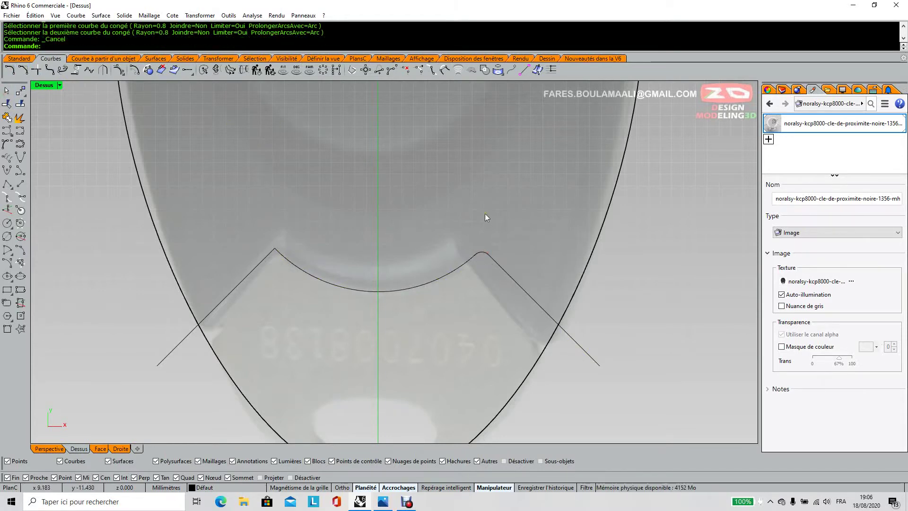
pyautogui.click(18, 59)
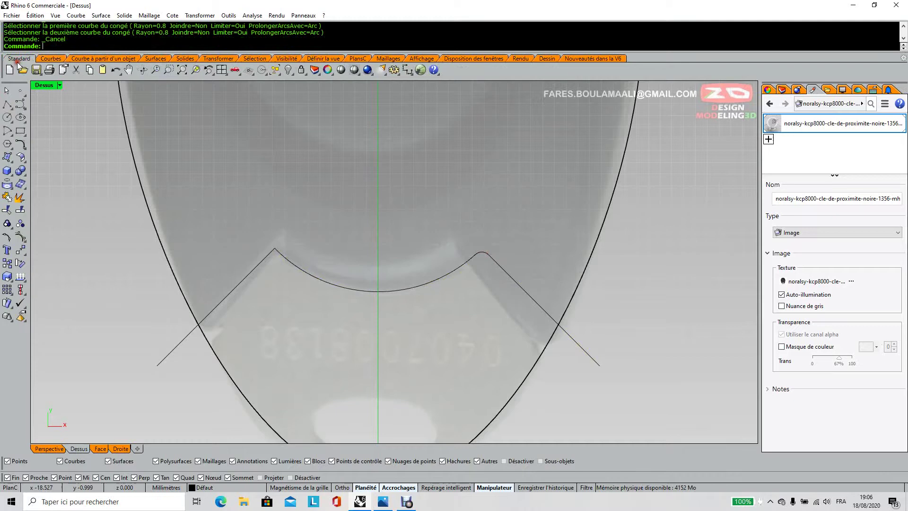
pyautogui.click(115, 70)
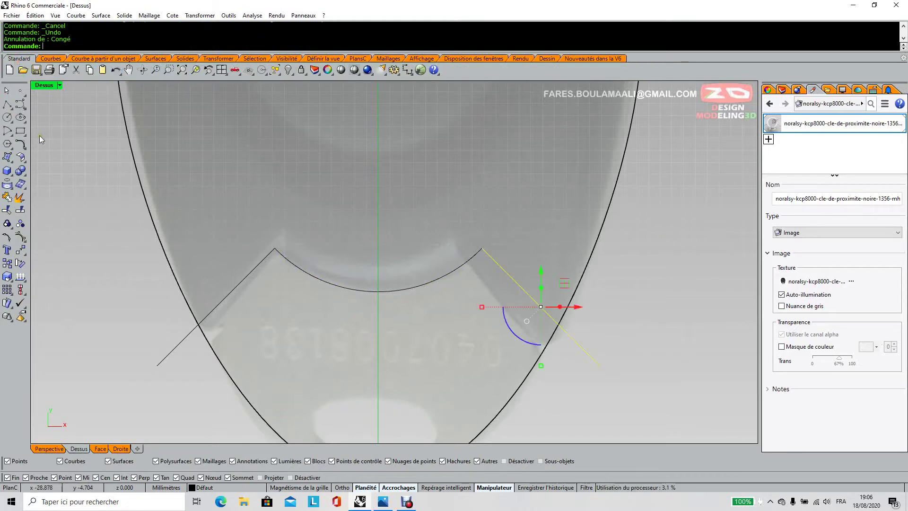
pyautogui.click(50, 59)
# - Fillet both arc-to-line corners with radius 2 and restore the four-viewport layout
pyautogui.click(10, 70)
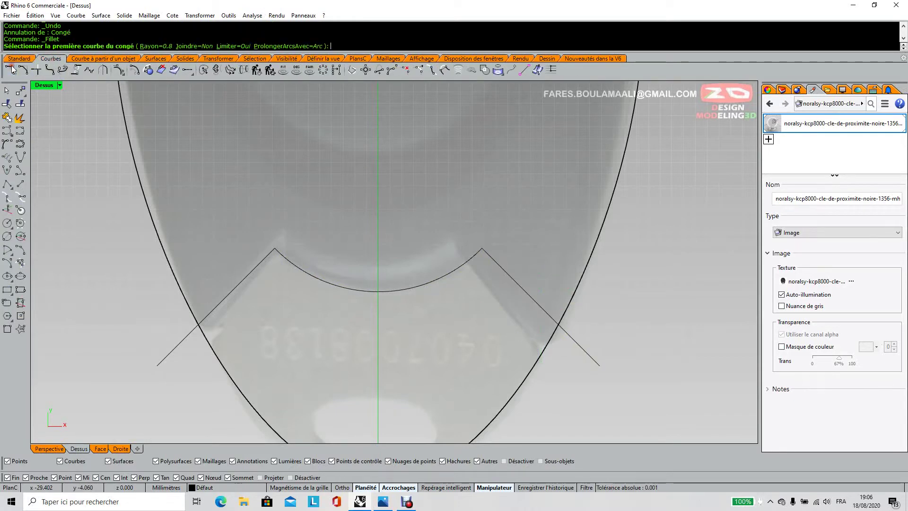
pyautogui.click(159, 47)
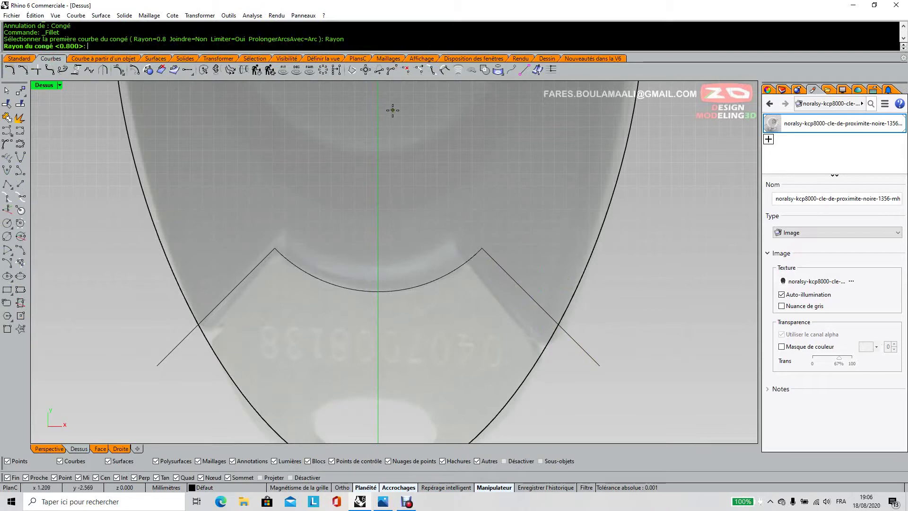
pyautogui.write('2')
pyautogui.press('Return')
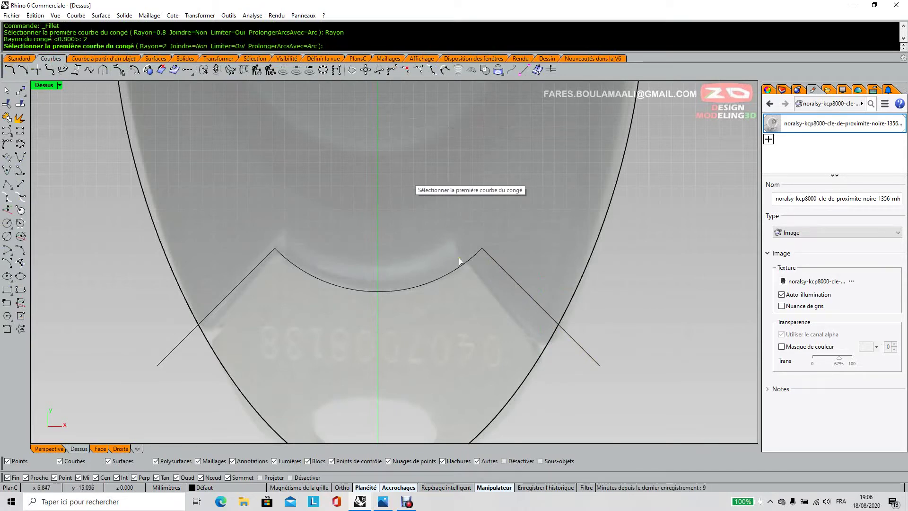
pyautogui.click(474, 254)
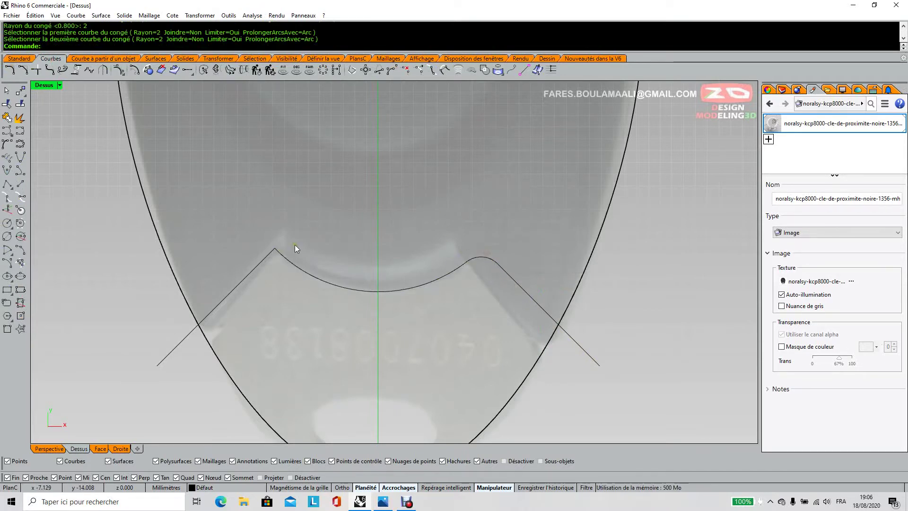
pyautogui.press('Return')
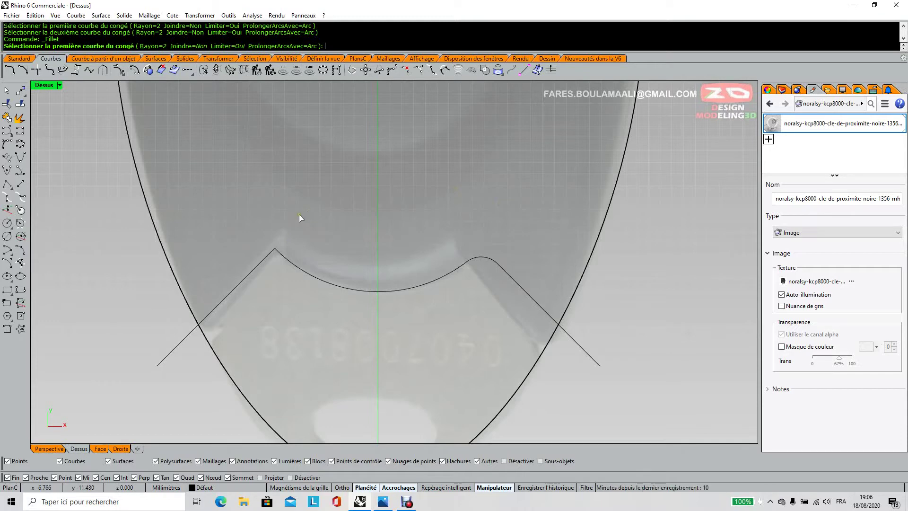
pyautogui.click(284, 255)
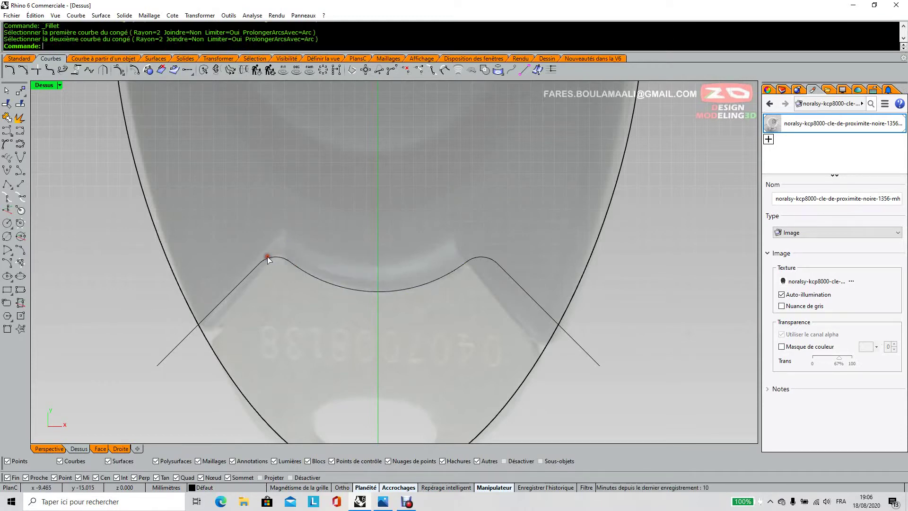
pyautogui.press('Escape')
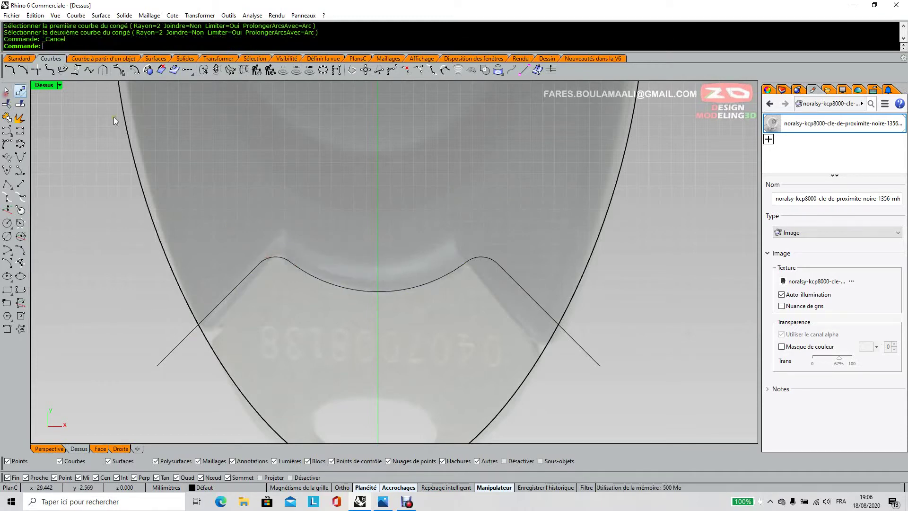
pyautogui.doubleClick(41, 85)
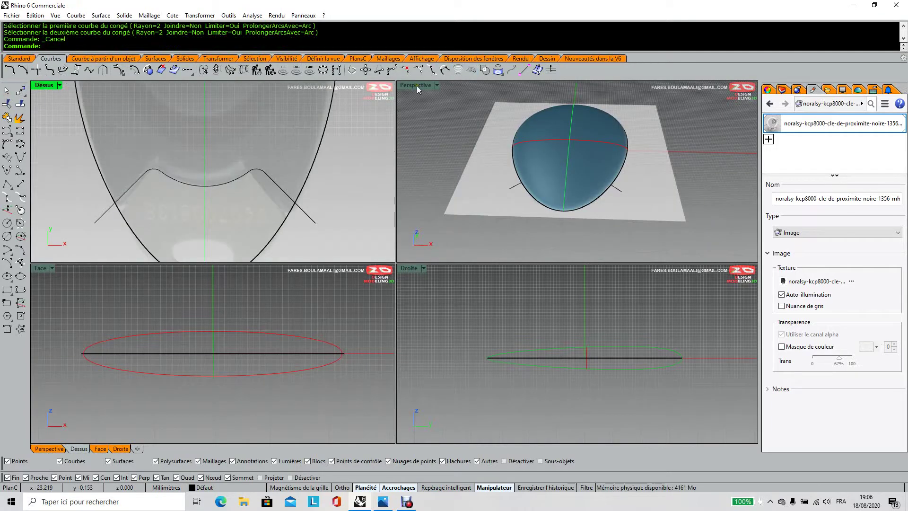
# - In the maximized Top view, pick the five notch curves as Trim cutting objects
pyautogui.doubleClick(54, 85)
pyautogui.scroll(-3, 469, 243)
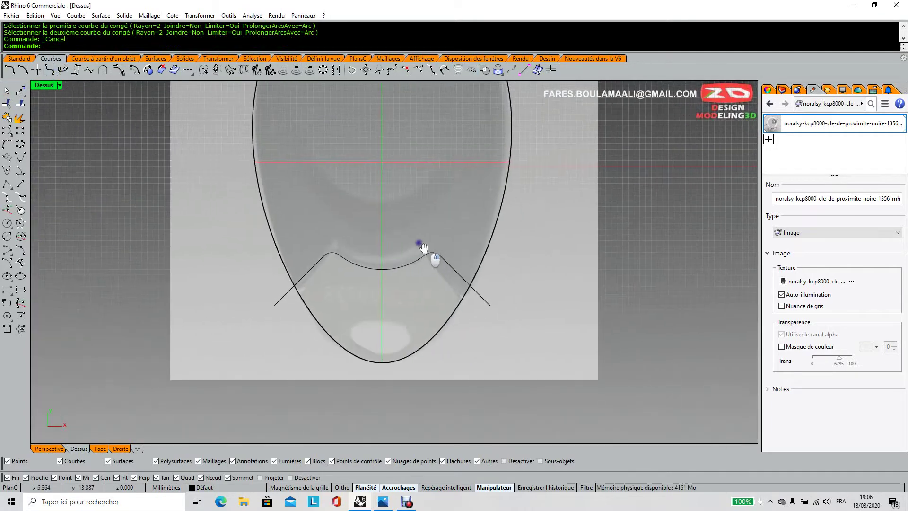
pyautogui.scroll(2, 450, 291)
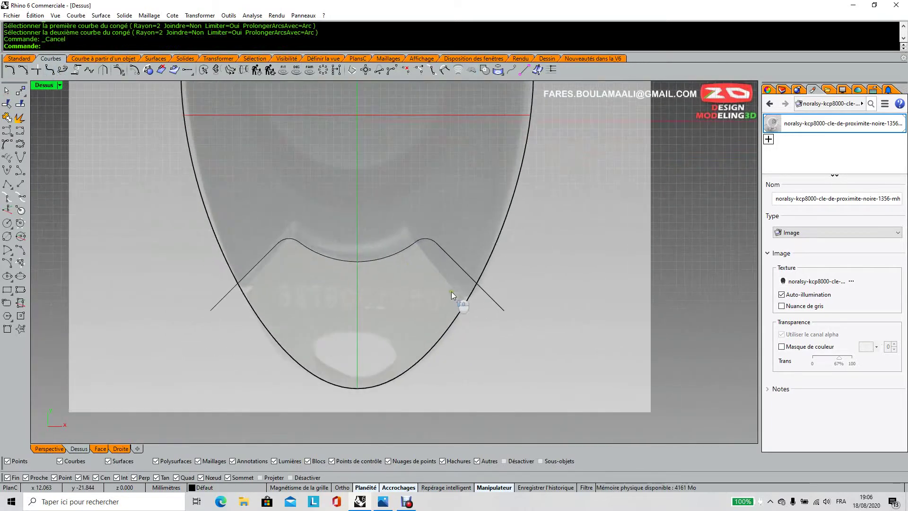
pyautogui.click(7, 104)
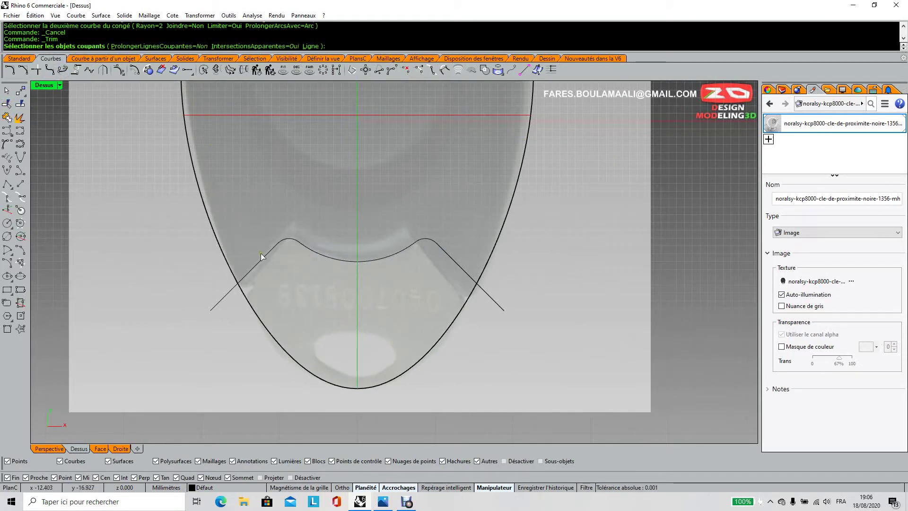
pyautogui.click(263, 257)
pyautogui.click(308, 282)
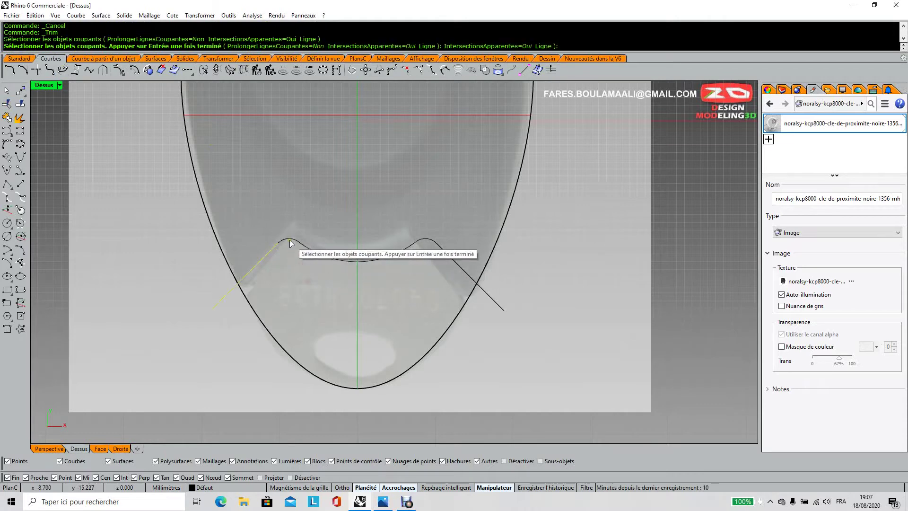
pyautogui.click(302, 243)
pyautogui.click(312, 266)
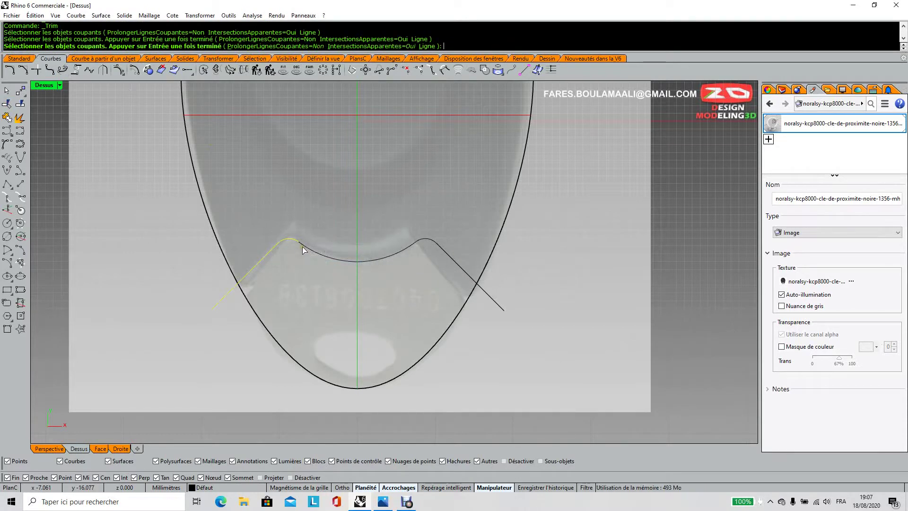
pyautogui.click(302, 246)
pyautogui.click(340, 268)
pyautogui.click(423, 241)
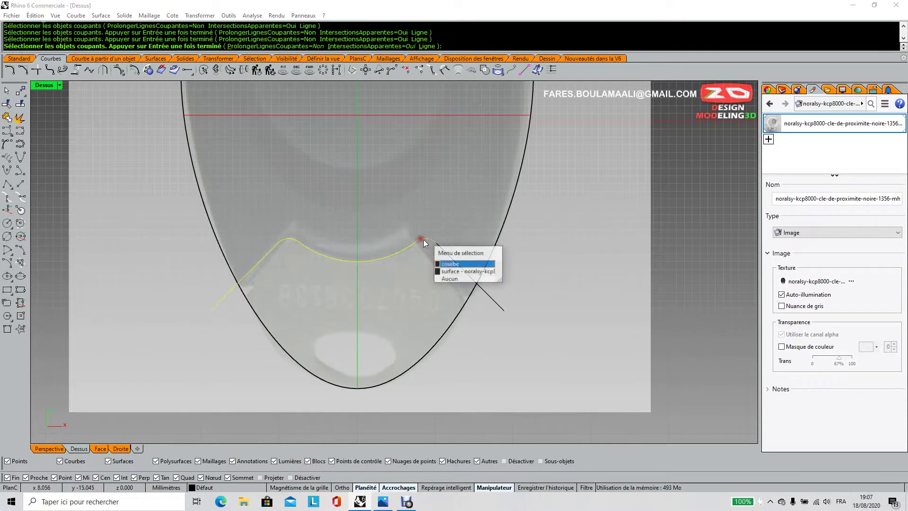
pyautogui.click(456, 263)
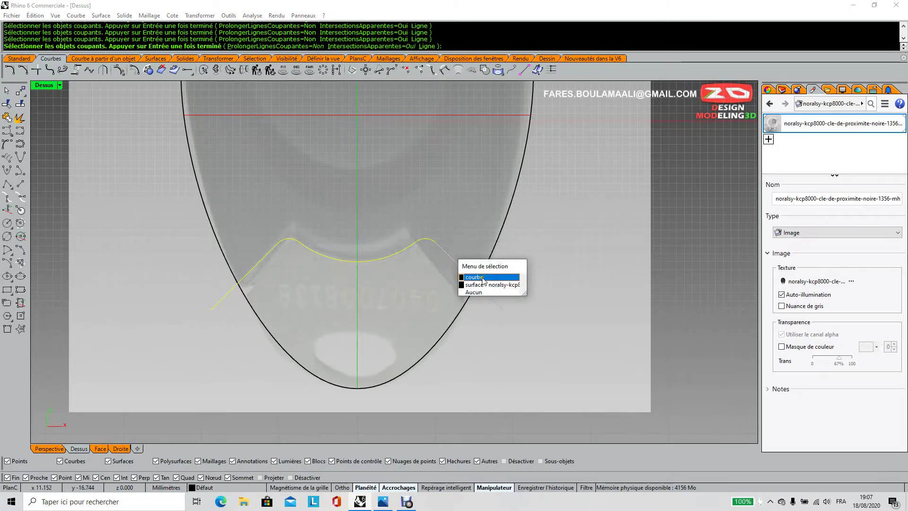
pyautogui.click(483, 279)
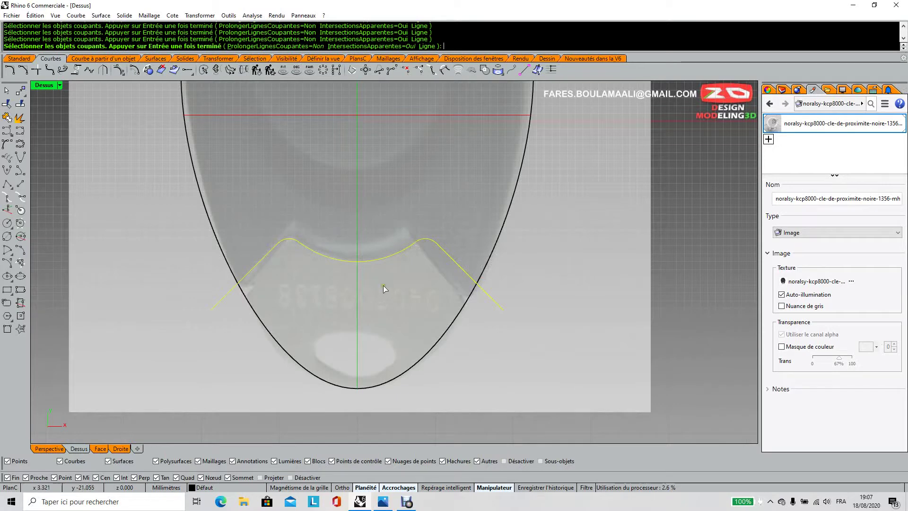
pyautogui.scroll(1, 383, 285)
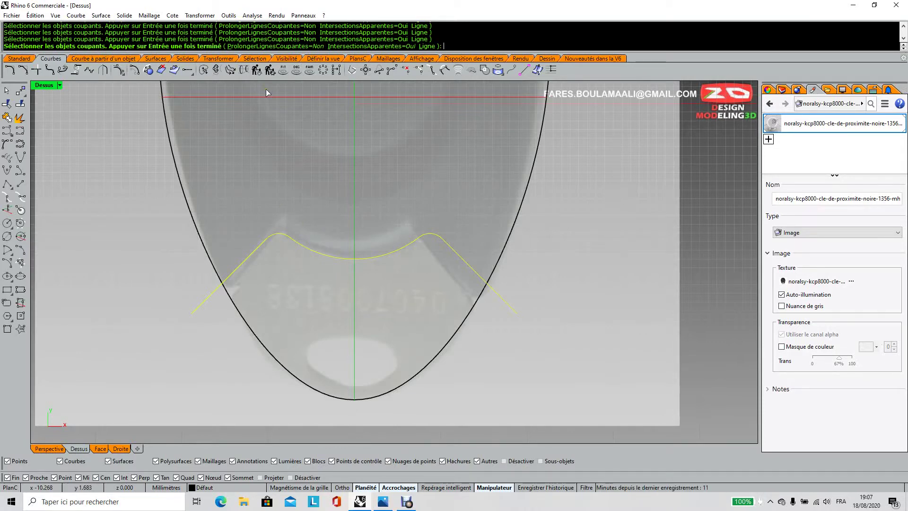
# - Trim away the dome surface inside the notch, then restore the four-viewport layout
pyautogui.press('Return')
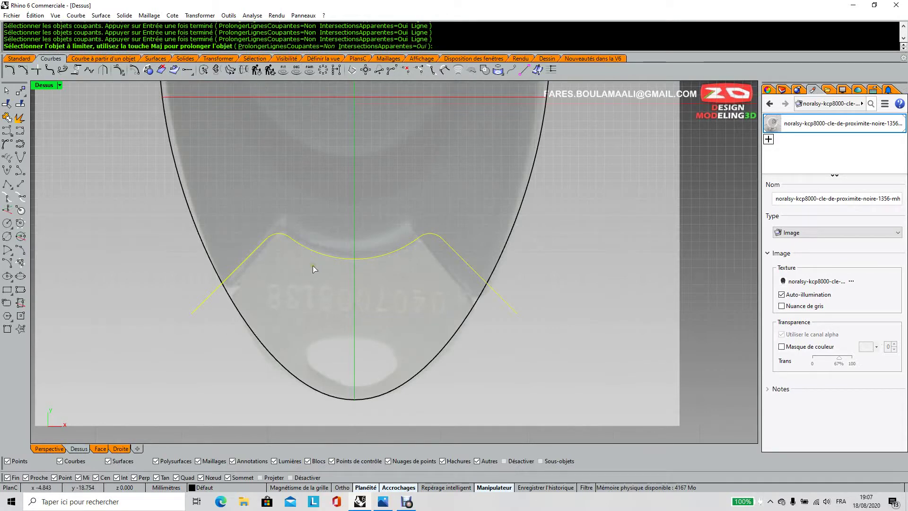
pyautogui.click(356, 320)
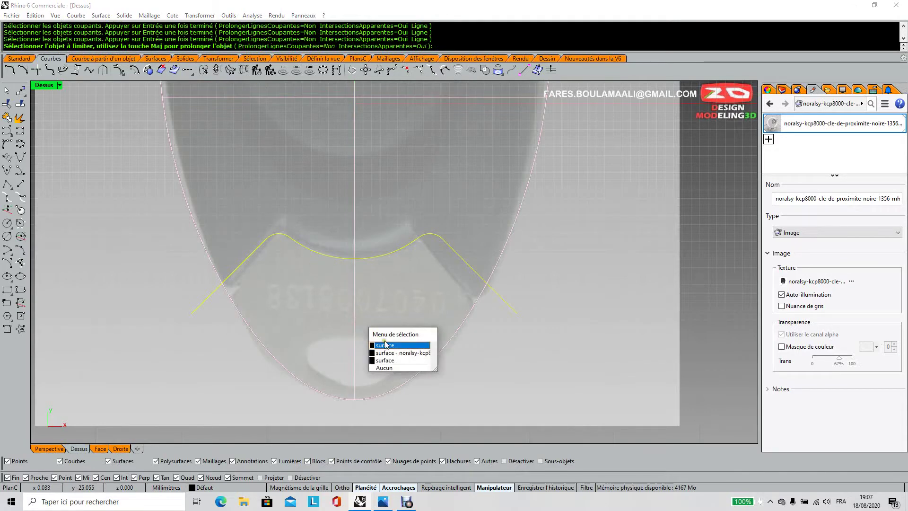
pyautogui.click(385, 345)
pyautogui.click(353, 329)
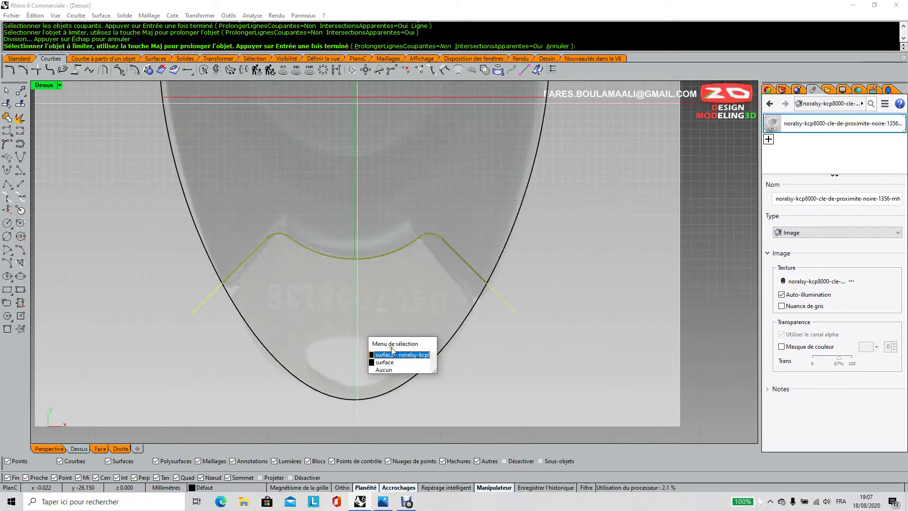
pyautogui.click(401, 362)
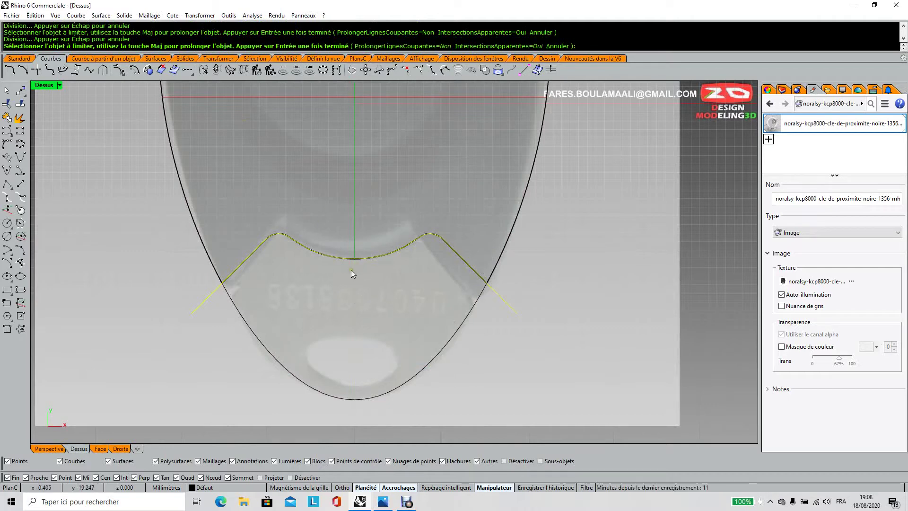
pyautogui.moveTo(337, 261); pyautogui.dragTo(354, 264, button='right')
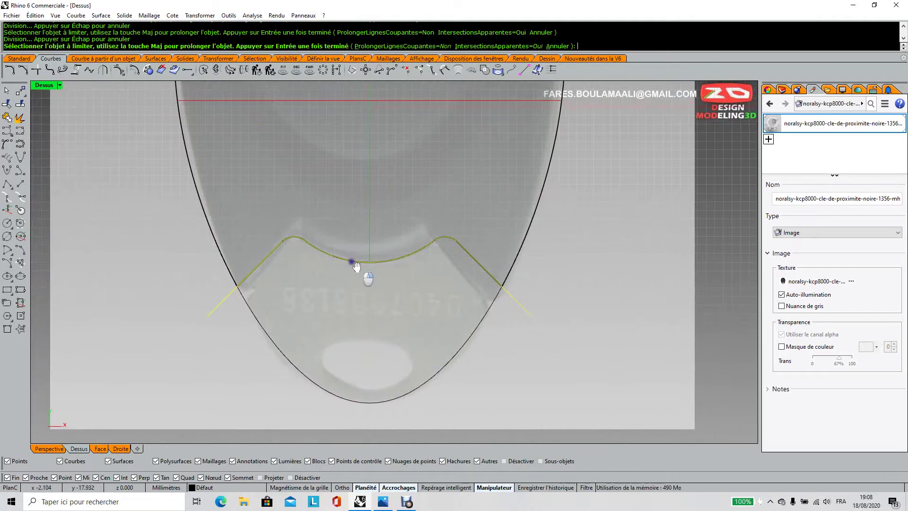
pyautogui.press('Return')
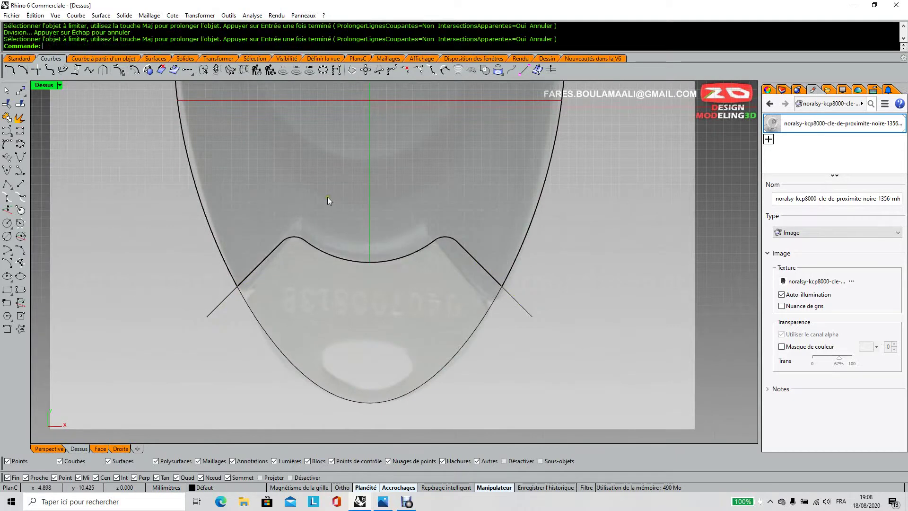
pyautogui.doubleClick(47, 86)
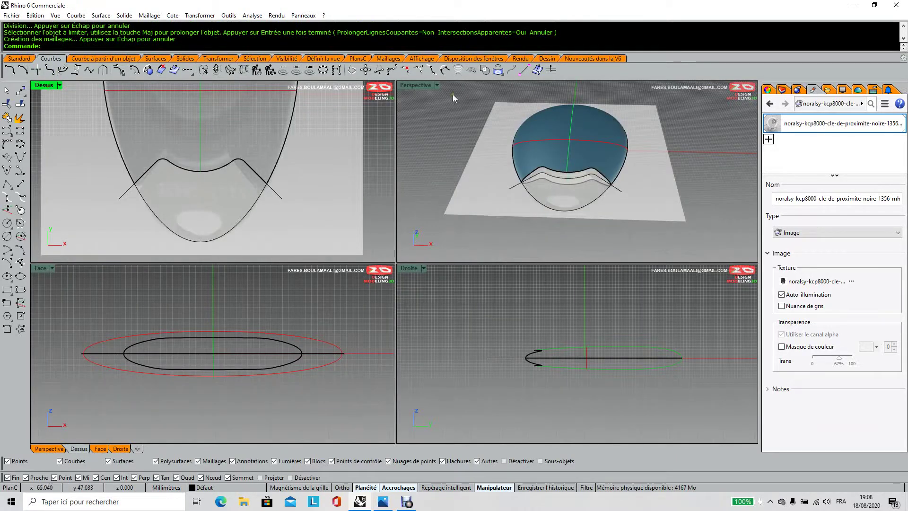
# - Hide the reference image plane in the maximized Perspective view
pyautogui.doubleClick(418, 85)
pyautogui.moveTo(556, 232); pyautogui.dragTo(537, 237, button='right')
pyautogui.click(537, 237)
pyautogui.middleClick(594, 209)
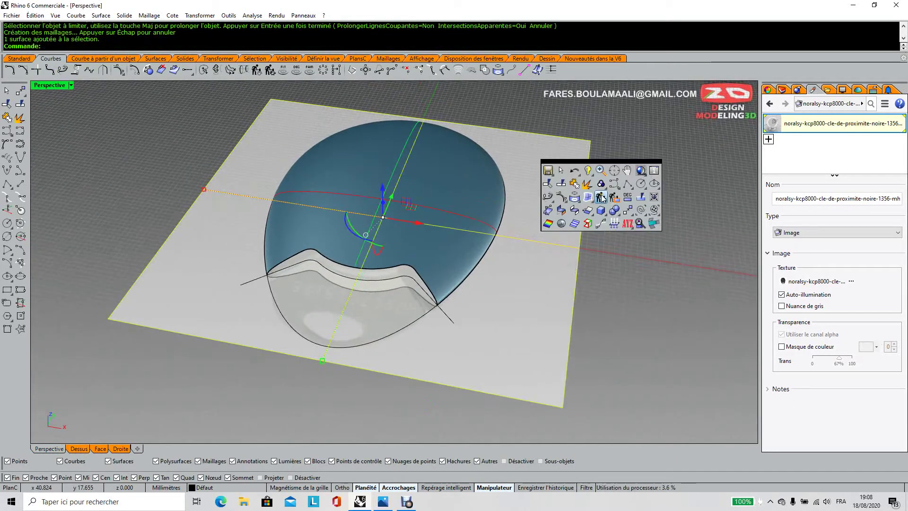
pyautogui.click(21, 59)
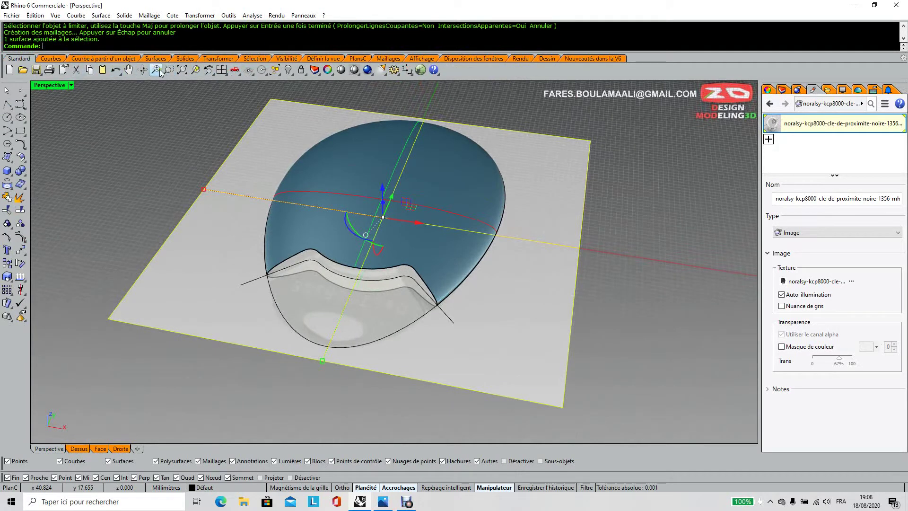
pyautogui.click(288, 70)
# - Extrude the notch curves and extension line about 14.7 mm downward with the gumball
pyautogui.moveTo(531, 312)
pyautogui.mouseDown(button='right')
pyautogui.moveTo(383, 224)
pyautogui.moveTo(404, 222)
pyautogui.mouseUp(button='right')
pyautogui.scroll(3, 405, 223)
pyautogui.scroll(-2, 405, 223)
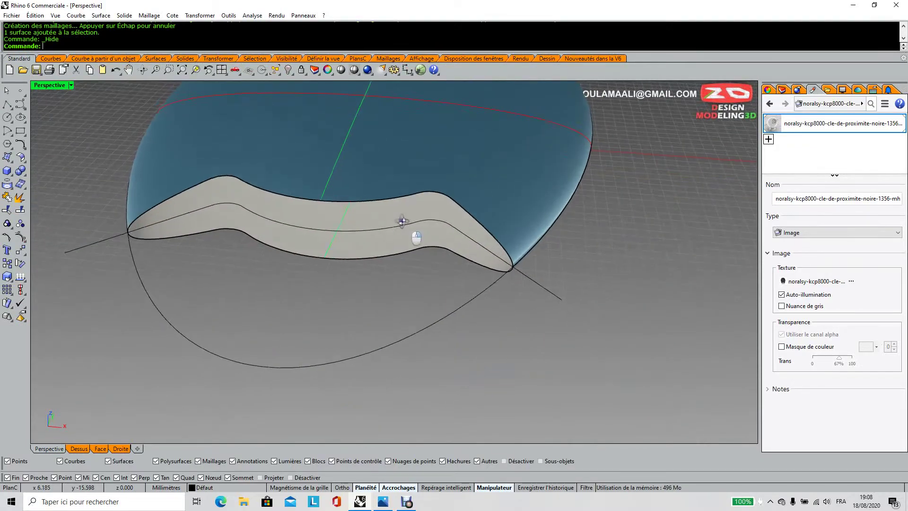
pyautogui.scroll(-2, 405, 228)
pyautogui.moveTo(371, 196); pyautogui.dragTo(384, 273, button='right')
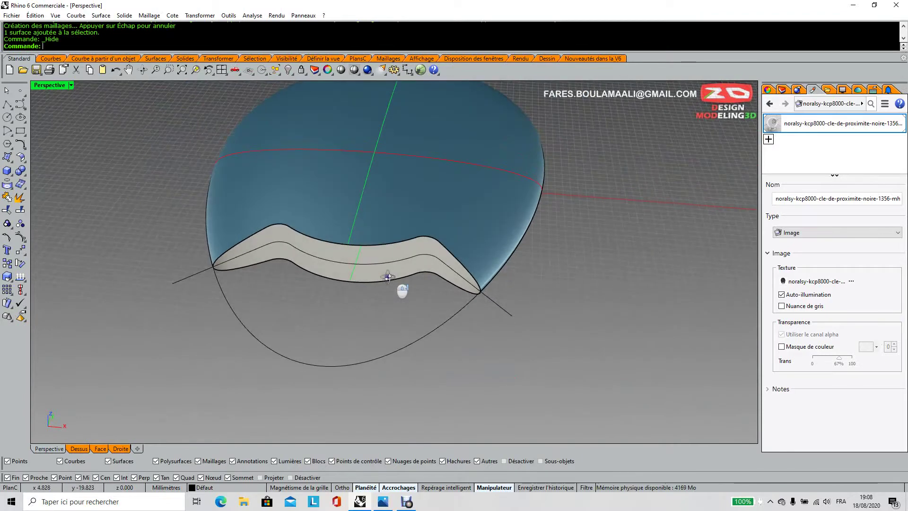
pyautogui.scroll(2, 384, 273)
pyautogui.scroll(1, 376, 263)
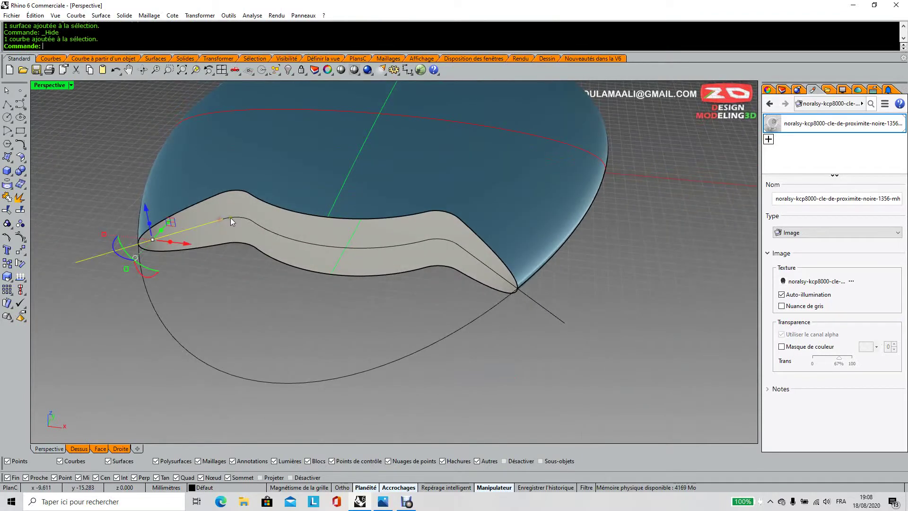
pyautogui.click(230, 218)
pyautogui.click(421, 243)
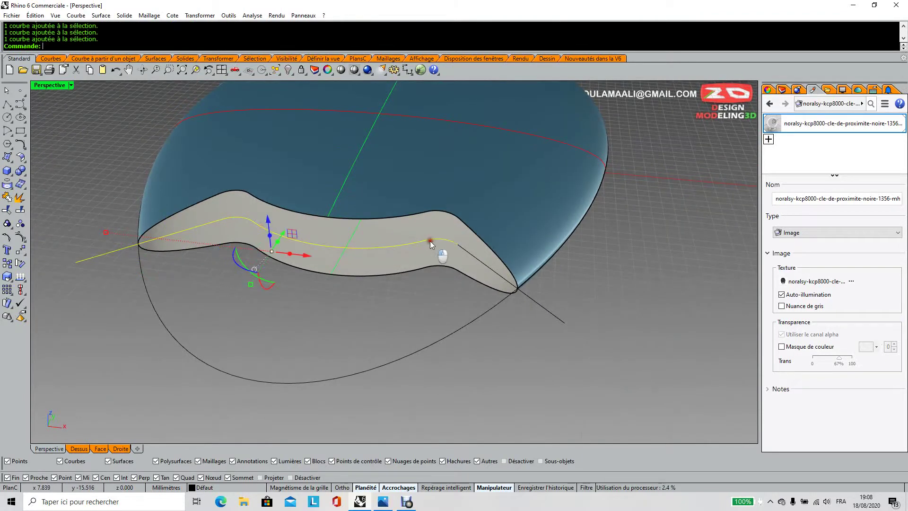
pyautogui.click(475, 255)
pyautogui.moveTo(322, 237); pyautogui.dragTo(329, 366)
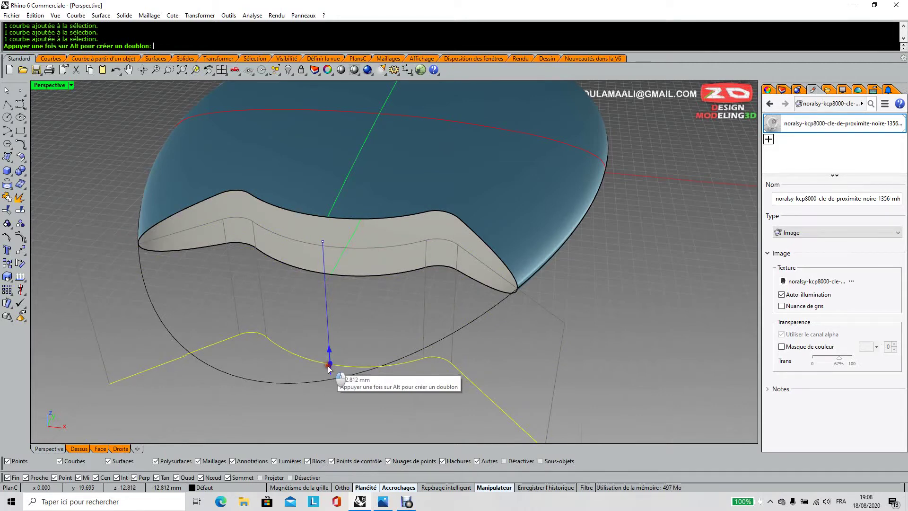
pyautogui.moveTo(328, 364); pyautogui.dragTo(333, 384)
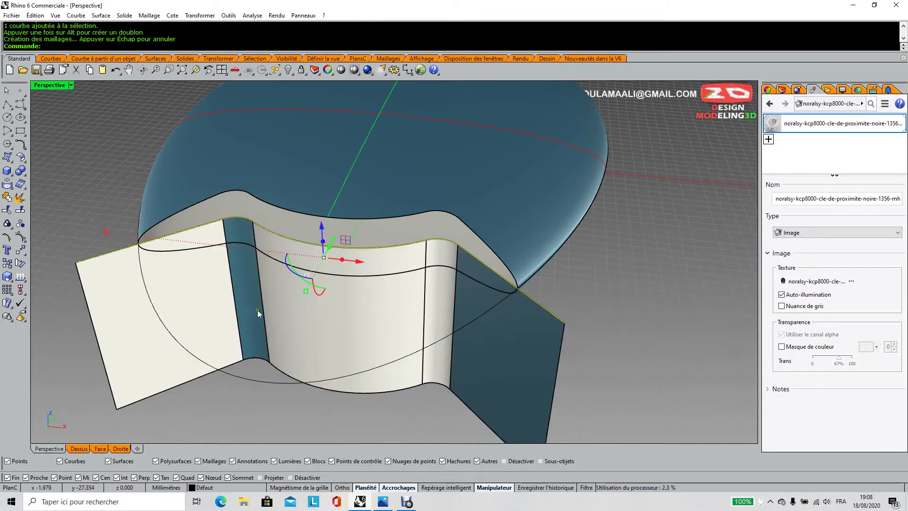
# - Raise the four extruded walls so they pass through the dome
pyautogui.click(678, 274)
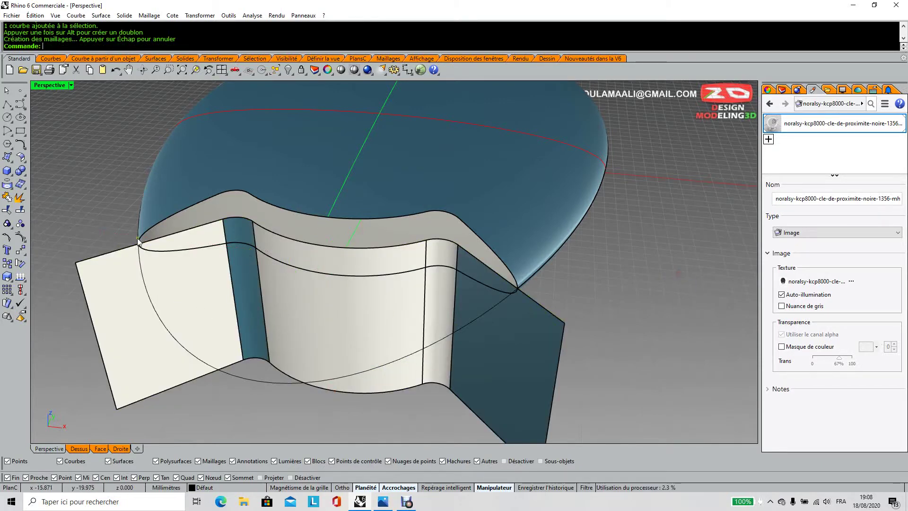
pyautogui.click(199, 283)
pyautogui.keyDown('shift'); pyautogui.click(247, 296); pyautogui.keyUp('shift')
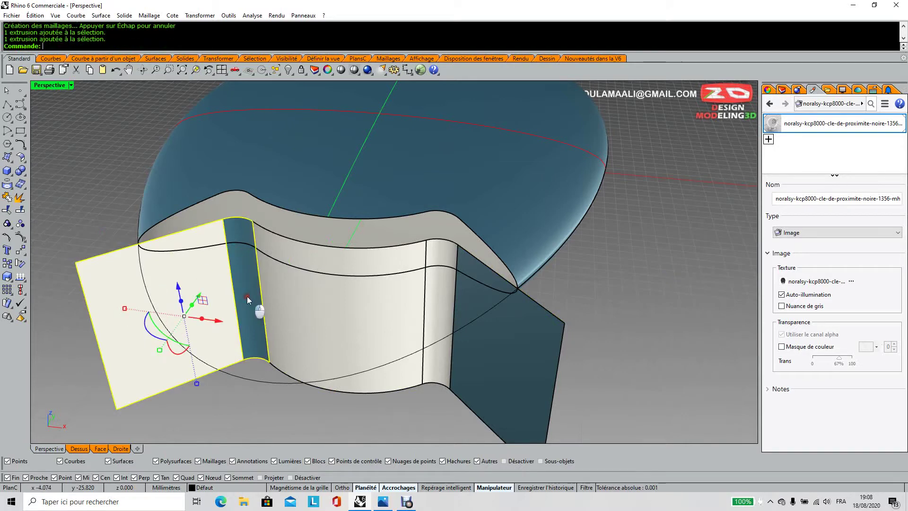
pyautogui.keyDown('shift'); pyautogui.click(317, 309); pyautogui.keyUp('shift')
pyautogui.keyDown('shift'); pyautogui.click(473, 293); pyautogui.keyUp('shift')
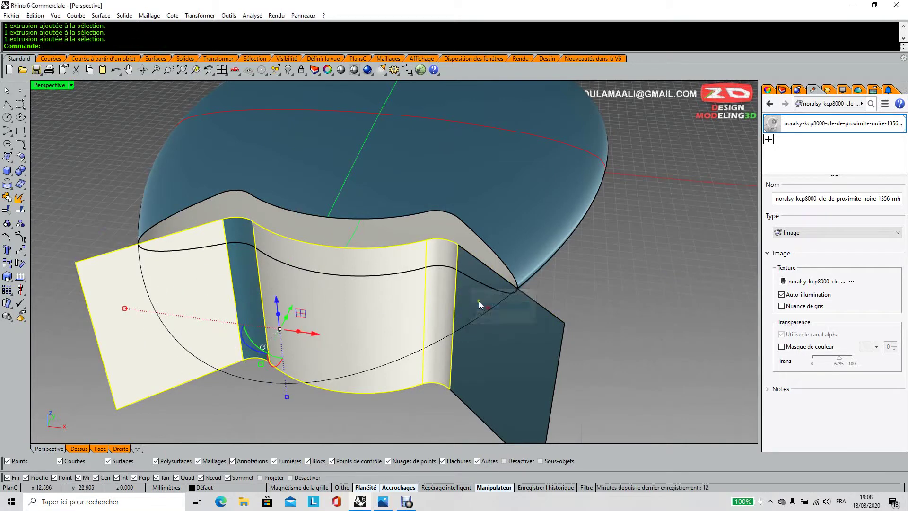
pyautogui.moveTo(325, 308); pyautogui.dragTo(325, 232)
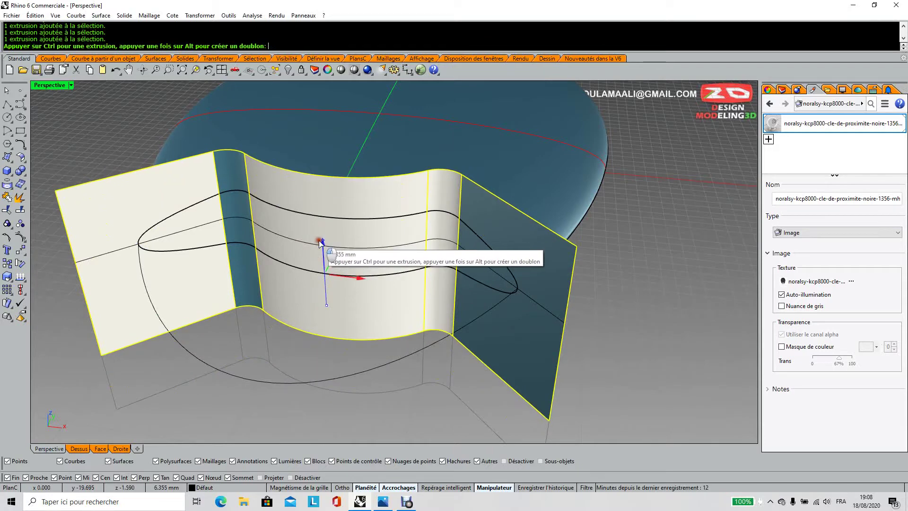
pyautogui.click(611, 268)
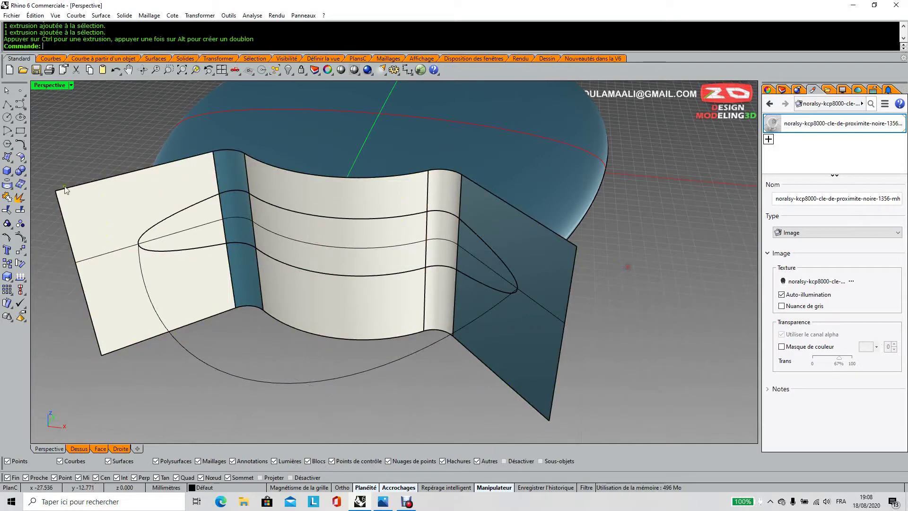
pyautogui.click(6, 210)
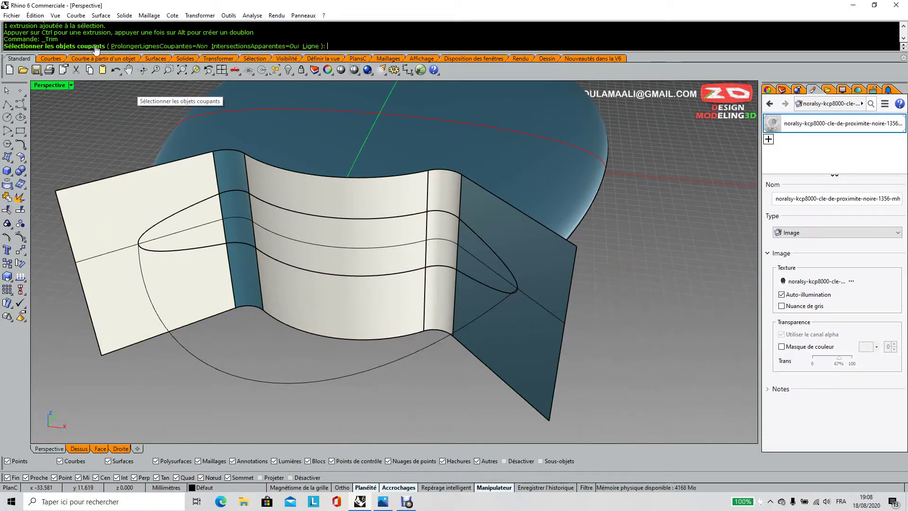
# - Trim the notch walls against the dome, removing the parts below and above it
pyautogui.click(299, 127)
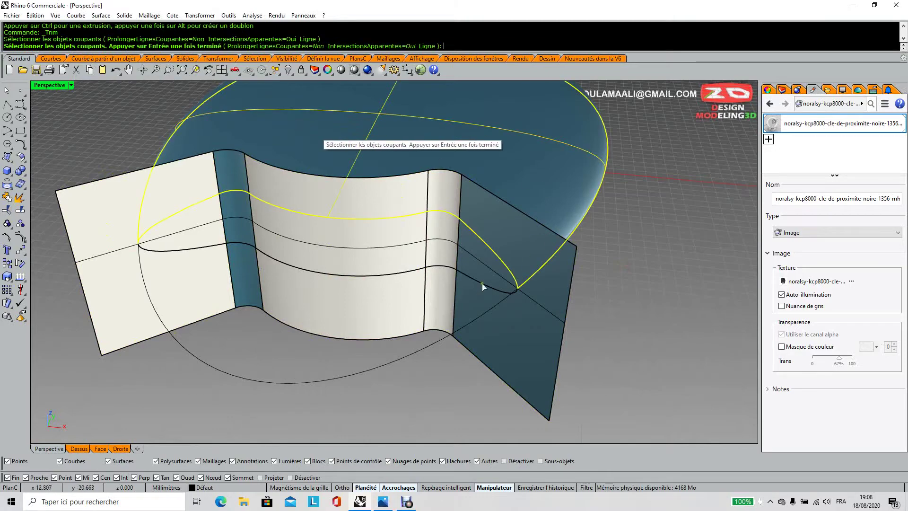
pyautogui.moveTo(481, 282); pyautogui.dragTo(310, 223, button='right')
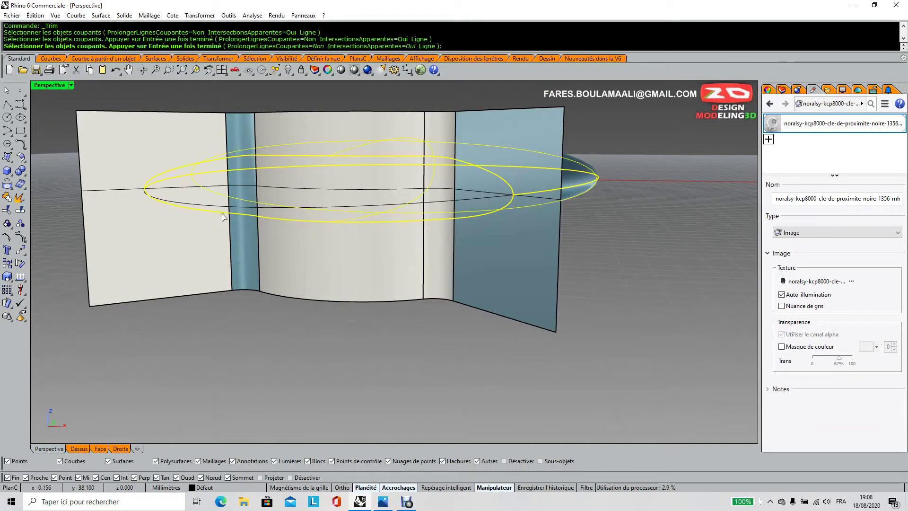
pyautogui.press('Return')
pyautogui.click(134, 151)
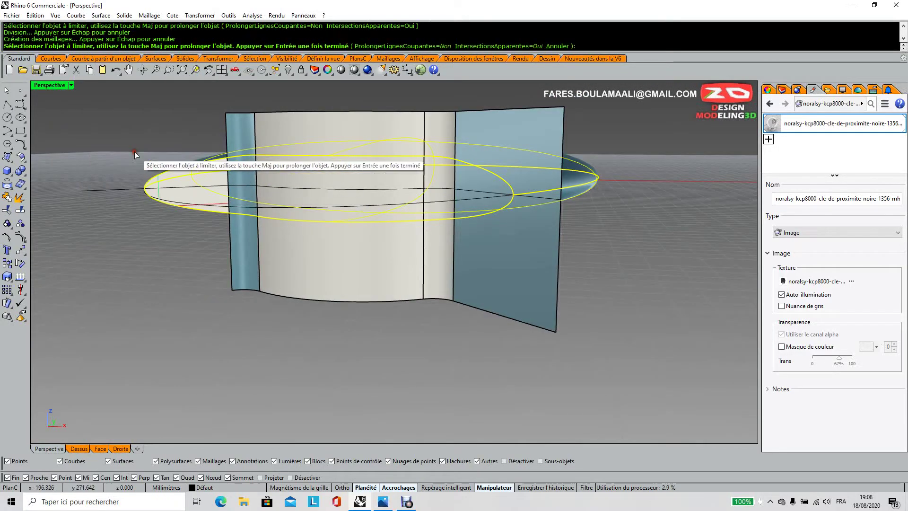
pyautogui.click(235, 256)
pyautogui.click(324, 265)
pyautogui.click(477, 269)
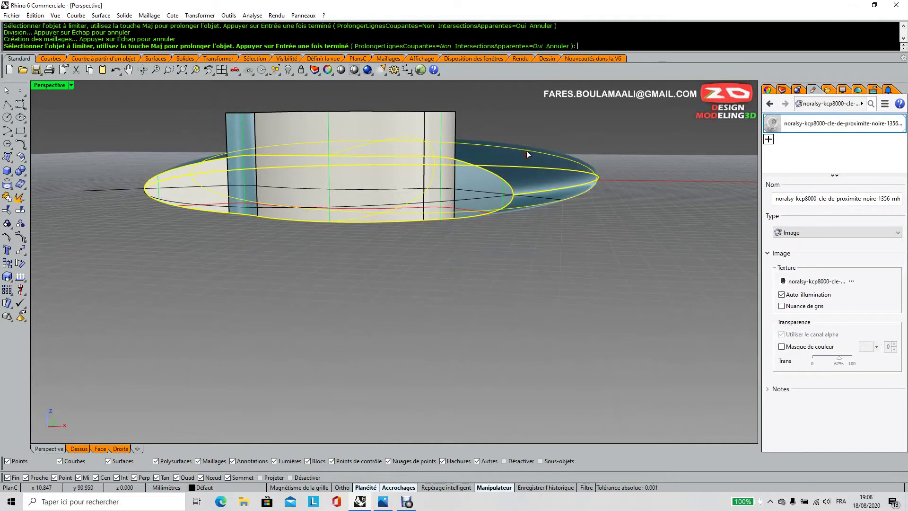
pyautogui.click(439, 124)
pyautogui.click(313, 112)
pyautogui.click(239, 128)
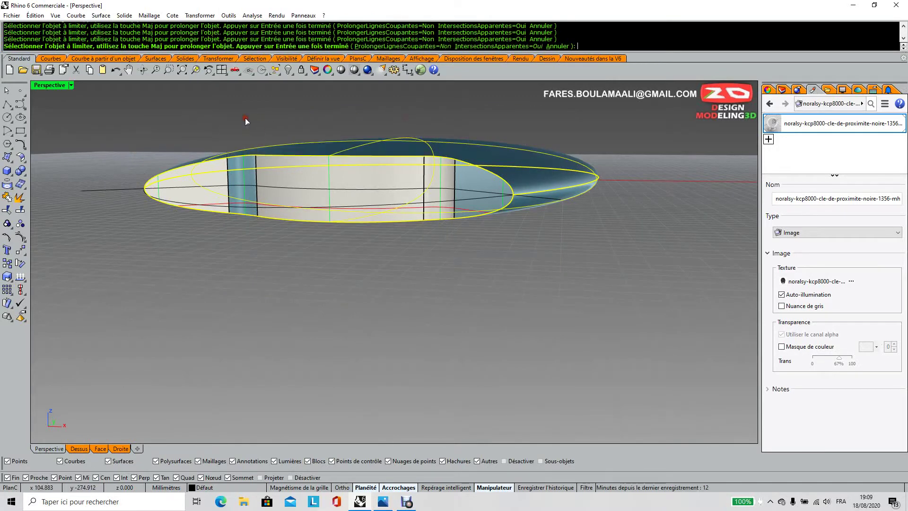
pyautogui.moveTo(239, 128)
pyautogui.mouseDown(button='right')
pyautogui.moveTo(404, 194)
pyautogui.moveTo(251, 304)
pyautogui.mouseUp(button='right')
pyautogui.rightClick(251, 304)
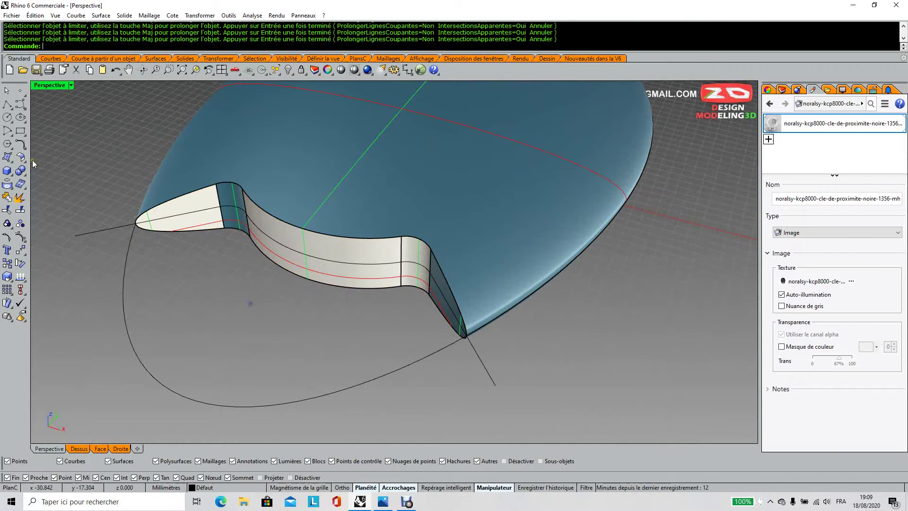
# - Join the top surface, tip pieces and wall strips into one polysurface
pyautogui.click(7, 197)
pyautogui.click(298, 195)
pyautogui.click(229, 218)
pyautogui.click(200, 211)
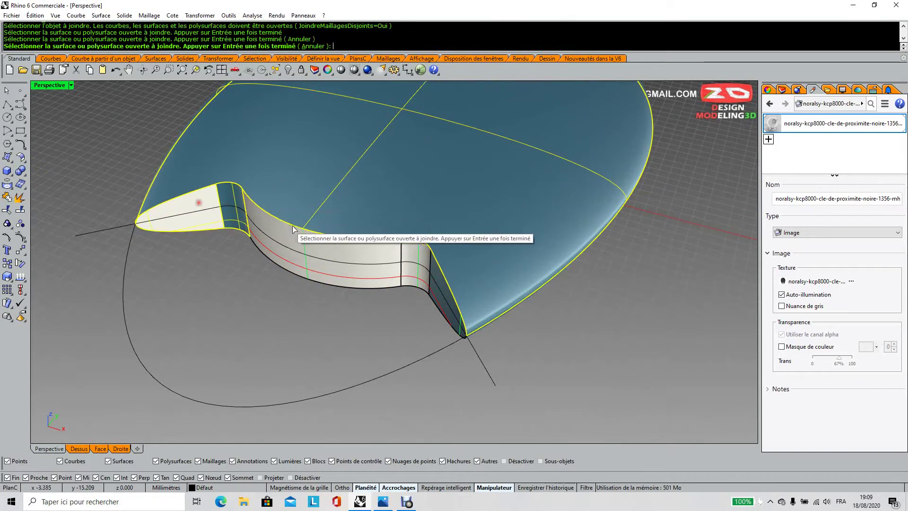
pyautogui.click(354, 265)
pyautogui.click(443, 285)
pyautogui.moveTo(406, 312)
pyautogui.mouseDown(button='right')
pyautogui.moveTo(406, 223)
pyautogui.moveTo(455, 264)
pyautogui.moveTo(401, 272)
pyautogui.moveTo(369, 240)
pyautogui.moveTo(431, 194)
pyautogui.mouseUp(button='right')
pyautogui.rightClick(407, 222)
pyautogui.rightClick(406, 222)
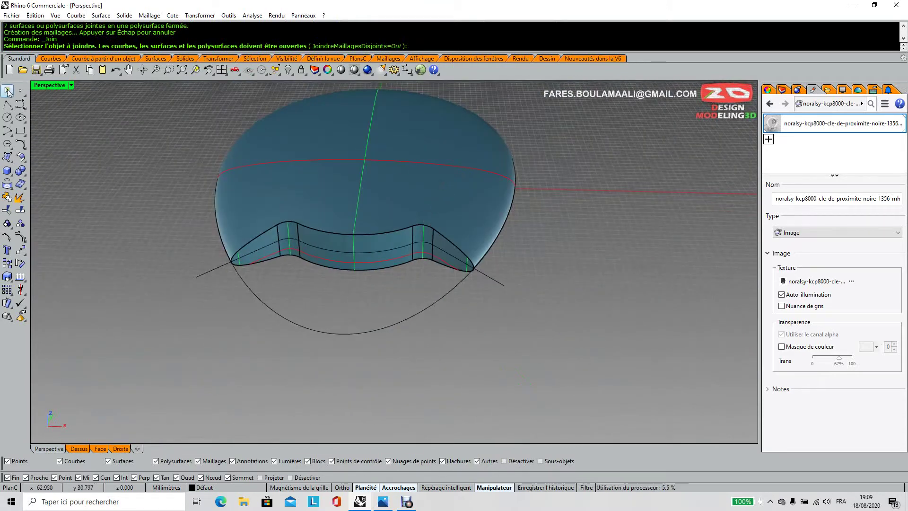
pyautogui.press('Escape')
# - Confirm in Properties that the joined object is a closed solid polysurface
pyautogui.click(439, 177)
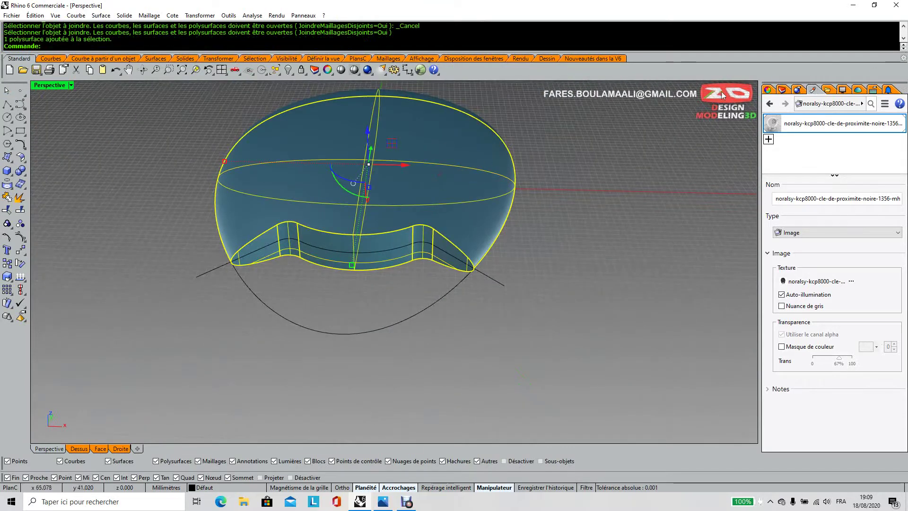
pyautogui.click(768, 90)
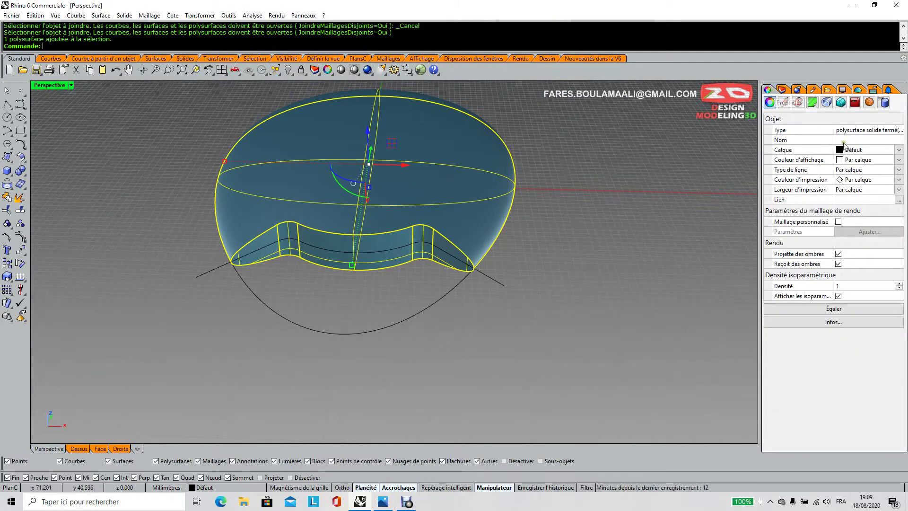
pyautogui.click(882, 129)
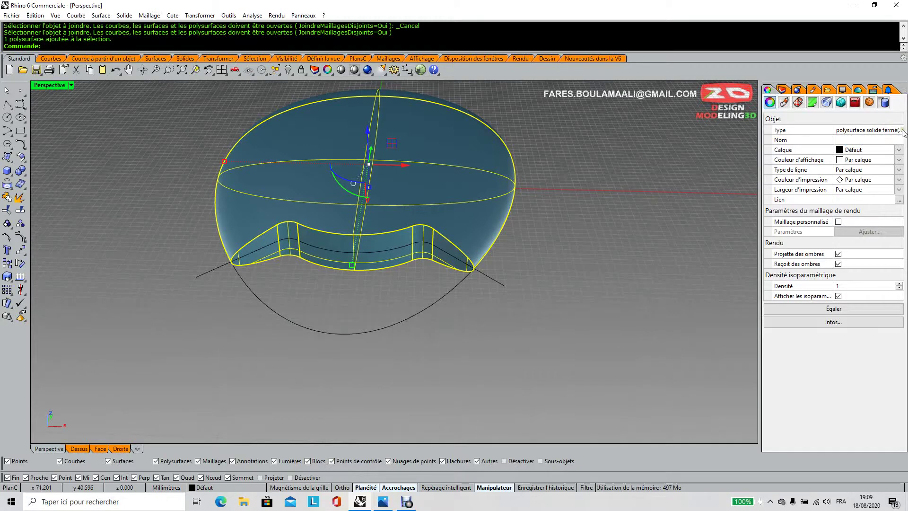
pyautogui.moveTo(541, 238); pyautogui.dragTo(374, 281, button='right')
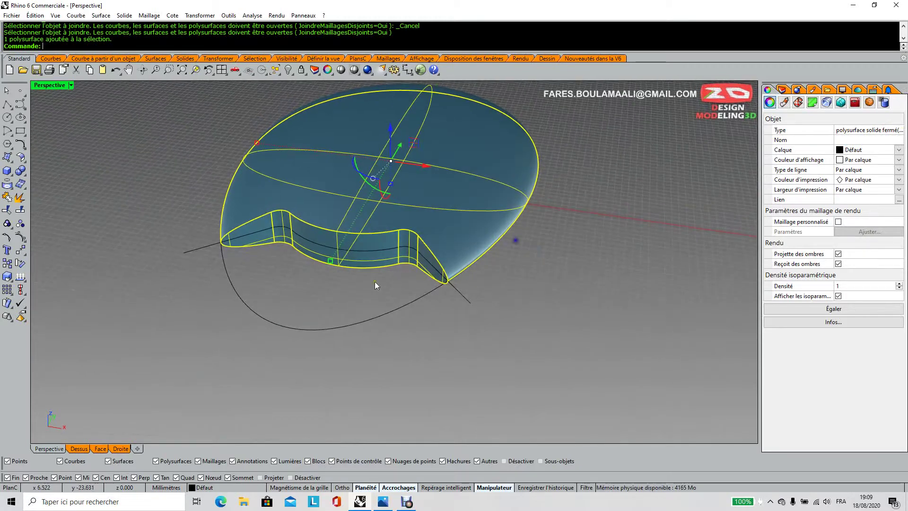
pyautogui.scroll(3, 378, 286)
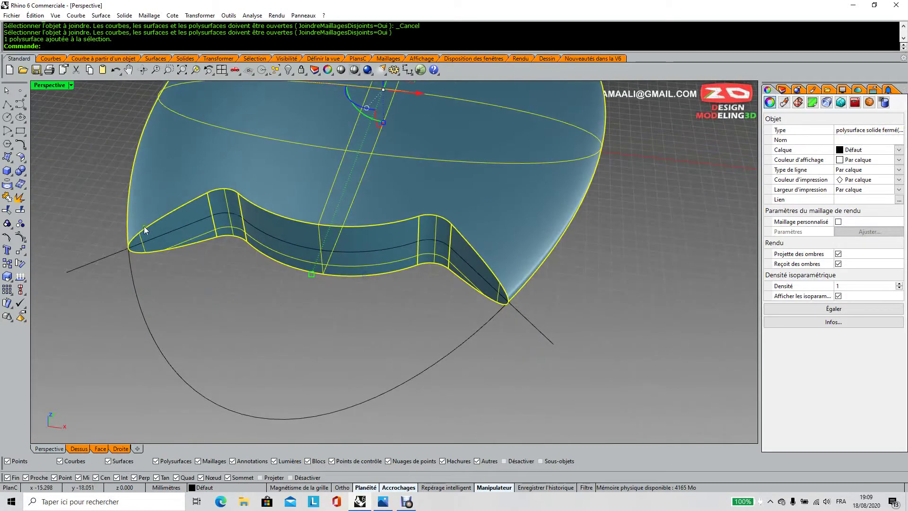
# - Compare the model with the key-fob reference photo, then undo the join and trim in Rhino
pyautogui.click(235, 253)
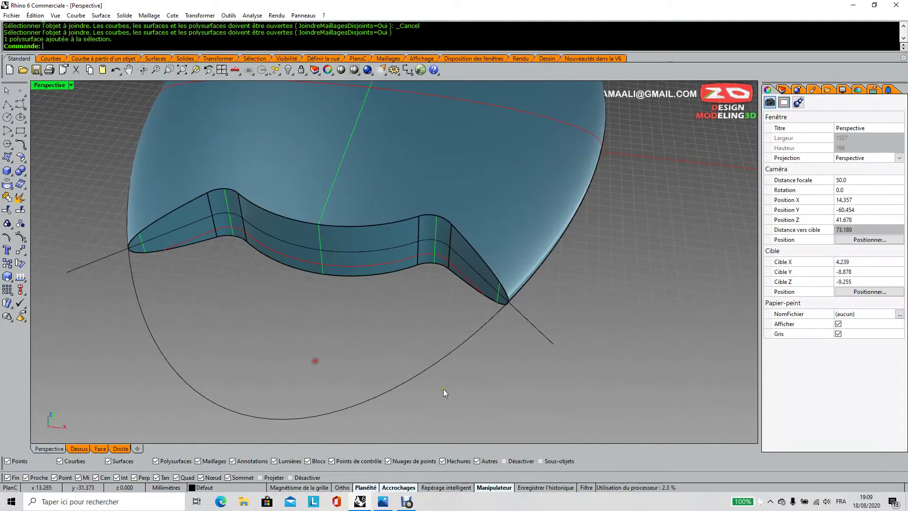
pyautogui.click(382, 501)
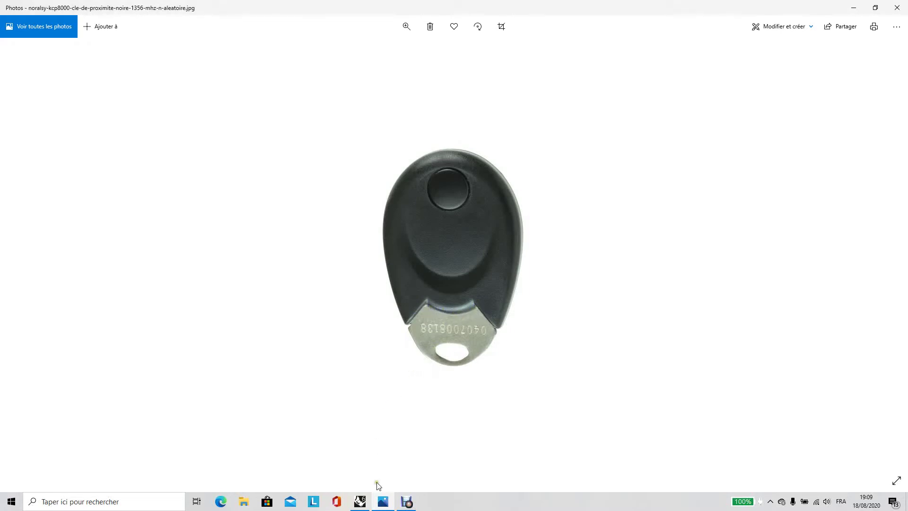
pyautogui.click(360, 501)
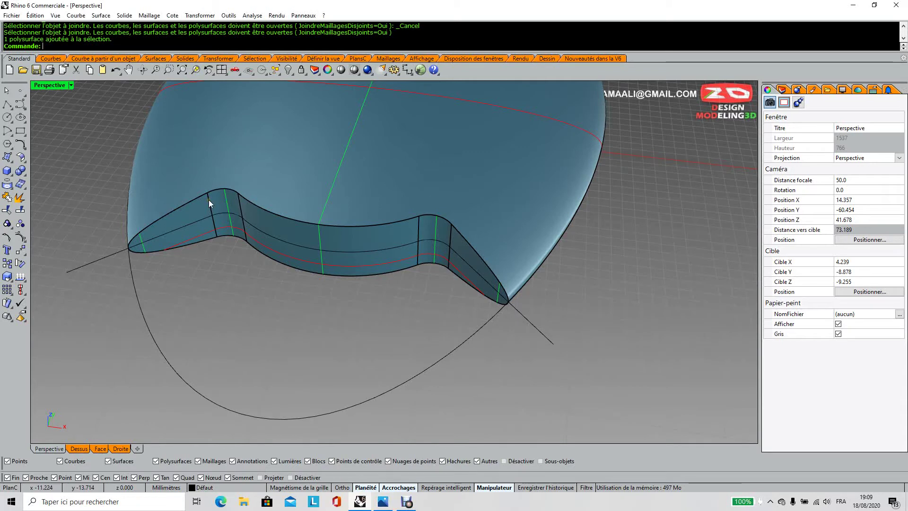
pyautogui.click(115, 69)
# - Undo one more change, redo it, and orbit the view to face the notch
pyautogui.click(115, 70)
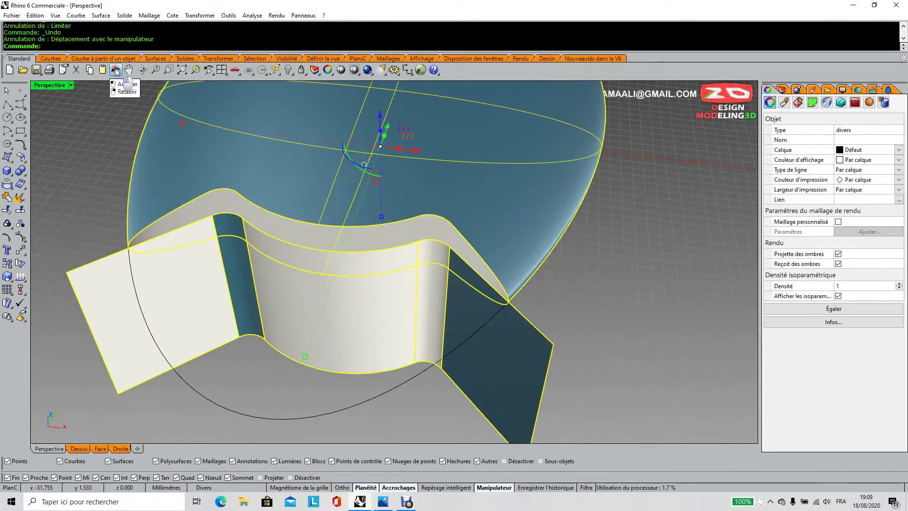
pyautogui.rightClick(116, 70)
pyautogui.press('Escape')
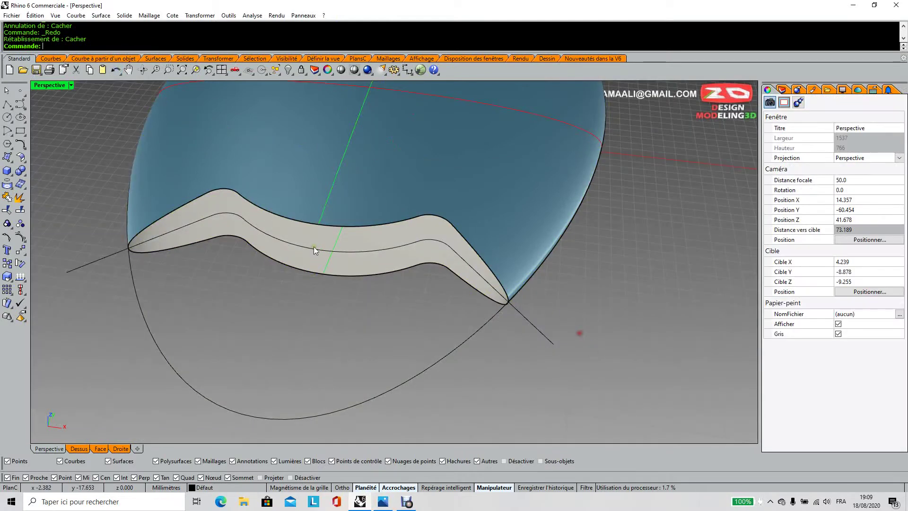
pyautogui.moveTo(314, 246); pyautogui.dragTo(273, 260, button='right')
# - Start a blend surface between the notch's upper and lower edges
pyautogui.click(12, 161)
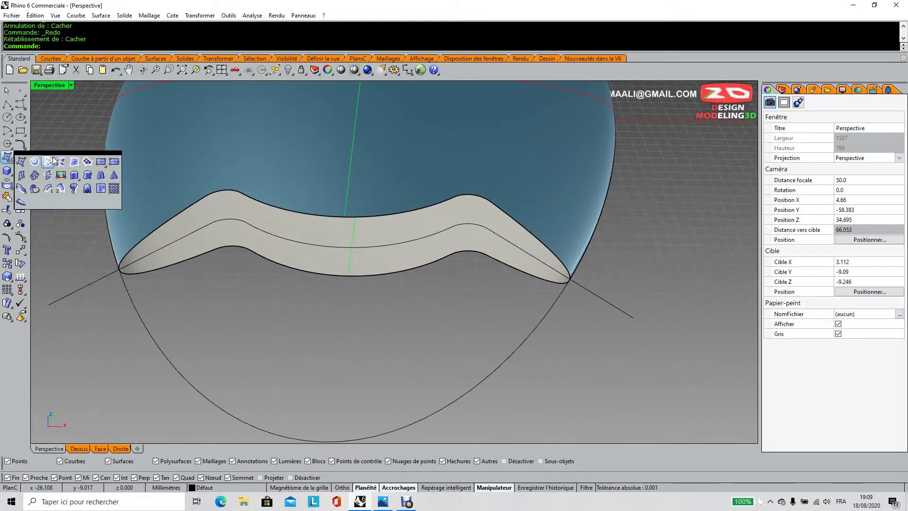
pyautogui.click(22, 159)
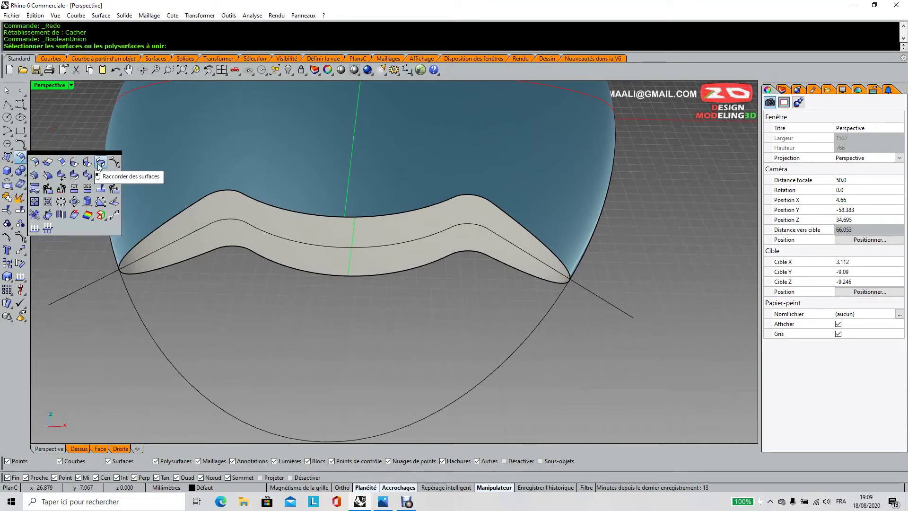
pyautogui.click(100, 163)
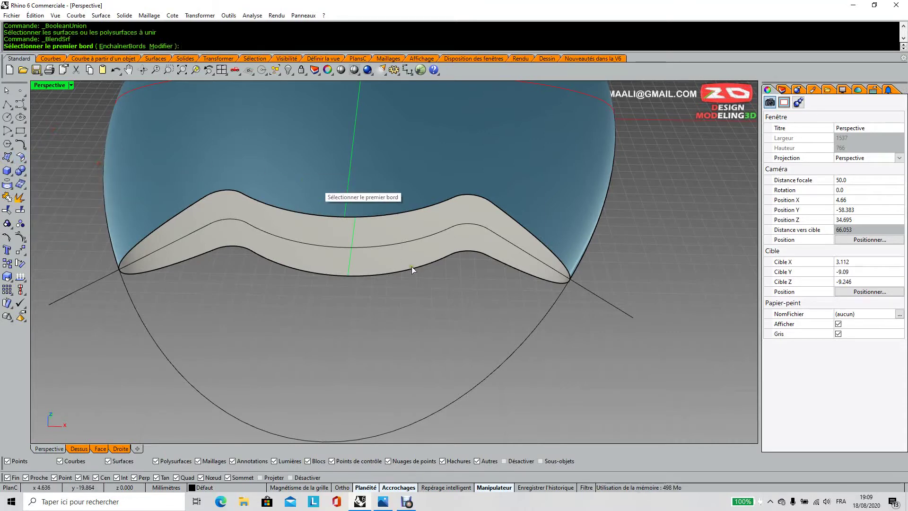
pyautogui.scroll(2, 344, 189)
pyautogui.scroll(2, 343, 189)
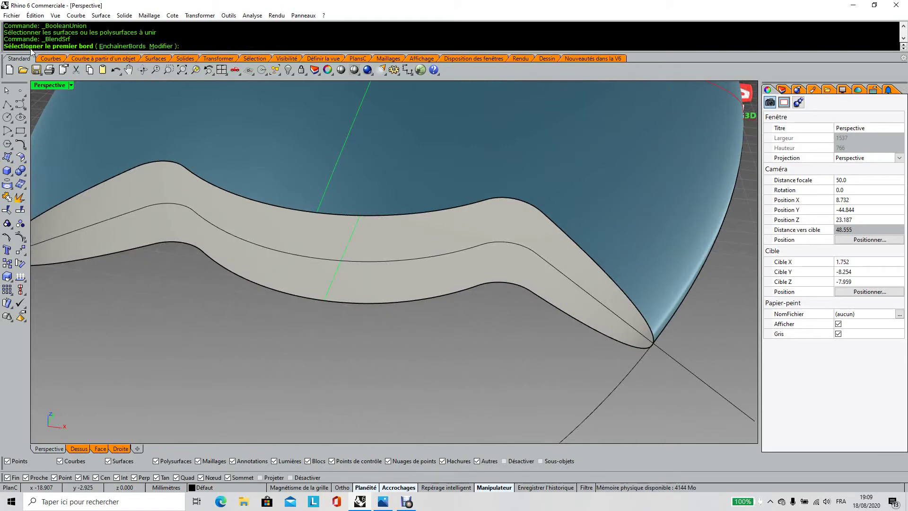
pyautogui.click(445, 208)
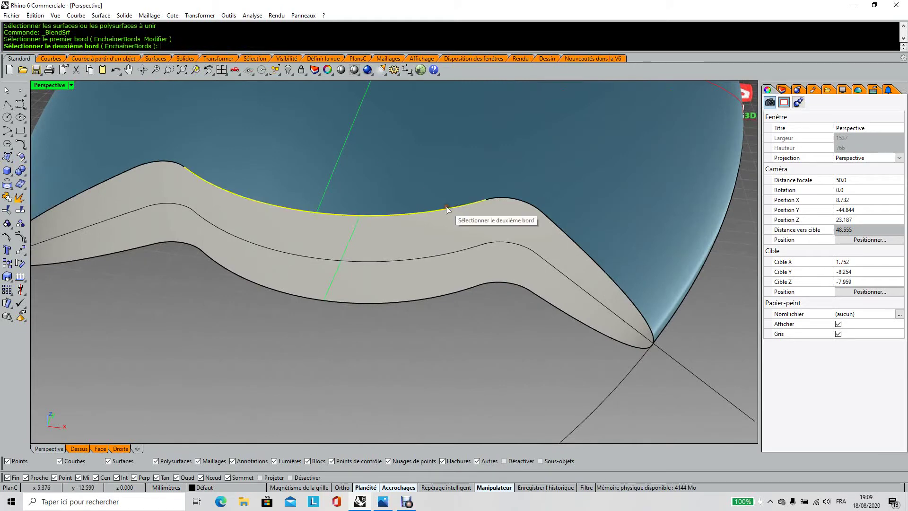
pyautogui.click(459, 288)
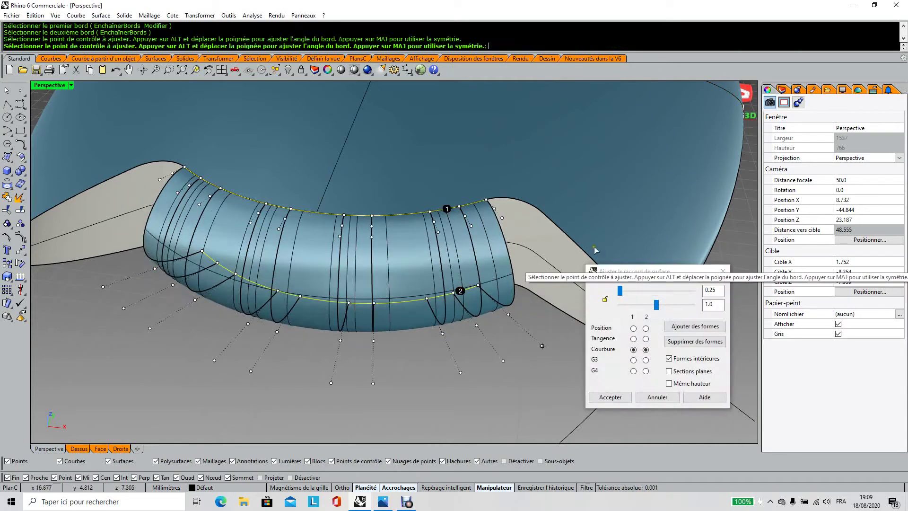
# - Set the bulge to 1.0, lock both bulges, then reduce them to 0.401
pyautogui.click(701, 290)
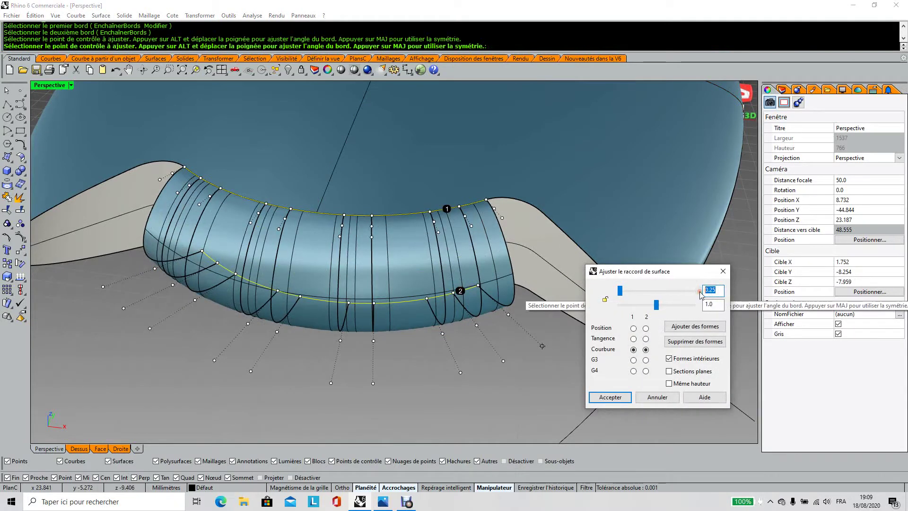
pyautogui.write('1.0')
pyautogui.press('Return')
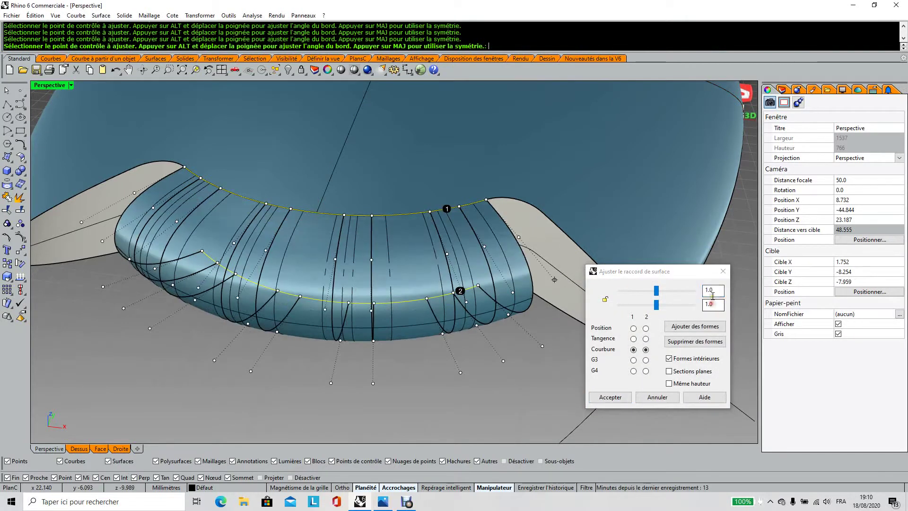
pyautogui.click(719, 303)
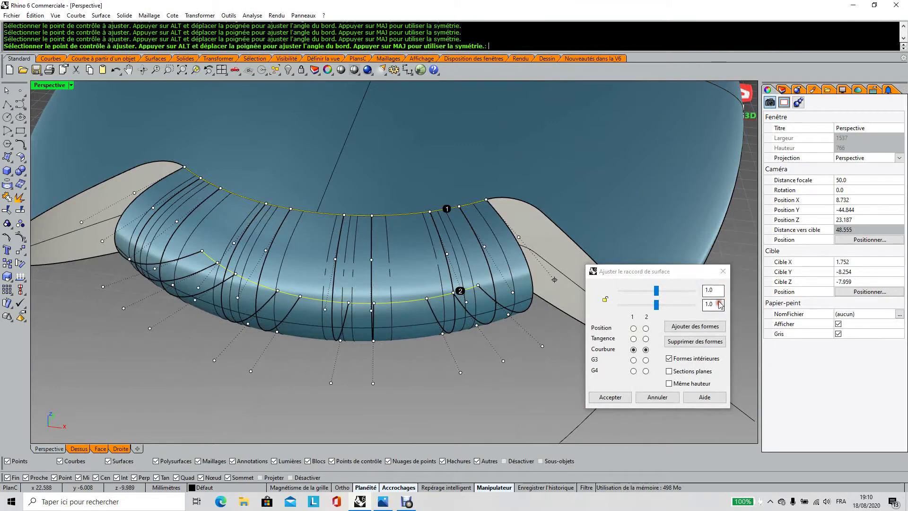
pyautogui.click(603, 300)
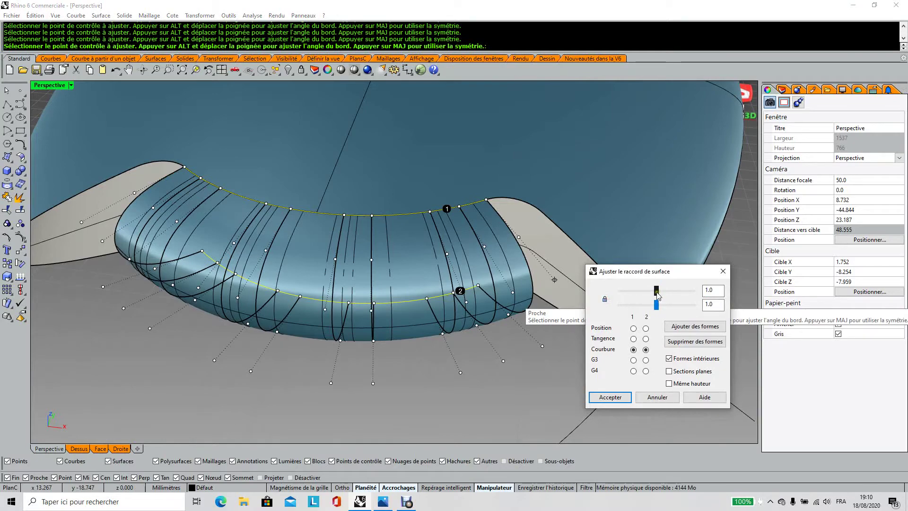
pyautogui.moveTo(657, 295); pyautogui.dragTo(634, 291)
pyautogui.moveTo(293, 244); pyautogui.dragTo(251, 225, button='right')
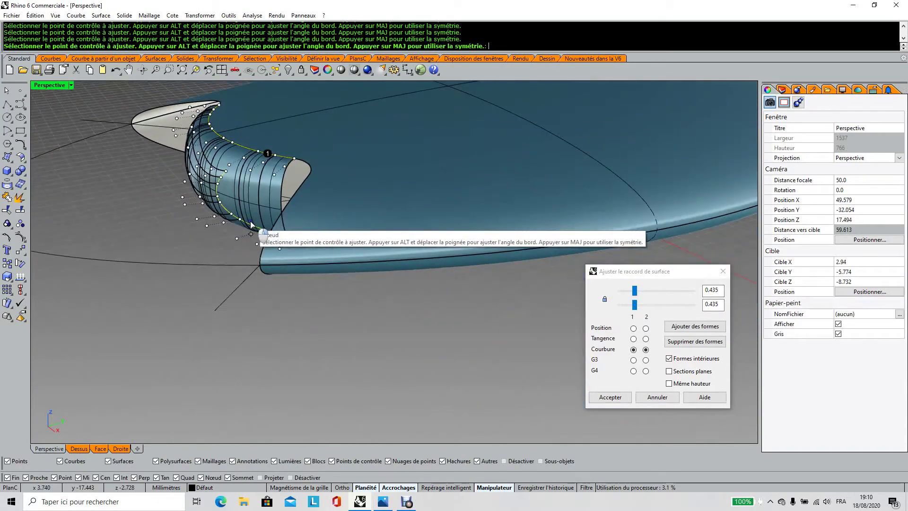
pyautogui.scroll(2, 251, 225)
pyautogui.scroll(2, 251, 225)
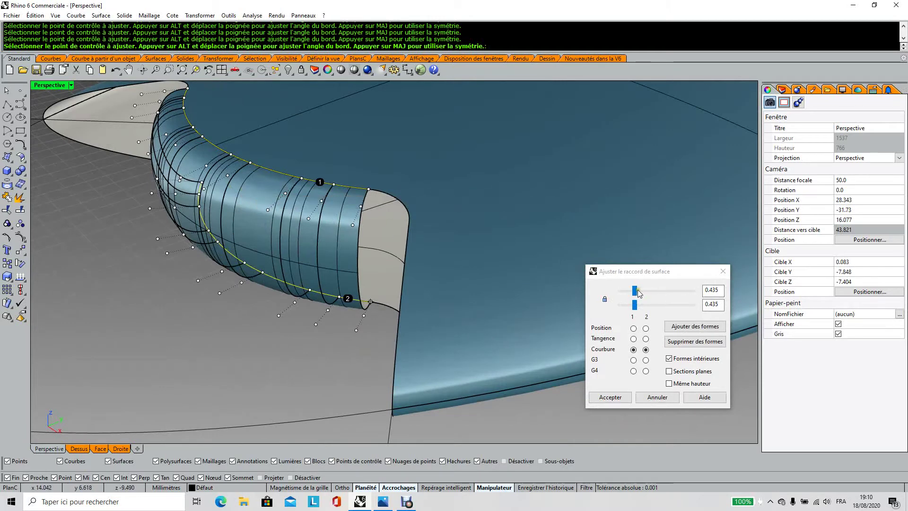
pyautogui.moveTo(634, 293); pyautogui.dragTo(632, 292)
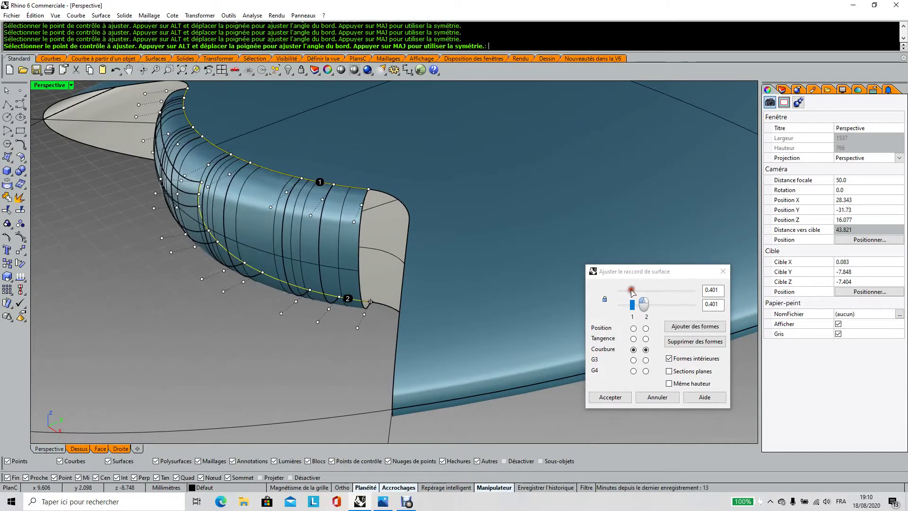
# - Accept the notch blend surface and orbit in to inspect it
pyautogui.click(610, 397)
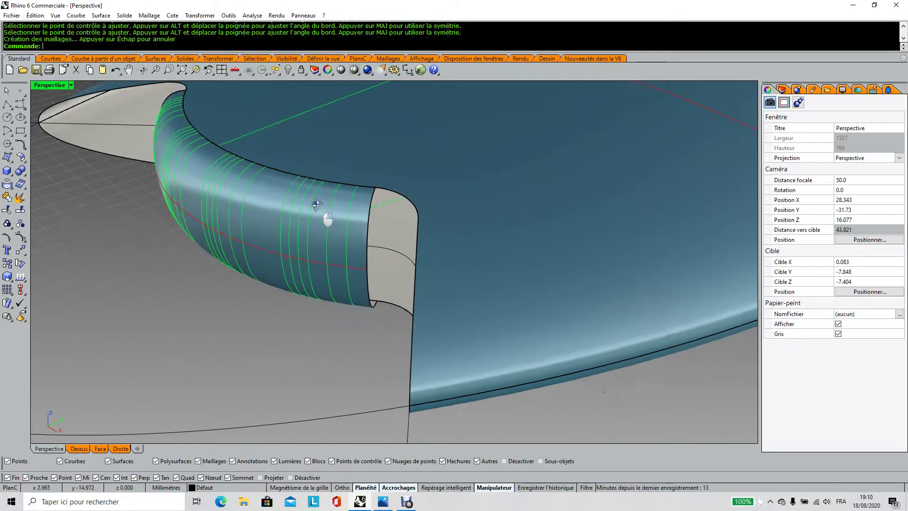
pyautogui.moveTo(314, 203); pyautogui.dragTo(477, 290, button='right')
pyautogui.scroll(3, 477, 290)
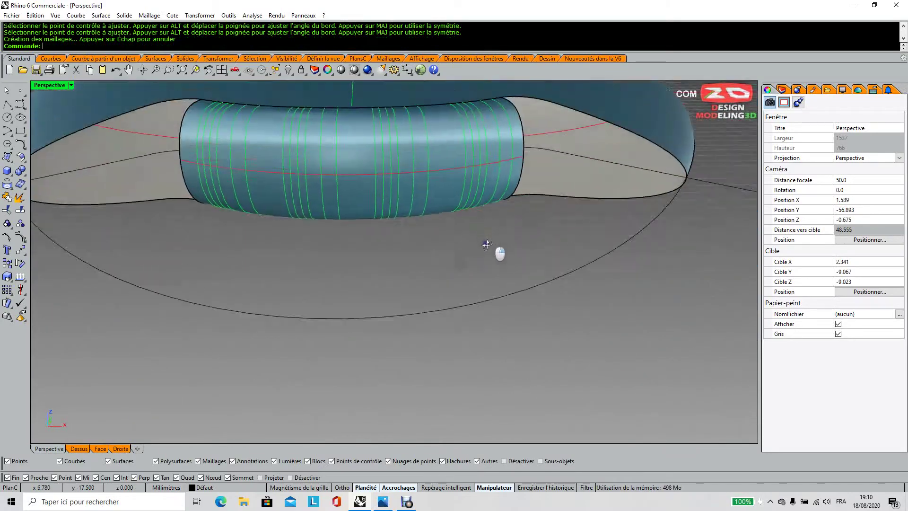
pyautogui.moveTo(498, 251); pyautogui.dragTo(478, 263, button='right')
pyautogui.scroll(2, 400, 235)
pyautogui.scroll(1, 401, 232)
pyautogui.scroll(2, 438, 242)
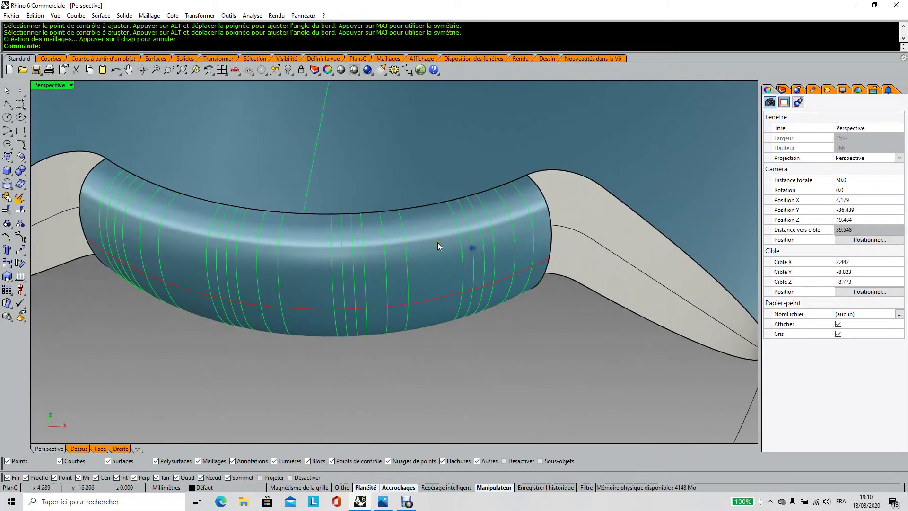
pyautogui.scroll(2, 426, 239)
pyautogui.scroll(1, 436, 233)
pyautogui.scroll(-3, 437, 234)
pyautogui.scroll(-1, 428, 208)
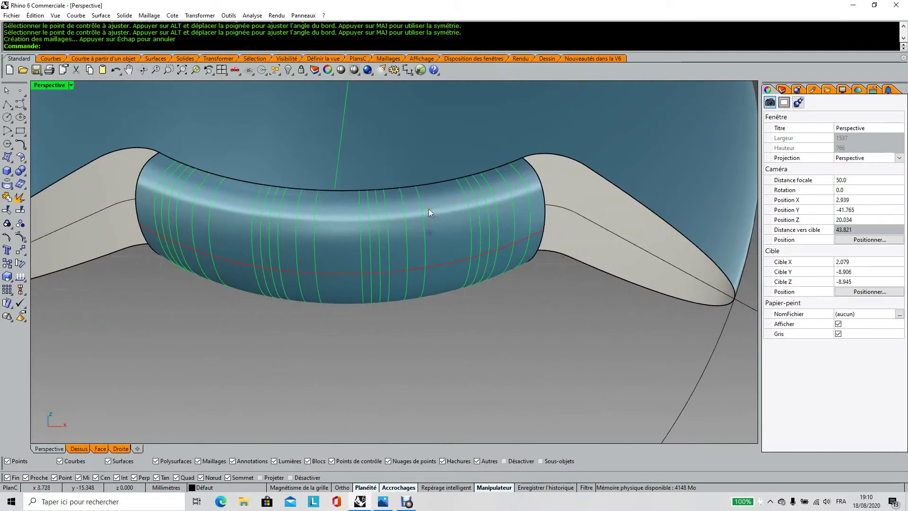
# - Display the middle blend's control points, then turn them off again
pyautogui.click(363, 251)
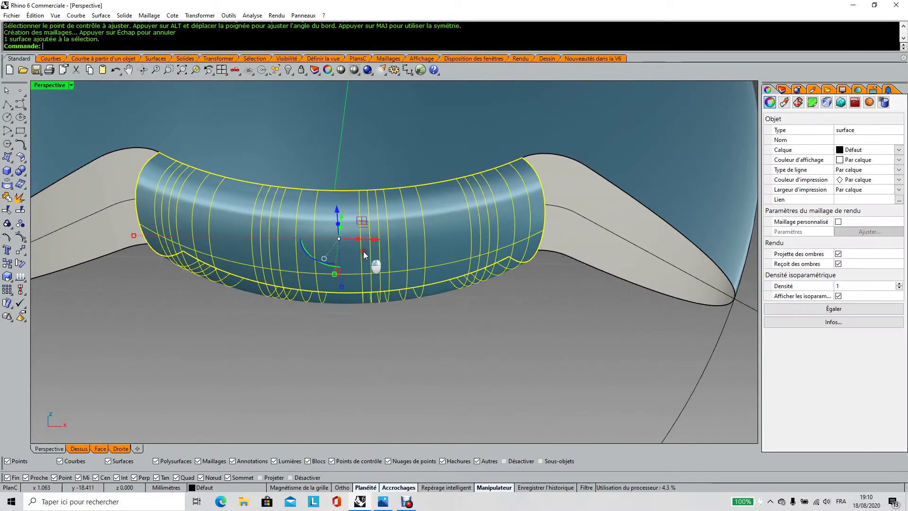
pyautogui.click(23, 238)
pyautogui.moveTo(432, 258); pyautogui.dragTo(430, 251, button='right')
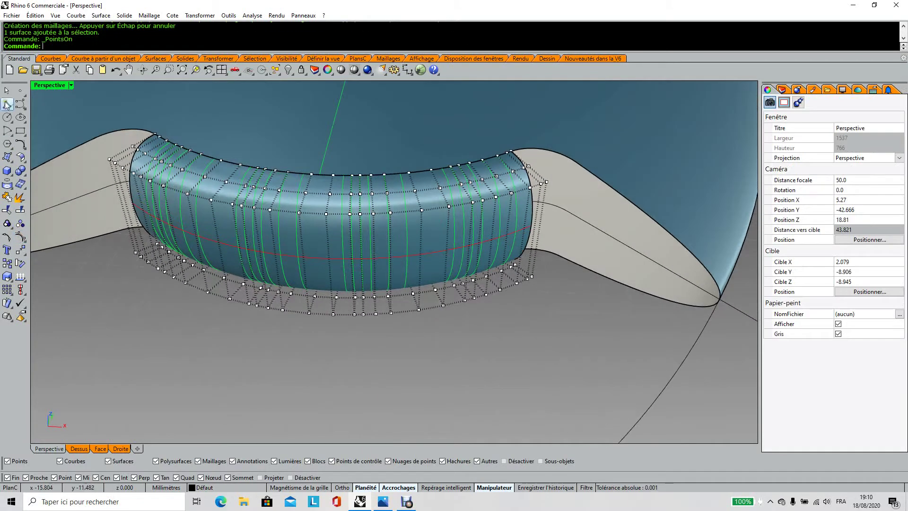
pyautogui.click(6, 90)
pyautogui.moveTo(411, 212); pyautogui.dragTo(426, 215, button='right')
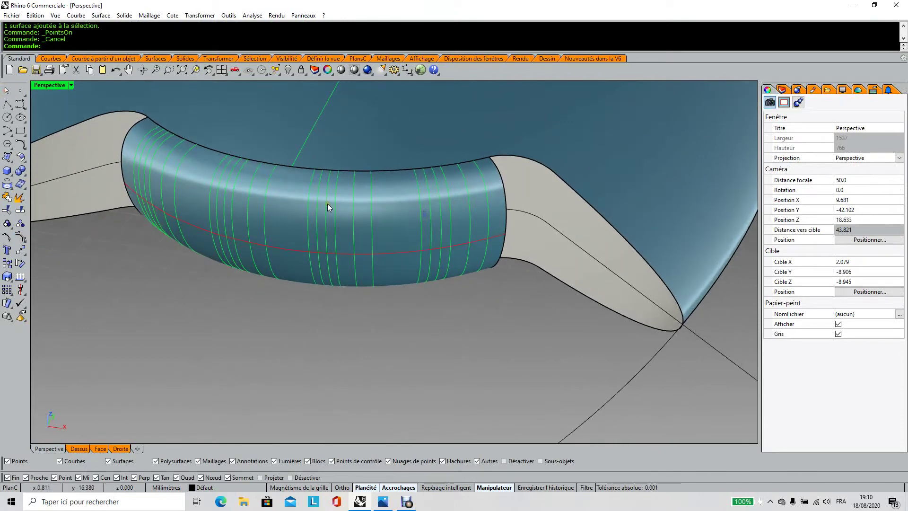
pyautogui.scroll(-3, 332, 210)
pyautogui.scroll(3, 484, 250)
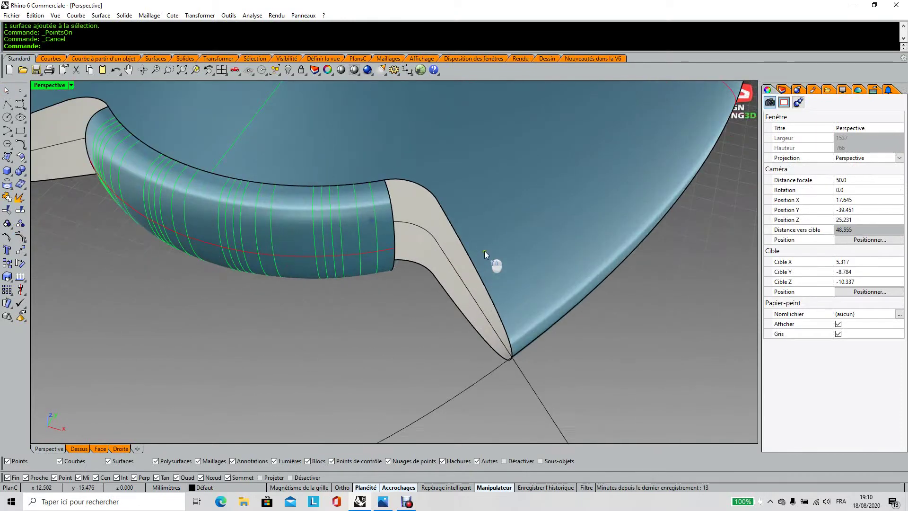
# - Launch Blend Surface from the left toolbar's surface flyout
pyautogui.click(13, 161)
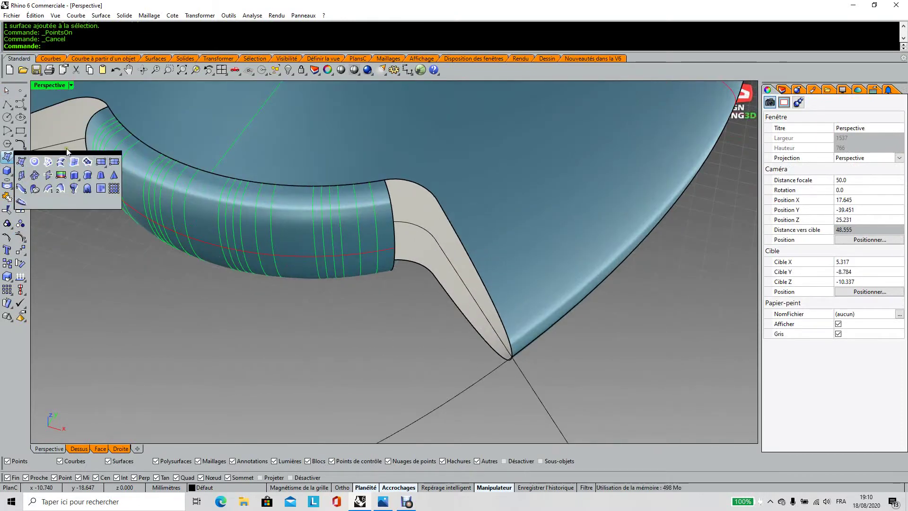
pyautogui.click(22, 160)
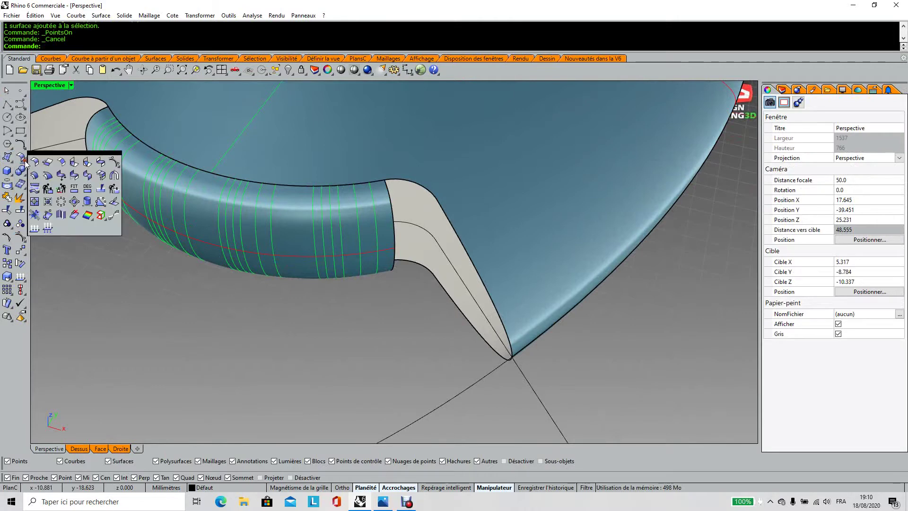
pyautogui.click(103, 163)
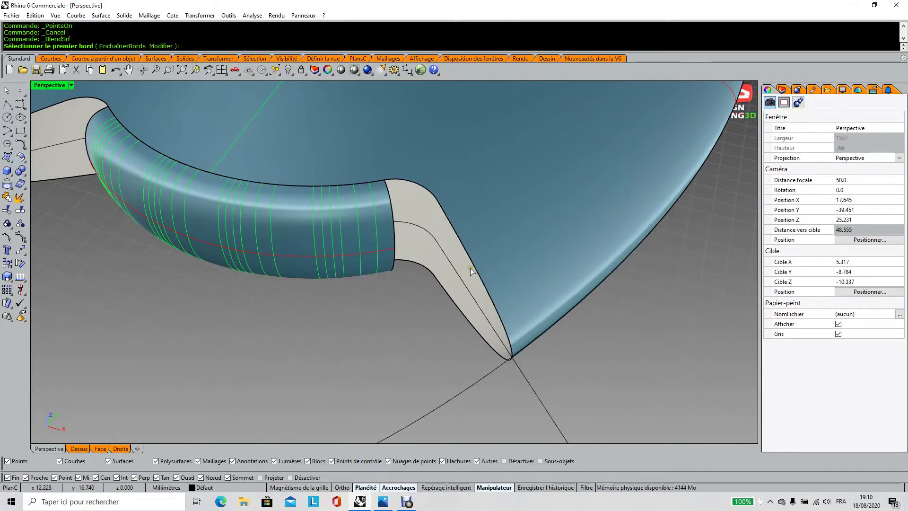
# - Blend the right-hand gap's two edges with curvature continuity and locked bulges of 0.25
pyautogui.moveTo(479, 266); pyautogui.dragTo(487, 231, button='right')
pyautogui.scroll(2, 487, 232)
pyautogui.click(486, 236)
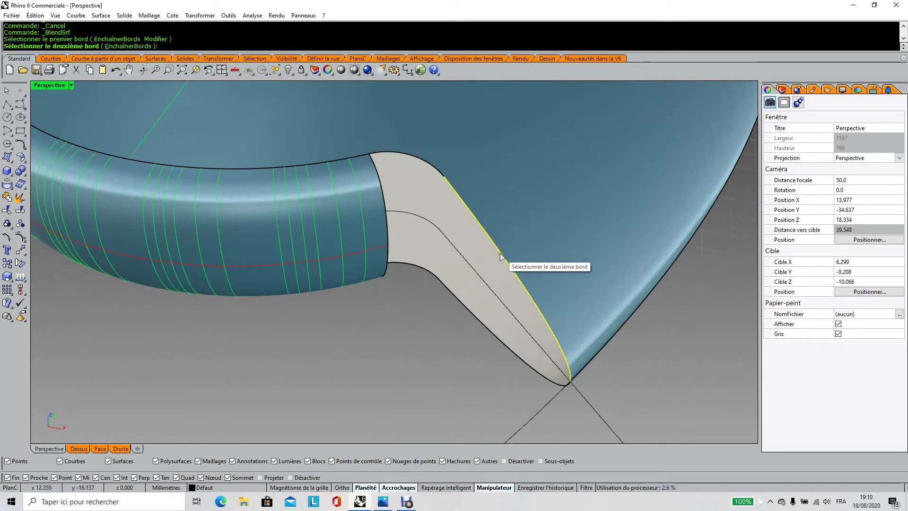
pyautogui.click(458, 299)
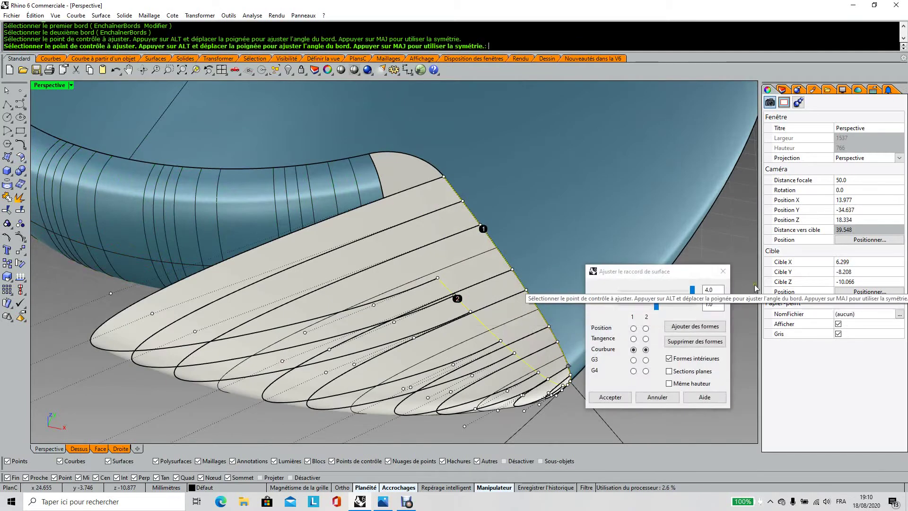
pyautogui.click(703, 291)
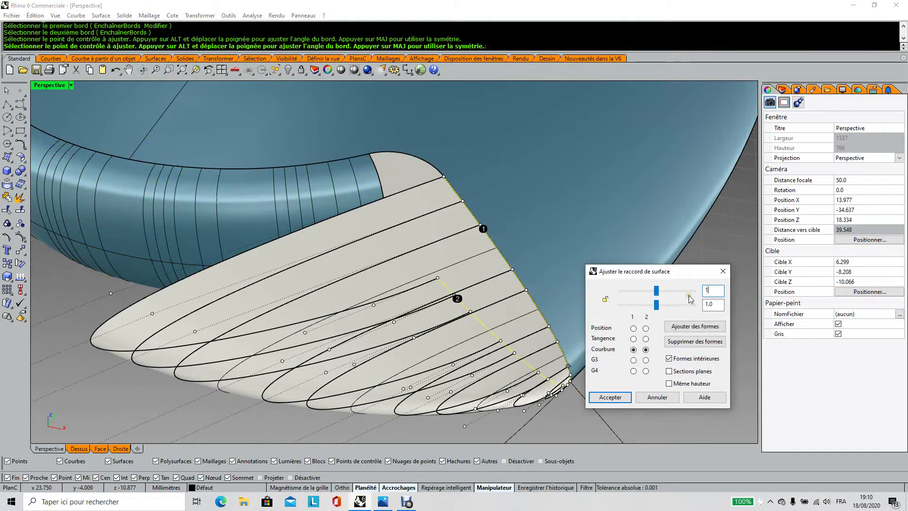
pyautogui.write('1')
pyautogui.press('Return')
pyautogui.click(605, 299)
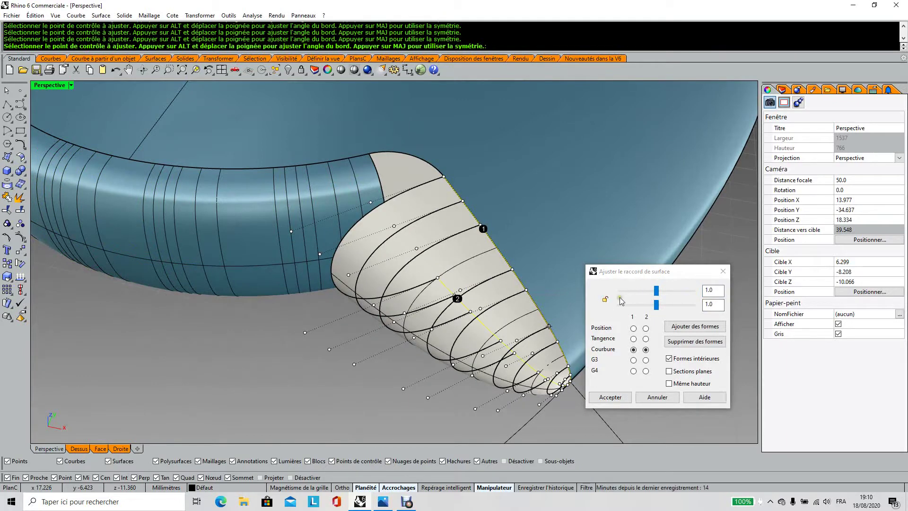
pyautogui.moveTo(657, 299); pyautogui.dragTo(618, 300)
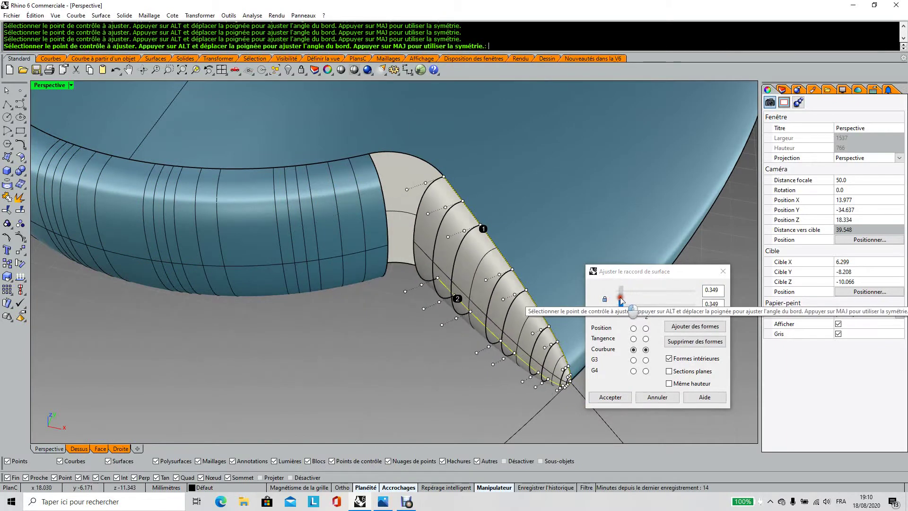
pyautogui.click(646, 350)
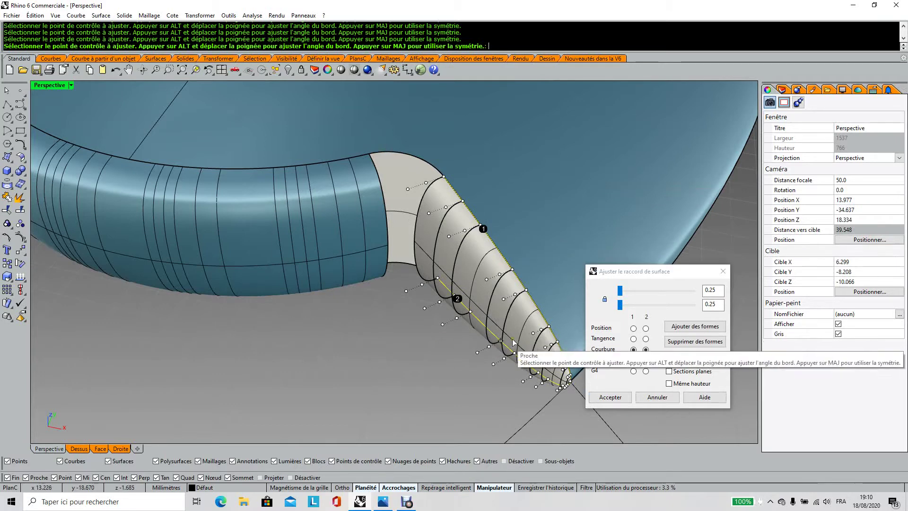
pyautogui.click(624, 396)
pyautogui.click(509, 310)
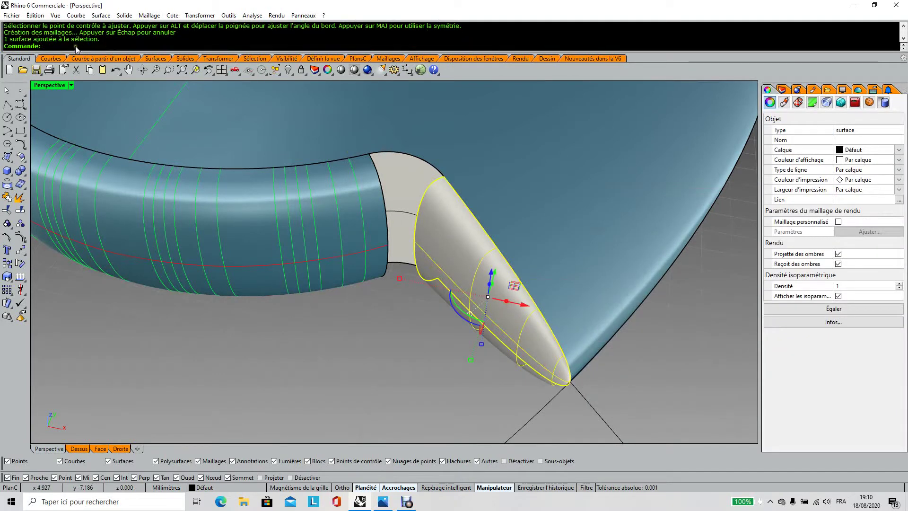
# - Flip the right-hand notch blend surface so its normals face outward like the shell
pyautogui.click(57, 58)
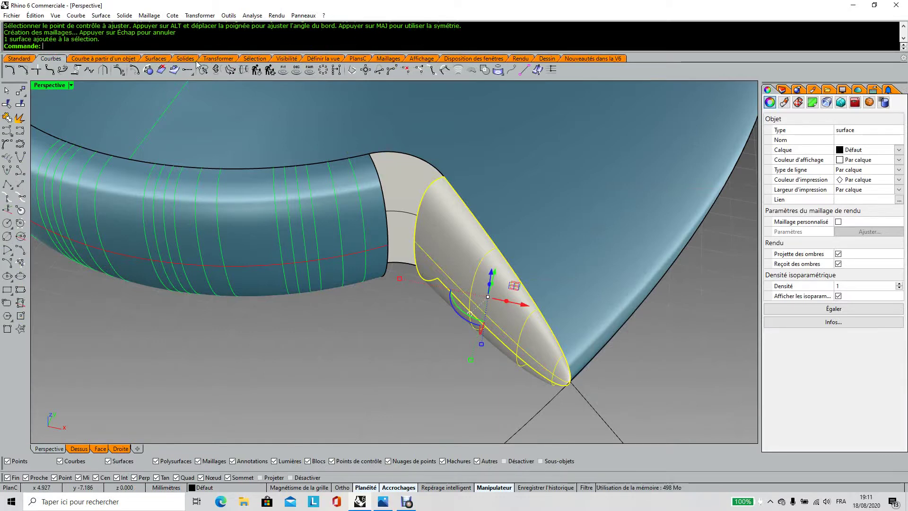
pyautogui.click(156, 58)
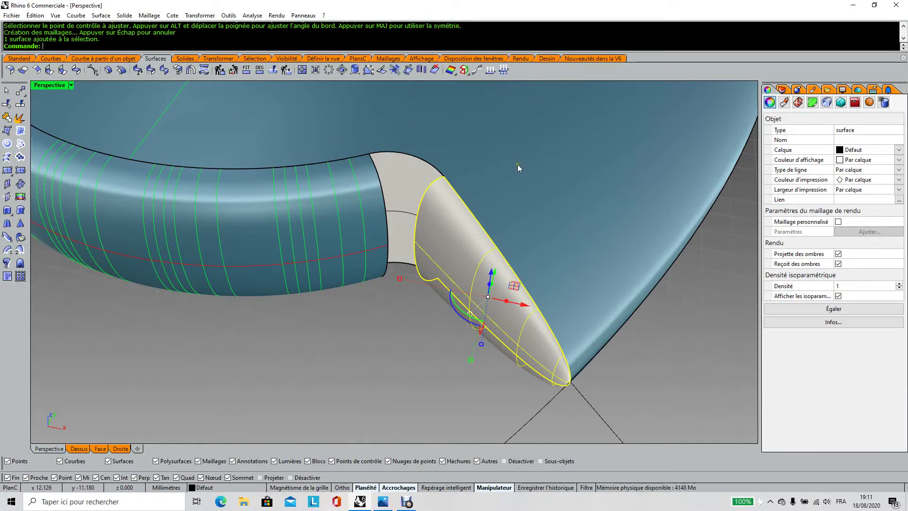
pyautogui.click(504, 71)
pyautogui.click(417, 390)
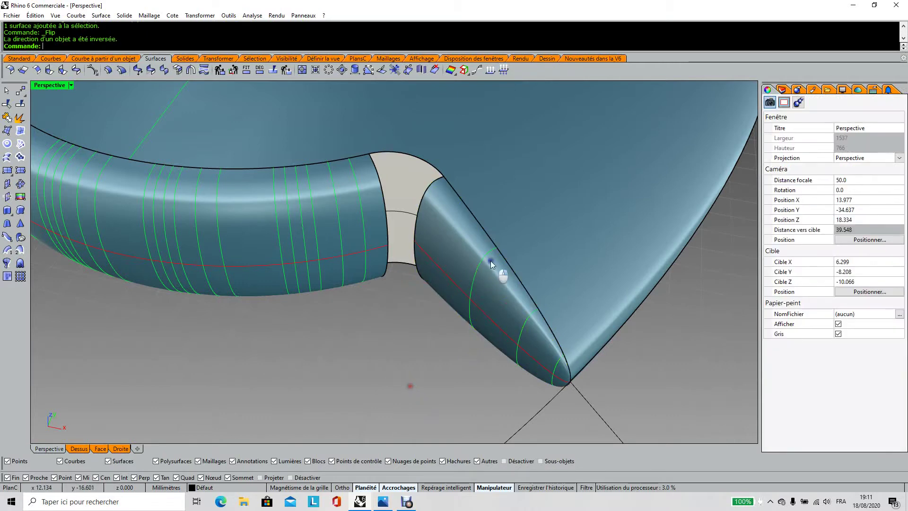
pyautogui.scroll(3, 410, 274)
pyautogui.scroll(3, 410, 275)
pyautogui.scroll(-5, 432, 288)
pyautogui.moveTo(446, 277); pyautogui.dragTo(553, 234, button='right')
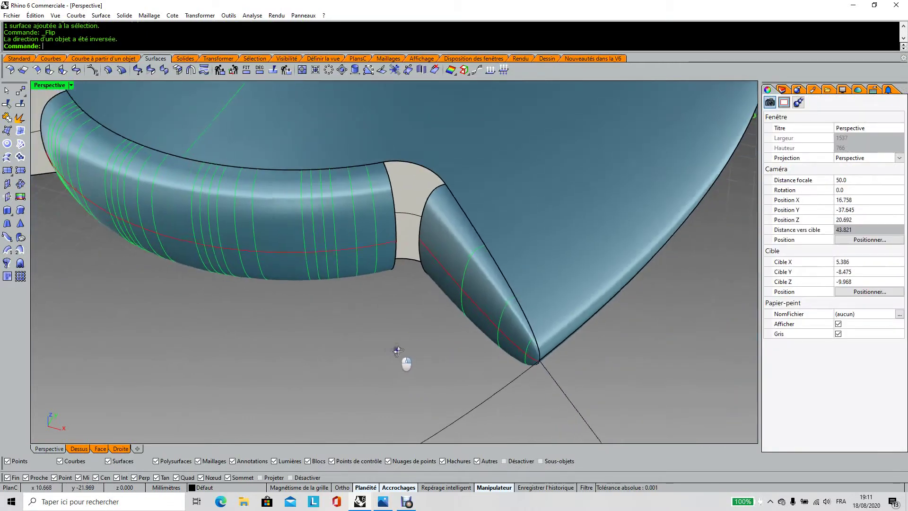
pyautogui.click(10, 60)
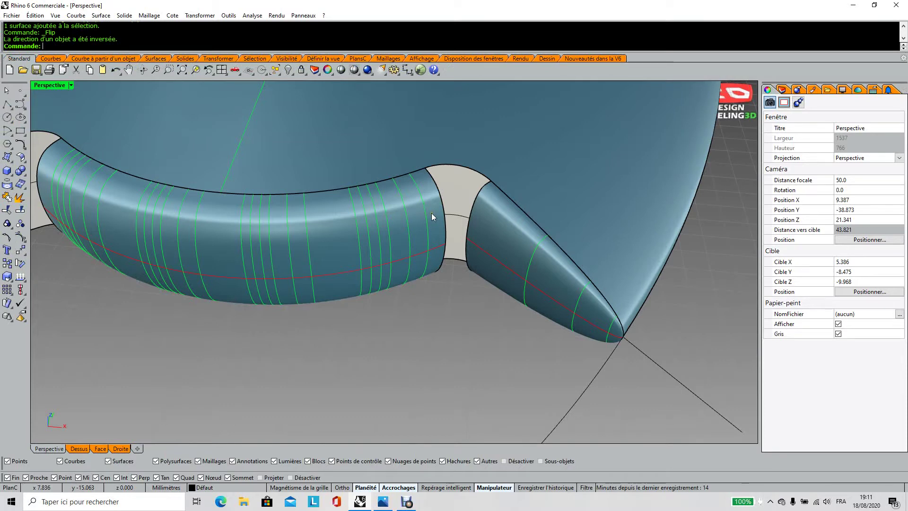
pyautogui.scroll(-5, 431, 217)
pyautogui.moveTo(431, 217); pyautogui.dragTo(387, 287, button='right')
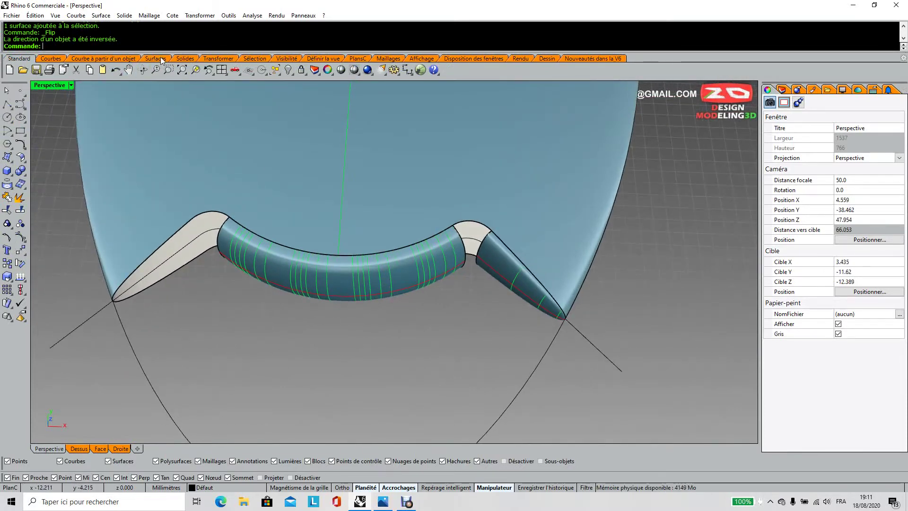
# - Select all seven curves in the model and hide them
pyautogui.click(246, 59)
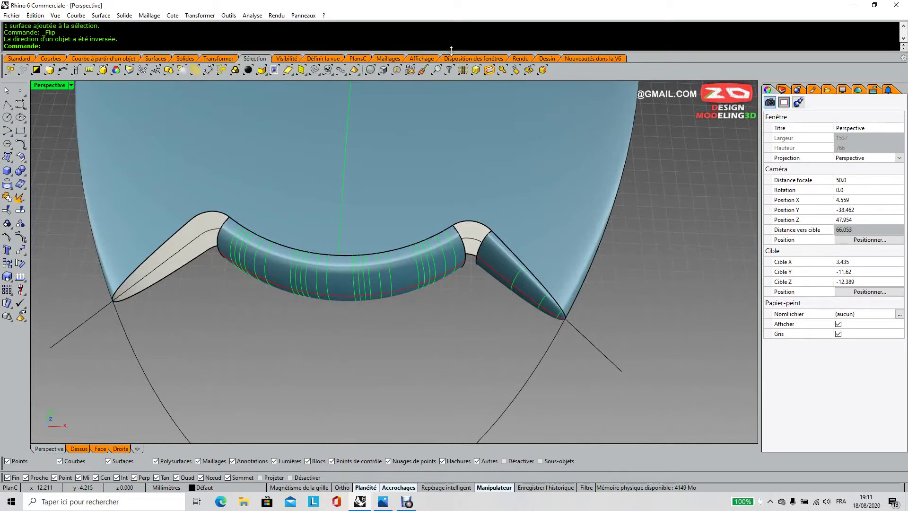
pyautogui.click(315, 71)
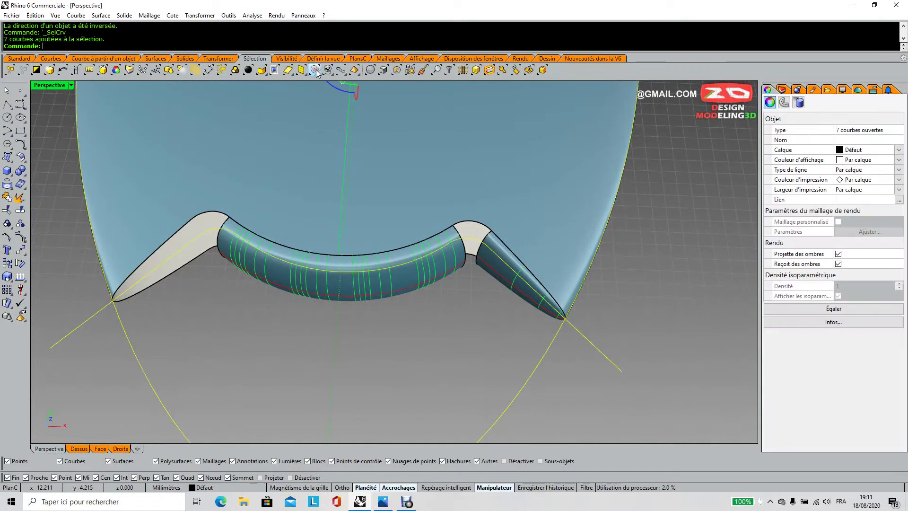
pyautogui.click(19, 58)
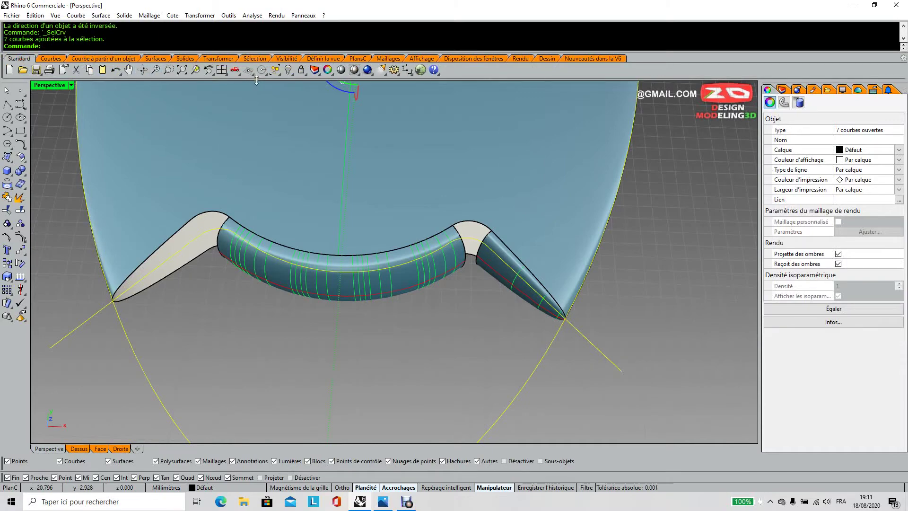
pyautogui.click(288, 71)
# - Orbit and zoom around the notch to inspect the blends and gap without curves
pyautogui.moveTo(462, 324)
pyautogui.mouseDown(button='right')
pyautogui.moveTo(481, 224)
pyautogui.moveTo(419, 145)
pyautogui.mouseUp(button='right')
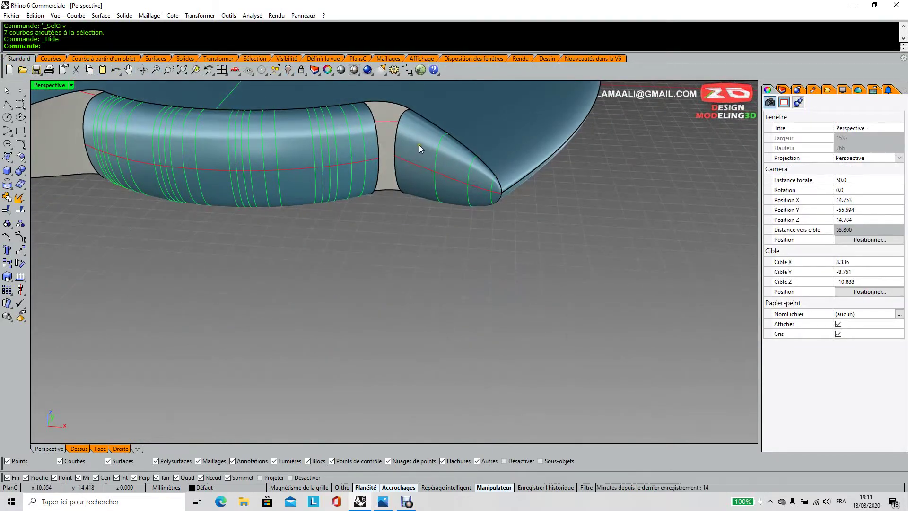
pyautogui.scroll(3, 445, 227)
pyautogui.moveTo(445, 227)
pyautogui.mouseDown(button='right')
pyautogui.moveTo(433, 312)
pyautogui.moveTo(408, 258)
pyautogui.moveTo(436, 369)
pyautogui.moveTo(427, 355)
pyautogui.mouseUp(button='right')
pyautogui.scroll(2, 431, 320)
pyautogui.scroll(2, 418, 290)
pyautogui.scroll(2, 433, 369)
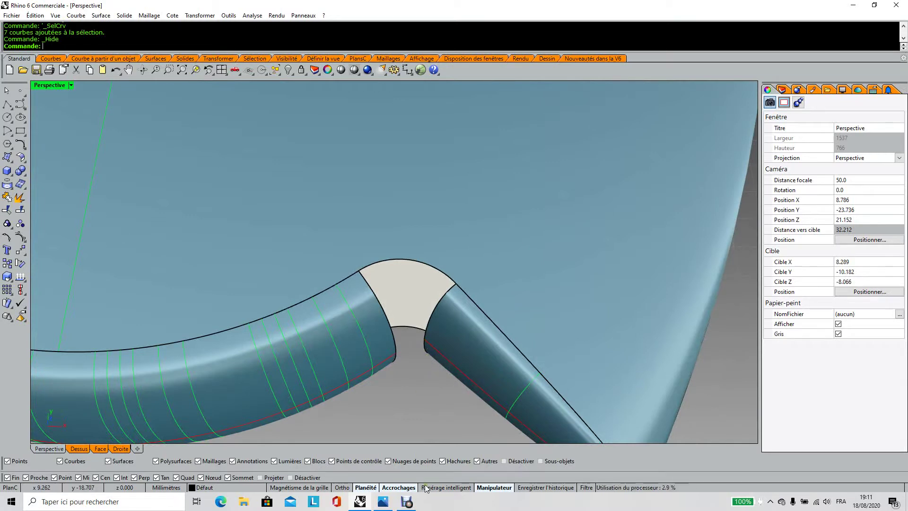
pyautogui.scroll(-1, 552, 325)
pyautogui.scroll(-2, 381, 227)
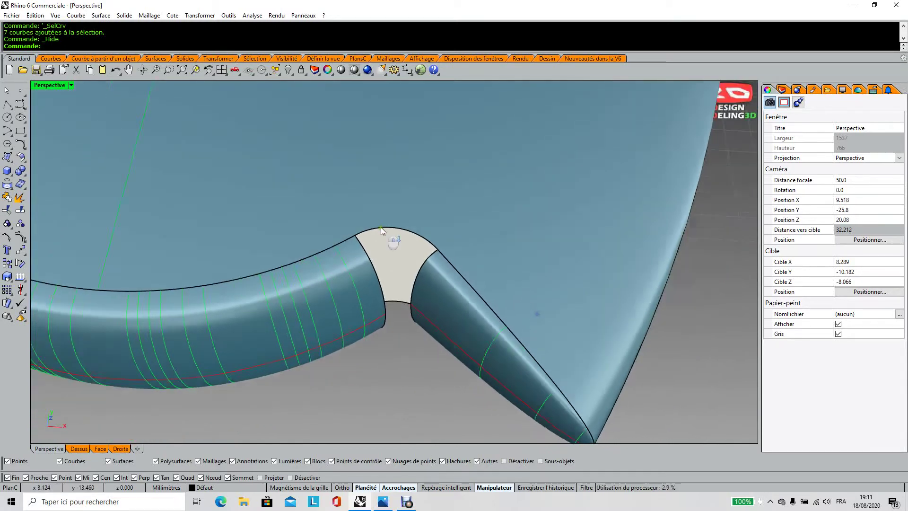
pyautogui.scroll(-1, 381, 227)
pyautogui.moveTo(421, 265); pyautogui.dragTo(410, 262, button='right')
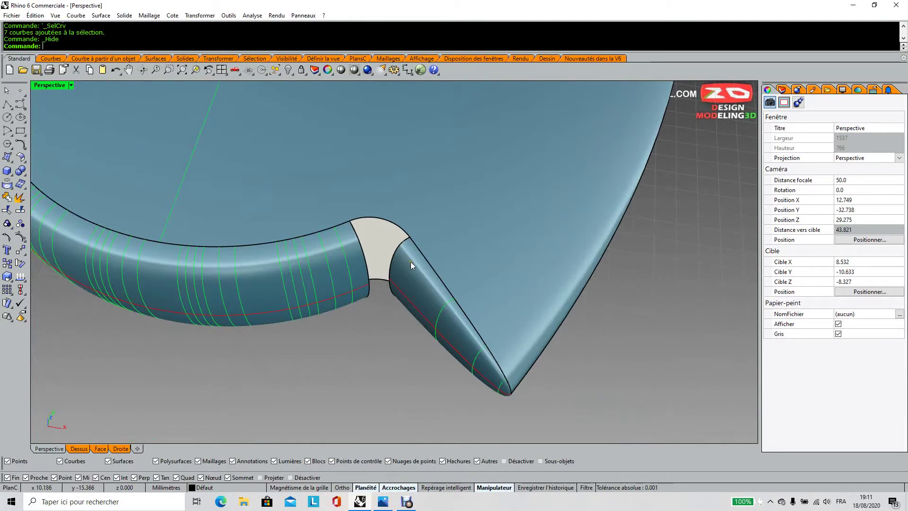
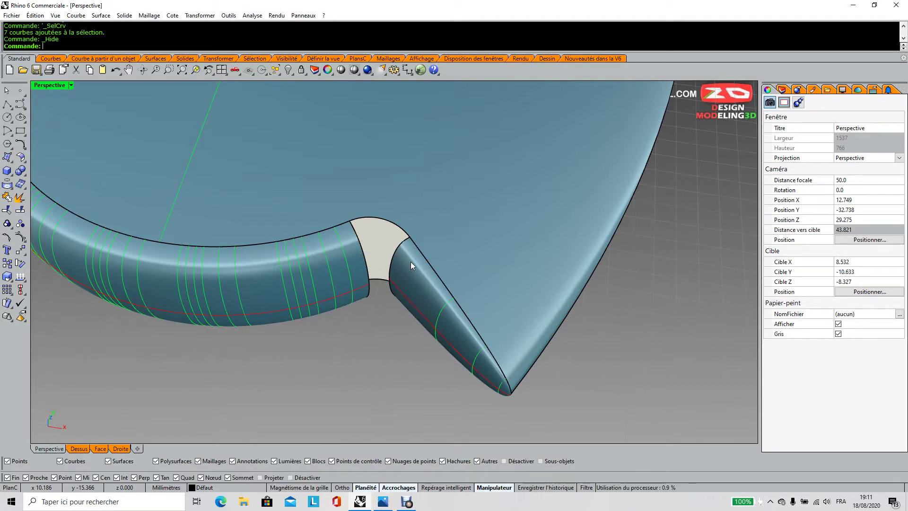
# - Orbit and zoom around the notch joint to inspect it, then return to the four-viewport layout
pyautogui.moveTo(464, 187); pyautogui.dragTo(472, 208, button='right')
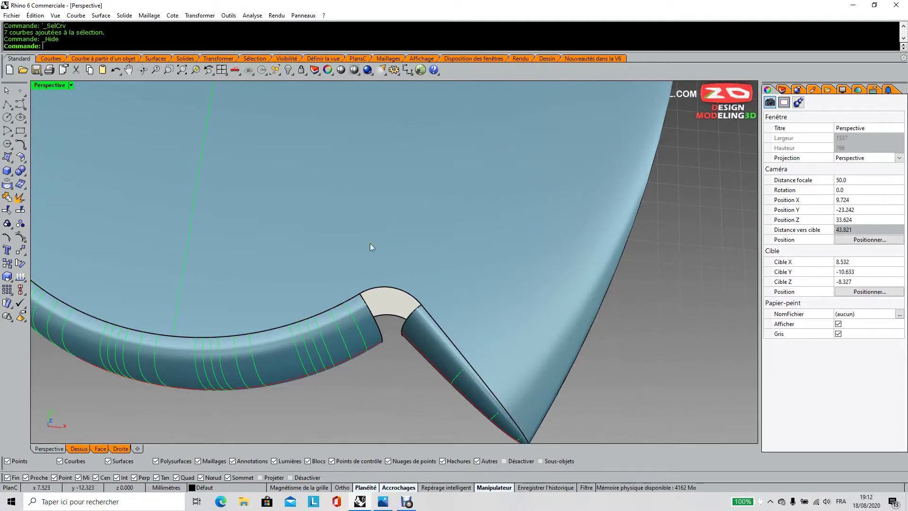
pyautogui.moveTo(466, 211); pyautogui.dragTo(389, 218, button='right')
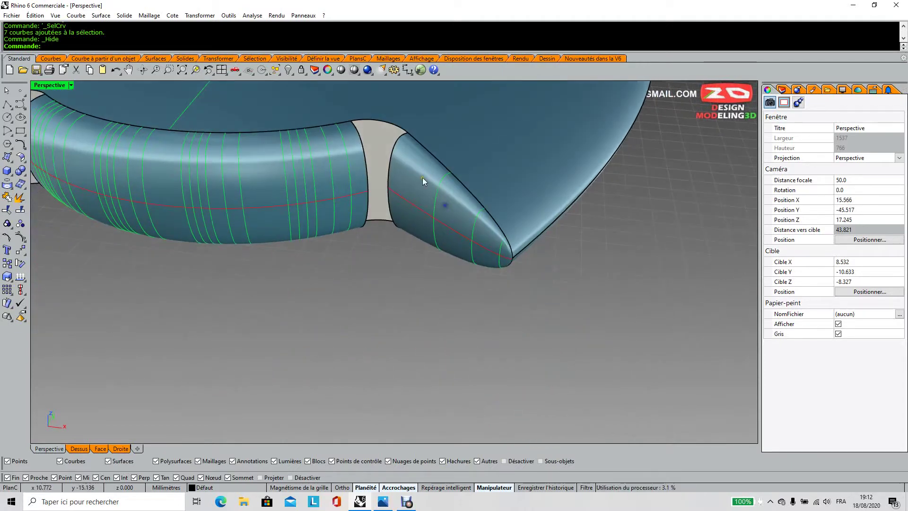
pyautogui.scroll(3, 357, 217)
pyautogui.scroll(-3, 357, 215)
pyautogui.scroll(-2, 364, 225)
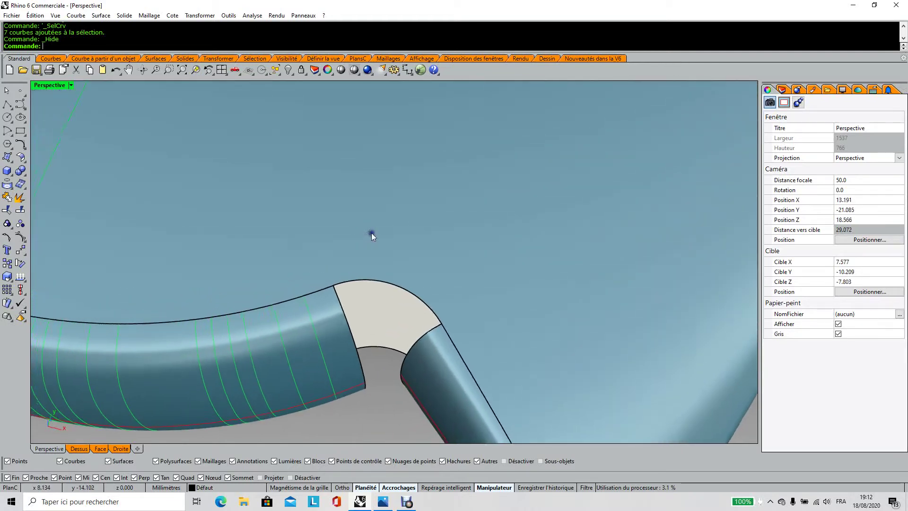
pyautogui.moveTo(371, 232)
pyautogui.mouseDown(button='right')
pyautogui.moveTo(398, 279)
pyautogui.moveTo(414, 351)
pyautogui.mouseUp(button='right')
pyautogui.scroll(2, 414, 352)
pyautogui.scroll(2, 413, 354)
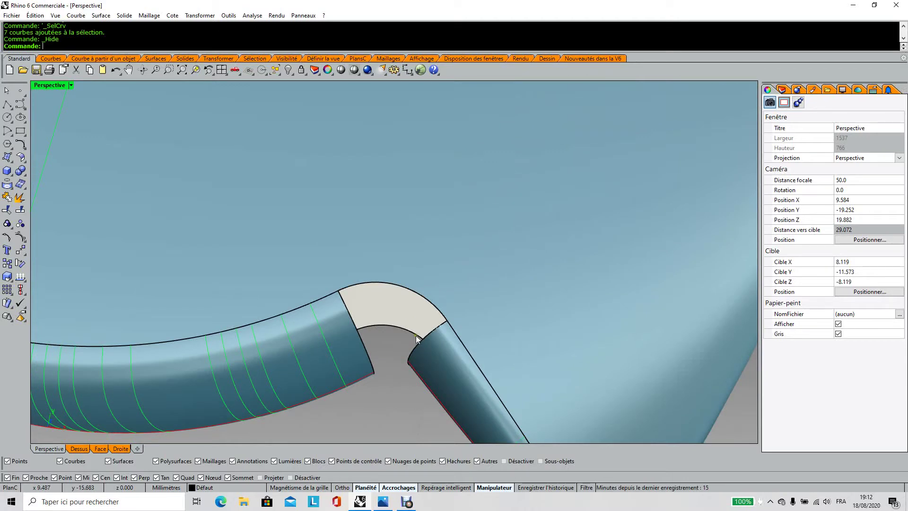
pyautogui.scroll(-2, 370, 282)
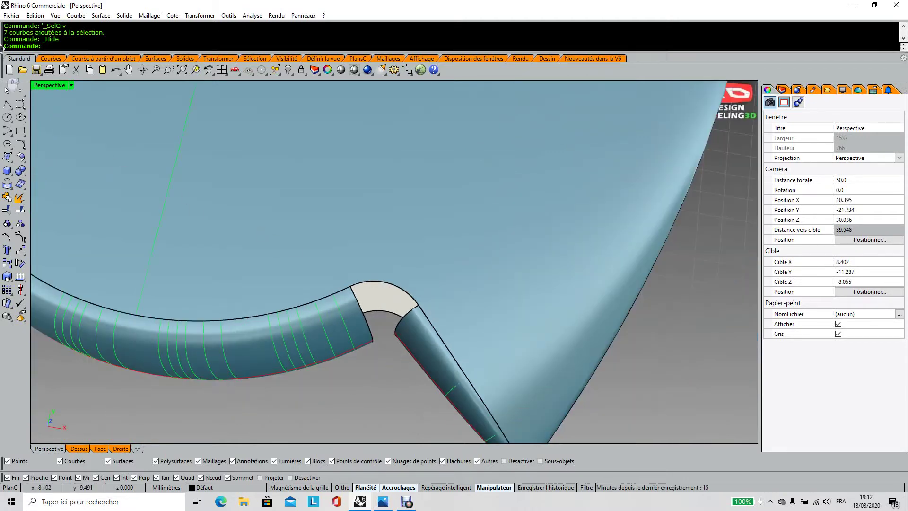
pyautogui.doubleClick(54, 87)
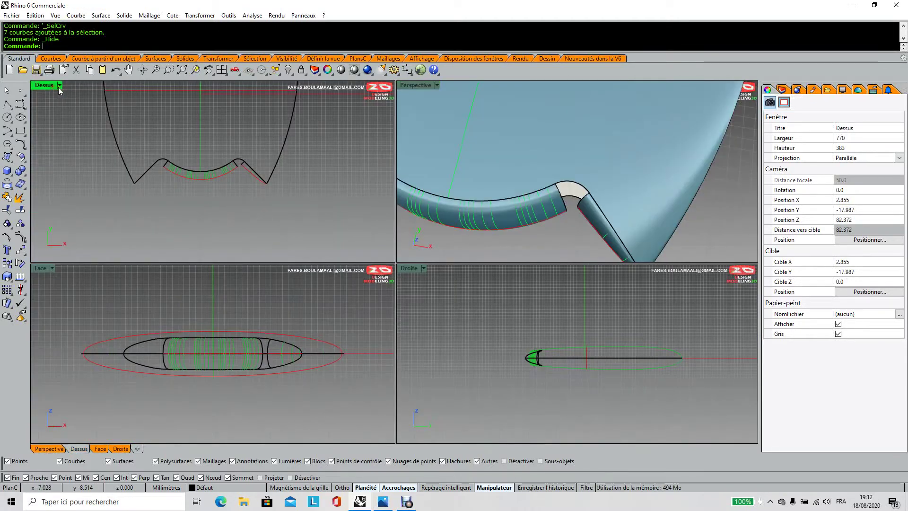
# - In a maximized Top view, draw two Ortho vertical polylines down from the arch ends
pyautogui.doubleClick(49, 85)
pyautogui.scroll(2, 437, 222)
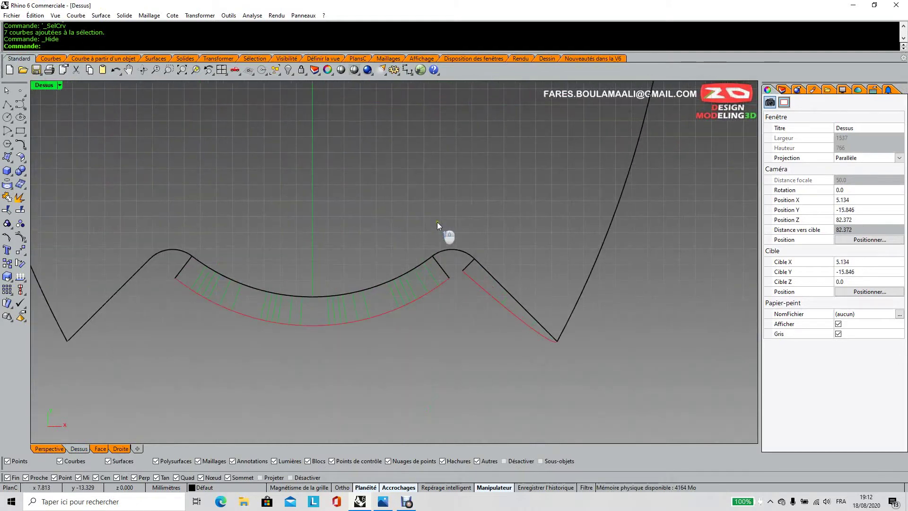
pyautogui.scroll(1, 308, 223)
pyautogui.scroll(1, 381, 220)
pyautogui.click(7, 105)
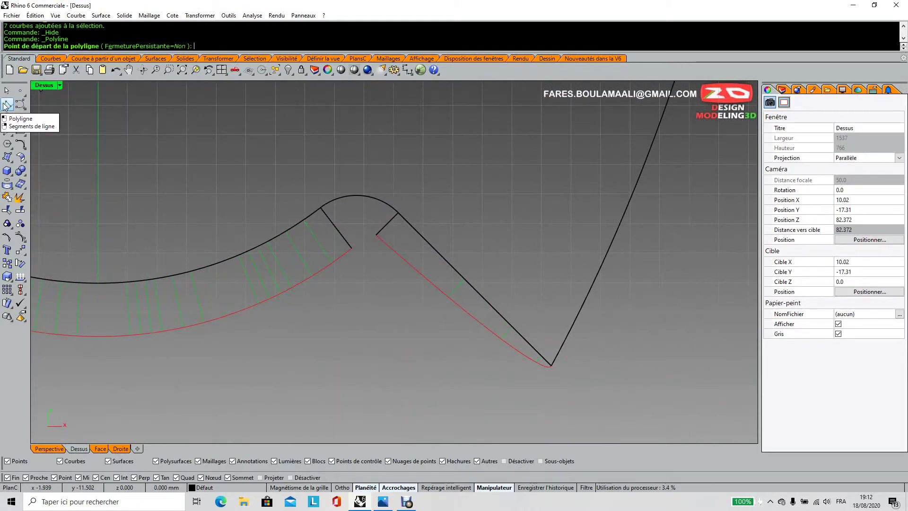
pyautogui.click(323, 211)
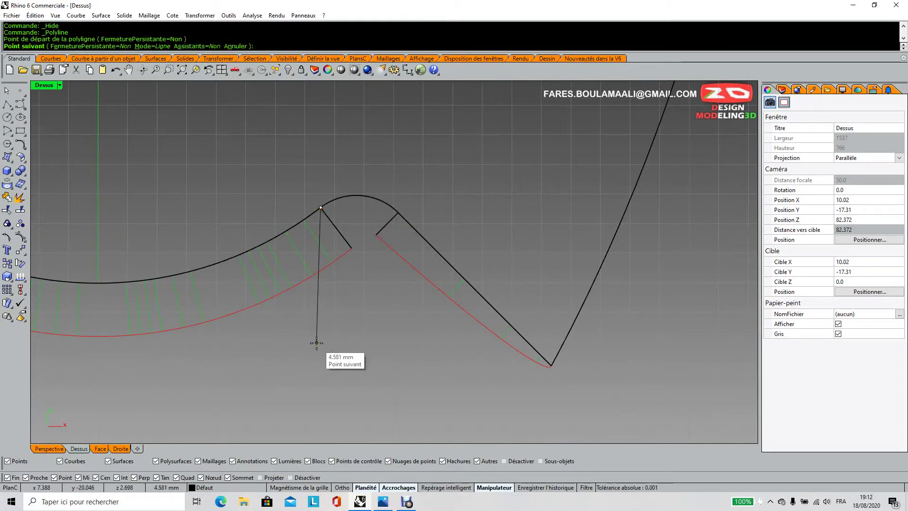
pyautogui.click(342, 487)
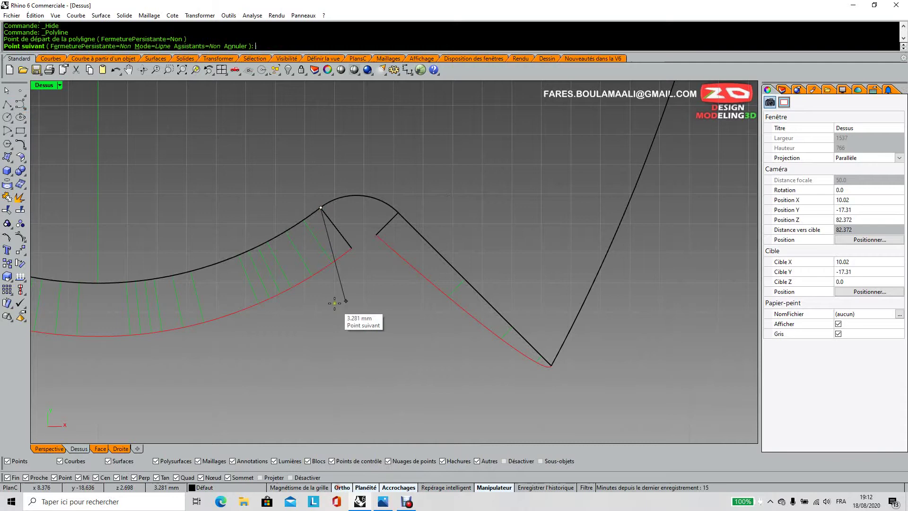
pyautogui.click(313, 349)
pyautogui.press('Return')
pyautogui.press('Return')
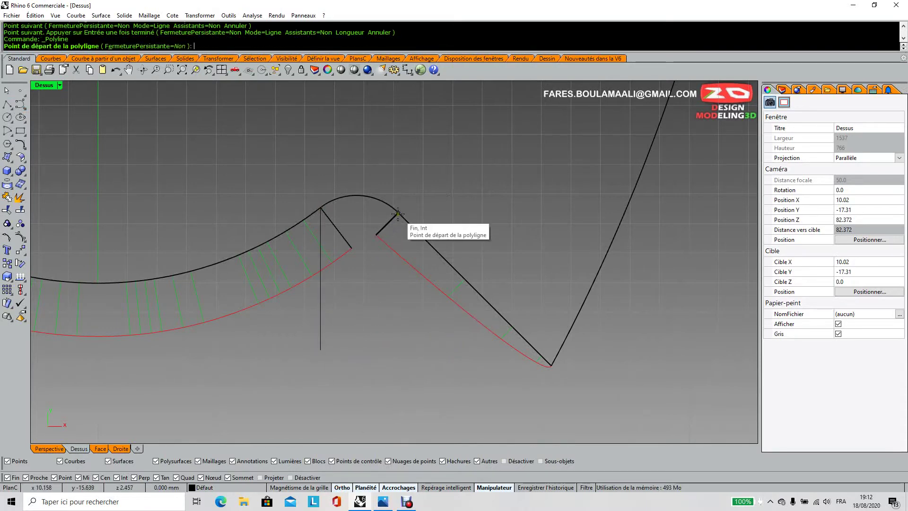
pyautogui.click(398, 214)
pyautogui.click(397, 359)
pyautogui.press('Return')
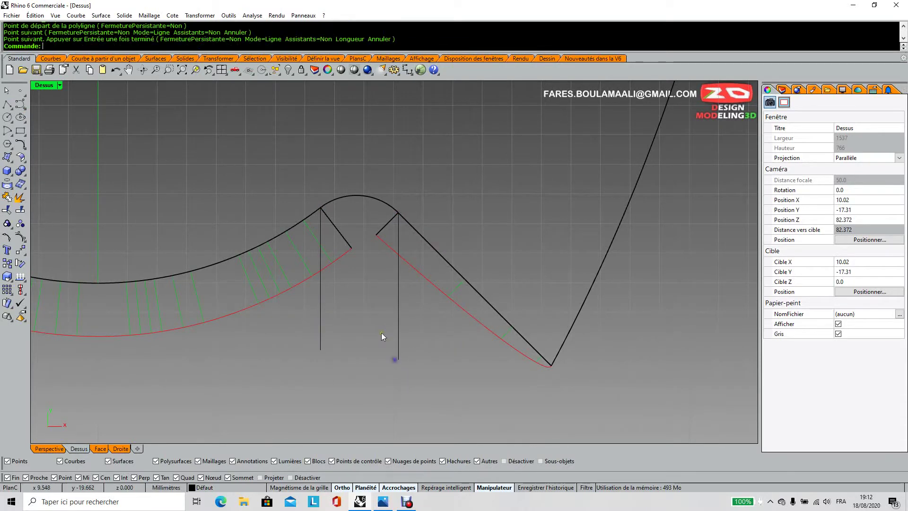
# - Trim away the left and right slanted pieces using the two vertical lines as cutters
pyautogui.click(7, 209)
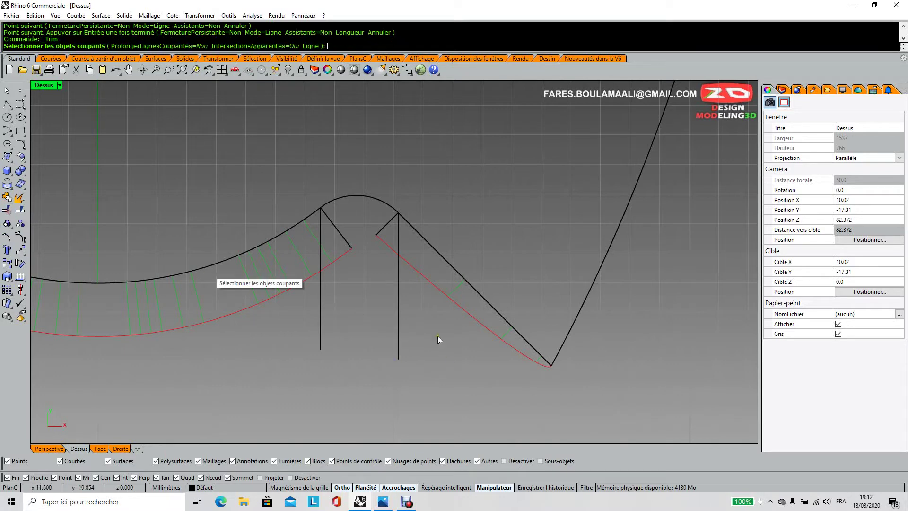
pyautogui.moveTo(411, 330); pyautogui.dragTo(306, 368)
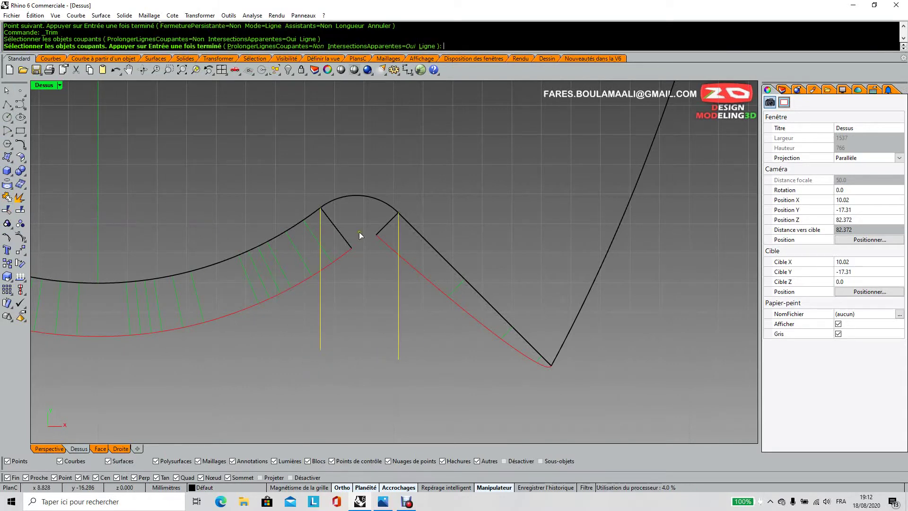
pyautogui.press('Return')
pyautogui.click(342, 245)
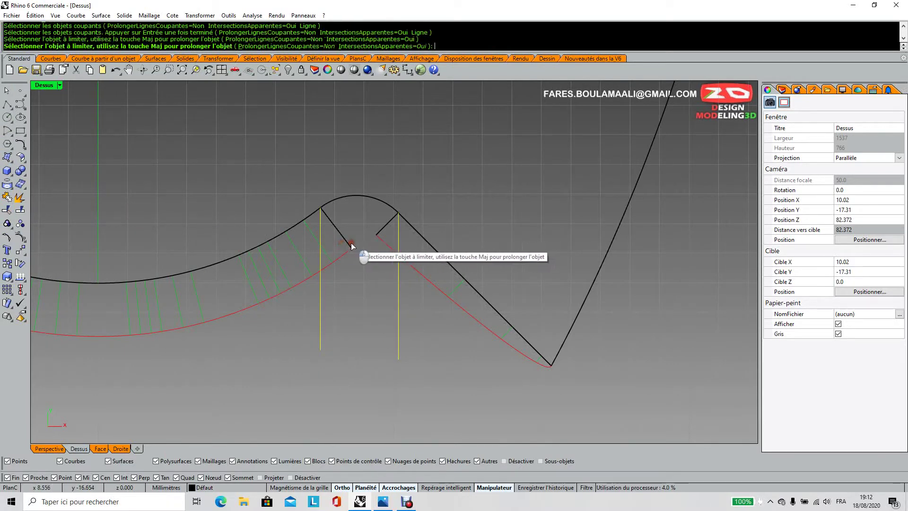
pyautogui.click(378, 235)
pyautogui.press('Return')
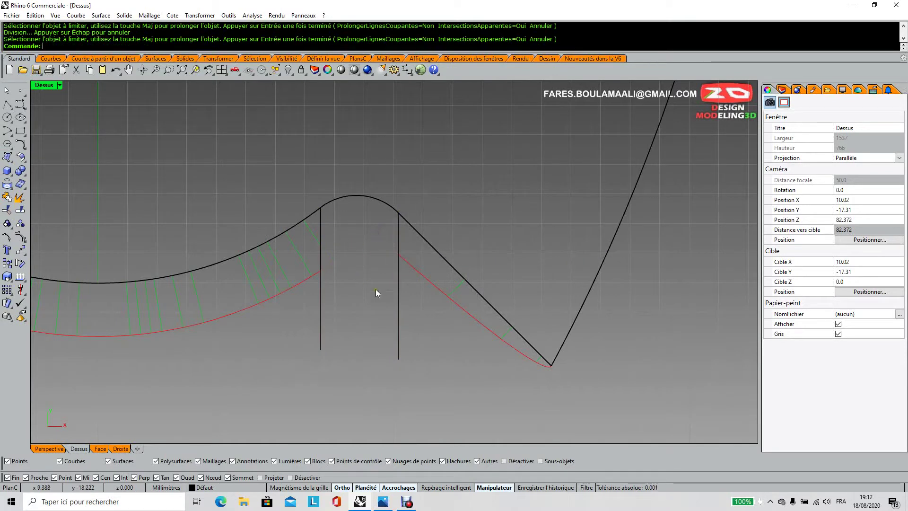
# - Delete the leftover lower line segments and restore the four-viewport layout
pyautogui.moveTo(416, 340); pyautogui.dragTo(270, 380)
pyautogui.press('Delete')
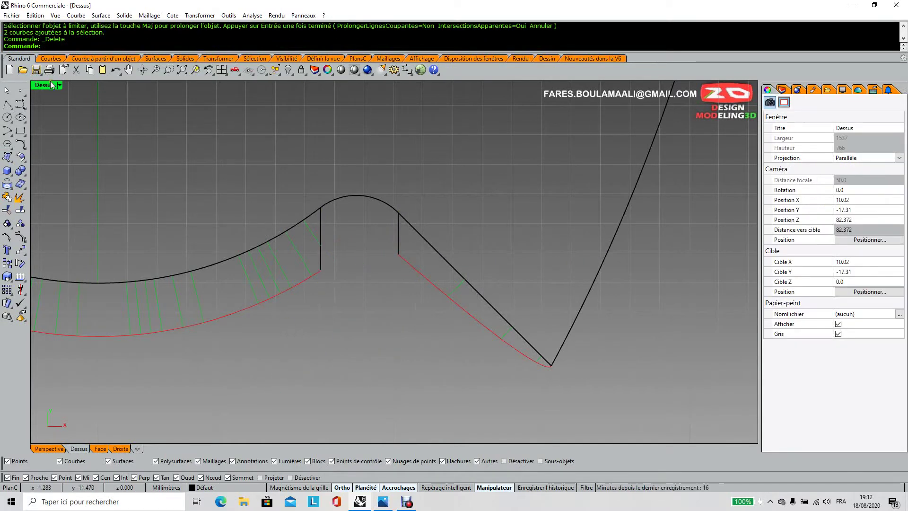
pyautogui.doubleClick(49, 87)
# - Maximize the Perspective view on the notch arch and start the Blend Curve command
pyautogui.click(423, 86)
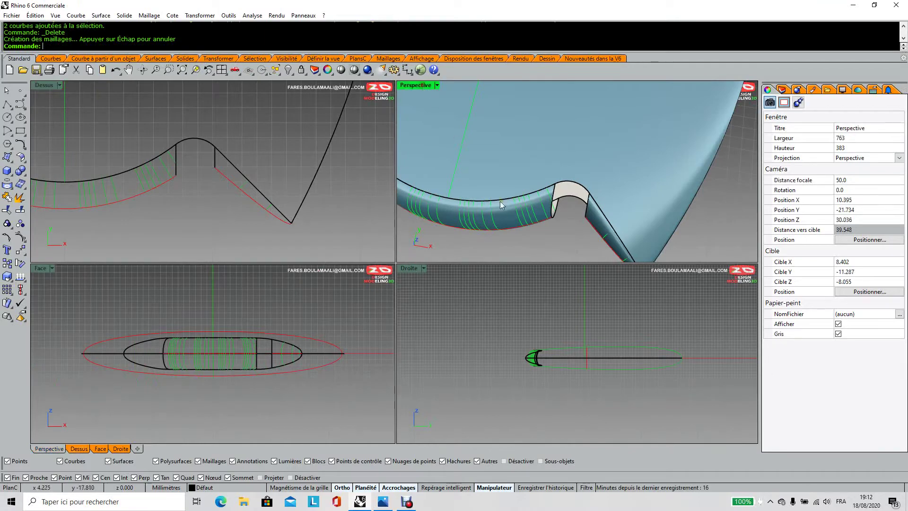
pyautogui.doubleClick(416, 87)
pyautogui.moveTo(415, 83)
pyautogui.mouseDown(button='right')
pyautogui.moveTo(332, 314)
pyautogui.moveTo(491, 279)
pyautogui.moveTo(467, 289)
pyautogui.mouseUp(button='right')
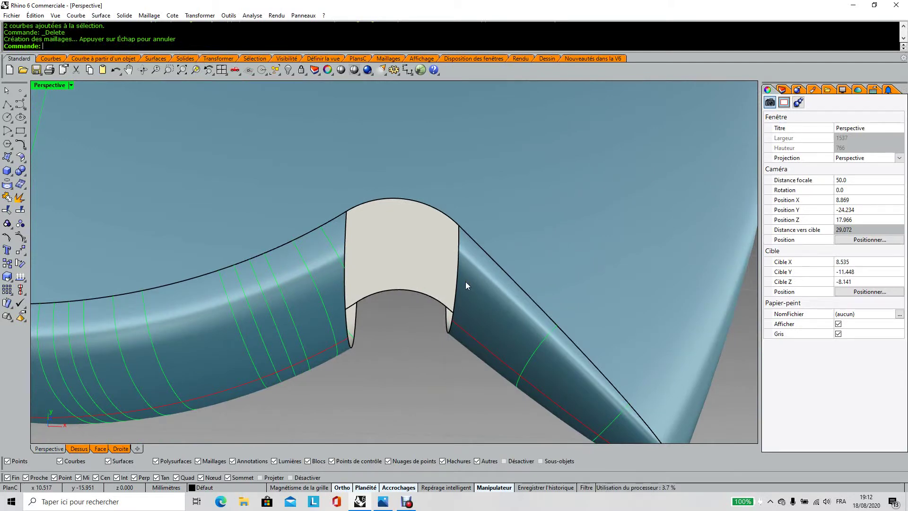
pyautogui.moveTo(423, 284); pyautogui.dragTo(474, 255, button='right')
pyautogui.scroll(-3, 474, 255)
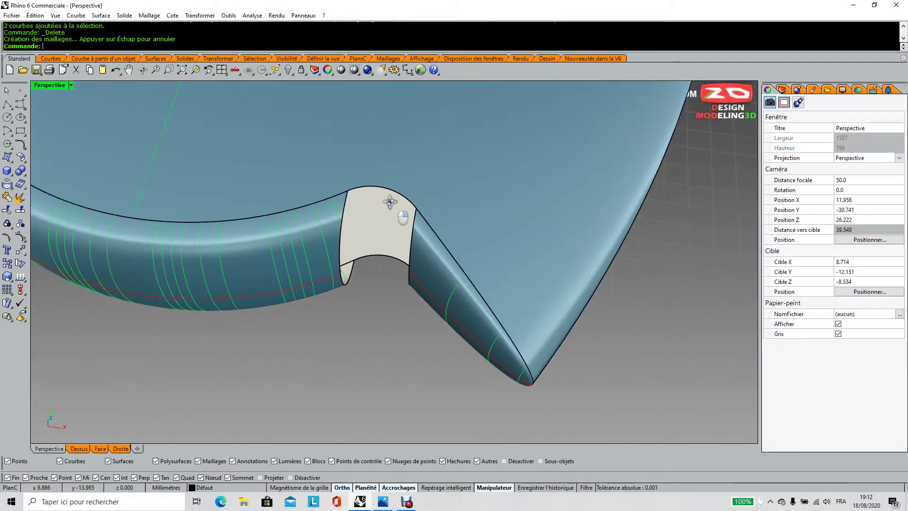
pyautogui.scroll(4, 389, 213)
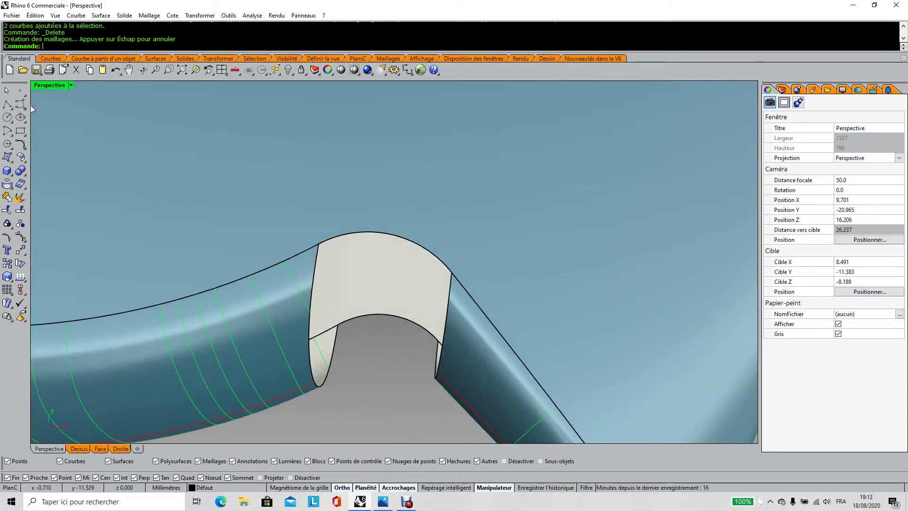
pyautogui.click(54, 58)
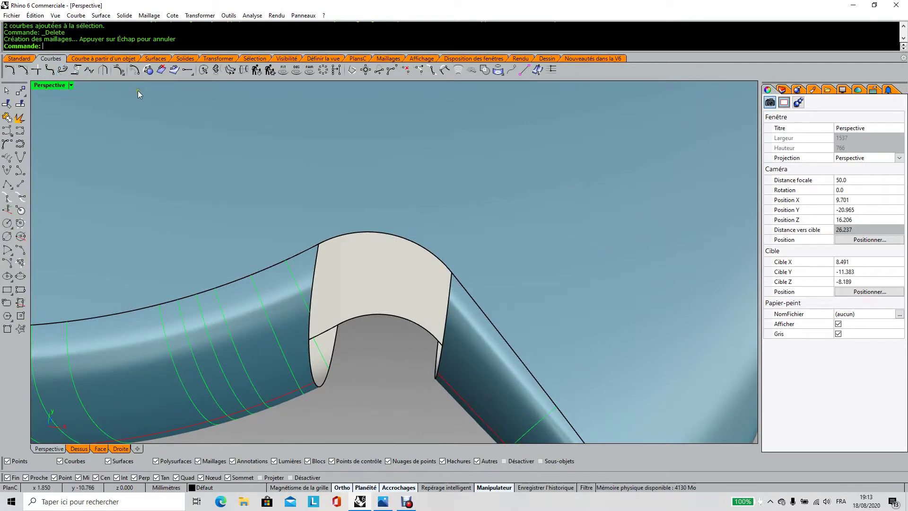
pyautogui.click(67, 69)
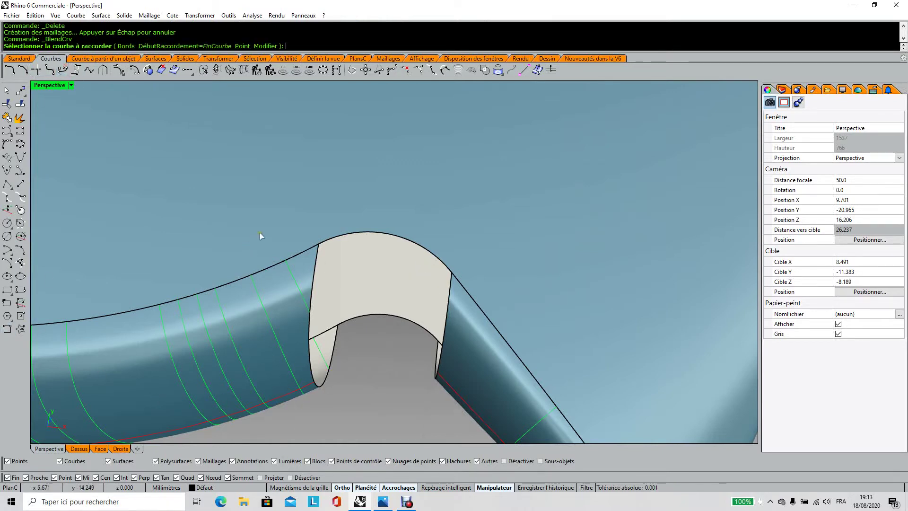
# - Blend the top surface edges on either side of the arch with curvature continuity
pyautogui.click(310, 247)
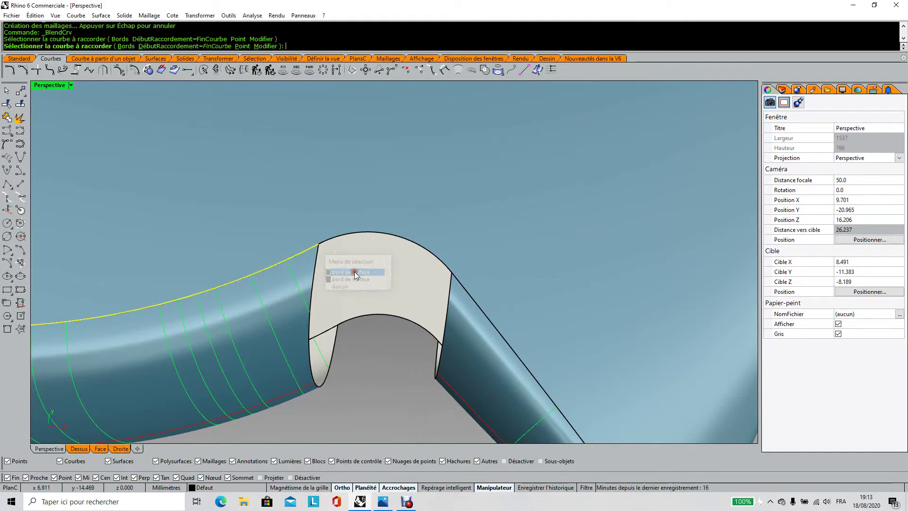
pyautogui.click(354, 271)
pyautogui.click(467, 291)
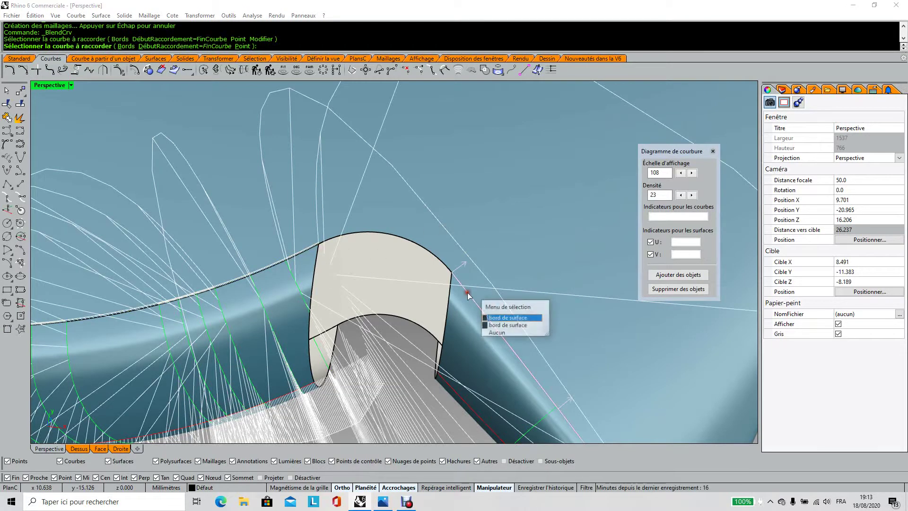
pyautogui.click(505, 317)
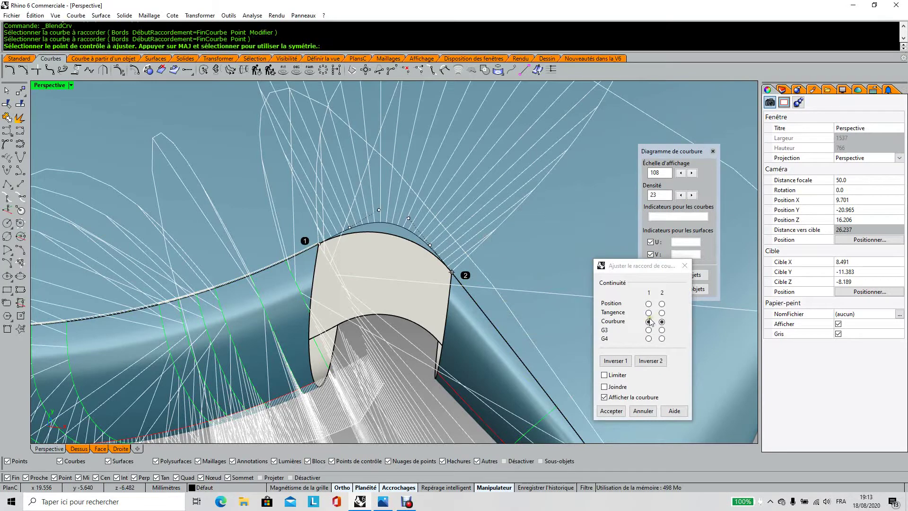
pyautogui.click(660, 322)
pyautogui.click(661, 325)
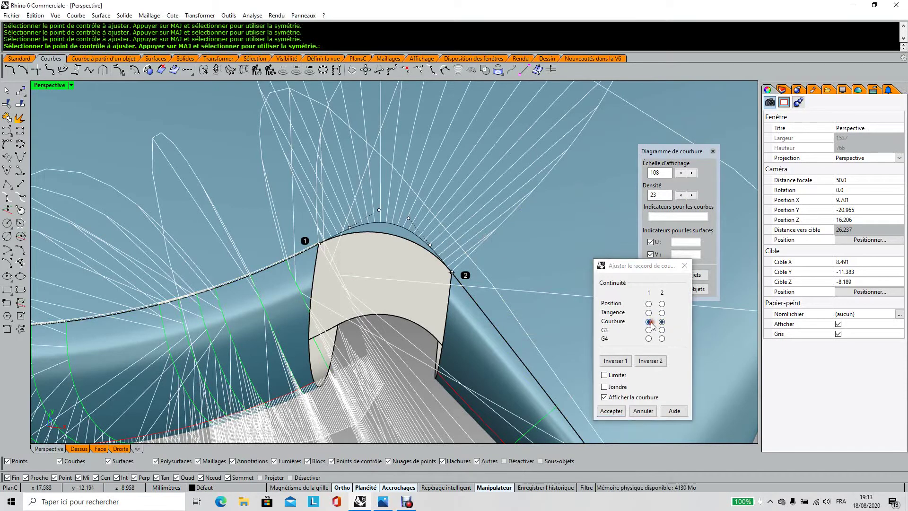
pyautogui.click(603, 411)
pyautogui.scroll(-3, 555, 382)
pyautogui.moveTo(555, 382)
pyautogui.mouseDown(button='right')
pyautogui.moveTo(492, 345)
pyautogui.moveTo(435, 239)
pyautogui.moveTo(438, 322)
pyautogui.moveTo(420, 134)
pyautogui.mouseUp(button='right')
pyautogui.scroll(3, 421, 134)
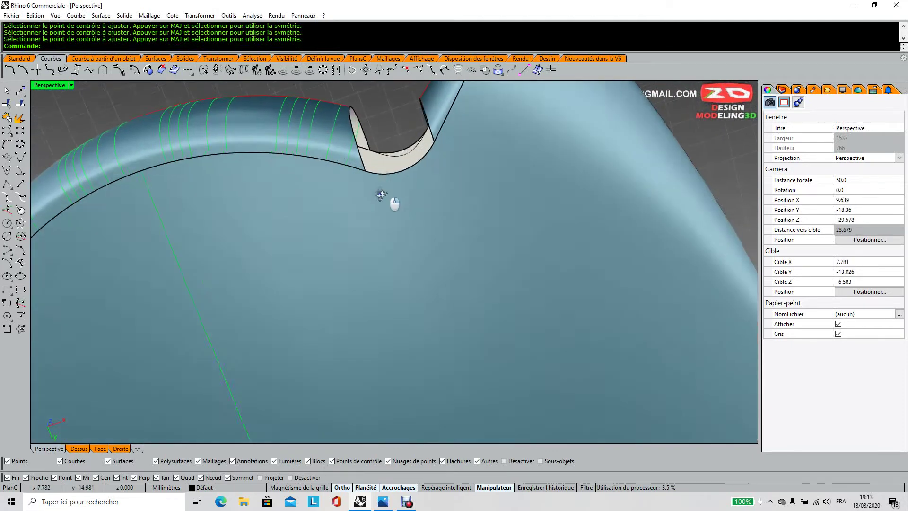
pyautogui.scroll(3, 415, 129)
# - Add a second curvature-continuous blend curve across the notch's underside edges
pyautogui.rightClick(415, 128)
pyautogui.click(455, 91)
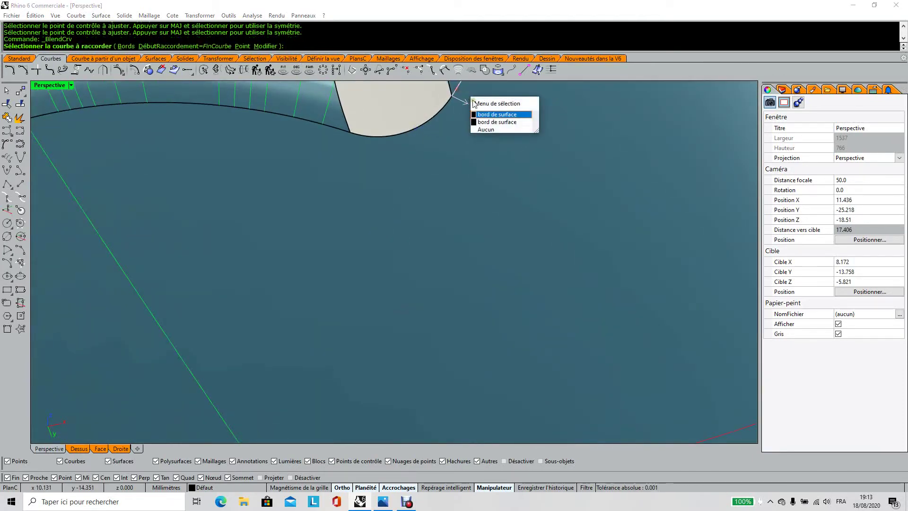
pyautogui.click(486, 115)
pyautogui.click(337, 132)
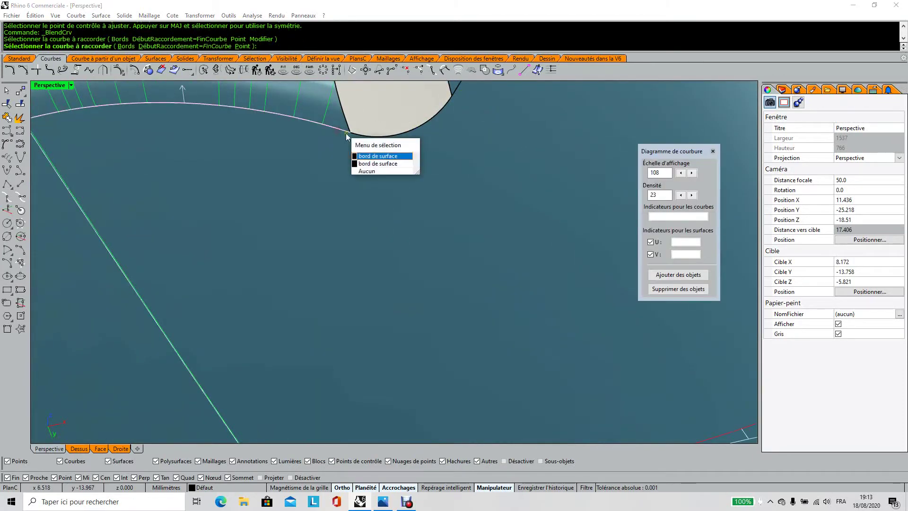
pyautogui.click(380, 156)
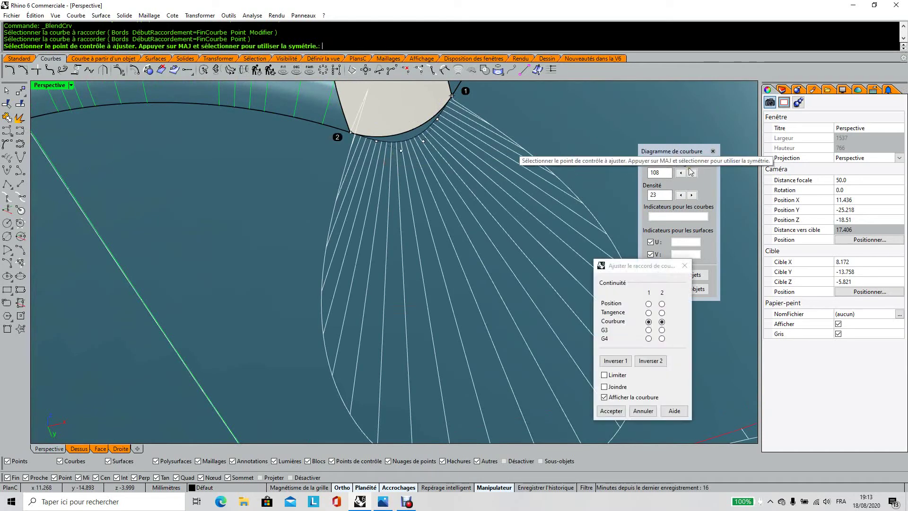
pyautogui.click(649, 322)
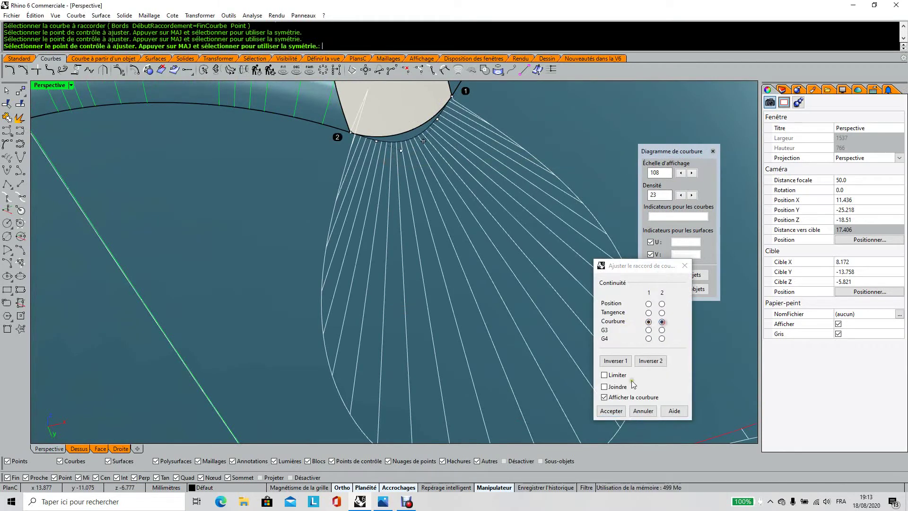
pyautogui.click(611, 410)
pyautogui.moveTo(453, 246); pyautogui.dragTo(391, 235, button='right')
pyautogui.scroll(-3, 391, 235)
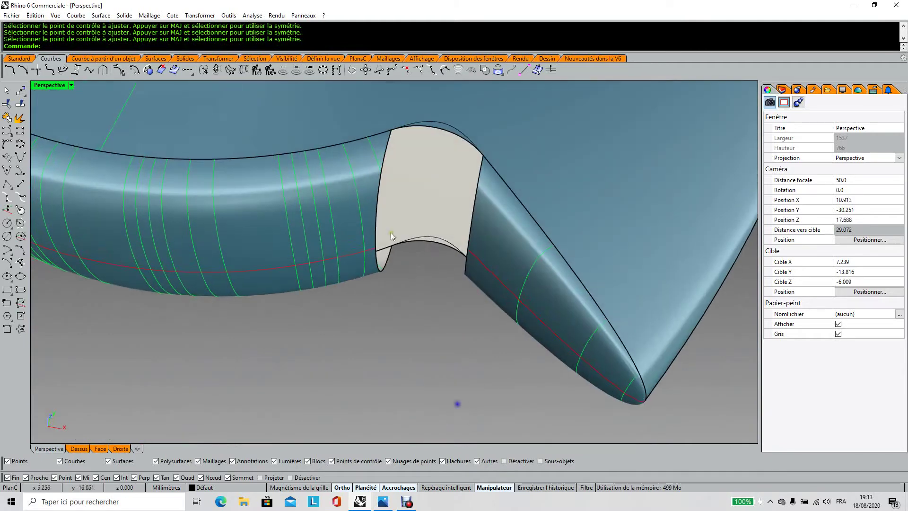
# - Trim the top and lower arcs back at the notch using the blend curves as cutters
pyautogui.click(10, 132)
pyautogui.scroll(3, 451, 118)
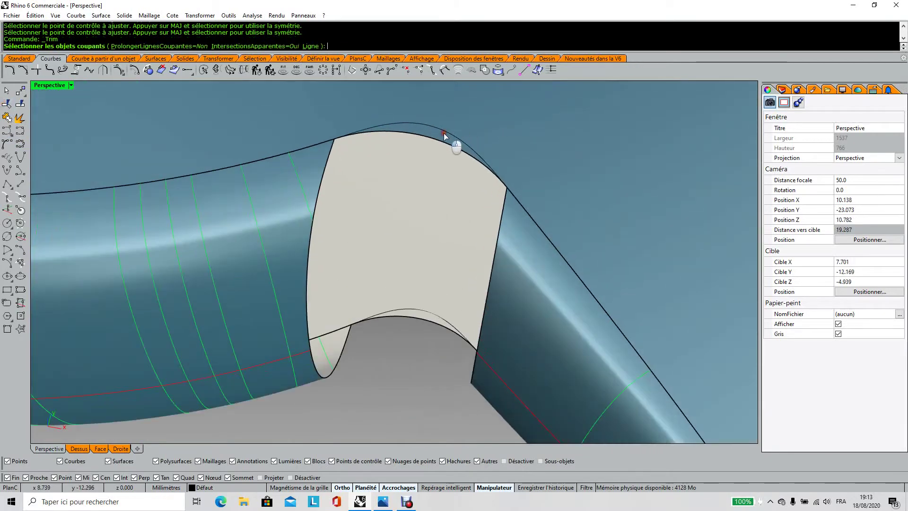
pyautogui.click(446, 137)
pyautogui.click(471, 158)
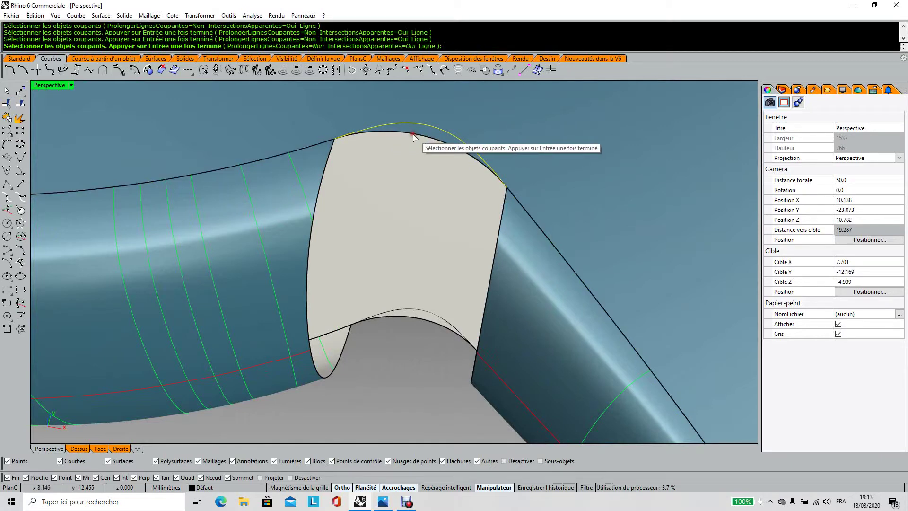
pyautogui.press('Return')
pyautogui.click(433, 145)
pyautogui.press('Return')
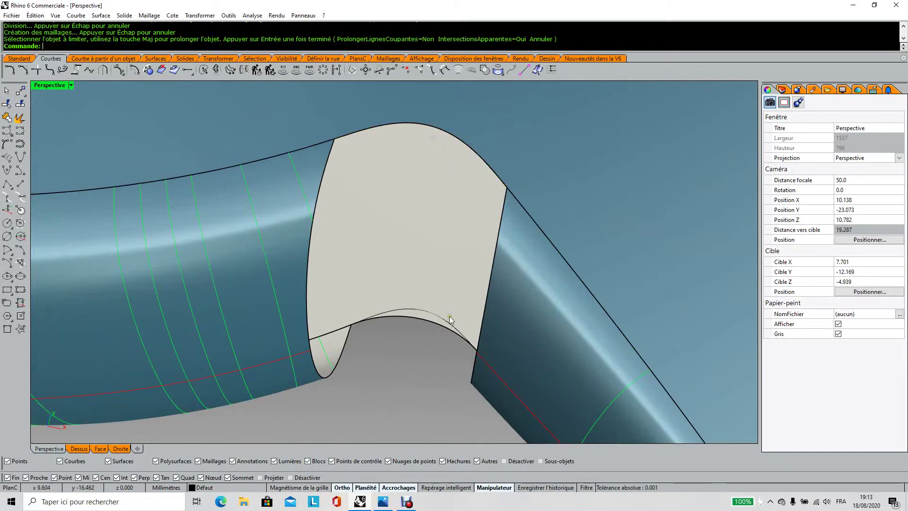
pyautogui.click(436, 320)
pyautogui.click(447, 339)
pyautogui.press('Return')
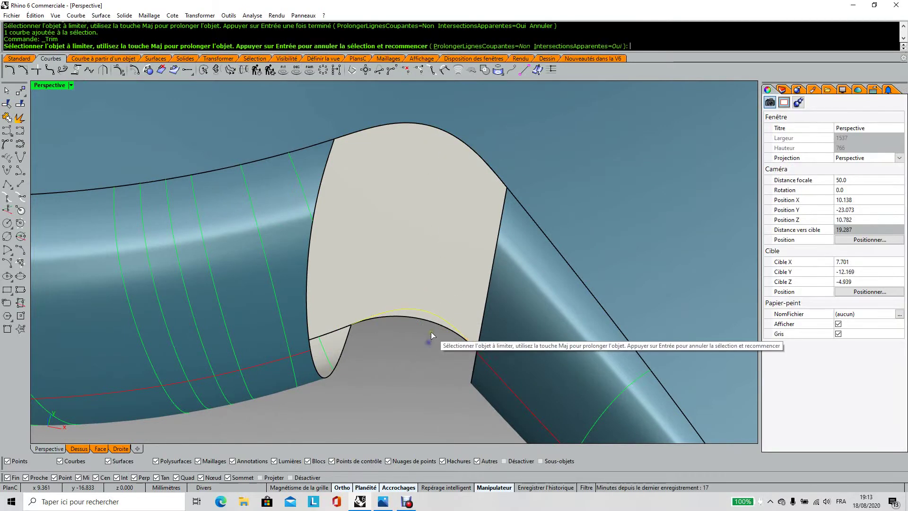
pyautogui.click(430, 320)
pyautogui.press('Return')
# - Zoom out and window-select the entire key-fob body
pyautogui.moveTo(430, 321)
pyautogui.mouseDown(button='right')
pyautogui.moveTo(423, 316)
pyautogui.moveTo(450, 271)
pyautogui.mouseUp(button='right')
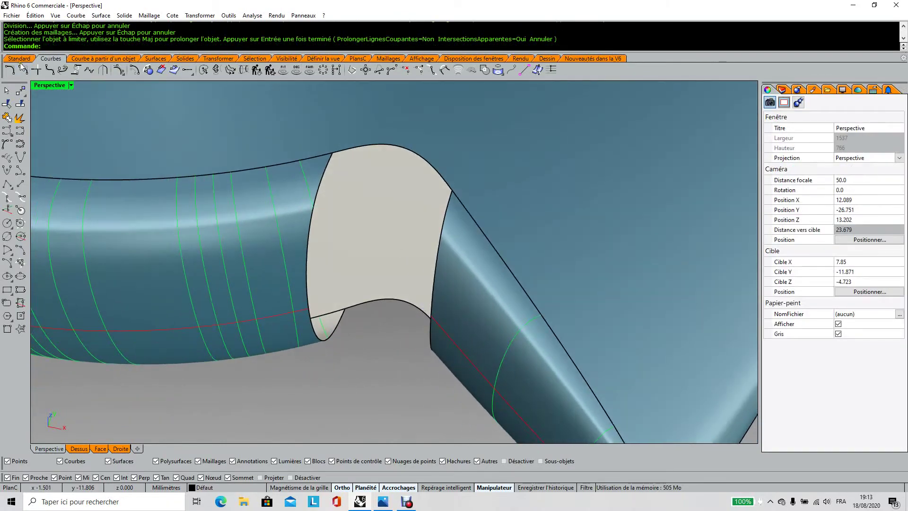
pyautogui.scroll(-5, 450, 271)
pyautogui.moveTo(430, 271); pyautogui.dragTo(415, 297, button='right')
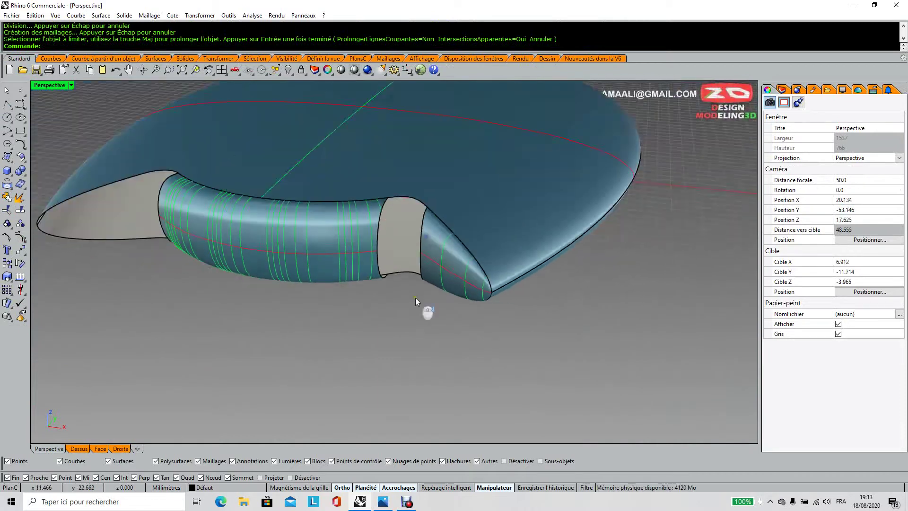
pyautogui.moveTo(608, 389); pyautogui.dragTo(325, 150)
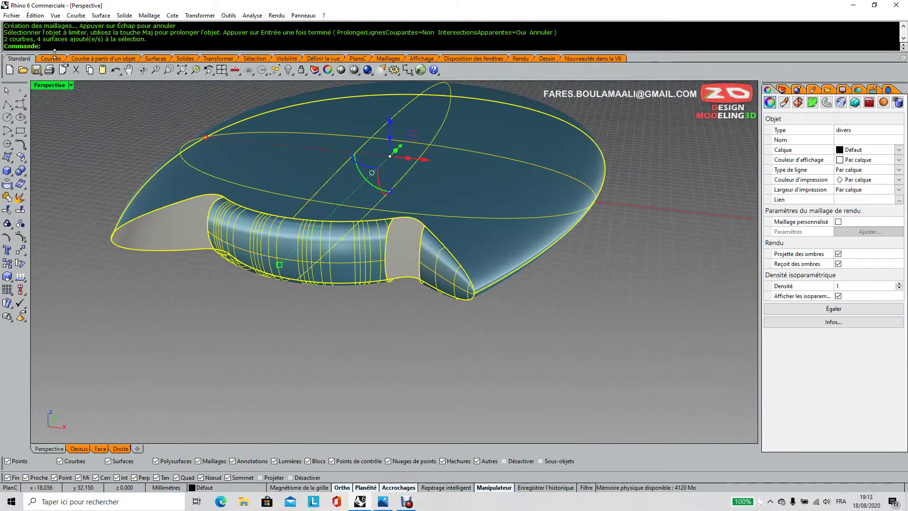
pyautogui.click(155, 58)
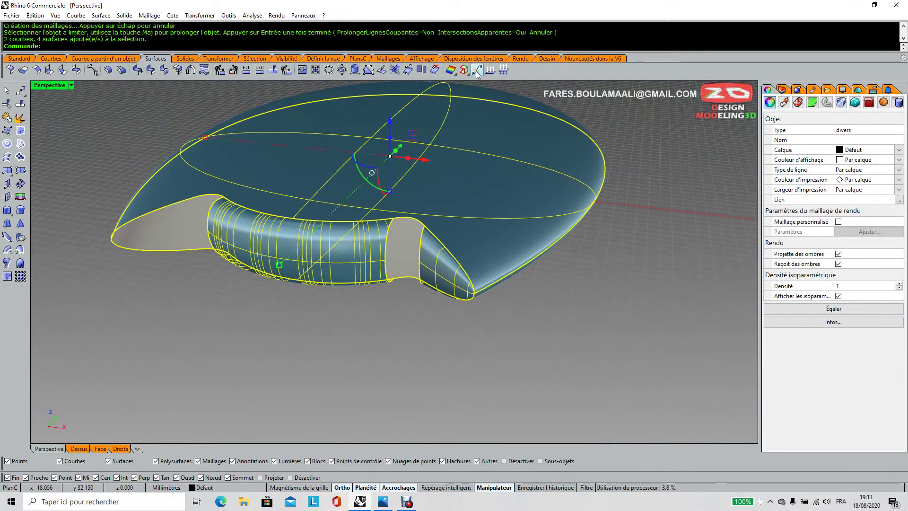
# - Turn on zebra stripes for the selected body surfaces and clear the selection
pyautogui.click(484, 88)
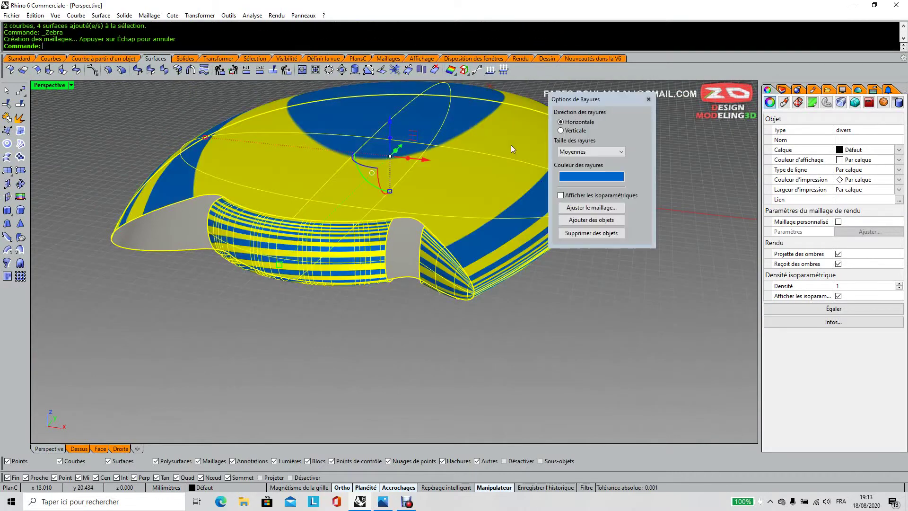
pyautogui.press('Escape')
pyautogui.scroll(5, 406, 260)
pyautogui.scroll(3, 389, 203)
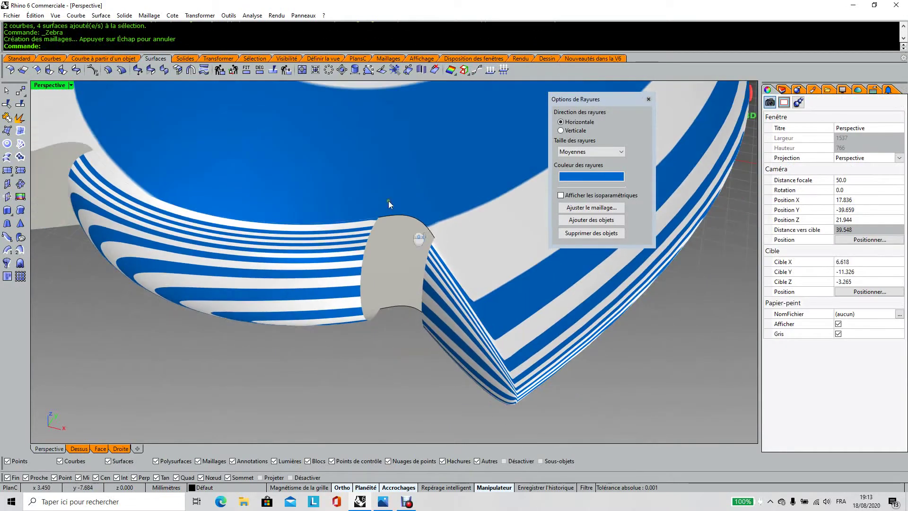
# - Hide all curves and enable isocurve display in the zebra analysis
pyautogui.click(247, 61)
pyautogui.click(317, 69)
pyautogui.middleClick(561, 321)
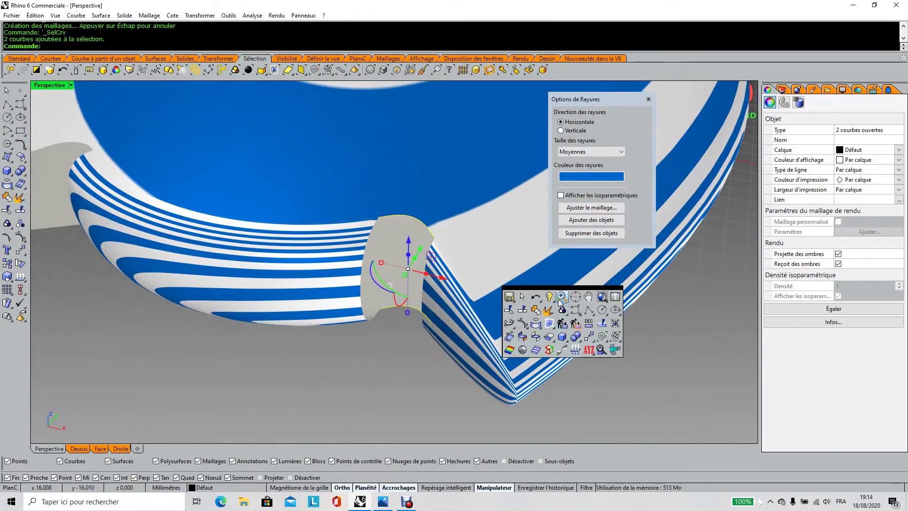
pyautogui.click(561, 297)
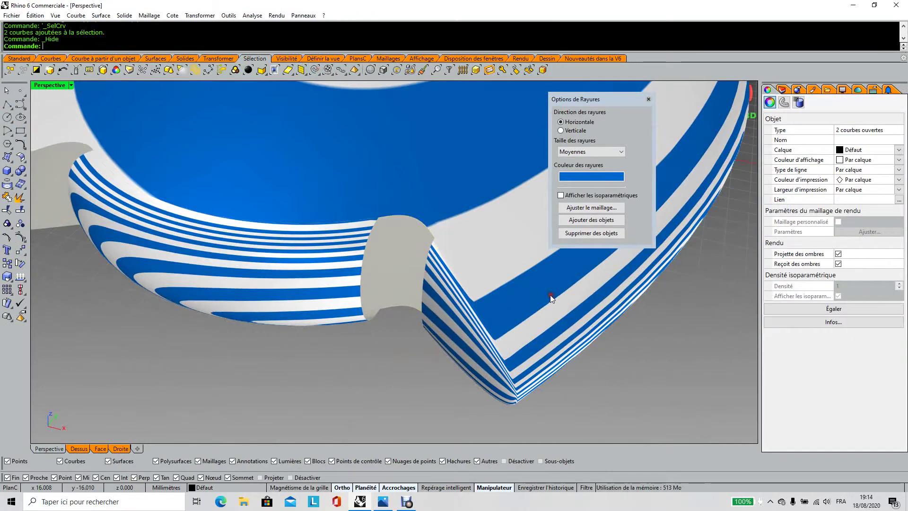
pyautogui.click(561, 195)
pyautogui.scroll(2, 447, 266)
pyautogui.scroll(2, 447, 266)
pyautogui.moveTo(447, 265)
pyautogui.mouseDown(button='right')
pyautogui.moveTo(402, 251)
pyautogui.moveTo(386, 300)
pyautogui.moveTo(198, 107)
pyautogui.mouseUp(button='right')
# - Undo the curve hiding, cancel the command, and undo then redo the trim
pyautogui.click(28, 59)
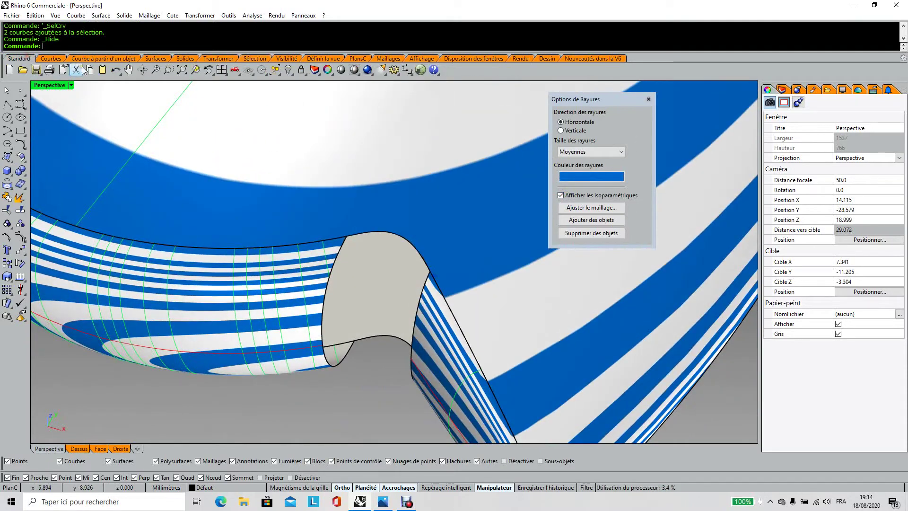
pyautogui.click(115, 70)
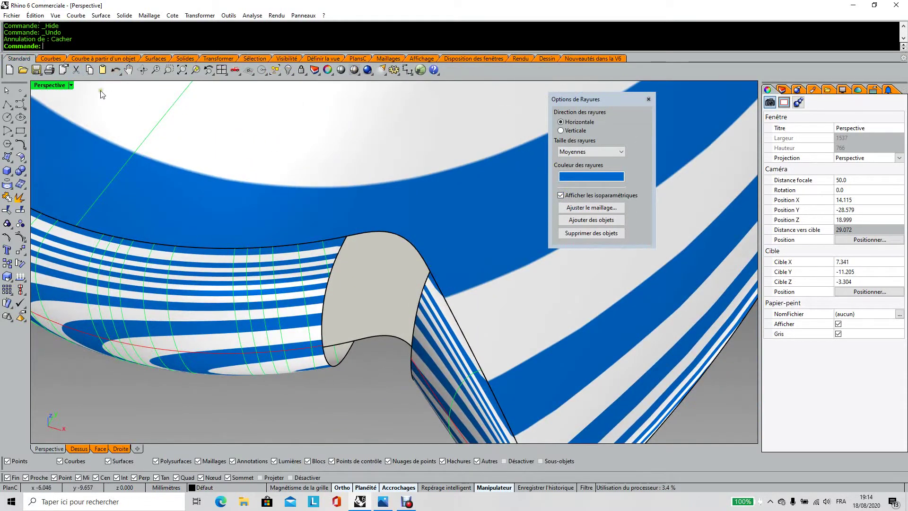
pyautogui.click(6, 90)
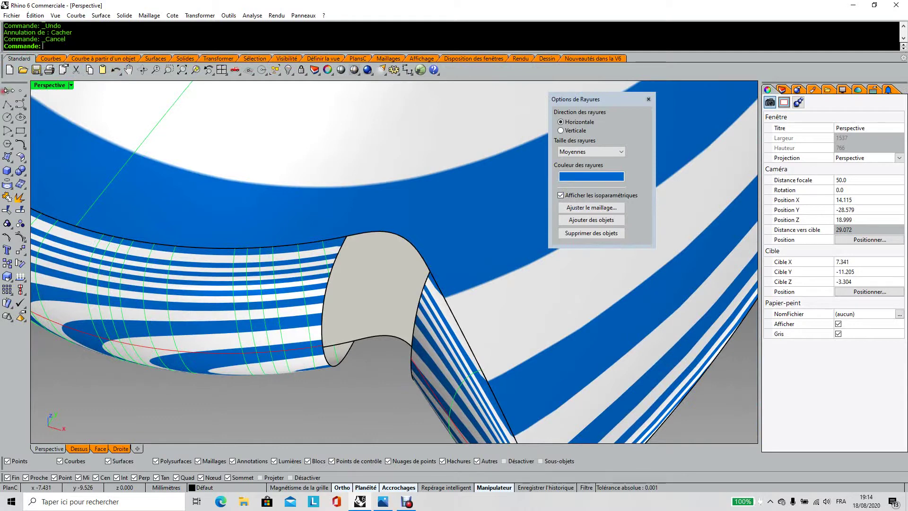
pyautogui.click(114, 71)
pyautogui.rightClick(113, 72)
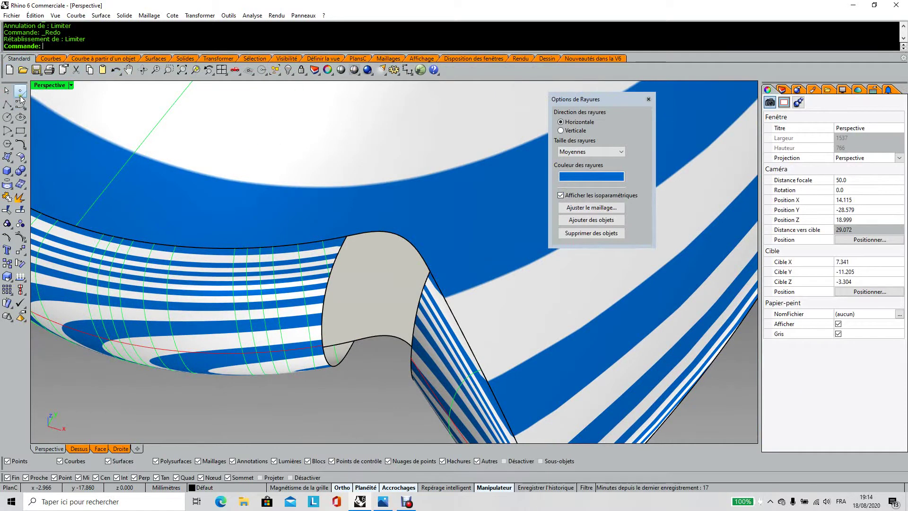
pyautogui.click(7, 170)
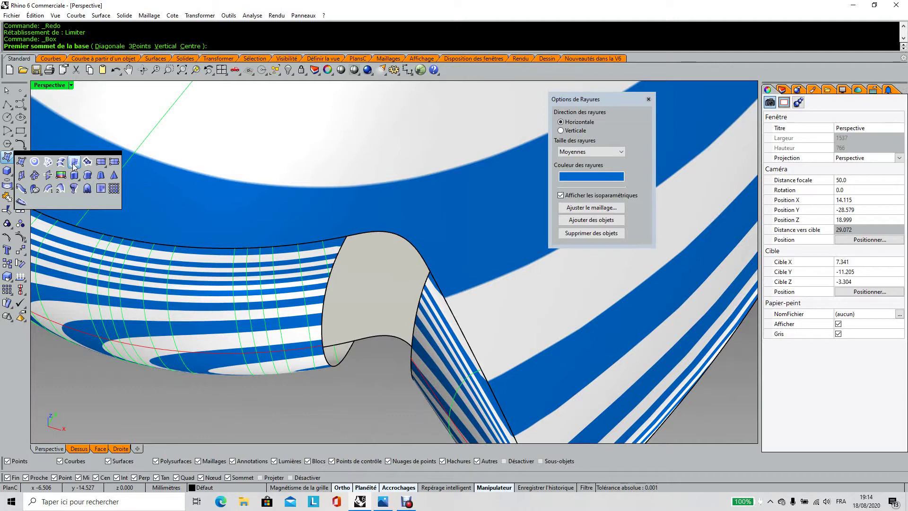
# - Run Blend Surface between the first and second open edges of the notch gap
pyautogui.click(25, 162)
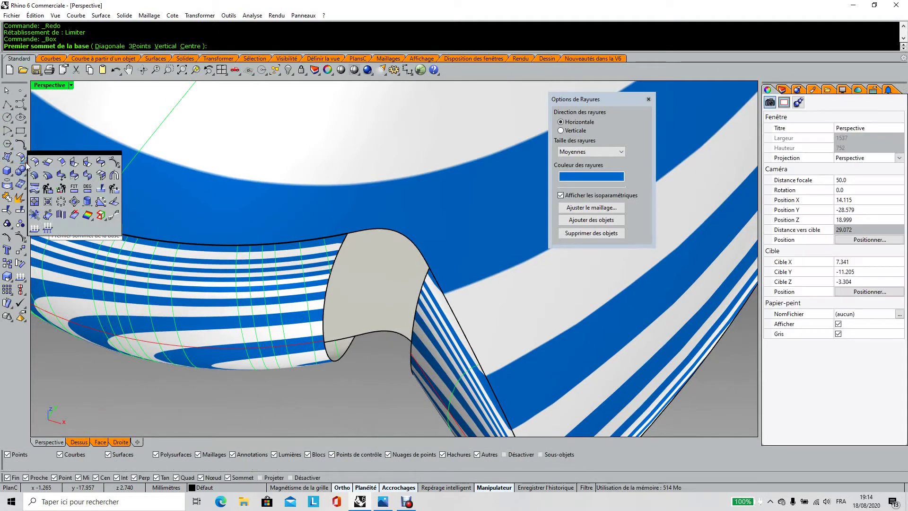
pyautogui.click(101, 163)
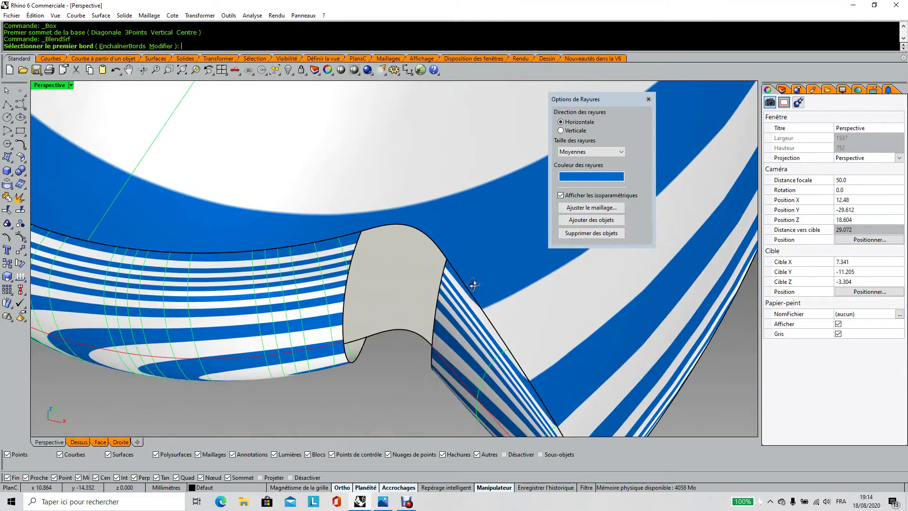
pyautogui.scroll(2, 472, 282)
pyautogui.scroll(2, 466, 279)
pyautogui.click(439, 262)
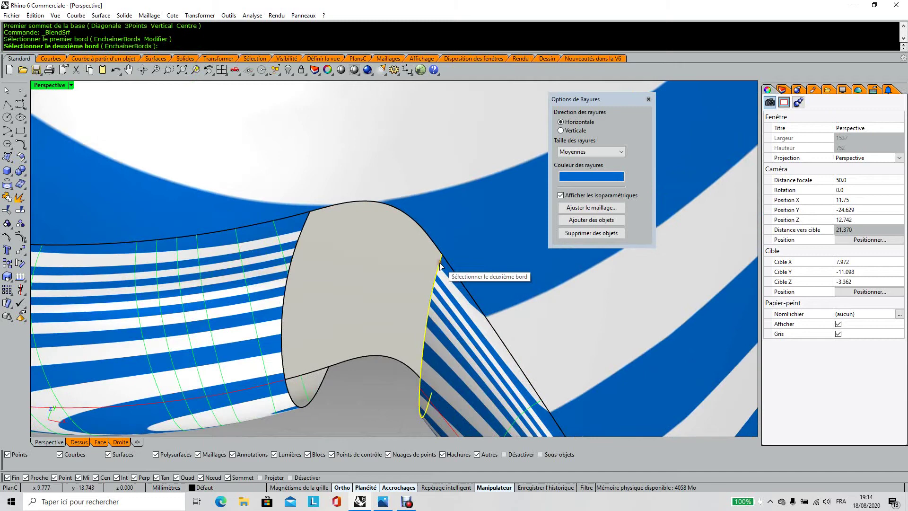
pyautogui.click(304, 220)
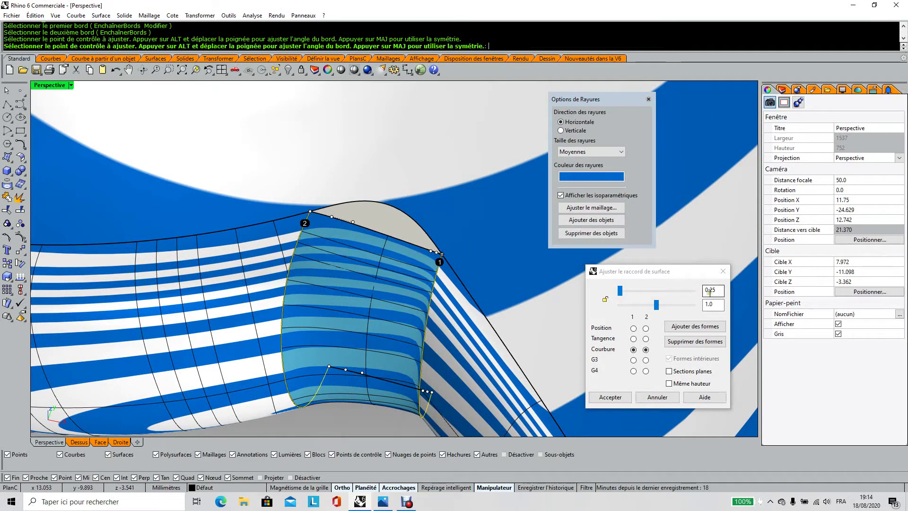
# - Set the first edge's bulge to 1.0 and zoom into the blend corner
pyautogui.moveTo(720, 290); pyautogui.dragTo(704, 289)
pyautogui.write('1')
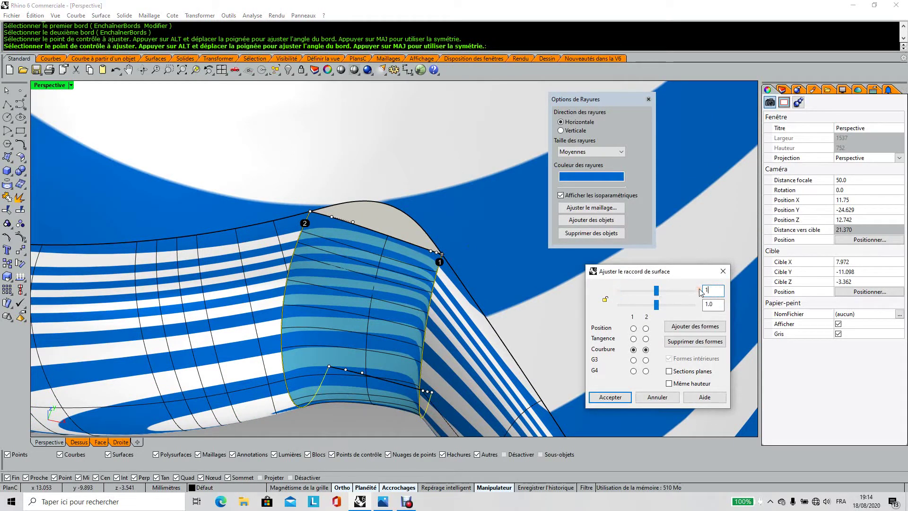
pyautogui.press('Return')
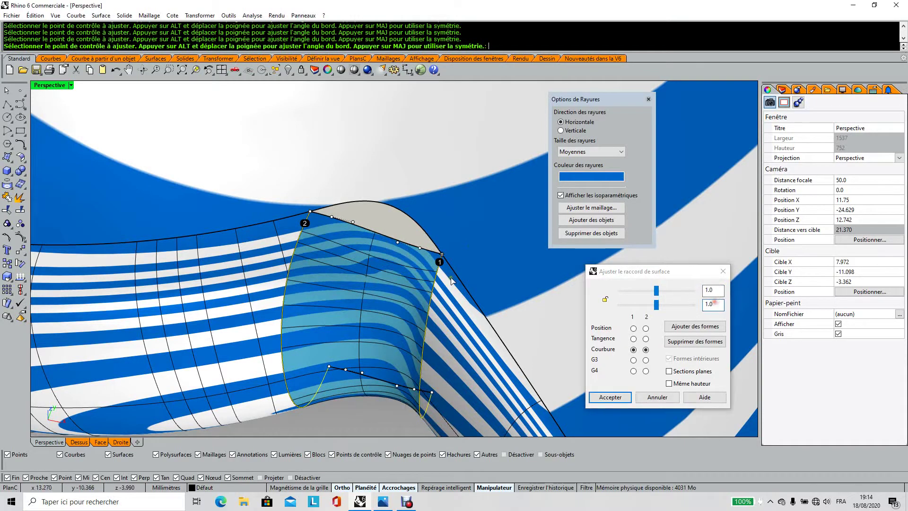
pyautogui.scroll(3, 323, 223)
pyautogui.scroll(1, 336, 280)
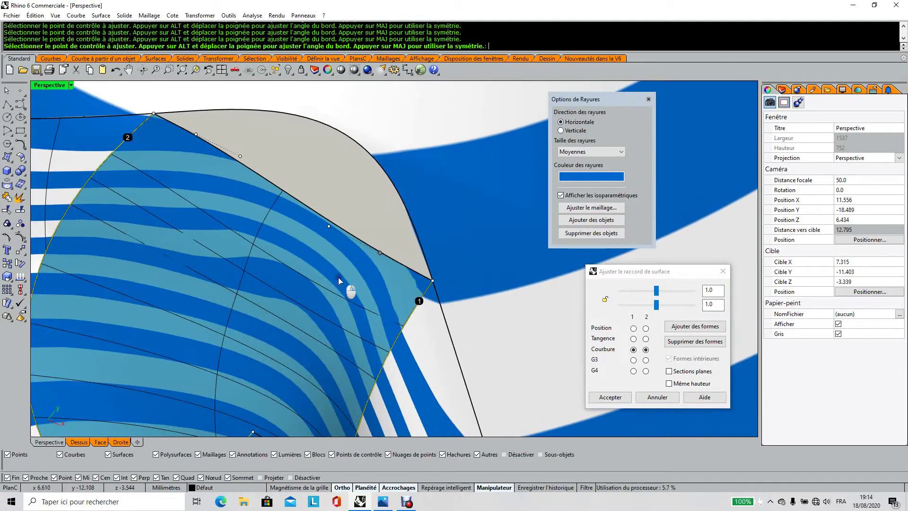
pyautogui.scroll(1, 339, 277)
pyautogui.scroll(1, 425, 218)
pyautogui.press('Down')
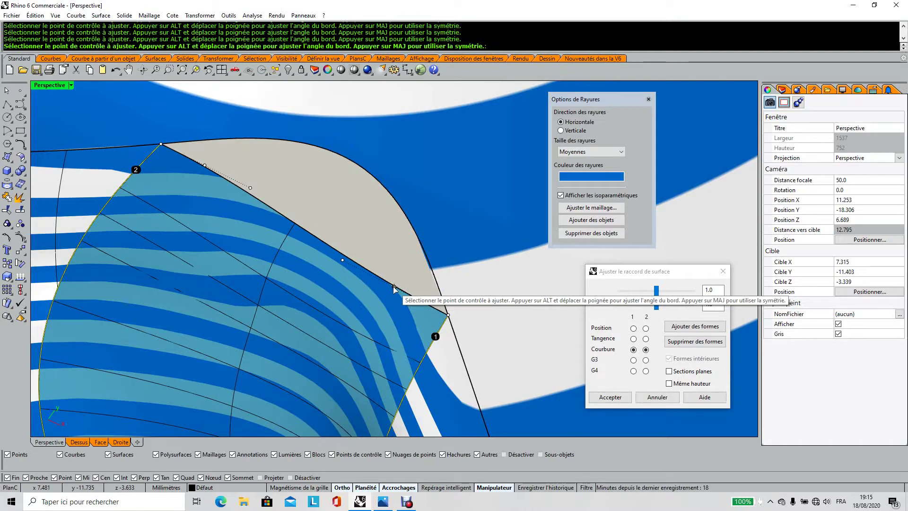
pyautogui.press('alt')
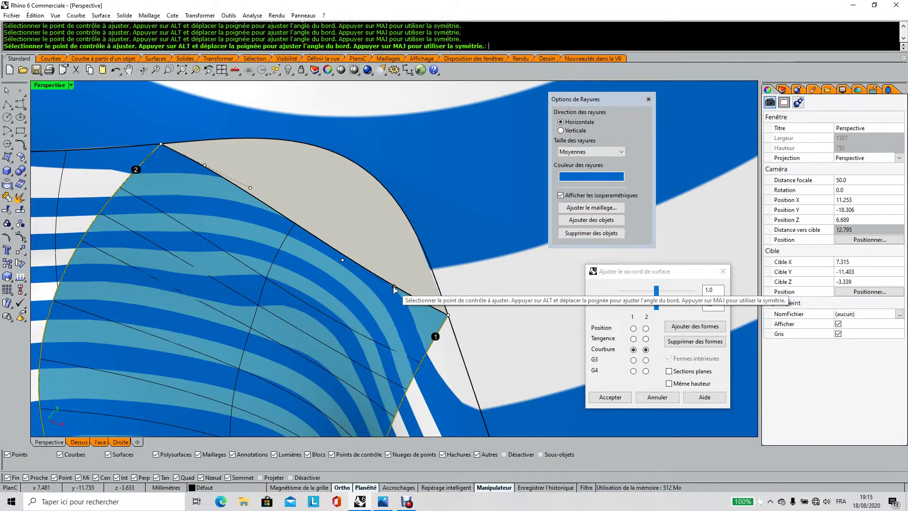
# - Drag the blend surface's edge handles to swell it into the notch gap, then orbit to inspect
pyautogui.click(393, 287)
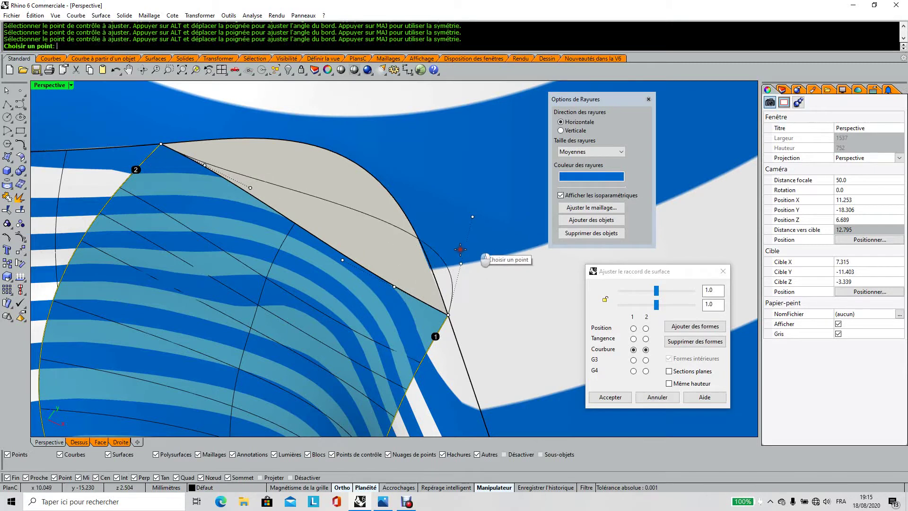
pyautogui.click(375, 268)
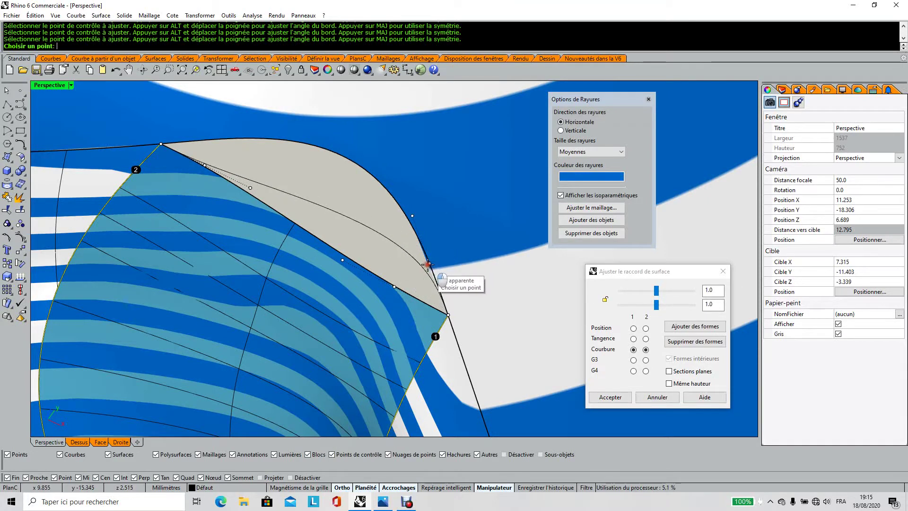
pyautogui.click(428, 264)
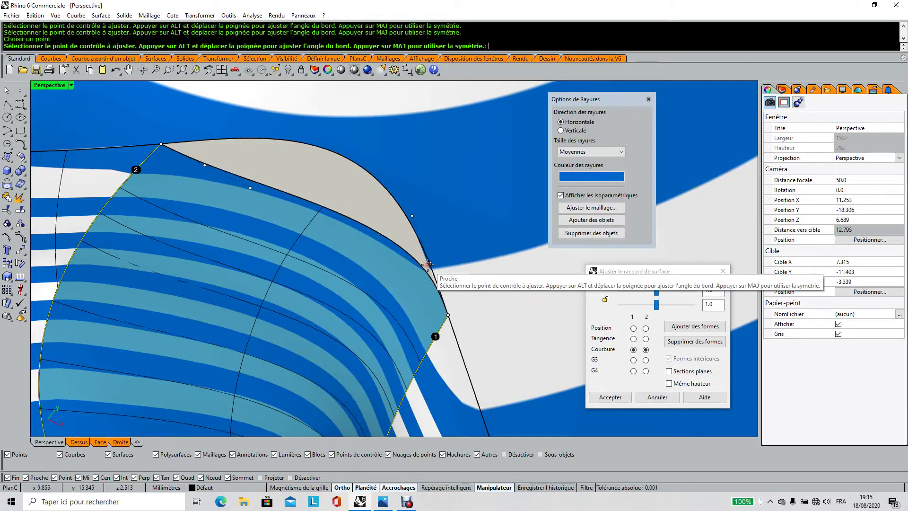
pyautogui.click(202, 165)
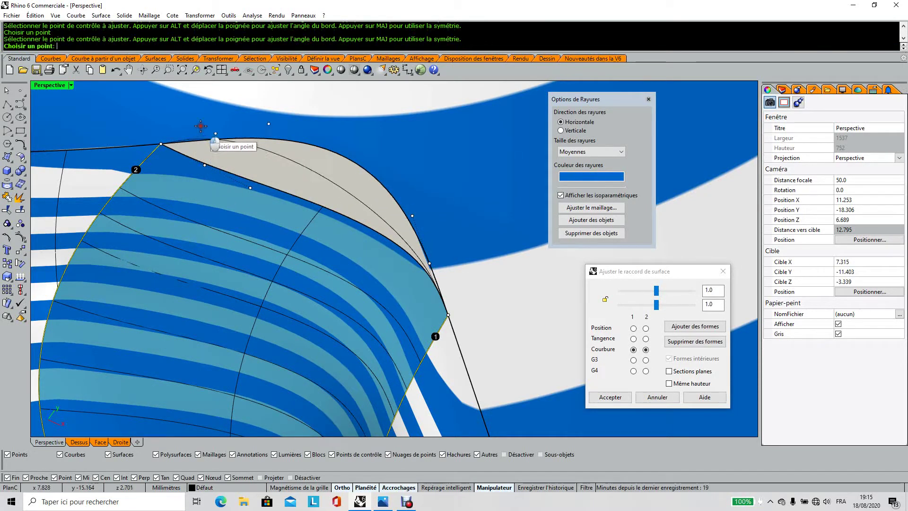
pyautogui.click(214, 142)
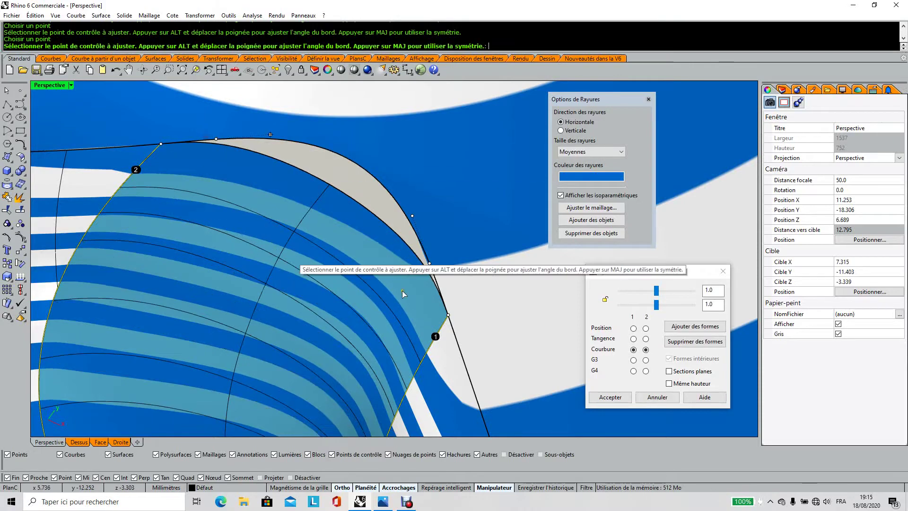
pyautogui.scroll(-5, 450, 294)
pyautogui.moveTo(450, 292)
pyautogui.mouseDown(button='right')
pyautogui.moveTo(439, 101)
pyautogui.moveTo(396, 259)
pyautogui.mouseUp(button='right')
# - Pull the blend's lower control points down, set curvature on edge 2, and orbit to check
pyautogui.scroll(3, 396, 259)
pyautogui.scroll(3, 373, 250)
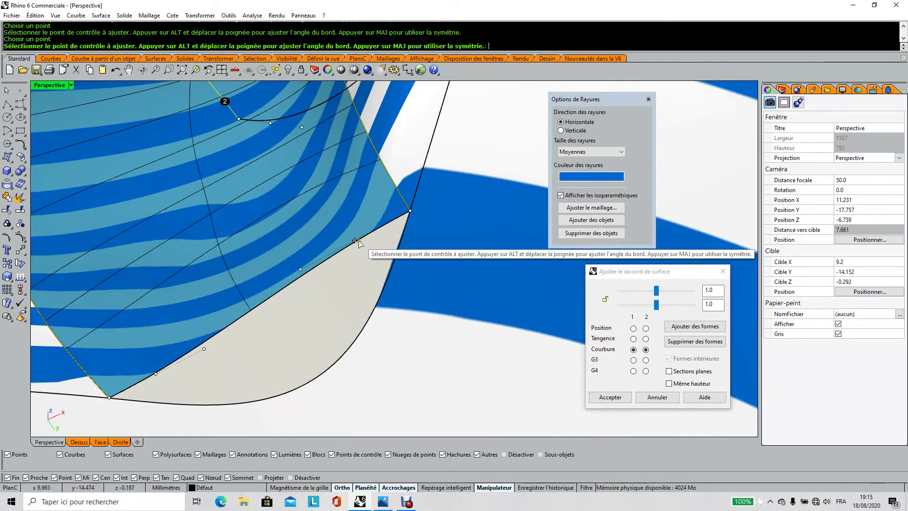
pyautogui.moveTo(355, 242); pyautogui.dragTo(391, 266)
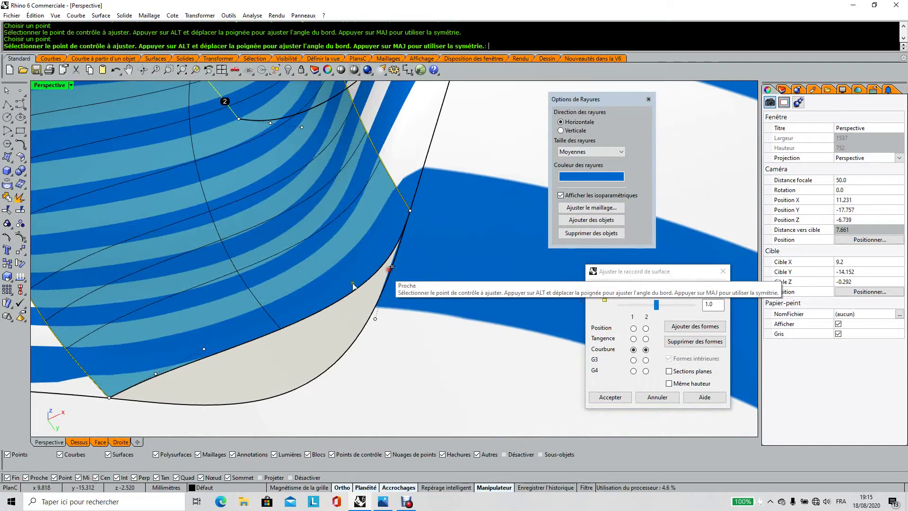
pyautogui.moveTo(156, 374); pyautogui.dragTo(168, 406)
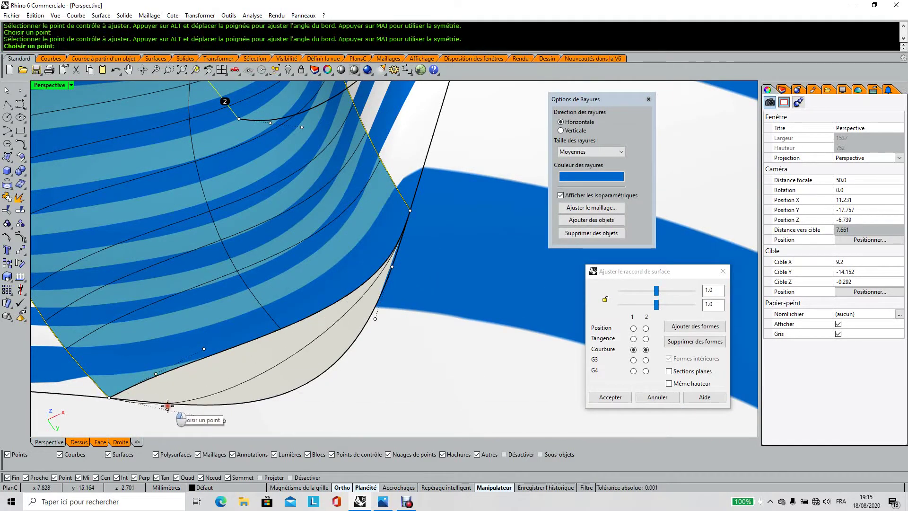
pyautogui.click(168, 406)
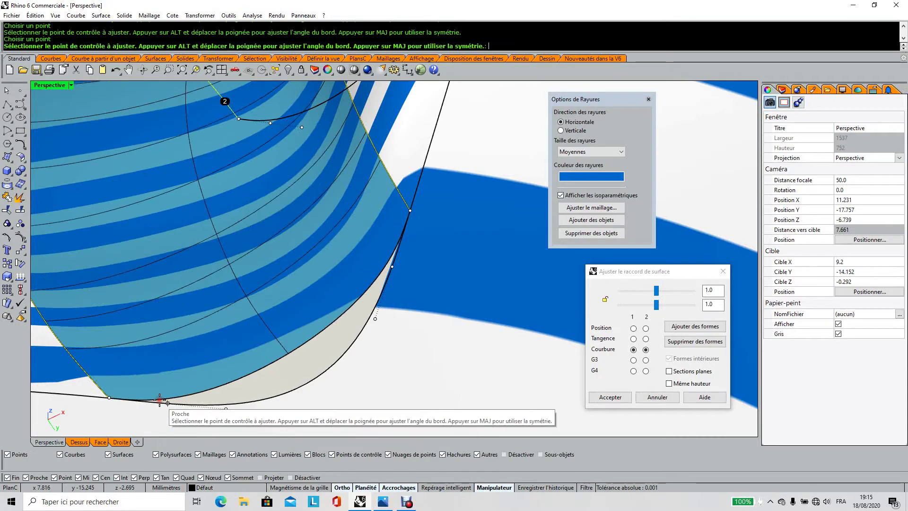
pyautogui.click(646, 350)
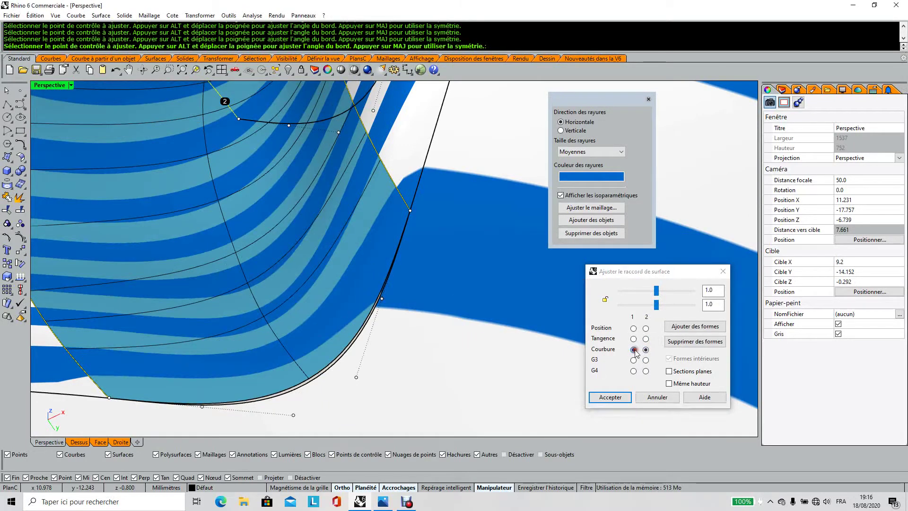
pyautogui.moveTo(343, 207)
pyautogui.mouseDown(button='right')
pyautogui.moveTo(319, 204)
pyautogui.moveTo(331, 208)
pyautogui.mouseUp(button='right')
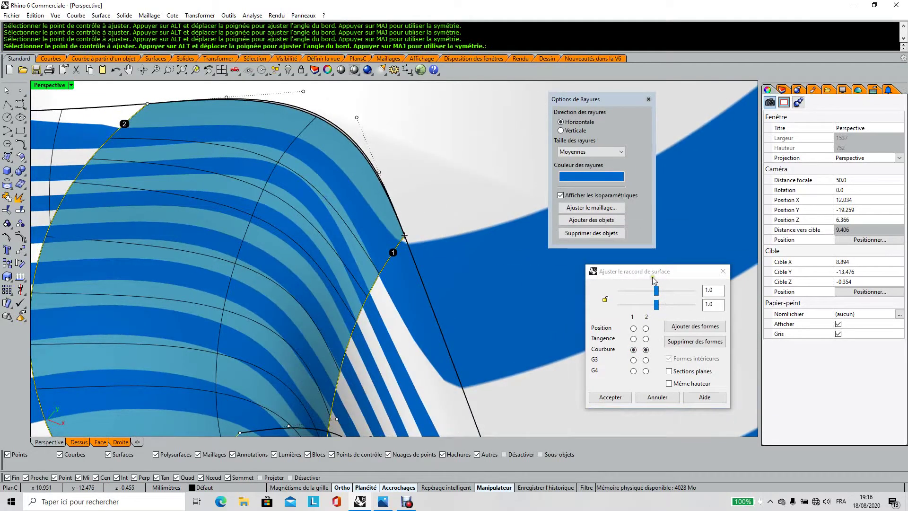
pyautogui.moveTo(464, 239)
pyautogui.mouseDown(button='right')
pyautogui.moveTo(364, 209)
pyautogui.moveTo(355, 138)
pyautogui.moveTo(336, 114)
pyautogui.moveTo(424, 142)
pyautogui.moveTo(228, 179)
pyautogui.moveTo(598, 267)
pyautogui.mouseUp(button='right')
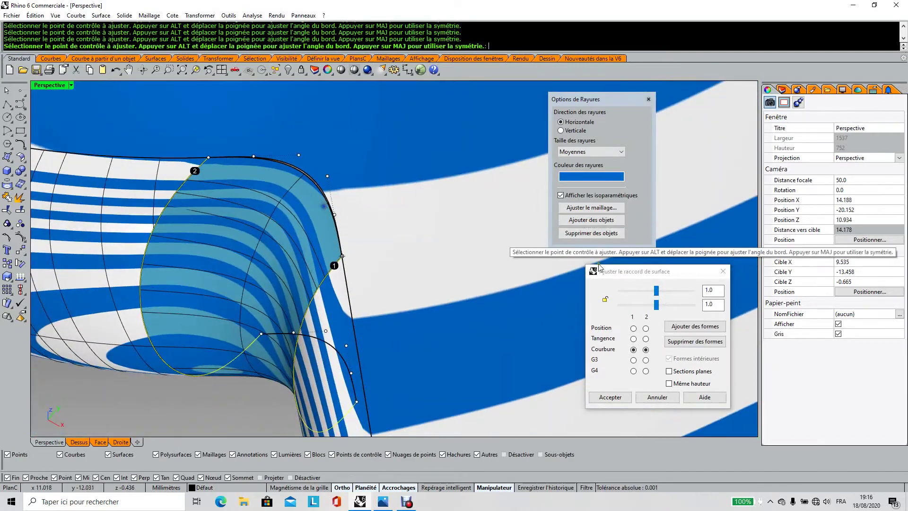
# - Accept the blend to create the notch surface, then flip its direction
pyautogui.click(610, 396)
pyautogui.moveTo(393, 237); pyautogui.dragTo(479, 51, button='right')
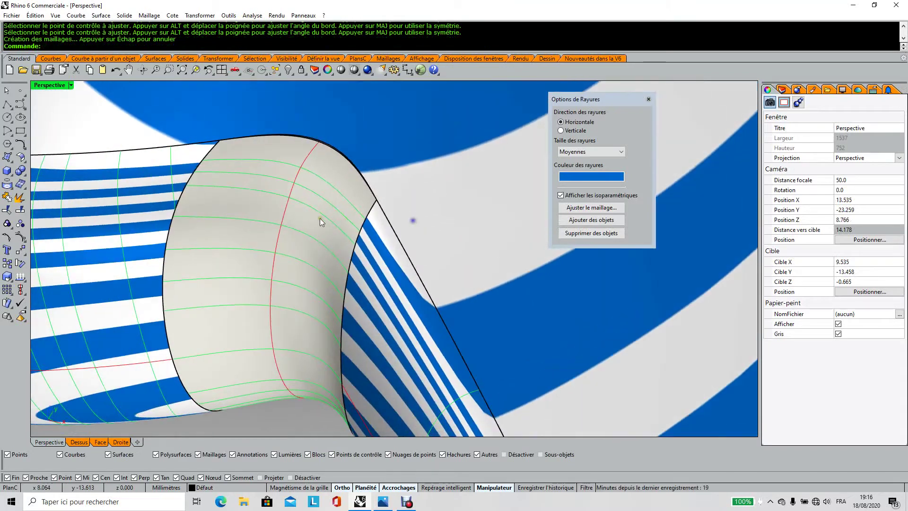
pyautogui.click(59, 58)
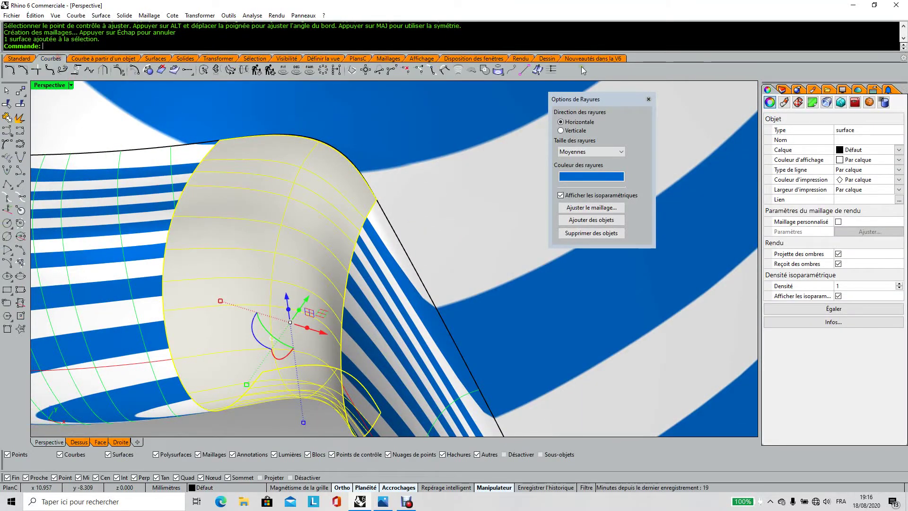
pyautogui.click(166, 58)
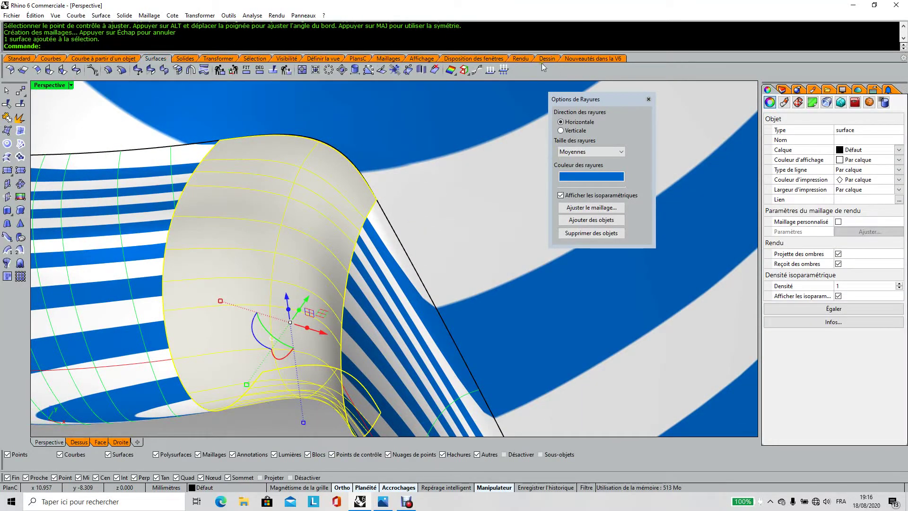
pyautogui.click(503, 70)
# - Add the blend surface to the zebra analysis and toggle the isocurve display off and back on
pyautogui.moveTo(434, 204)
pyautogui.mouseDown(button='right')
pyautogui.moveTo(407, 235)
pyautogui.moveTo(444, 226)
pyautogui.mouseUp(button='right')
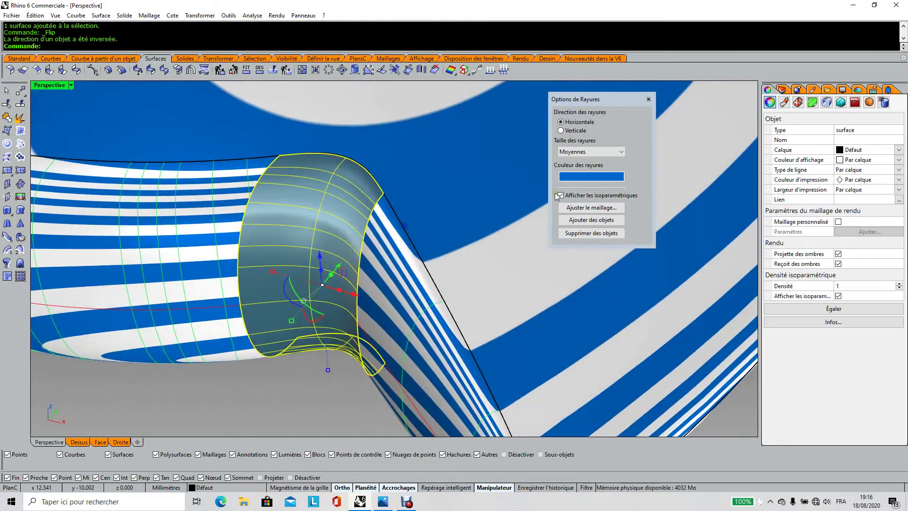
pyautogui.click(615, 225)
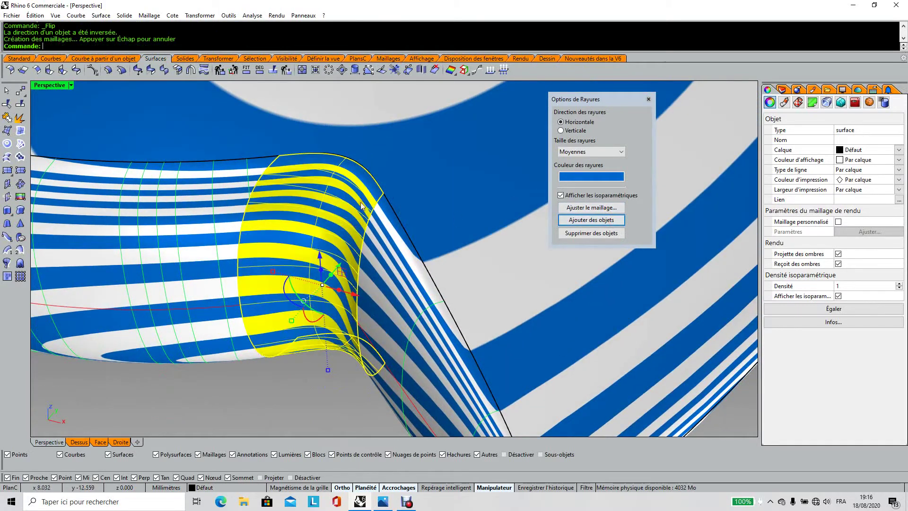
pyautogui.rightClick(304, 408)
pyautogui.scroll(2, 362, 257)
pyautogui.scroll(2, 356, 246)
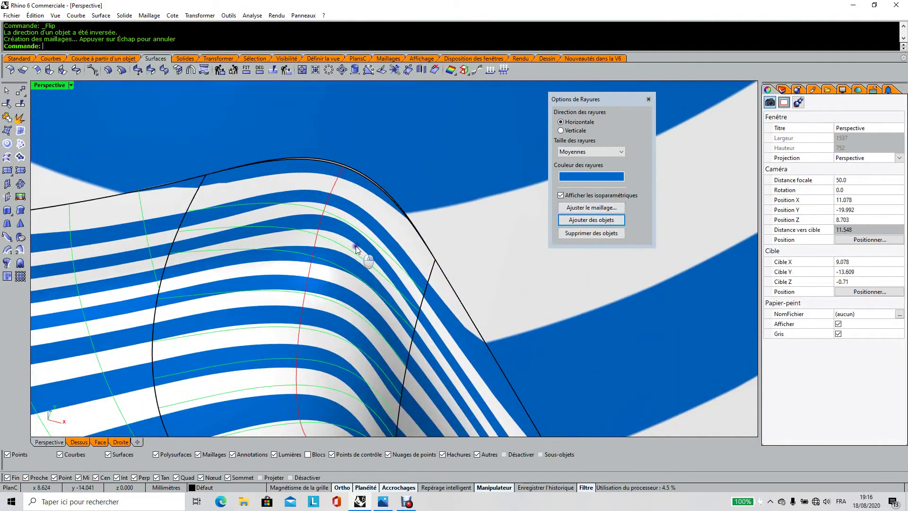
pyautogui.scroll(2, 356, 245)
pyautogui.scroll(1, 397, 237)
pyautogui.click(561, 196)
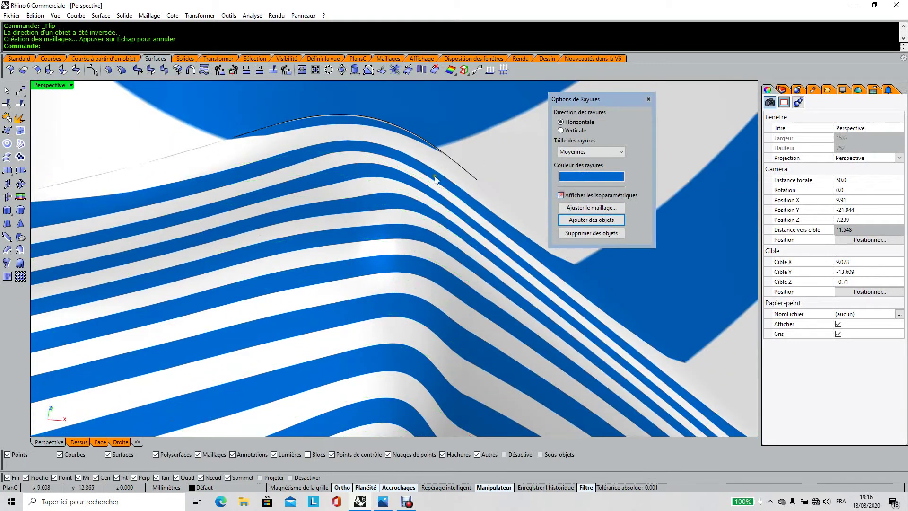
pyautogui.moveTo(426, 179)
pyautogui.mouseDown(button='right')
pyautogui.moveTo(386, 185)
pyautogui.moveTo(376, 208)
pyautogui.moveTo(362, 177)
pyautogui.mouseUp(button='right')
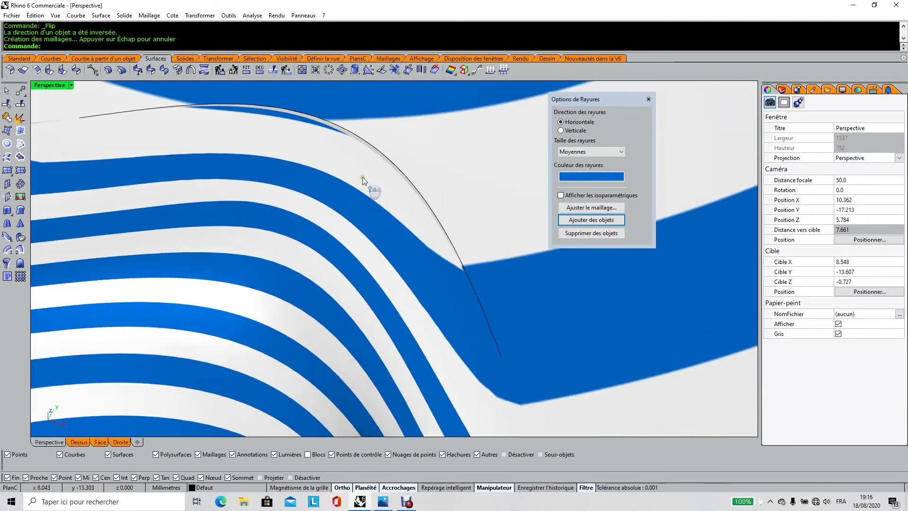
pyautogui.scroll(3, 365, 186)
pyautogui.click(353, 197)
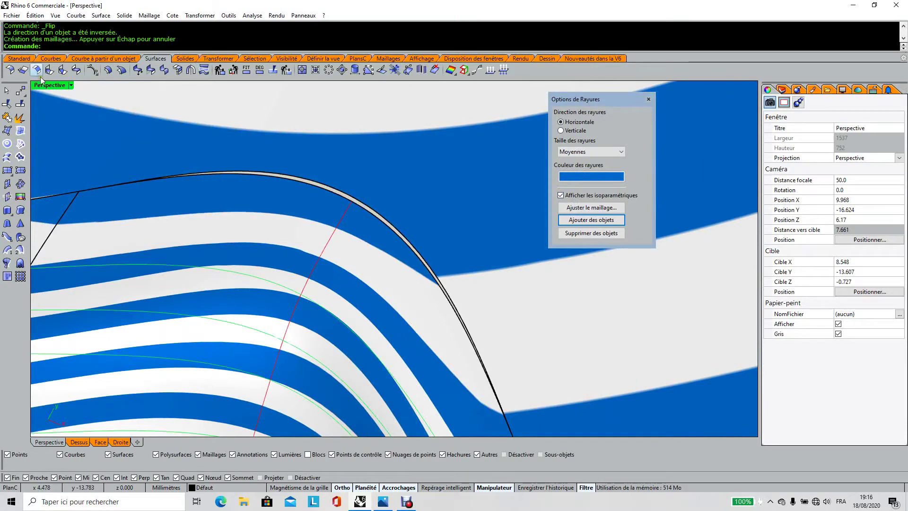
# - Start MatchSrf, picking the blend's upper edge and the neighbouring curve as target
pyautogui.click(152, 75)
pyautogui.scroll(-1, 405, 300)
pyautogui.scroll(-1, 492, 360)
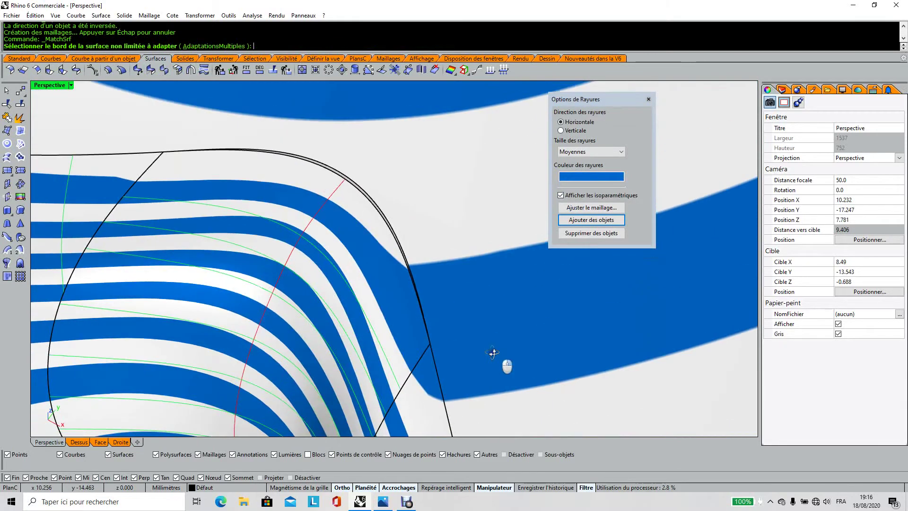
pyautogui.click(414, 277)
pyautogui.click(414, 280)
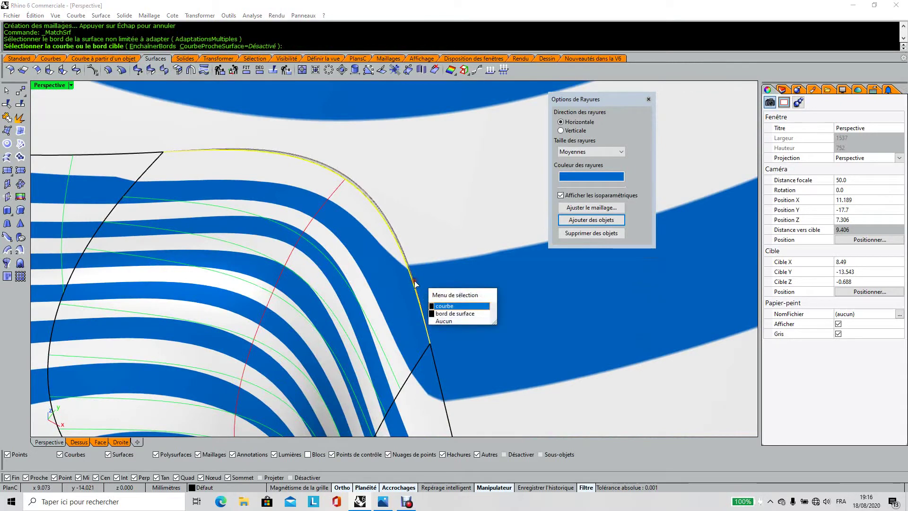
pyautogui.click(458, 316)
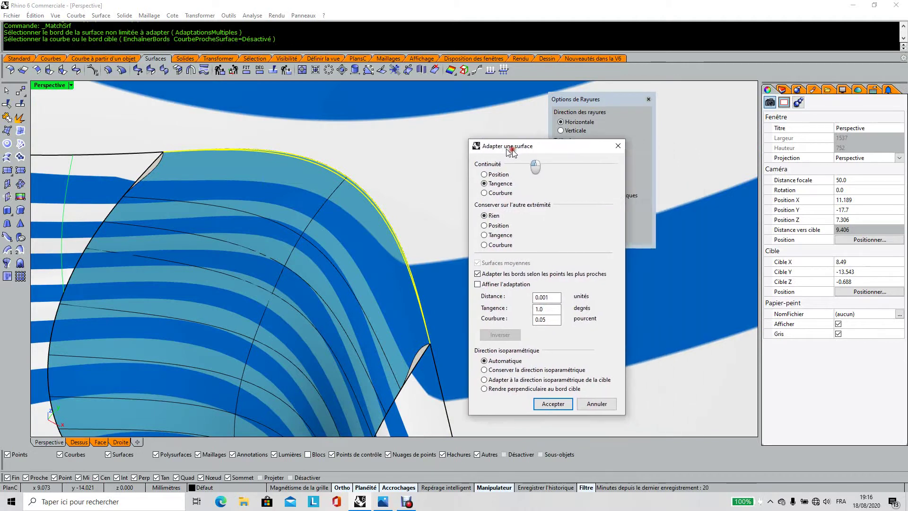
# - Apply a tangency match that keeps the surface's own isoparametric direction
pyautogui.moveTo(577, 152); pyautogui.dragTo(485, 143)
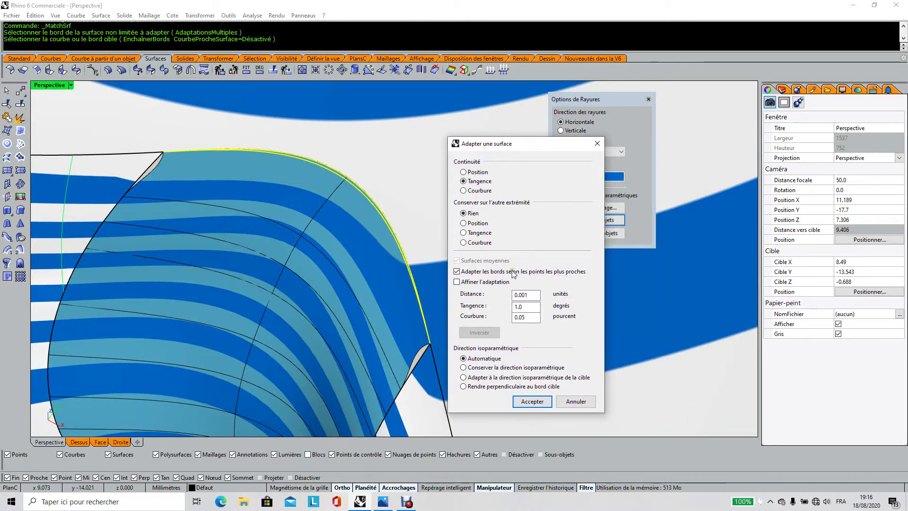
pyautogui.moveTo(525, 144); pyautogui.dragTo(516, 144)
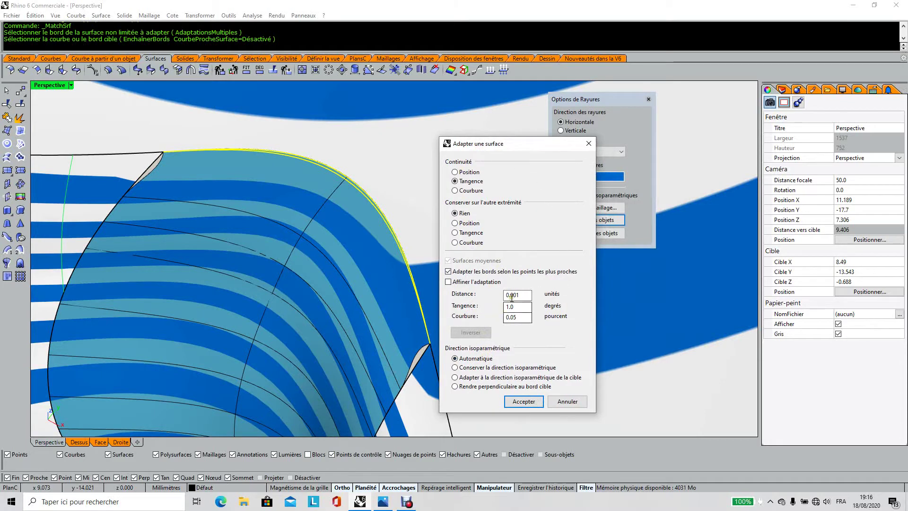
pyautogui.moveTo(515, 144); pyautogui.dragTo(507, 142)
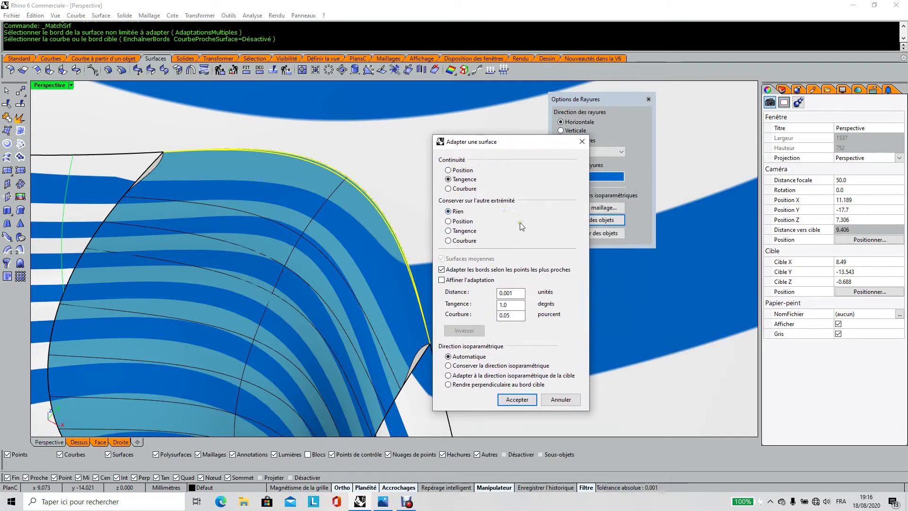
pyautogui.moveTo(547, 295)
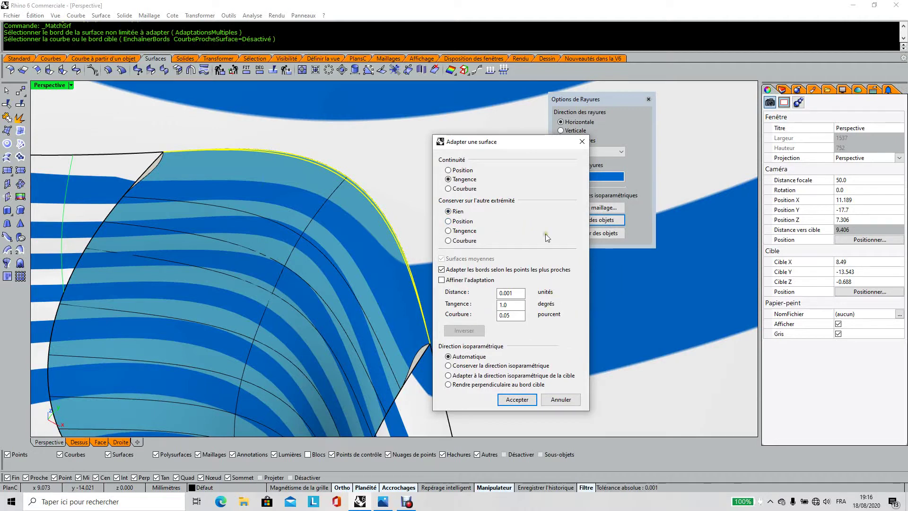
pyautogui.moveTo(536, 144); pyautogui.dragTo(531, 130)
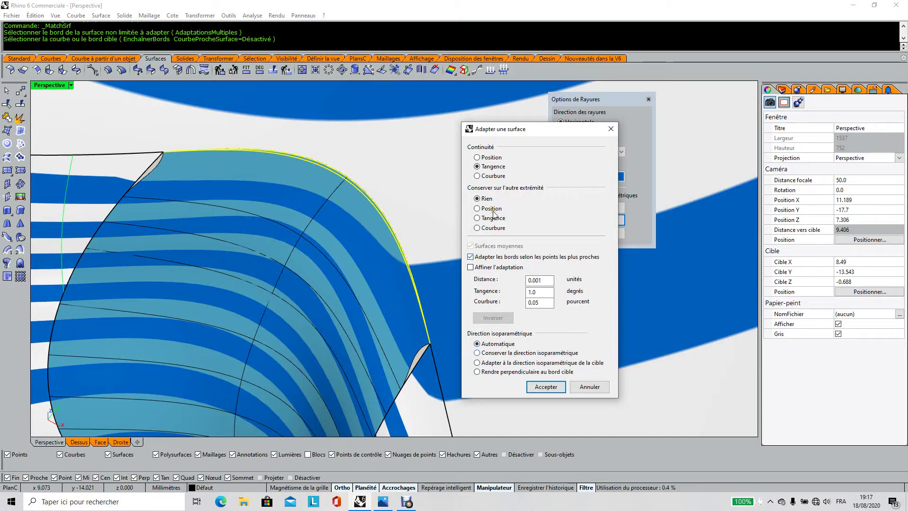
pyautogui.moveTo(519, 130); pyautogui.dragTo(506, 133)
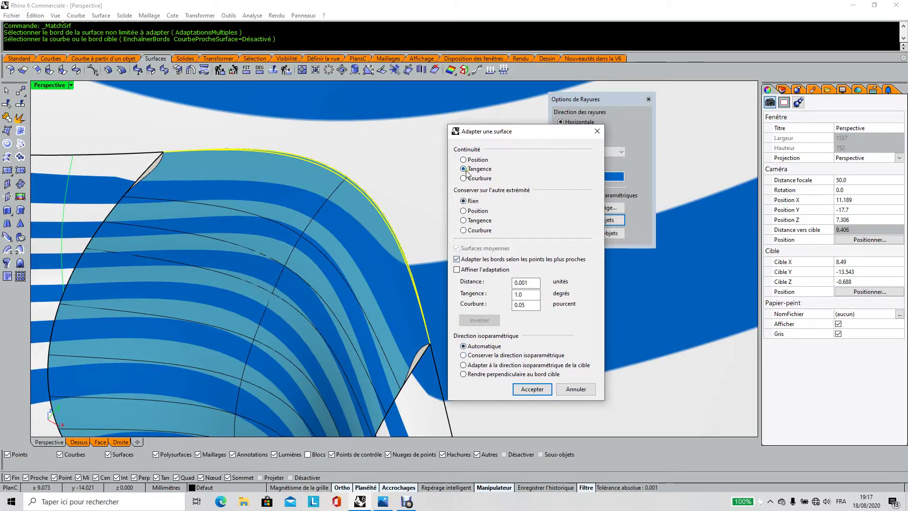
pyautogui.click(457, 260)
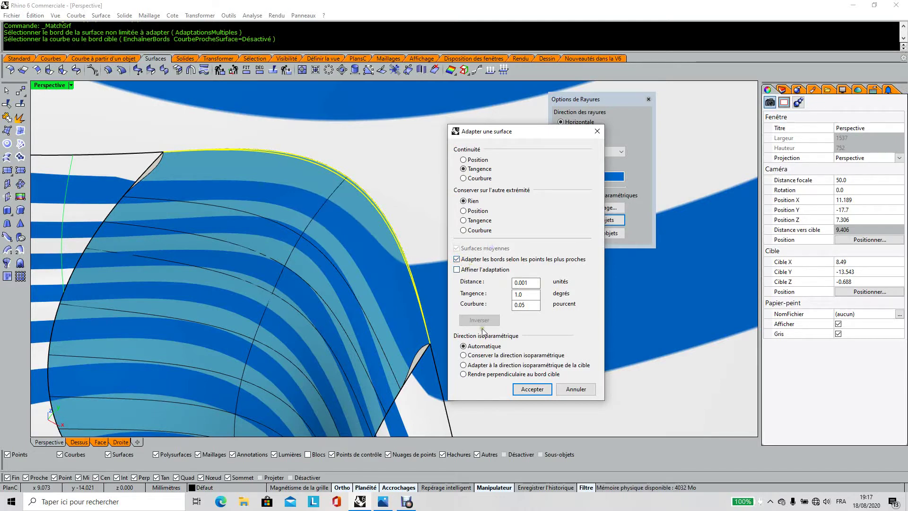
pyautogui.click(463, 355)
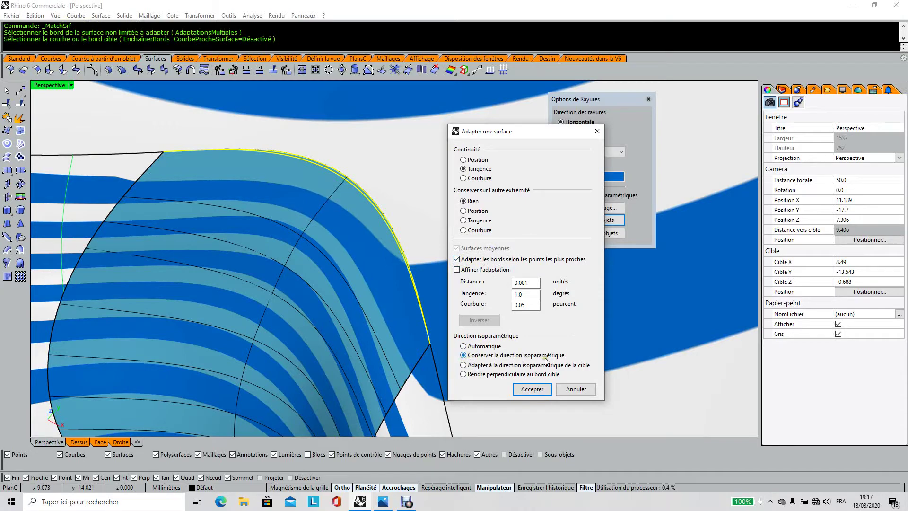
pyautogui.click(543, 390)
# - Repeat the surface match on the blend's lower edge against the adjoining surface edge
pyautogui.moveTo(546, 397); pyautogui.dragTo(358, 264, button='right')
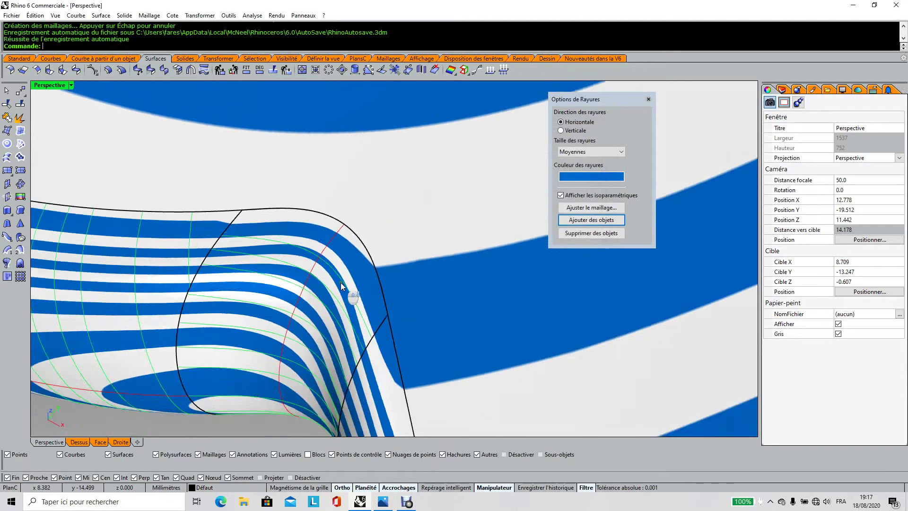
pyautogui.scroll(2, 358, 264)
pyautogui.press('Return')
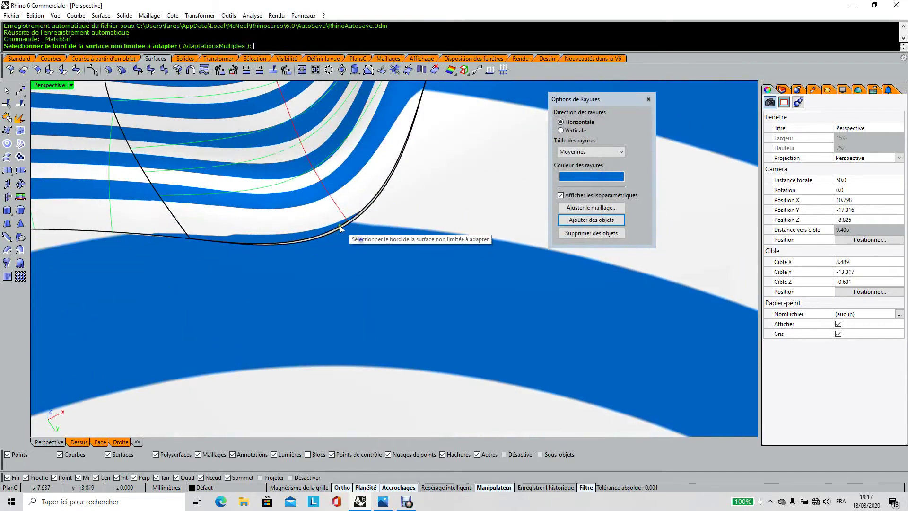
pyautogui.click(339, 225)
pyautogui.click(341, 226)
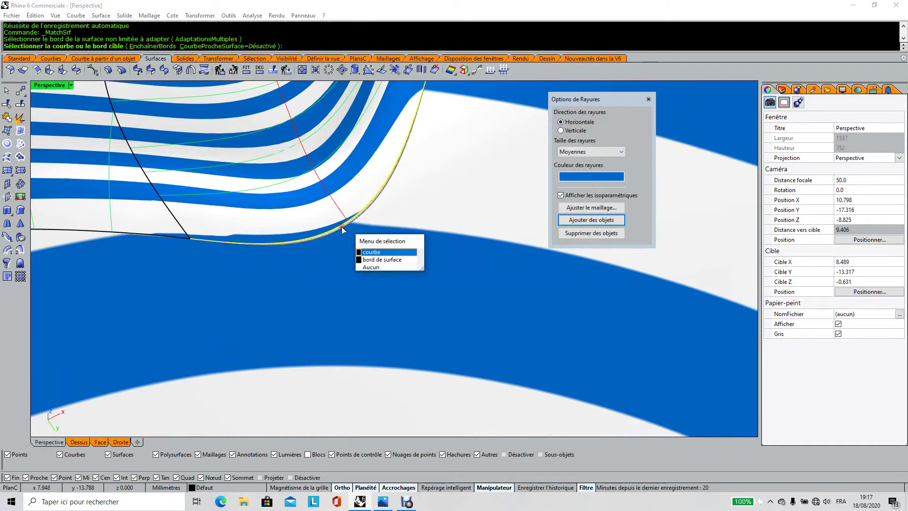
pyautogui.click(376, 258)
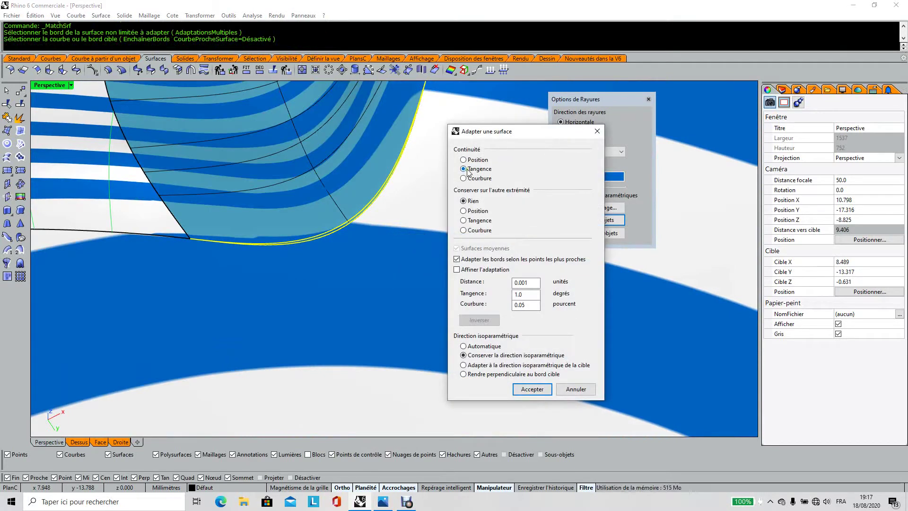
pyautogui.click(530, 395)
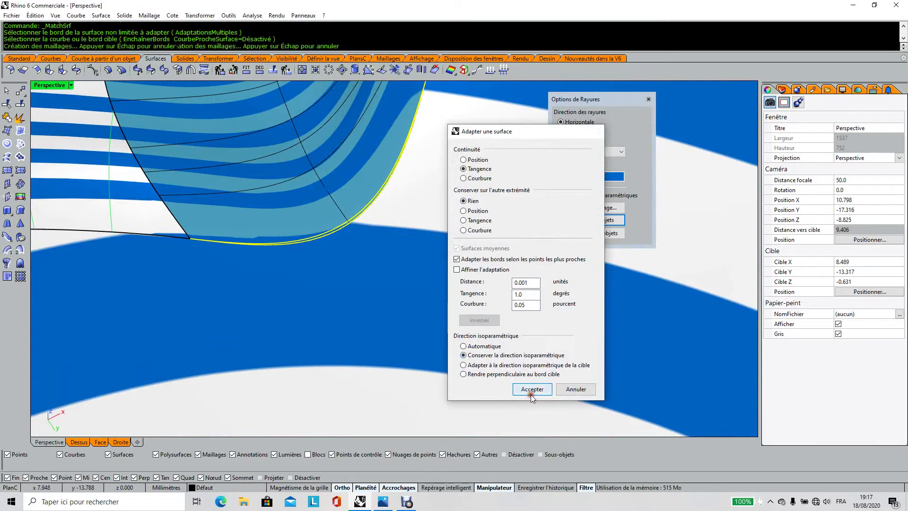
pyautogui.scroll(-2, 339, 258)
pyautogui.moveTo(338, 257)
pyautogui.mouseDown(button='right')
pyautogui.moveTo(326, 353)
pyautogui.moveTo(326, 291)
pyautogui.moveTo(359, 250)
pyautogui.moveTo(344, 249)
pyautogui.mouseUp(button='right')
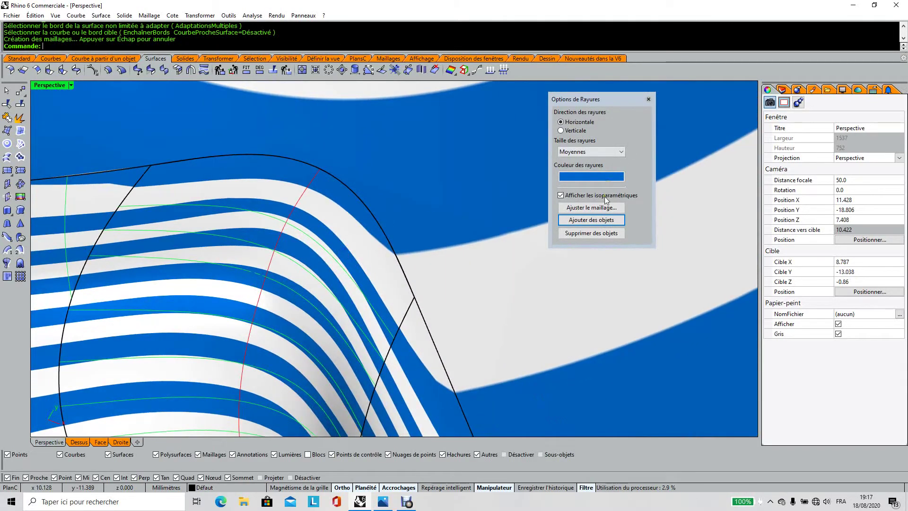
pyautogui.moveTo(598, 97); pyautogui.dragTo(602, 111)
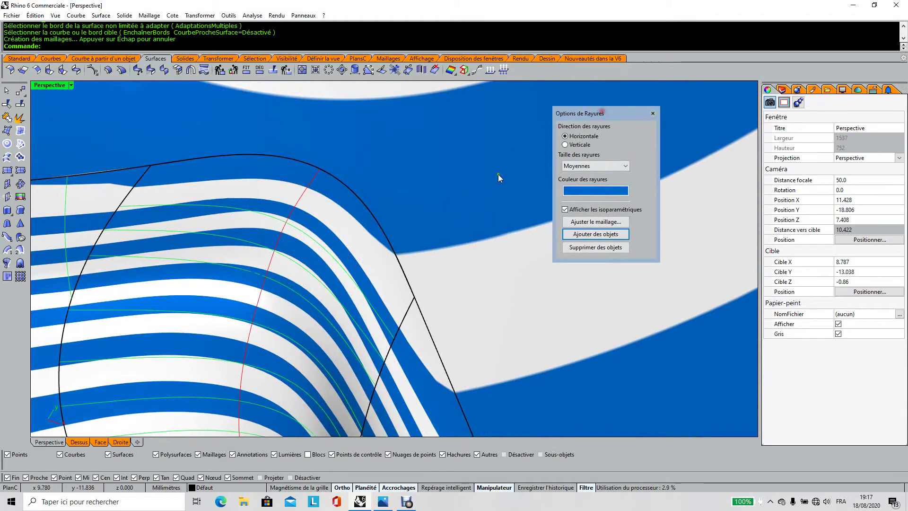
# - Preview the zebra mesh at 0.1 edge lengths, close the settings, and hide isocurves
pyautogui.click(588, 221)
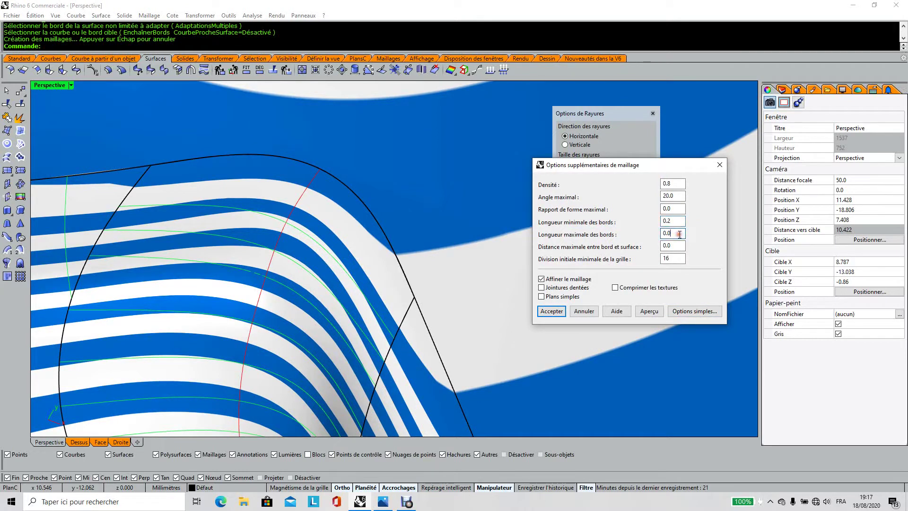
pyautogui.click(649, 311)
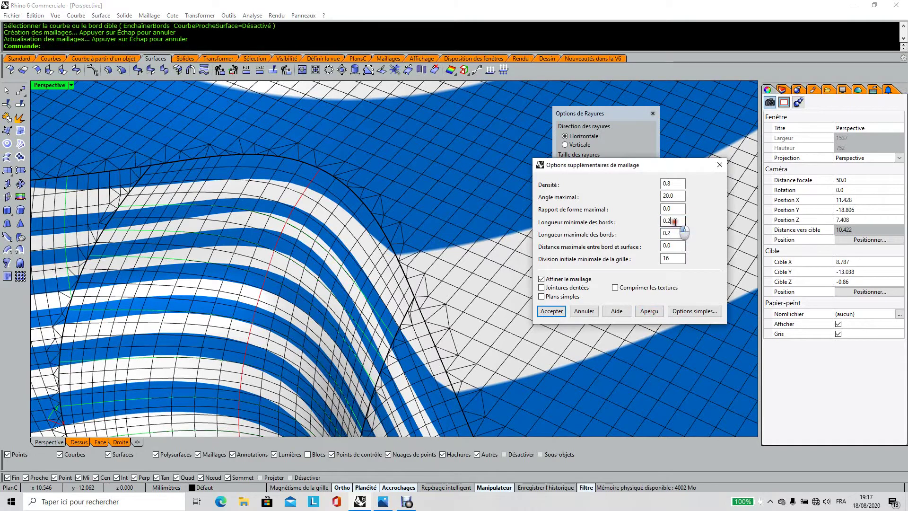
pyautogui.press('BackSpace')
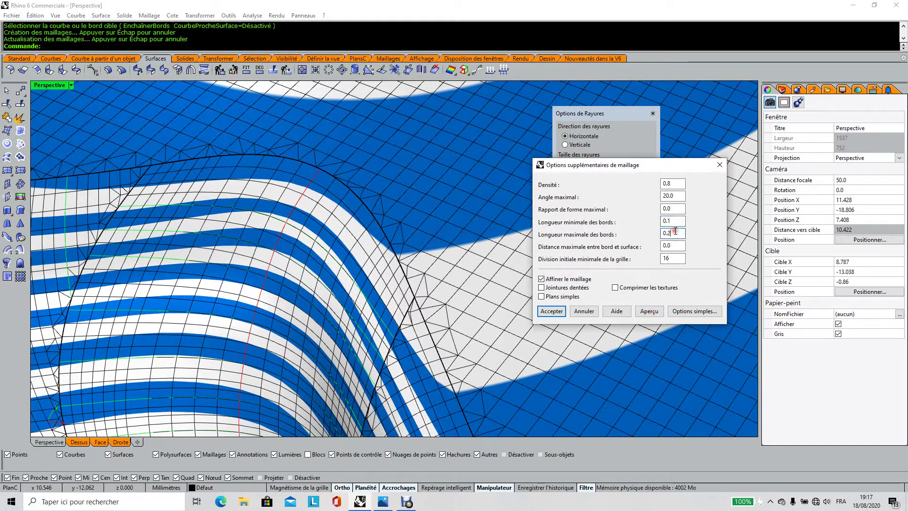
pyautogui.write('1')
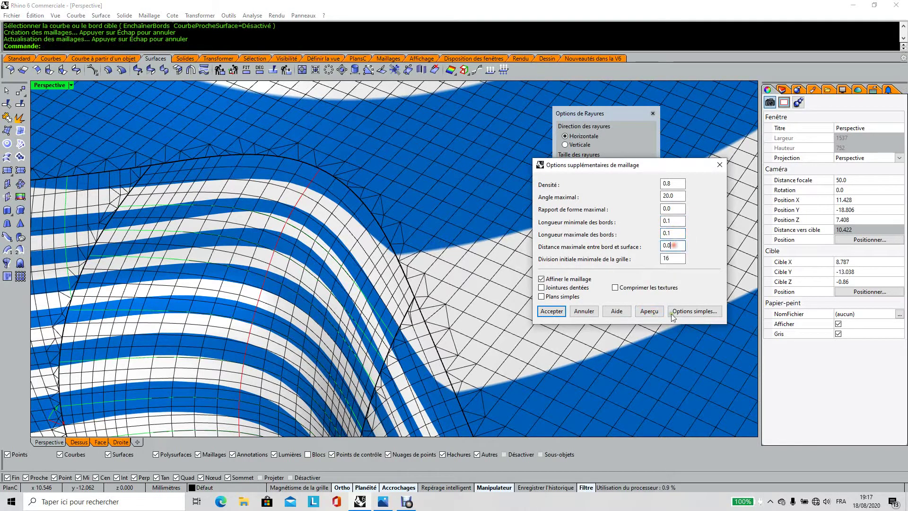
pyautogui.click(649, 311)
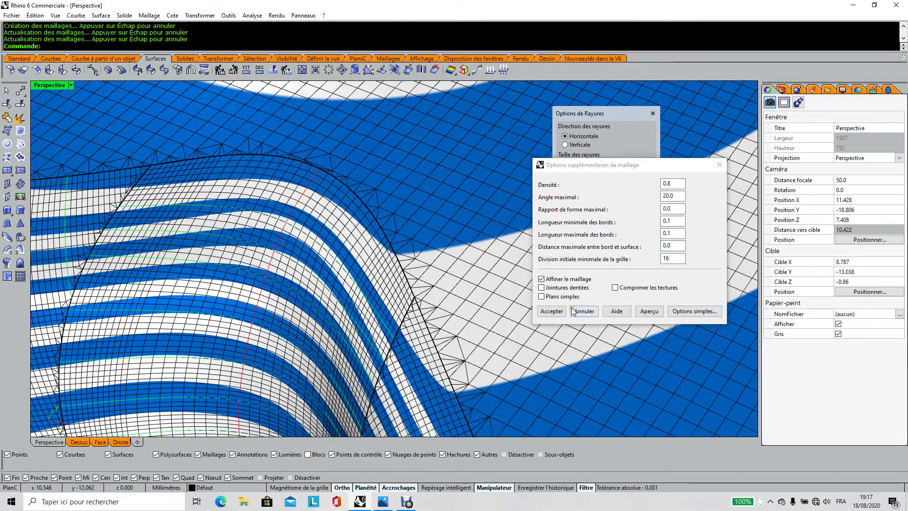
pyautogui.click(572, 311)
pyautogui.moveTo(478, 270); pyautogui.dragTo(377, 246, button='right')
pyautogui.click(565, 209)
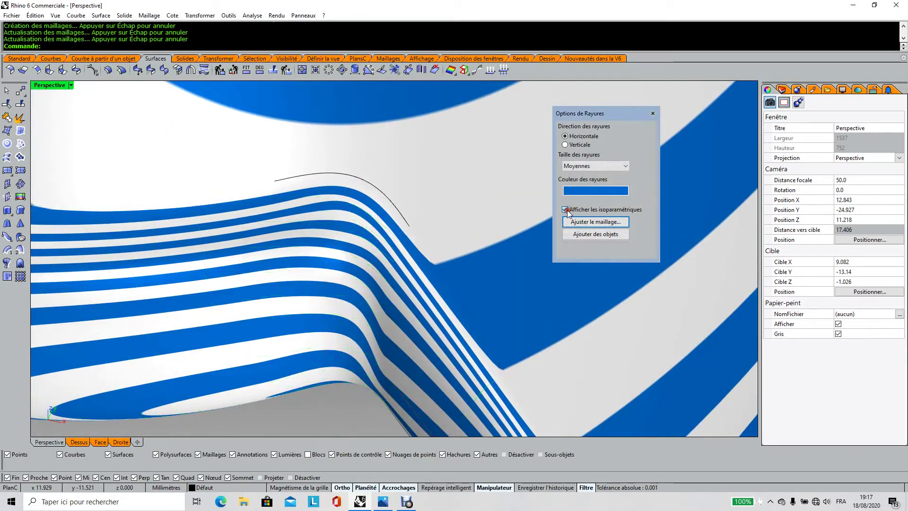
# - Hide the arc curve above the notch
pyautogui.moveTo(385, 177)
pyautogui.mouseDown(button='right')
pyautogui.moveTo(398, 240)
pyautogui.moveTo(379, 259)
pyautogui.mouseUp(button='right')
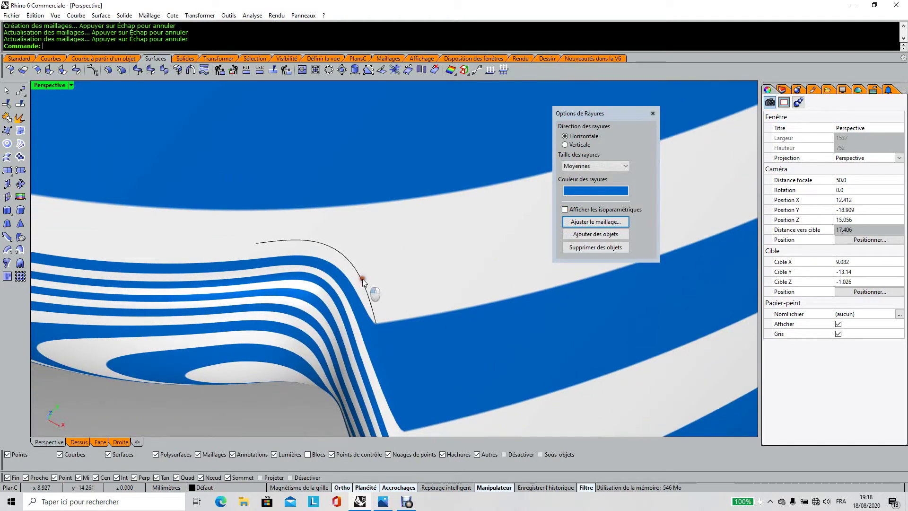
pyautogui.click(363, 281)
pyautogui.click(400, 305)
pyautogui.middleClick(446, 249)
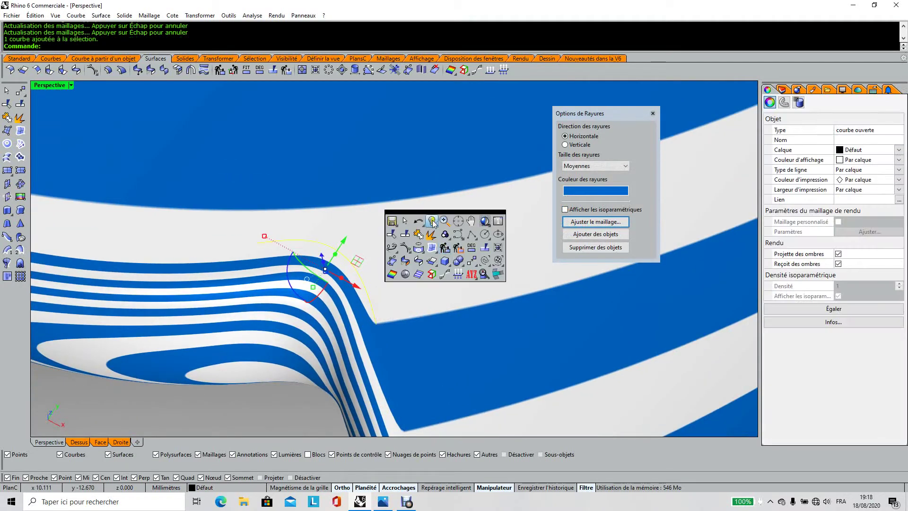
pyautogui.click(432, 221)
# - Turn isocurves back on and select the middle band of the notch surface
pyautogui.moveTo(482, 332)
pyautogui.mouseDown(button='right')
pyautogui.moveTo(275, 277)
pyautogui.moveTo(286, 285)
pyautogui.moveTo(385, 265)
pyautogui.moveTo(405, 242)
pyautogui.moveTo(349, 220)
pyautogui.moveTo(430, 352)
pyautogui.moveTo(401, 202)
pyautogui.moveTo(395, 250)
pyautogui.moveTo(385, 214)
pyautogui.moveTo(359, 257)
pyautogui.moveTo(353, 234)
pyautogui.moveTo(389, 359)
pyautogui.moveTo(393, 262)
pyautogui.moveTo(399, 308)
pyautogui.moveTo(349, 210)
pyautogui.mouseUp(button='right')
pyautogui.click(565, 209)
pyautogui.click(6, 91)
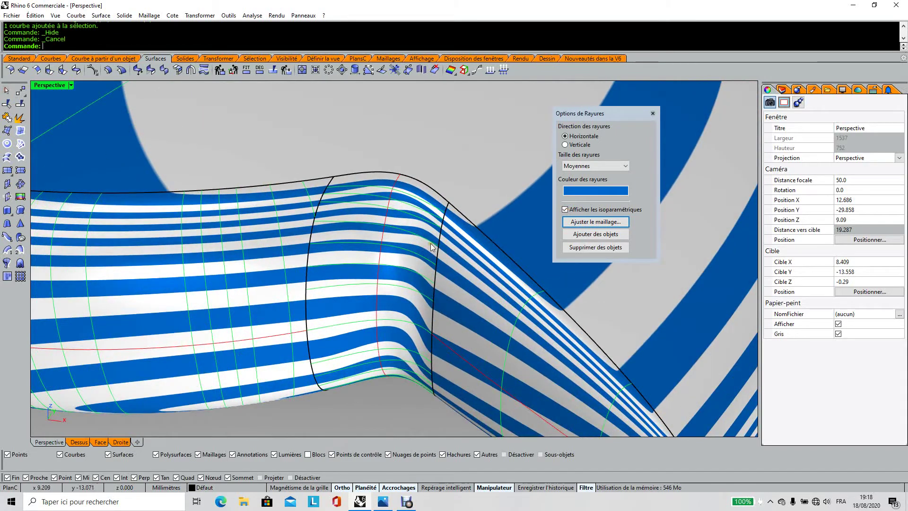
pyautogui.click(430, 242)
pyautogui.middleClick(441, 194)
# - Hide the middle band and make a first EdgeSrf attempt on the gap's edges
pyautogui.click(487, 202)
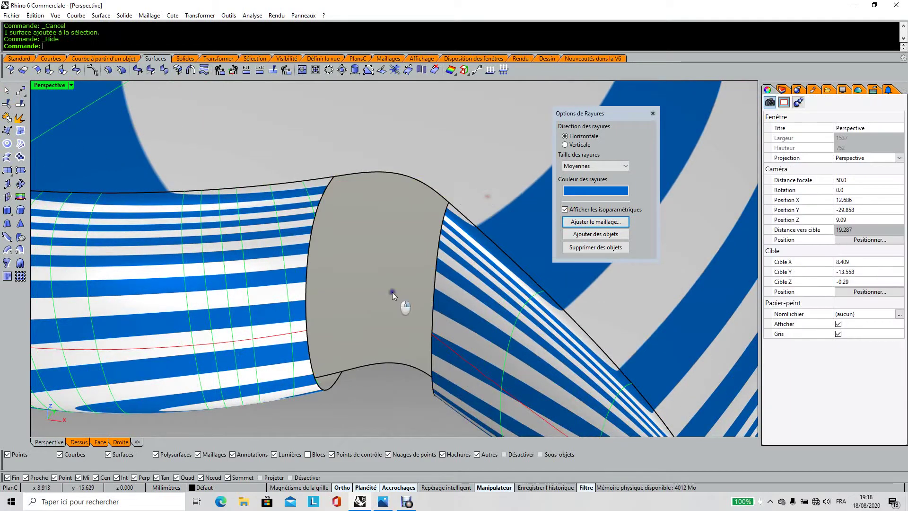
pyautogui.moveTo(399, 300); pyautogui.dragTo(54, 201, button='right')
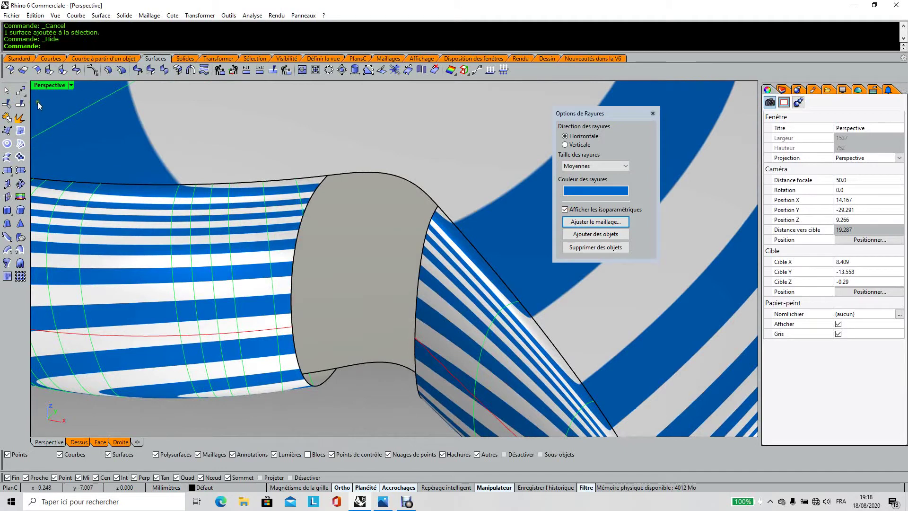
pyautogui.click(15, 60)
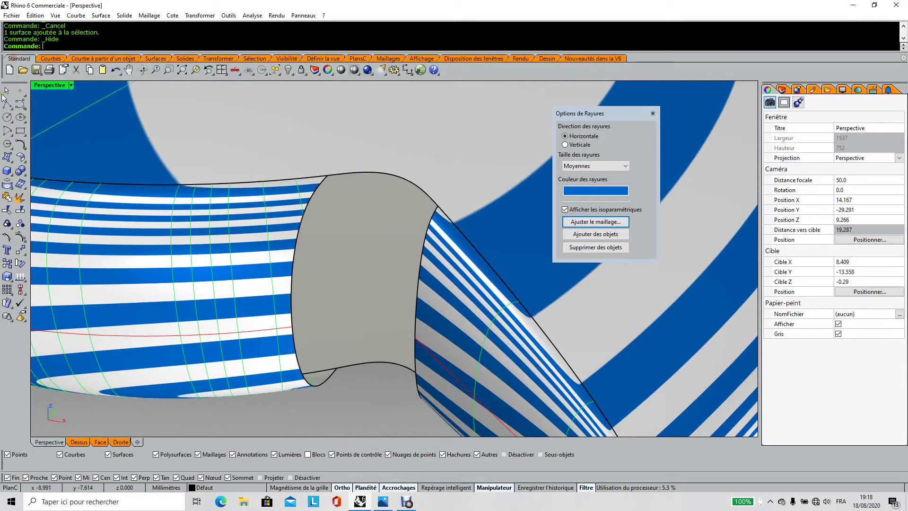
pyautogui.click(13, 161)
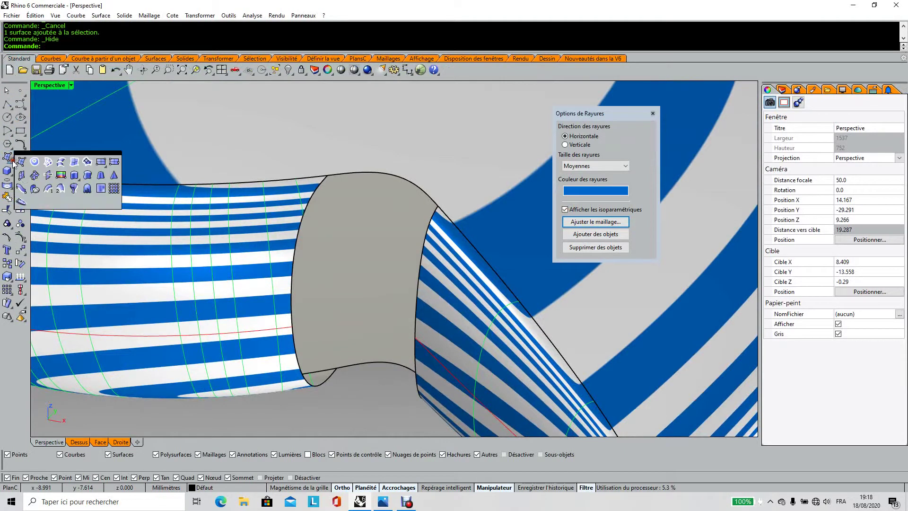
pyautogui.click(76, 163)
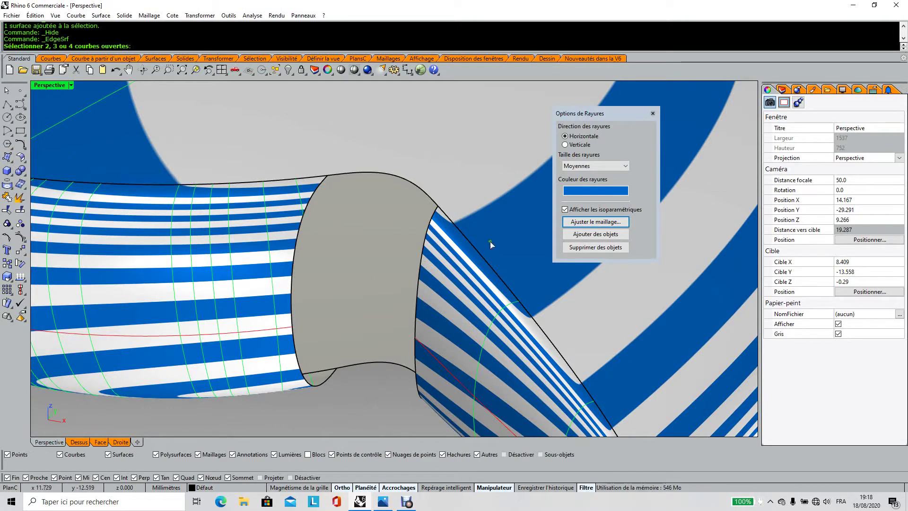
pyautogui.click(440, 214)
pyautogui.click(322, 181)
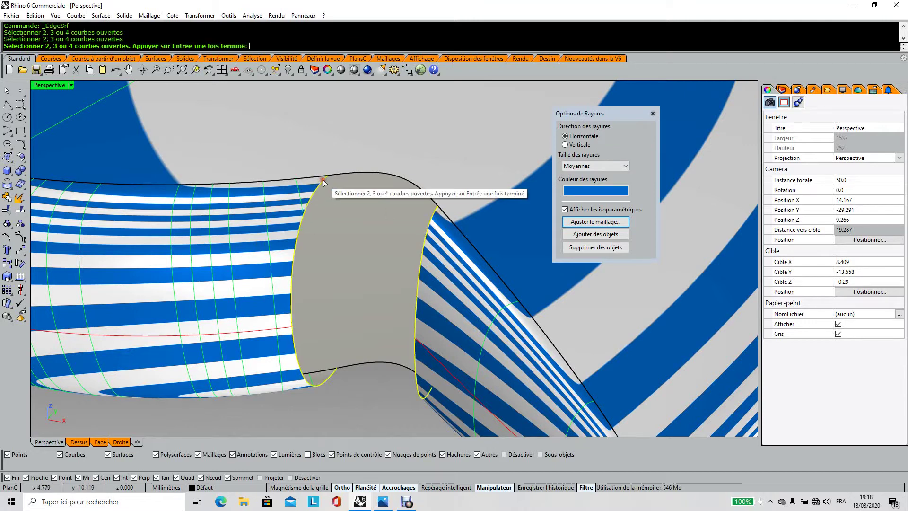
pyautogui.click(432, 200)
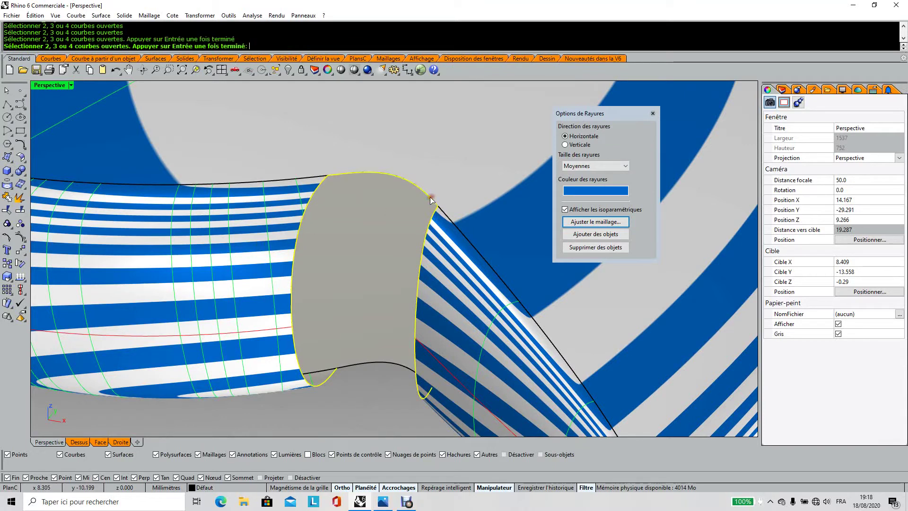
pyautogui.moveTo(406, 364); pyautogui.dragTo(415, 381, button='right')
pyautogui.click(440, 381)
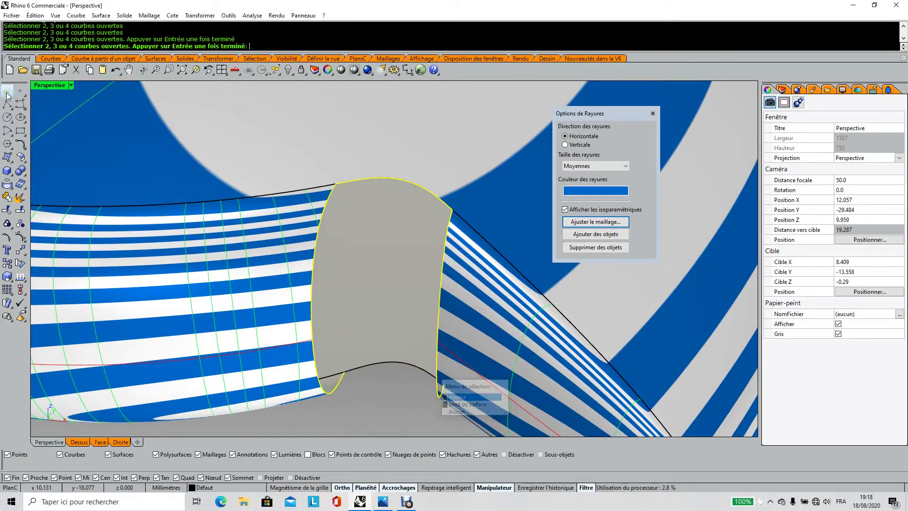
# - Restart EdgeSrf and pick the gap's right, left, top and bottom surface edges
pyautogui.click(21, 108)
pyautogui.click(444, 230)
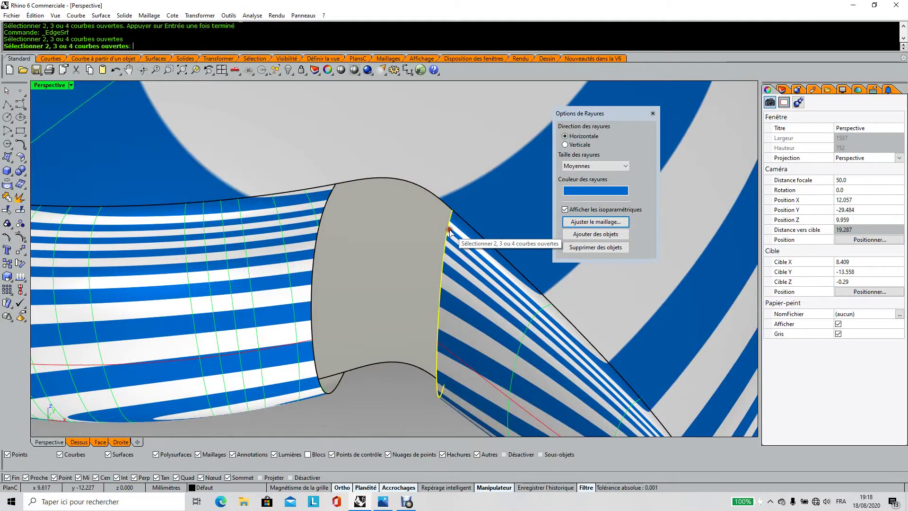
pyautogui.click(329, 209)
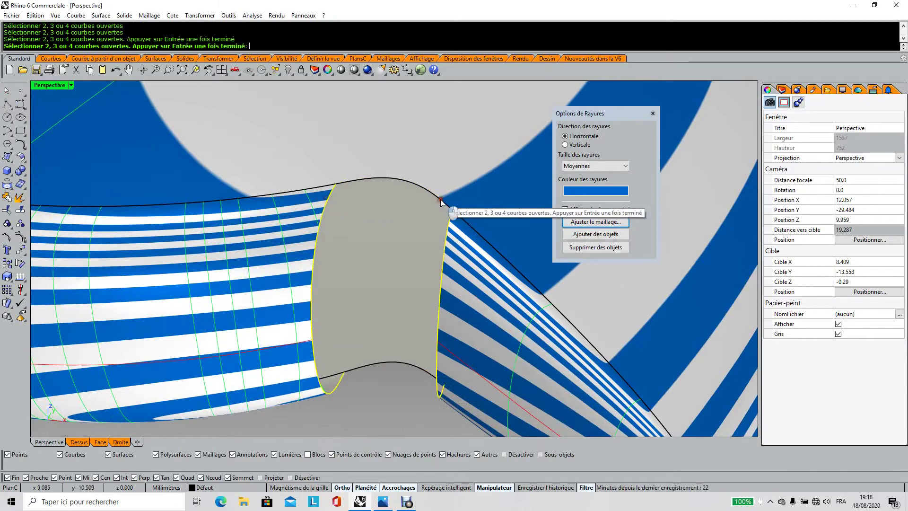
pyautogui.click(452, 190)
pyautogui.click(426, 371)
pyautogui.click(456, 397)
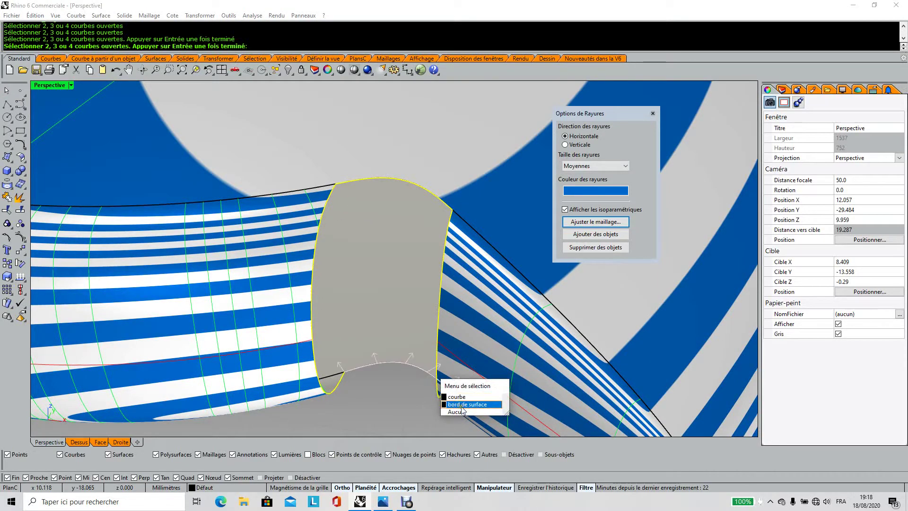
pyautogui.moveTo(386, 324)
pyautogui.mouseDown(button='right')
pyautogui.moveTo(388, 269)
pyautogui.moveTo(318, 253)
pyautogui.mouseUp(button='right')
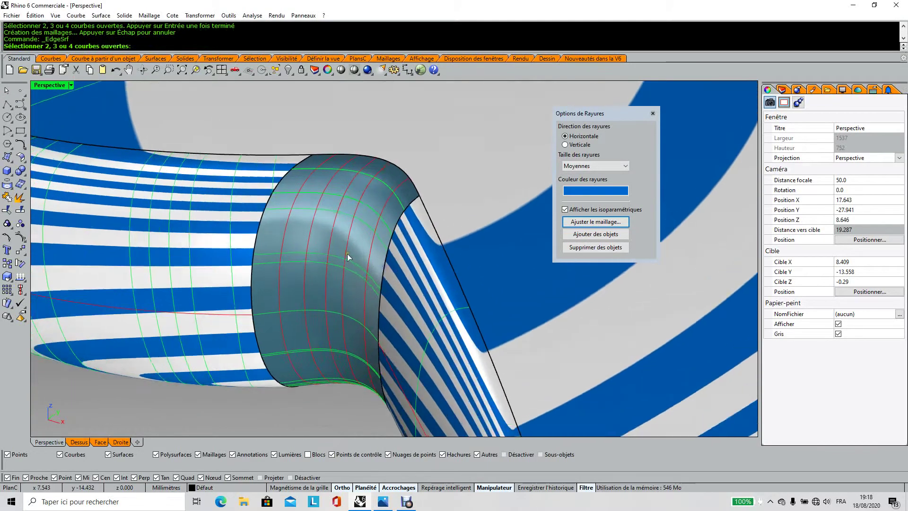
# - Inspect the edge patch's control points, then delete the patch
pyautogui.scroll(2, 356, 242)
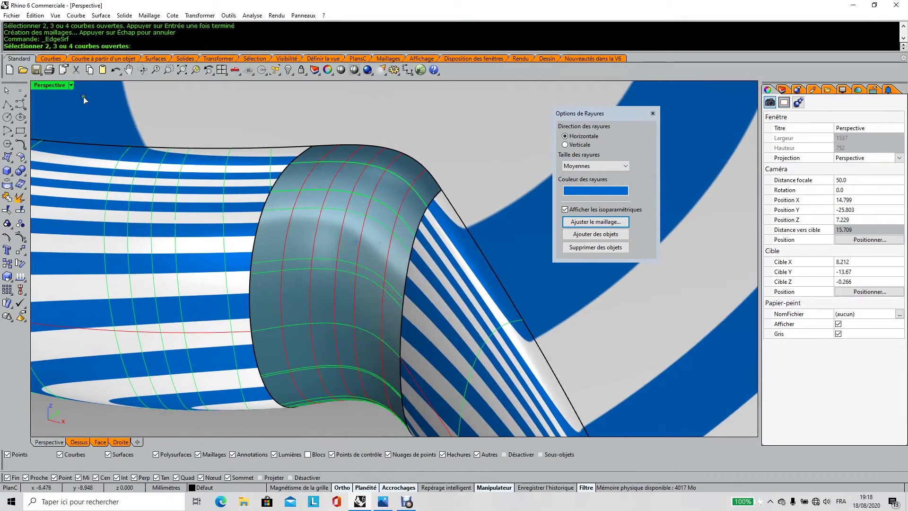
pyautogui.press('Escape')
pyautogui.click(378, 183)
pyautogui.click(20, 211)
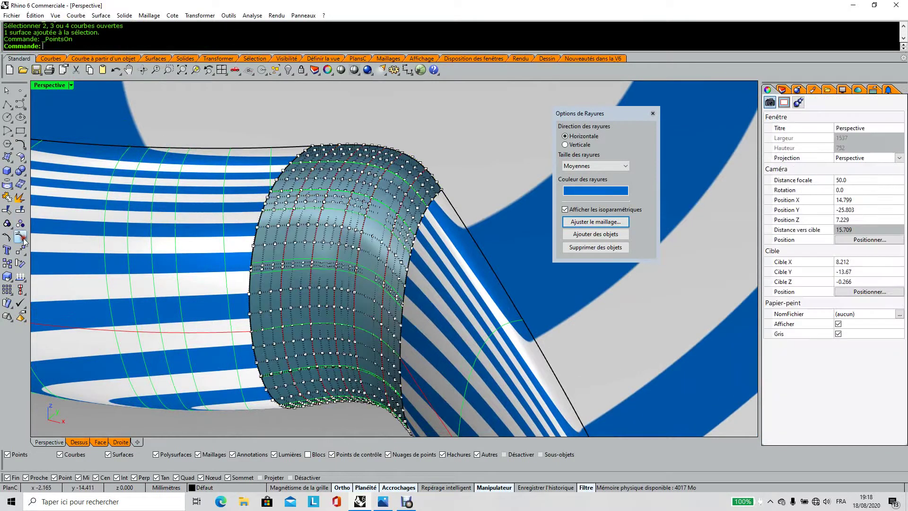
pyautogui.press('Escape')
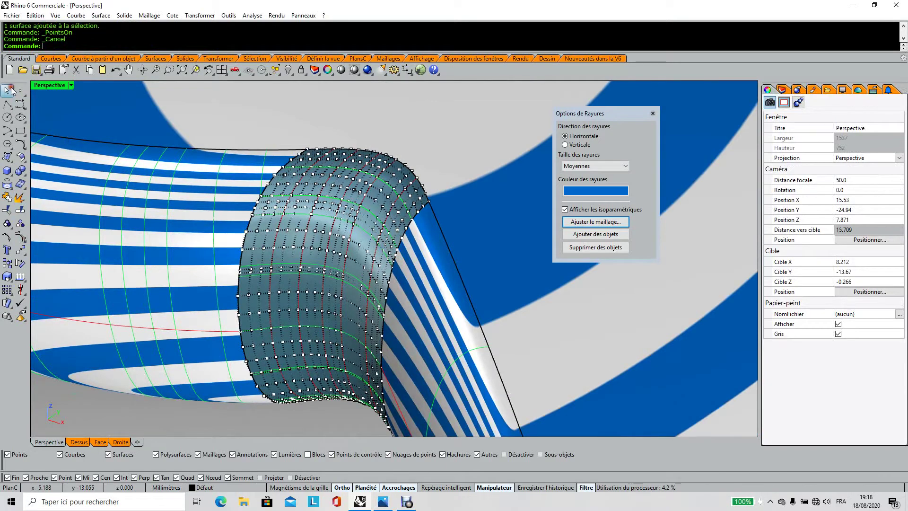
pyautogui.click(305, 229)
pyautogui.press('Delete')
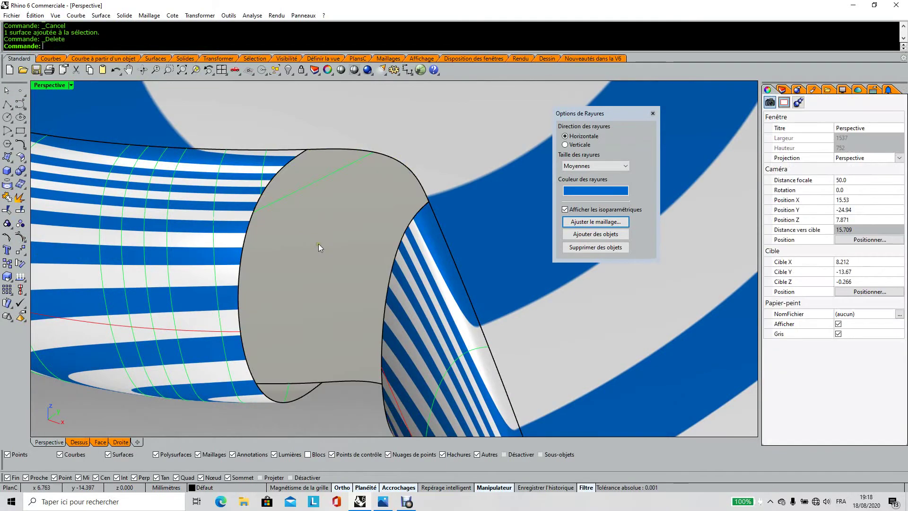
# - Show all objects, then hide the middle band and the surface still showing in the gap
pyautogui.middleClick(318, 243)
pyautogui.click(304, 219)
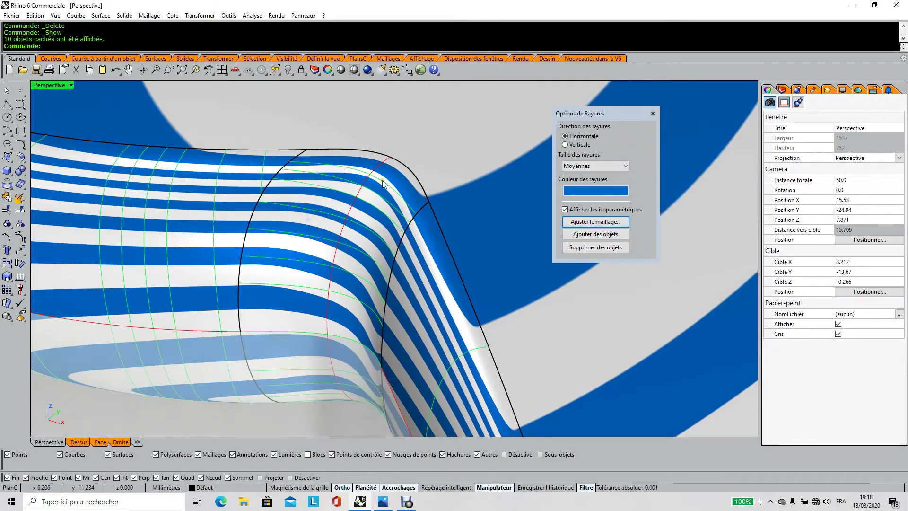
pyautogui.click(381, 181)
pyautogui.middleClick(366, 202)
pyautogui.click(364, 200)
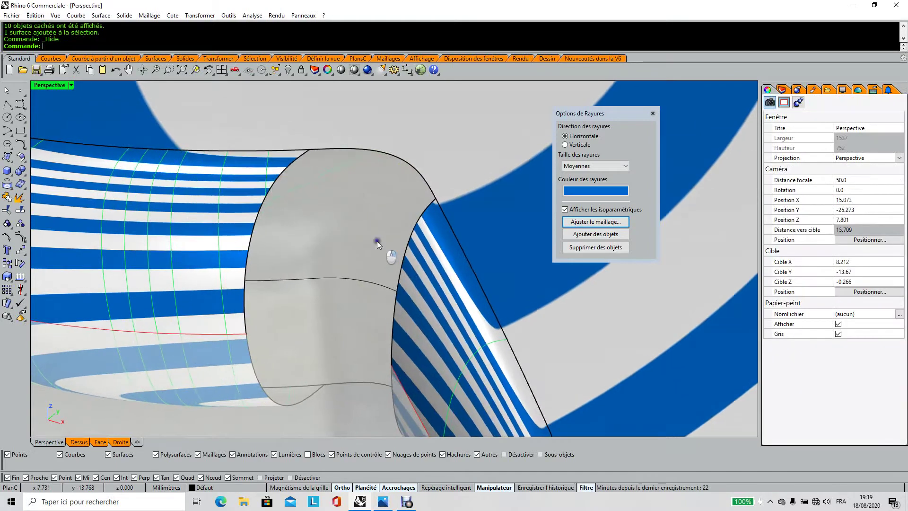
pyautogui.moveTo(364, 215); pyautogui.dragTo(328, 401, button='right')
pyautogui.click(328, 401)
pyautogui.middleClick(332, 368)
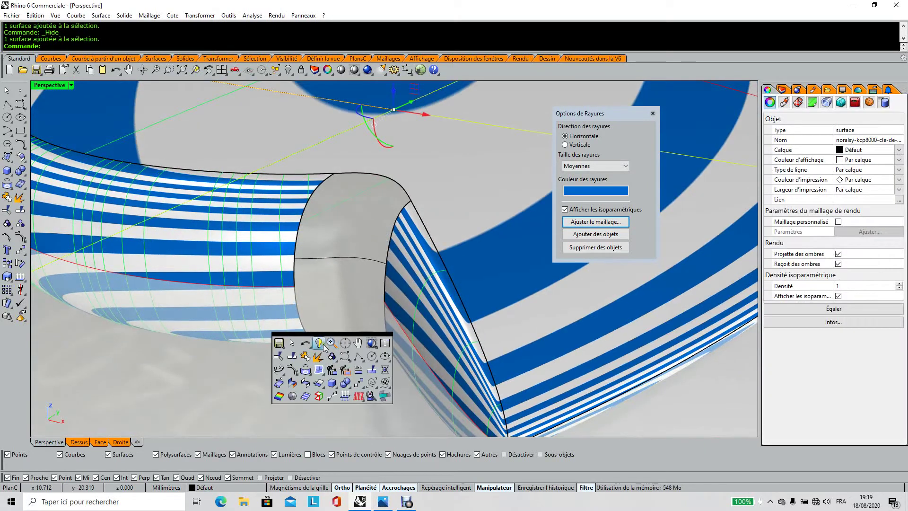
pyautogui.click(339, 382)
pyautogui.moveTo(351, 226); pyautogui.dragTo(417, 223, button='right')
pyautogui.scroll(5, 417, 223)
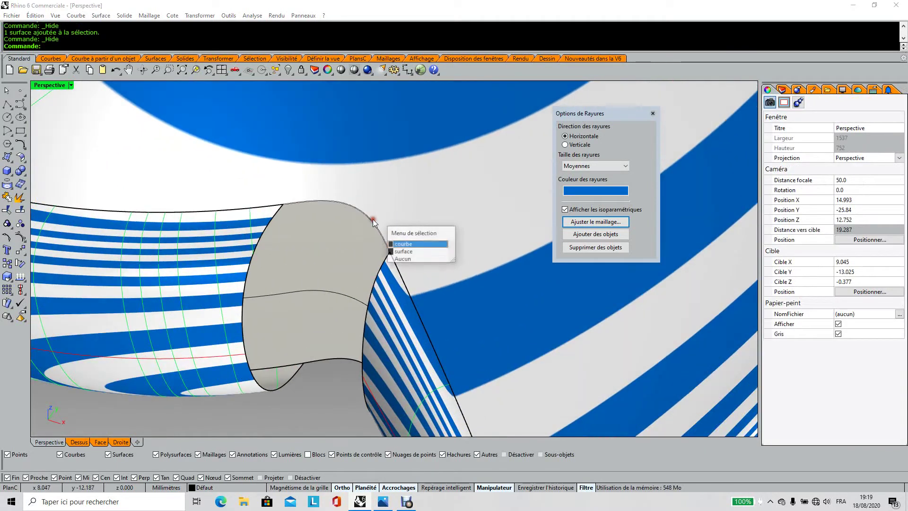
# - Build an EdgeSrf patch from the surface edges around the gap, including bottom and right edges
pyautogui.click(13, 161)
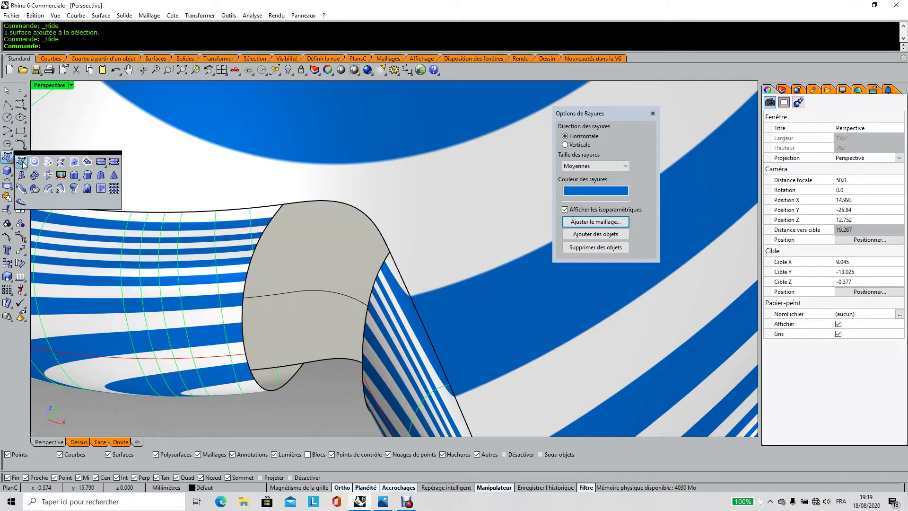
pyautogui.click(86, 163)
pyautogui.click(378, 228)
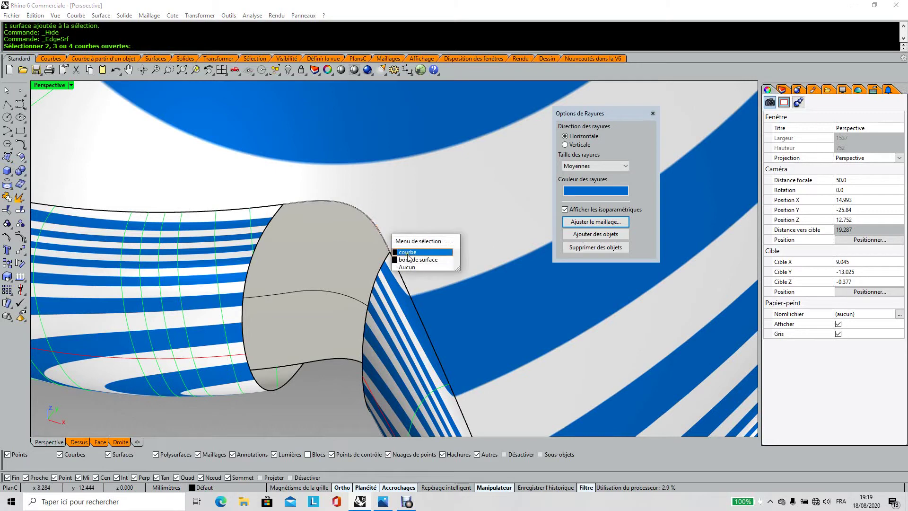
pyautogui.click(411, 259)
pyautogui.moveTo(364, 253); pyautogui.dragTo(392, 372, button='right')
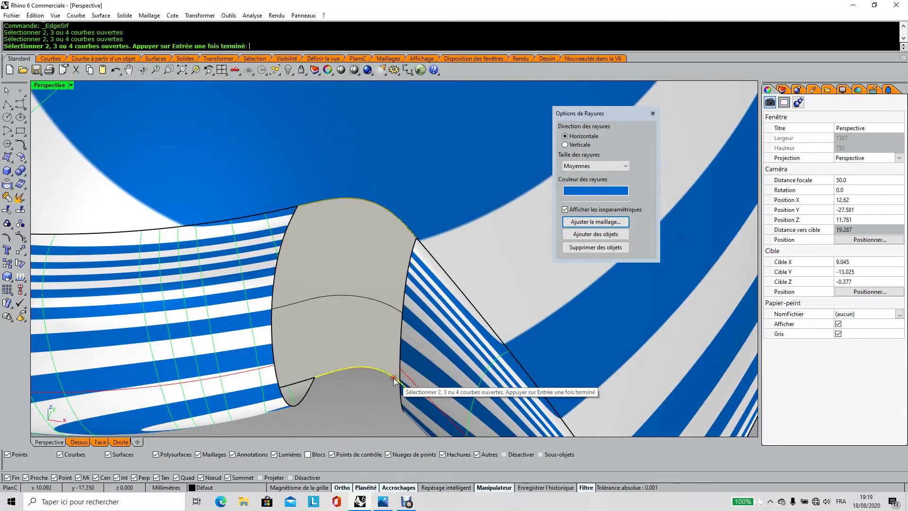
pyautogui.click(391, 377)
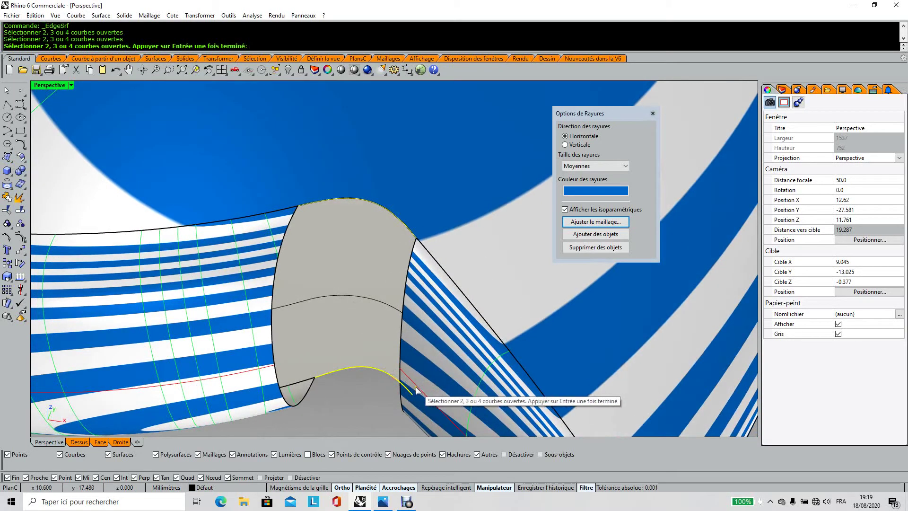
pyautogui.click(389, 361)
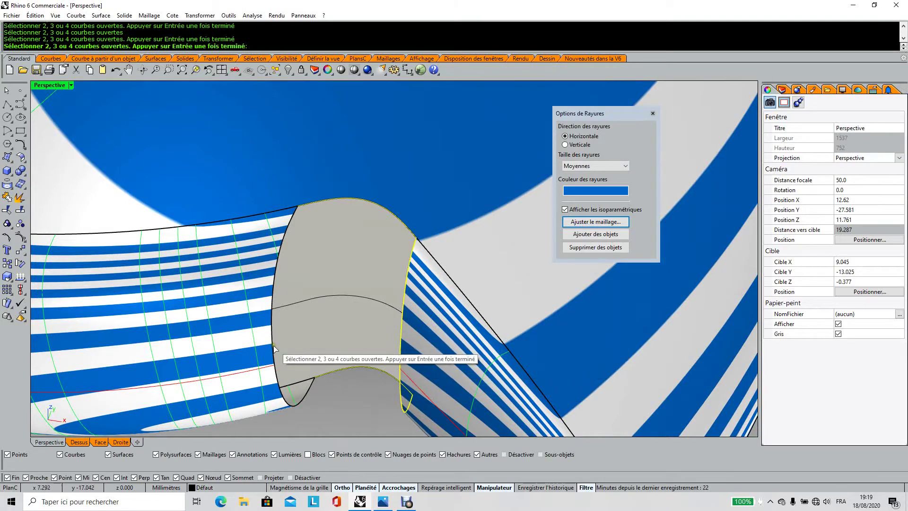
pyautogui.press('Return')
pyautogui.moveTo(345, 316)
pyautogui.mouseDown(button='right')
pyautogui.moveTo(373, 290)
pyautogui.moveTo(347, 279)
pyautogui.mouseUp(button='right')
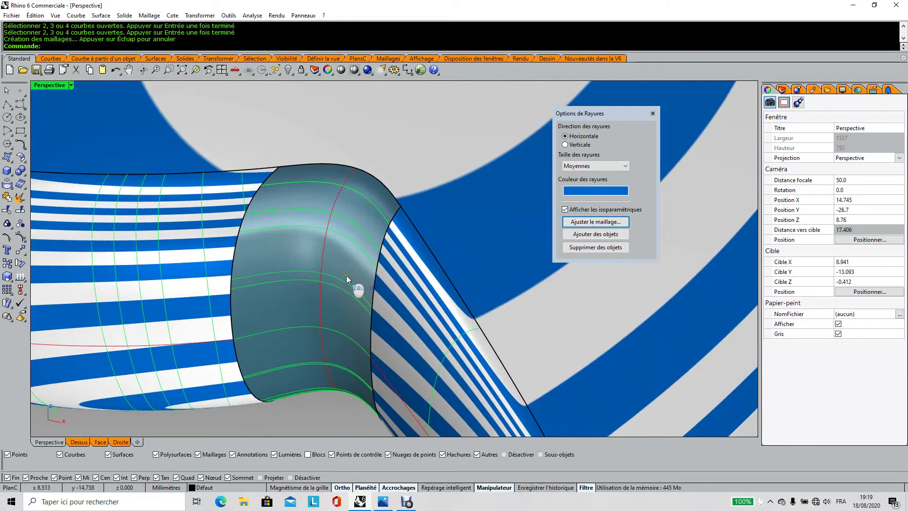
# - Turn on the new patch's control points and orbit to inspect them
pyautogui.click(348, 279)
pyautogui.click(595, 233)
pyautogui.scroll(2, 356, 211)
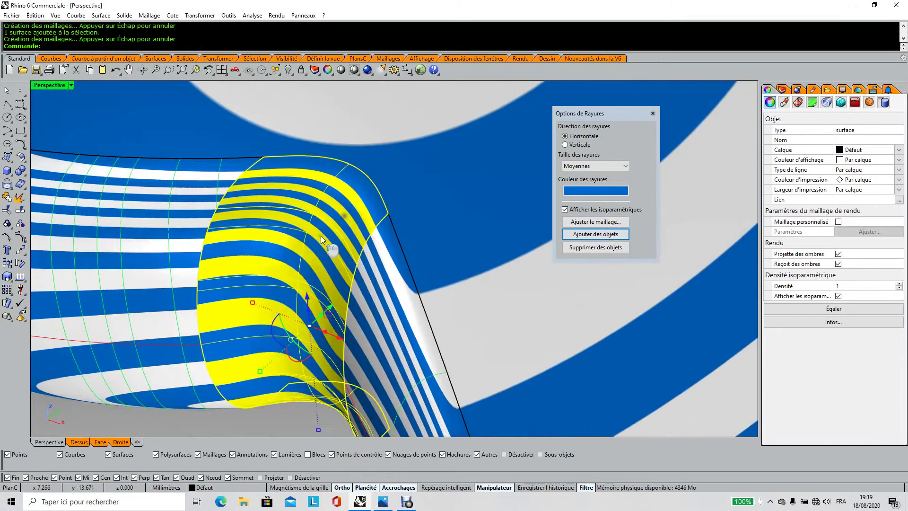
pyautogui.scroll(1, 321, 235)
pyautogui.click(17, 232)
pyautogui.moveTo(331, 213)
pyautogui.mouseDown(button='right')
pyautogui.moveTo(383, 166)
pyautogui.moveTo(343, 229)
pyautogui.mouseUp(button='right')
pyautogui.scroll(3, 383, 166)
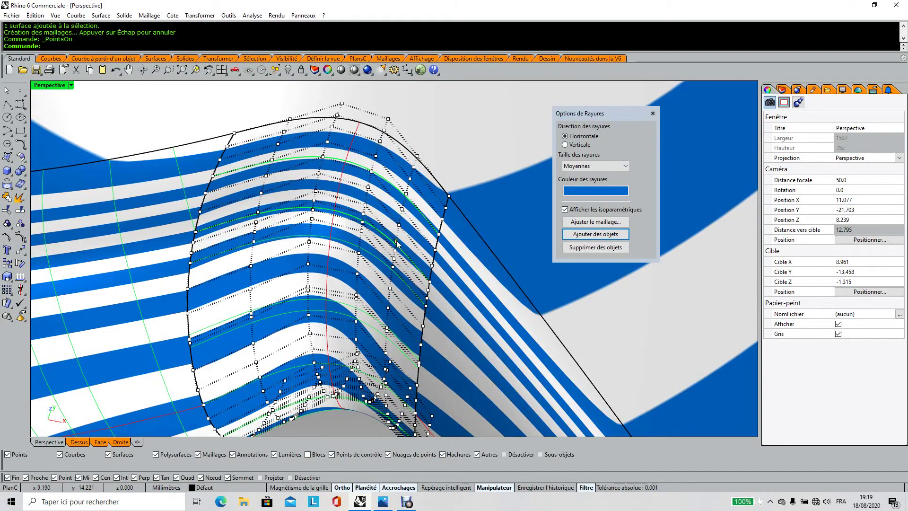
pyautogui.moveTo(396, 242); pyautogui.dragTo(385, 219, button='right')
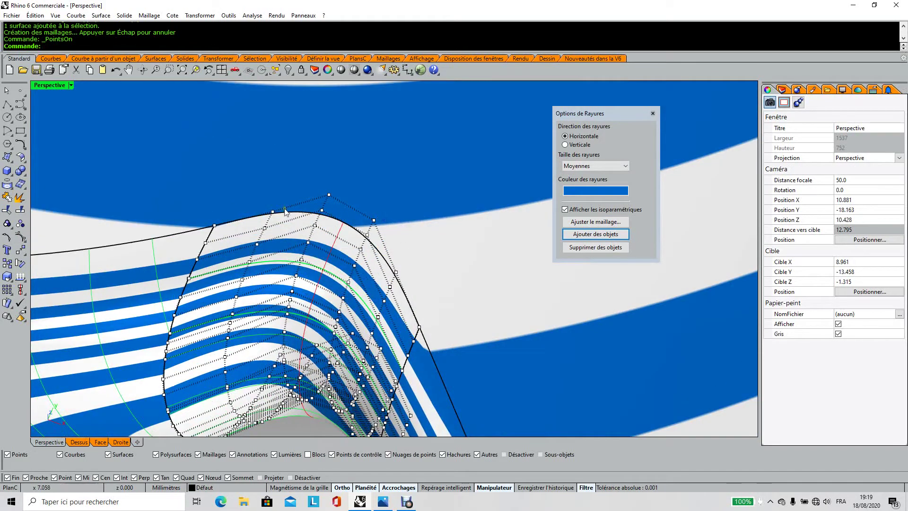
pyautogui.moveTo(358, 202); pyautogui.dragTo(331, 249, button='right')
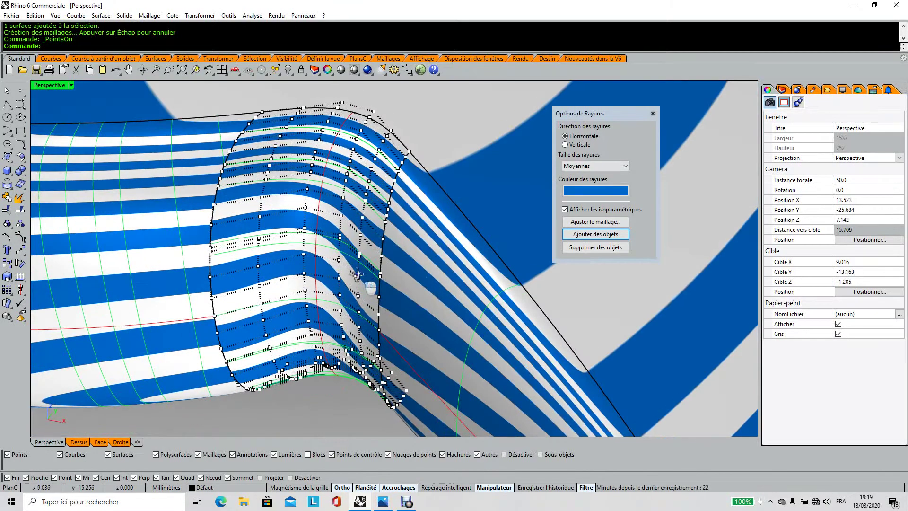
# - Read the patch's object description: a valid degree-3 NURBS surface with 40 by 6 points
pyautogui.click(328, 228)
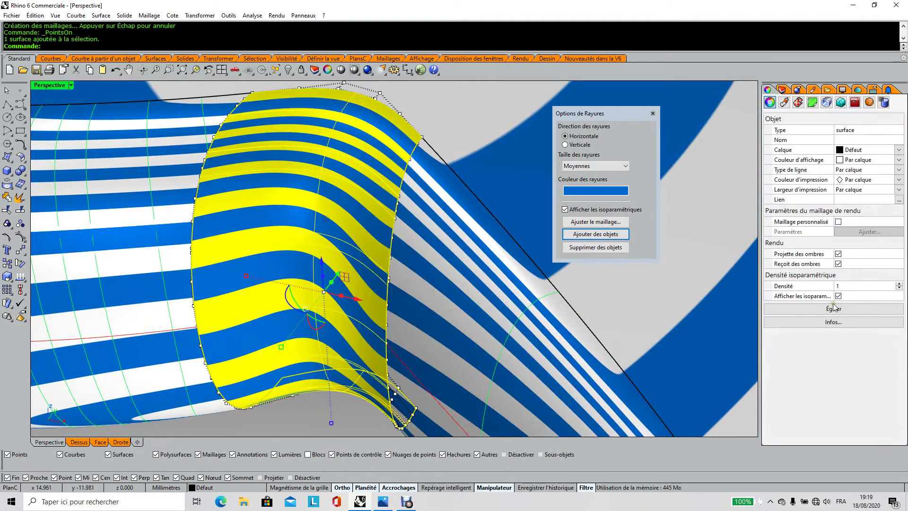
pyautogui.click(833, 321)
pyautogui.scroll(-1, 544, 217)
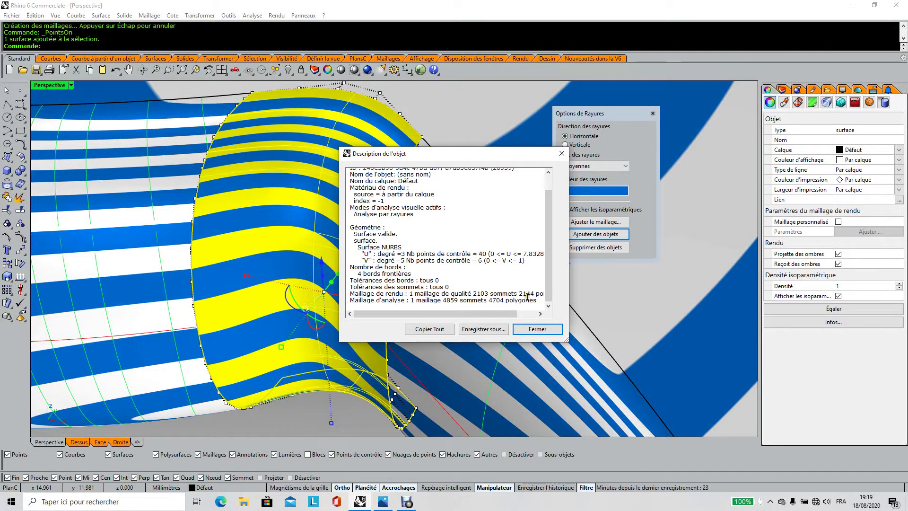
pyautogui.click(534, 328)
pyautogui.moveTo(325, 227)
pyautogui.mouseDown(button='right')
pyautogui.moveTo(350, 255)
pyautogui.moveTo(391, 260)
pyautogui.moveTo(301, 301)
pyautogui.moveTo(323, 228)
pyautogui.moveTo(40, 101)
pyautogui.mouseUp(button='right')
pyautogui.press('Escape')
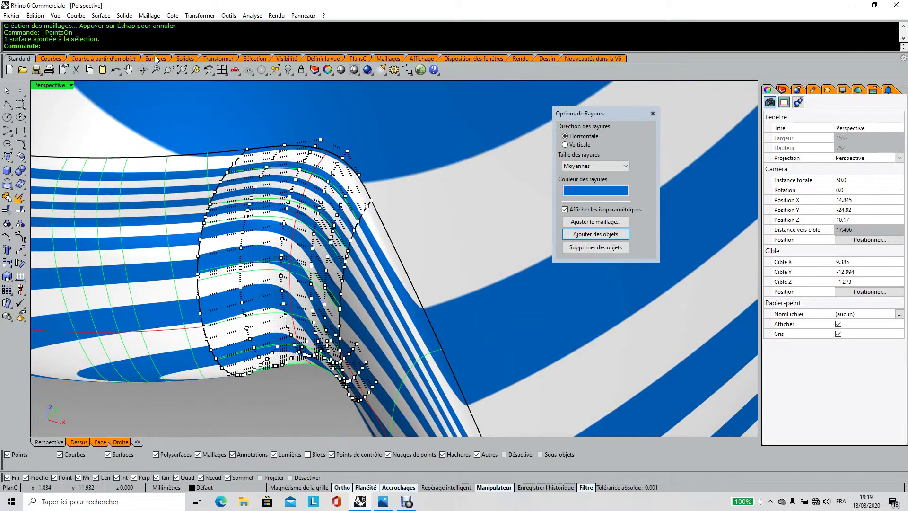
# - Start a single-edge Match Surface from the Surfaces tab, then cancel it
pyautogui.click(156, 58)
pyautogui.click(150, 71)
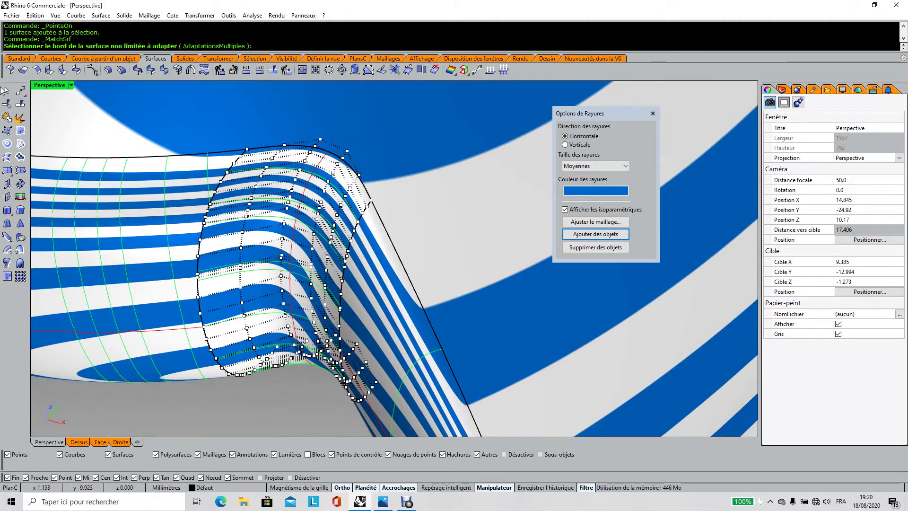
pyautogui.click(152, 71)
pyautogui.press('Escape')
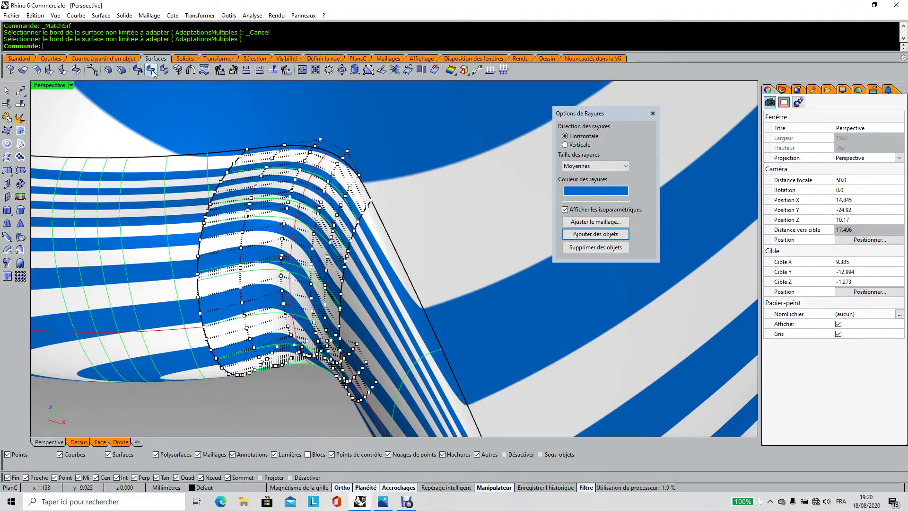
# - Match the patch's right and left edges to their neighbouring edges with curvature continuity
pyautogui.rightClick(152, 72)
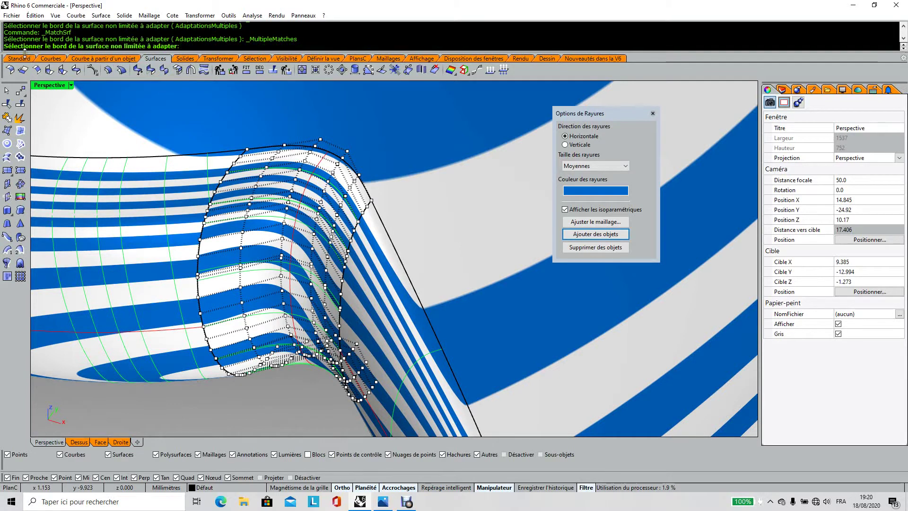
pyautogui.click(368, 208)
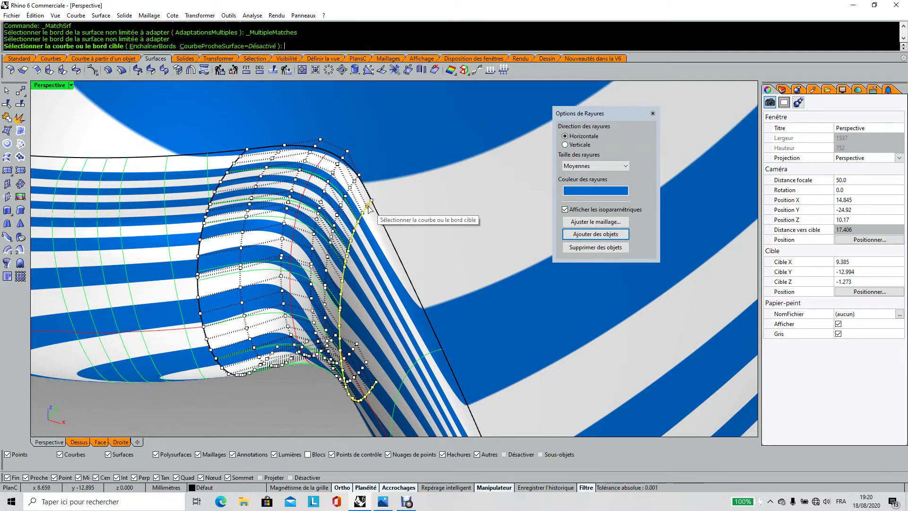
pyautogui.click(369, 208)
pyautogui.click(240, 157)
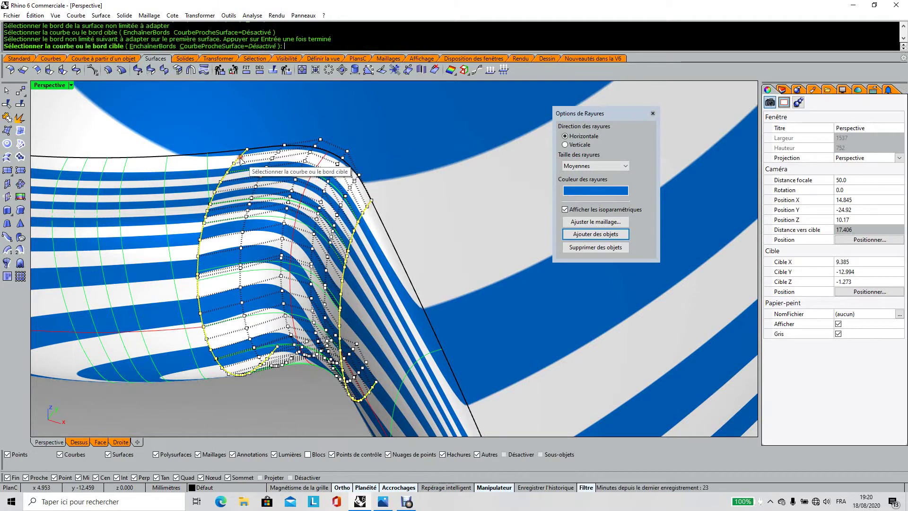
pyautogui.click(240, 157)
pyautogui.press('Return')
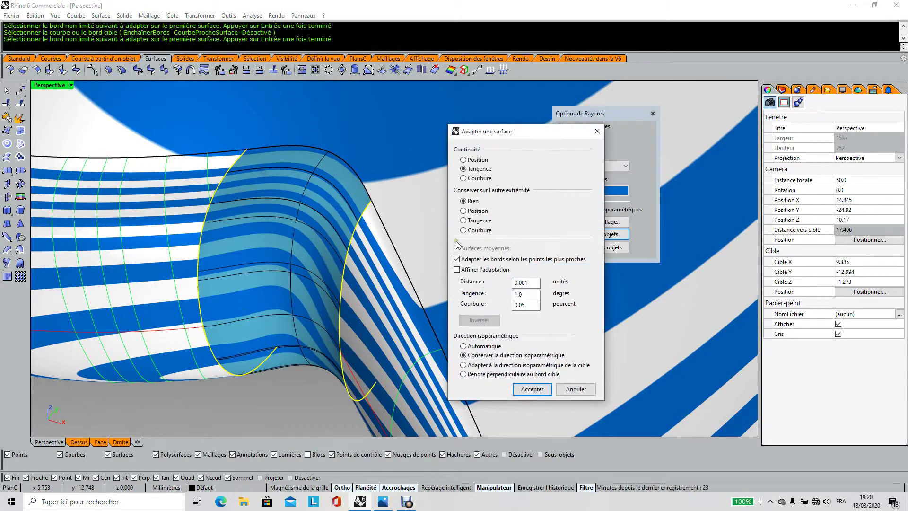
pyautogui.click(464, 179)
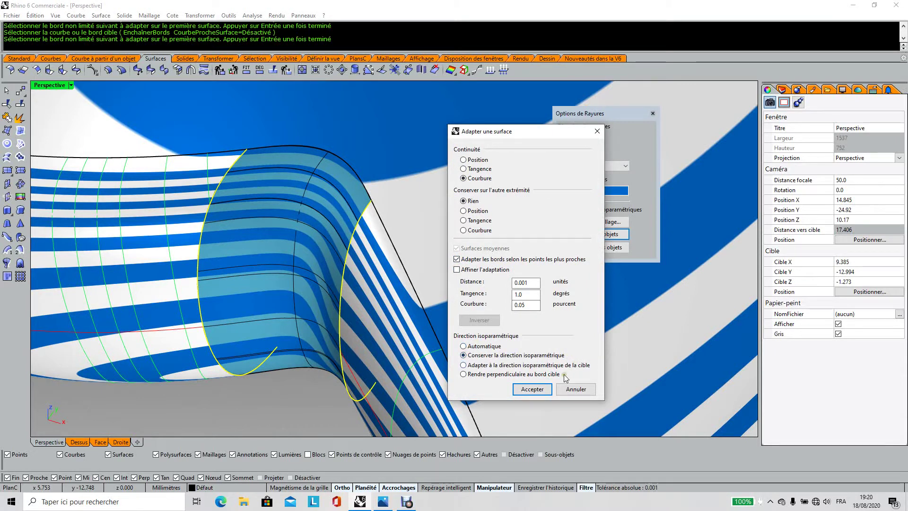
pyautogui.click(532, 388)
# - For Match Surface, pick the patch's top and bottom edges and their adjoining target edges
pyautogui.moveTo(444, 315); pyautogui.dragTo(407, 314, button='right')
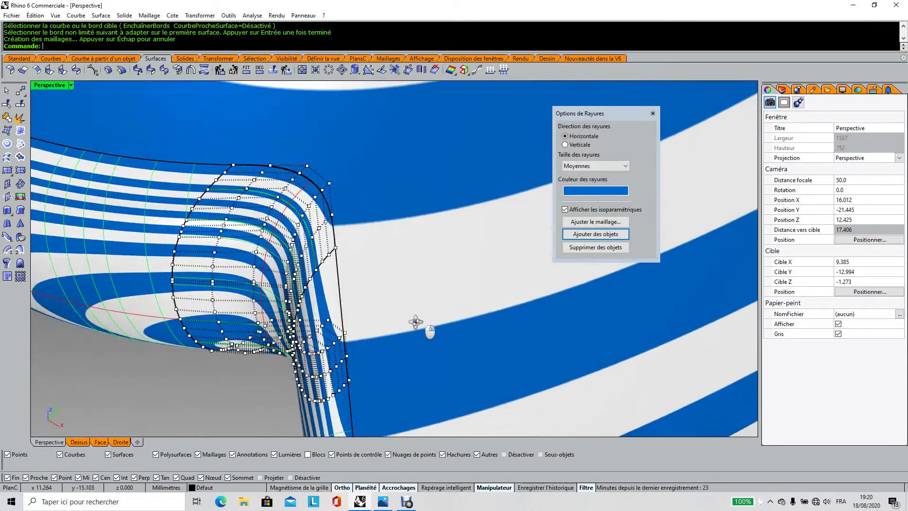
pyautogui.scroll(5, 407, 313)
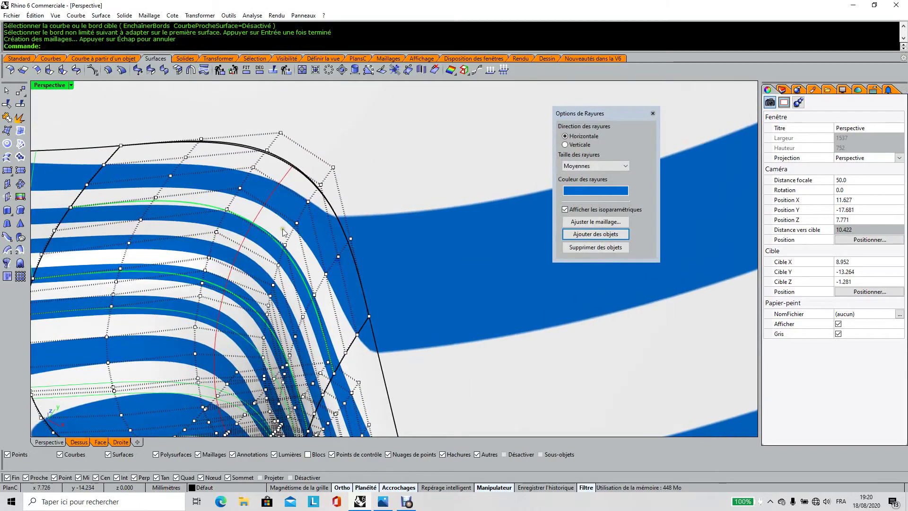
pyautogui.rightClick(150, 72)
pyautogui.click(372, 303)
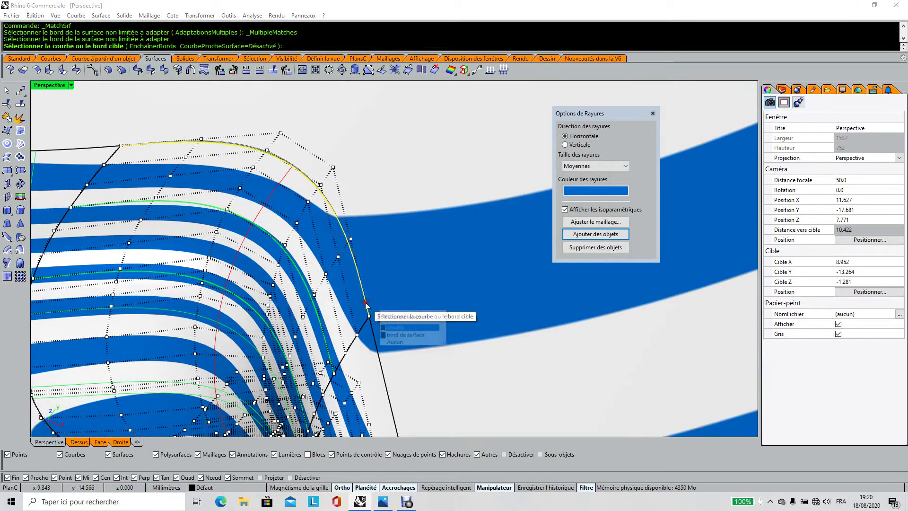
pyautogui.click(409, 336)
pyautogui.moveTo(409, 337); pyautogui.dragTo(359, 228, button='right')
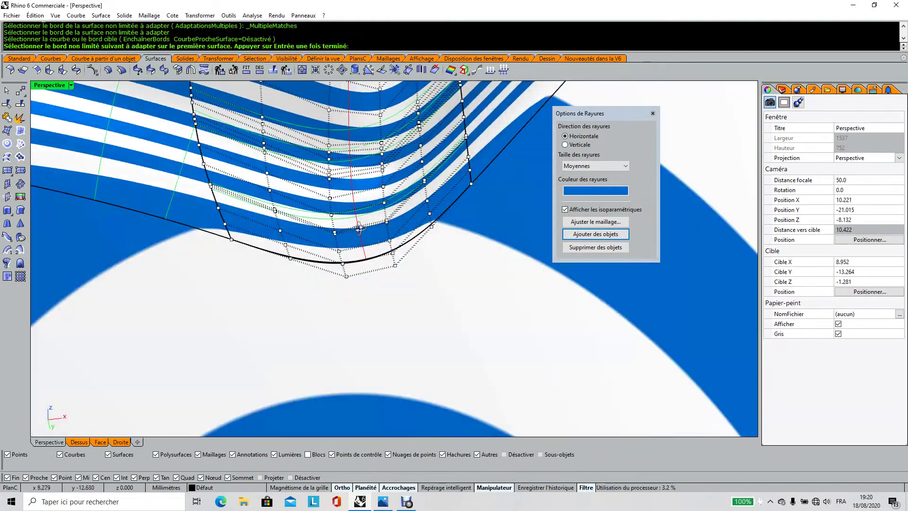
pyautogui.click(268, 258)
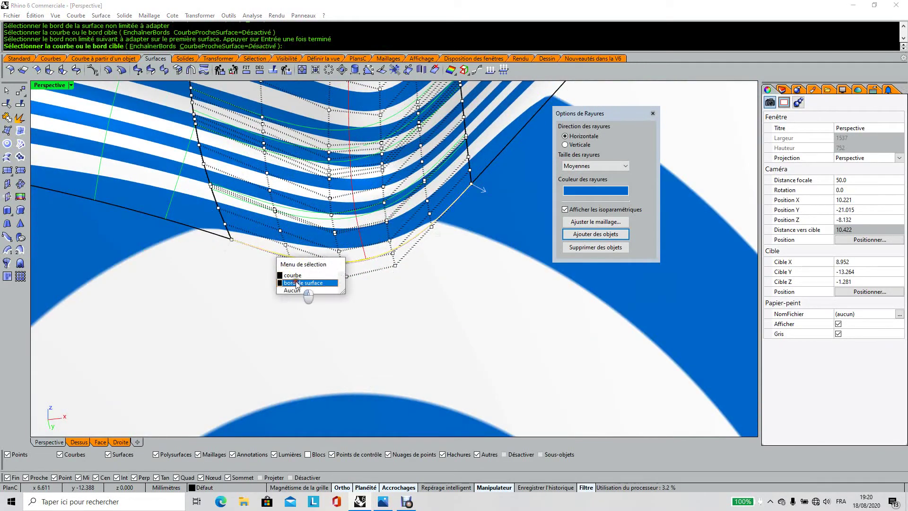
pyautogui.click(295, 281)
# - Match both edges with Tangency continuity and turn off isocurves in the zebra analysis
pyautogui.rightClick(313, 182)
pyautogui.moveTo(314, 182); pyautogui.dragTo(461, 191, button='right')
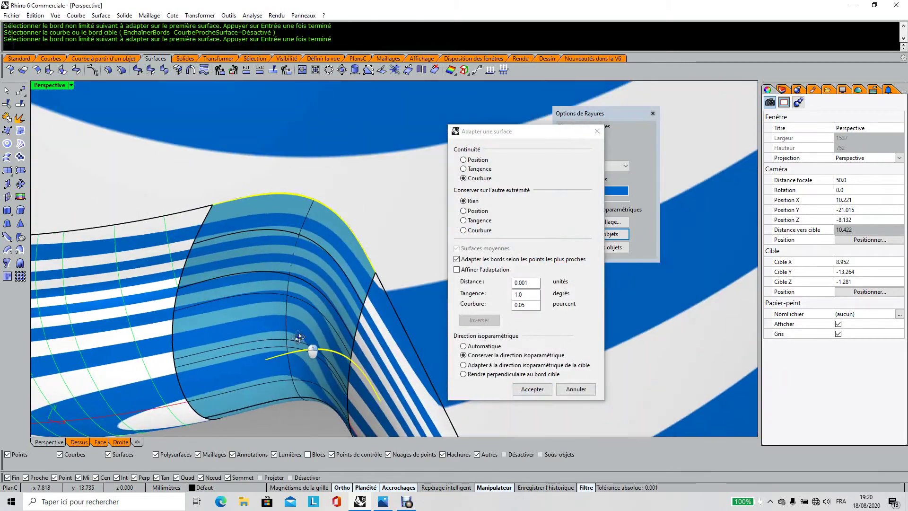
pyautogui.click(464, 170)
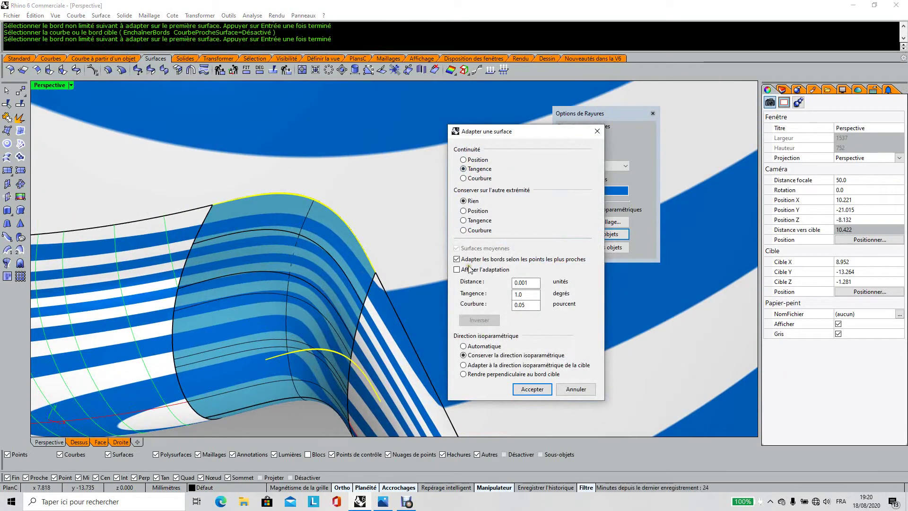
pyautogui.click(531, 388)
pyautogui.moveTo(529, 392); pyautogui.dragTo(434, 283, button='right')
pyautogui.click(565, 209)
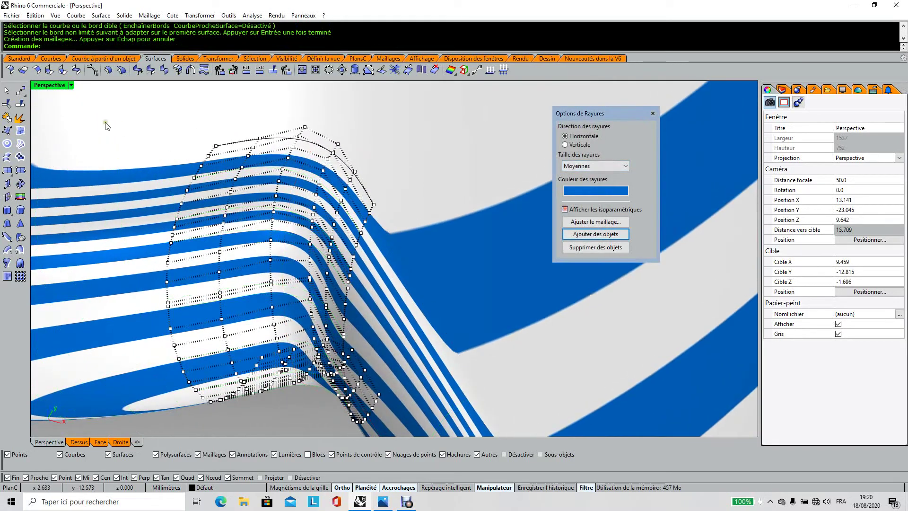
# - Turn off control points, then select and hide all curves in the model
pyautogui.press('Escape')
pyautogui.press('Escape')
pyautogui.press('Escape')
pyautogui.middleClick(365, 179)
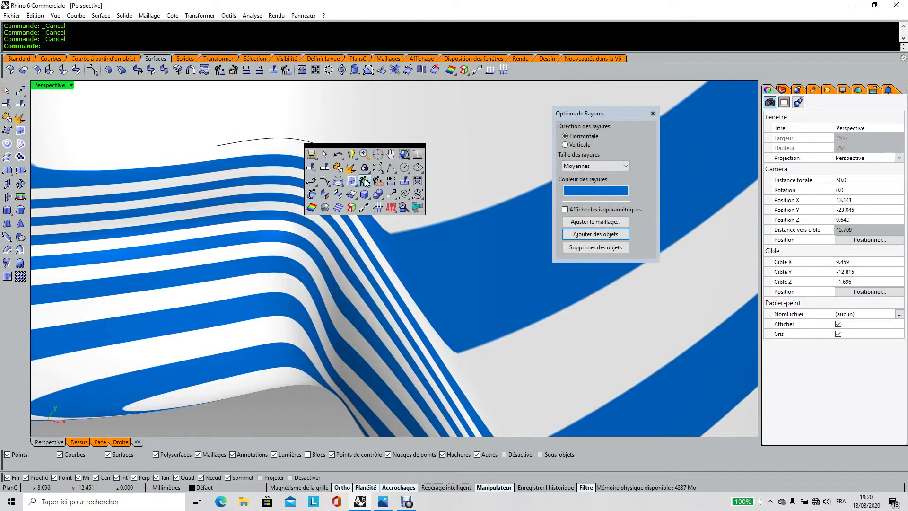
pyautogui.click(411, 192)
pyautogui.middleClick(382, 226)
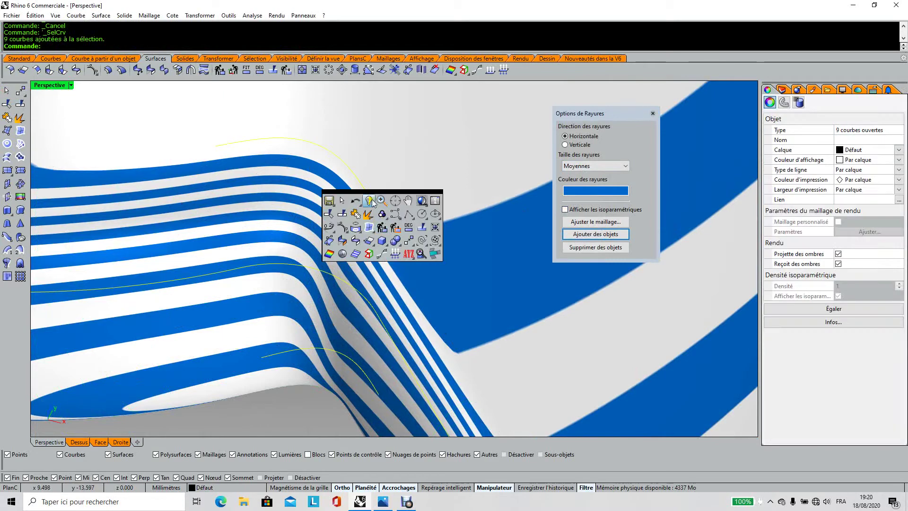
pyautogui.click(382, 227)
# - Inspect the zebra stripes at the notch corner, then end the zebra analysis
pyautogui.moveTo(444, 215)
pyautogui.mouseDown(button='right')
pyautogui.moveTo(435, 253)
pyautogui.moveTo(401, 209)
pyautogui.mouseUp(button='right')
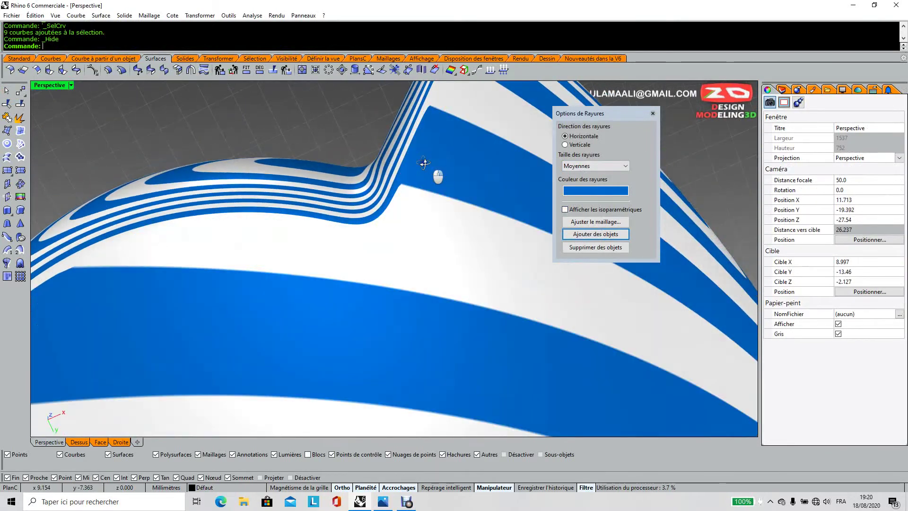
pyautogui.scroll(5, 375, 200)
pyautogui.scroll(-5, 375, 200)
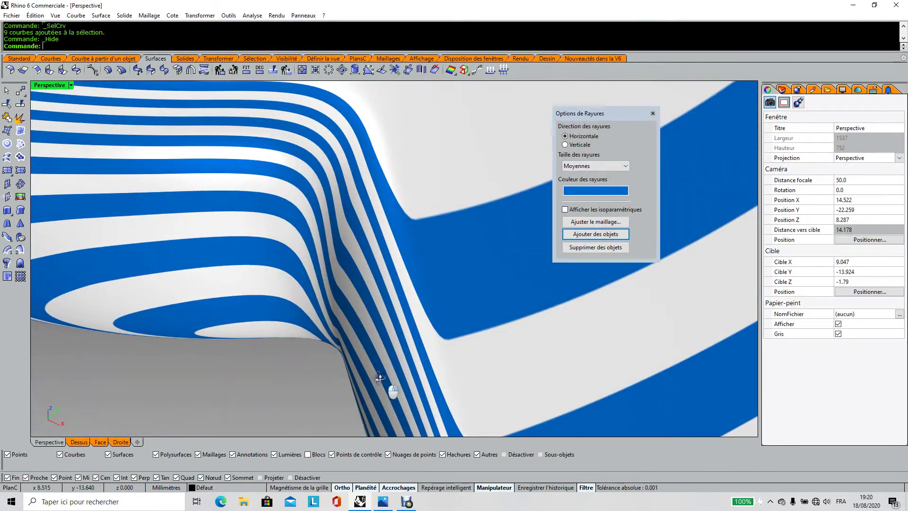
pyautogui.moveTo(375, 200)
pyautogui.mouseDown(button='right')
pyautogui.moveTo(399, 194)
pyautogui.moveTo(293, 255)
pyautogui.mouseUp(button='right')
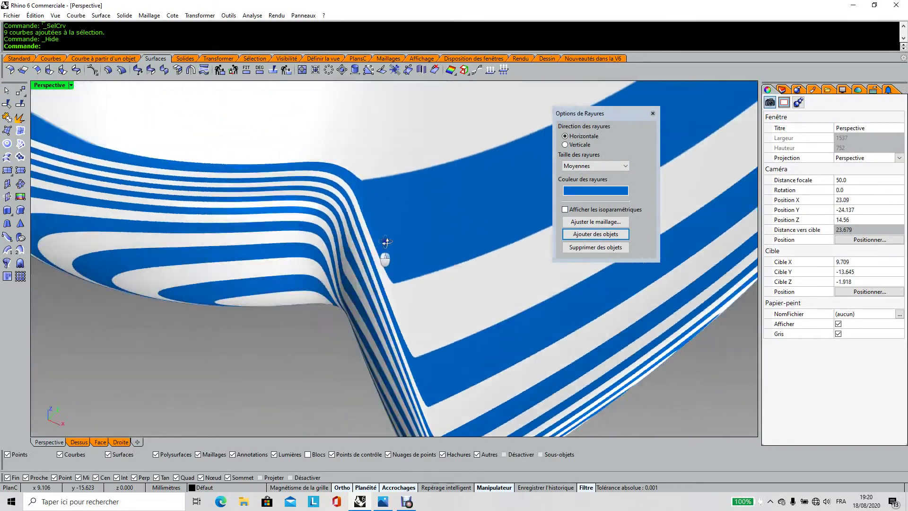
pyautogui.scroll(-3, 402, 204)
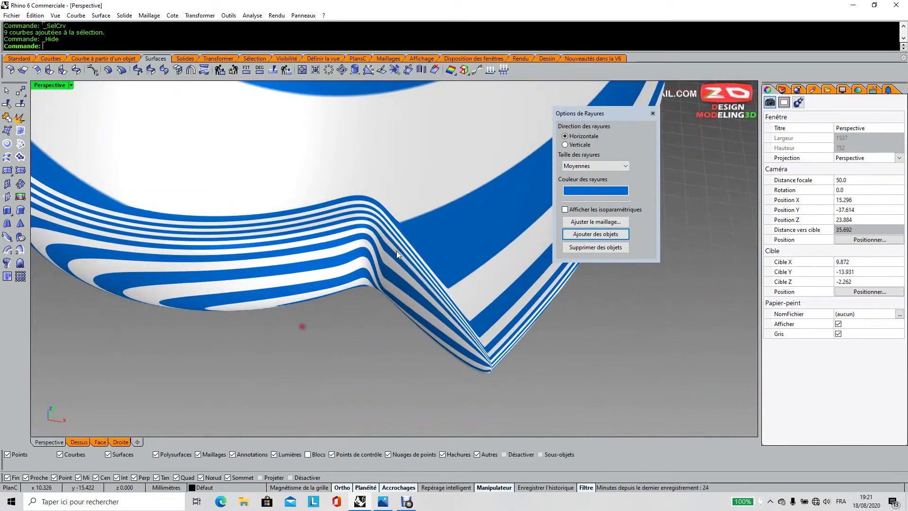
pyautogui.moveTo(396, 250); pyautogui.dragTo(365, 233, button='right')
pyautogui.scroll(2, 365, 232)
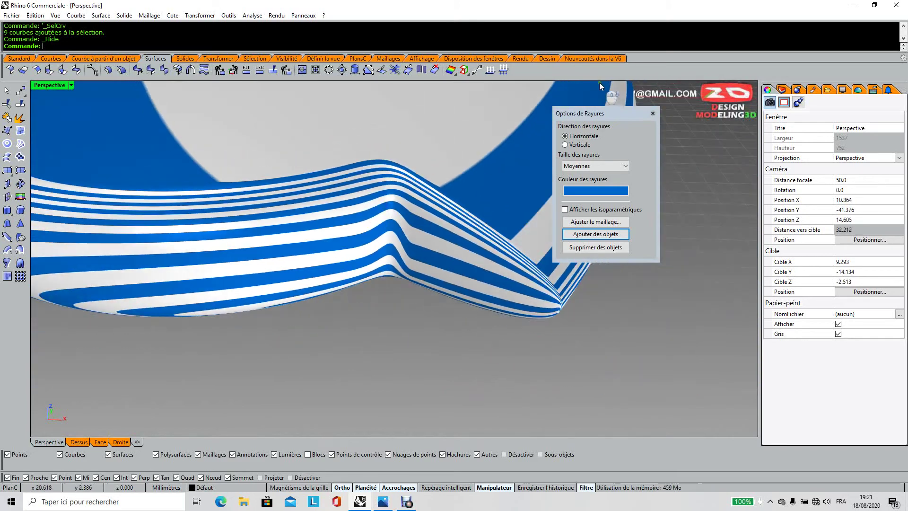
pyautogui.press('Escape')
pyautogui.press('Escape')
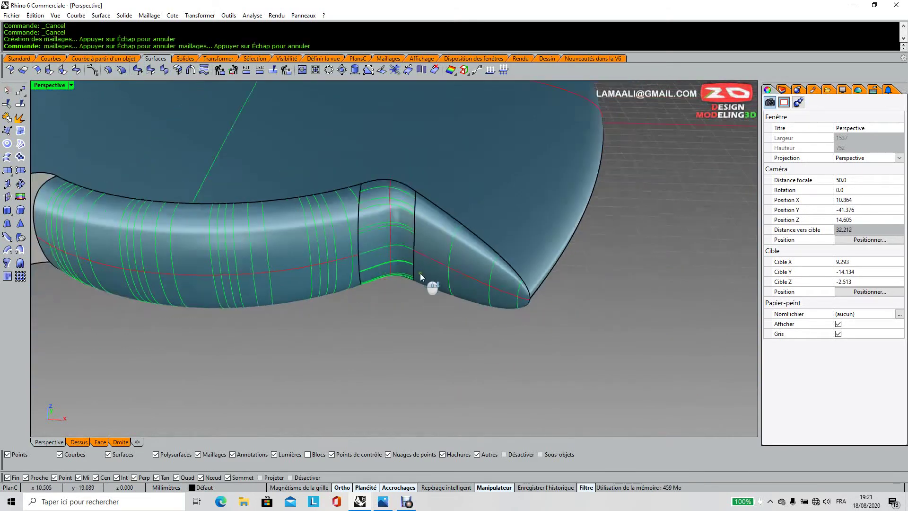
# - Inspect the notch band, briefly selecting and deselecting its corner surface
pyautogui.moveTo(420, 274); pyautogui.dragTo(375, 272, button='right')
pyautogui.click(370, 253)
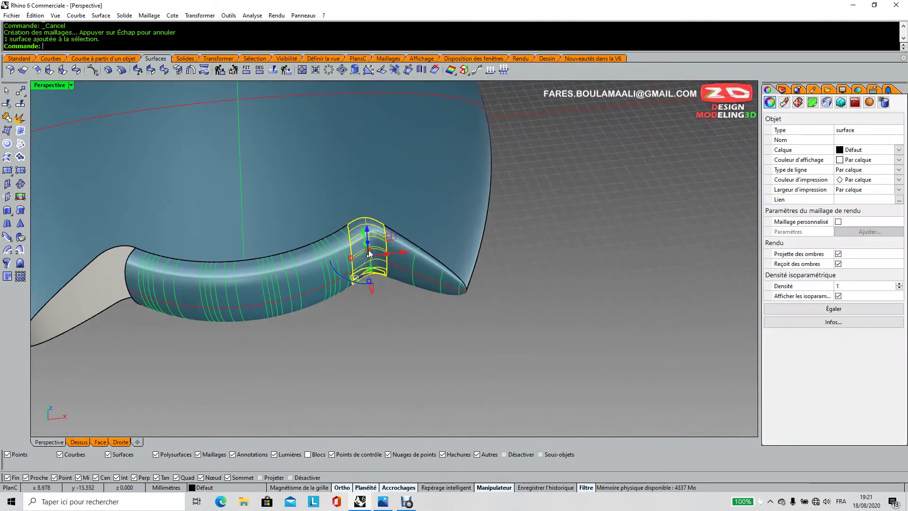
pyautogui.click(373, 308)
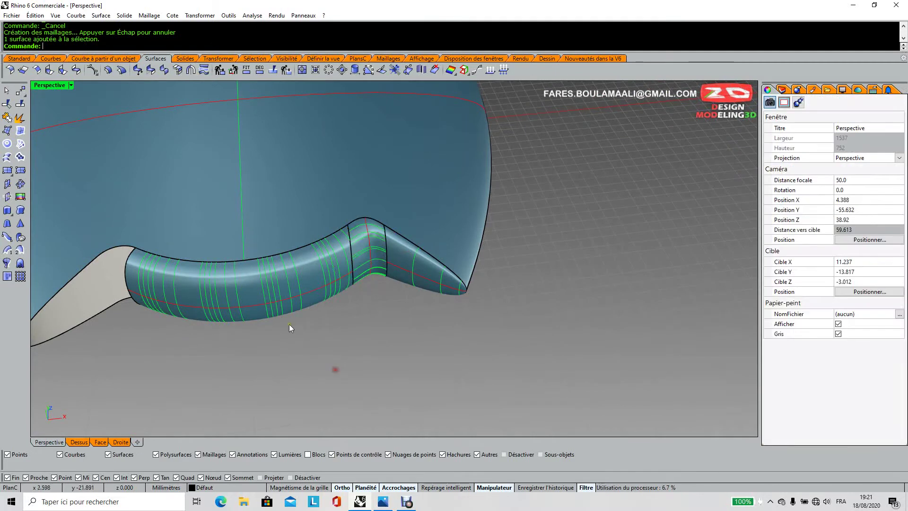
pyautogui.moveTo(288, 324)
pyautogui.mouseDown(button='right')
pyautogui.moveTo(304, 324)
pyautogui.moveTo(297, 254)
pyautogui.mouseUp(button='right')
# - Maximize the Top (Dessus) view and start a polyline, centring the part in view
pyautogui.doubleClick(61, 85)
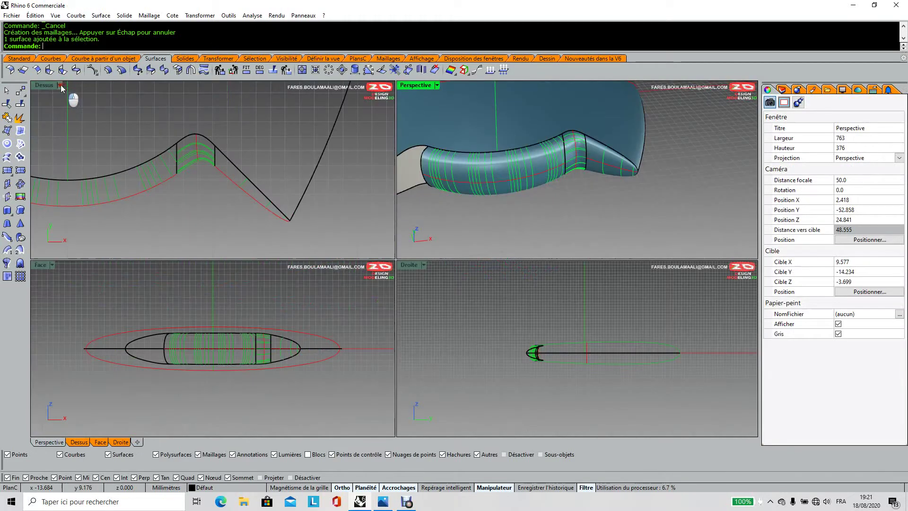
pyautogui.doubleClick(47, 83)
pyautogui.scroll(-3, 428, 237)
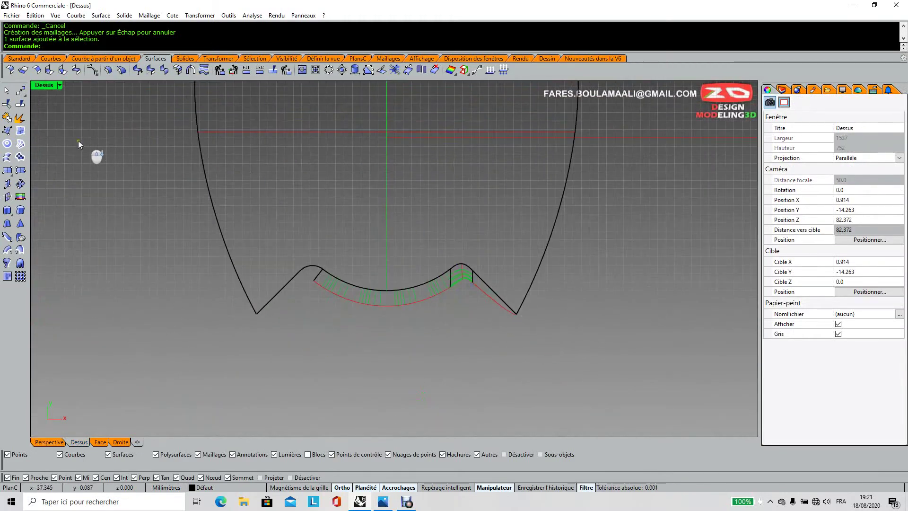
pyautogui.click(14, 70)
pyautogui.click(7, 104)
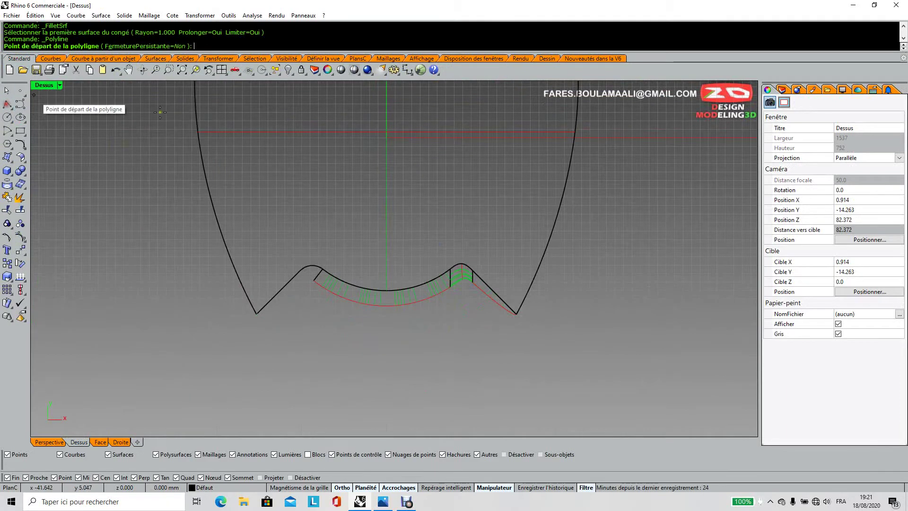
pyautogui.scroll(-3, 405, 152)
pyautogui.moveTo(404, 153); pyautogui.dragTo(385, 208, button='right')
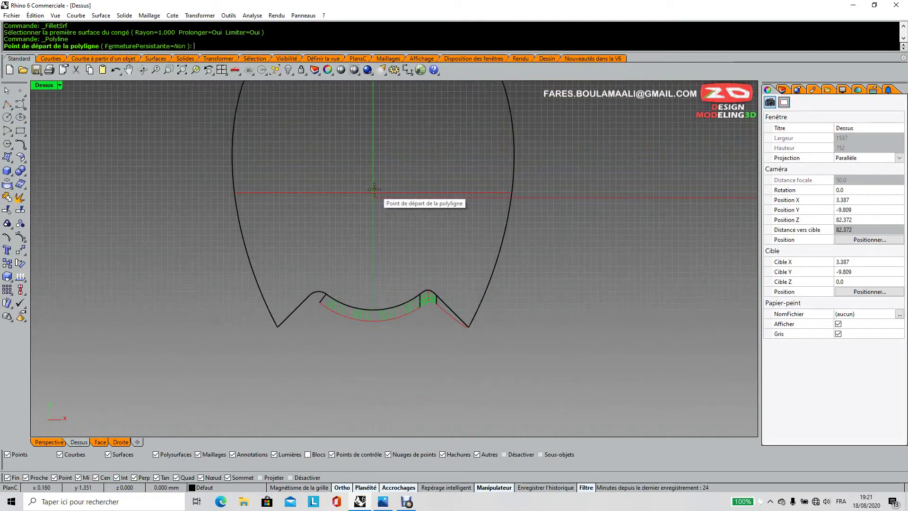
# - Draw a vertical cutting line from the origin straight downward
pyautogui.write('0')
pyautogui.press('Return')
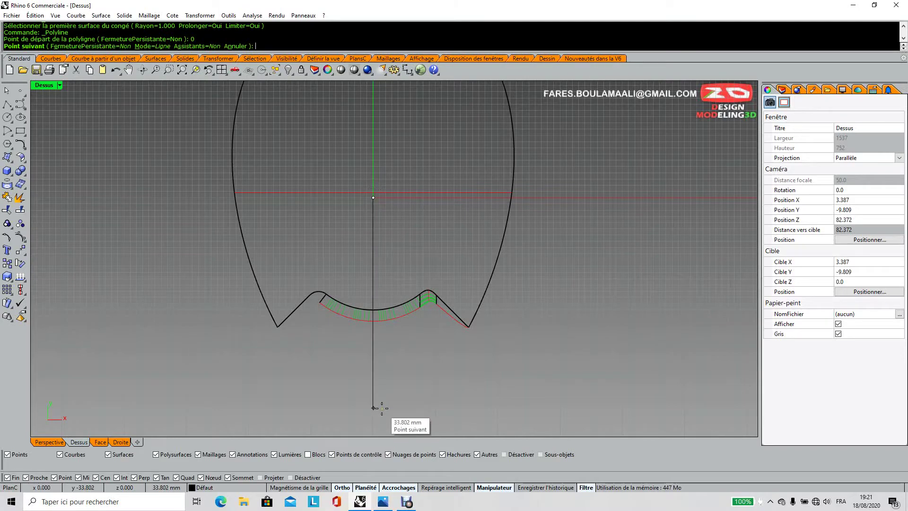
pyautogui.click(382, 408)
pyautogui.scroll(3, 371, 352)
pyautogui.press('Return')
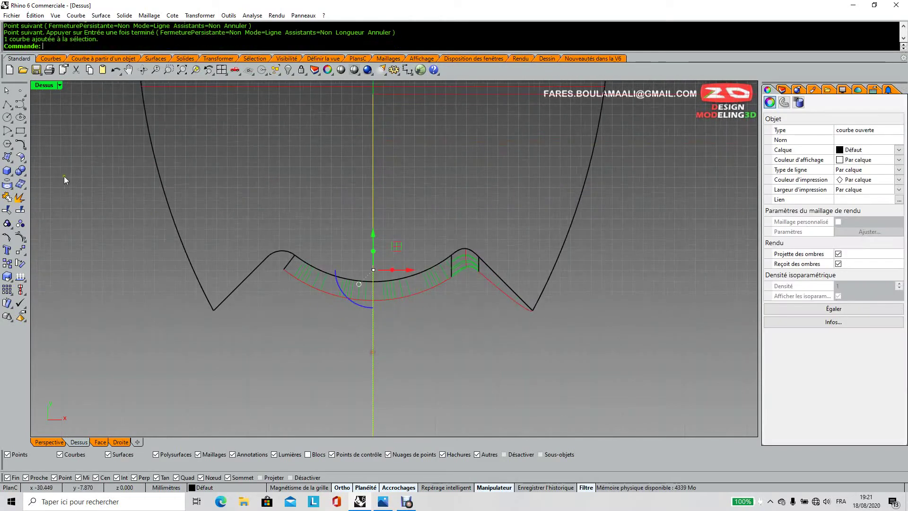
# - Trim away the band left of the centre line, then delete the line
pyautogui.click(8, 211)
pyautogui.click(346, 295)
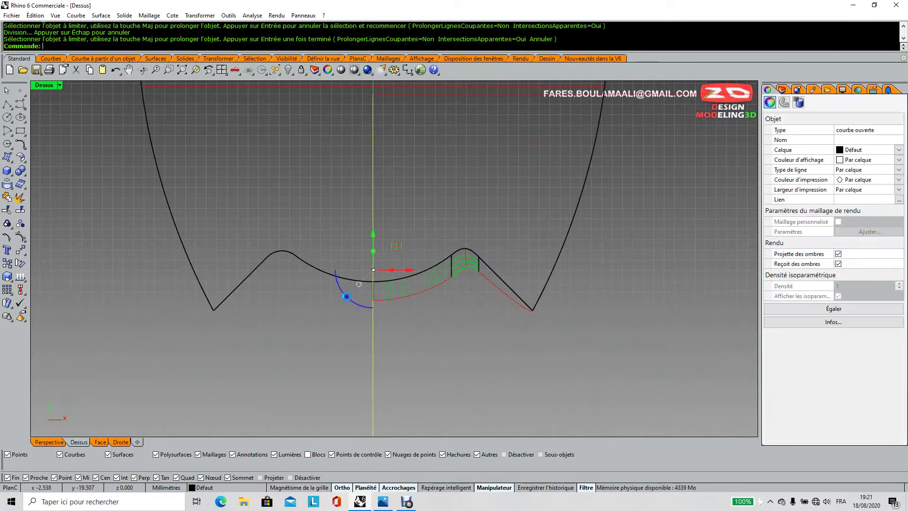
pyautogui.press('Delete')
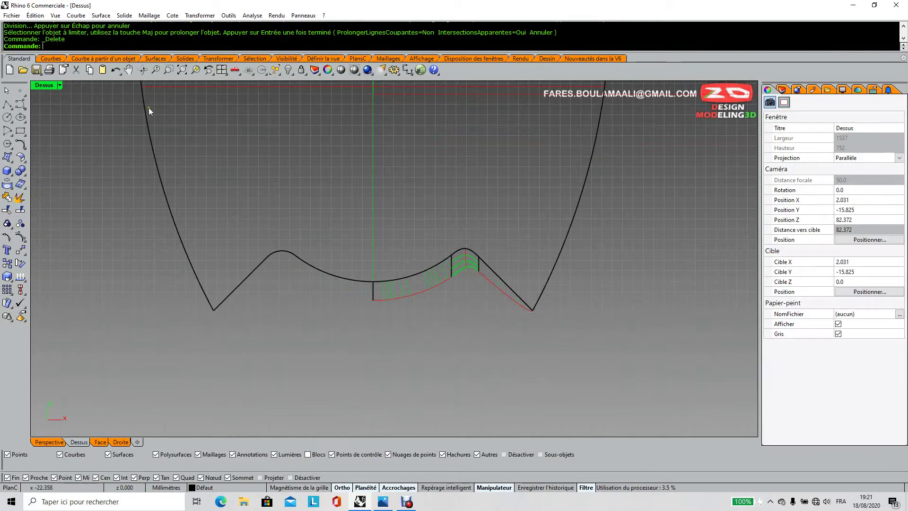
# - Maximize the Perspective view and select the four right-half band surfaces, including the corner
pyautogui.doubleClick(53, 86)
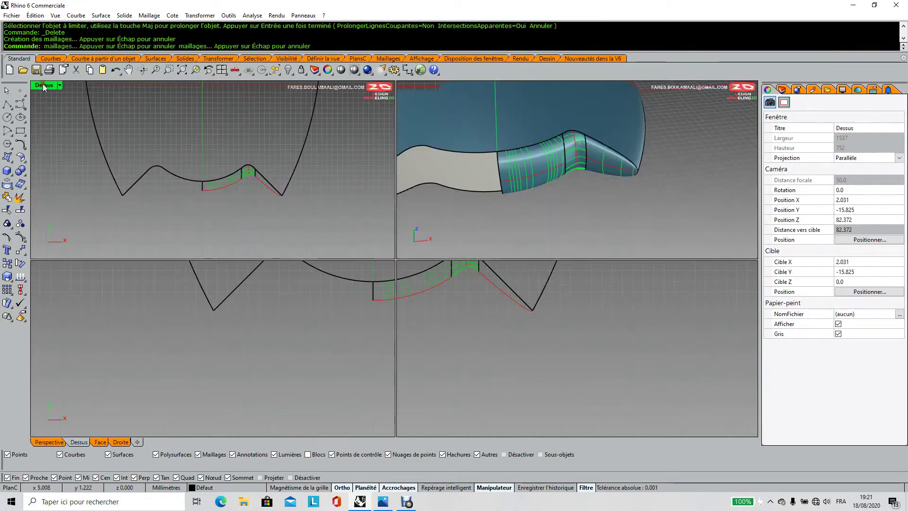
pyautogui.doubleClick(415, 85)
pyautogui.moveTo(410, 200); pyautogui.dragTo(366, 257, button='right')
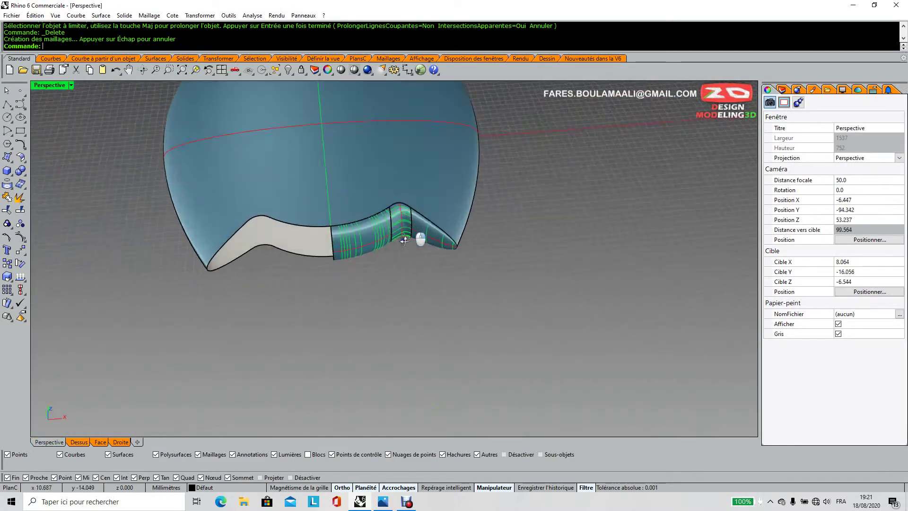
pyautogui.click(367, 257)
pyautogui.keyDown('shift'); pyautogui.click(398, 236); pyautogui.keyUp('shift')
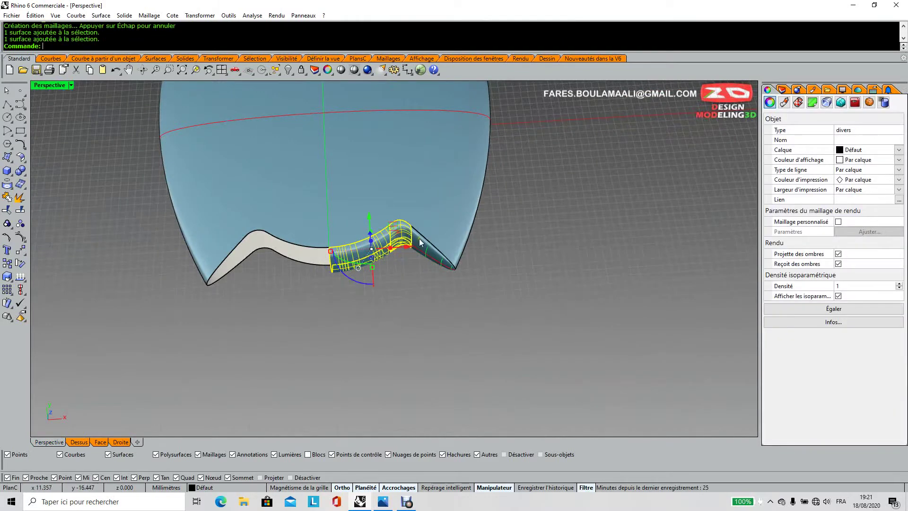
pyautogui.keyDown('shift'); pyautogui.click(439, 253); pyautogui.keyUp('shift')
pyautogui.click(463, 270)
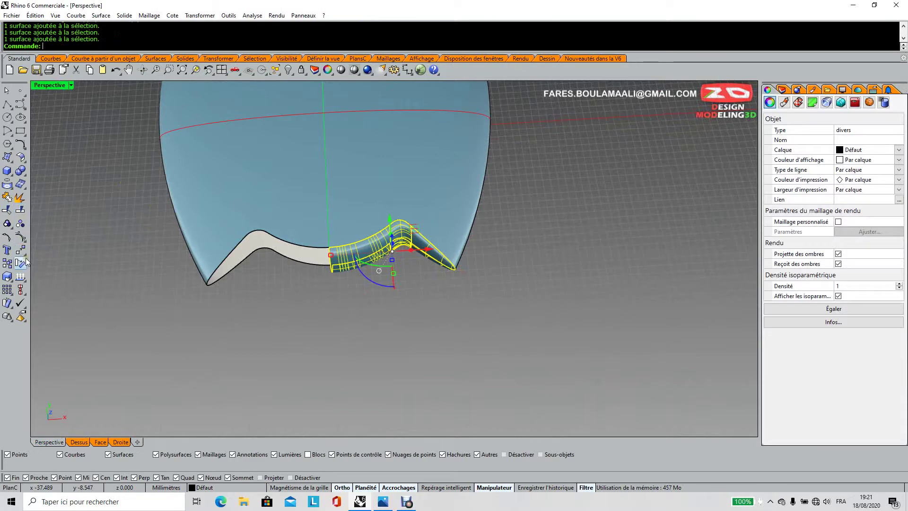
# - Mirror the selected surfaces across a plane through the origin along the Y axis
pyautogui.click(97, 255)
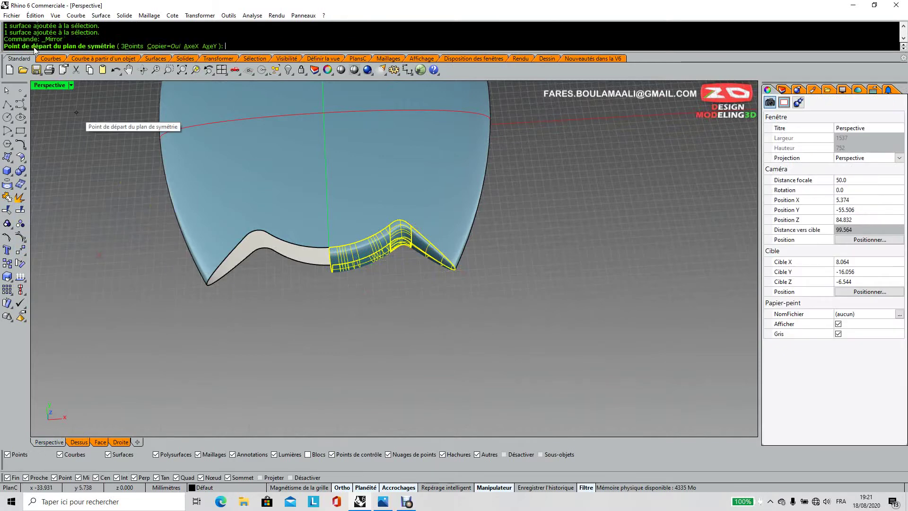
pyautogui.write('0')
pyautogui.press('Return')
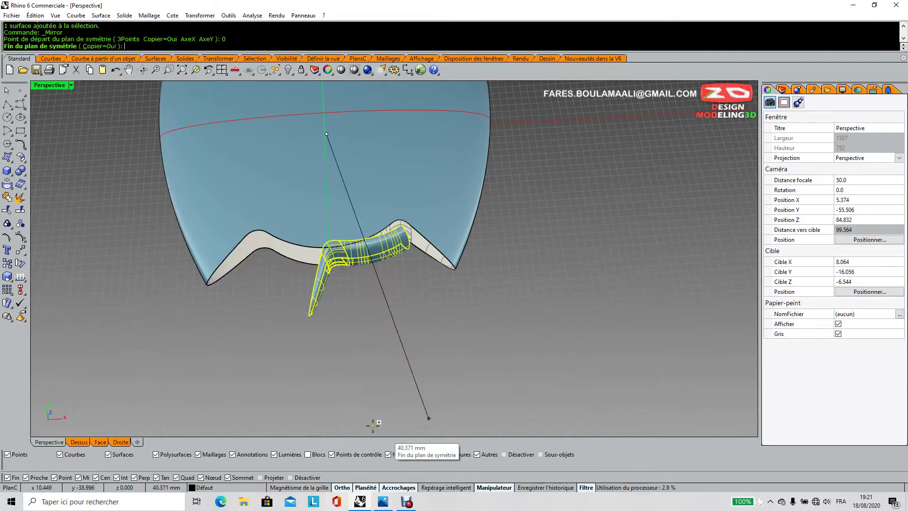
pyautogui.click(333, 396)
# - Zoom into the notch peak and examine the overhanging fillet surface there
pyautogui.scroll(3, 280, 236)
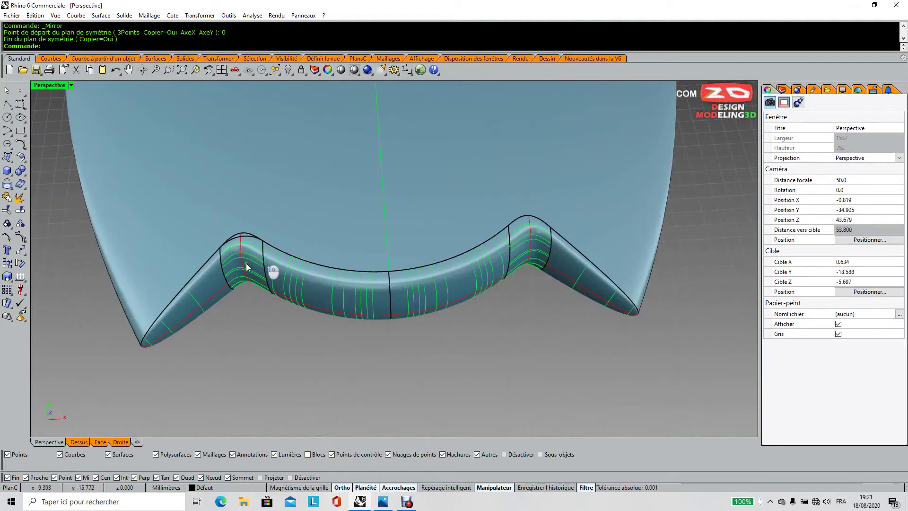
pyautogui.scroll(8, 246, 263)
pyautogui.scroll(1, 236, 243)
pyautogui.scroll(2, 241, 248)
pyautogui.click(251, 235)
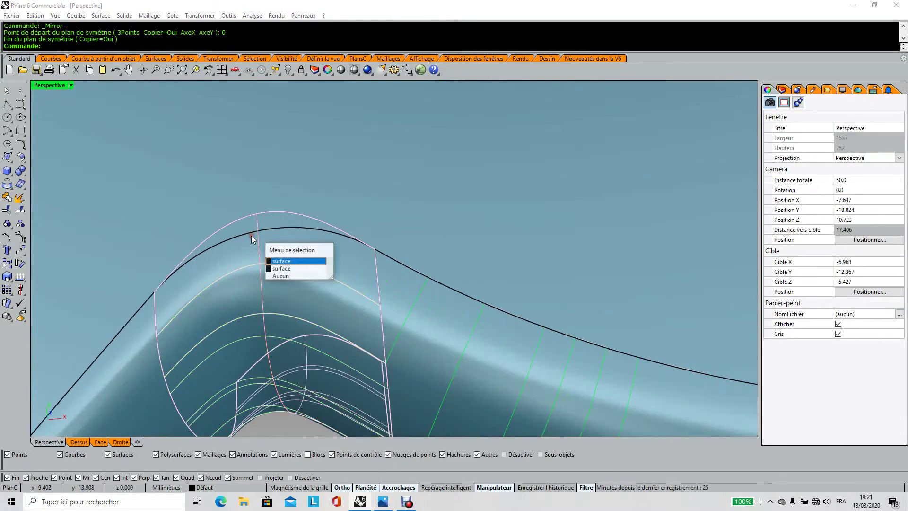
pyautogui.press('Escape')
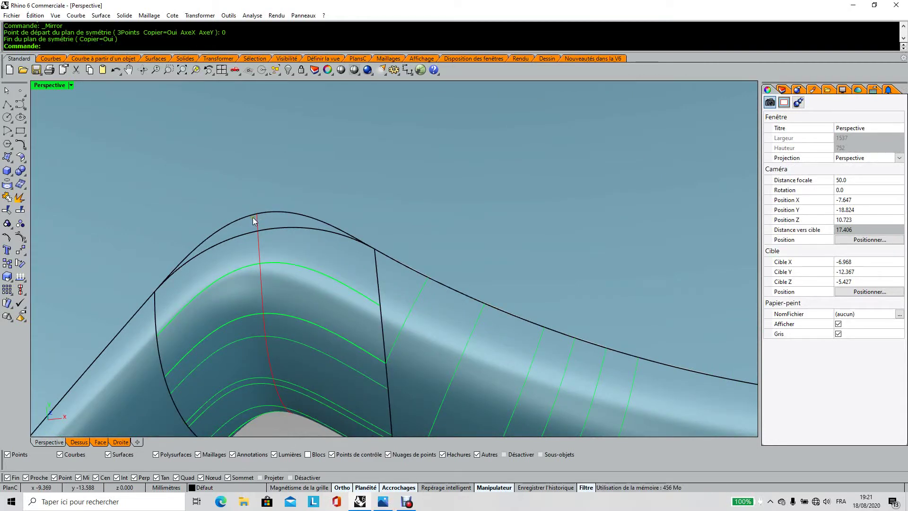
pyautogui.scroll(-5, 367, 273)
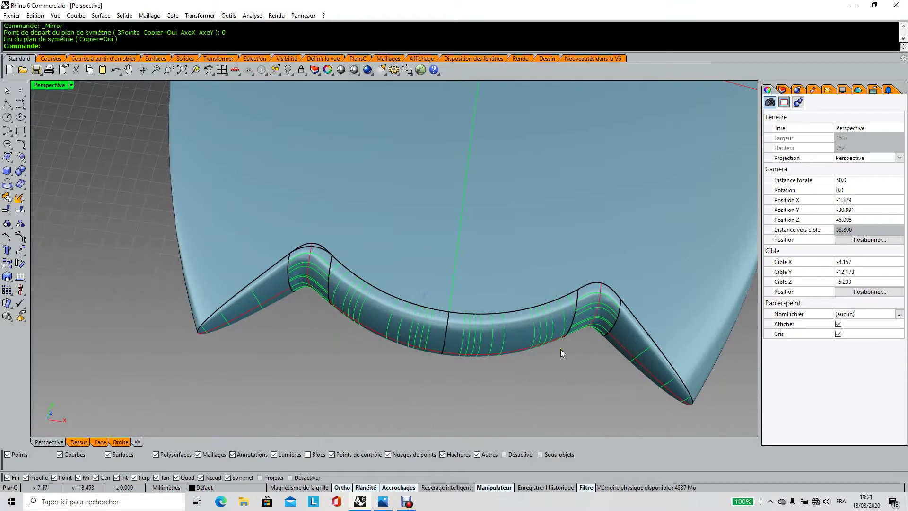
pyautogui.scroll(5, 302, 242)
pyautogui.click(361, 257)
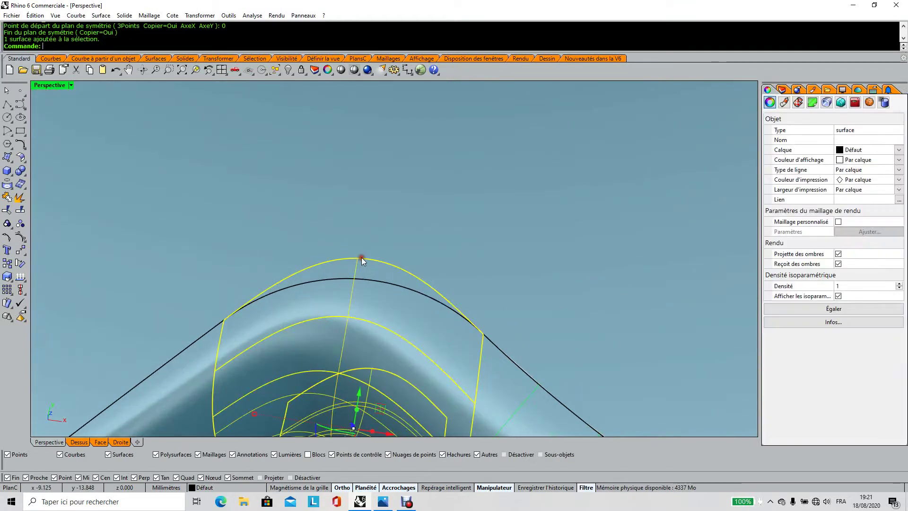
pyautogui.scroll(-5, 283, 329)
pyautogui.press('Escape')
pyautogui.scroll(5, 292, 232)
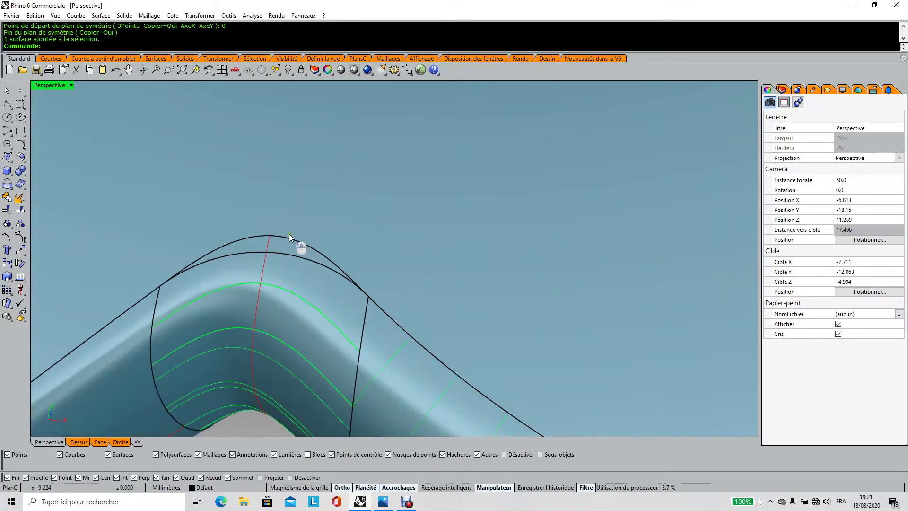
# - Select the body's arch edges at the notch peak as cutting edges
pyautogui.click(286, 239)
pyautogui.click(314, 260)
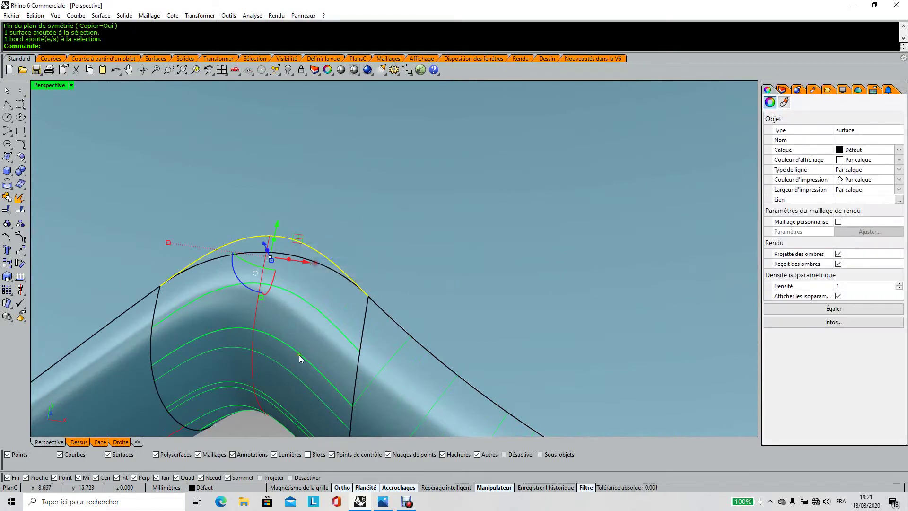
pyautogui.moveTo(299, 354)
pyautogui.mouseDown(button='right')
pyautogui.moveTo(298, 230)
pyautogui.moveTo(310, 160)
pyautogui.mouseUp(button='right')
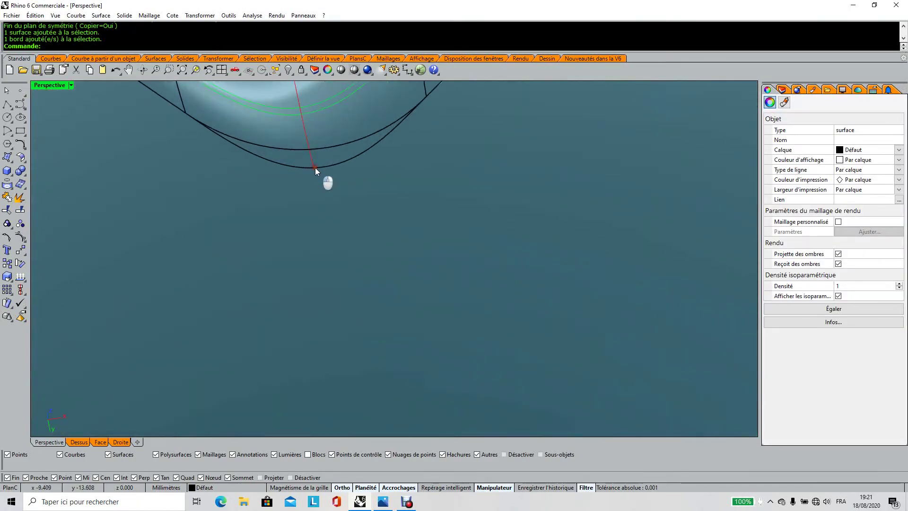
pyautogui.click(315, 167)
pyautogui.click(355, 192)
pyautogui.moveTo(336, 193); pyautogui.dragTo(253, 310, button='right')
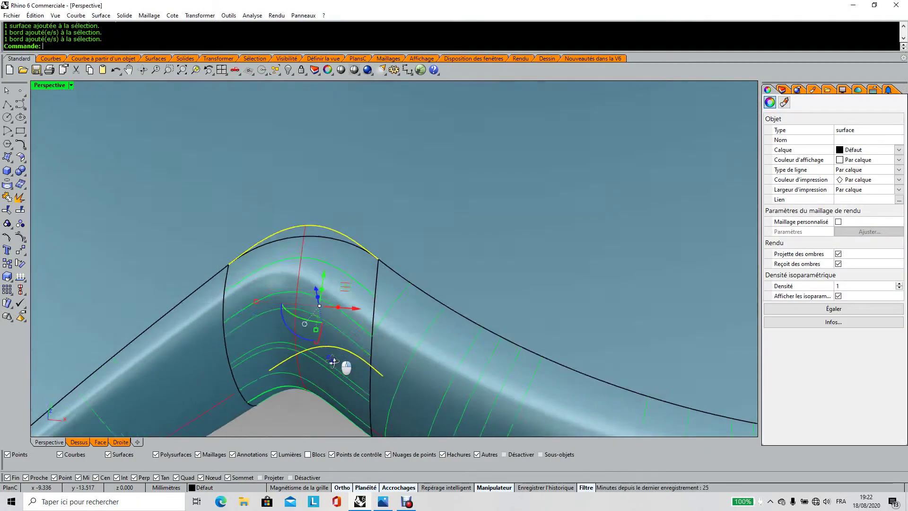
# - Trim (Limiter) the overhanging fillet surface back along the arch edges
pyautogui.click(5, 210)
pyautogui.scroll(2, 302, 274)
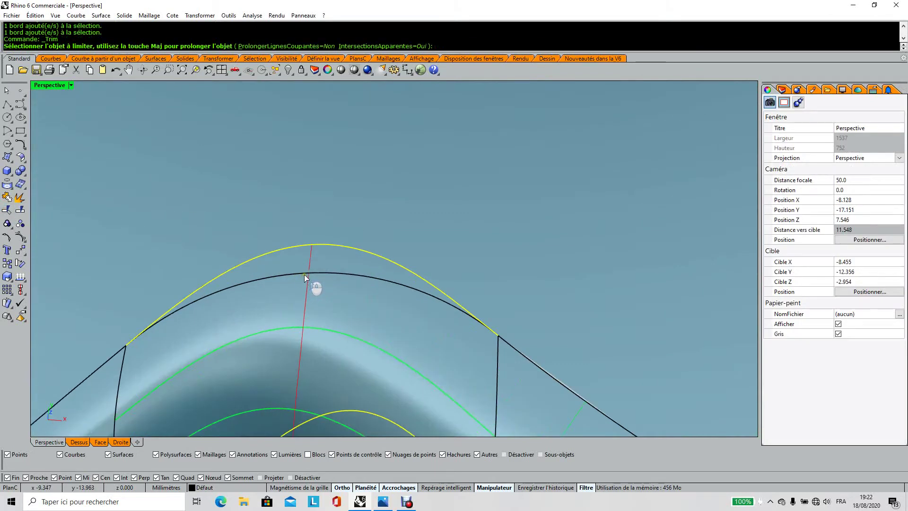
pyautogui.scroll(-2, 338, 376)
pyautogui.moveTo(338, 376)
pyautogui.mouseDown(button='right')
pyautogui.moveTo(348, 228)
pyautogui.moveTo(327, 155)
pyautogui.mouseUp(button='right')
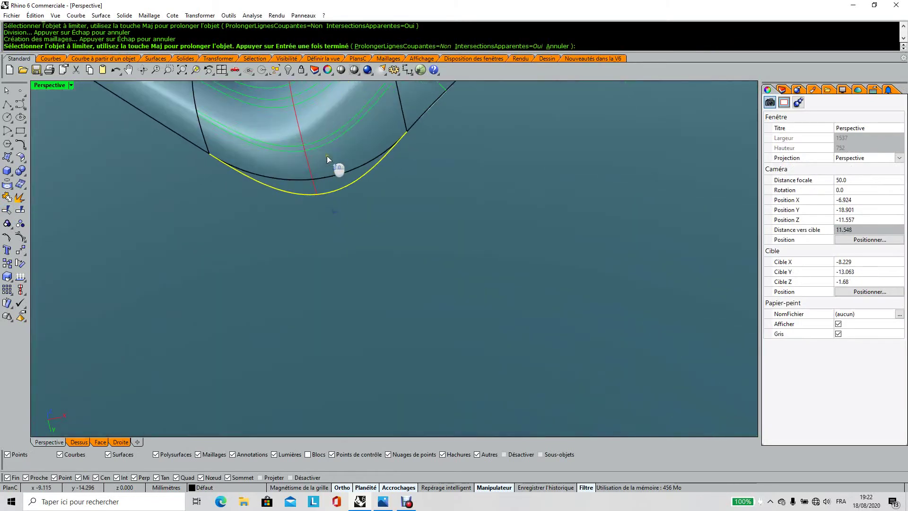
pyautogui.click(333, 176)
pyautogui.click(371, 207)
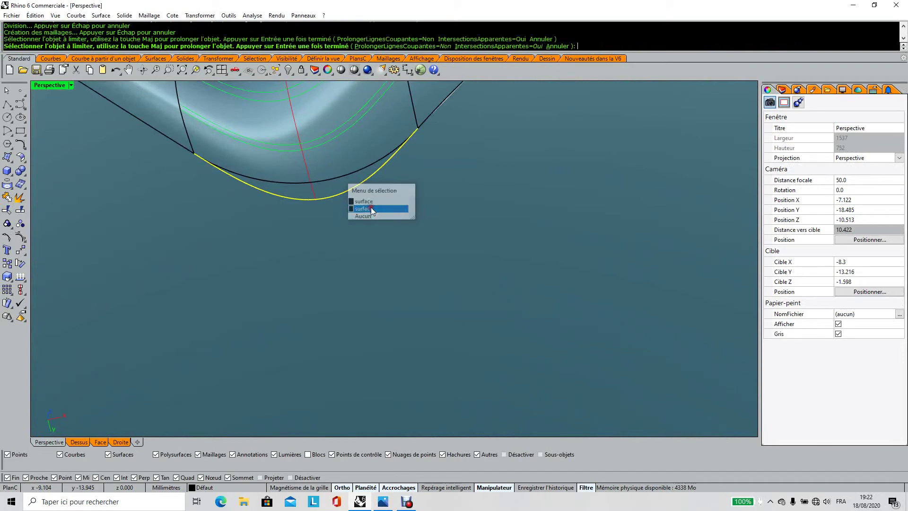
pyautogui.moveTo(339, 199)
pyautogui.mouseDown(button='right')
pyautogui.moveTo(327, 293)
pyautogui.moveTo(368, 359)
pyautogui.moveTo(243, 203)
pyautogui.mouseUp(button='right')
pyautogui.scroll(-5, 327, 293)
pyautogui.press('Escape')
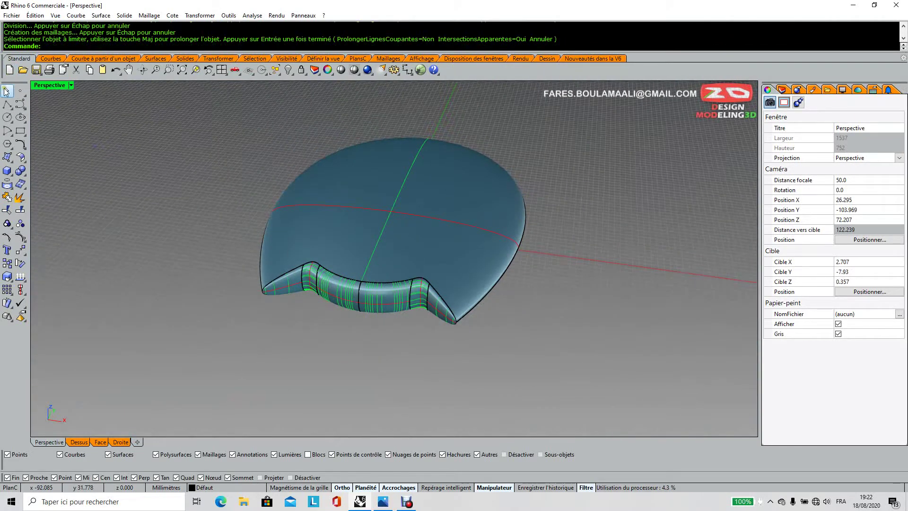
# - Window-select the eight body surfaces and Join them into one closed solid polysurface
pyautogui.press('Escape')
pyautogui.moveTo(586, 135); pyautogui.dragTo(298, 309)
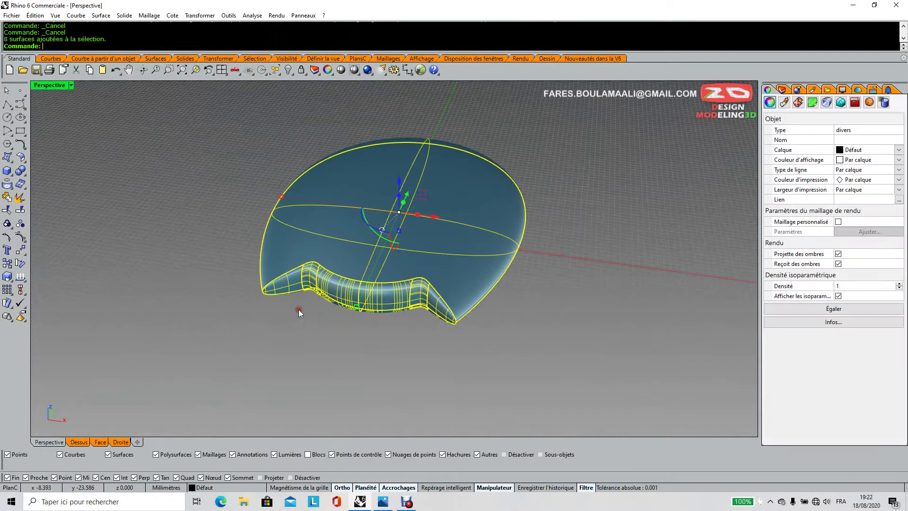
pyautogui.moveTo(592, 148); pyautogui.dragTo(254, 366)
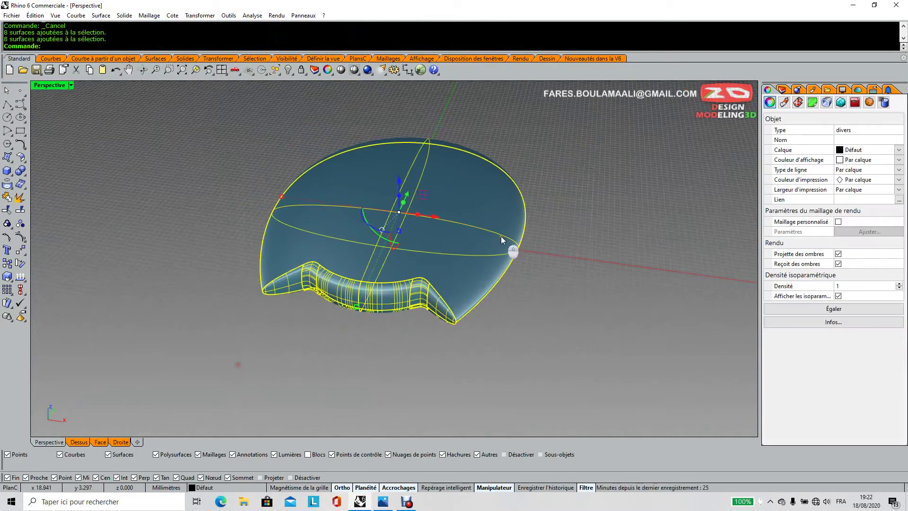
pyautogui.middleClick(501, 239)
pyautogui.click(473, 225)
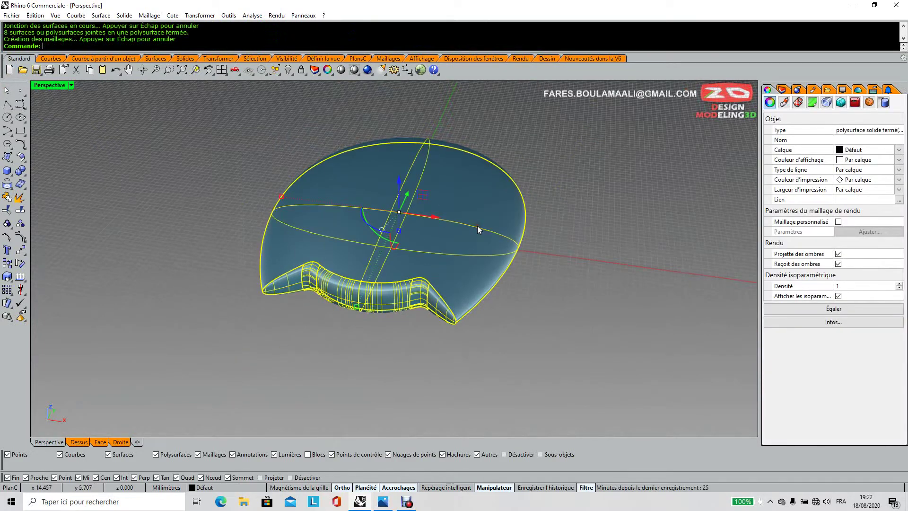
pyautogui.click(164, 62)
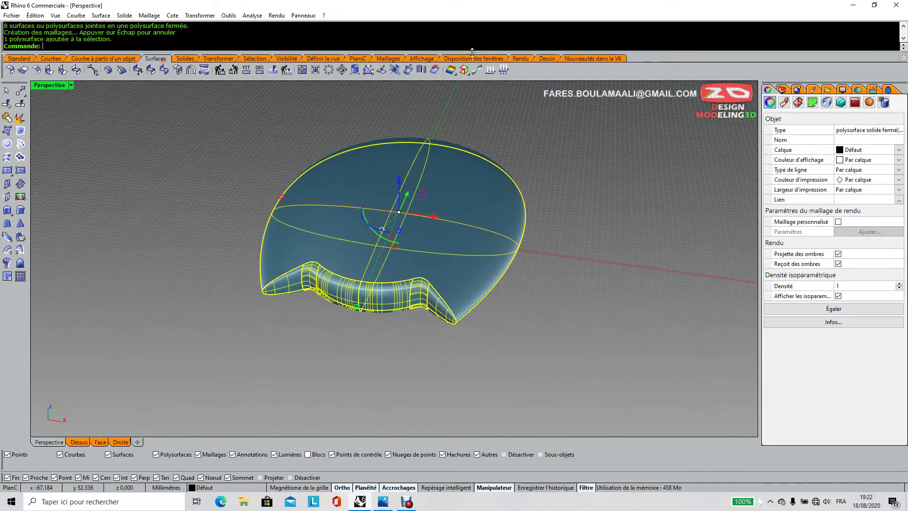
pyautogui.click(456, 75)
pyautogui.click(478, 87)
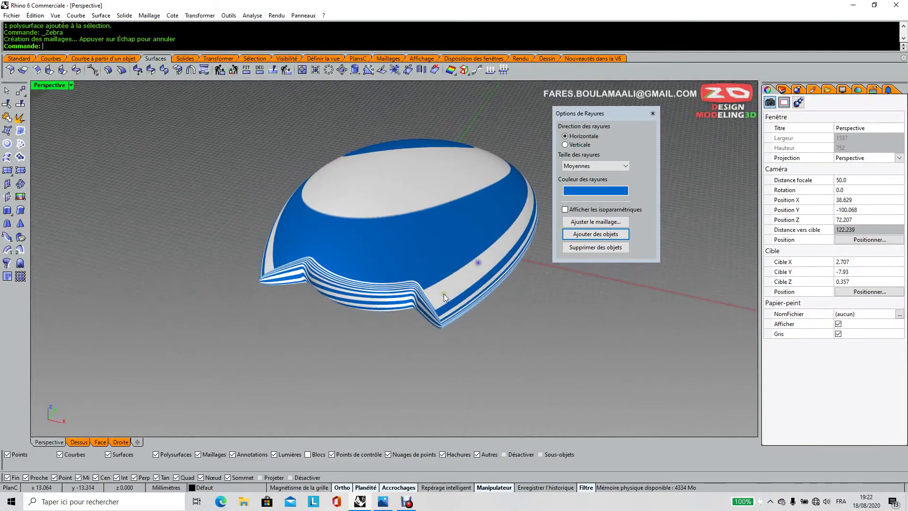
pyautogui.moveTo(444, 293)
pyautogui.mouseDown(button='right')
pyautogui.moveTo(409, 225)
pyautogui.moveTo(411, 288)
pyautogui.moveTo(625, 111)
pyautogui.mouseUp(button='right')
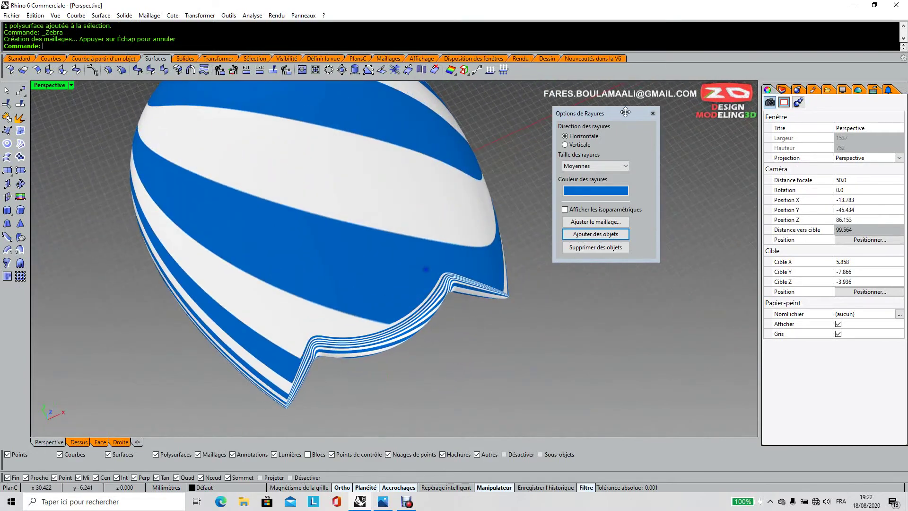
pyautogui.click(653, 113)
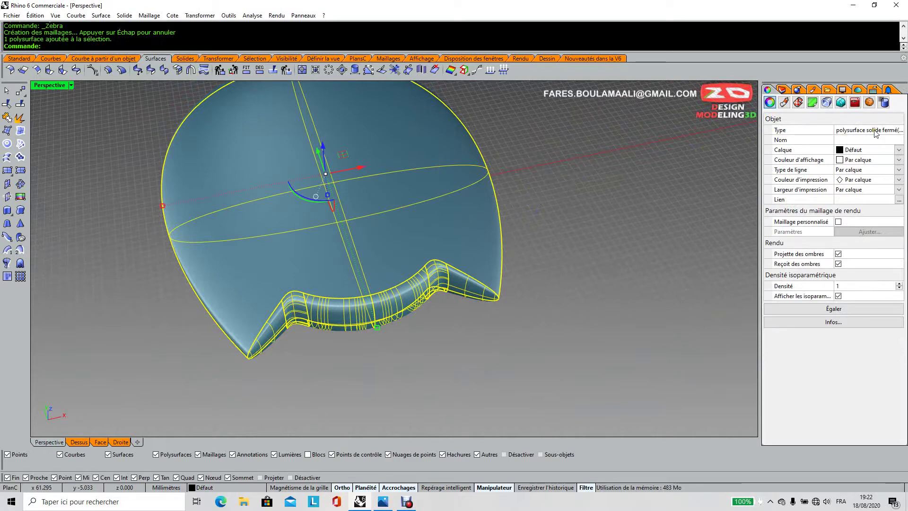
pyautogui.click(627, 190)
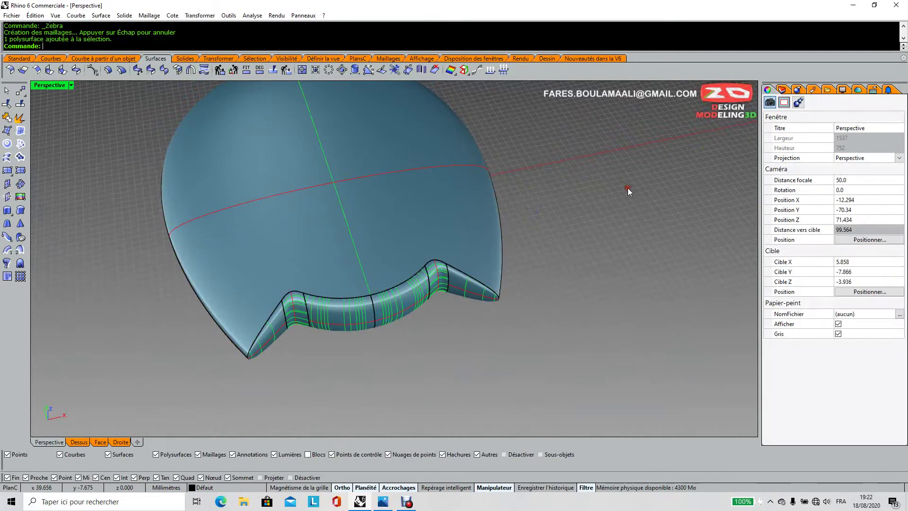
pyautogui.moveTo(551, 207); pyautogui.dragTo(528, 191, button='right')
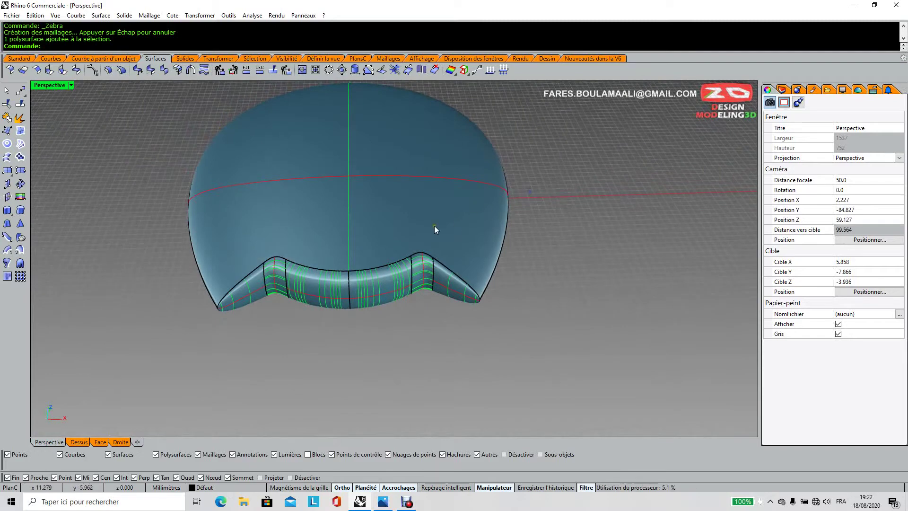
pyautogui.scroll(3, 434, 226)
pyautogui.click(474, 192)
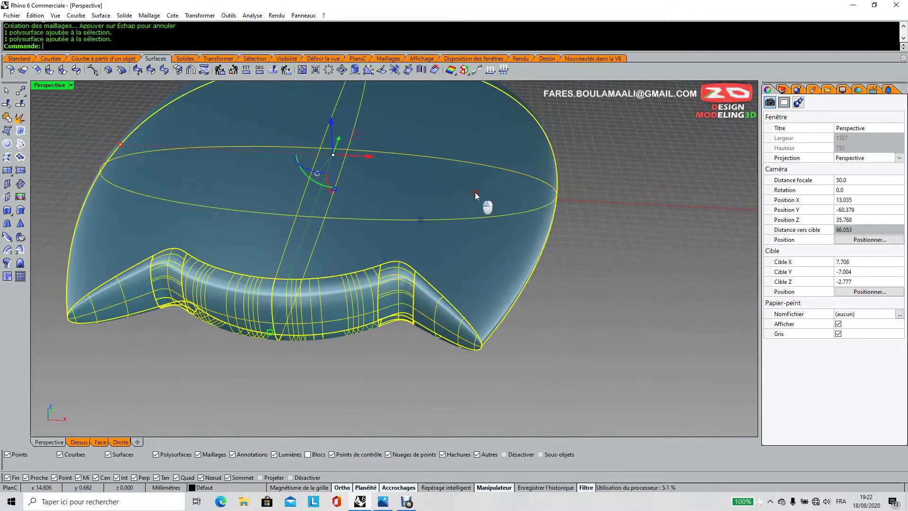
pyautogui.click(466, 71)
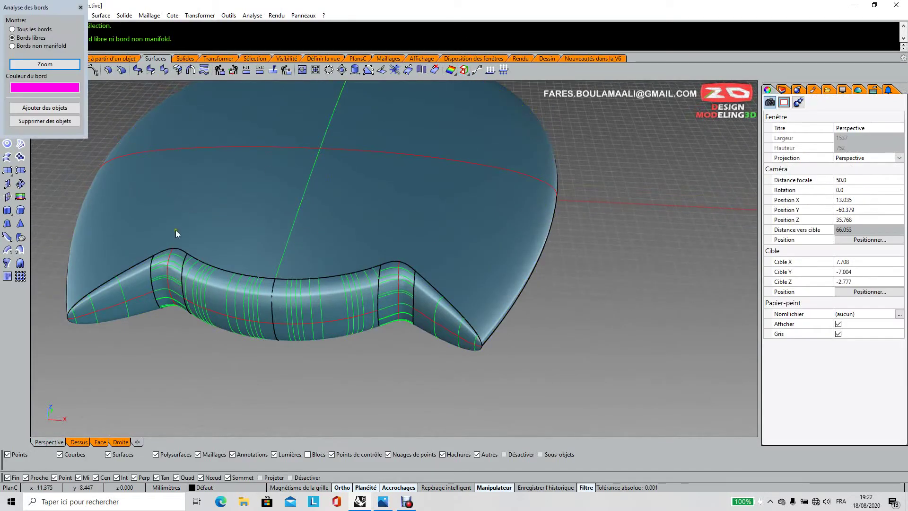
pyautogui.moveTo(236, 260)
pyautogui.mouseDown(button='right')
pyautogui.moveTo(298, 252)
pyautogui.moveTo(369, 297)
pyautogui.moveTo(319, 205)
pyautogui.moveTo(322, 222)
pyautogui.moveTo(341, 227)
pyautogui.moveTo(416, 219)
pyautogui.moveTo(365, 241)
pyautogui.mouseUp(button='right')
pyautogui.scroll(3, 292, 193)
pyautogui.scroll(2, 447, 288)
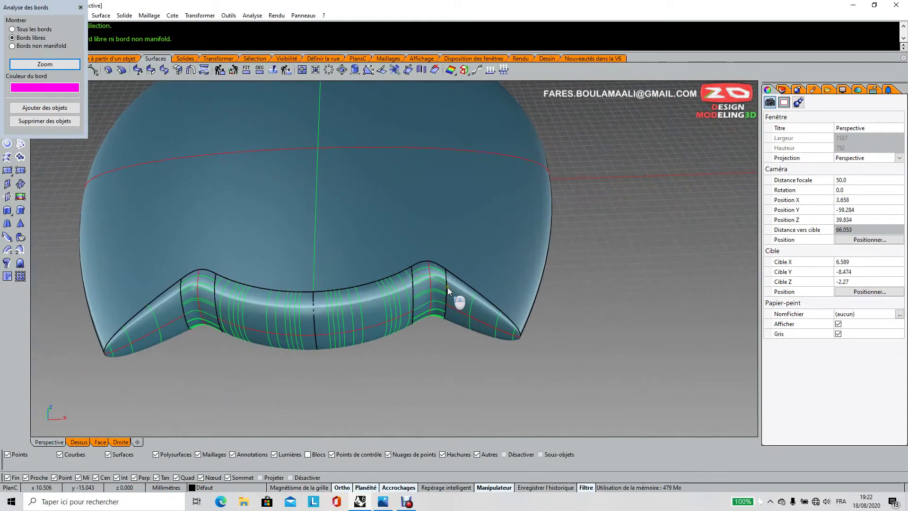
pyautogui.click(12, 29)
pyautogui.moveTo(331, 331)
pyautogui.mouseDown(button='right')
pyautogui.moveTo(344, 258)
pyautogui.moveTo(334, 167)
pyautogui.moveTo(287, 107)
pyautogui.mouseUp(button='right')
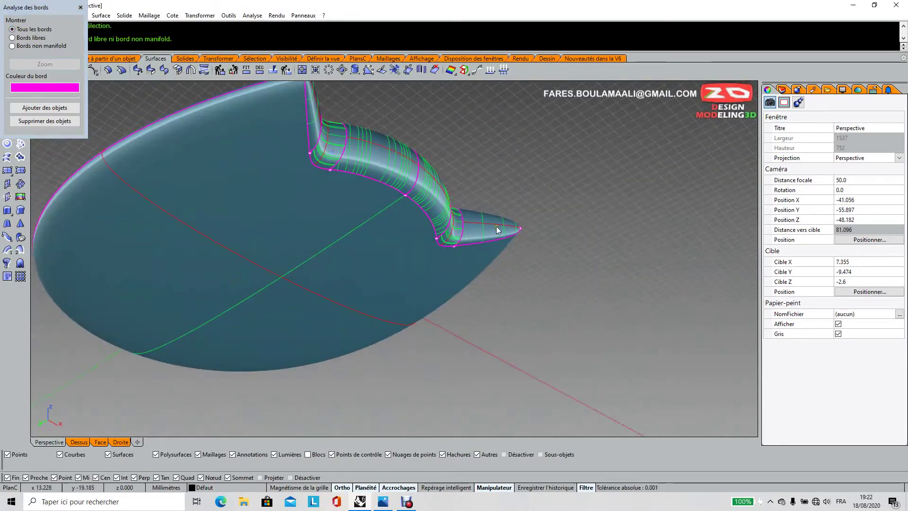
pyautogui.moveTo(496, 226)
pyautogui.mouseDown(button='right')
pyautogui.moveTo(229, 268)
pyautogui.moveTo(352, 334)
pyautogui.moveTo(478, 281)
pyautogui.moveTo(314, 314)
pyautogui.moveTo(320, 288)
pyautogui.moveTo(444, 232)
pyautogui.moveTo(337, 213)
pyautogui.mouseUp(button='right')
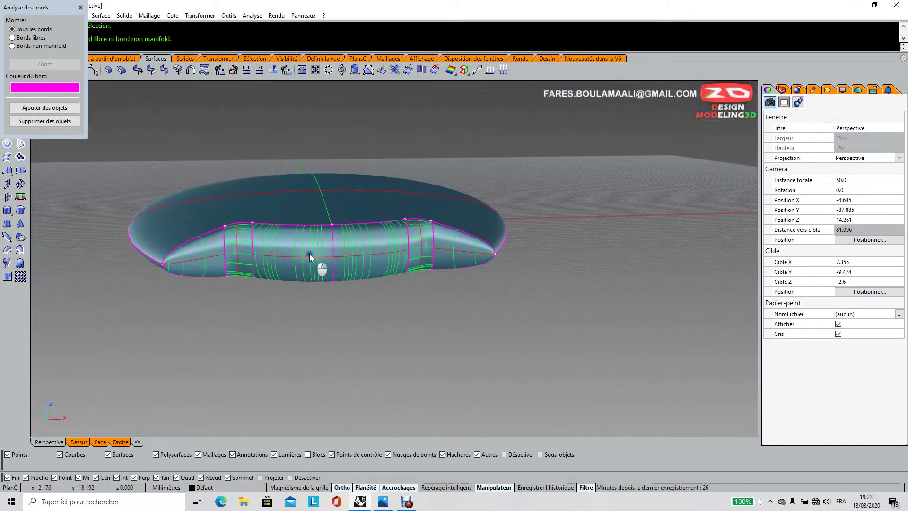
pyautogui.moveTo(309, 256)
pyautogui.mouseDown(button='right')
pyautogui.moveTo(308, 194)
pyautogui.moveTo(320, 246)
pyautogui.mouseUp(button='right')
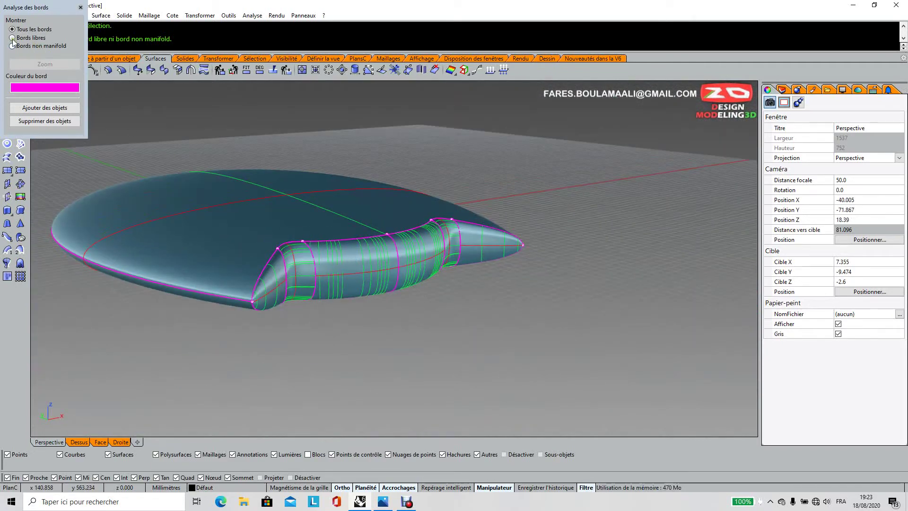
pyautogui.click(12, 37)
pyautogui.click(81, 7)
pyautogui.moveTo(378, 265)
pyautogui.mouseDown(button='right')
pyautogui.moveTo(392, 305)
pyautogui.moveTo(367, 318)
pyautogui.mouseUp(button='right')
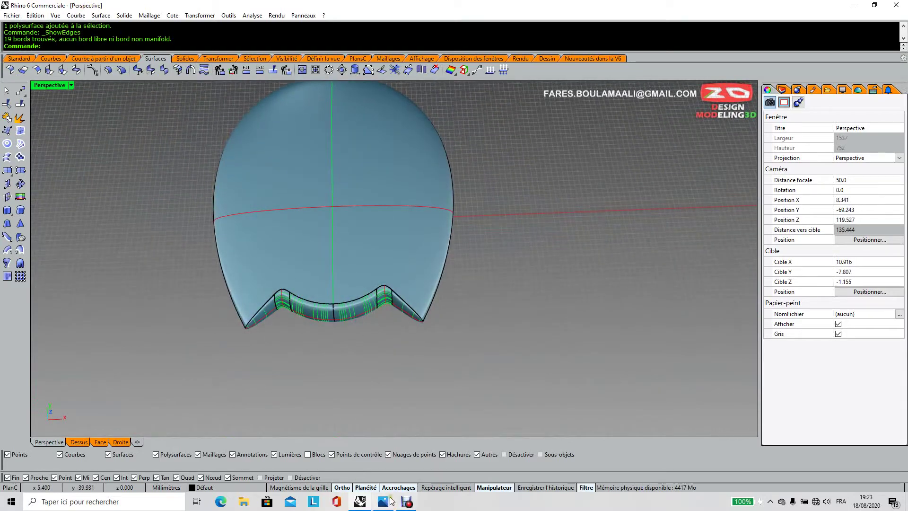
pyautogui.click(383, 500)
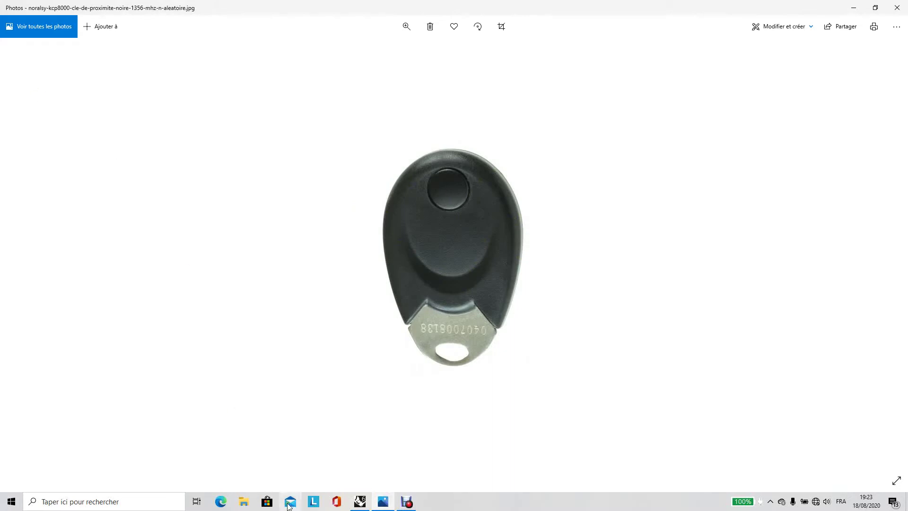
# - Bring the Rhino window back to the front from the Photos reference image
pyautogui.click(359, 502)
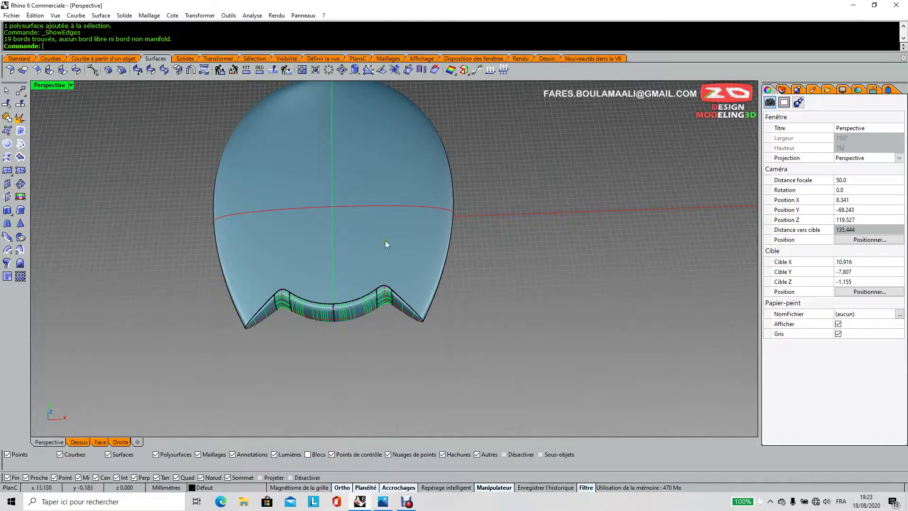
# - Show the eleven hidden objects and zoom in on a maximized Top (Dessus) view
pyautogui.middleClick(541, 171)
pyautogui.click(531, 148)
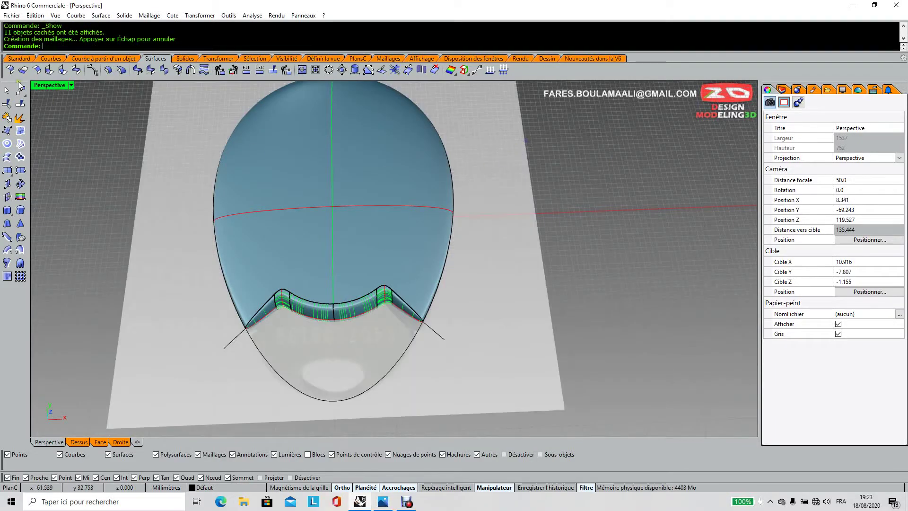
pyautogui.doubleClick(50, 85)
pyautogui.scroll(-3, 477, 206)
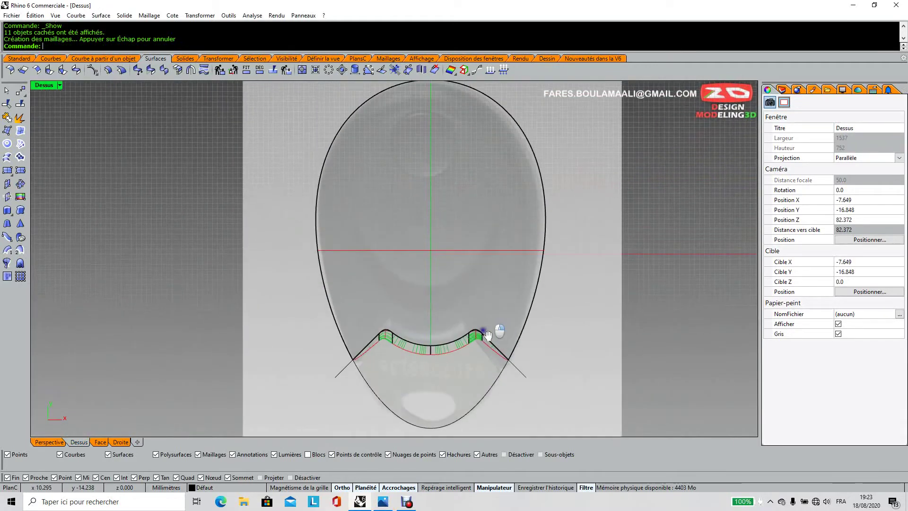
pyautogui.scroll(1, 477, 206)
pyautogui.scroll(1, 476, 206)
pyautogui.scroll(1, 473, 248)
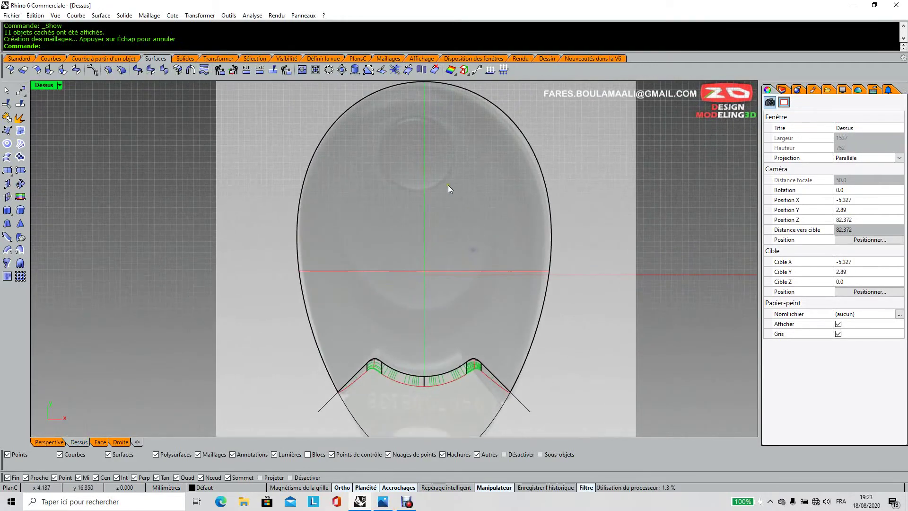
pyautogui.click(27, 60)
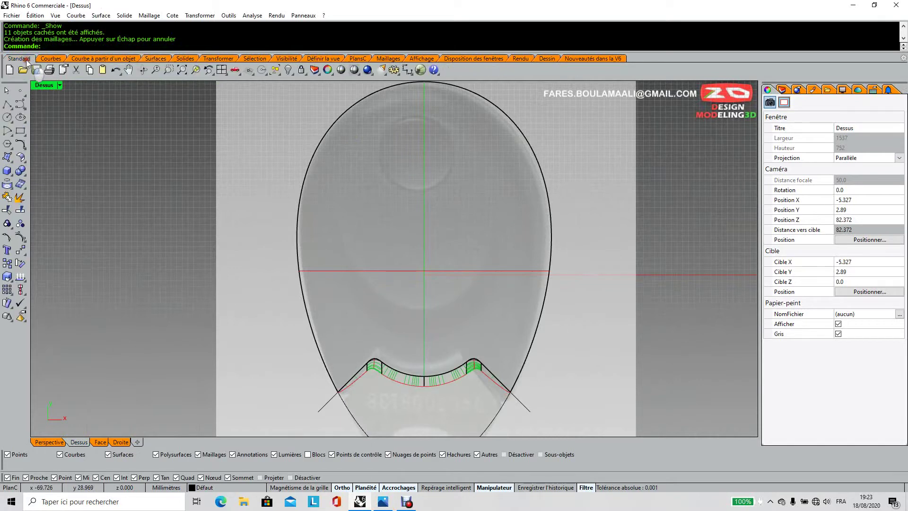
# - Draw a circle centred at the origin with a roughly 14.8 mm radius, then select it
pyautogui.click(11, 122)
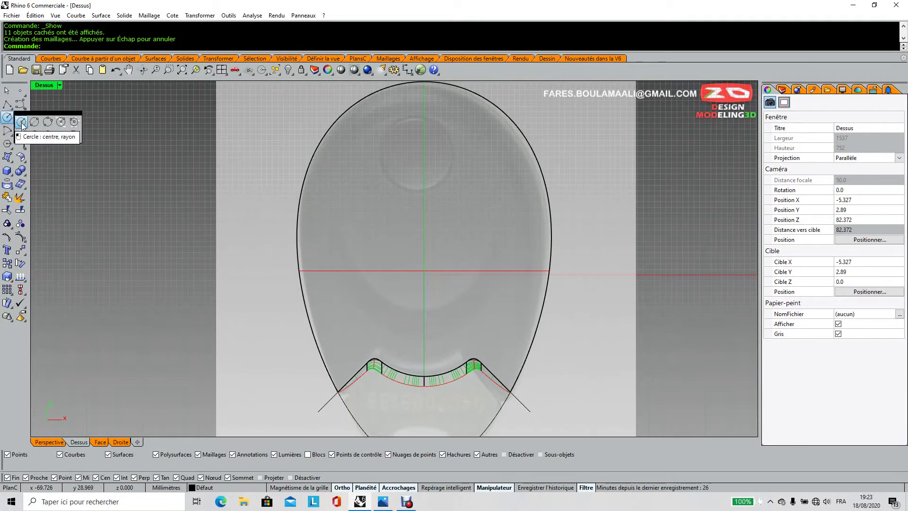
pyautogui.click(21, 121)
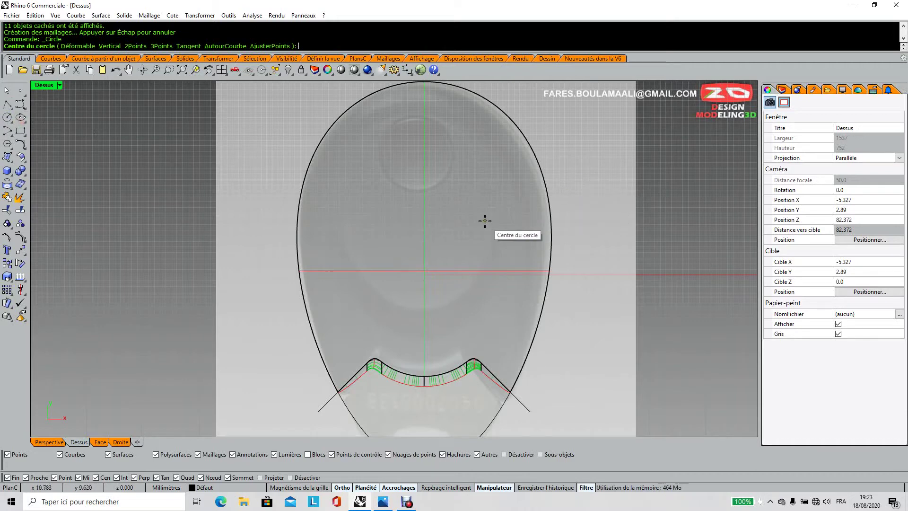
pyautogui.write('0')
pyautogui.press('Return')
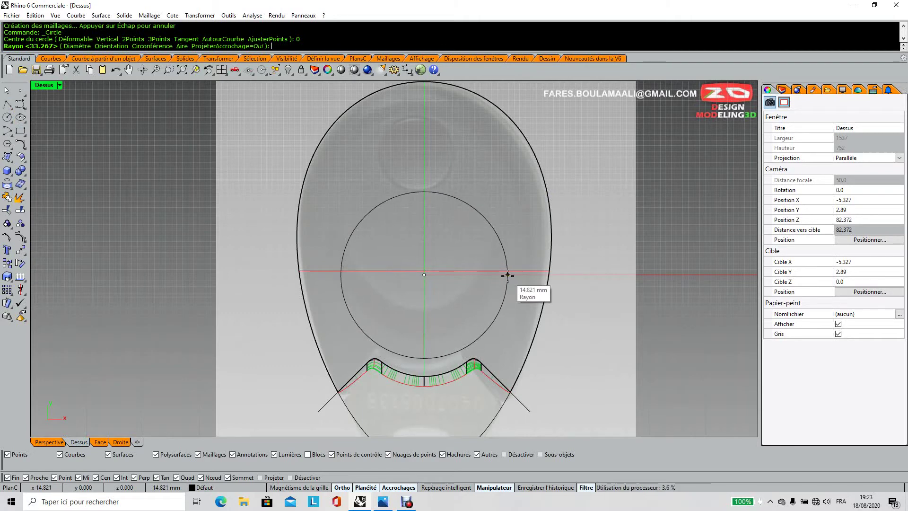
pyautogui.click(509, 276)
pyautogui.click(462, 203)
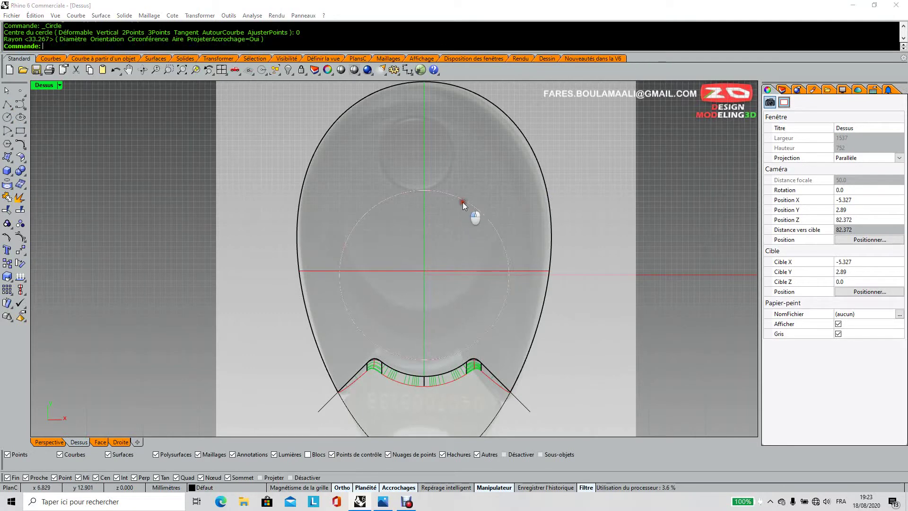
pyautogui.click(494, 229)
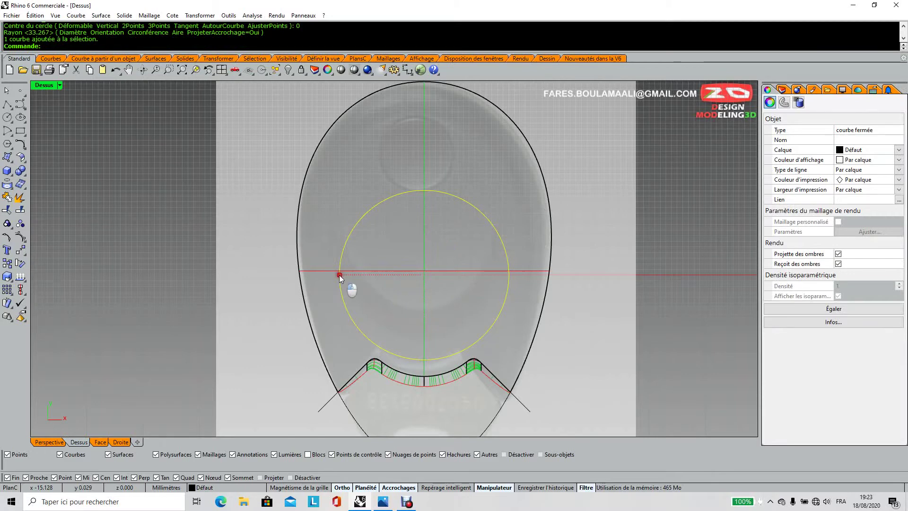
# - Squash the circle into a narrow ellipse and move it up toward the button area
pyautogui.moveTo(339, 274)
pyautogui.mouseDown()
pyautogui.moveTo(388, 284)
pyautogui.moveTo(357, 278)
pyautogui.mouseUp()
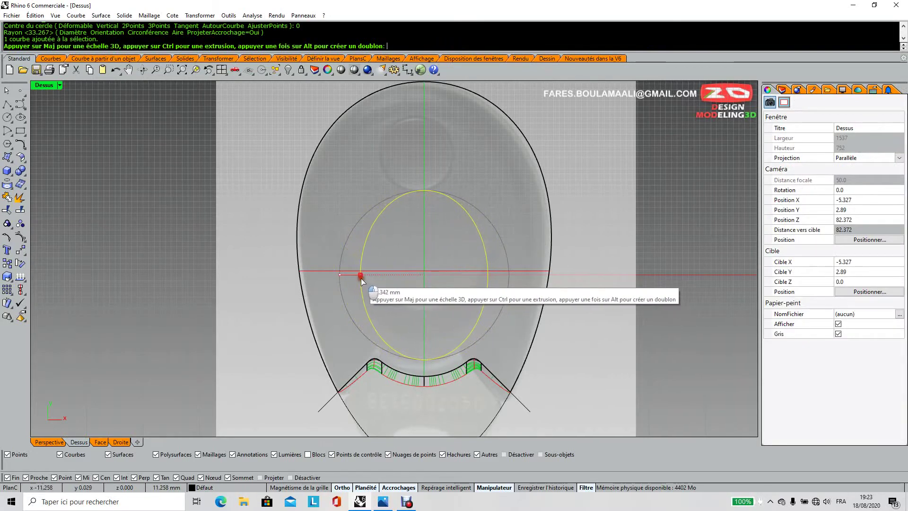
pyautogui.moveTo(356, 277); pyautogui.dragTo(361, 279)
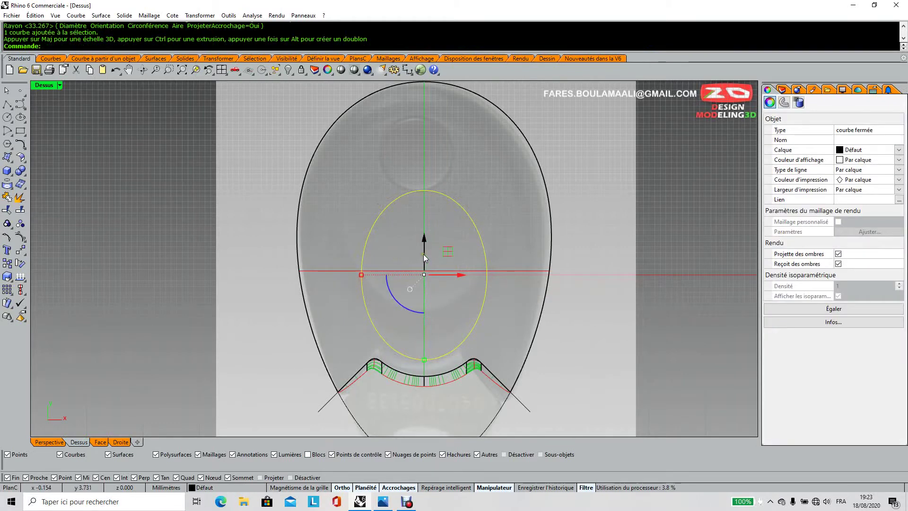
pyautogui.moveTo(424, 254); pyautogui.dragTo(419, 187)
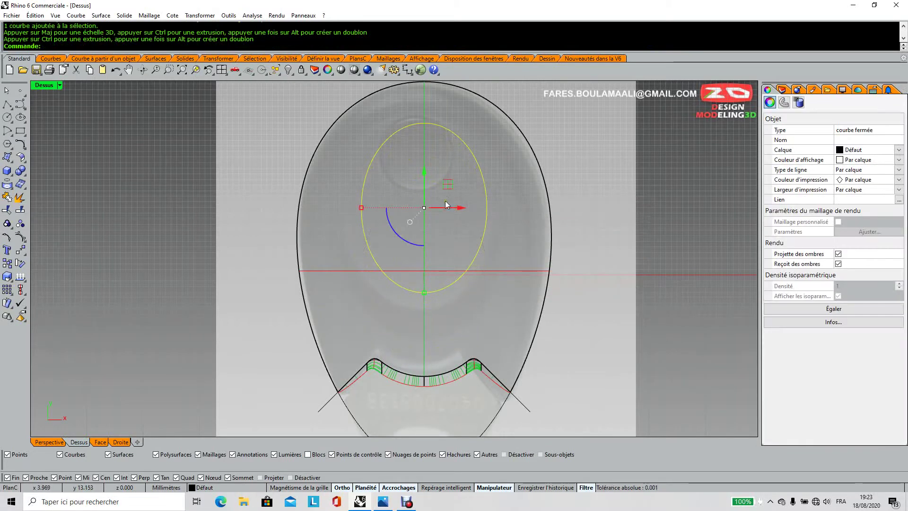
pyautogui.click(455, 211)
pyautogui.press('Escape')
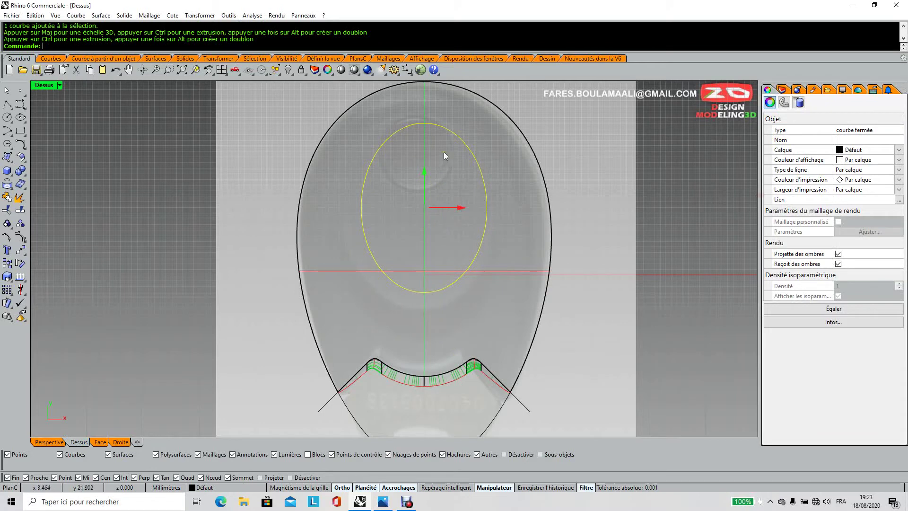
# - With the gumball scale handles, widen and shorten the ellipse and nudge it slightly down
pyautogui.rightClick(450, 137)
pyautogui.click(472, 157)
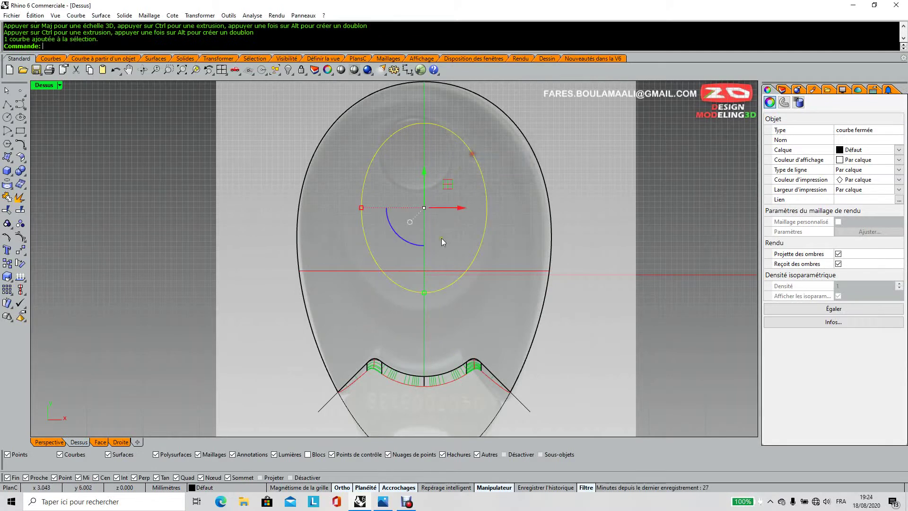
pyautogui.moveTo(424, 293); pyautogui.dragTo(423, 335)
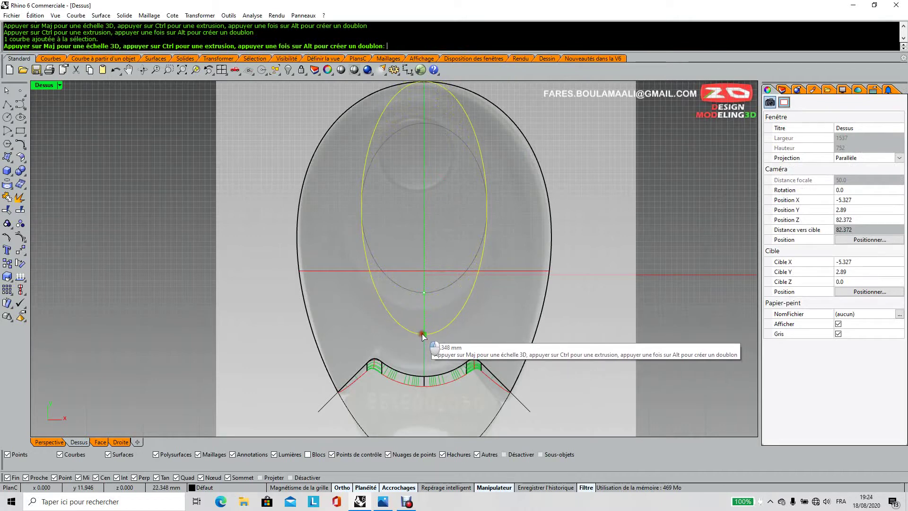
pyautogui.moveTo(422, 332); pyautogui.dragTo(418, 340)
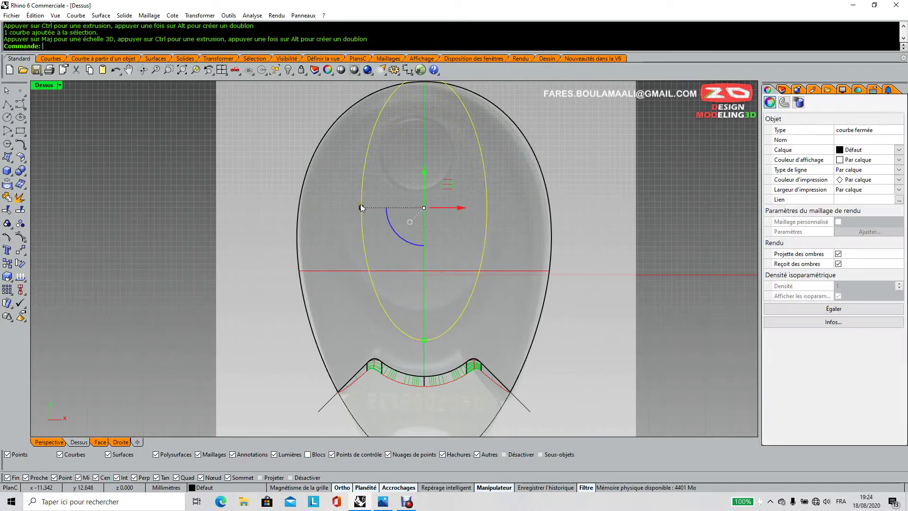
pyautogui.moveTo(360, 208); pyautogui.dragTo(336, 207)
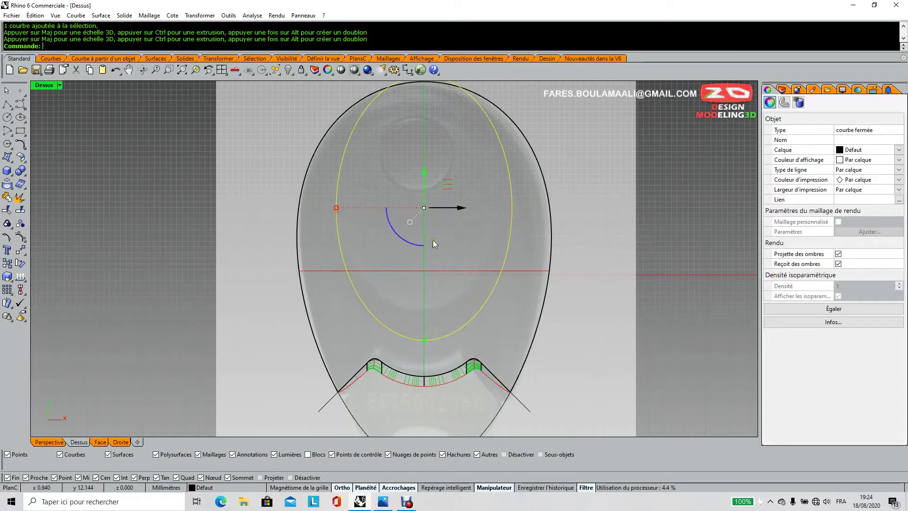
pyautogui.moveTo(424, 339); pyautogui.dragTo(424, 330)
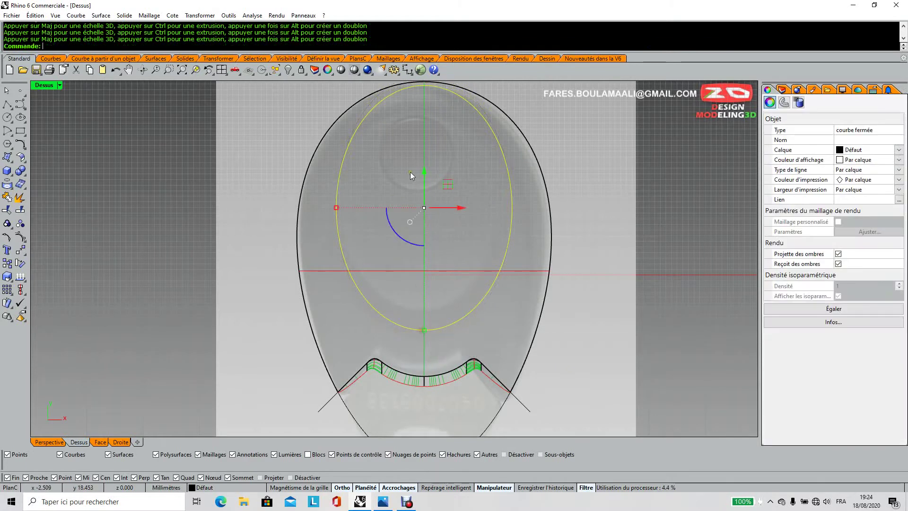
pyautogui.moveTo(424, 174); pyautogui.dragTo(424, 186)
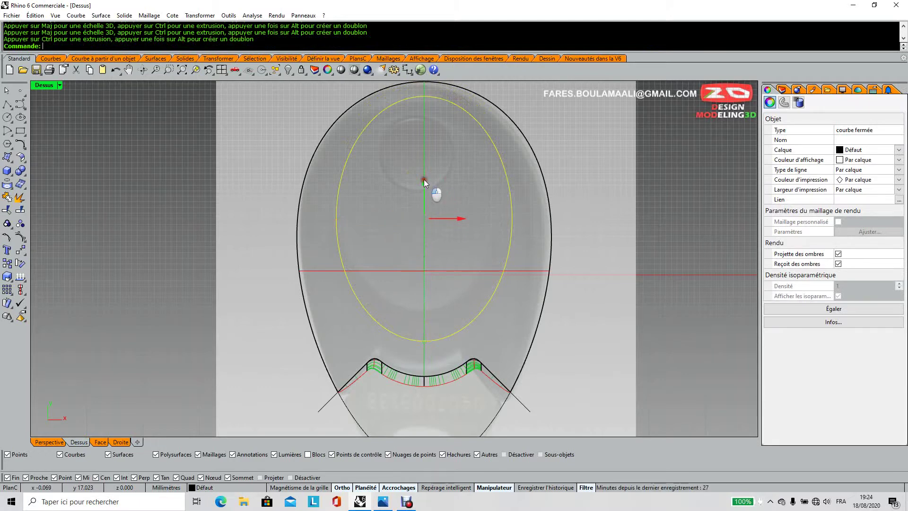
pyautogui.moveTo(424, 180); pyautogui.dragTo(420, 181)
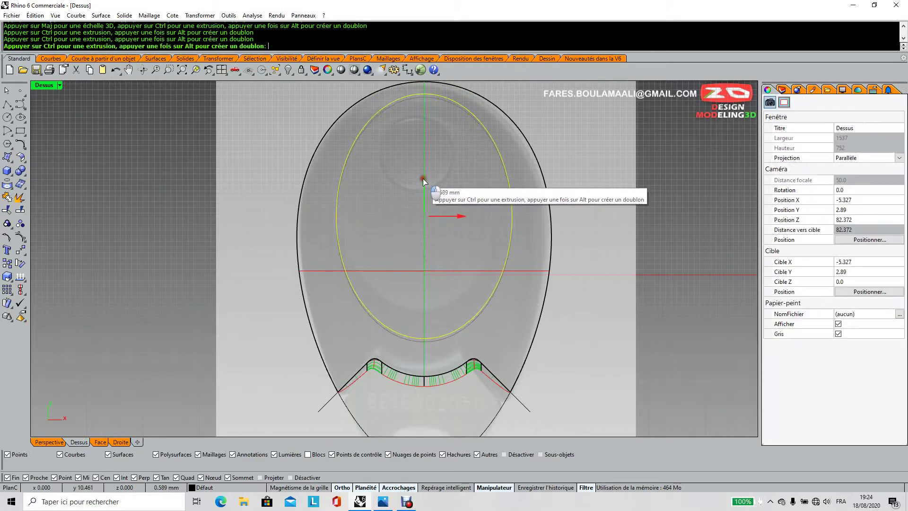
pyautogui.click(696, 185)
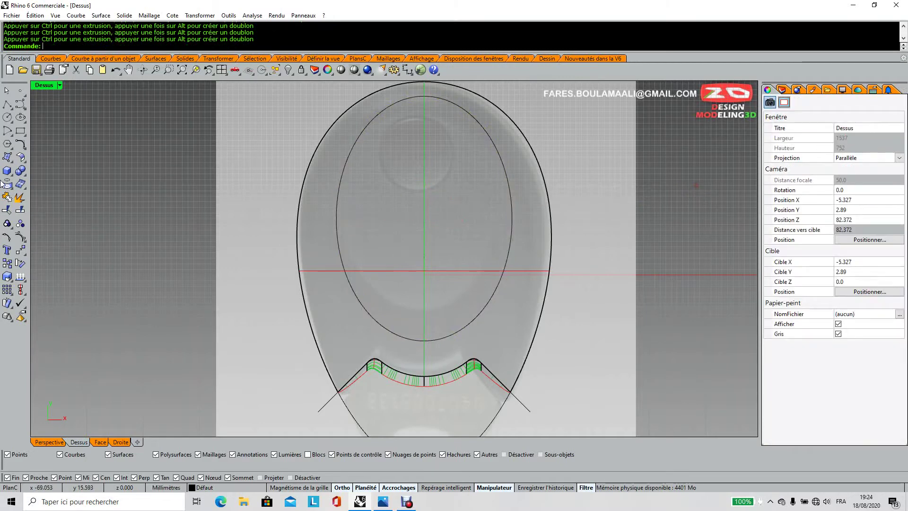
# - Maximize the Perspective view, orbit around the body, and select the body polysurface
pyautogui.click(21, 211)
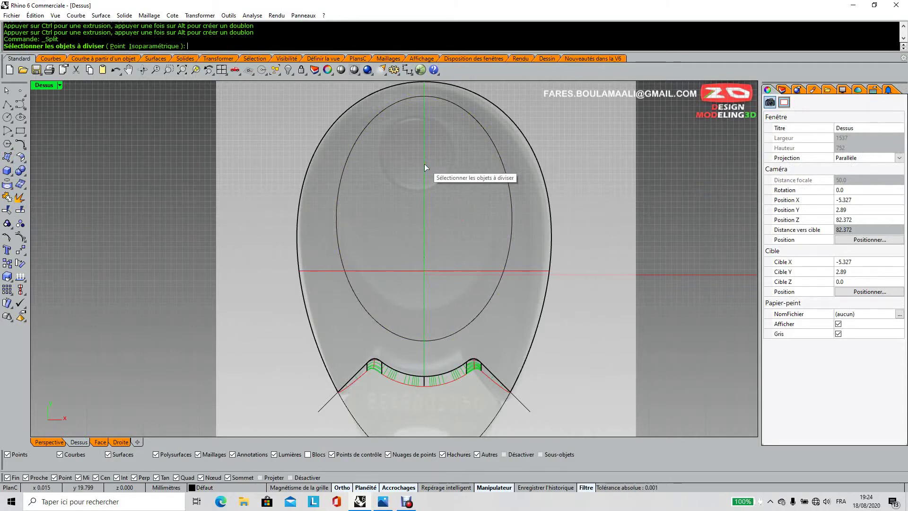
pyautogui.doubleClick(41, 85)
pyautogui.doubleClick(412, 86)
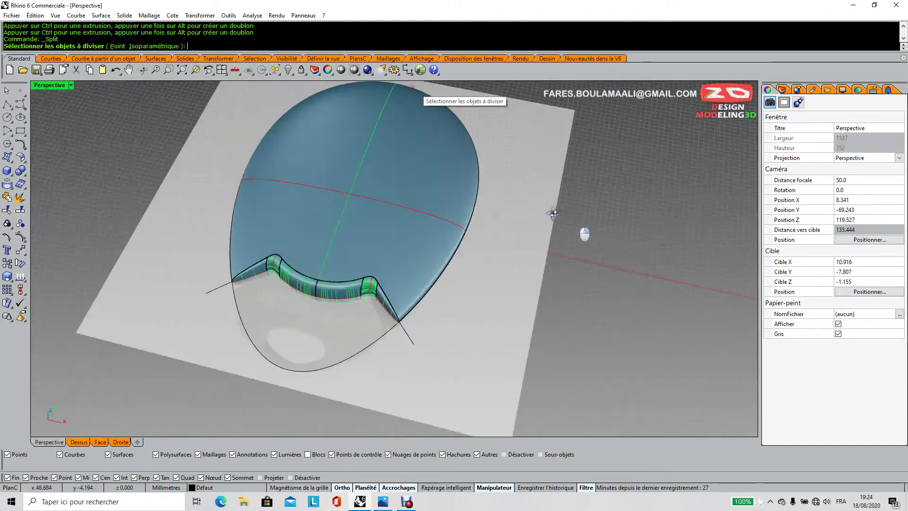
pyautogui.click(5, 91)
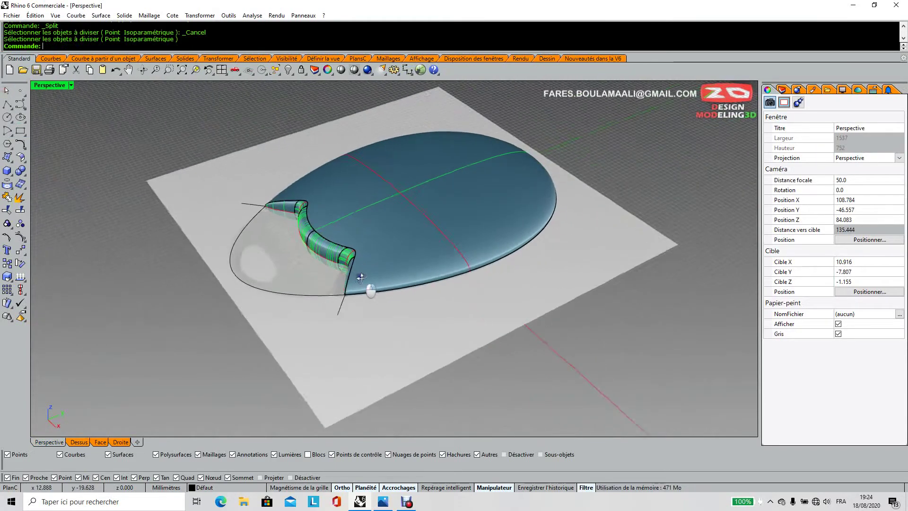
pyautogui.moveTo(421, 199); pyautogui.dragTo(424, 216, button='right')
pyautogui.click(424, 216)
# - Explode the body polysurface into 8 separate surfaces and maximize the Top view
pyautogui.click(20, 197)
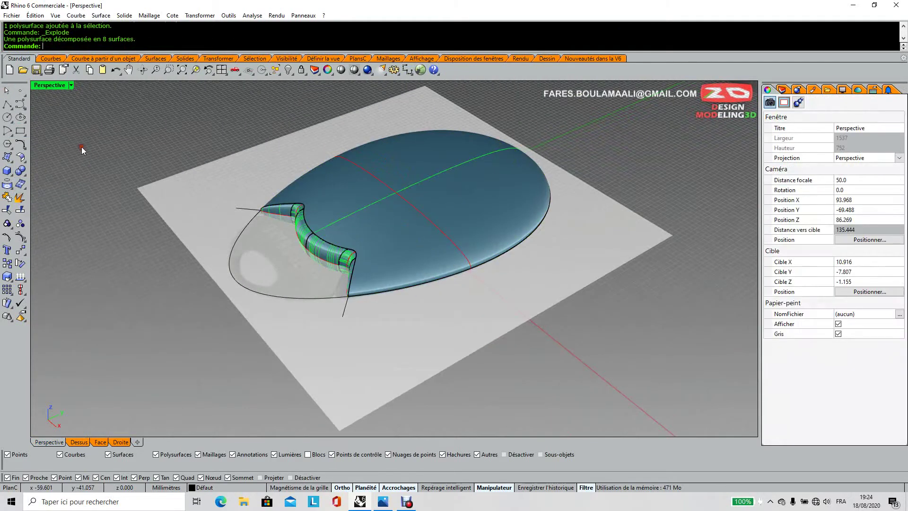
pyautogui.click(376, 225)
pyautogui.press('Escape')
pyautogui.doubleClick(53, 84)
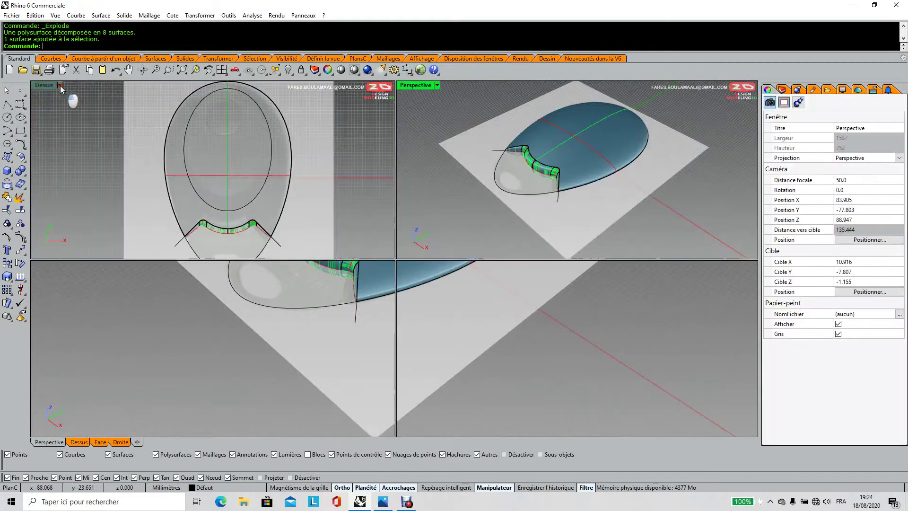
pyautogui.doubleClick(53, 85)
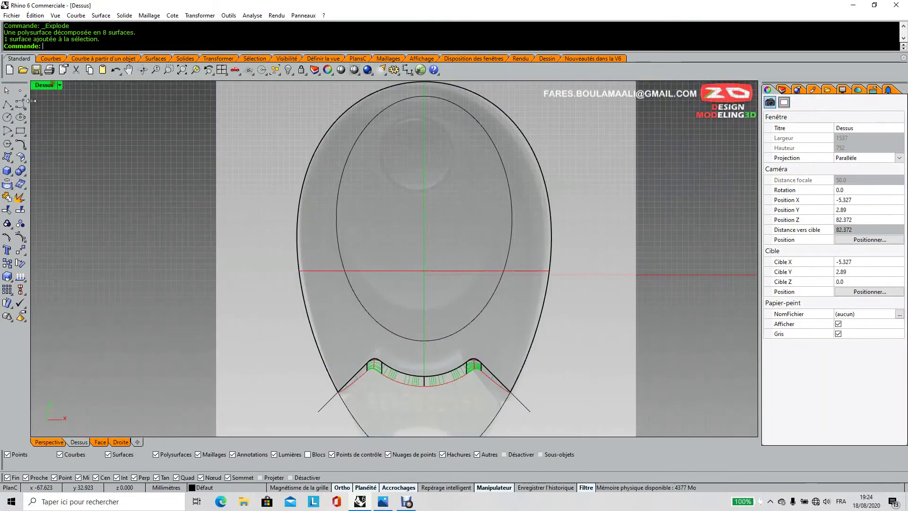
# - Split the body's top surface into two parts using the ellipse as cutter
pyautogui.click(21, 213)
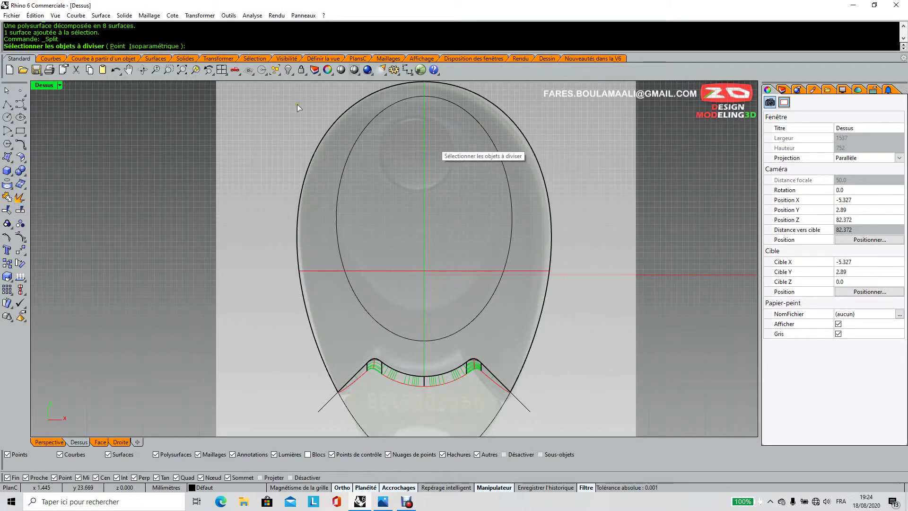
pyautogui.click(424, 245)
pyautogui.press('Return')
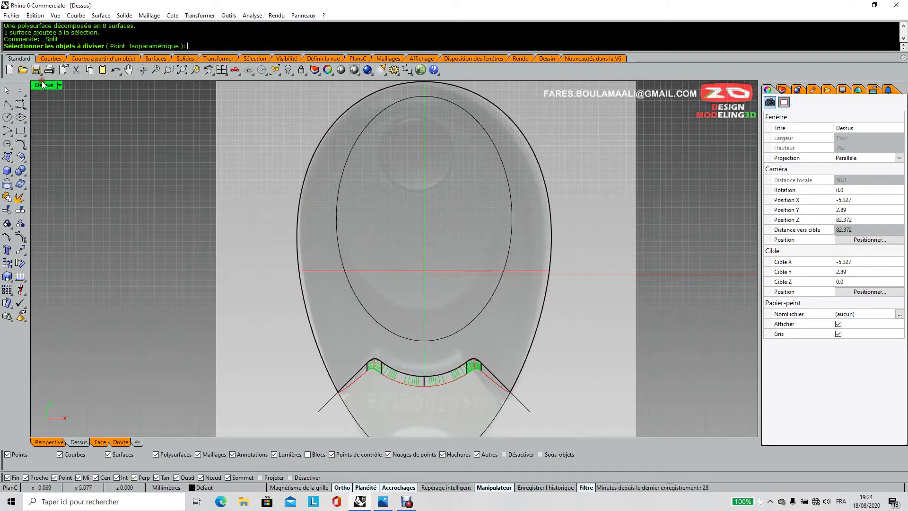
pyautogui.doubleClick(42, 85)
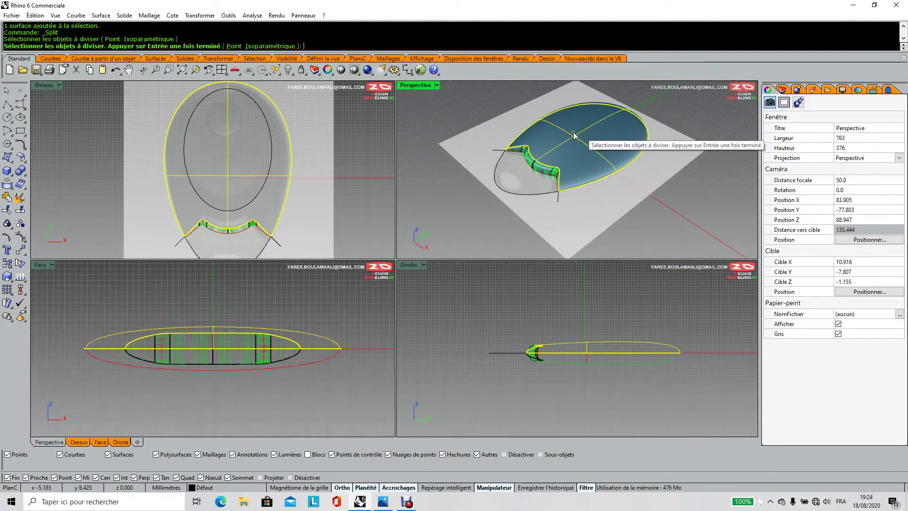
pyautogui.doubleClick(42, 85)
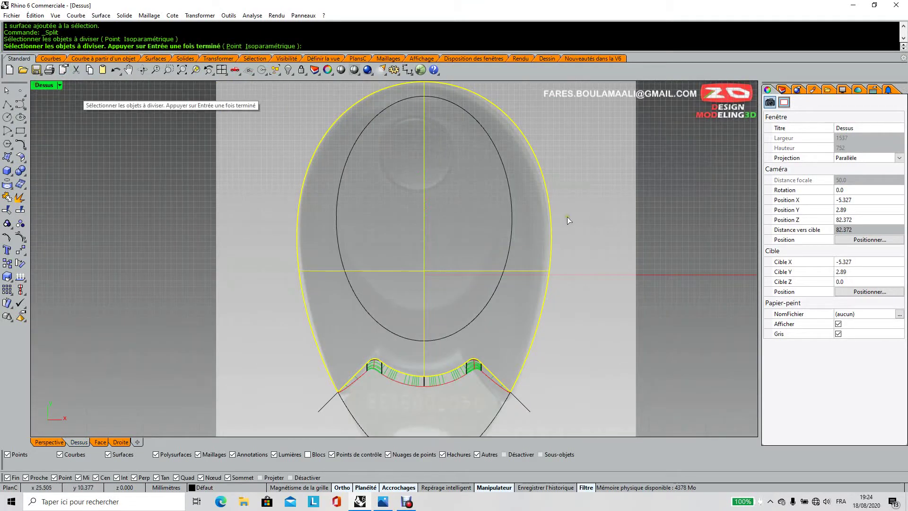
pyautogui.press('Return')
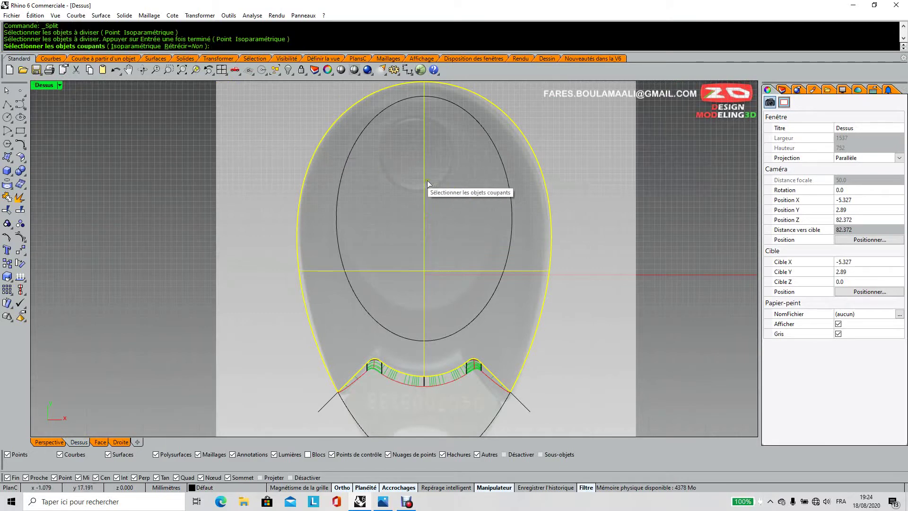
pyautogui.click(510, 197)
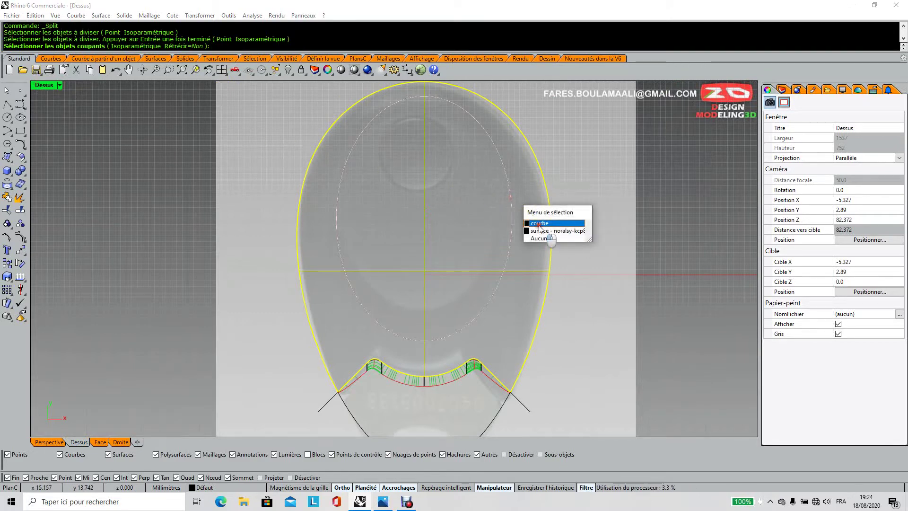
pyautogui.click(539, 224)
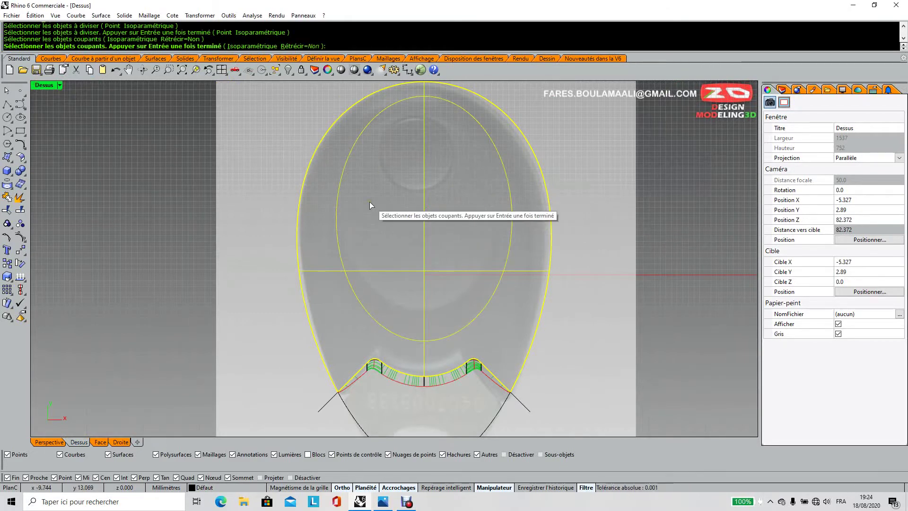
pyautogui.press('Return')
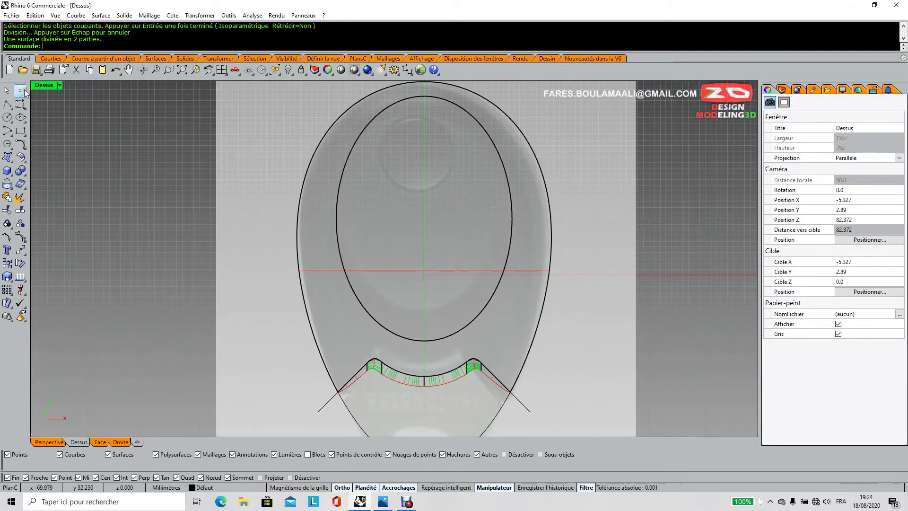
# - Orbit the Perspective view to inspect the split top, then show the key-fob reference photo
pyautogui.doubleClick(46, 84)
pyautogui.doubleClick(419, 85)
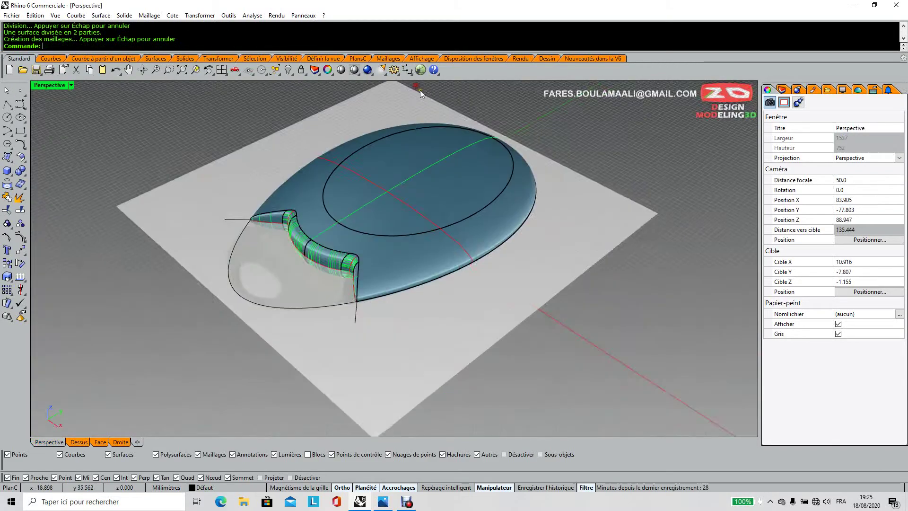
pyautogui.moveTo(420, 90)
pyautogui.mouseDown(button='right')
pyautogui.moveTo(492, 241)
pyautogui.moveTo(423, 168)
pyautogui.mouseUp(button='right')
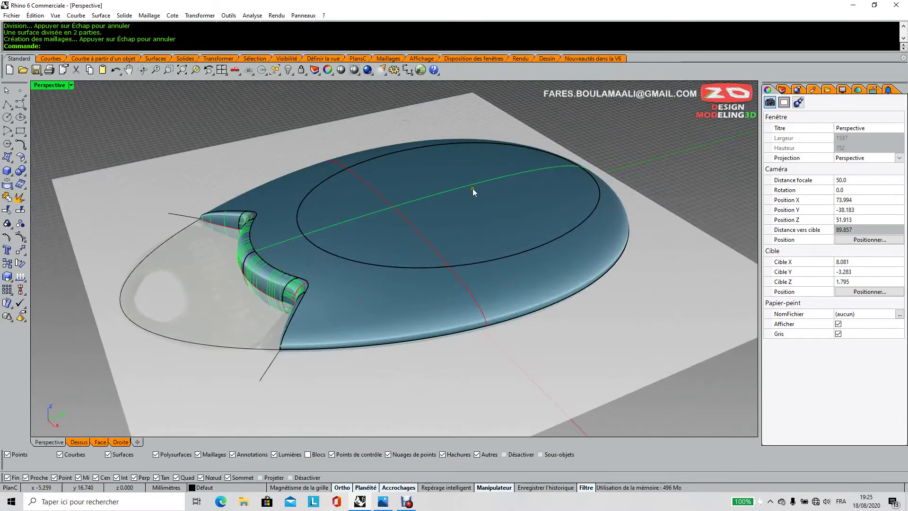
pyautogui.moveTo(472, 188); pyautogui.dragTo(410, 302, button='right')
pyautogui.scroll(-3, 411, 304)
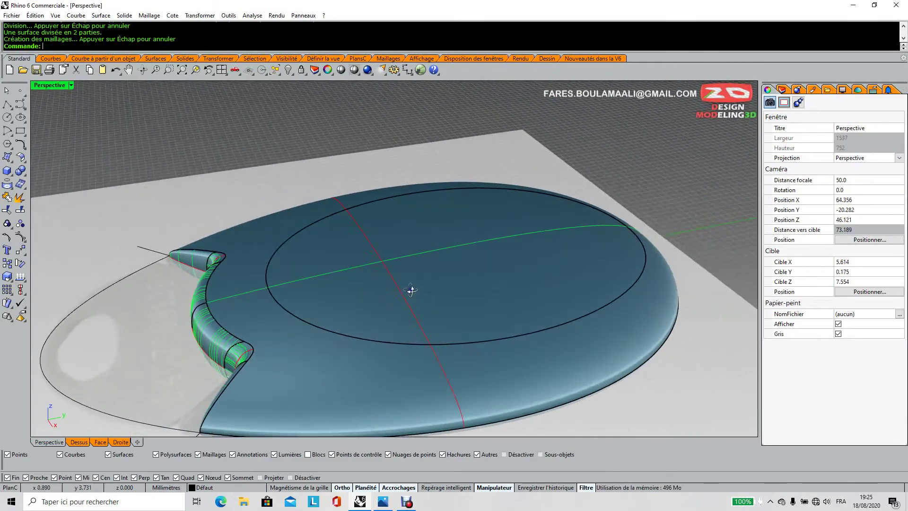
pyautogui.click(383, 501)
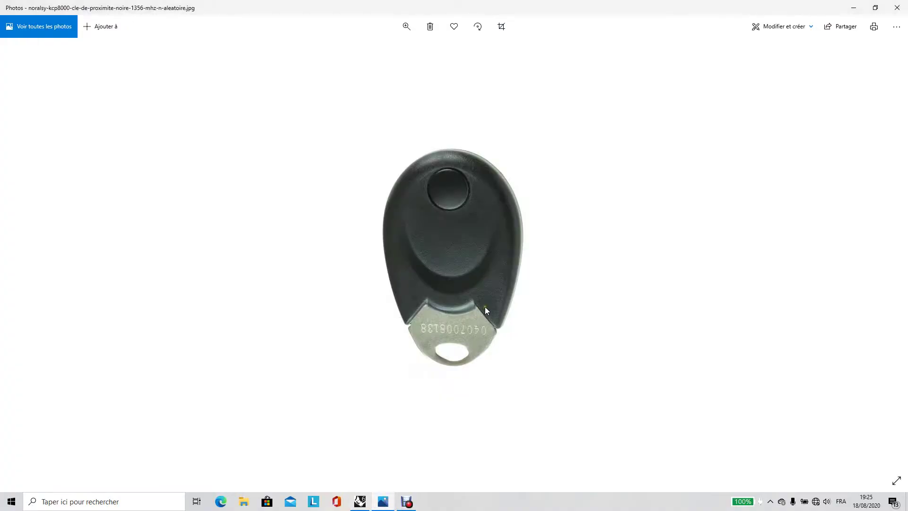
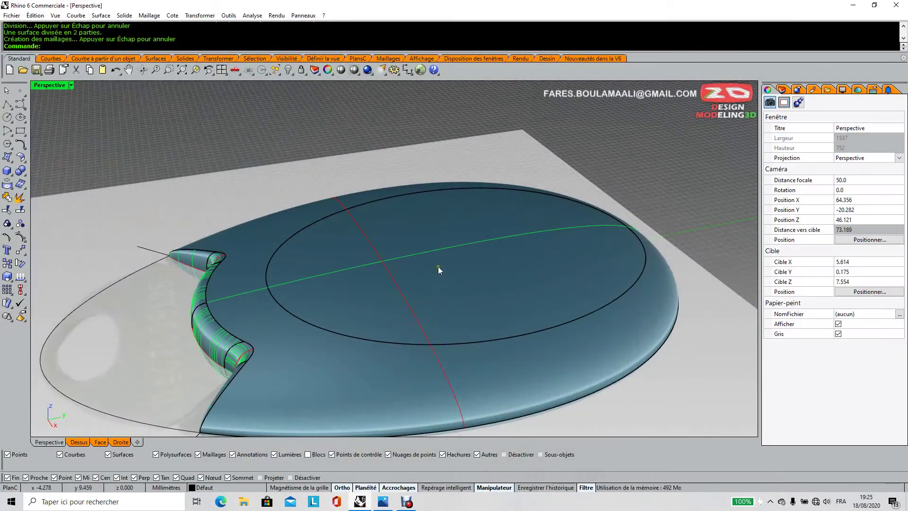
# - Select the inner elliptical panel surface and maximize the Top view
pyautogui.click(438, 266)
pyautogui.moveTo(496, 280)
pyautogui.mouseDown(button='right')
pyautogui.moveTo(473, 263)
pyautogui.moveTo(527, 293)
pyautogui.moveTo(436, 242)
pyautogui.mouseUp(button='right')
pyautogui.scroll(3, 527, 293)
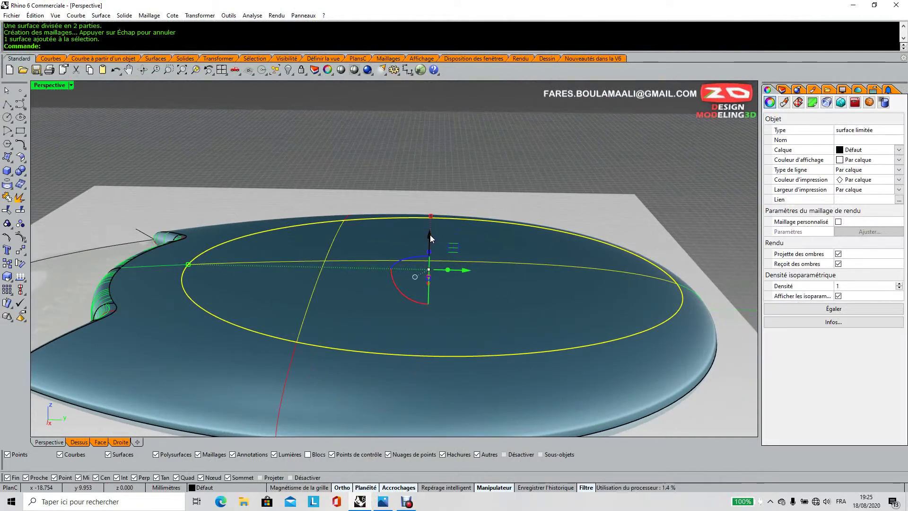
pyautogui.doubleClick(48, 86)
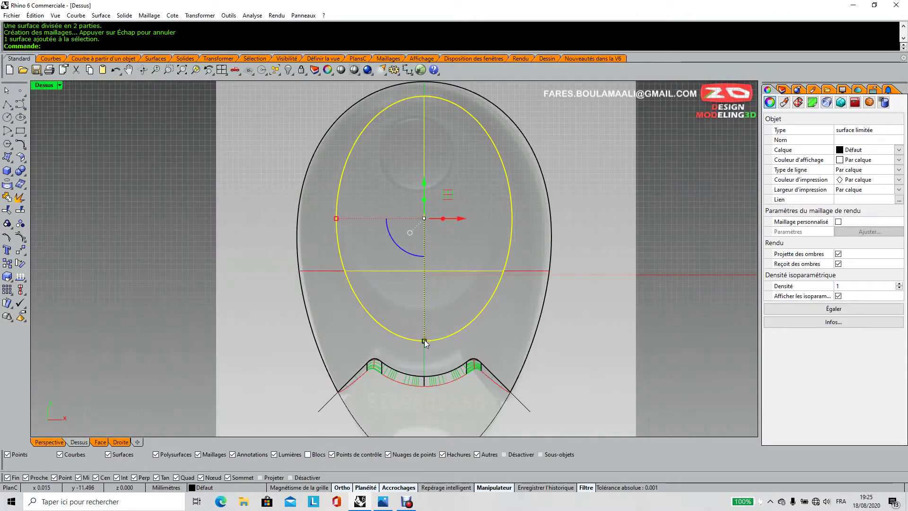
# - Scale a copy of the ellipse with the gumball handles, fitting it centred inside the outline
pyautogui.keyDown('alt'); pyautogui.moveTo(424, 339); pyautogui.dragTo(424, 321); pyautogui.keyUp('alt')
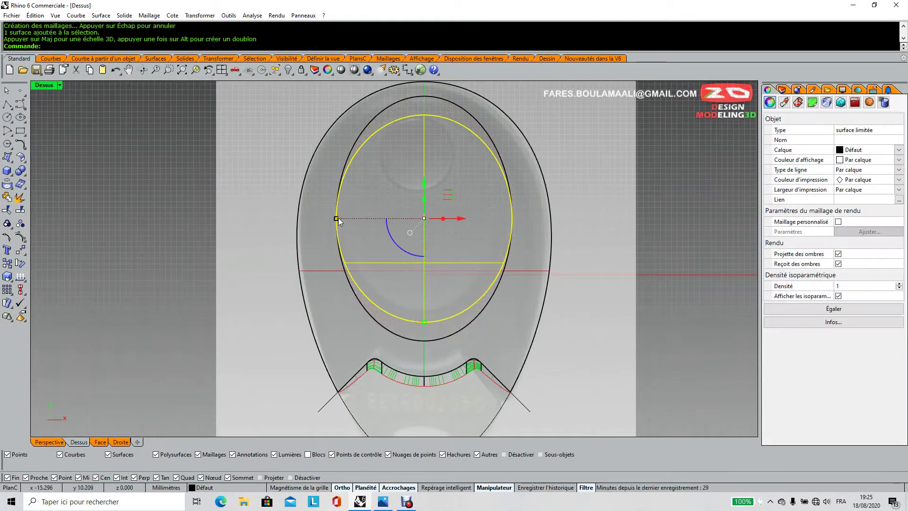
pyautogui.moveTo(338, 219); pyautogui.dragTo(349, 218)
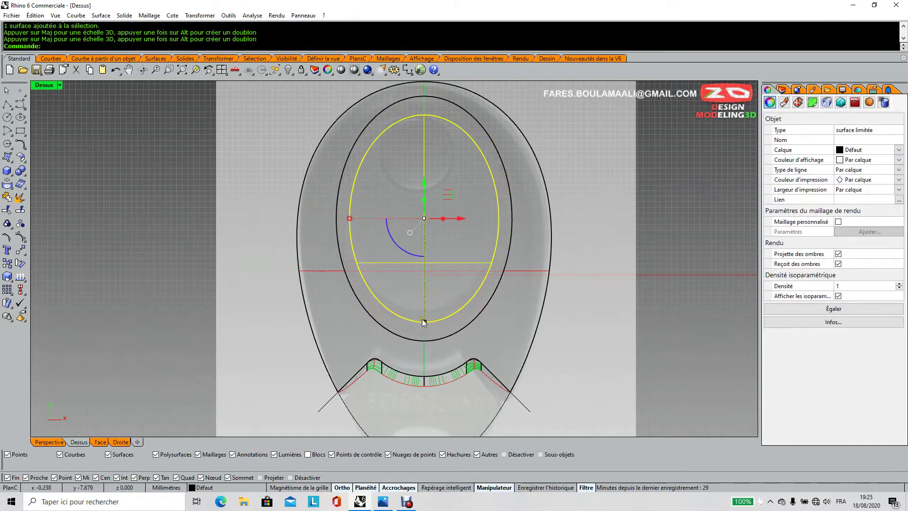
pyautogui.moveTo(424, 322); pyautogui.dragTo(423, 314)
pyautogui.moveTo(423, 193); pyautogui.dragTo(419, 190)
pyautogui.moveTo(350, 214); pyautogui.dragTo(356, 214)
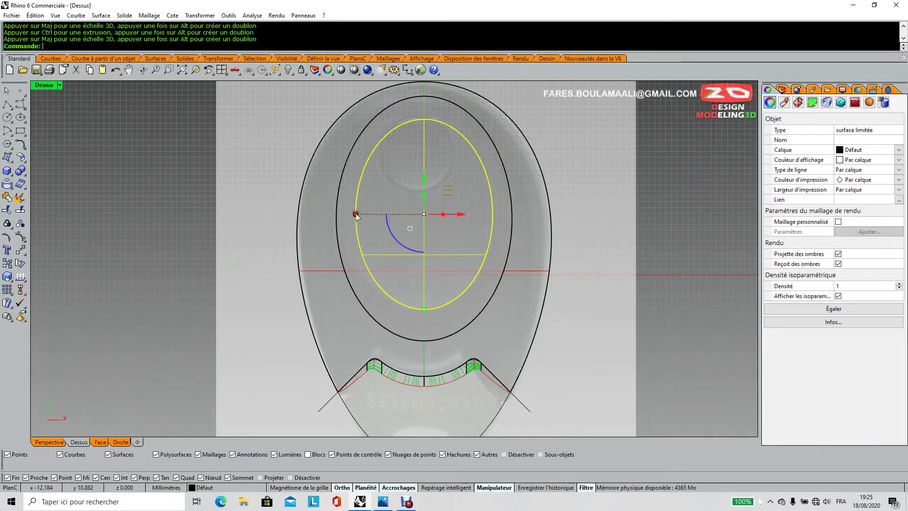
pyautogui.moveTo(425, 309); pyautogui.dragTo(424, 314)
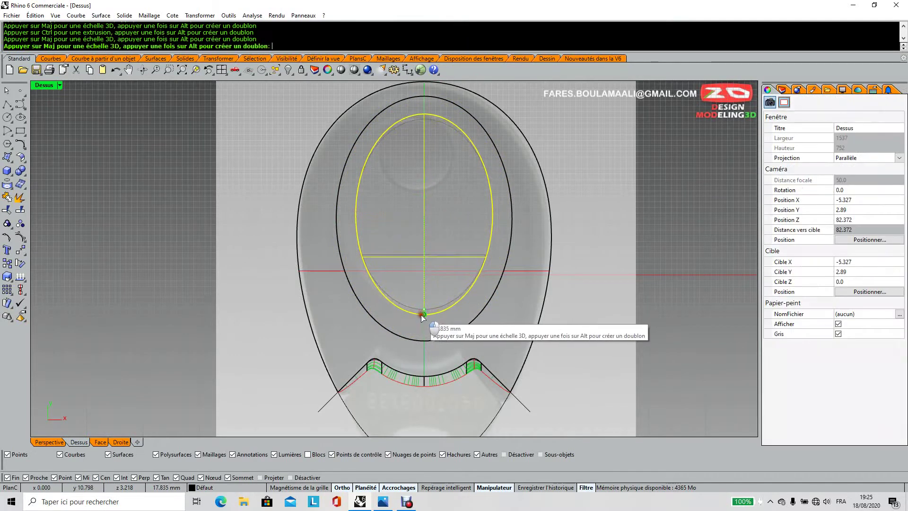
pyautogui.moveTo(356, 214); pyautogui.dragTo(352, 214)
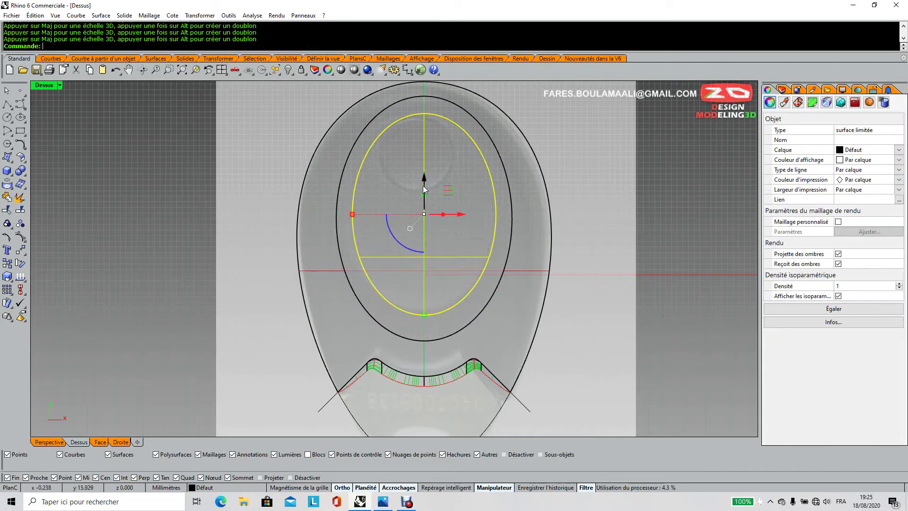
pyautogui.moveTo(423, 185); pyautogui.dragTo(422, 178)
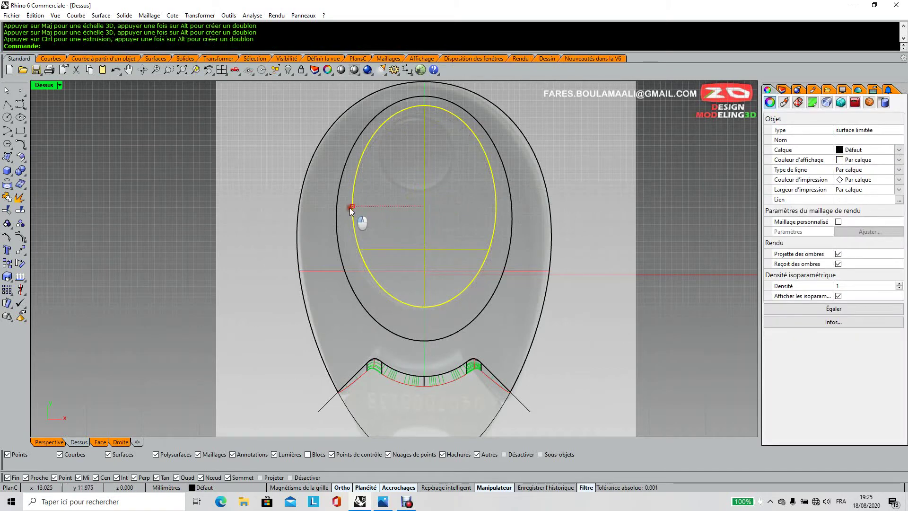
pyautogui.moveTo(352, 208); pyautogui.dragTo(349, 207)
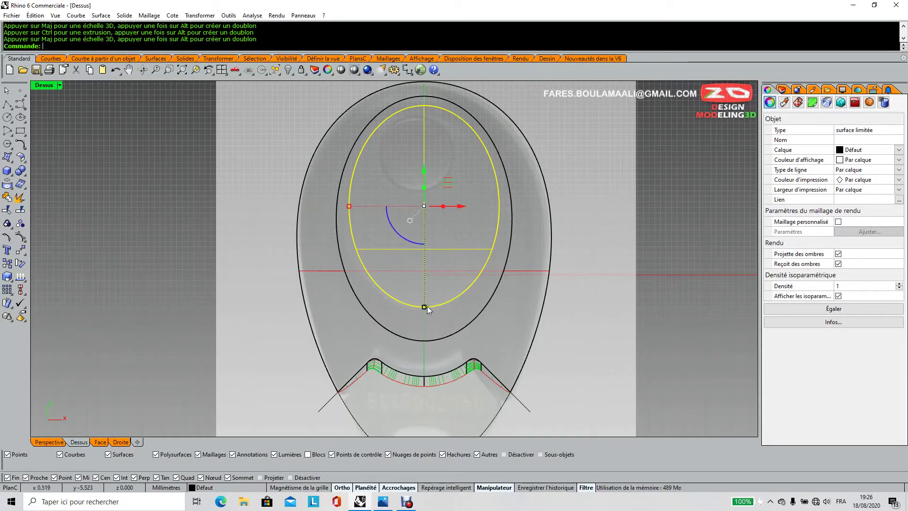
pyautogui.moveTo(424, 307); pyautogui.dragTo(421, 308)
pyautogui.moveTo(422, 174); pyautogui.dragTo(424, 171)
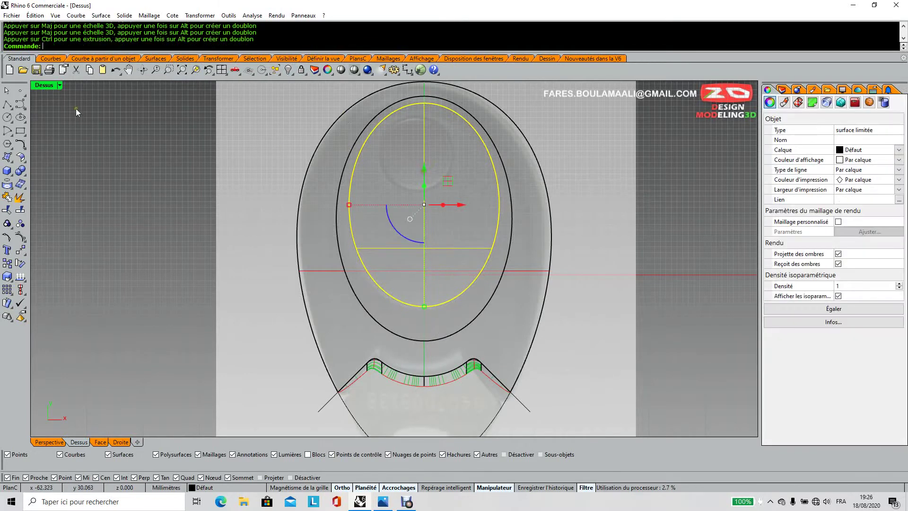
# - In a maximized Perspective view, drag the smaller ellipse panel down with the gumball Z arrow
pyautogui.doubleClick(47, 85)
pyautogui.doubleClick(404, 85)
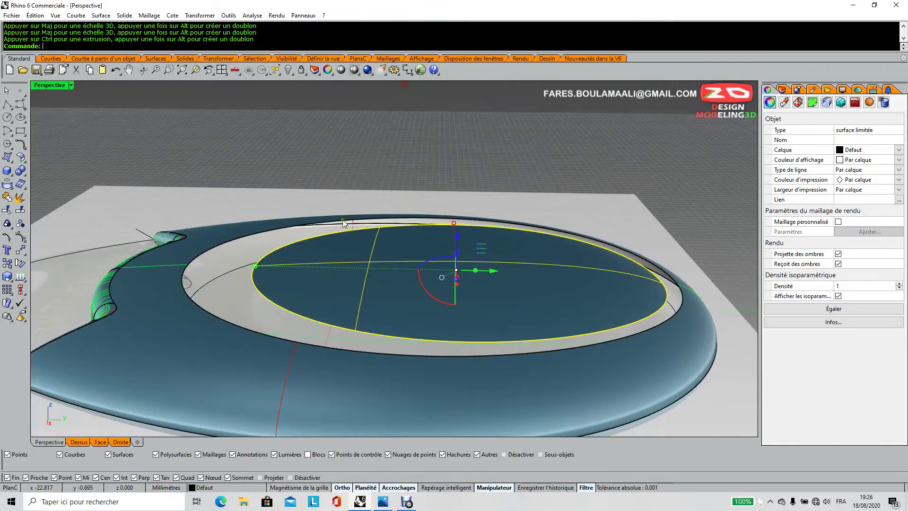
pyautogui.press('Escape')
pyautogui.moveTo(473, 283)
pyautogui.mouseDown(button='right')
pyautogui.moveTo(520, 292)
pyautogui.moveTo(512, 275)
pyautogui.mouseUp(button='right')
pyautogui.click(498, 258)
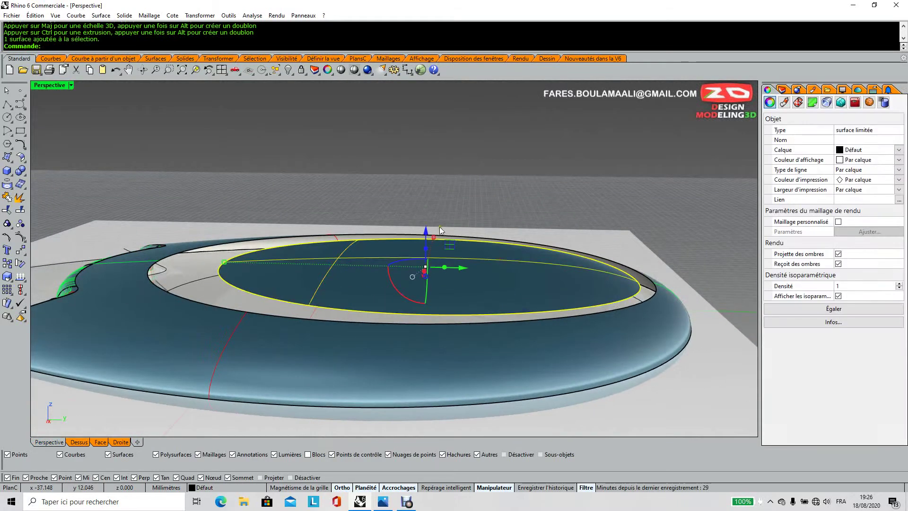
pyautogui.moveTo(425, 230); pyautogui.dragTo(424, 239)
pyautogui.press('Escape')
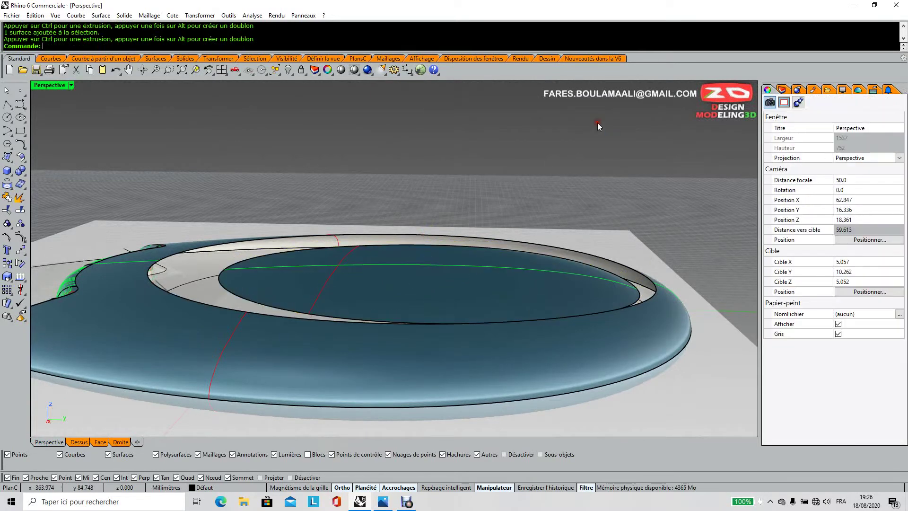
# - Undo the panel's downward move and reselect the smaller ellipse surface
pyautogui.moveTo(597, 123); pyautogui.dragTo(577, 271, button='right')
pyautogui.scroll(2, 577, 271)
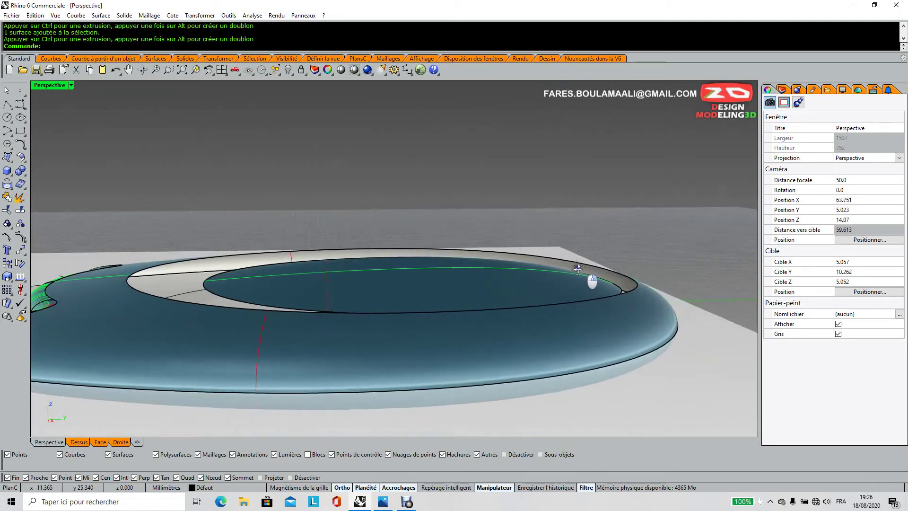
pyautogui.scroll(2, 567, 274)
pyautogui.scroll(2, 553, 277)
pyautogui.scroll(2, 545, 276)
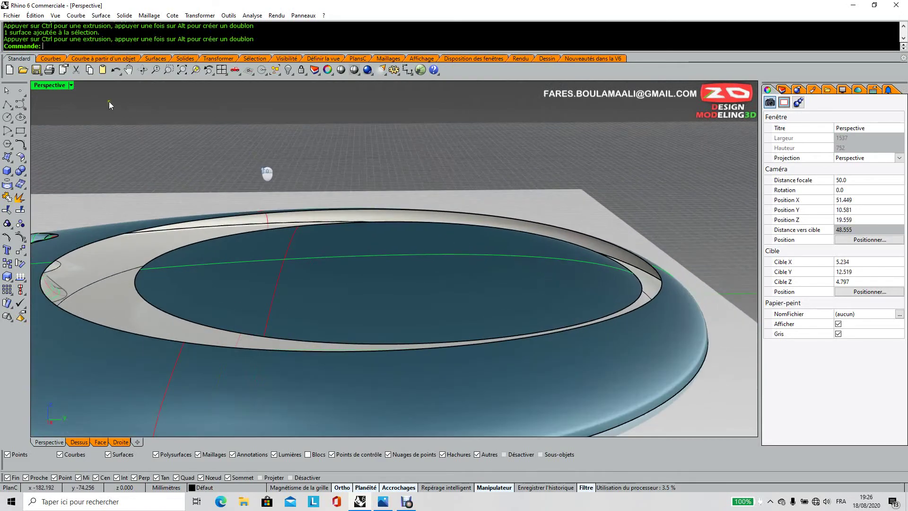
pyautogui.click(116, 67)
pyautogui.click(541, 148)
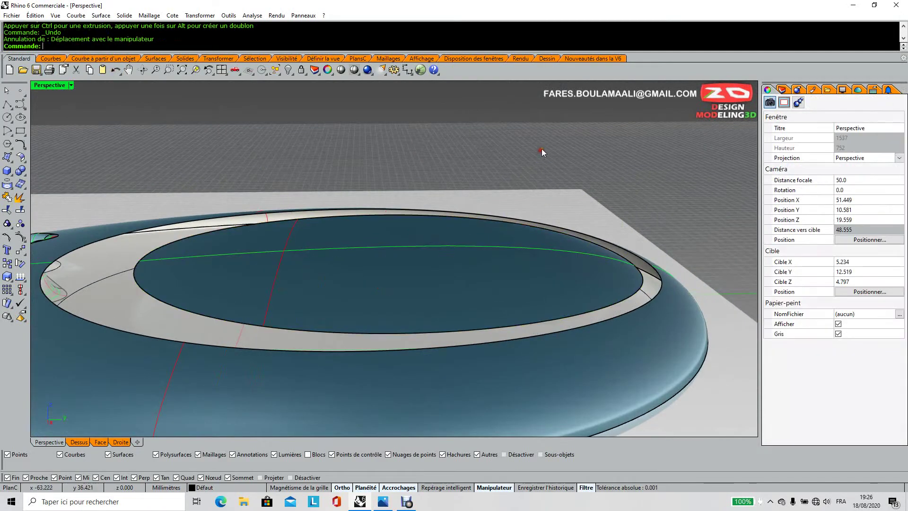
pyautogui.moveTo(541, 148); pyautogui.dragTo(431, 257, button='right')
pyautogui.click(426, 241)
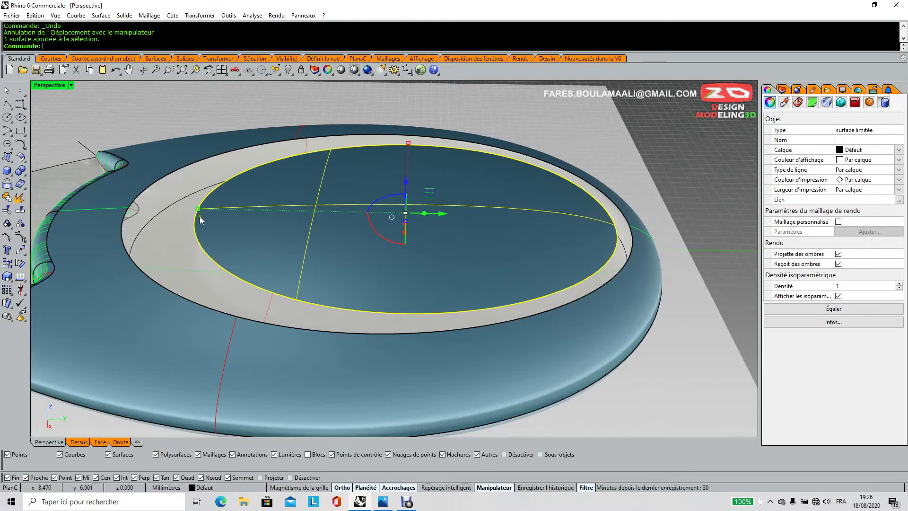
# - Reposition the gumball to the ellipse's quadrant point, X axis aimed at the far end
pyautogui.moveTo(356, 224); pyautogui.dragTo(383, 213, button='right')
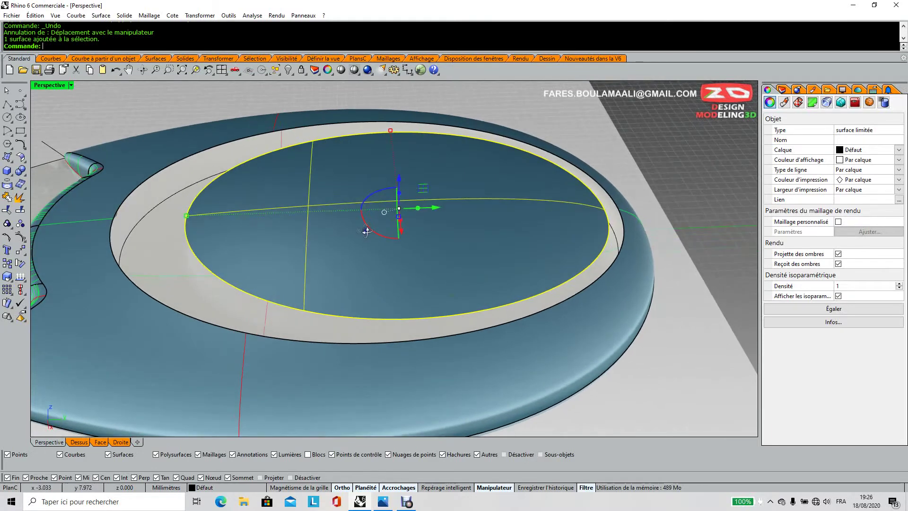
pyautogui.click(384, 212)
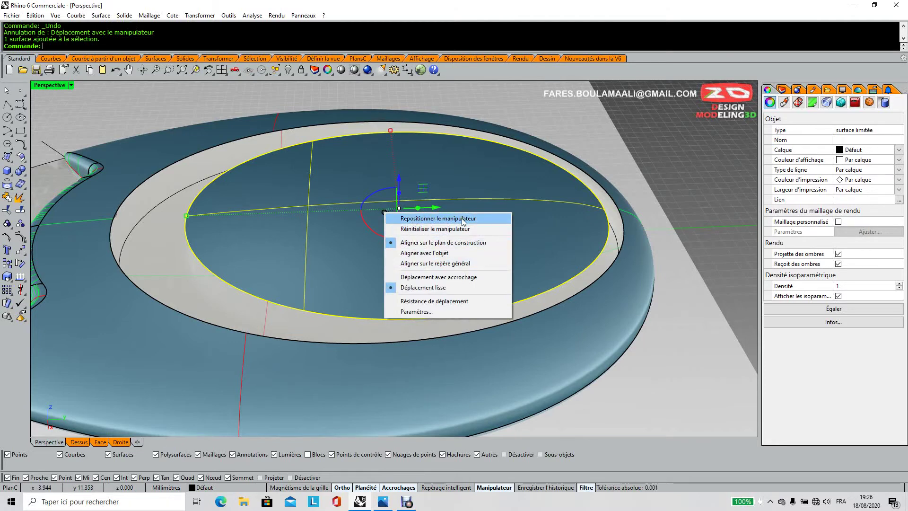
pyautogui.click(441, 218)
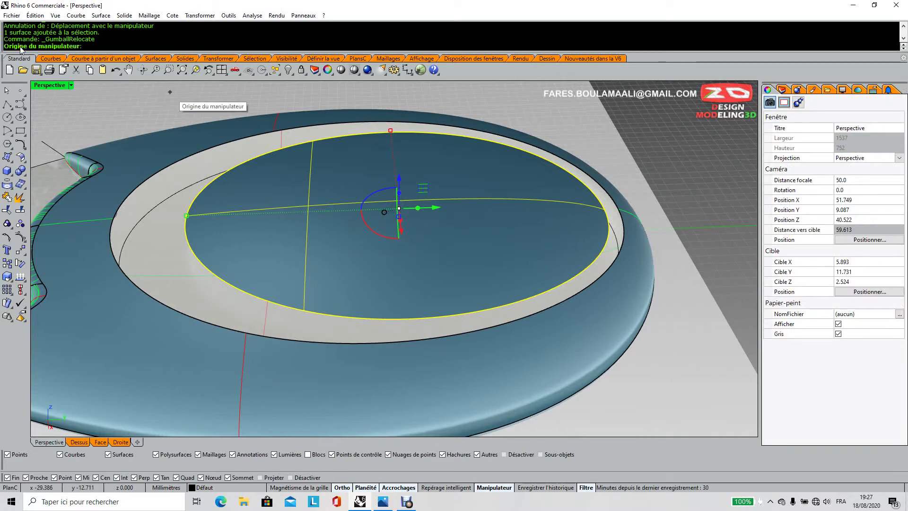
pyautogui.moveTo(170, 91); pyautogui.dragTo(619, 201, button='right')
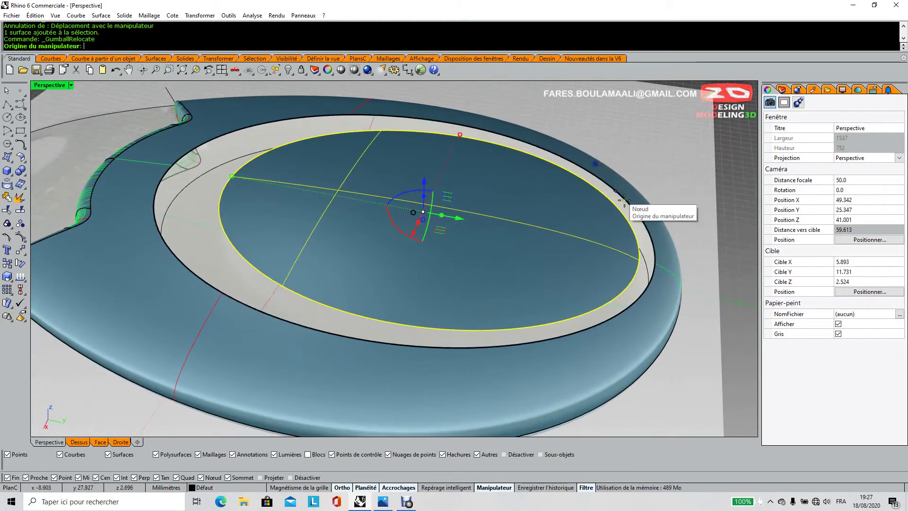
pyautogui.click(638, 260)
pyautogui.moveTo(638, 259)
pyautogui.mouseDown(button='right')
pyautogui.moveTo(317, 220)
pyautogui.moveTo(172, 87)
pyautogui.mouseUp(button='right')
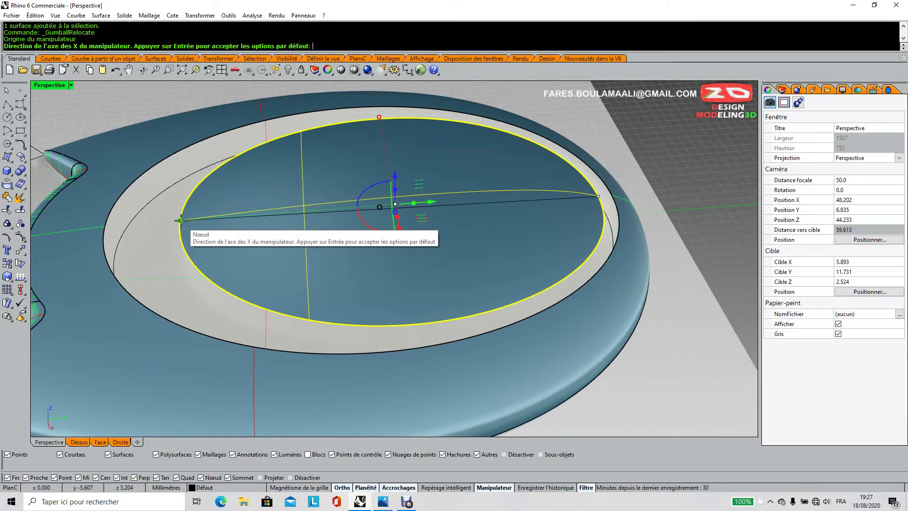
pyautogui.click(179, 220)
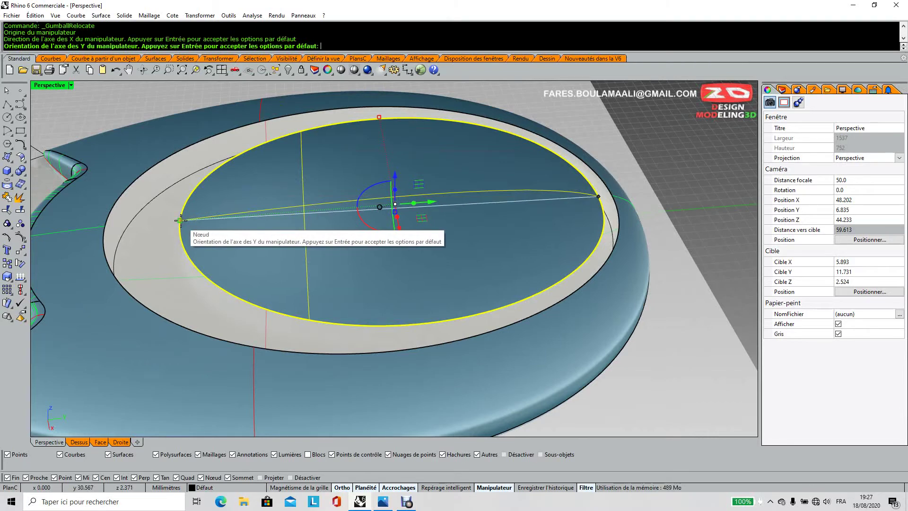
pyautogui.press('Return')
pyautogui.moveTo(274, 218)
pyautogui.mouseDown(button='right')
pyautogui.moveTo(628, 249)
pyautogui.moveTo(415, 268)
pyautogui.moveTo(425, 307)
pyautogui.moveTo(439, 239)
pyautogui.moveTo(431, 243)
pyautogui.mouseUp(button='right')
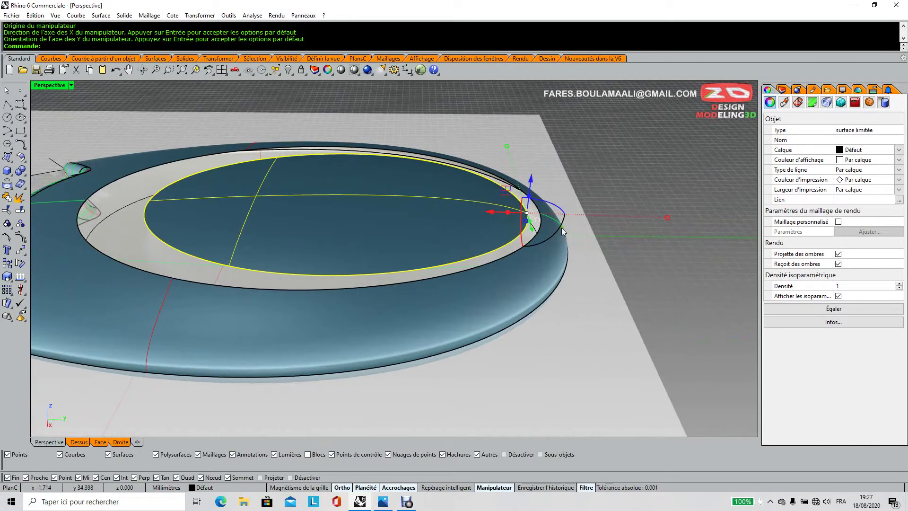
# - Tilt the panel about its outer end with the gumball rotation handle, Ortho off
pyautogui.moveTo(561, 227); pyautogui.dragTo(557, 231)
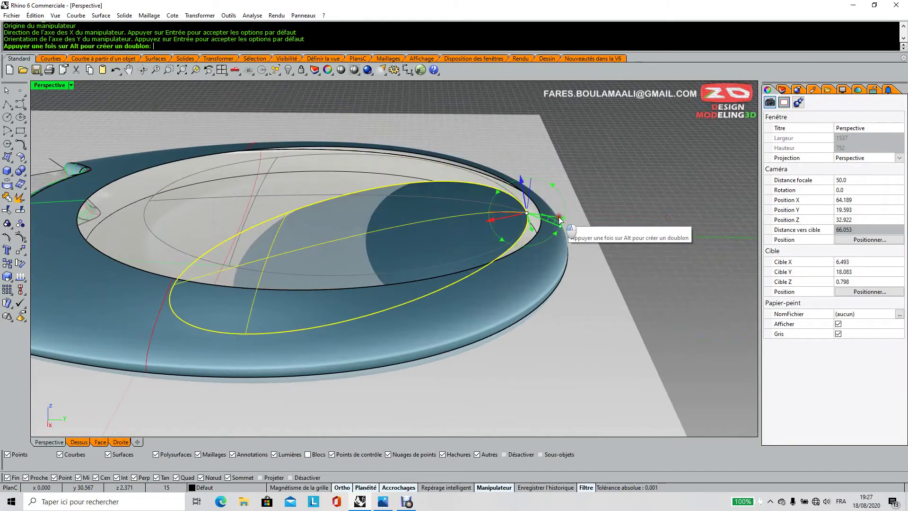
pyautogui.moveTo(556, 231); pyautogui.dragTo(556, 233)
pyautogui.click(342, 487)
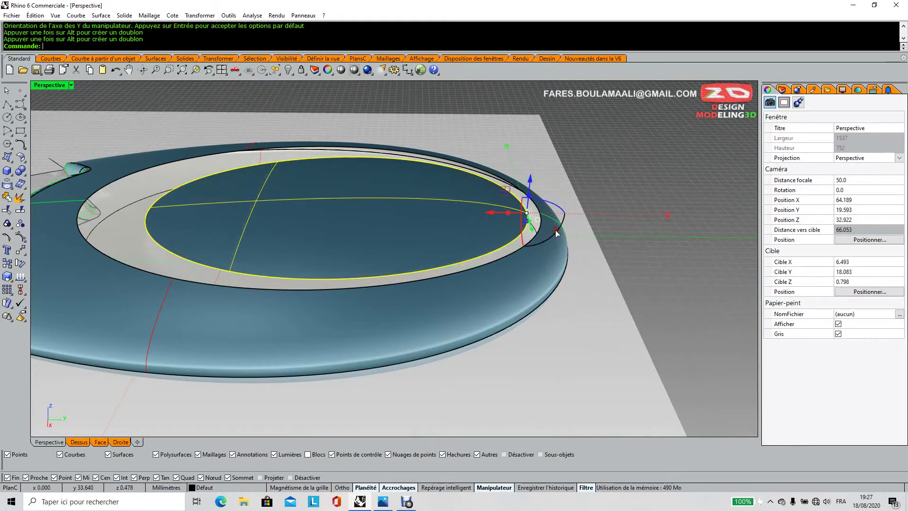
pyautogui.press('Down')
pyautogui.press('Down')
pyautogui.press('Down')
pyautogui.press('Down')
pyautogui.press('Down')
pyautogui.press('Down')
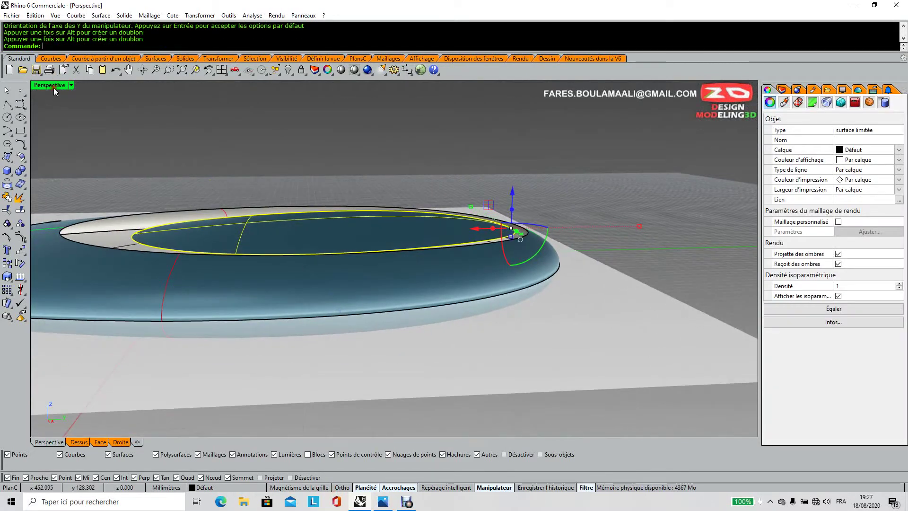
# - Rotate the panel further in the maximized Right view, then restore four viewports
pyautogui.doubleClick(53, 87)
pyautogui.click(404, 265)
pyautogui.doubleClick(404, 266)
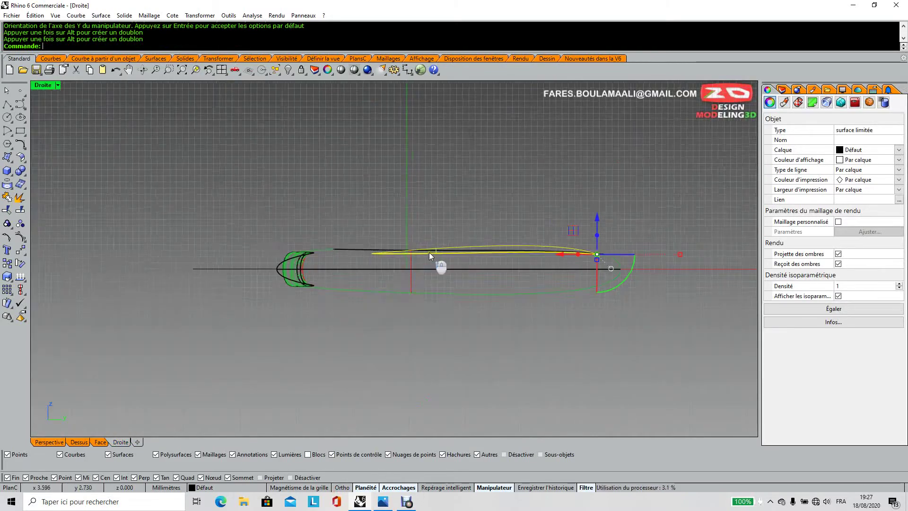
pyautogui.scroll(2, 429, 252)
pyautogui.scroll(1, 429, 252)
pyautogui.scroll(2, 429, 252)
pyautogui.scroll(2, 447, 273)
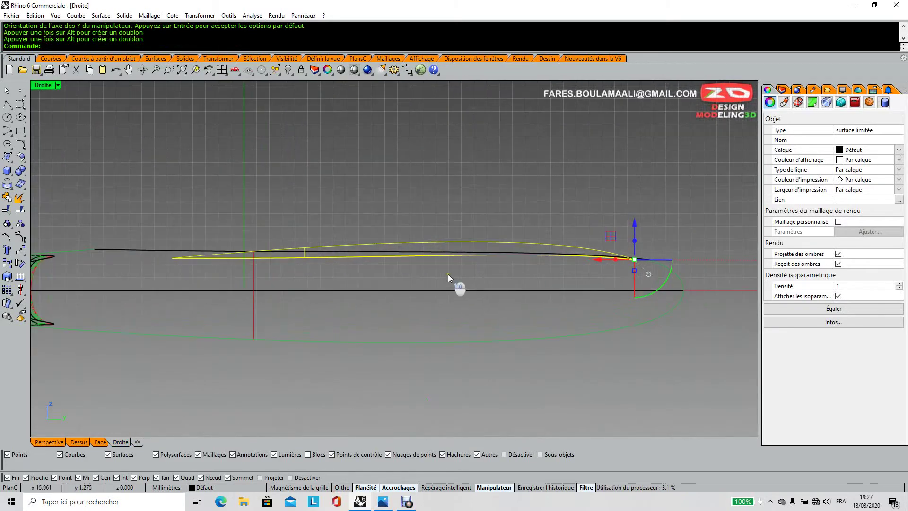
pyautogui.moveTo(667, 285); pyautogui.dragTo(664, 283)
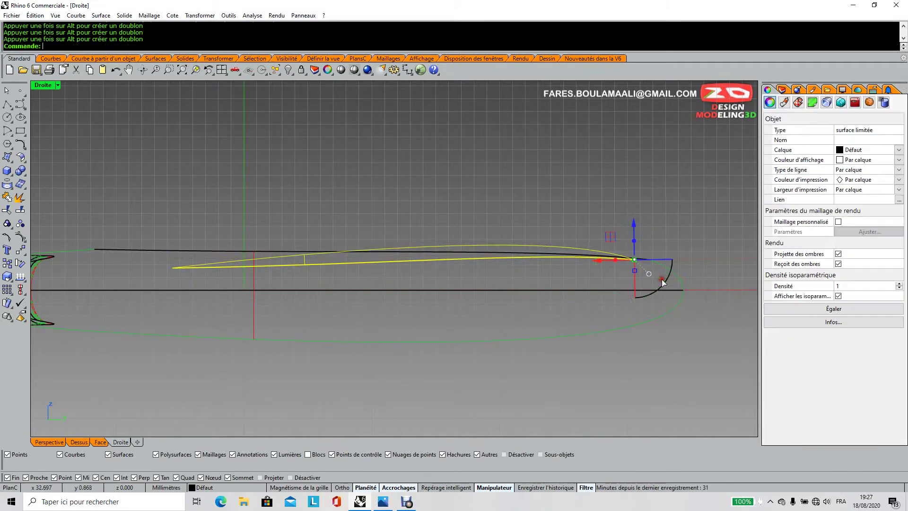
pyautogui.click(268, 142)
pyautogui.doubleClick(49, 85)
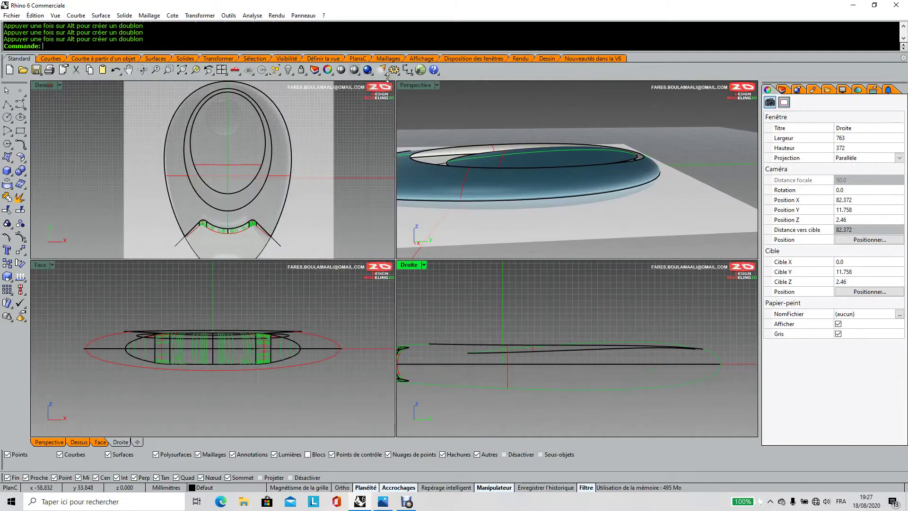
# - Start Blend Surface from the Surface flyout in a maximized Perspective view
pyautogui.doubleClick(409, 85)
pyautogui.moveTo(417, 144)
pyautogui.mouseDown(button='right')
pyautogui.moveTo(374, 280)
pyautogui.moveTo(345, 285)
pyautogui.mouseUp(button='right')
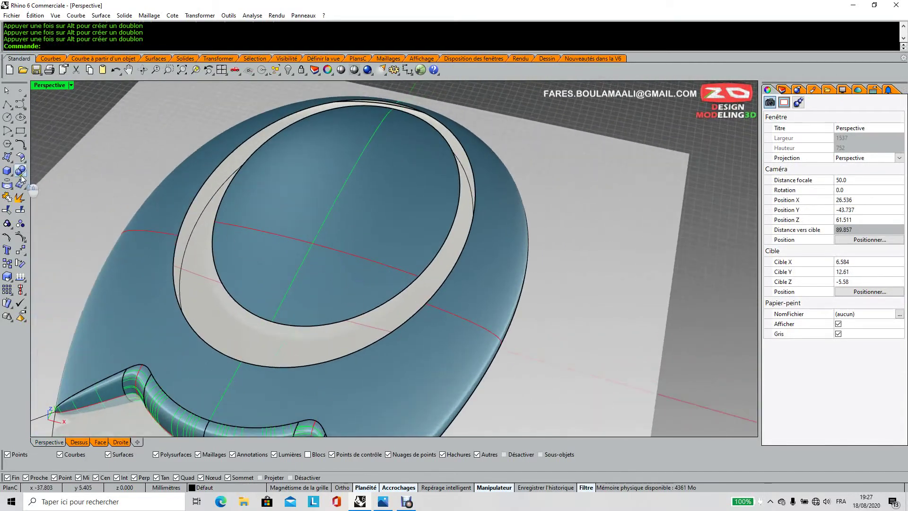
pyautogui.click(11, 161)
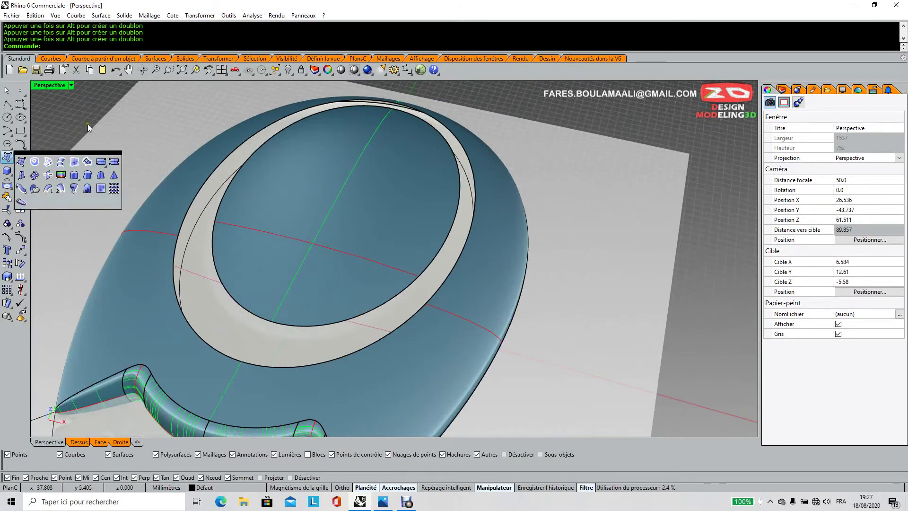
pyautogui.click(26, 162)
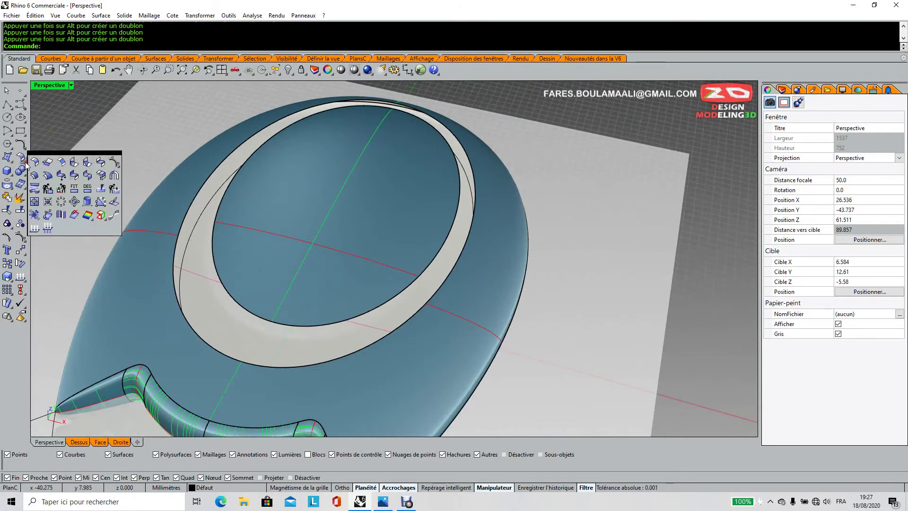
pyautogui.click(100, 161)
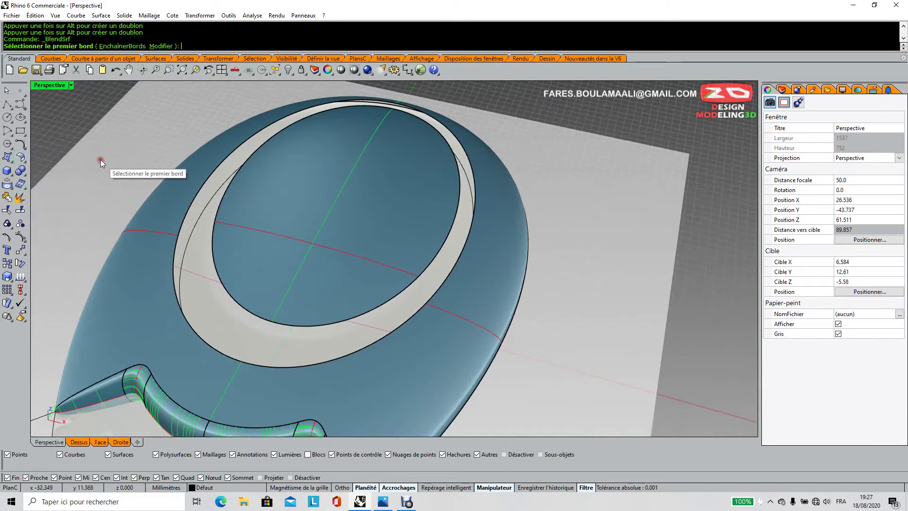
# - Pick the inner ellipse edge and the ring edge, align the seams, and accept
pyautogui.click(457, 176)
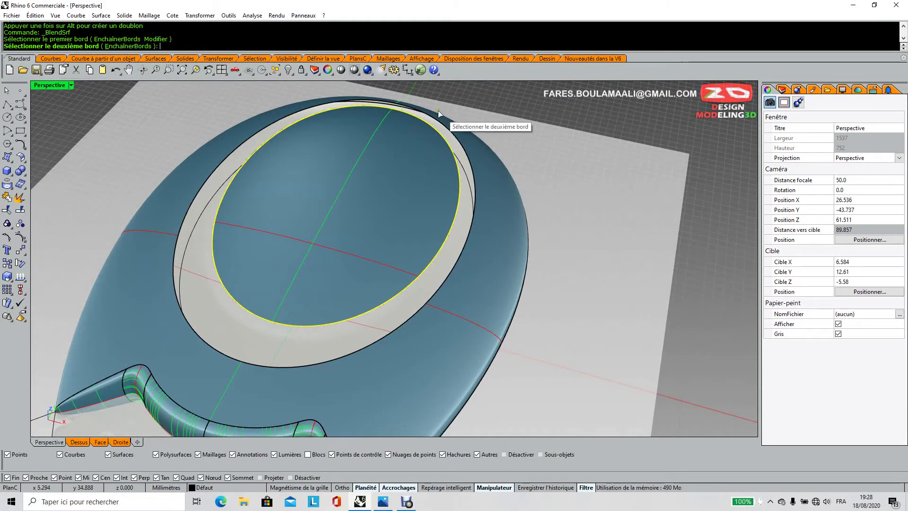
pyautogui.click(459, 142)
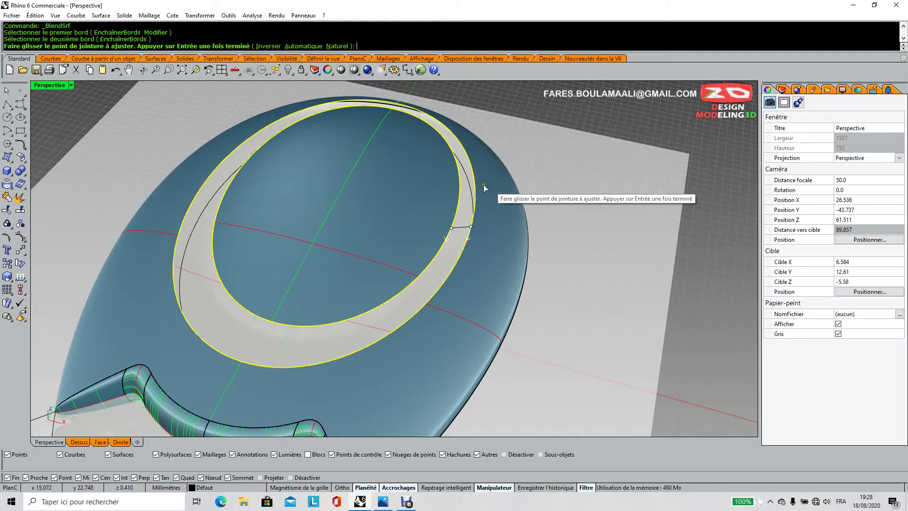
pyautogui.moveTo(483, 187)
pyautogui.mouseDown(button='right')
pyautogui.moveTo(518, 208)
pyautogui.moveTo(480, 196)
pyautogui.mouseUp(button='right')
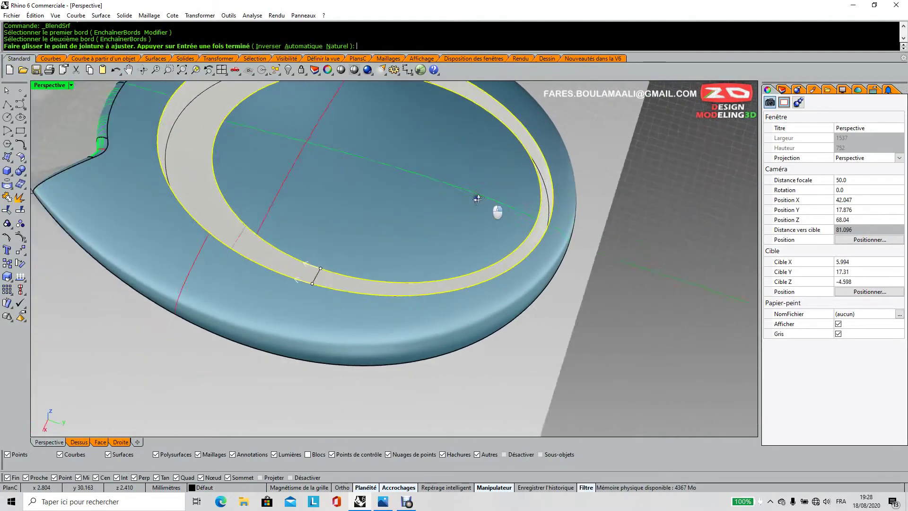
pyautogui.scroll(3, 480, 196)
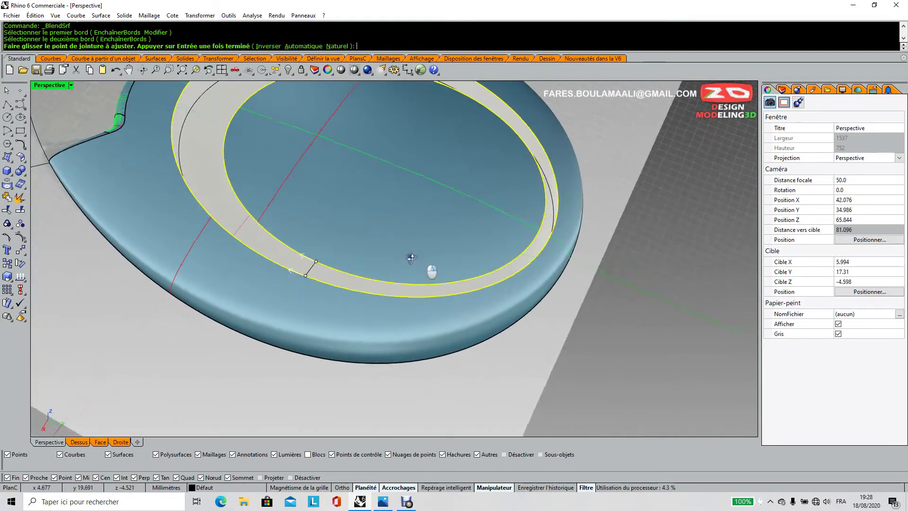
pyautogui.moveTo(409, 260); pyautogui.dragTo(302, 217, button='right')
pyautogui.moveTo(301, 217); pyautogui.dragTo(504, 318)
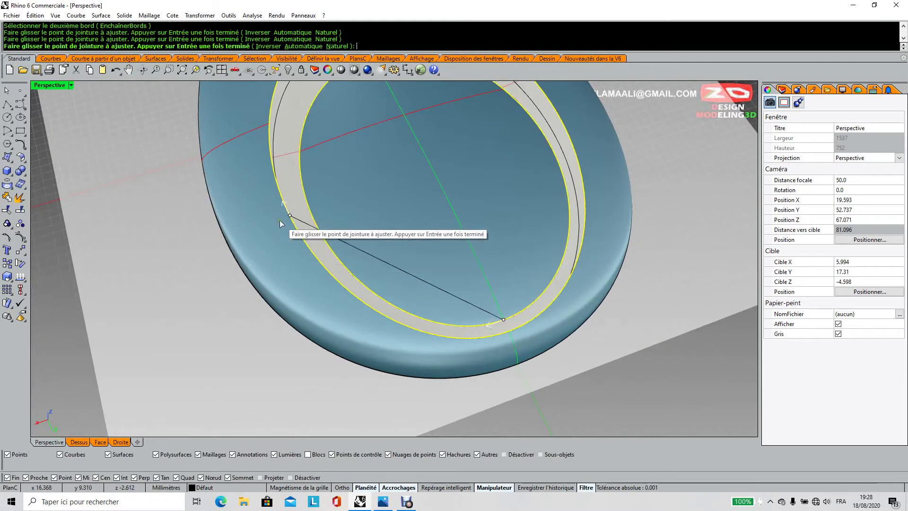
pyautogui.moveTo(290, 216); pyautogui.dragTo(483, 350)
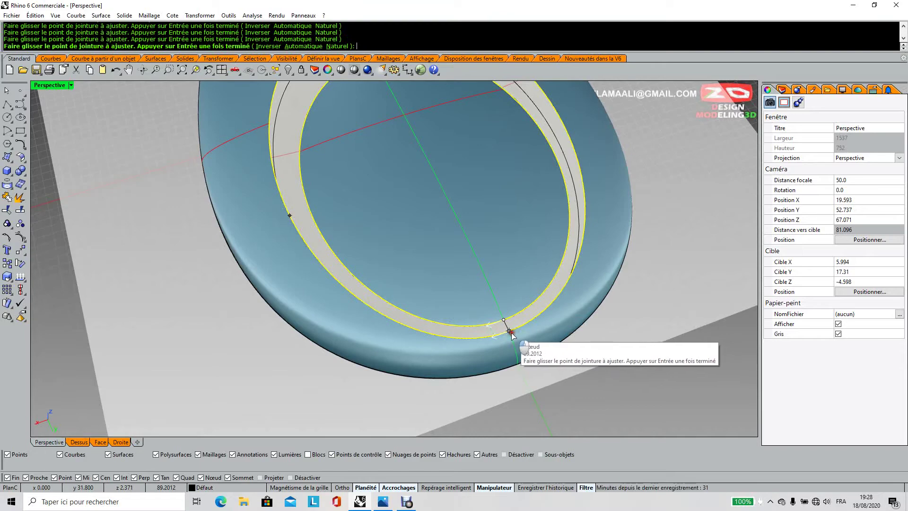
pyautogui.moveTo(483, 350)
pyautogui.mouseDown(button='right')
pyautogui.moveTo(446, 279)
pyautogui.moveTo(503, 265)
pyautogui.moveTo(499, 279)
pyautogui.mouseUp(button='right')
pyautogui.press('Return')
# - Set both bulge values to 1.0, linked, with Tangency continuity on both edges
pyautogui.click(718, 290)
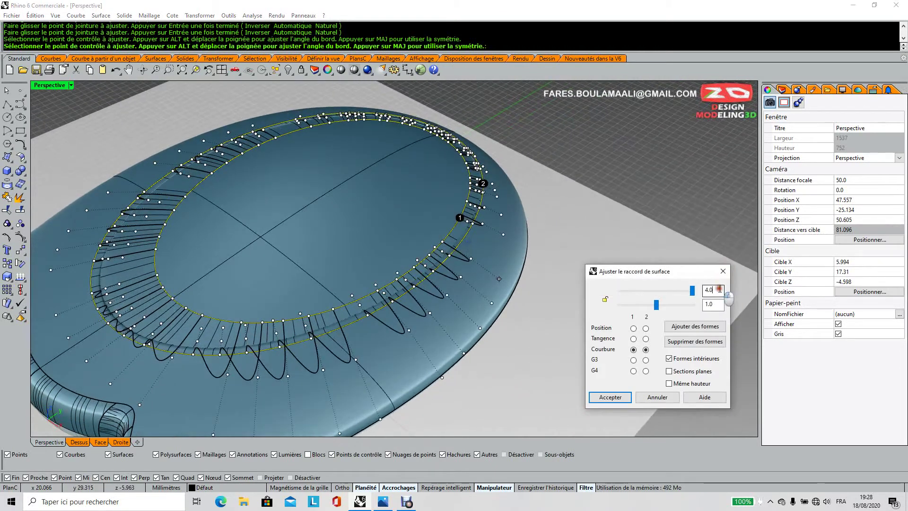
pyautogui.press('Tab')
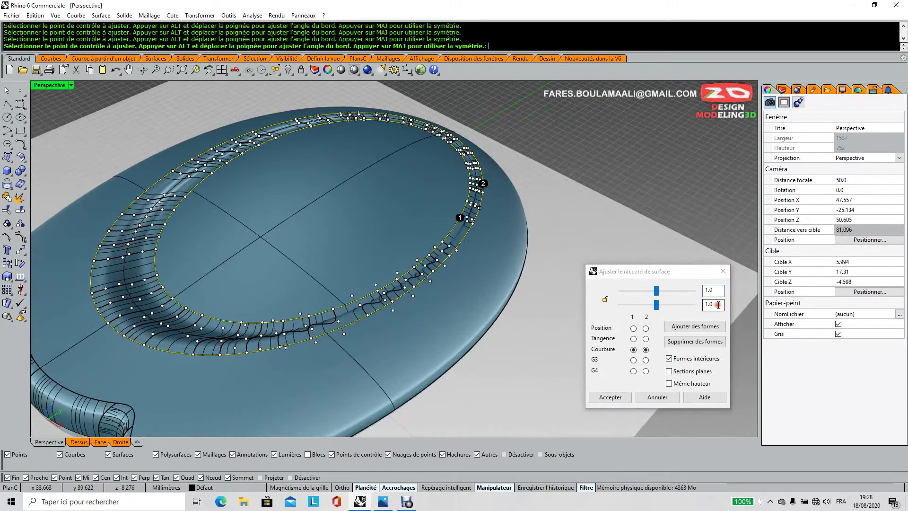
pyautogui.moveTo(498, 279); pyautogui.dragTo(396, 254, button='right')
pyautogui.moveTo(461, 243)
pyautogui.mouseDown(button='right')
pyautogui.moveTo(310, 225)
pyautogui.moveTo(301, 294)
pyautogui.moveTo(308, 310)
pyautogui.moveTo(296, 319)
pyautogui.moveTo(290, 271)
pyautogui.mouseUp(button='right')
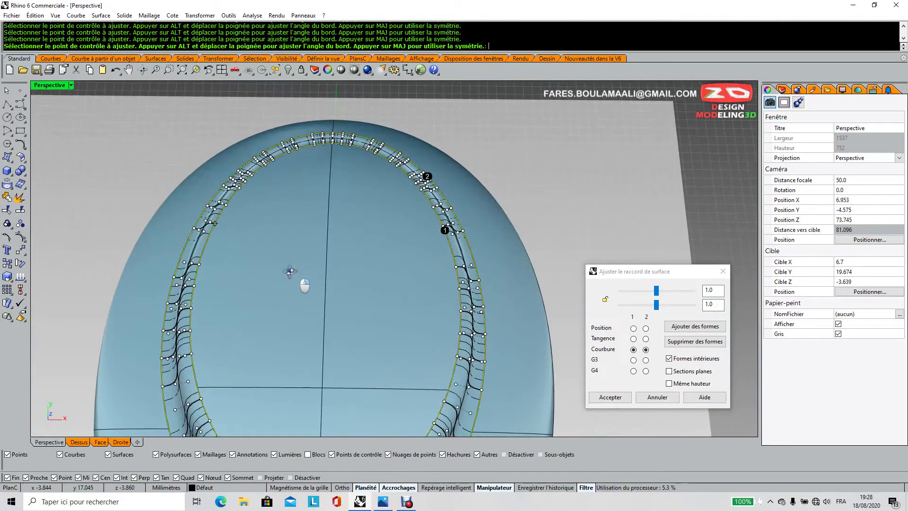
pyautogui.click(636, 338)
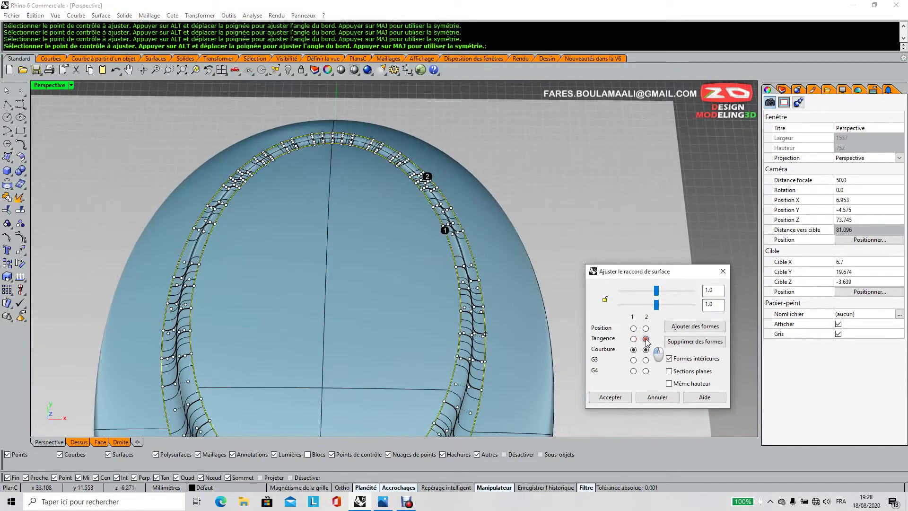
pyautogui.click(605, 299)
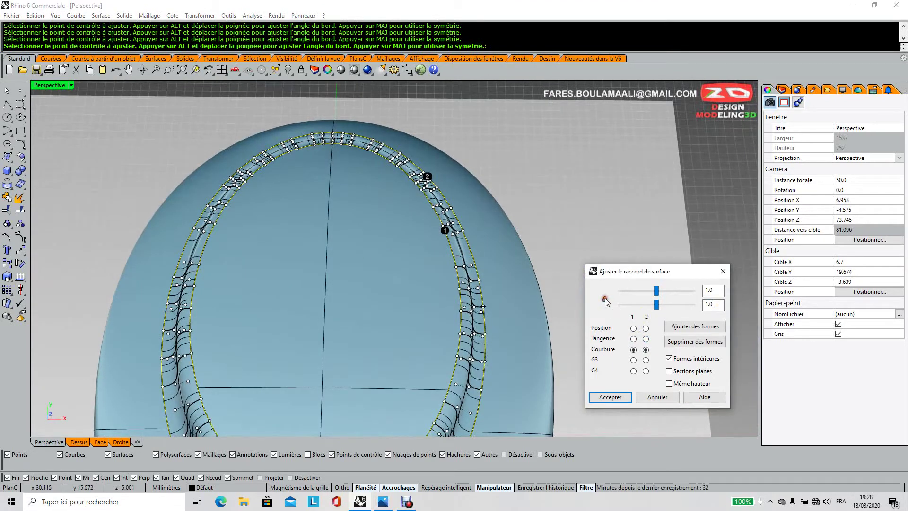
pyautogui.click(633, 339)
pyautogui.moveTo(515, 326)
pyautogui.mouseDown(button='right')
pyautogui.moveTo(491, 215)
pyautogui.moveTo(557, 270)
pyautogui.mouseUp(button='right')
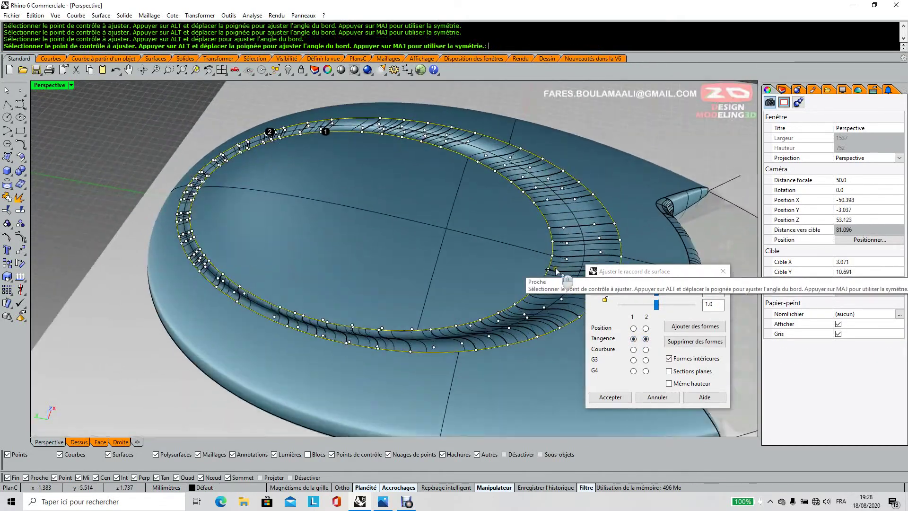
pyautogui.scroll(3, 562, 271)
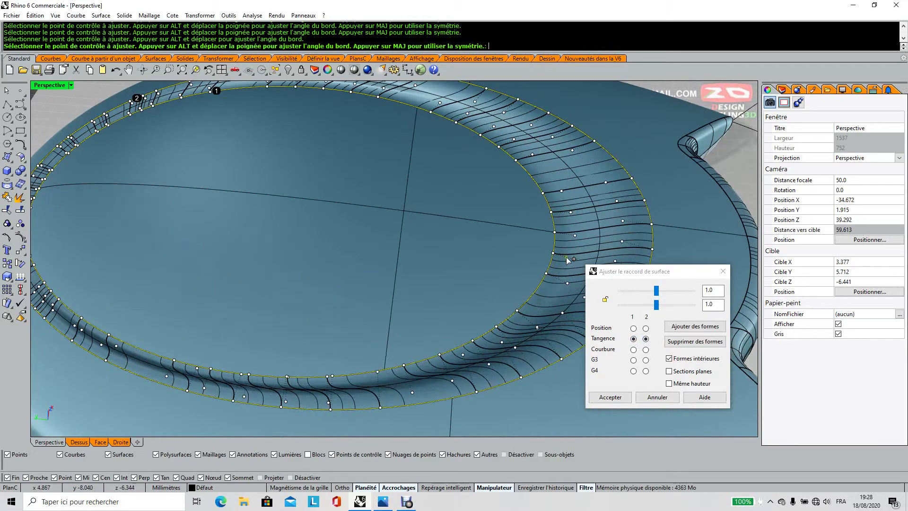
pyautogui.scroll(-2, 463, 312)
pyautogui.scroll(-1, 468, 316)
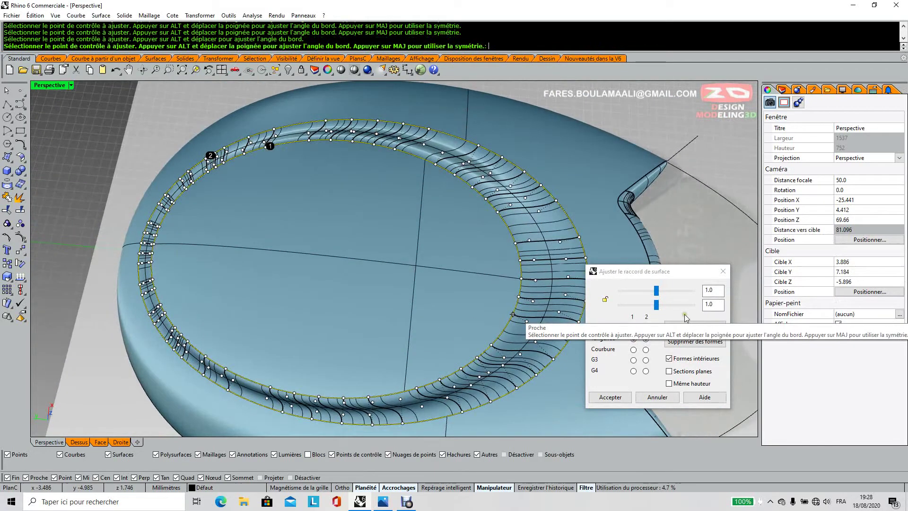
# - Add a shape curve across the blend between points on both edges
pyautogui.click(696, 330)
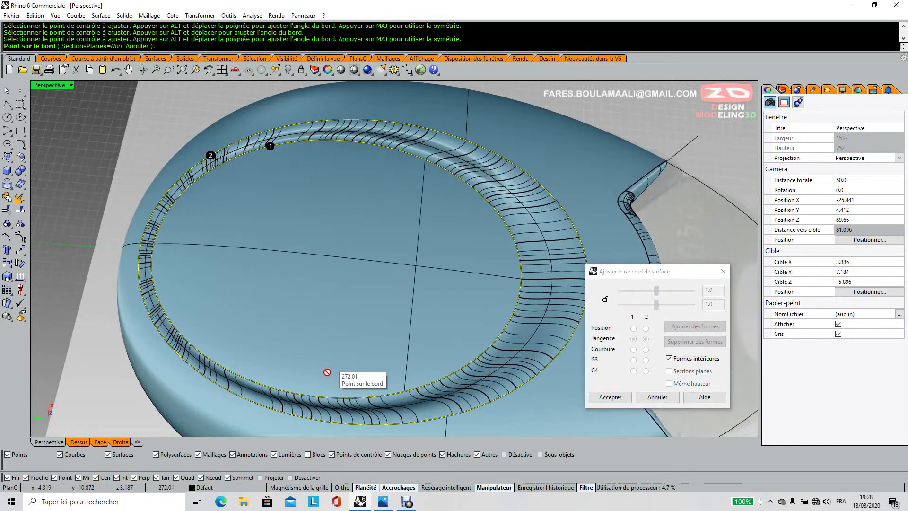
pyautogui.click(322, 393)
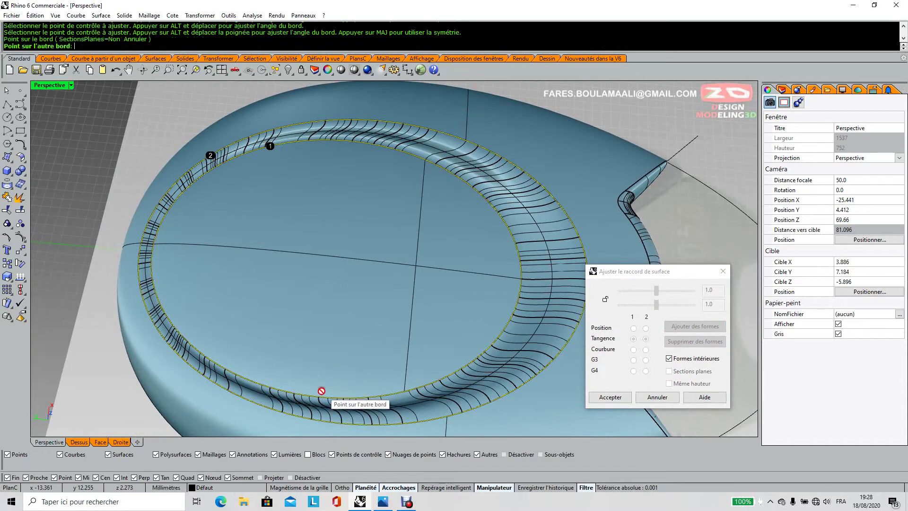
pyautogui.click(317, 418)
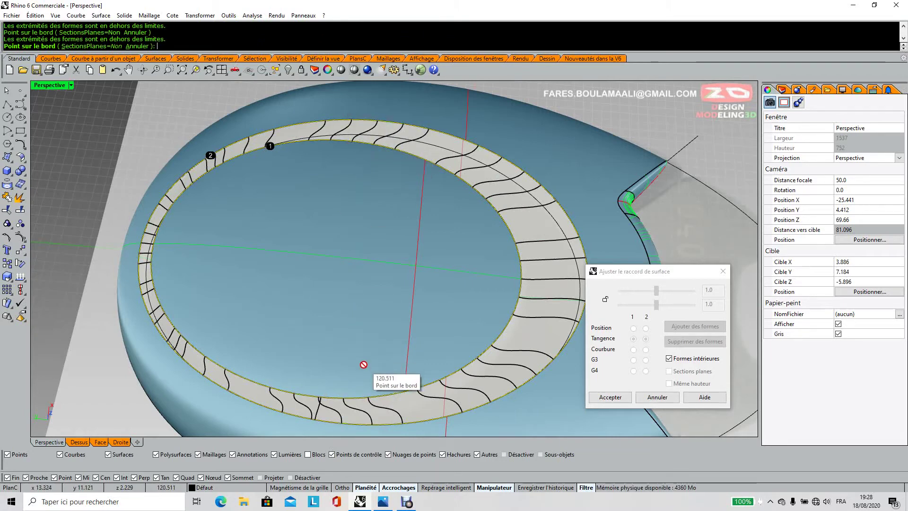
pyautogui.rightClick(342, 360)
pyautogui.moveTo(348, 353)
pyautogui.mouseDown(button='right')
pyautogui.moveTo(331, 325)
pyautogui.moveTo(359, 331)
pyautogui.mouseUp(button='right')
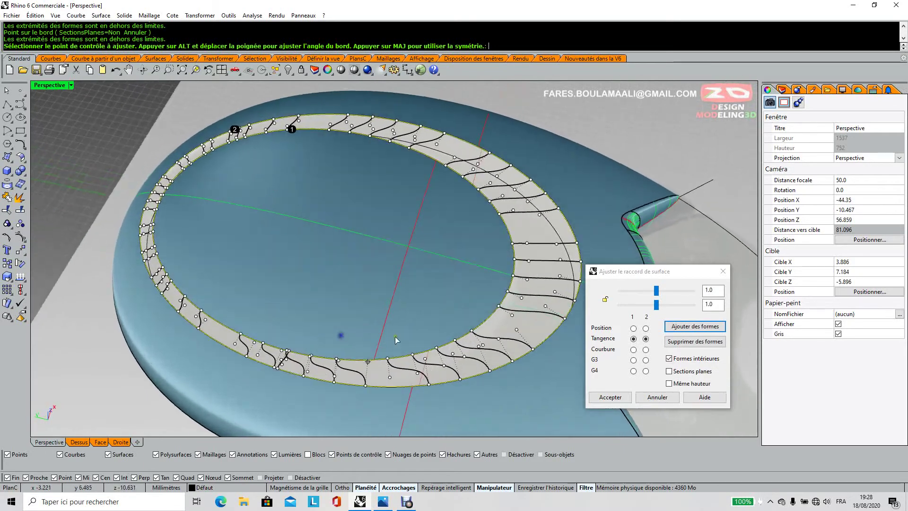
# - Remove two shape curves from the blend and switch off interior shapes
pyautogui.click(696, 345)
pyautogui.moveTo(409, 255); pyautogui.dragTo(456, 288, button='right')
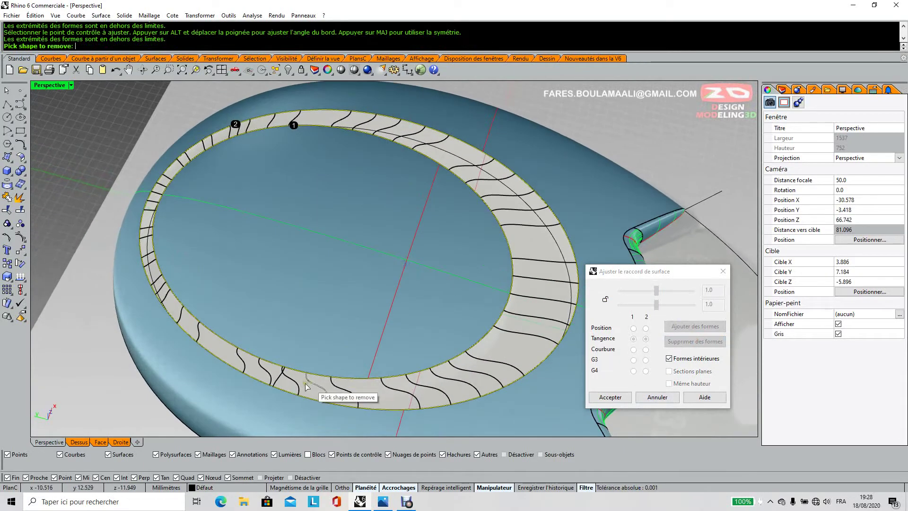
pyautogui.click(278, 380)
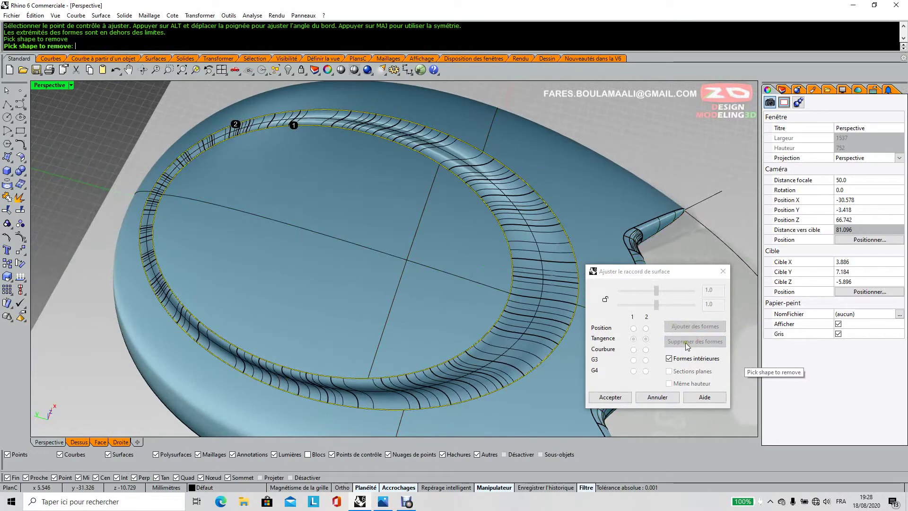
pyautogui.click(526, 318)
pyautogui.click(669, 358)
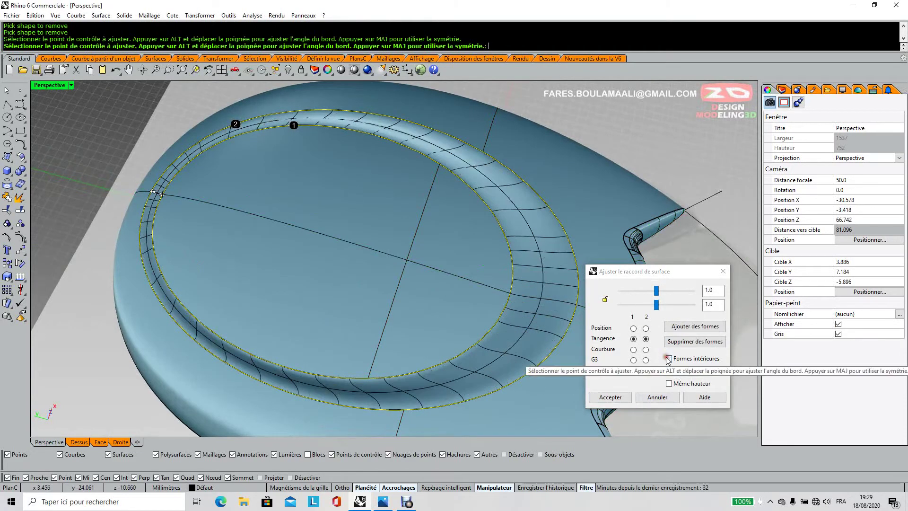
pyautogui.moveTo(493, 296)
pyautogui.mouseDown(button='right')
pyautogui.moveTo(523, 289)
pyautogui.moveTo(523, 318)
pyautogui.moveTo(529, 304)
pyautogui.mouseUp(button='right')
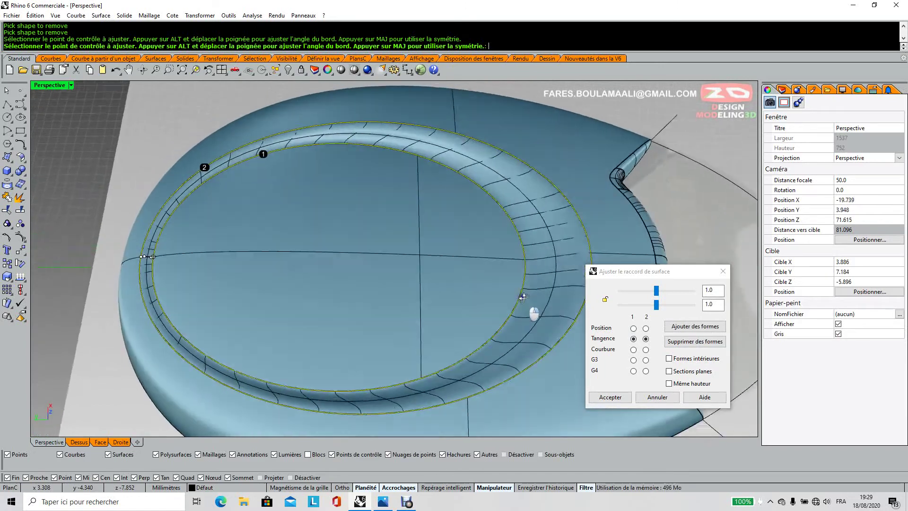
# - Add a shape curve across the blend, then remove two shape curves at the bottom
pyautogui.click(695, 326)
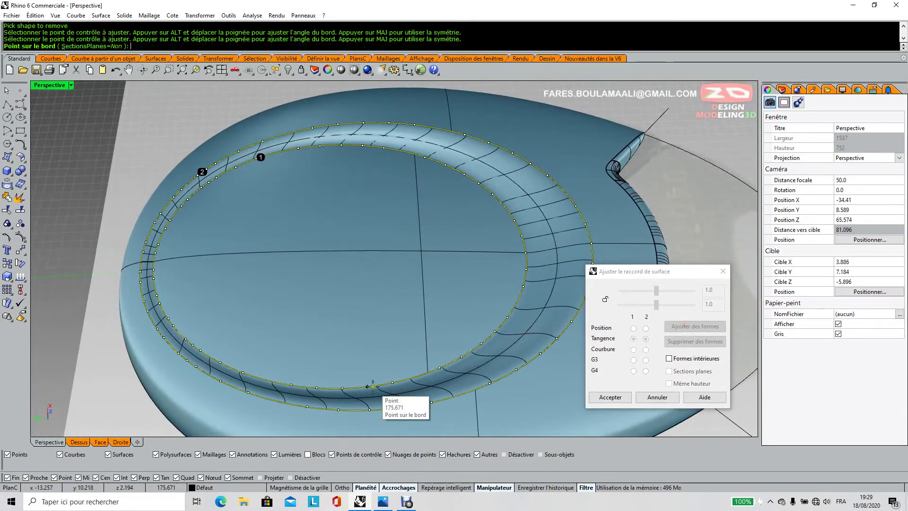
pyautogui.click(316, 387)
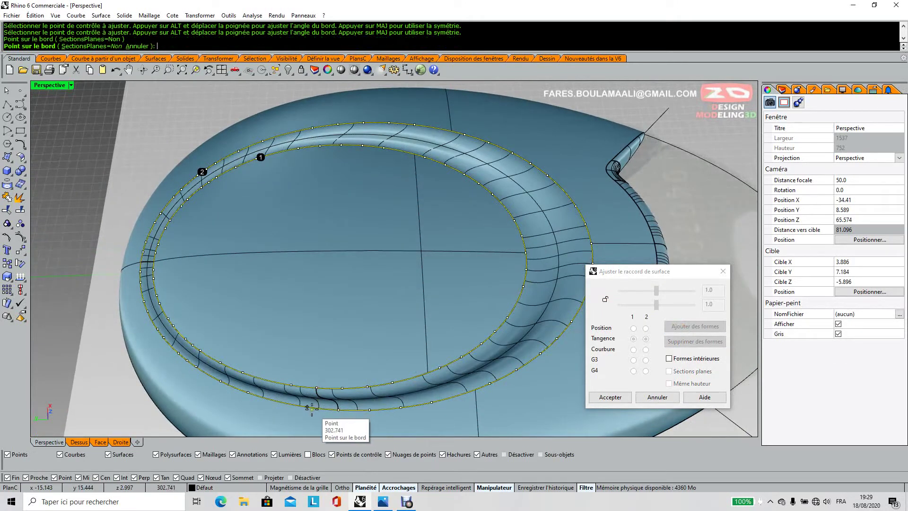
pyautogui.click(314, 407)
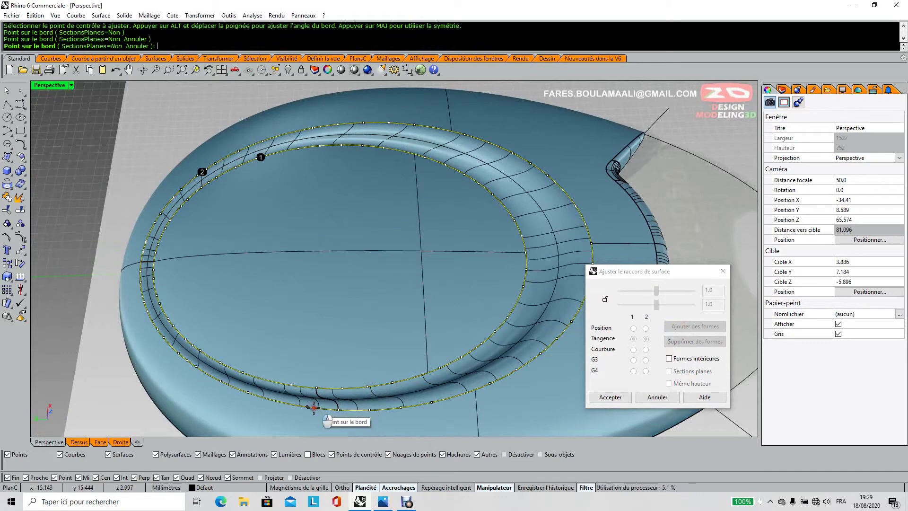
pyautogui.rightClick(315, 386)
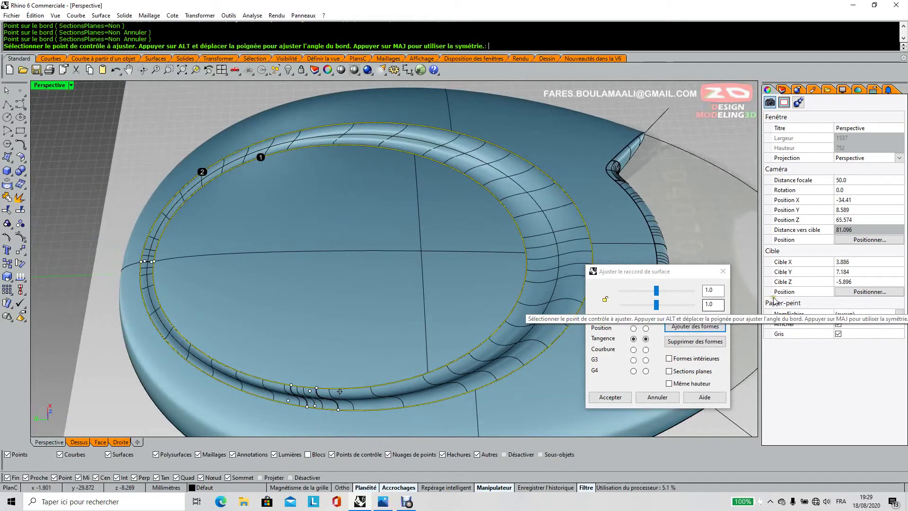
pyautogui.click(704, 339)
pyautogui.click(319, 397)
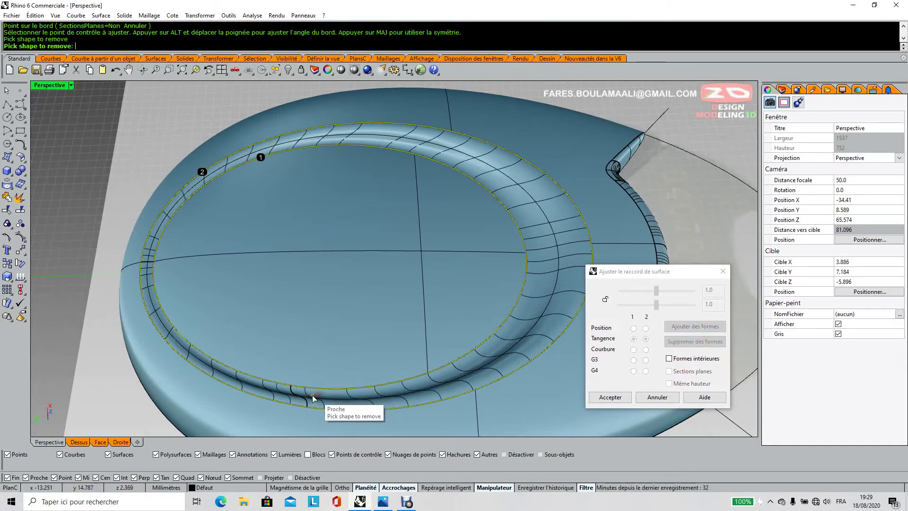
pyautogui.click(303, 398)
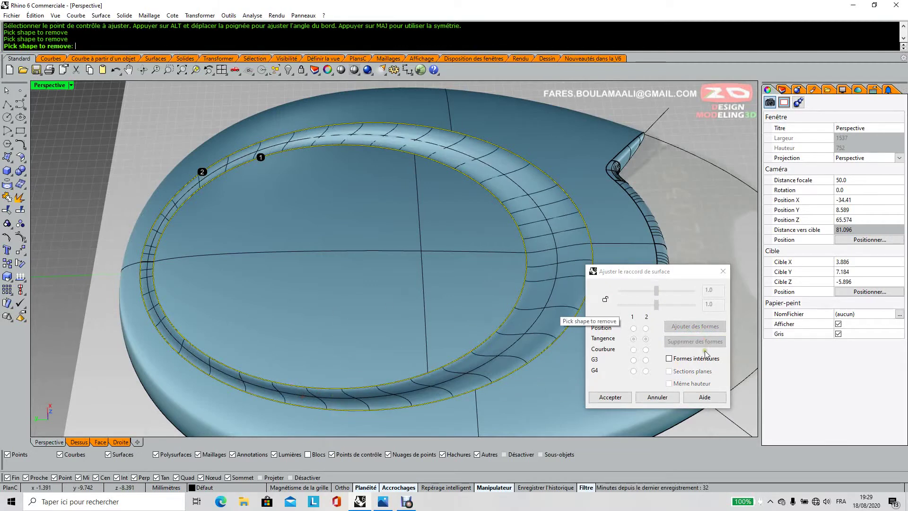
pyautogui.press('Return')
# - Add two cross-section shapes on the ring edge and remove an unwanted one
pyautogui.click(695, 327)
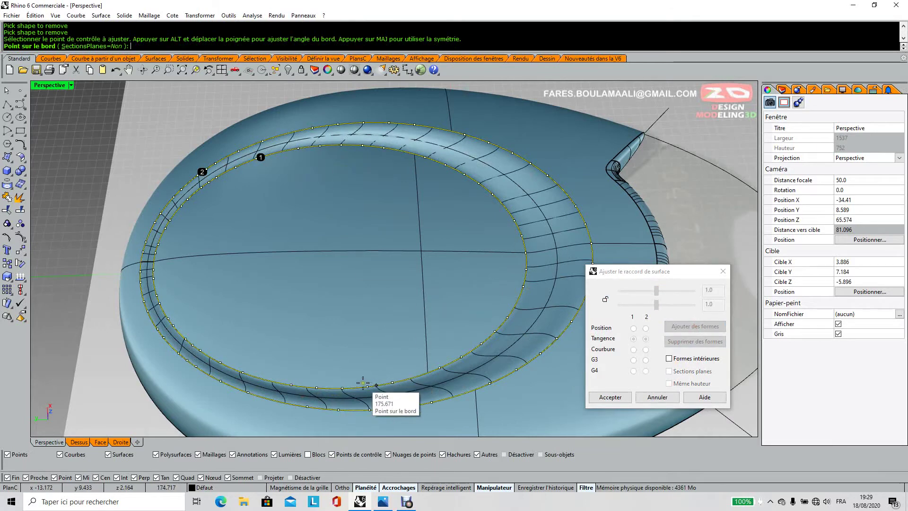
pyautogui.click(341, 389)
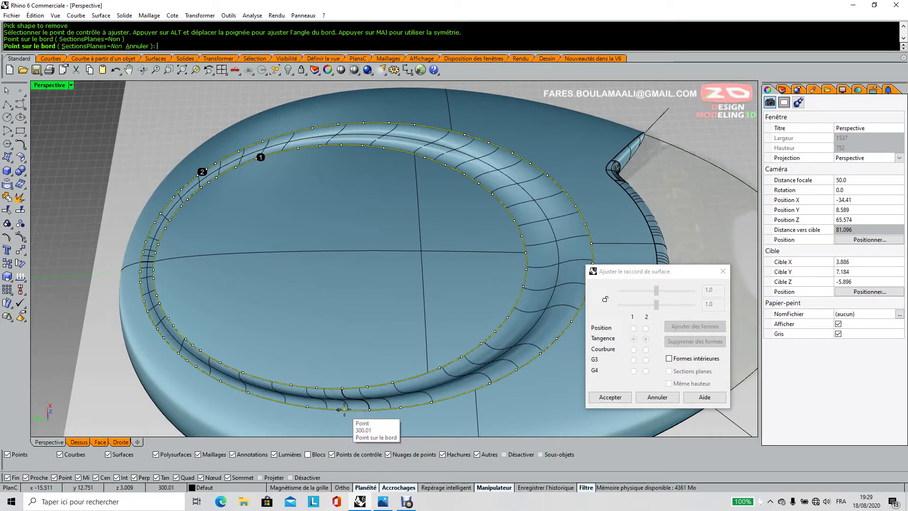
pyautogui.click(369, 389)
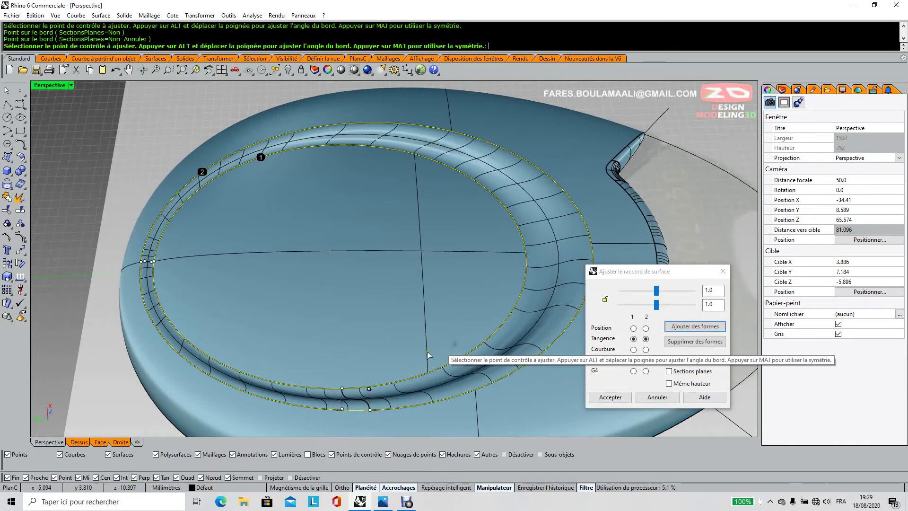
pyautogui.click(705, 344)
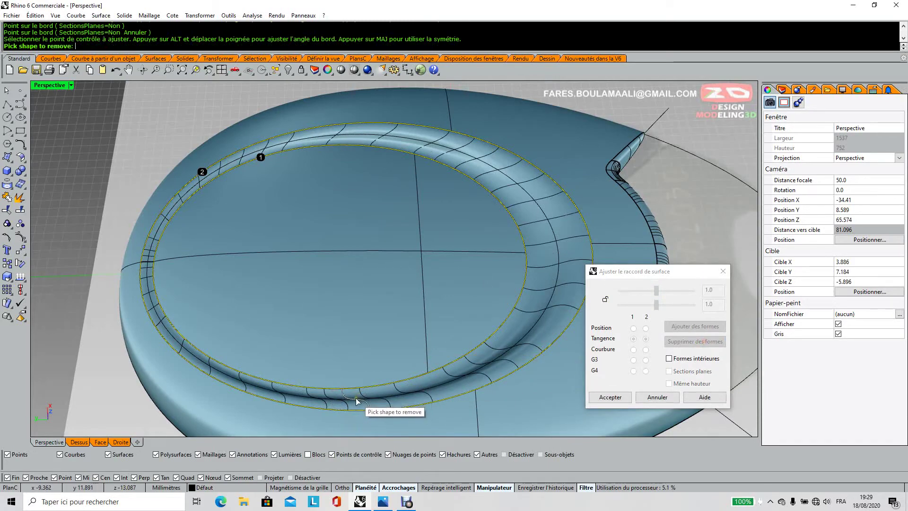
pyautogui.moveTo(353, 240)
pyautogui.mouseDown(button='right')
pyautogui.moveTo(437, 173)
pyautogui.moveTo(453, 282)
pyautogui.mouseUp(button='right')
pyautogui.scroll(5, 452, 282)
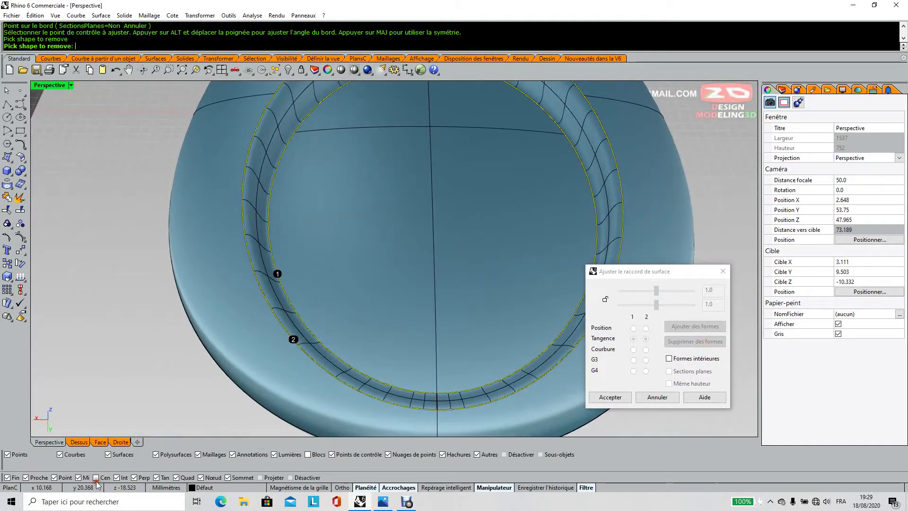
pyautogui.click(521, 296)
pyautogui.moveTo(485, 305)
pyautogui.mouseDown(button='right')
pyautogui.moveTo(491, 294)
pyautogui.moveTo(505, 328)
pyautogui.mouseUp(button='right')
# - Add a new shape at an edge point and raise its control point slightly
pyautogui.click(709, 326)
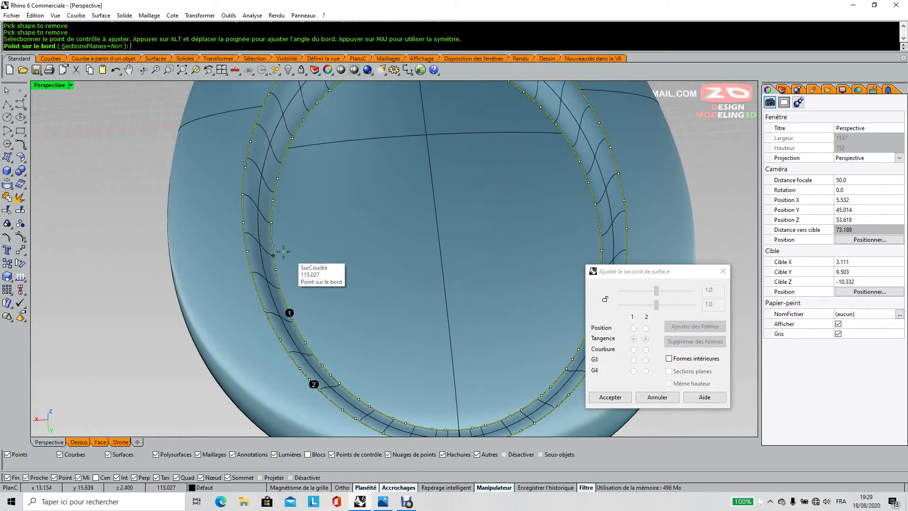
pyautogui.click(247, 253)
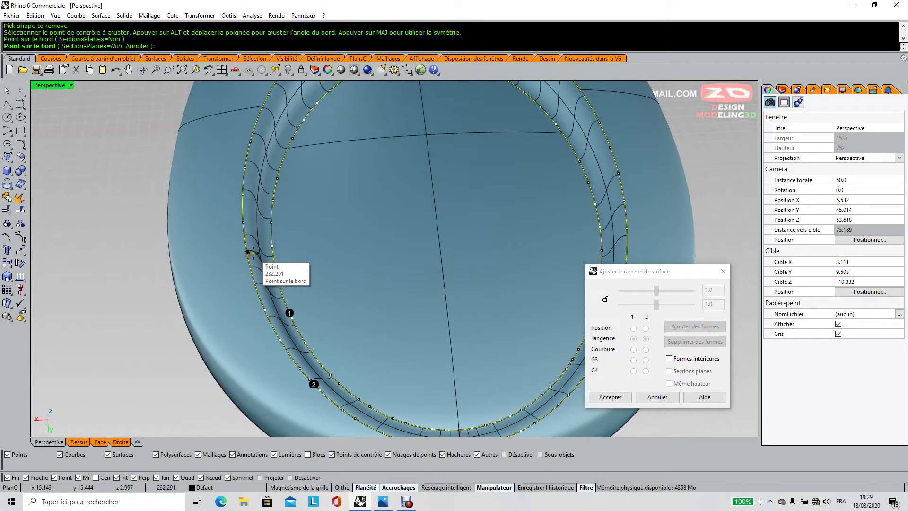
pyautogui.rightClick(276, 268)
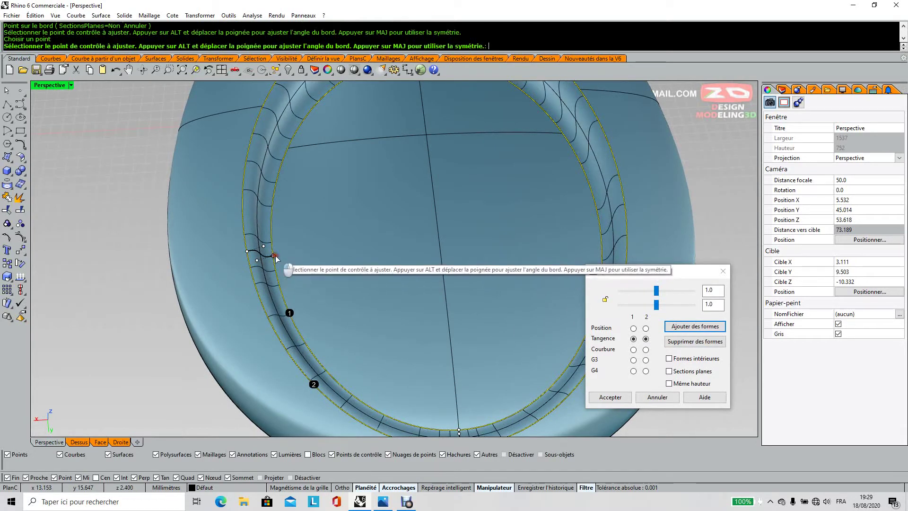
pyautogui.moveTo(273, 256); pyautogui.dragTo(273, 247)
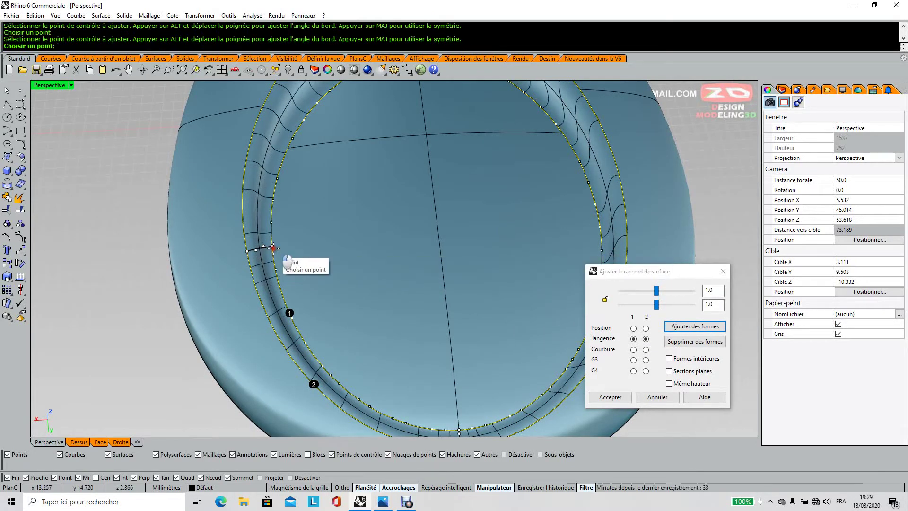
pyautogui.rightClick(287, 267)
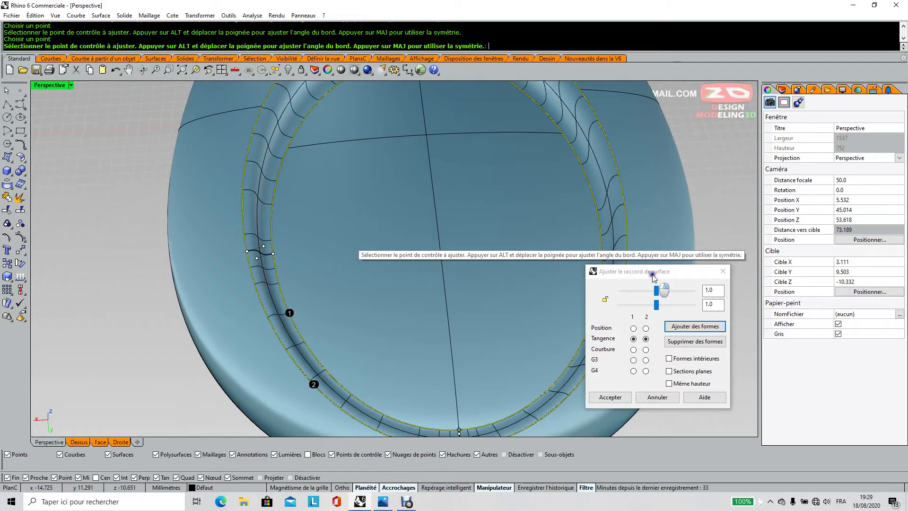
pyautogui.moveTo(450, 219)
pyautogui.mouseDown(button='right')
pyautogui.moveTo(329, 282)
pyautogui.moveTo(468, 308)
pyautogui.mouseUp(button='right')
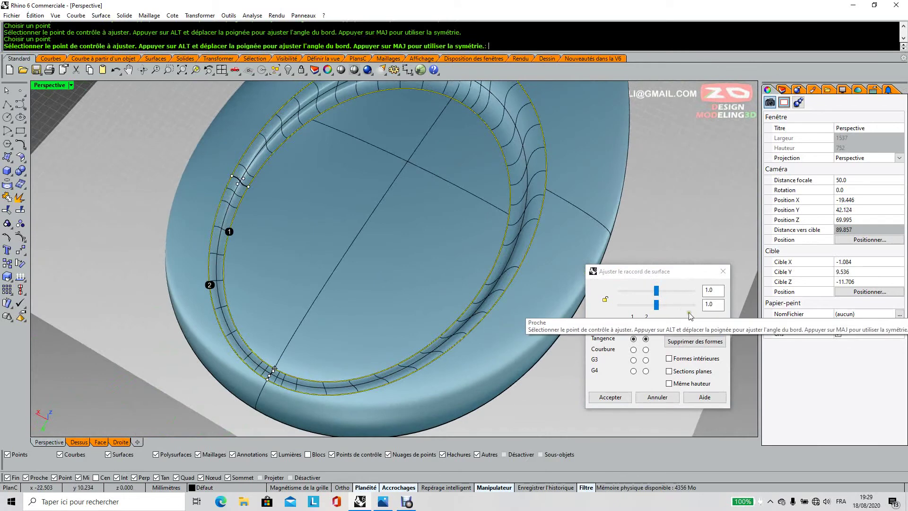
# - Add another shape on the far side of the ring
pyautogui.click(695, 326)
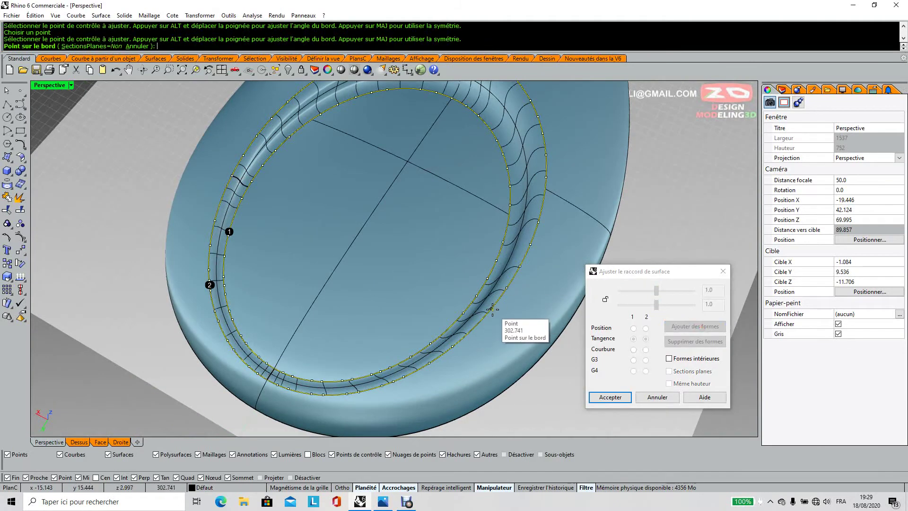
pyautogui.click(487, 310)
pyautogui.click(489, 309)
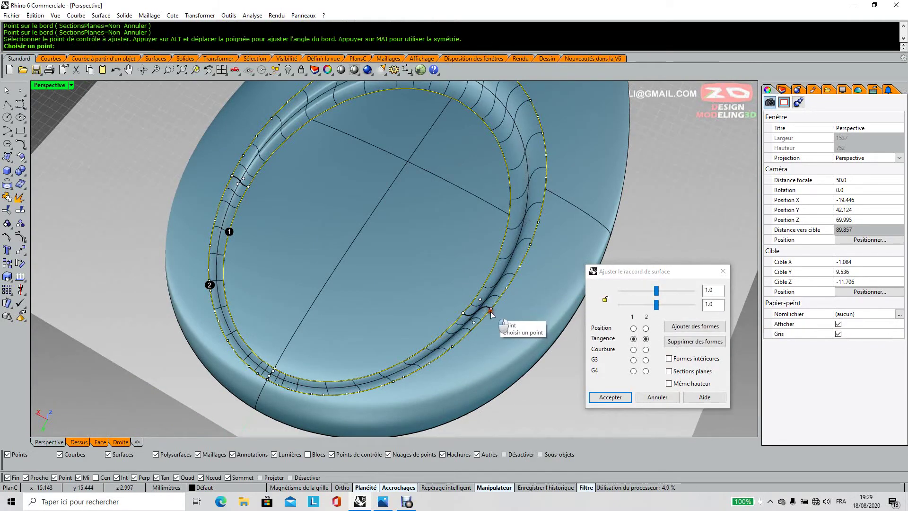
pyautogui.click(481, 321)
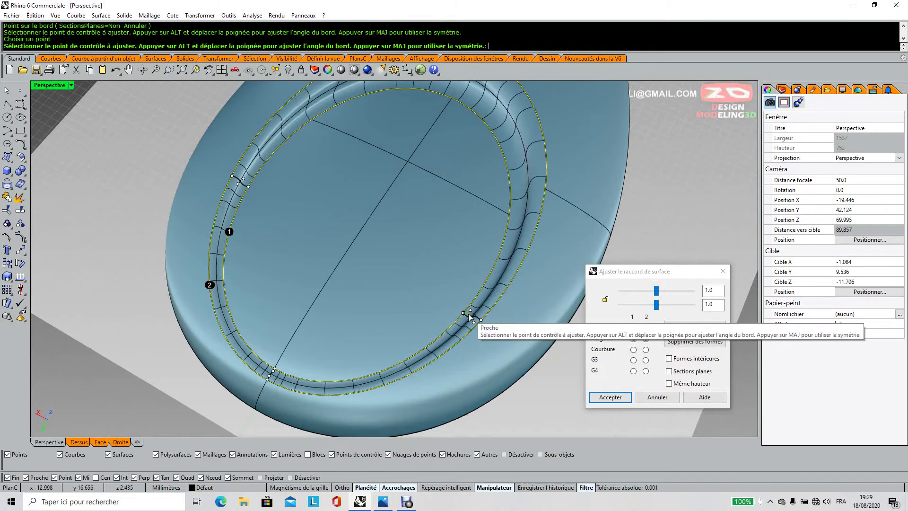
pyautogui.moveTo(473, 325)
pyautogui.mouseDown(button='right')
pyautogui.moveTo(472, 281)
pyautogui.moveTo(405, 264)
pyautogui.mouseUp(button='right')
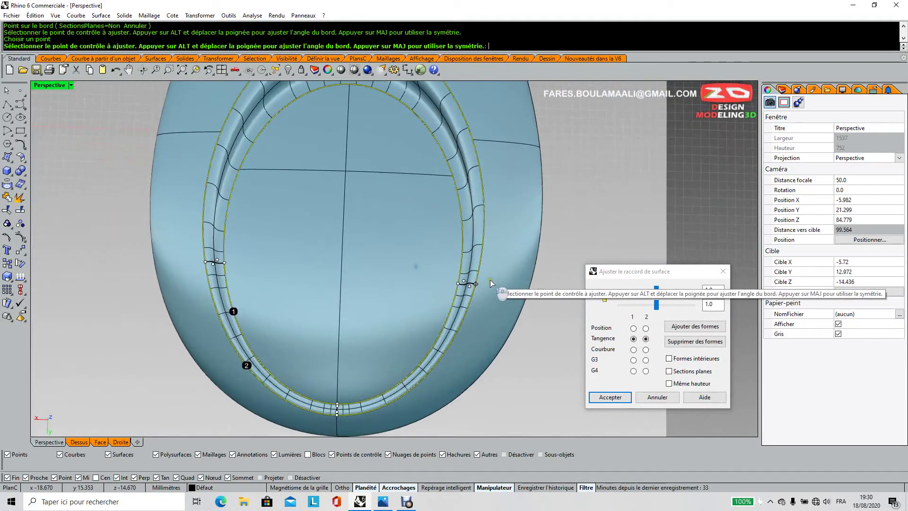
# - In the maximized Top view, move the right shape's handle point upward
pyautogui.doubleClick(50, 85)
pyautogui.doubleClick(49, 85)
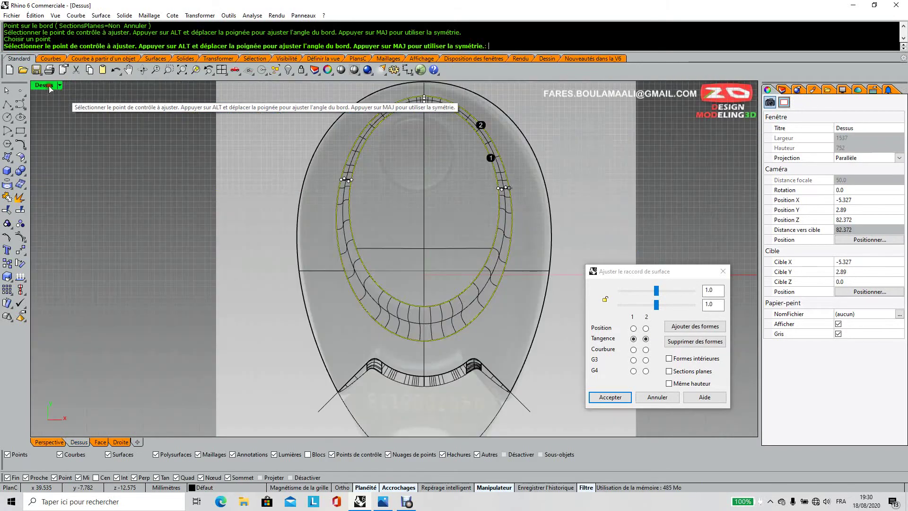
pyautogui.moveTo(444, 194); pyautogui.dragTo(370, 258, button='right')
pyautogui.scroll(-2, 369, 257)
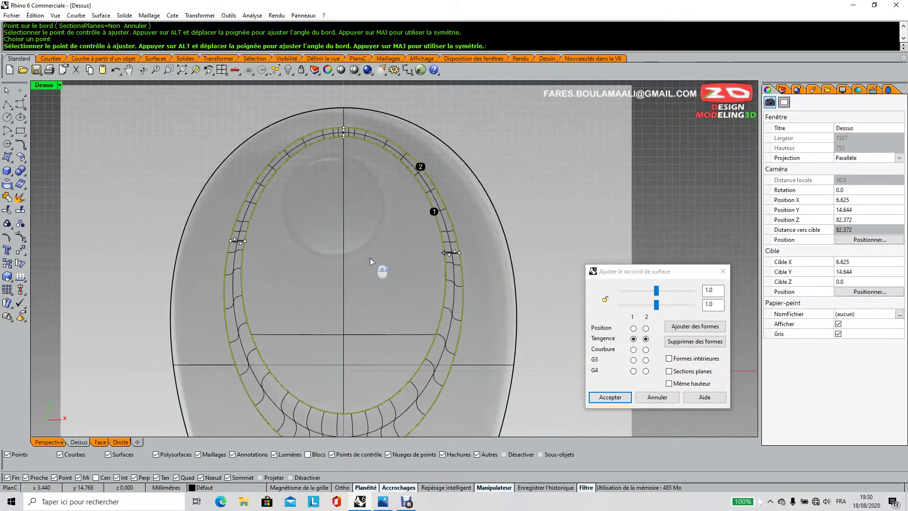
pyautogui.scroll(5, 457, 230)
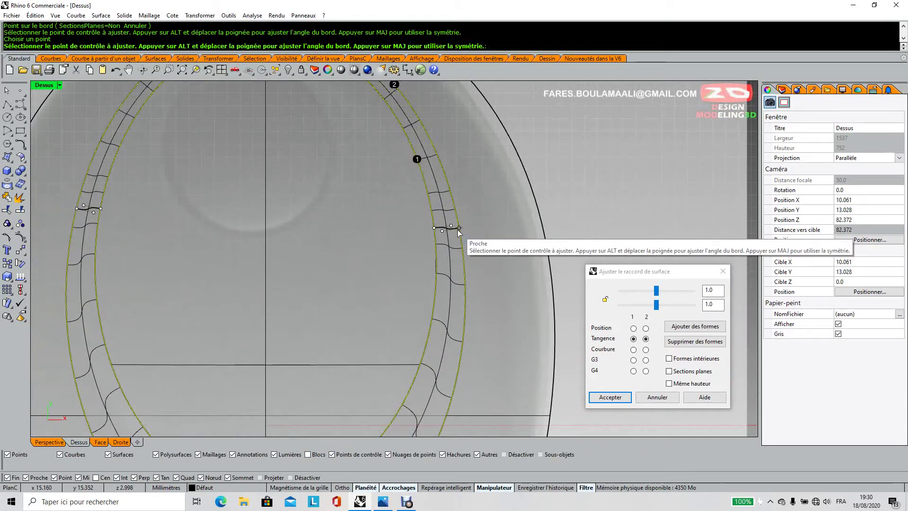
pyautogui.click(458, 229)
pyautogui.click(457, 220)
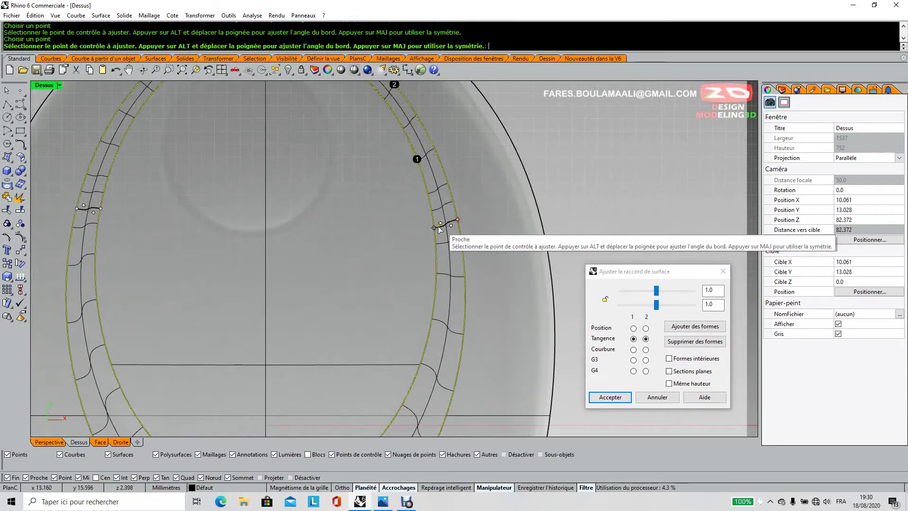
pyautogui.click(434, 227)
# - Adjust the handle point on the left shape curve of the ring
pyautogui.scroll(-2, 309, 234)
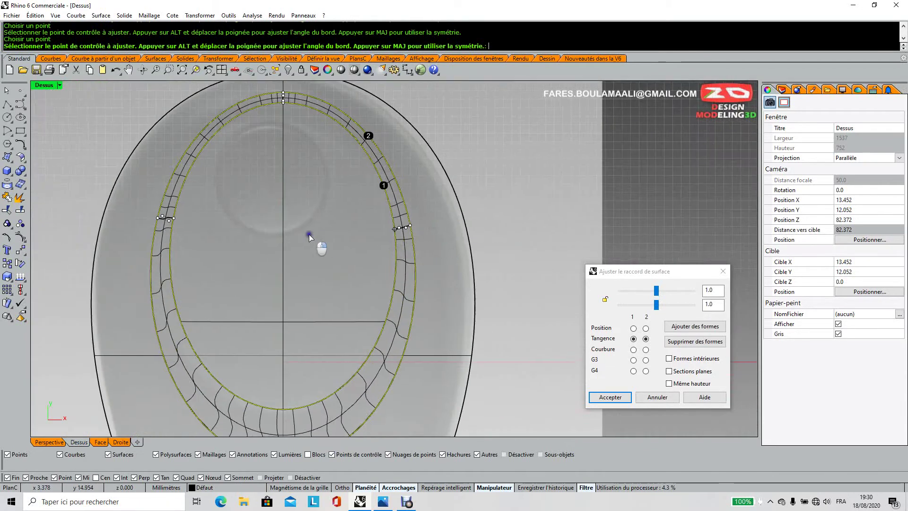
pyautogui.moveTo(308, 234); pyautogui.dragTo(352, 254, button='right')
pyautogui.scroll(3, 201, 240)
pyautogui.click(200, 237)
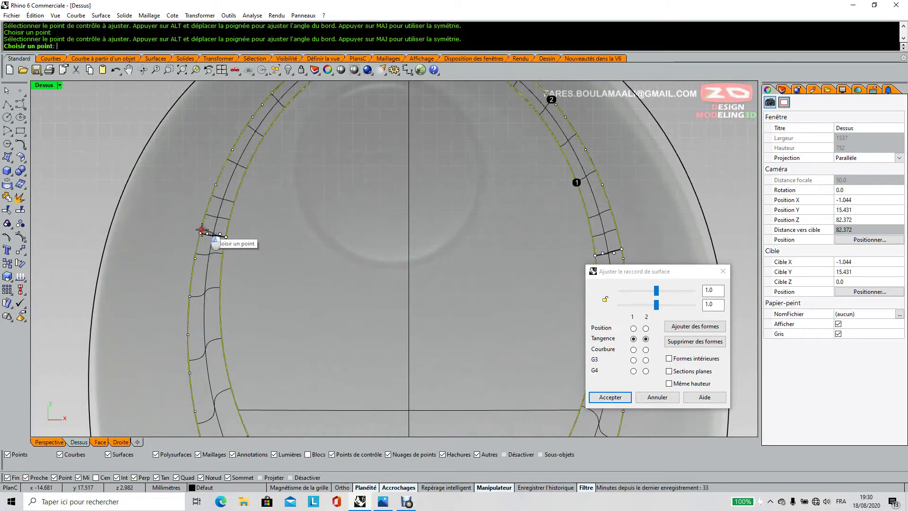
pyautogui.click(202, 231)
pyautogui.scroll(-2, 371, 259)
pyautogui.scroll(-2, 265, 344)
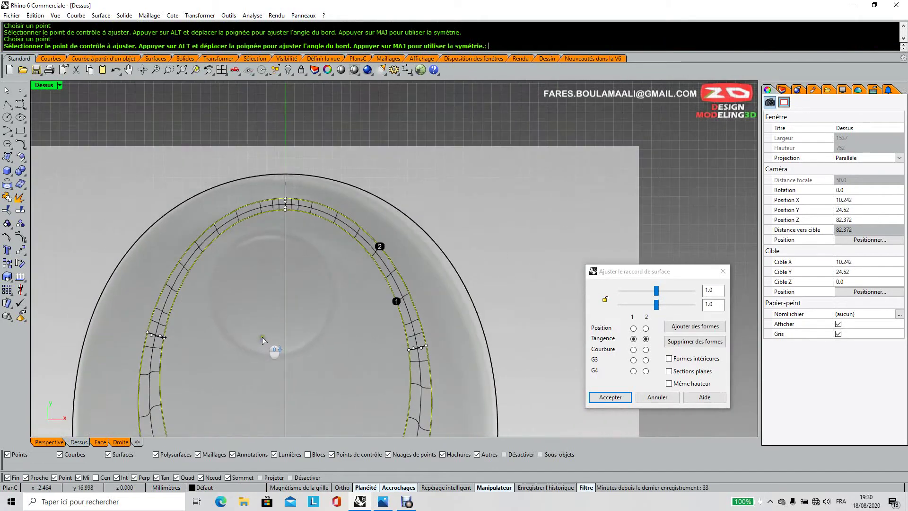
pyautogui.scroll(3, 261, 337)
pyautogui.scroll(-1, 361, 290)
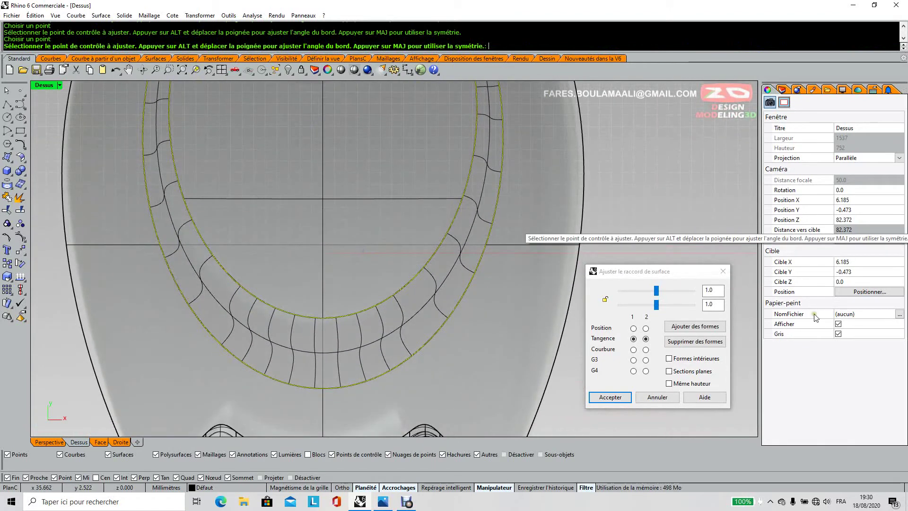
# - Add a shape section across the lower ring between both edges and commit the handles
pyautogui.click(695, 326)
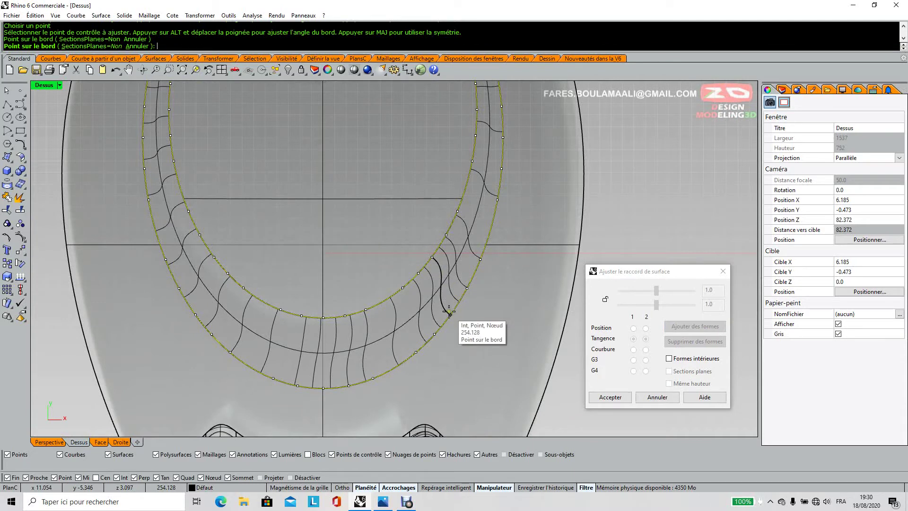
pyautogui.click(206, 246)
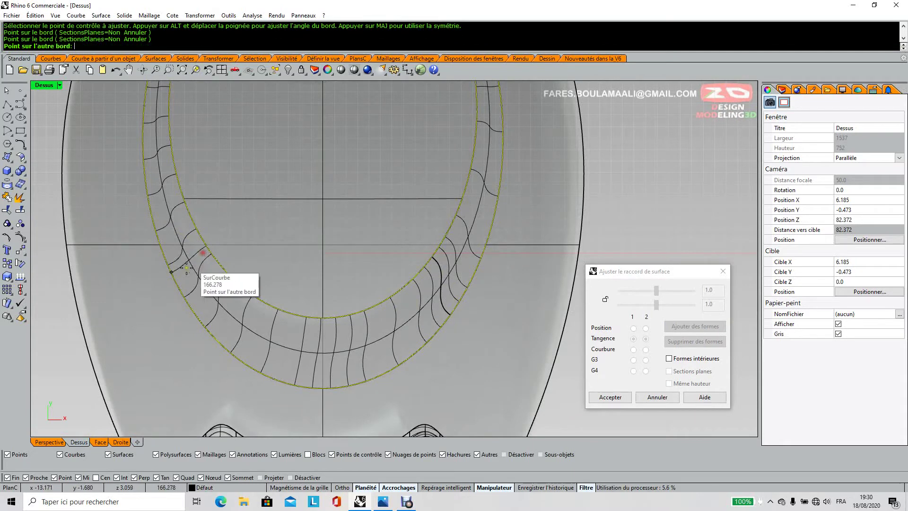
pyautogui.click(174, 278)
pyautogui.press('Return')
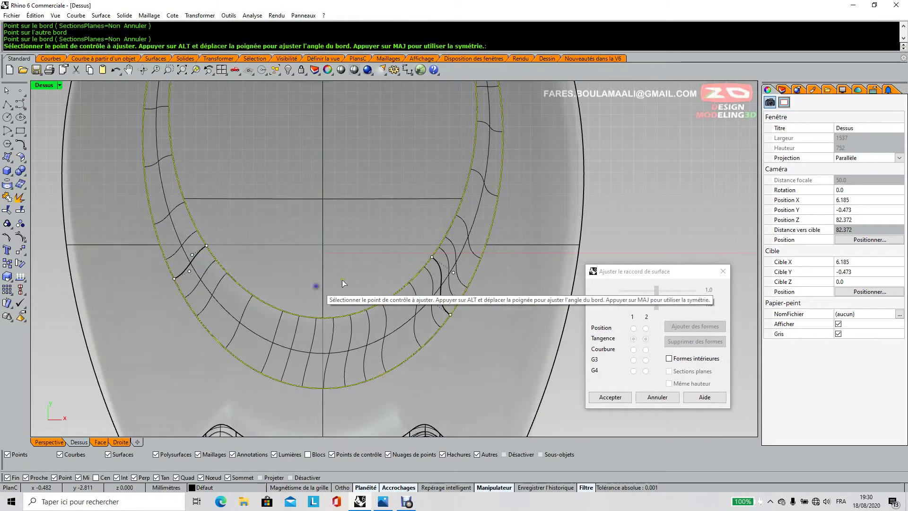
pyautogui.click(465, 294)
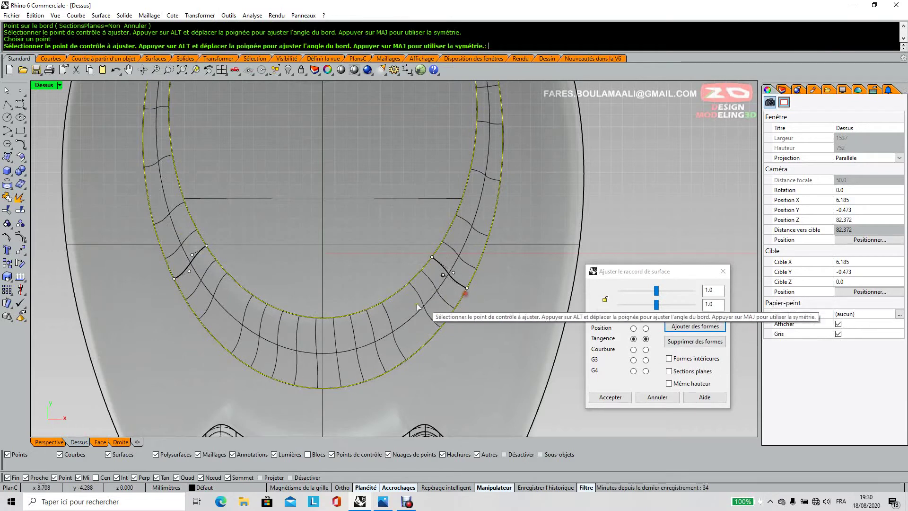
pyautogui.click(171, 275)
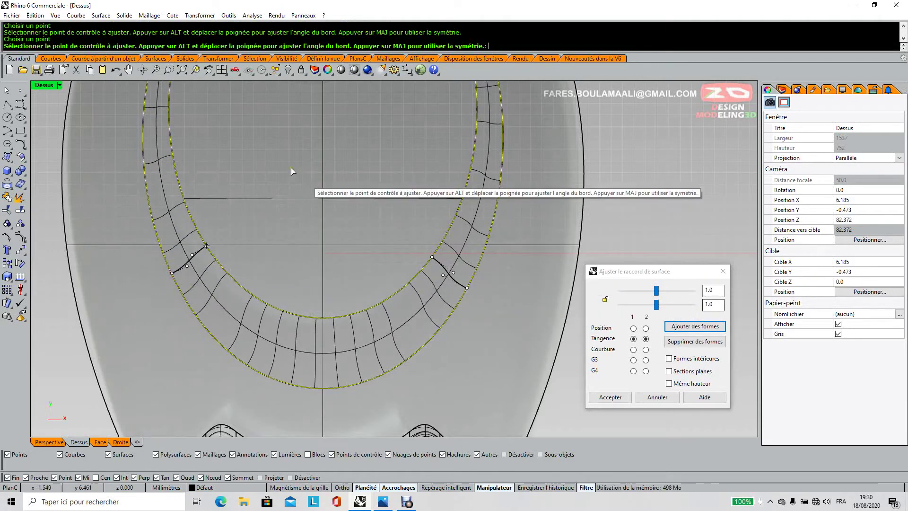
# - In the maximized Perspective view, set the blend to Tangency and Curvature with handles 1.434 and 0.559
pyautogui.doubleClick(53, 85)
pyautogui.click(427, 86)
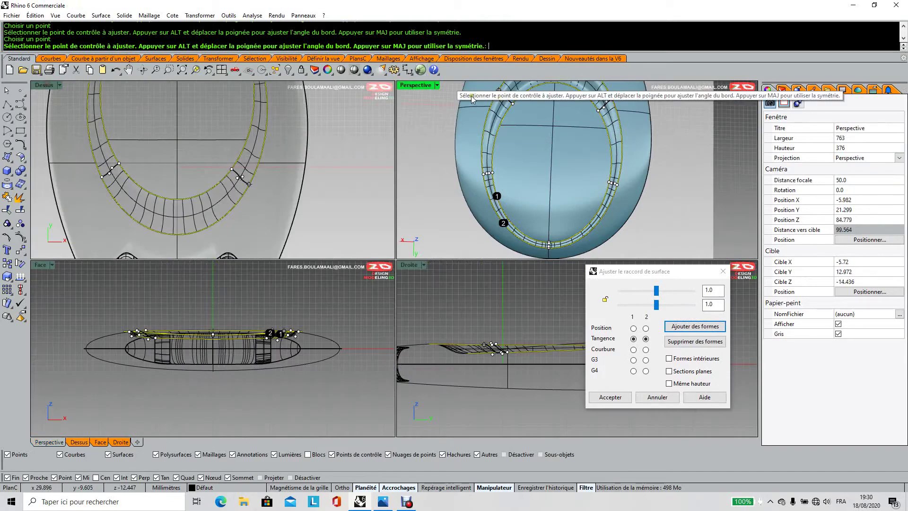
pyautogui.doubleClick(422, 88)
pyautogui.moveTo(534, 170)
pyautogui.mouseDown(button='right')
pyautogui.moveTo(326, 143)
pyautogui.moveTo(311, 163)
pyautogui.mouseUp(button='right')
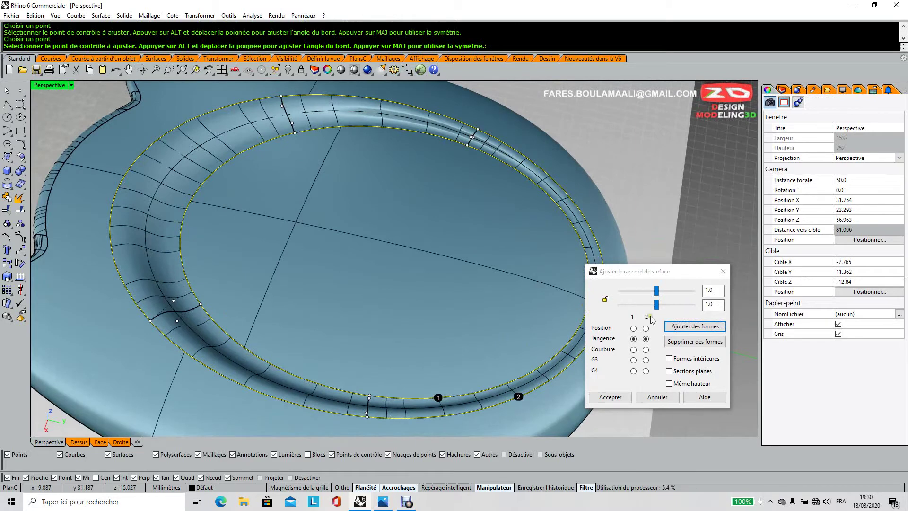
pyautogui.moveTo(656, 305)
pyautogui.mouseDown()
pyautogui.moveTo(640, 293)
pyautogui.moveTo(663, 290)
pyautogui.mouseUp()
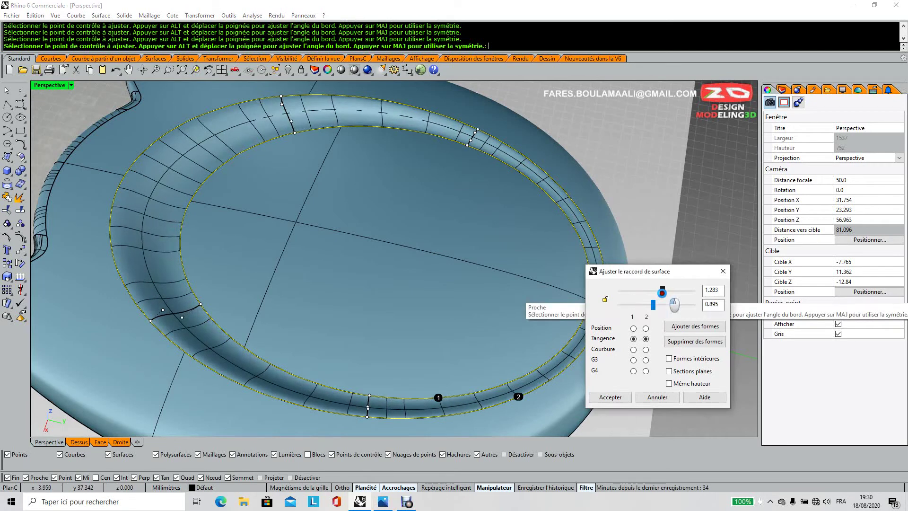
pyautogui.moveTo(662, 297); pyautogui.dragTo(664, 293)
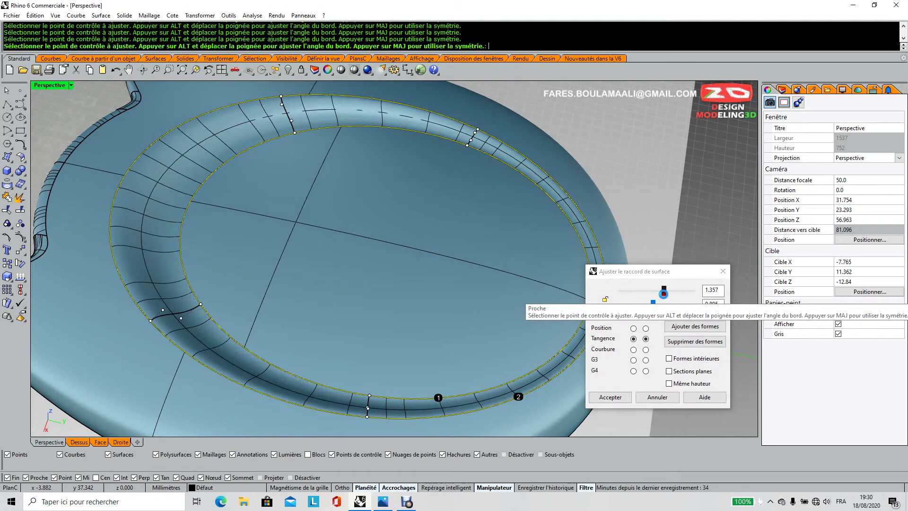
pyautogui.click(633, 349)
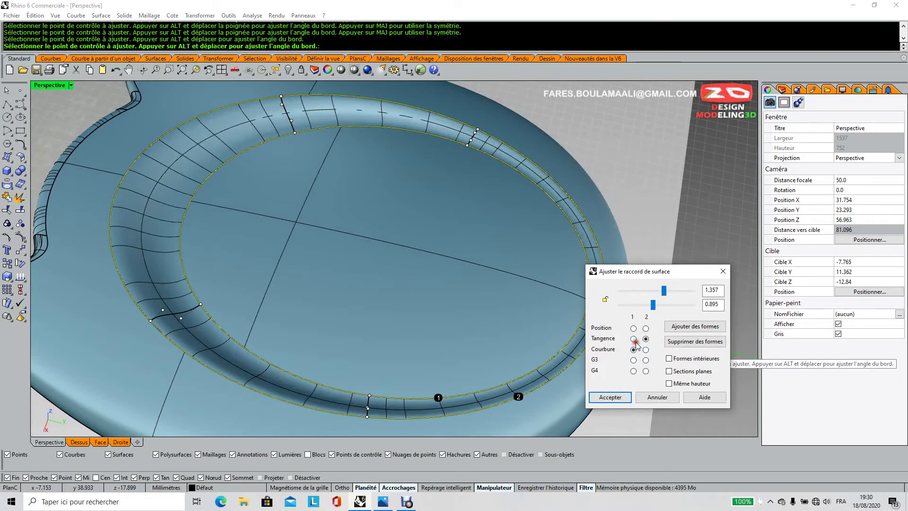
pyautogui.click(645, 349)
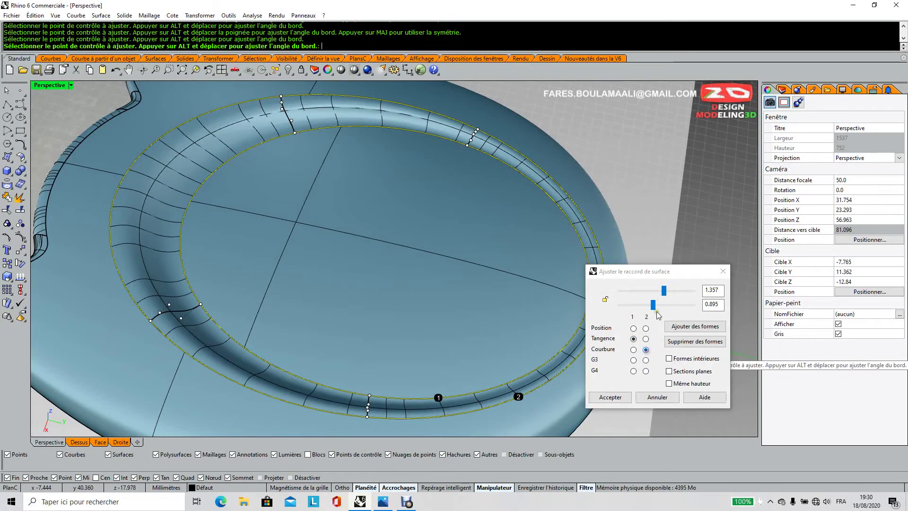
pyautogui.moveTo(664, 292); pyautogui.dragTo(640, 304)
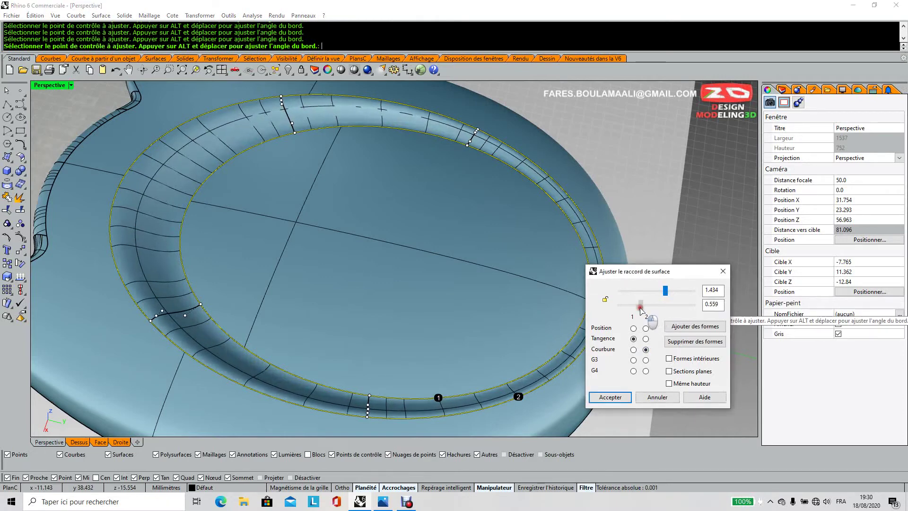
# - Accept the adjusted blend surface and orbit around the whole part
pyautogui.click(610, 397)
pyautogui.scroll(-5, 550, 273)
pyautogui.moveTo(549, 274)
pyautogui.mouseDown(button='right')
pyautogui.moveTo(558, 259)
pyautogui.moveTo(419, 305)
pyautogui.moveTo(442, 301)
pyautogui.mouseUp(button='right')
pyautogui.scroll(5, 541, 233)
pyautogui.scroll(-5, 433, 222)
pyautogui.scroll(3, 476, 214)
pyautogui.scroll(-3, 476, 213)
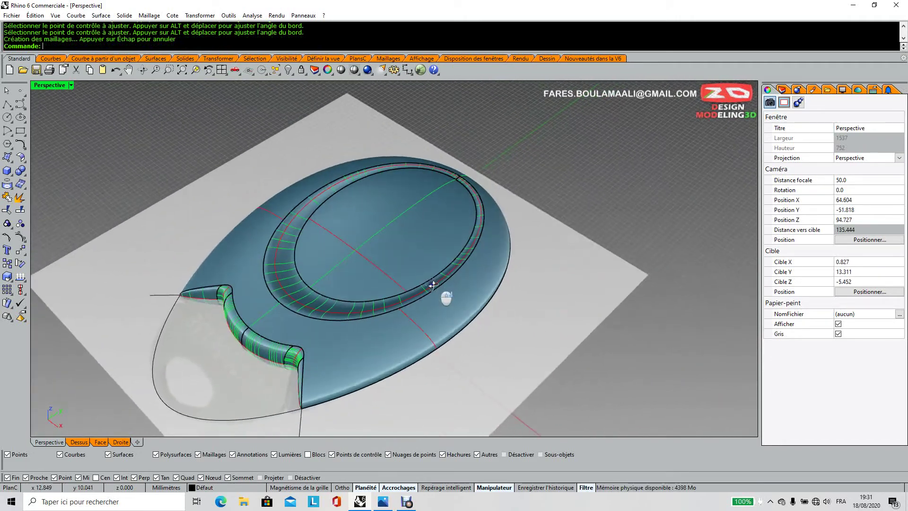
pyautogui.moveTo(493, 216); pyautogui.dragTo(481, 209, button='right')
# - Switch the Perspective view to Shaded display and look down on the part
pyautogui.click(443, 245)
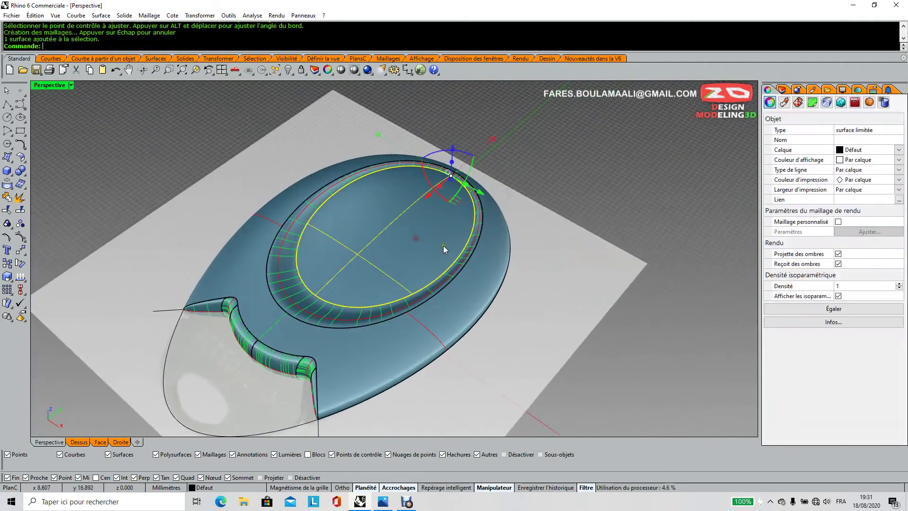
pyautogui.click(529, 154)
pyautogui.middleClick(606, 138)
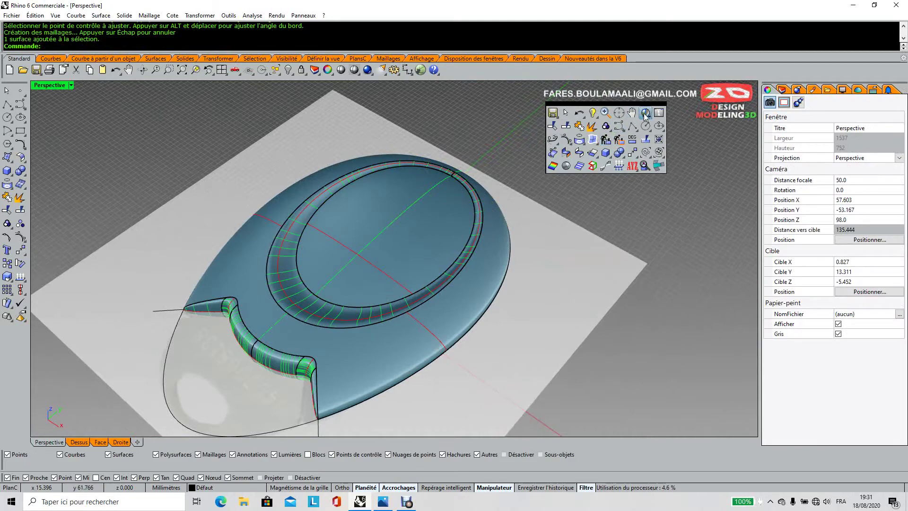
pyautogui.click(646, 113)
pyautogui.moveTo(519, 261)
pyautogui.mouseDown(button='right')
pyautogui.moveTo(482, 244)
pyautogui.moveTo(575, 193)
pyautogui.mouseUp(button='right')
pyautogui.doubleClick(7, 90)
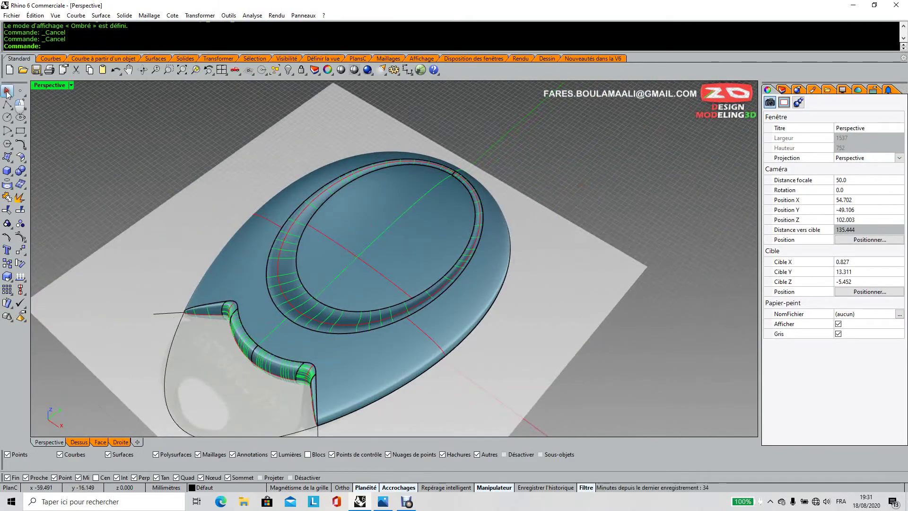
pyautogui.click(8, 91)
pyautogui.middleClick(624, 183)
pyautogui.click(660, 159)
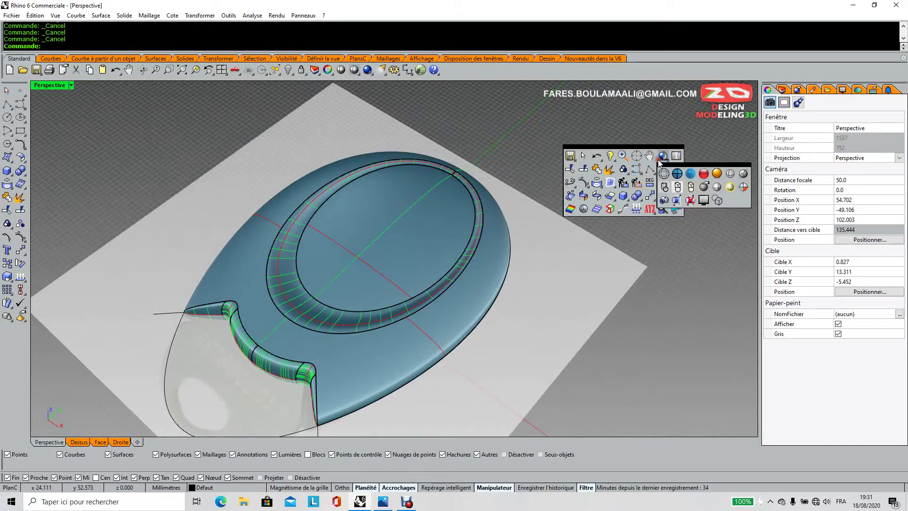
pyautogui.click(689, 176)
pyautogui.moveTo(544, 282)
pyautogui.mouseDown(button='right')
pyautogui.moveTo(470, 274)
pyautogui.moveTo(456, 359)
pyautogui.moveTo(420, 286)
pyautogui.moveTo(411, 337)
pyautogui.moveTo(426, 257)
pyautogui.moveTo(440, 330)
pyautogui.moveTo(431, 326)
pyautogui.moveTo(429, 263)
pyautogui.mouseUp(button='right')
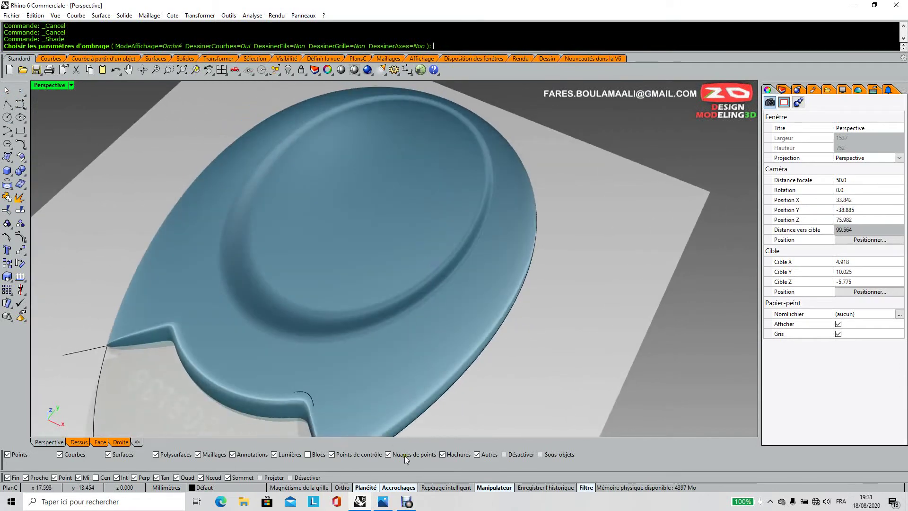
# - Compare the model with the key fob photo, then maximize the Top view in wireframe
pyautogui.click(378, 503)
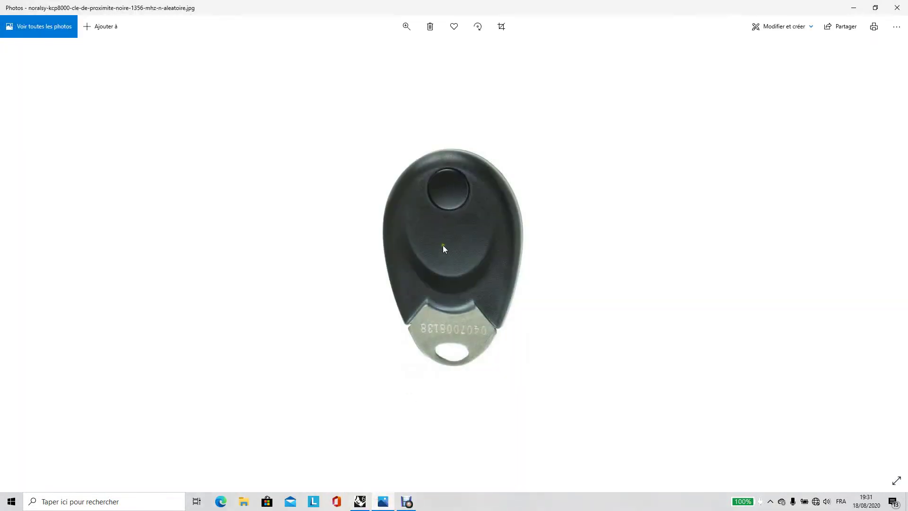
pyautogui.click(369, 505)
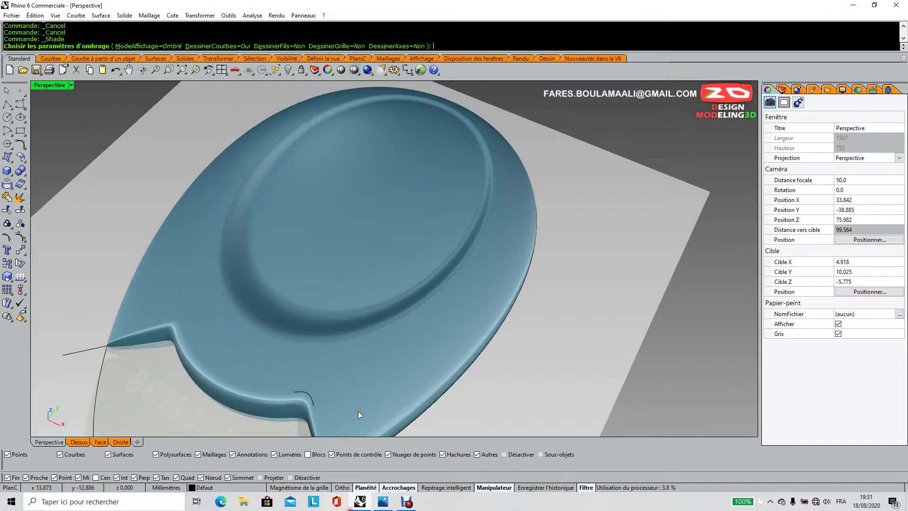
pyautogui.doubleClick(34, 86)
pyautogui.doubleClick(33, 86)
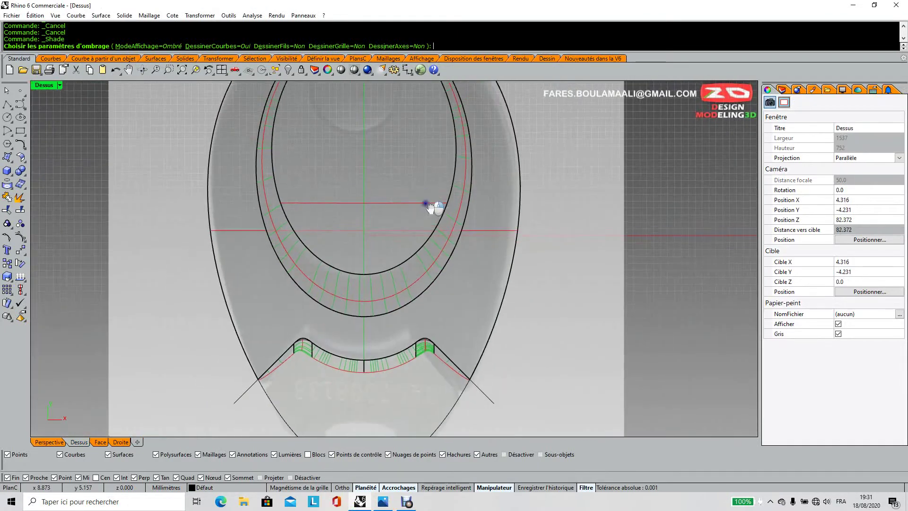
pyautogui.middleClick(596, 189)
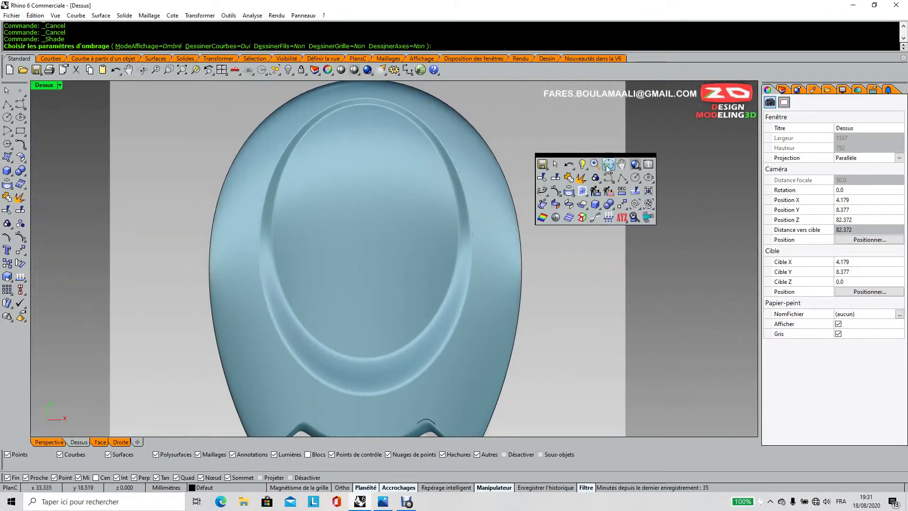
pyautogui.click(556, 164)
pyautogui.scroll(-3, 430, 241)
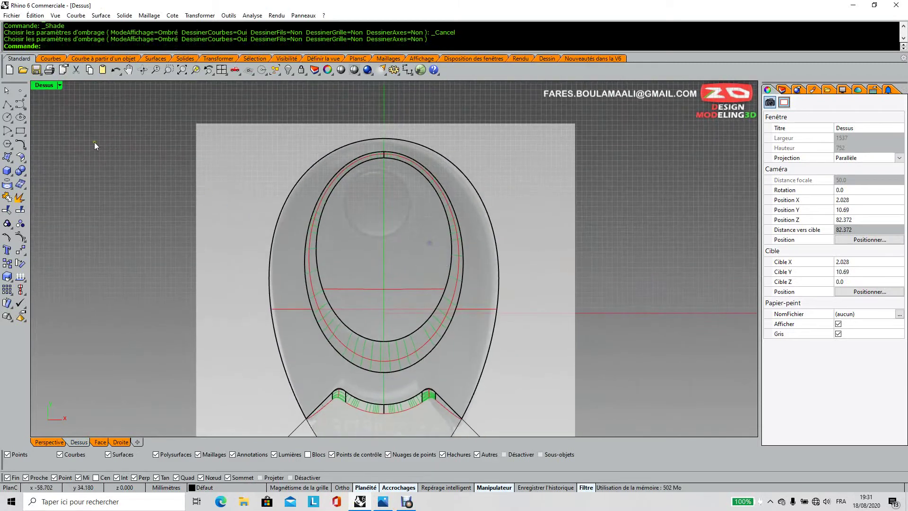
# - Draw a radius-15.073 circle at the origin and move it up into the inner panel's top
pyautogui.click(4, 121)
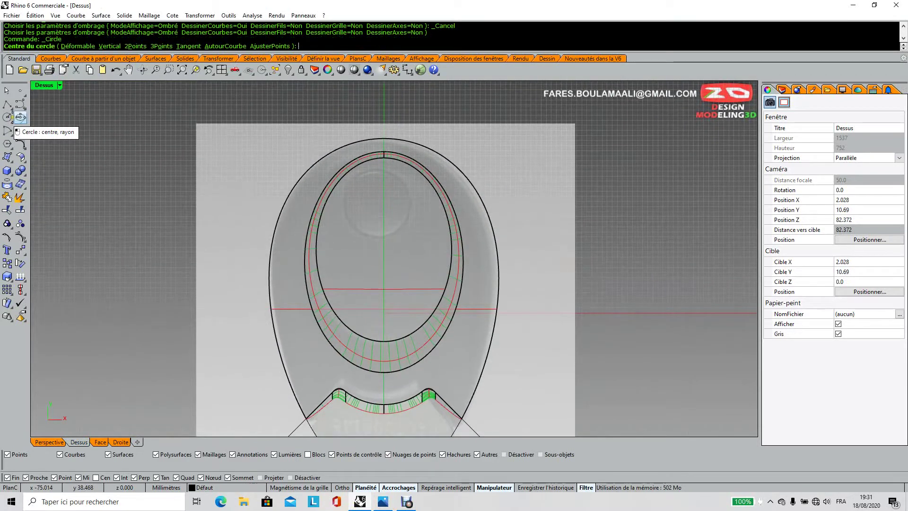
pyautogui.write('0')
pyautogui.press('Return')
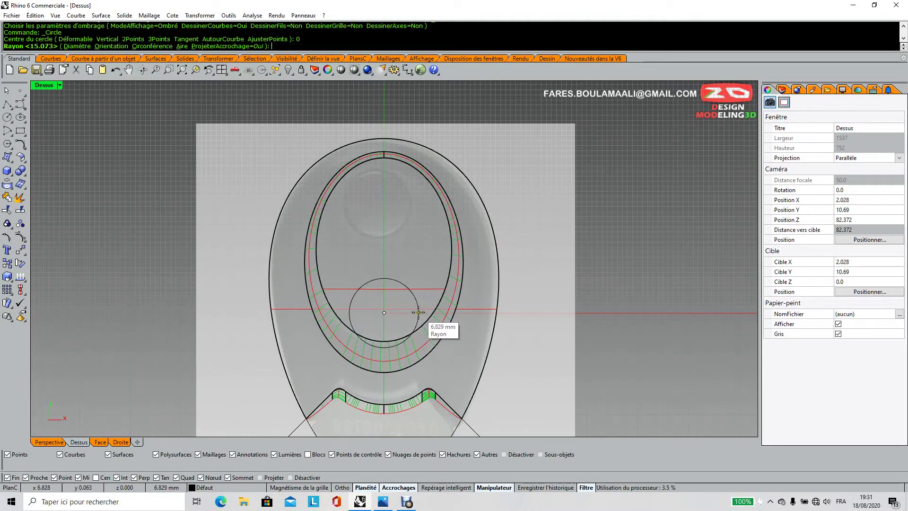
pyautogui.click(405, 285)
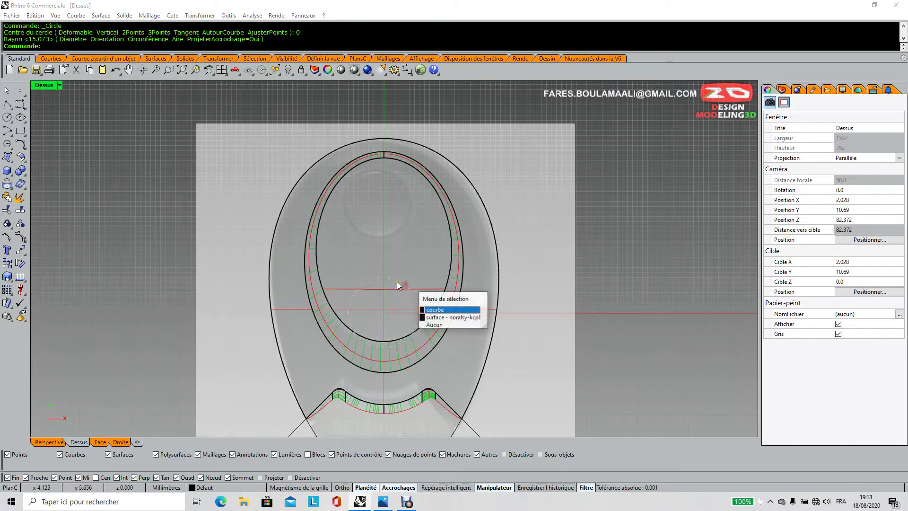
pyautogui.click(439, 311)
pyautogui.moveTo(385, 276); pyautogui.dragTo(379, 167)
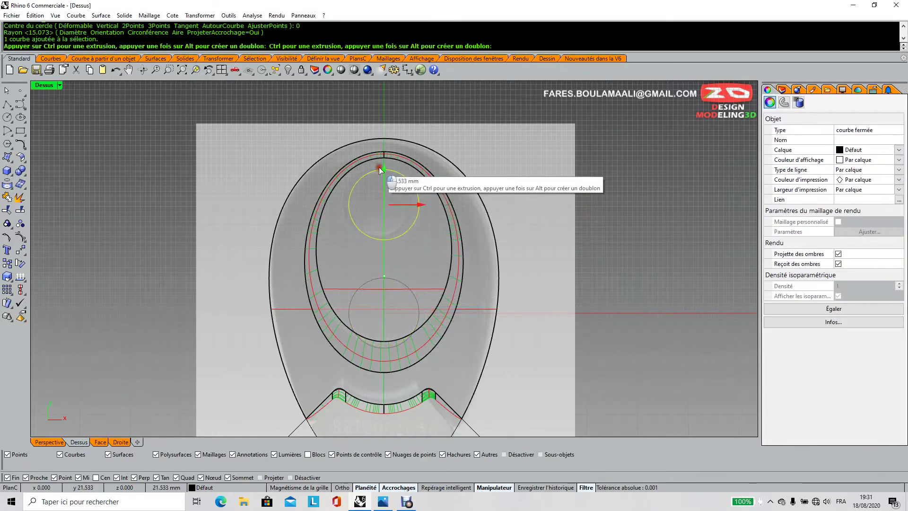
# - Deselect the circle, recenter the Top view on the part, and restore four viewports
pyautogui.scroll(3, 387, 190)
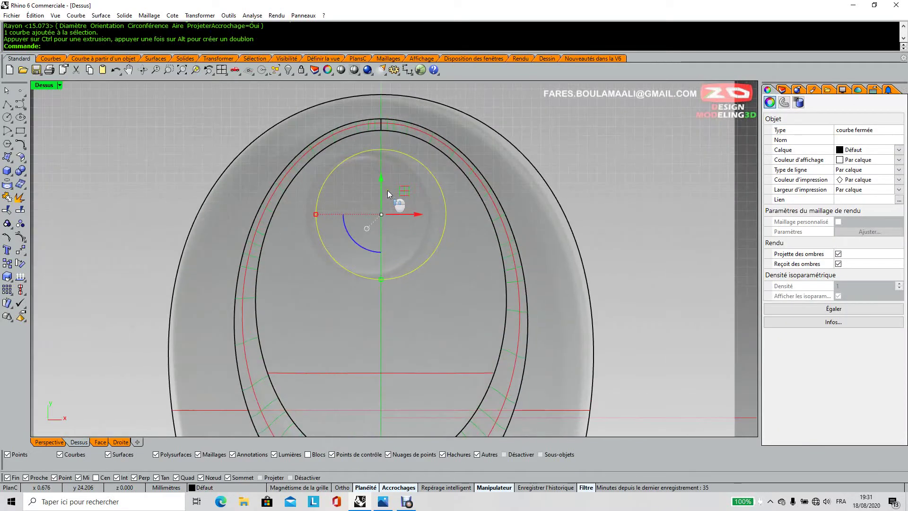
pyautogui.click(699, 278)
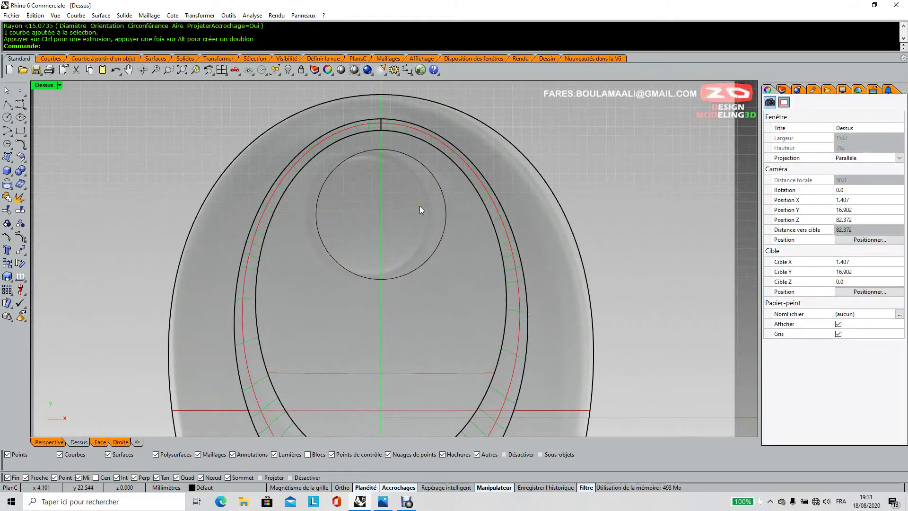
pyautogui.moveTo(420, 207); pyautogui.dragTo(380, 210, button='right')
pyautogui.scroll(-1, 371, 304)
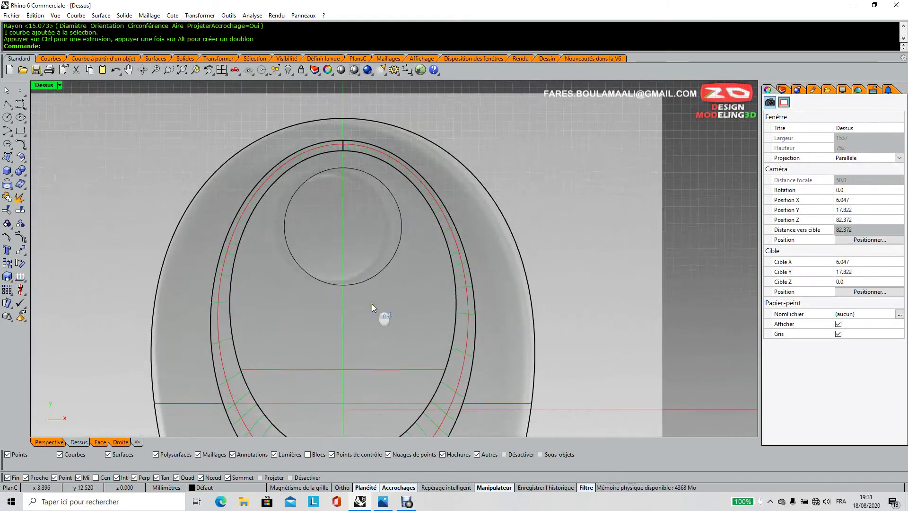
pyautogui.scroll(-1, 368, 304)
pyautogui.scroll(-1, 371, 300)
pyautogui.scroll(-1, 368, 305)
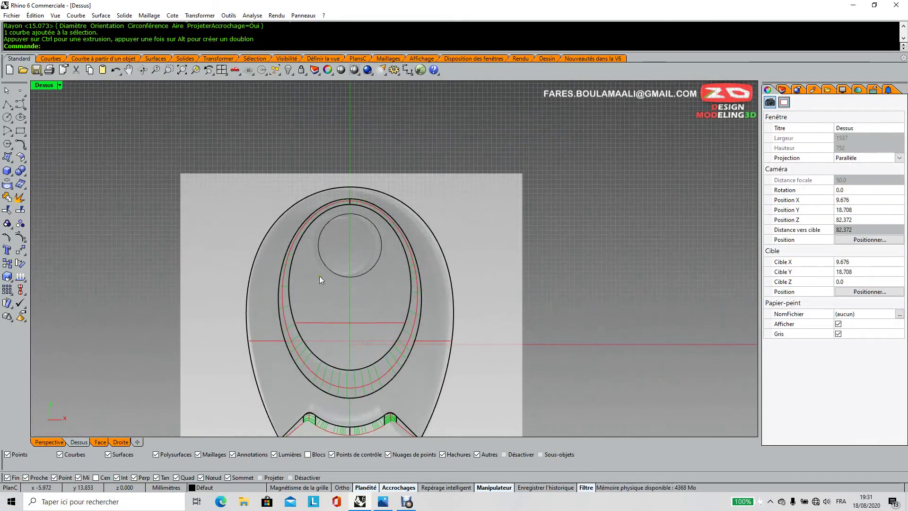
pyautogui.moveTo(362, 306); pyautogui.dragTo(356, 246, button='right')
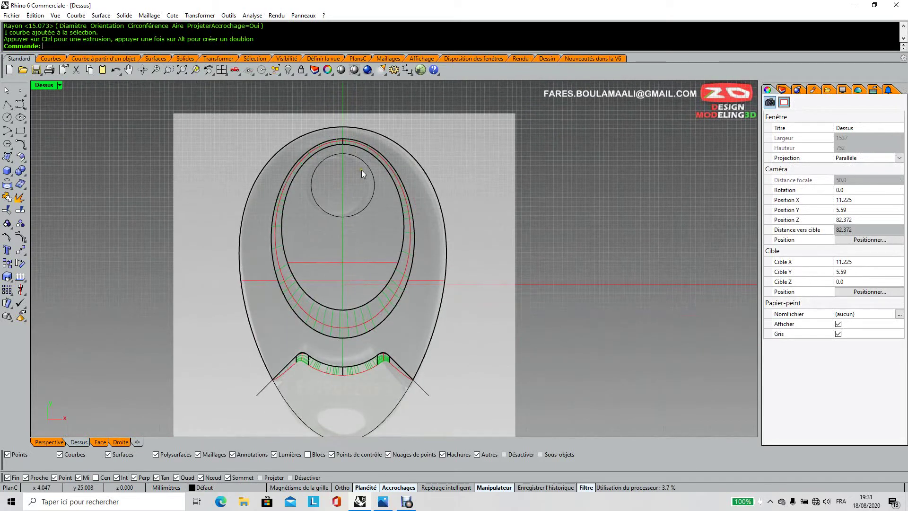
pyautogui.scroll(3, 361, 170)
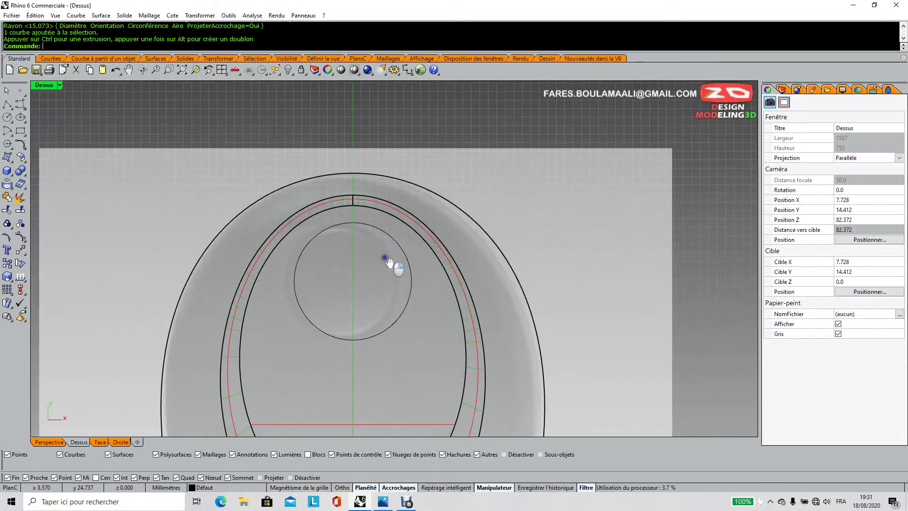
pyautogui.doubleClick(42, 86)
# - Start Split on the inner panel surface, then switch to a maximized Top view
pyautogui.click(415, 86)
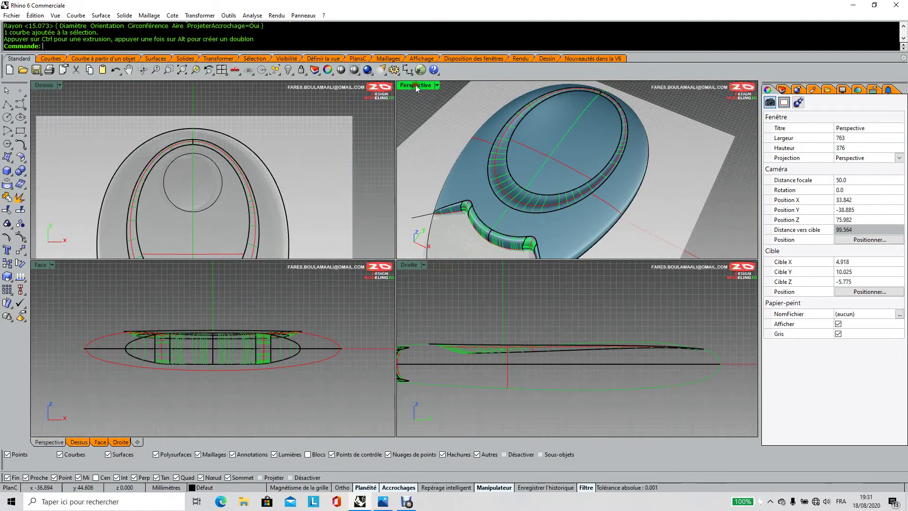
pyautogui.doubleClick(416, 86)
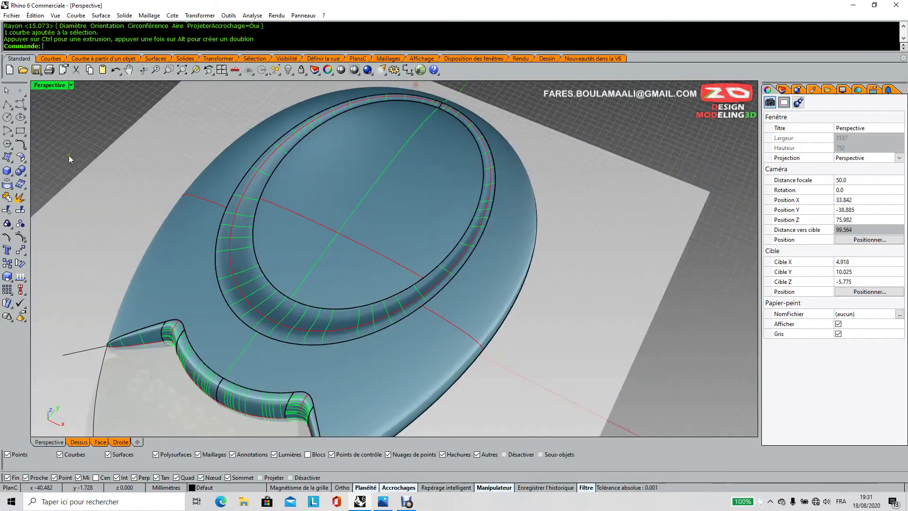
pyautogui.click(21, 212)
pyautogui.click(399, 194)
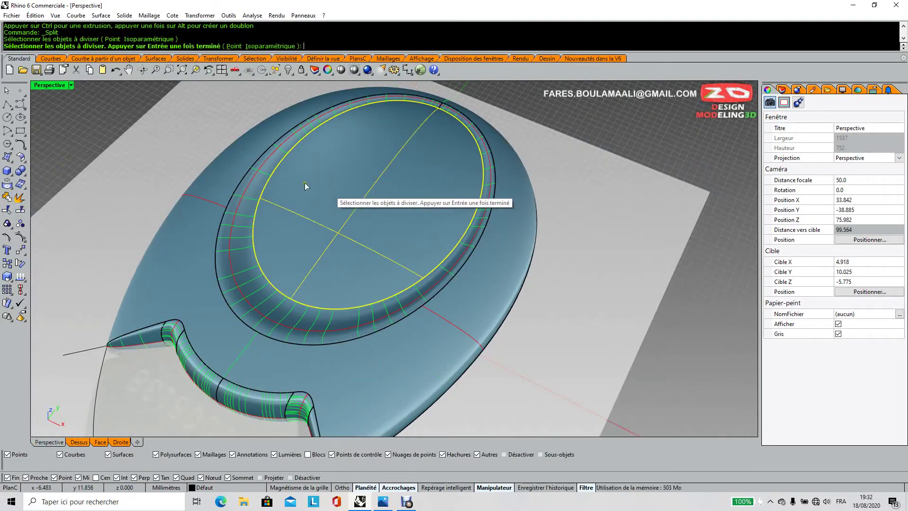
pyautogui.doubleClick(57, 87)
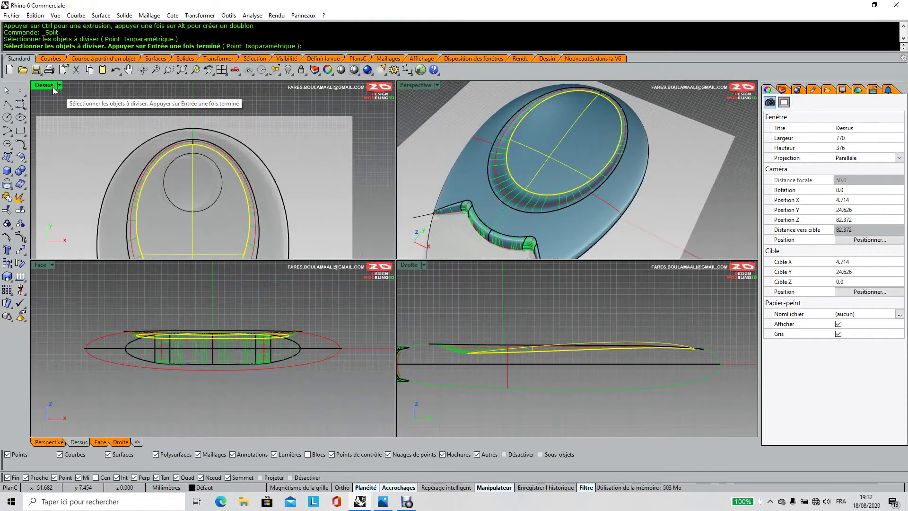
pyautogui.doubleClick(55, 87)
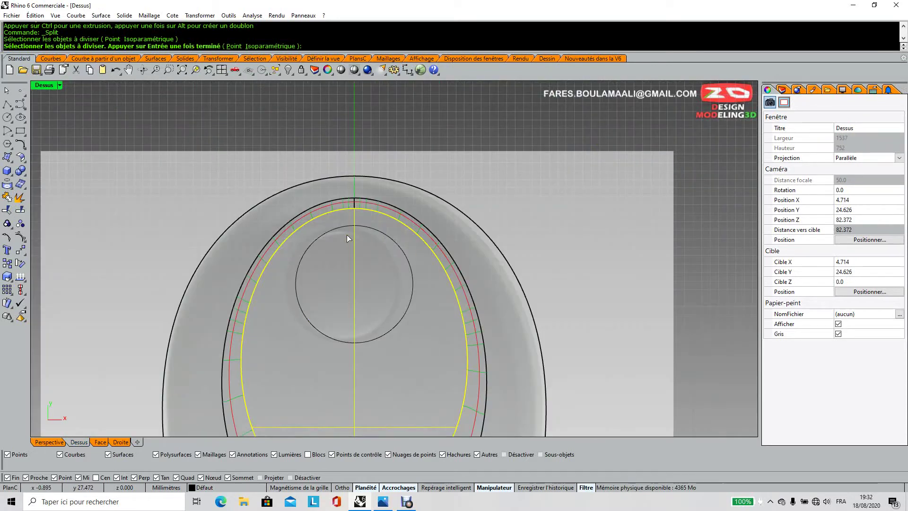
pyautogui.moveTo(347, 235); pyautogui.dragTo(347, 229, button='right')
# - Split the inner panel with the button circle, then maximize the Perspective view
pyautogui.rightClick(408, 232)
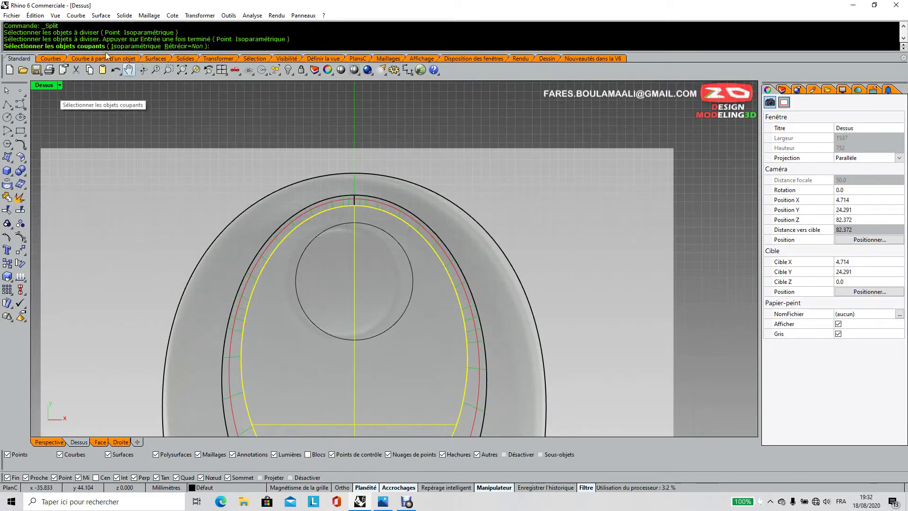
pyautogui.click(394, 237)
pyautogui.click(422, 263)
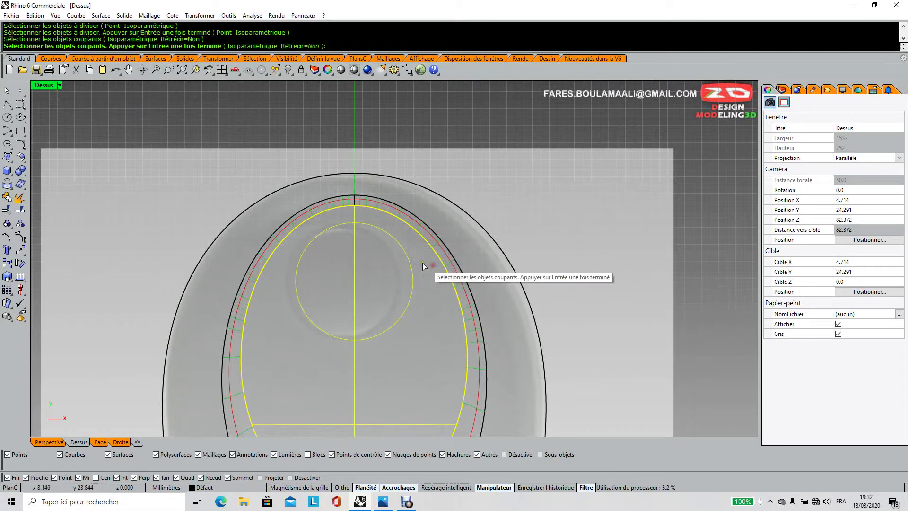
pyautogui.rightClick(413, 258)
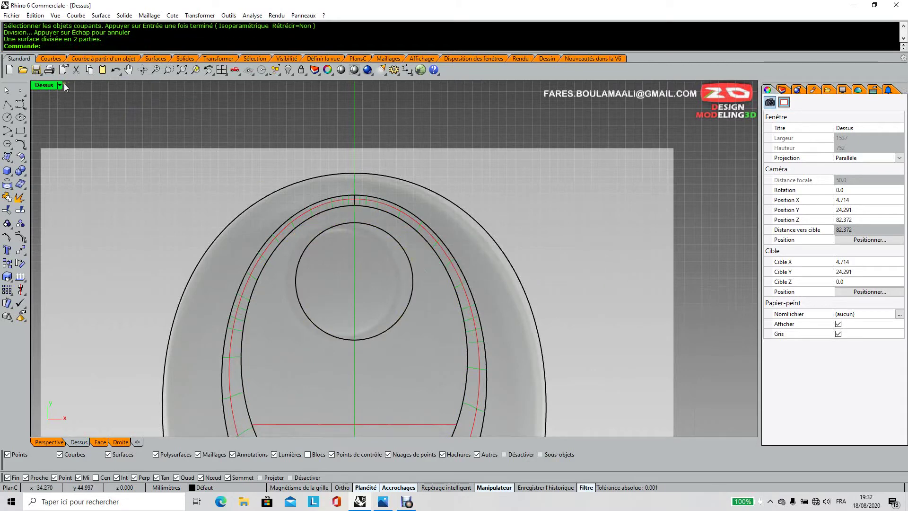
pyautogui.doubleClick(47, 87)
pyautogui.doubleClick(412, 85)
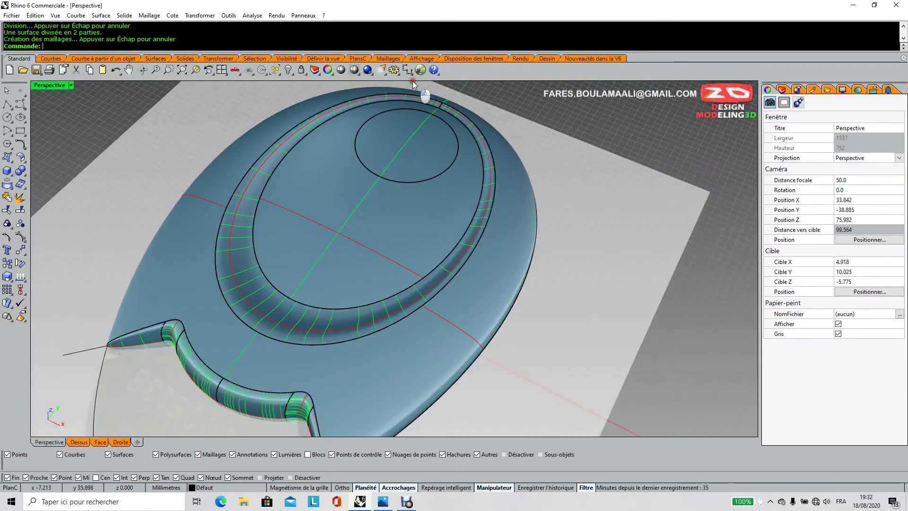
# - Select the small circular surface and scale it down slightly
pyautogui.moveTo(431, 186)
pyautogui.mouseDown(button='right')
pyautogui.moveTo(506, 174)
pyautogui.moveTo(515, 248)
pyautogui.mouseUp(button='right')
pyautogui.scroll(2, 515, 249)
pyautogui.click(489, 236)
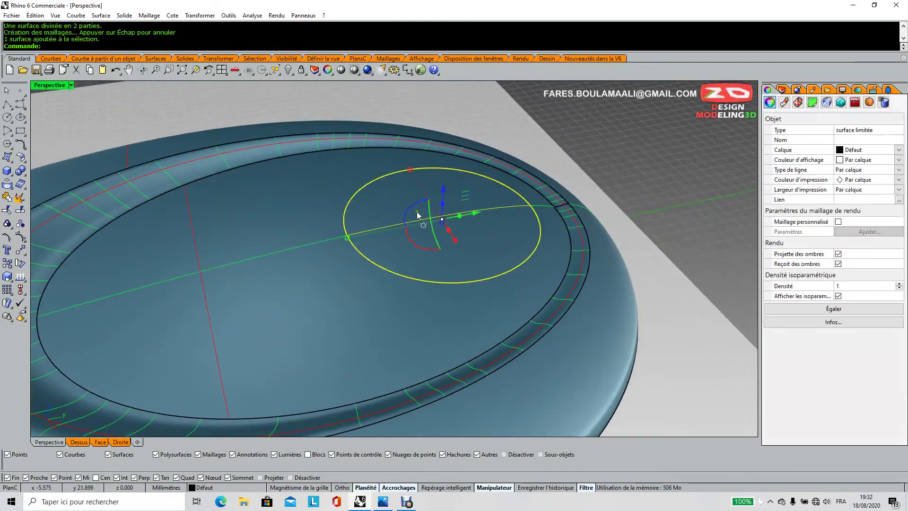
pyautogui.scroll(2, 516, 211)
pyautogui.moveTo(516, 211); pyautogui.dragTo(338, 292, button='right')
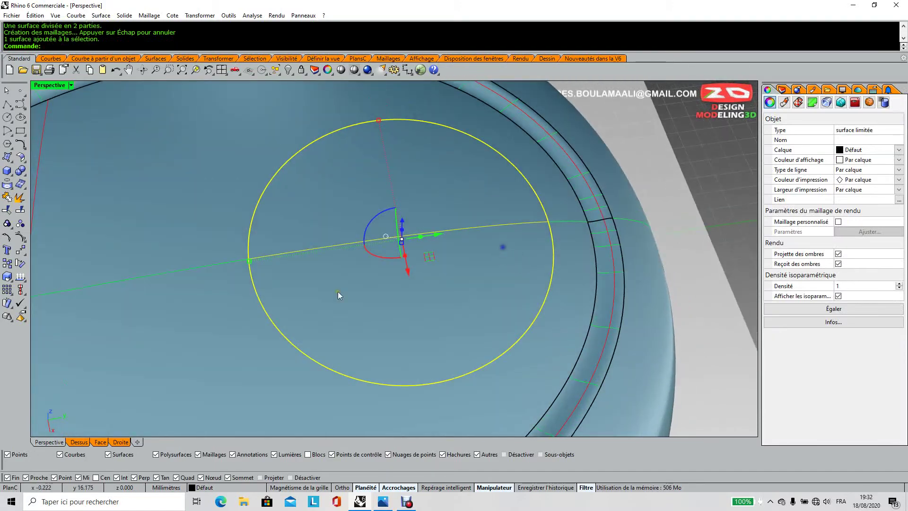
pyautogui.click(251, 262)
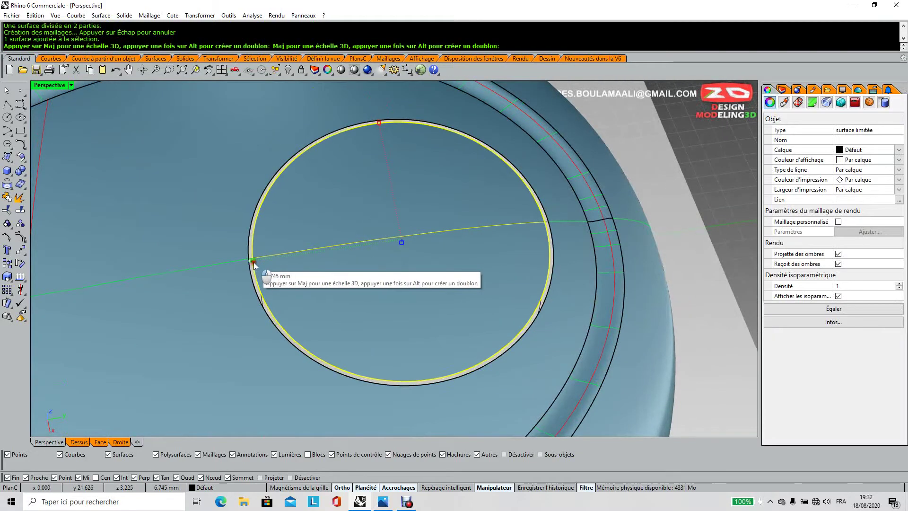
pyautogui.click(699, 164)
# - Lift the circular disc above the panel, check it from the side, and select its edge
pyautogui.moveTo(429, 349); pyautogui.dragTo(425, 269, button='right')
pyautogui.click(424, 269)
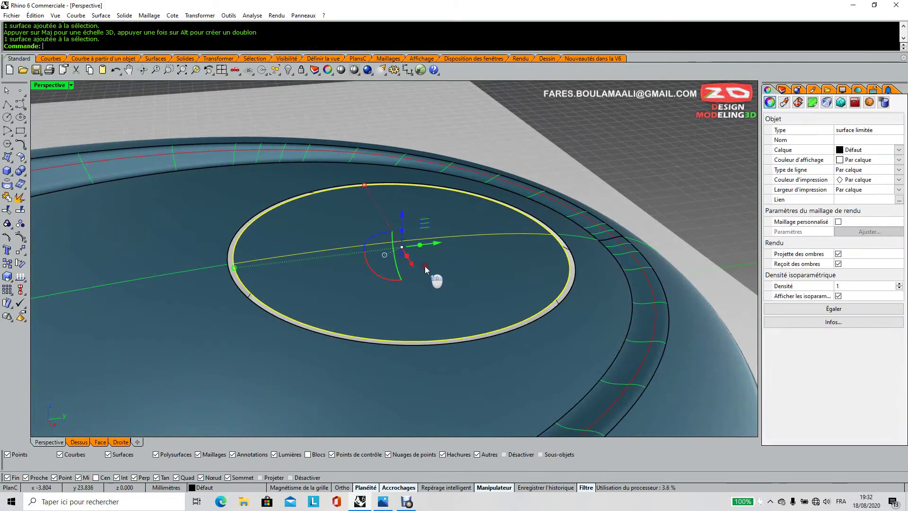
pyautogui.moveTo(402, 216); pyautogui.dragTo(402, 189)
pyautogui.moveTo(438, 301)
pyautogui.mouseDown(button='right')
pyautogui.moveTo(439, 257)
pyautogui.moveTo(454, 284)
pyautogui.mouseUp(button='right')
pyautogui.click(661, 155)
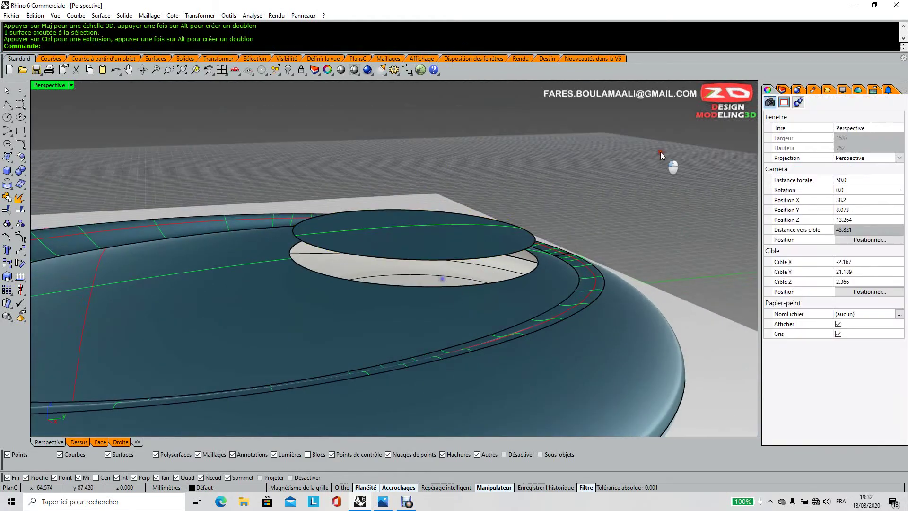
pyautogui.scroll(3, 406, 246)
pyautogui.moveTo(413, 251)
pyautogui.mouseDown(button='right')
pyautogui.moveTo(413, 243)
pyautogui.moveTo(398, 260)
pyautogui.mouseUp(button='right')
pyautogui.scroll(1, 398, 260)
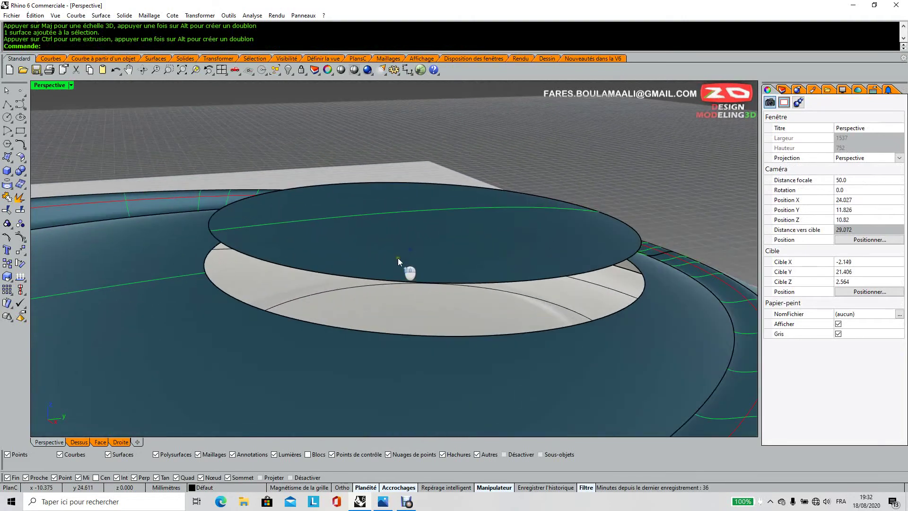
pyautogui.keyDown('ctrl'); pyautogui.keyDown('shift'); pyautogui.click(370, 280); pyautogui.keyUp('shift'); pyautogui.keyUp('ctrl')
# - Extrude the raised disc's edge downward into a cylindrical wall
pyautogui.moveTo(371, 279); pyautogui.dragTo(314, 239, button='right')
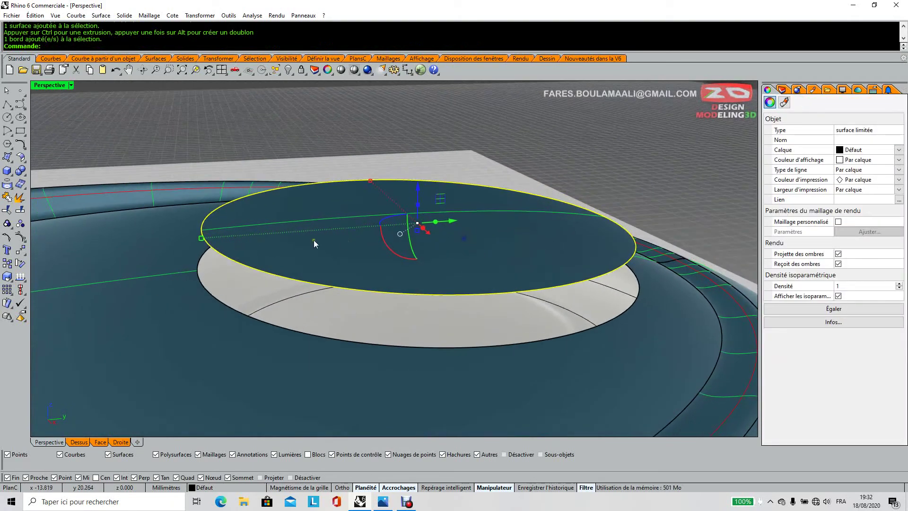
pyautogui.moveTo(418, 204); pyautogui.dragTo(419, 263)
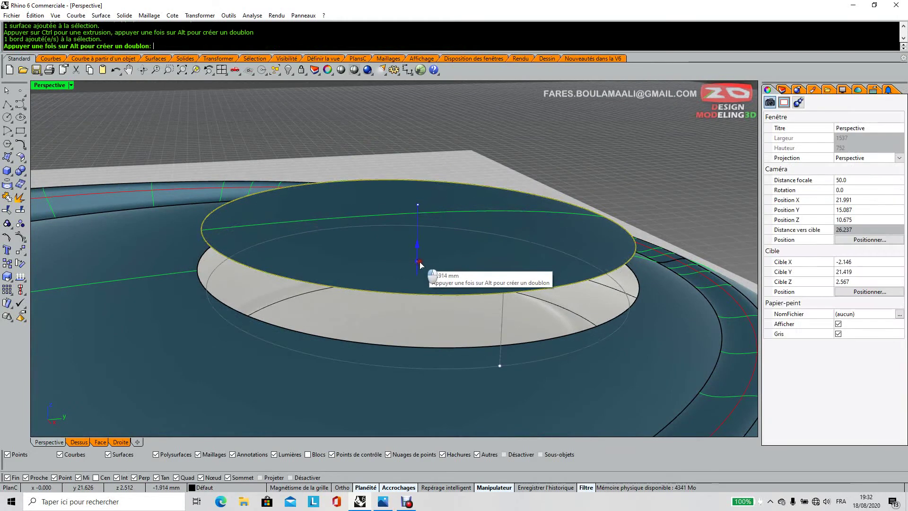
pyautogui.press('Escape')
pyautogui.moveTo(535, 187); pyautogui.dragTo(206, 190, button='right')
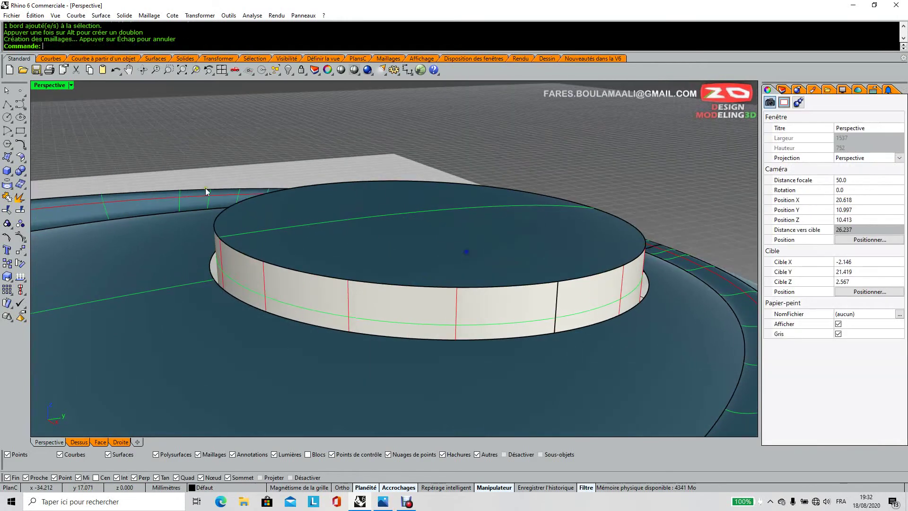
# - Join the disc top and cylinder wall into one polysurface
pyautogui.click(19, 198)
pyautogui.click(283, 241)
pyautogui.click(314, 288)
pyautogui.rightClick(314, 289)
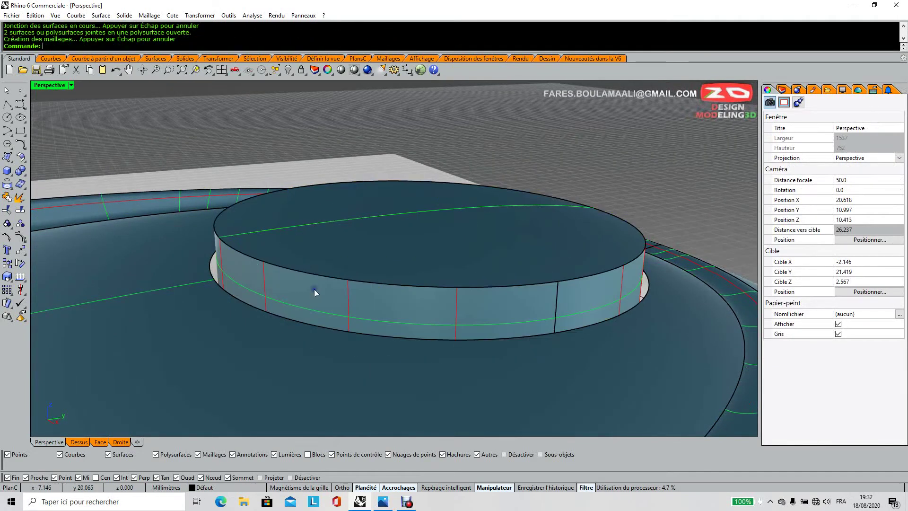
pyautogui.moveTo(607, 138); pyautogui.dragTo(575, 136, button='right')
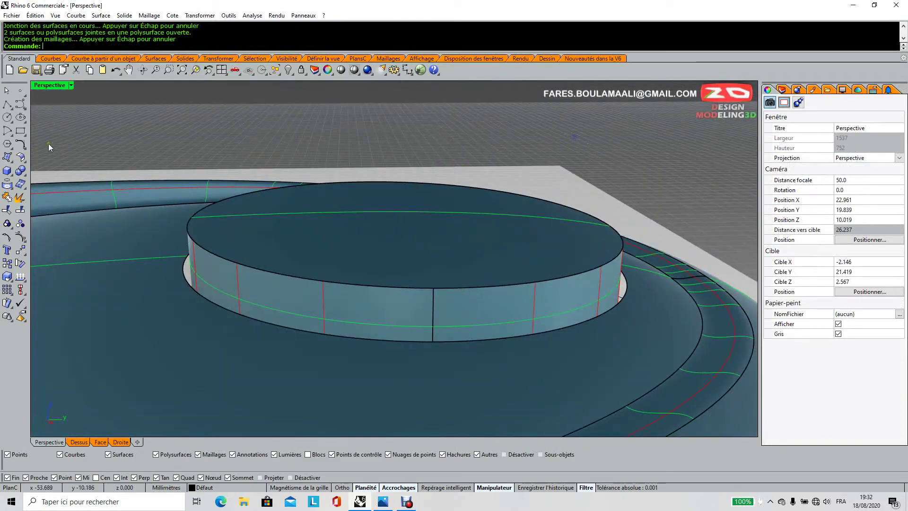
# - Start FilletEdge from the solid tools and pick the cylinder's top rim
pyautogui.click(23, 170)
pyautogui.click(101, 187)
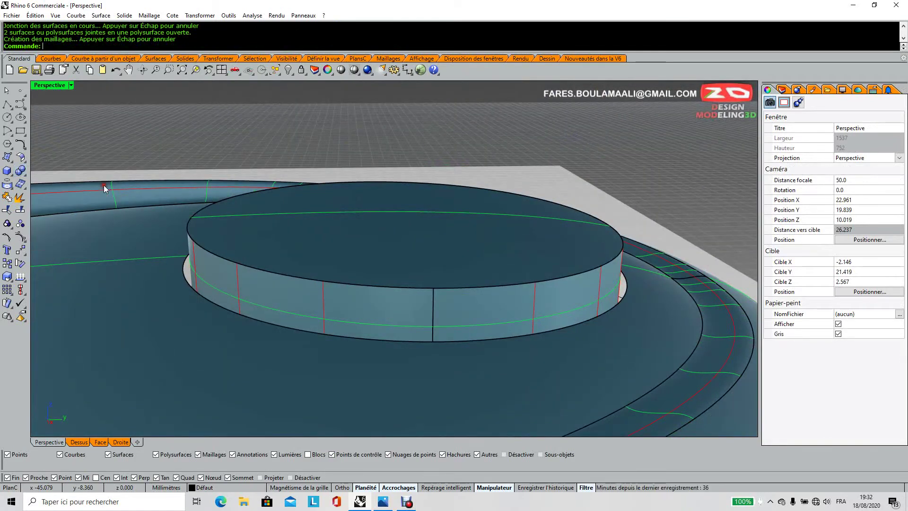
pyautogui.click(355, 286)
# - Finish filleting the button's top rim
pyautogui.press('Return')
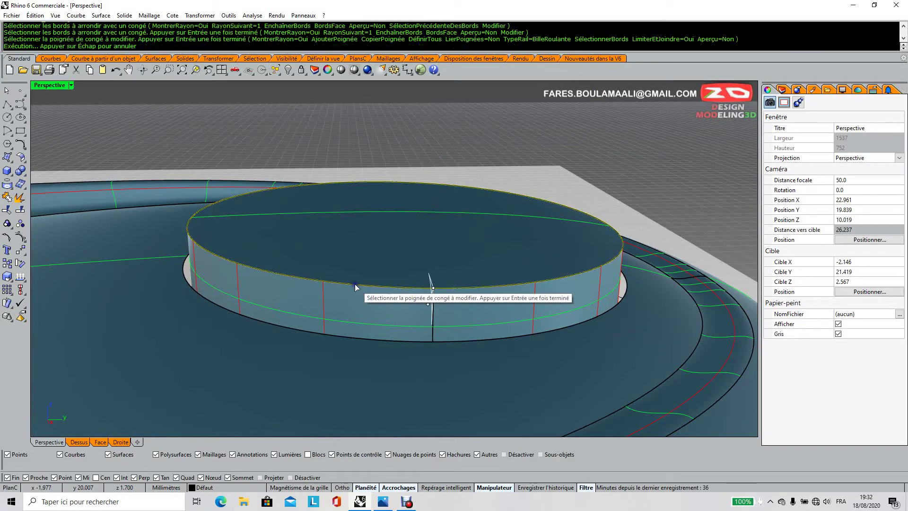
pyautogui.press('Return')
pyautogui.moveTo(354, 284)
pyautogui.mouseDown(button='right')
pyautogui.moveTo(392, 404)
pyautogui.moveTo(425, 301)
pyautogui.mouseUp(button='right')
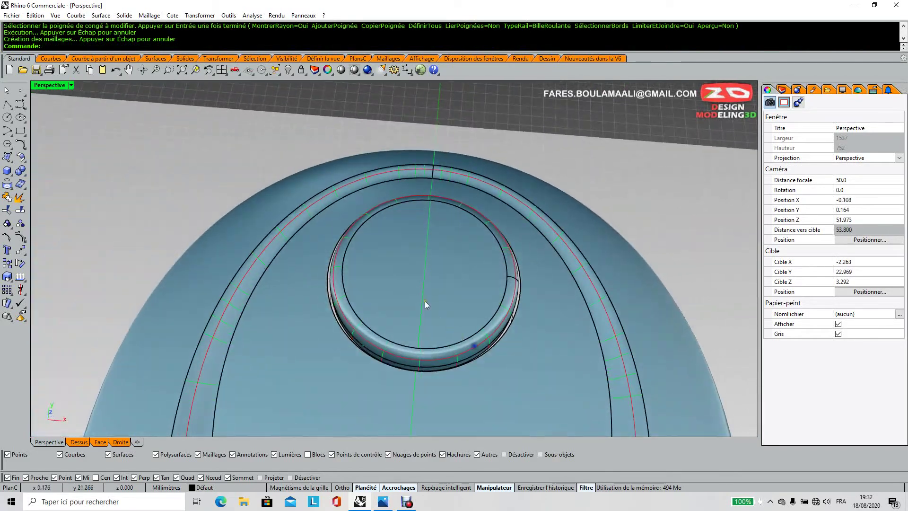
pyautogui.scroll(-3, 424, 300)
# - Preview the model in Shaded display from a low side angle
pyautogui.middleClick(492, 153)
pyautogui.click(518, 127)
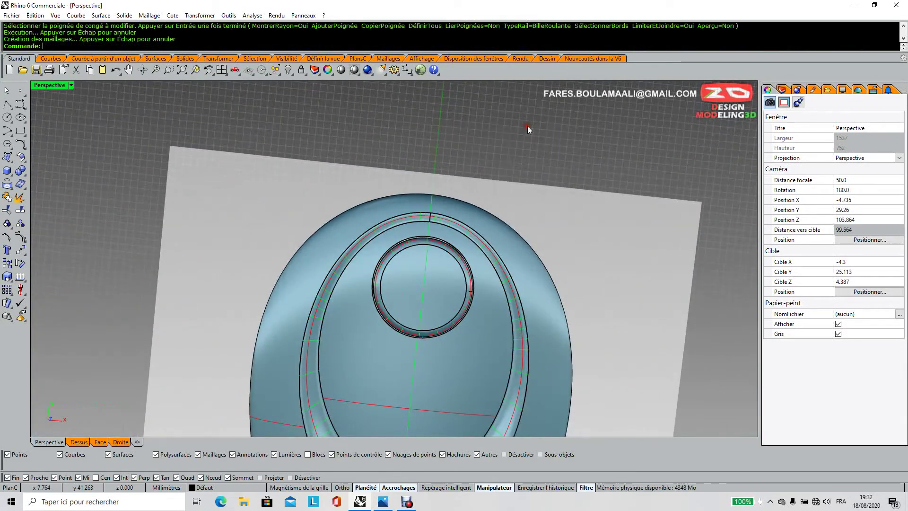
pyautogui.middleClick(540, 133)
pyautogui.click(579, 106)
pyautogui.click(613, 122)
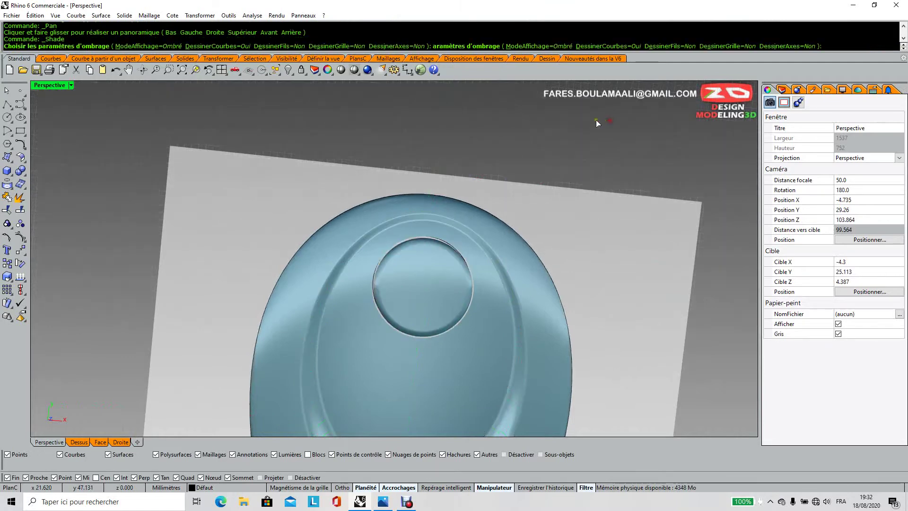
pyautogui.moveTo(595, 121)
pyautogui.mouseDown(button='right')
pyautogui.moveTo(472, 274)
pyautogui.moveTo(425, 208)
pyautogui.moveTo(367, 258)
pyautogui.moveTo(366, 205)
pyautogui.mouseUp(button='right')
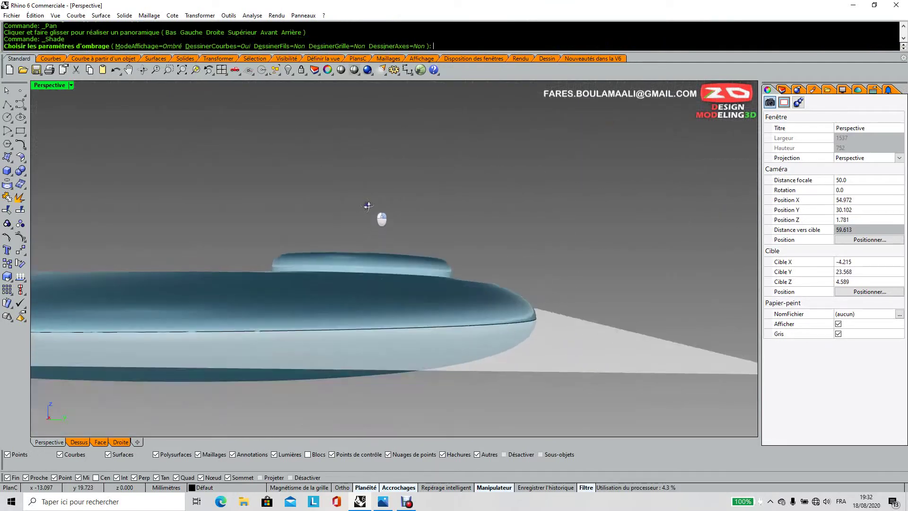
pyautogui.scroll(5, 395, 283)
# - Leave the preview and drag the button polysurface slightly lower
pyautogui.press('Escape')
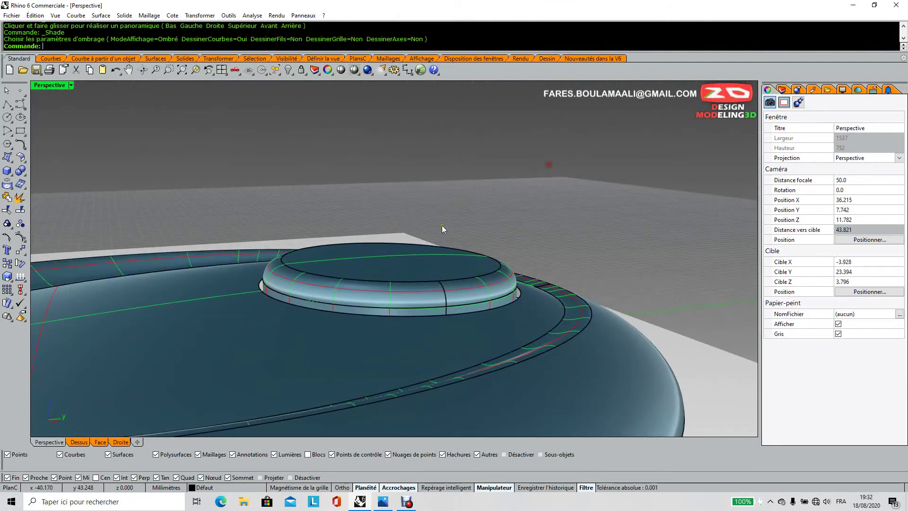
pyautogui.click(424, 260)
pyautogui.moveTo(391, 239); pyautogui.dragTo(390, 254)
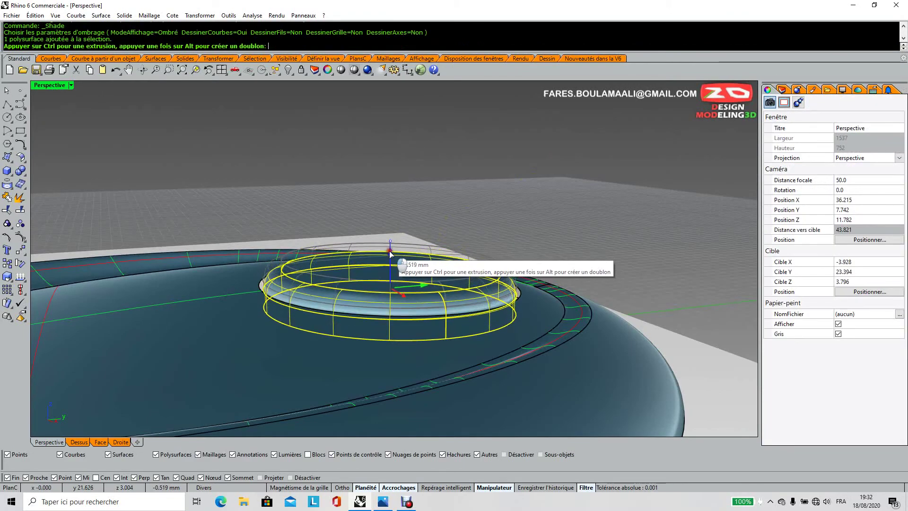
# - Scale the button polysurface with the gumball so it fits the panel opening
pyautogui.click(535, 166)
pyautogui.moveTo(399, 188); pyautogui.dragTo(421, 308, button='right')
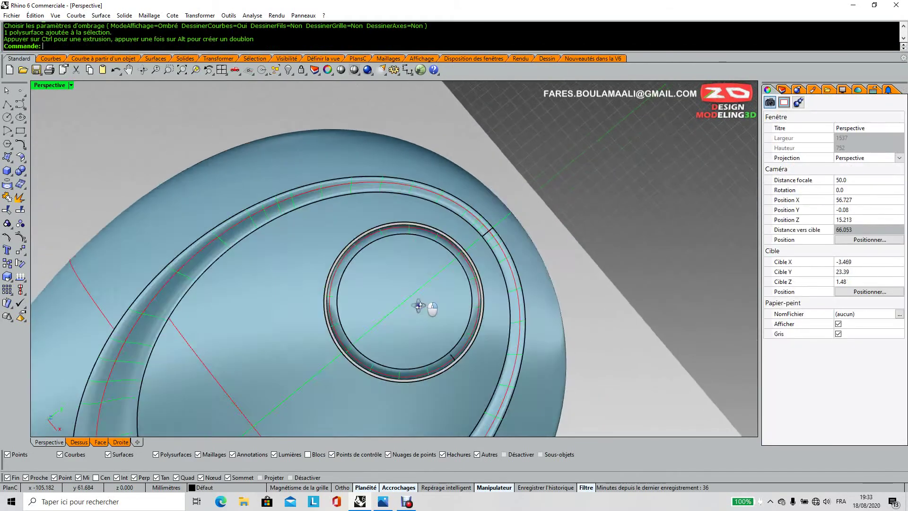
pyautogui.scroll(3, 421, 308)
pyautogui.scroll(3, 426, 324)
pyautogui.click(398, 252)
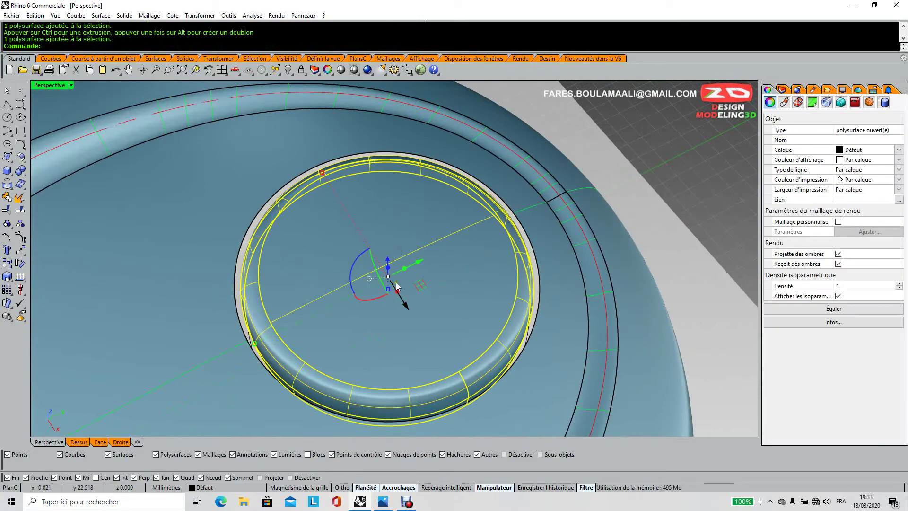
pyautogui.scroll(-2, 396, 286)
pyautogui.scroll(-2, 322, 293)
pyautogui.scroll(2, 368, 208)
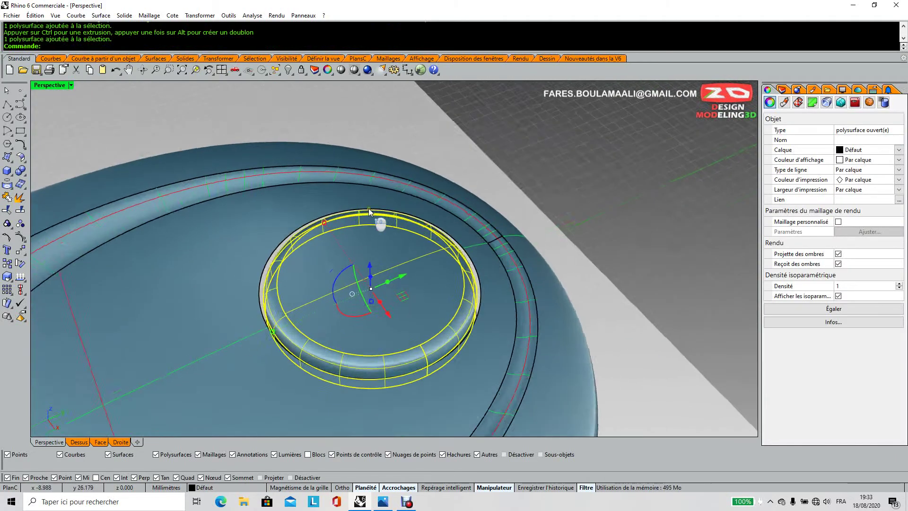
pyautogui.scroll(3, 311, 231)
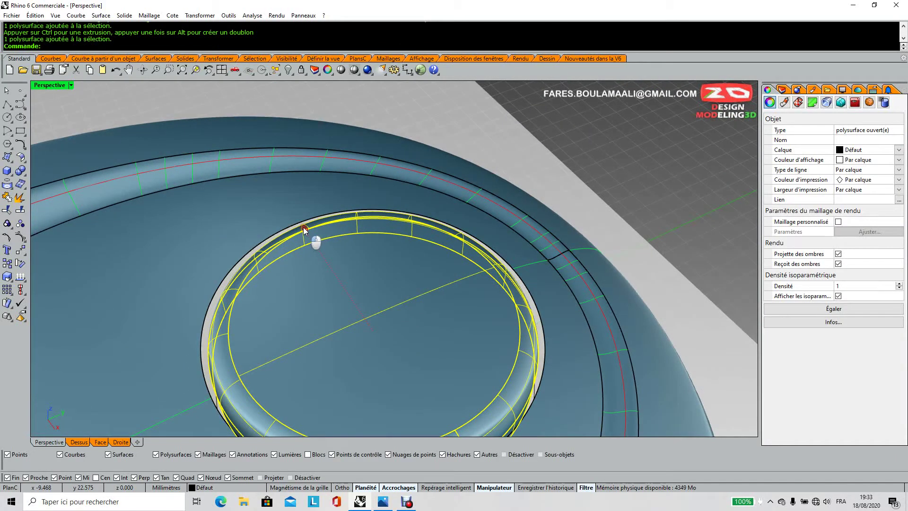
pyautogui.click(305, 228)
pyautogui.press('Escape')
# - Orbit and zoom to inspect the button's fit, then select the ring's lower edge
pyautogui.moveTo(637, 144); pyautogui.dragTo(213, 198, button='right')
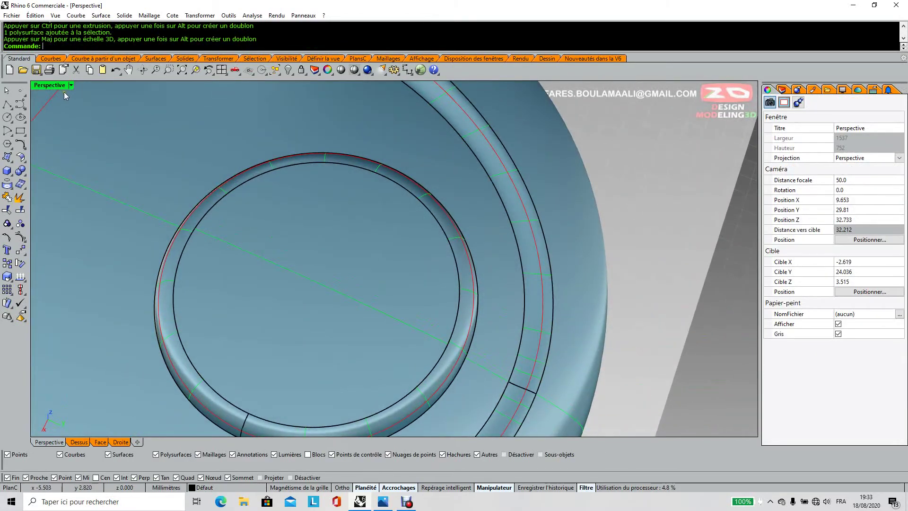
pyautogui.scroll(3, 215, 340)
pyautogui.moveTo(215, 340)
pyautogui.mouseDown(button='right')
pyautogui.moveTo(218, 261)
pyautogui.moveTo(154, 289)
pyautogui.moveTo(199, 95)
pyautogui.moveTo(652, 348)
pyautogui.moveTo(684, 281)
pyautogui.mouseUp(button='right')
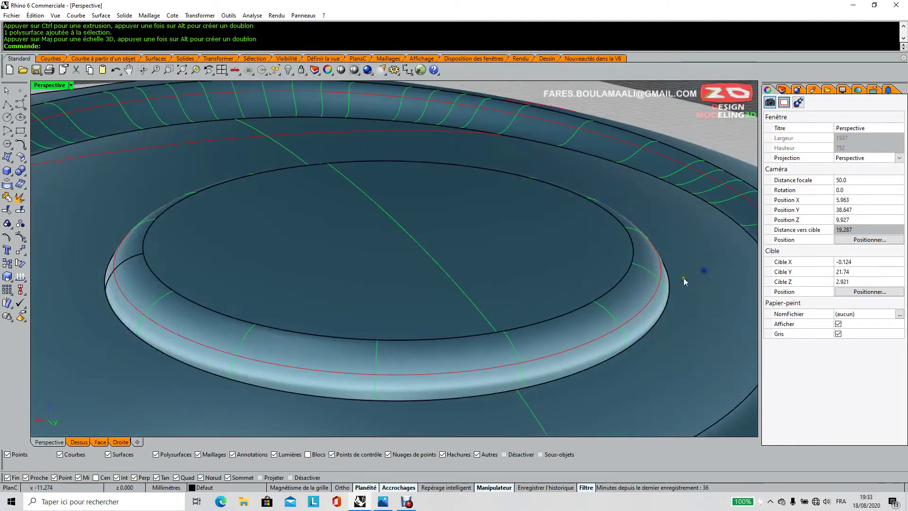
pyautogui.scroll(5, 98, 361)
pyautogui.moveTo(97, 361)
pyautogui.mouseDown(button='right')
pyautogui.moveTo(126, 316)
pyautogui.moveTo(172, 281)
pyautogui.mouseUp(button='right')
pyautogui.scroll(-5, 142, 280)
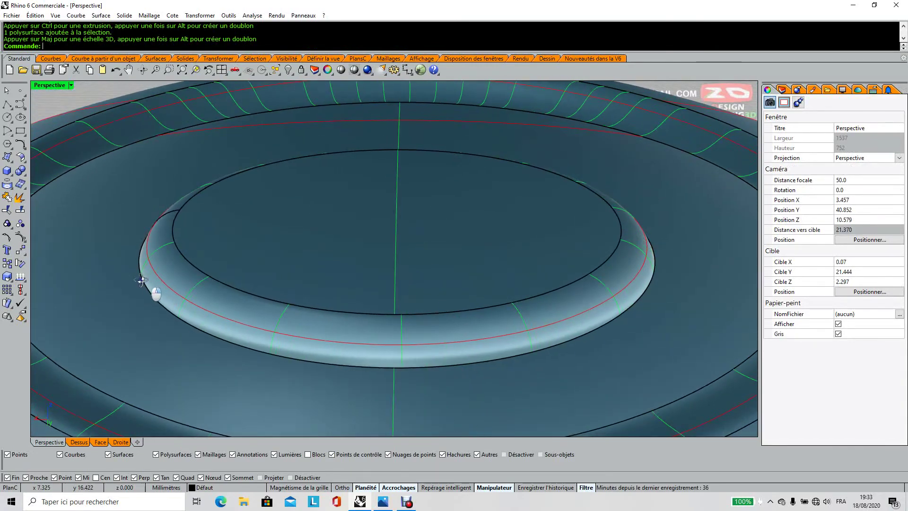
pyautogui.scroll(5, 142, 280)
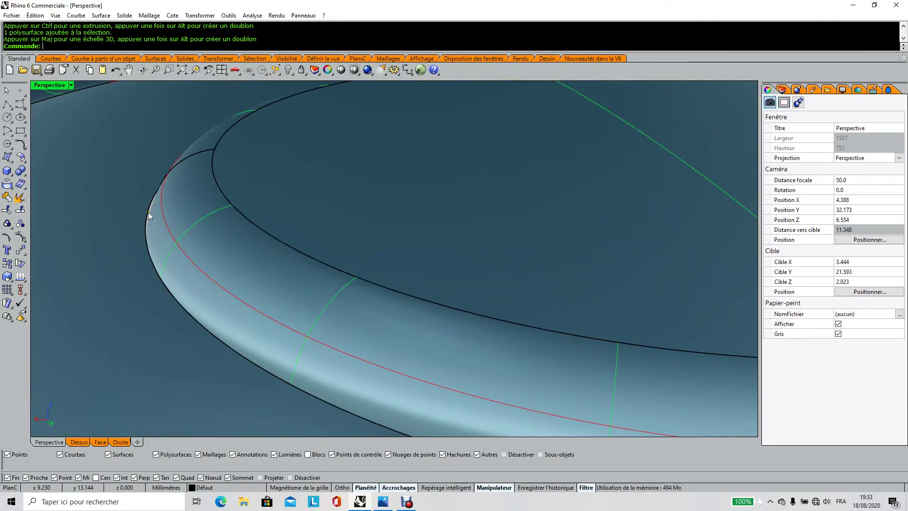
pyautogui.click(148, 211)
pyautogui.click(189, 239)
# - Orbit to a top-down view, cancel the stray join, and repeat Join with the ring surface picked
pyautogui.scroll(-5, 255, 238)
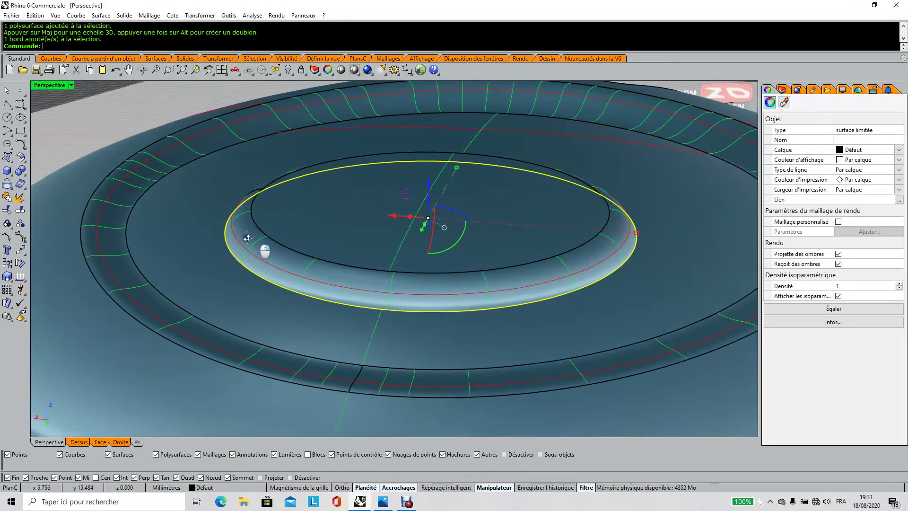
pyautogui.moveTo(248, 238); pyautogui.dragTo(474, 258, button='right')
pyautogui.scroll(3, 414, 189)
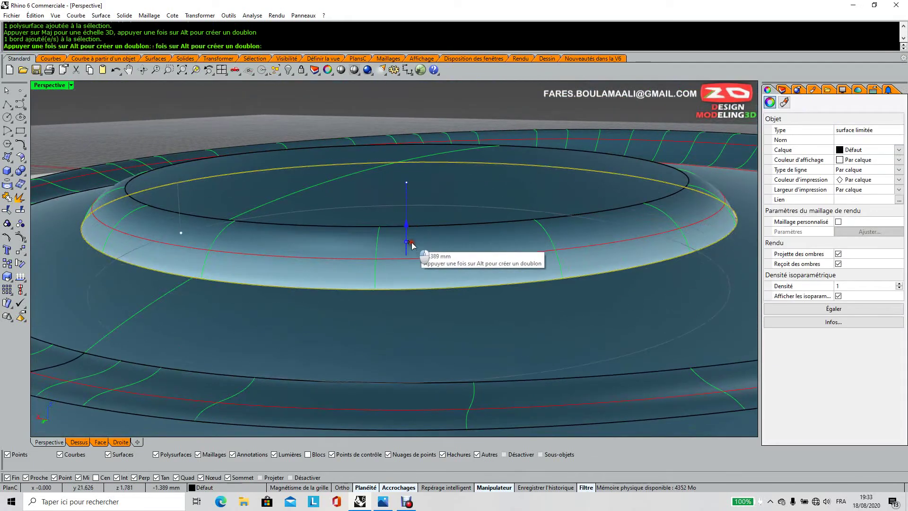
pyautogui.moveTo(414, 253)
pyautogui.mouseDown(button='right')
pyautogui.moveTo(453, 282)
pyautogui.moveTo(519, 258)
pyautogui.mouseUp(button='right')
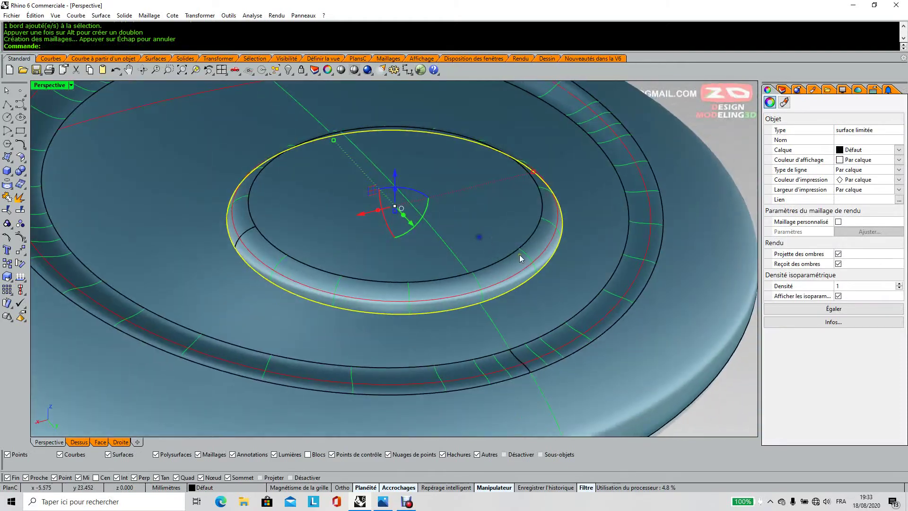
pyautogui.click(5, 199)
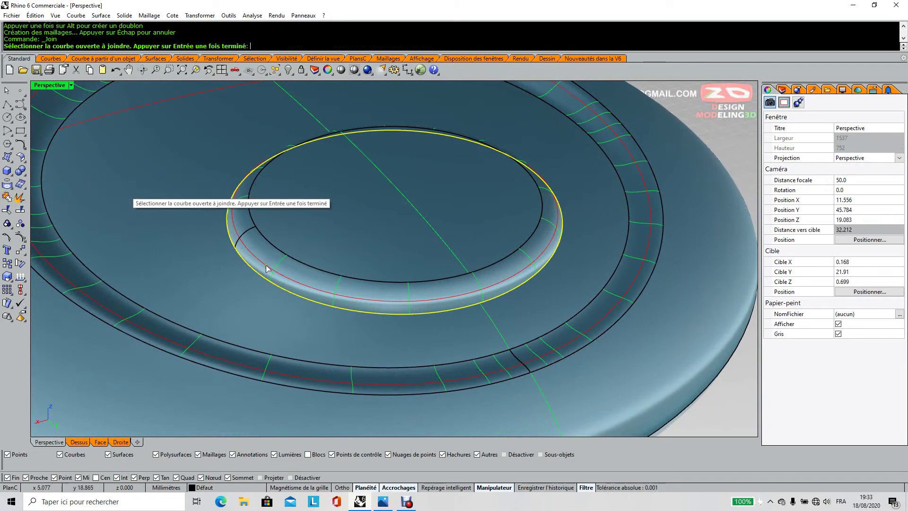
pyautogui.click(5, 91)
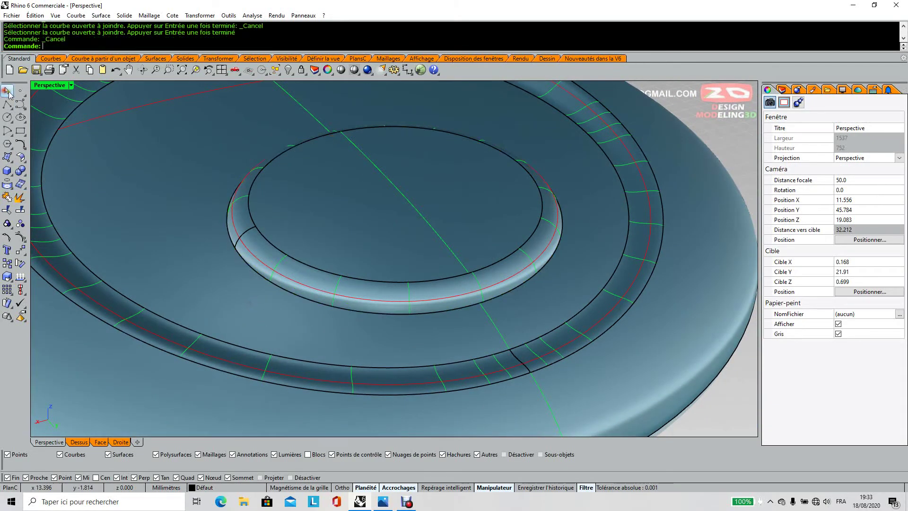
pyautogui.rightClick(228, 290)
pyautogui.click(399, 328)
pyautogui.moveTo(399, 328)
pyautogui.mouseDown(button='right')
pyautogui.moveTo(380, 260)
pyautogui.moveTo(424, 289)
pyautogui.mouseUp(button='right')
pyautogui.middleClick(425, 279)
# - Switch the viewport to Wireframe and orbit in closer around the button ring
pyautogui.click(464, 257)
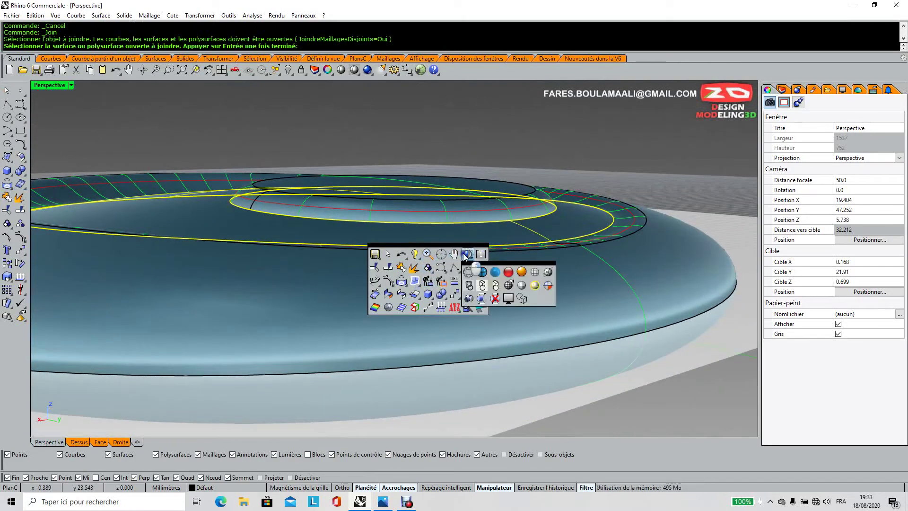
pyautogui.click(478, 273)
pyautogui.scroll(3, 339, 239)
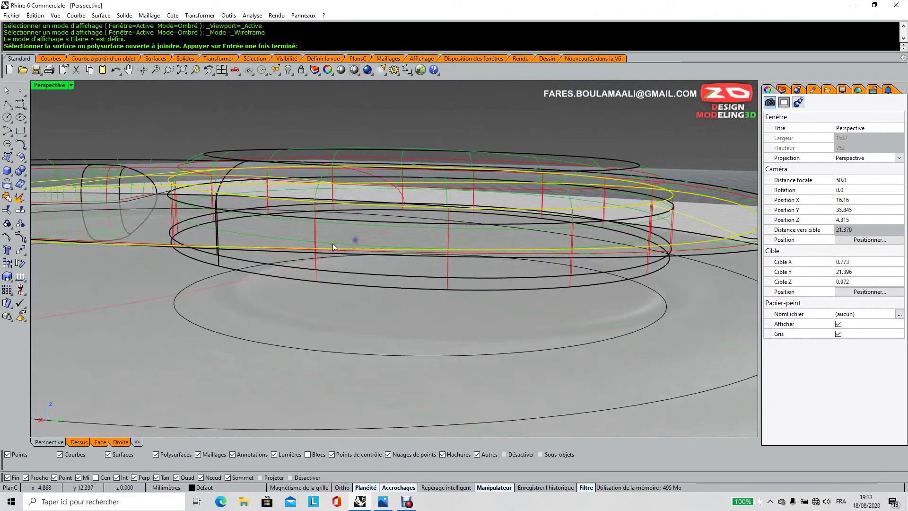
pyautogui.moveTo(323, 251)
pyautogui.mouseDown(button='right')
pyautogui.moveTo(371, 326)
pyautogui.moveTo(234, 275)
pyautogui.mouseUp(button='right')
pyautogui.press('Escape')
pyautogui.scroll(-5, 492, 236)
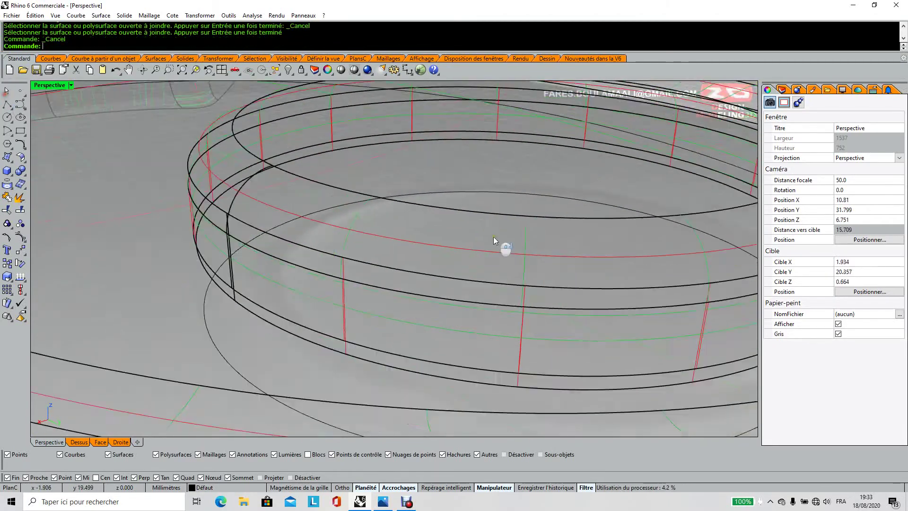
# - Return the view to Shaded and hide the button ring polysurface
pyautogui.click(490, 255)
pyautogui.middleClick(294, 199)
pyautogui.click(329, 183)
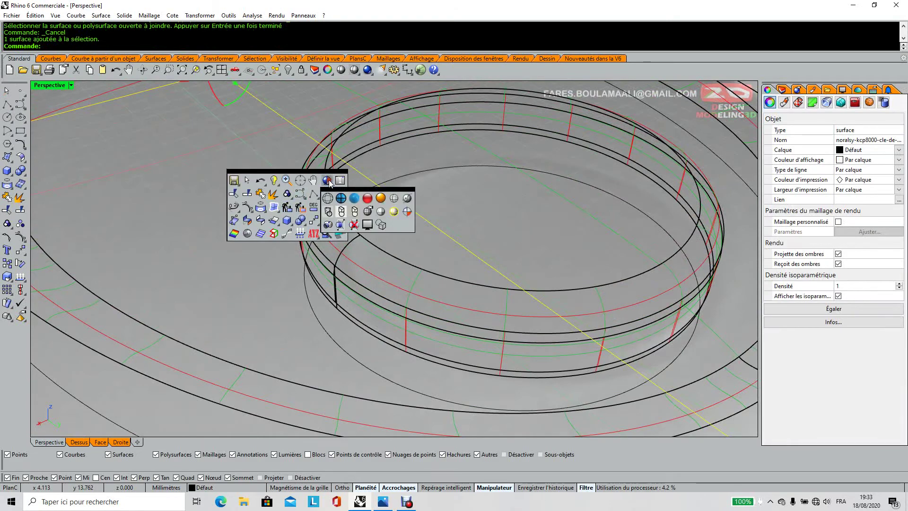
pyautogui.click(339, 200)
pyautogui.click(419, 279)
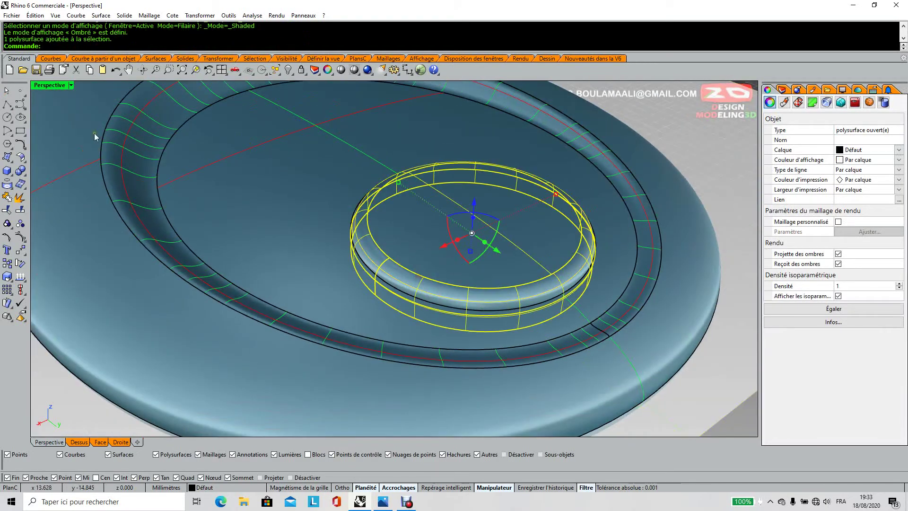
pyautogui.click(288, 70)
# - Join the hole wall and surrounding surface into one open polysurface
pyautogui.moveTo(473, 265); pyautogui.dragTo(482, 223, button='right')
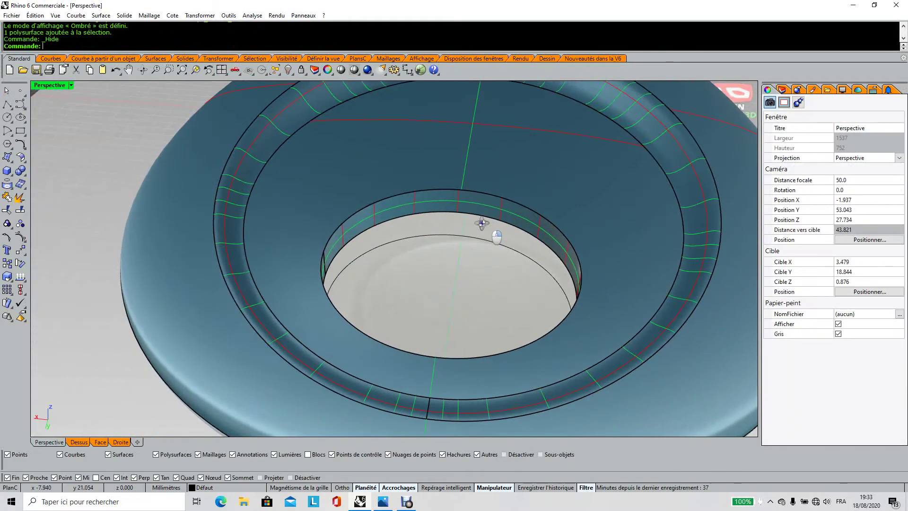
pyautogui.click(8, 197)
pyautogui.click(421, 196)
pyautogui.press('Return')
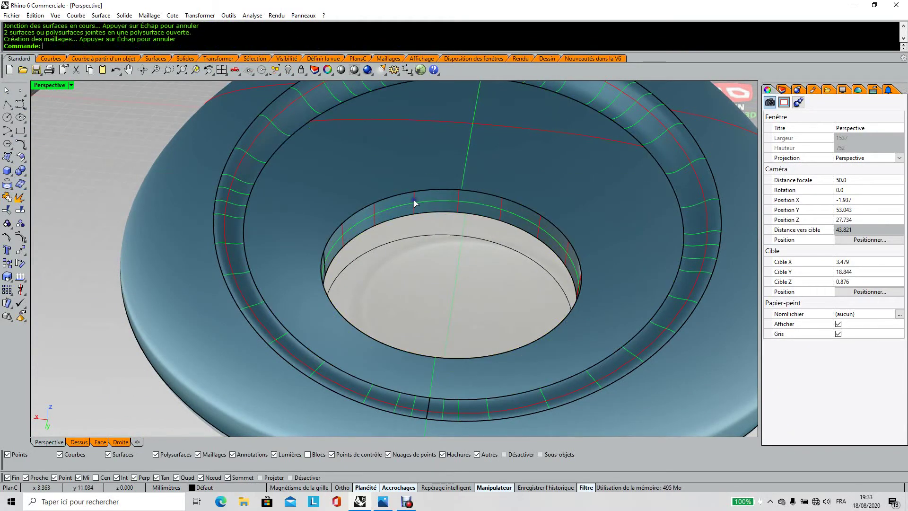
pyautogui.scroll(2, 413, 199)
pyautogui.scroll(3, 413, 199)
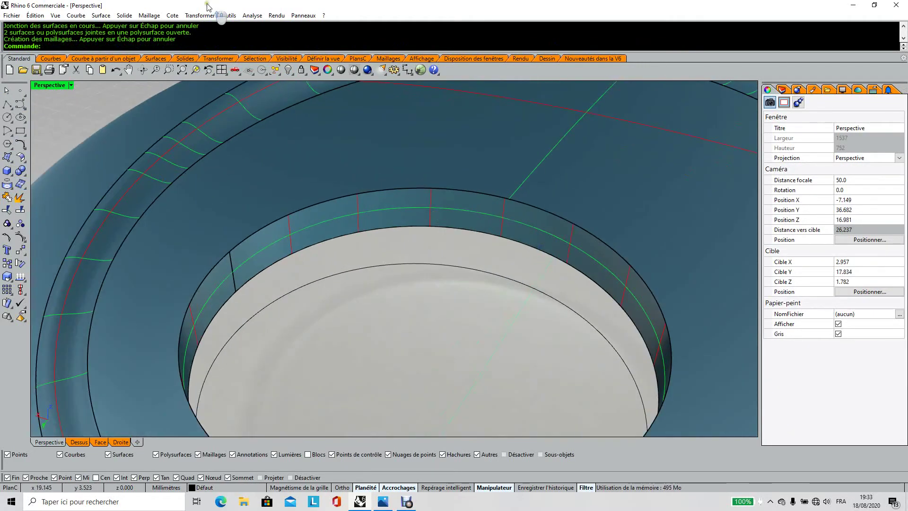
# - Fillet the button hole's top edge with a 0.1 radius using FilletEdge
pyautogui.click(24, 170)
pyautogui.click(94, 188)
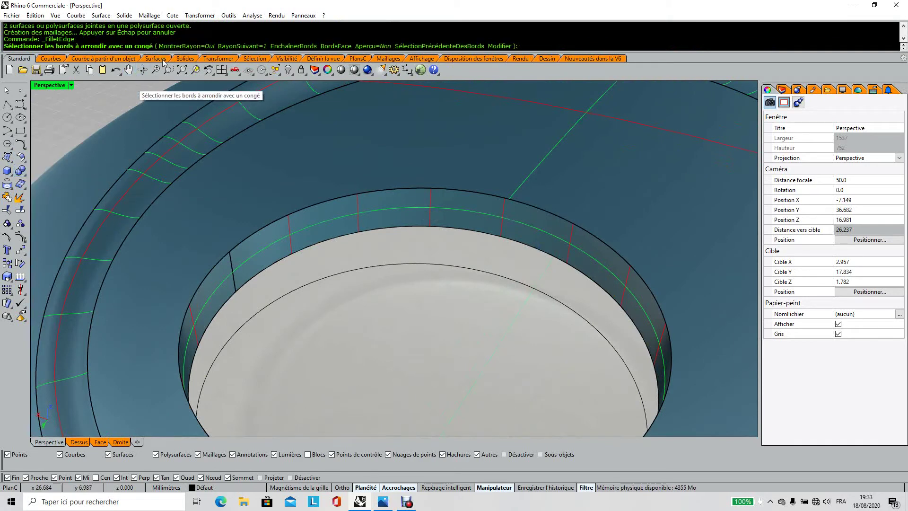
pyautogui.click(233, 47)
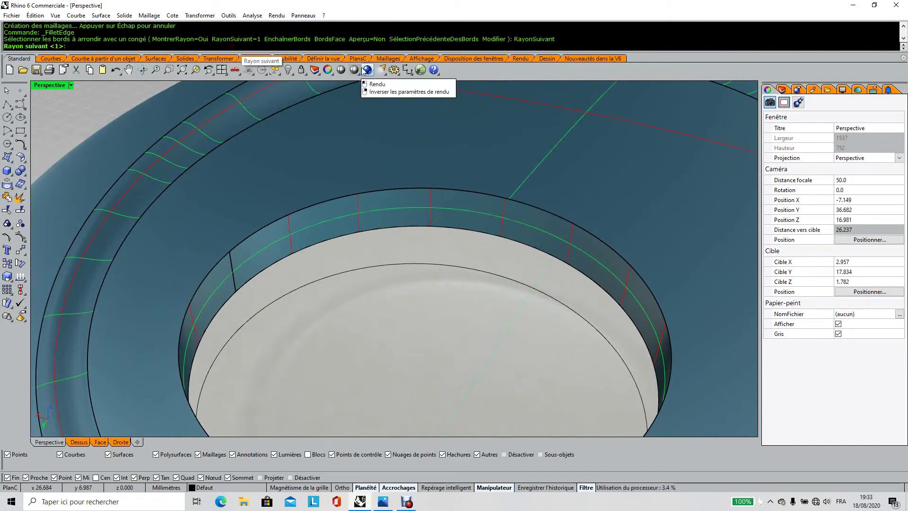
pyautogui.write('0.1')
pyautogui.press('Return')
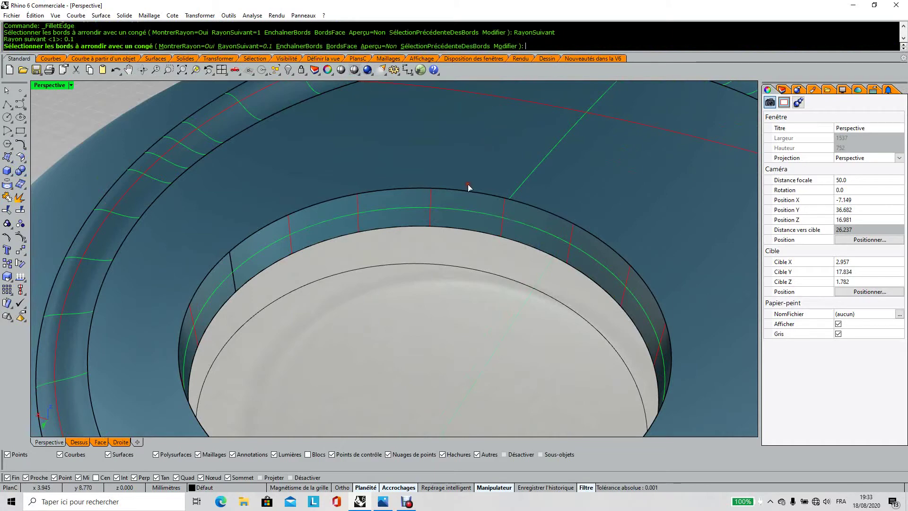
pyautogui.click(468, 188)
pyautogui.press('Return')
# - Undo the 0.1 fillet and refillet the same hole edge at 0.2
pyautogui.press('Return')
pyautogui.moveTo(425, 209); pyautogui.dragTo(416, 189, button='right')
pyautogui.click(112, 71)
pyautogui.press('Return')
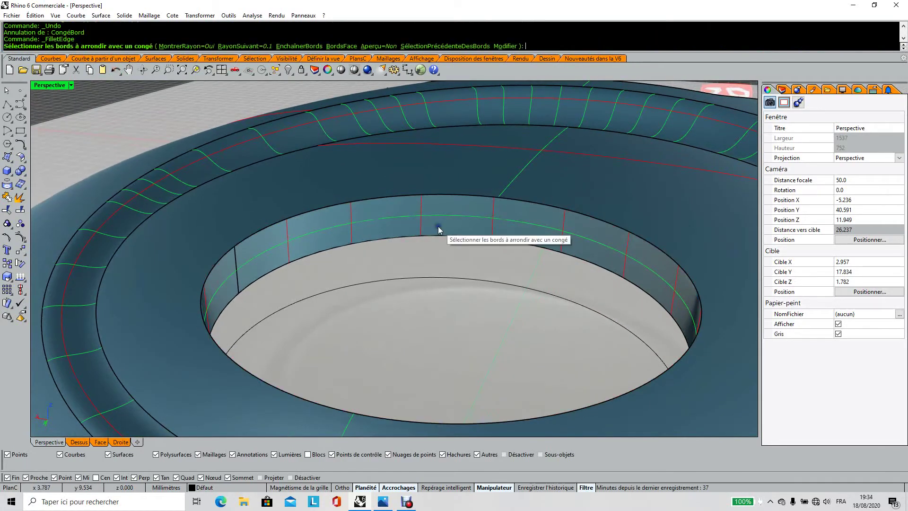
pyautogui.write('0.2')
pyautogui.press('Return')
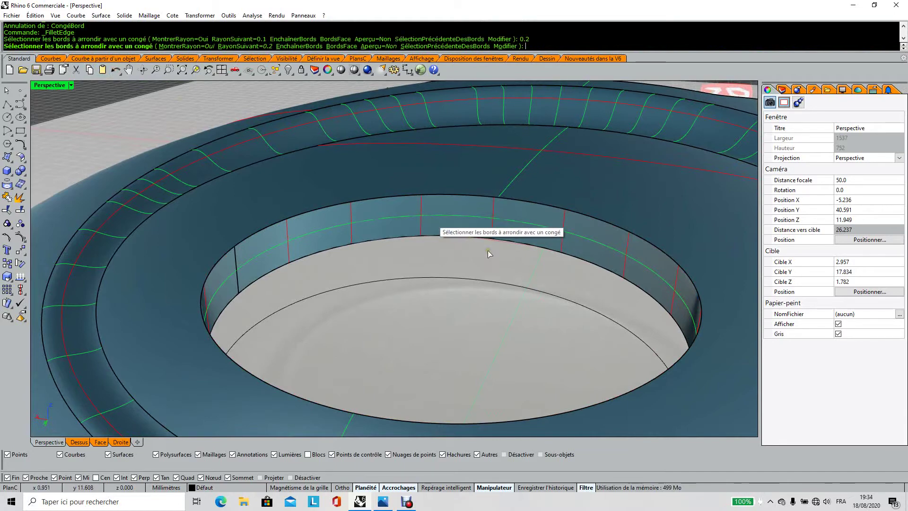
pyautogui.click(458, 194)
pyautogui.press('Return')
pyautogui.press('Return')
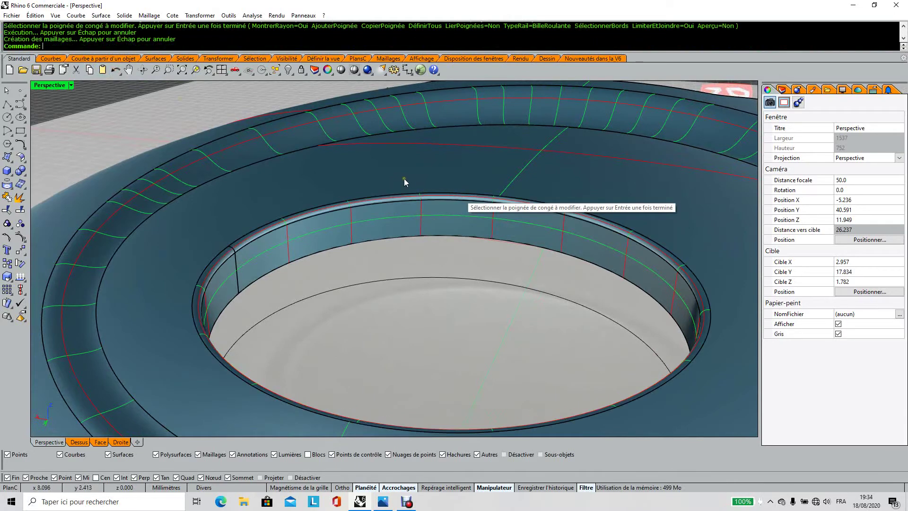
pyautogui.moveTo(404, 178); pyautogui.dragTo(402, 208, button='right')
pyautogui.middleClick(451, 256)
# - Show the hidden button again and preview the whole shell fully shaded
pyautogui.click(440, 240)
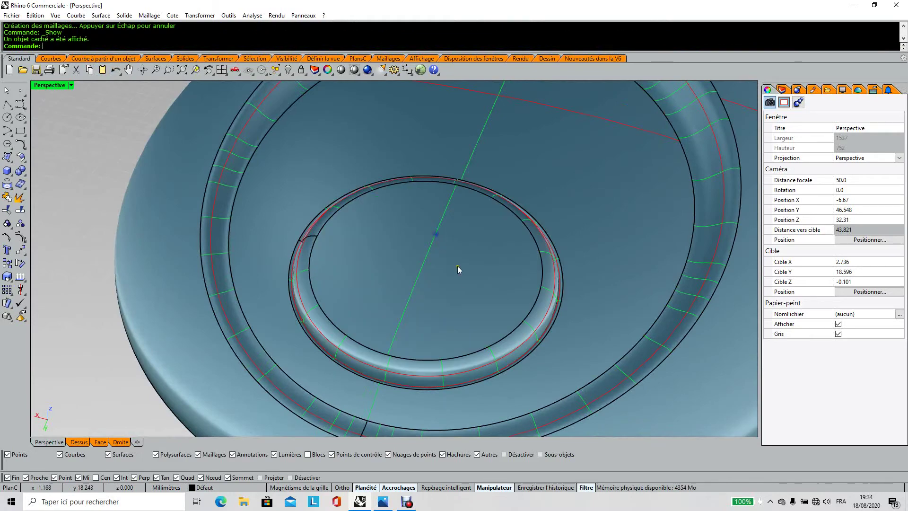
pyautogui.moveTo(458, 268)
pyautogui.mouseDown(button='right')
pyautogui.moveTo(420, 275)
pyautogui.moveTo(394, 260)
pyautogui.mouseUp(button='right')
pyautogui.middleClick(394, 260)
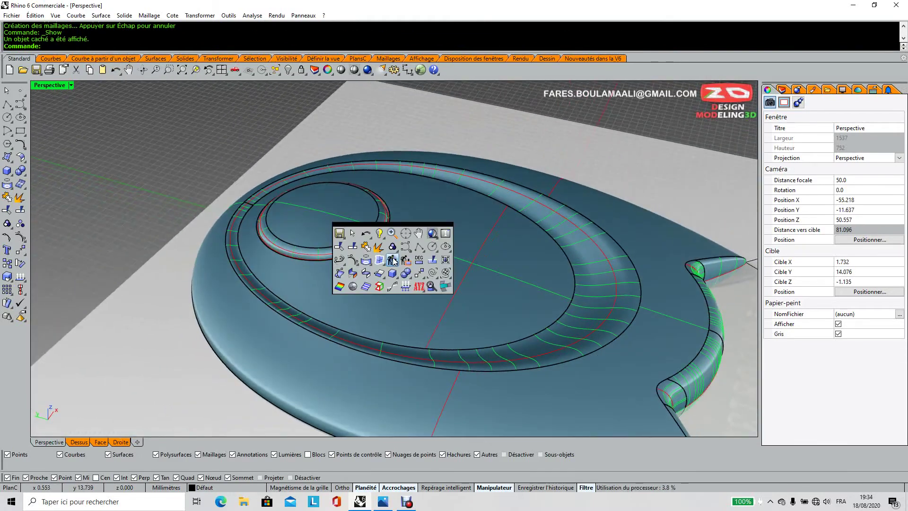
pyautogui.click(431, 234)
pyautogui.moveTo(455, 238)
pyautogui.mouseDown(button='right')
pyautogui.moveTo(386, 278)
pyautogui.moveTo(415, 217)
pyautogui.mouseUp(button='right')
pyautogui.scroll(5, 378, 203)
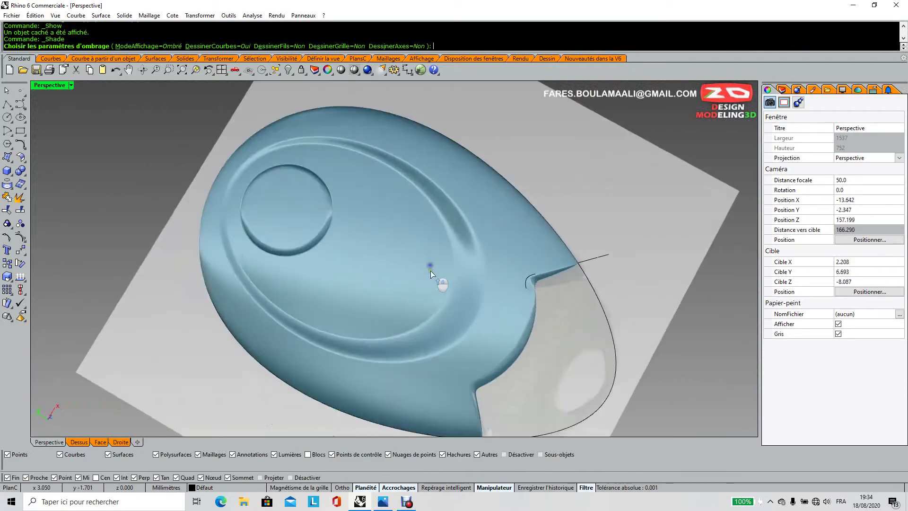
pyautogui.scroll(3, 511, 239)
pyautogui.scroll(2, 448, 264)
pyautogui.scroll(-3, 492, 211)
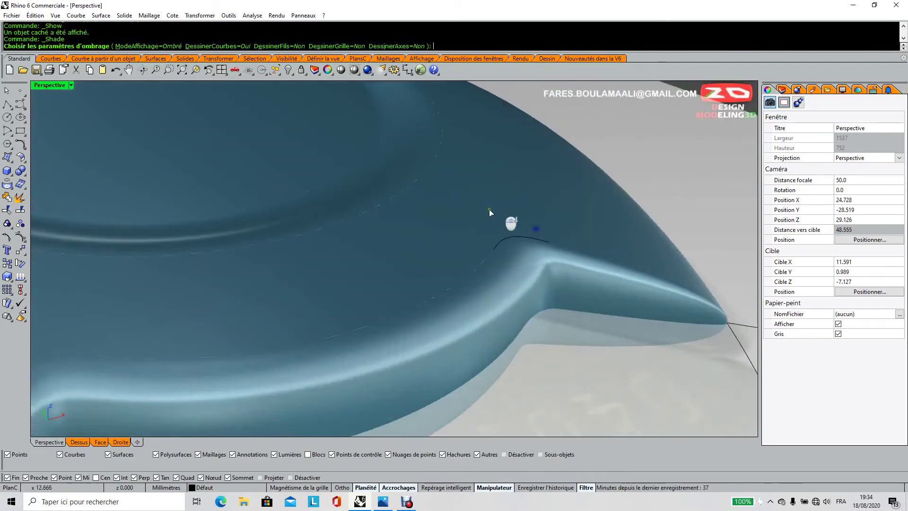
pyautogui.press('Escape')
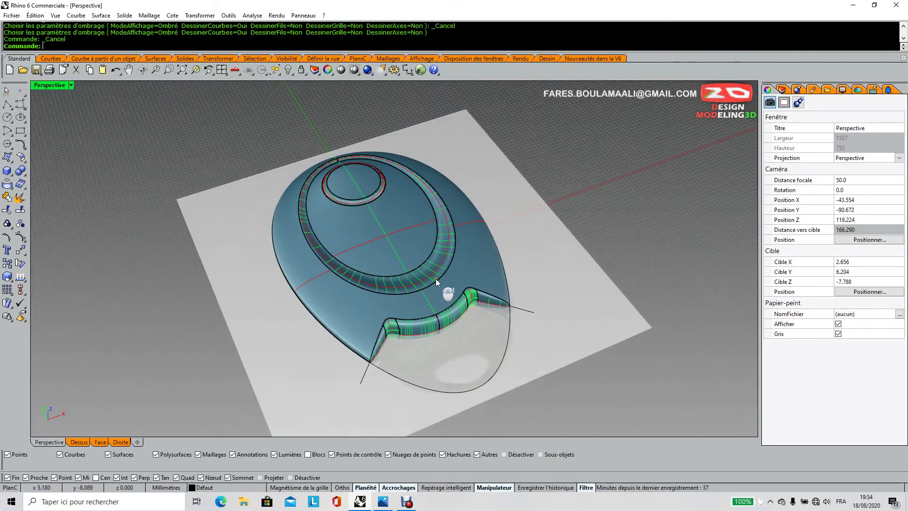
# - Hide the base plane and all curves
pyautogui.click(565, 281)
pyautogui.middleClick(571, 242)
pyautogui.click(556, 213)
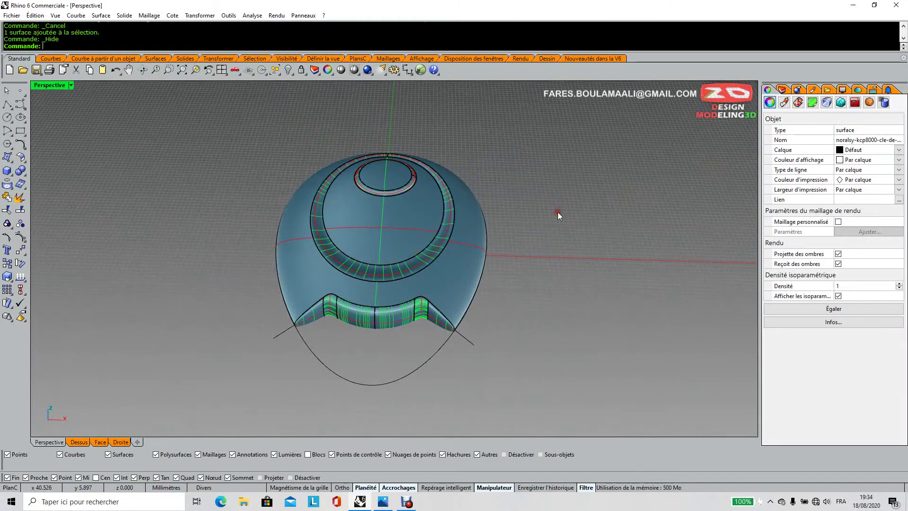
pyautogui.middleClick(549, 297)
pyautogui.click(582, 310)
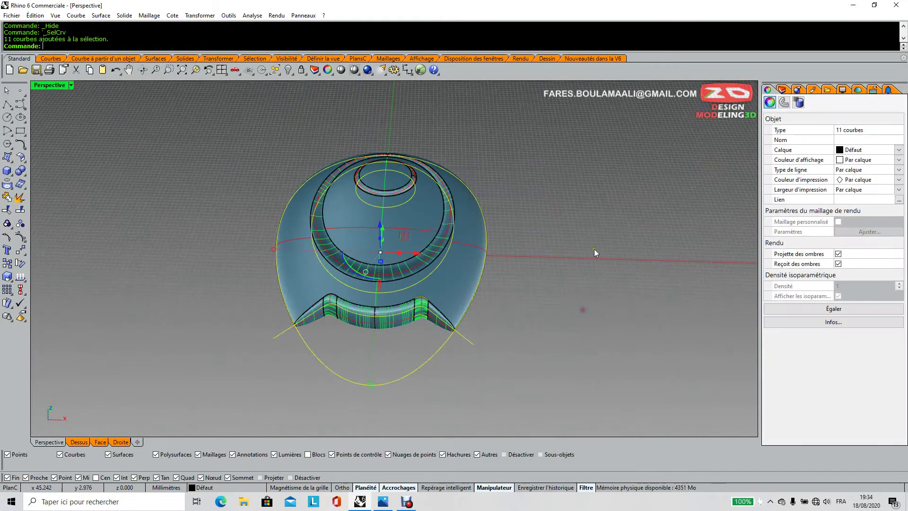
pyautogui.middleClick(593, 252)
pyautogui.click(578, 222)
pyautogui.moveTo(500, 223); pyautogui.dragTo(492, 243, button='right')
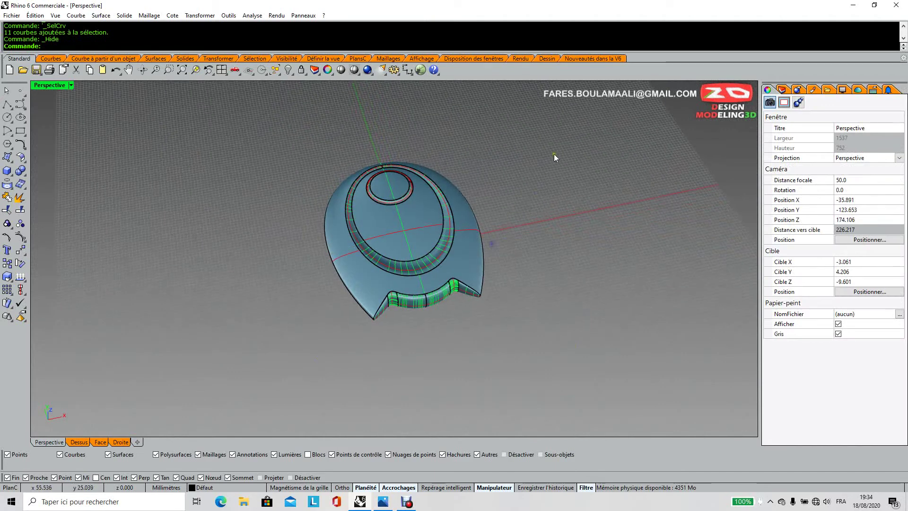
# - Window-select the shell and join its 12 surfaces into 4 polysurfaces
pyautogui.moveTo(554, 154); pyautogui.dragTo(299, 346)
pyautogui.middleClick(491, 232)
pyautogui.click(536, 266)
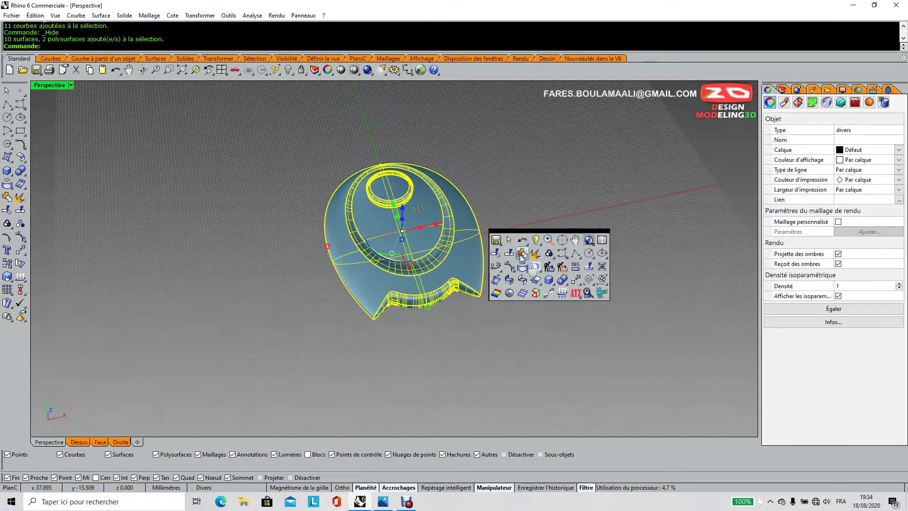
pyautogui.press('Escape')
pyautogui.click(455, 248)
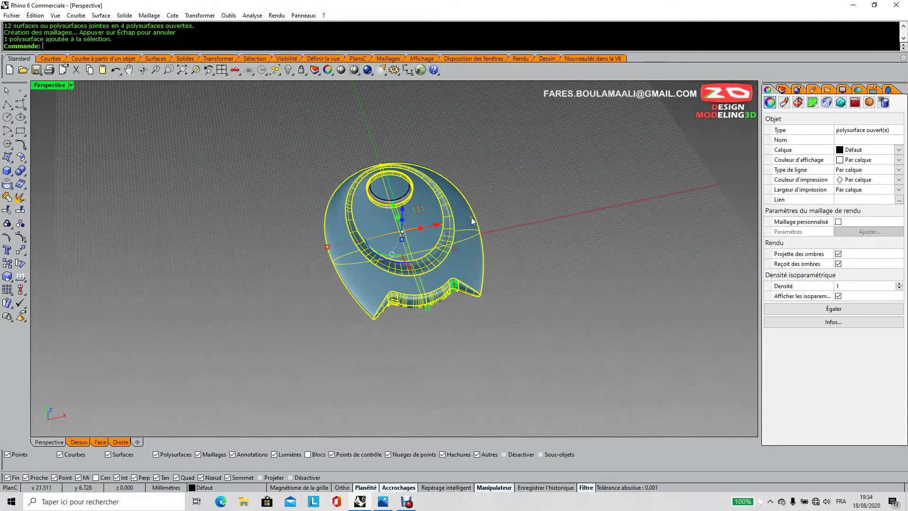
pyautogui.click(164, 58)
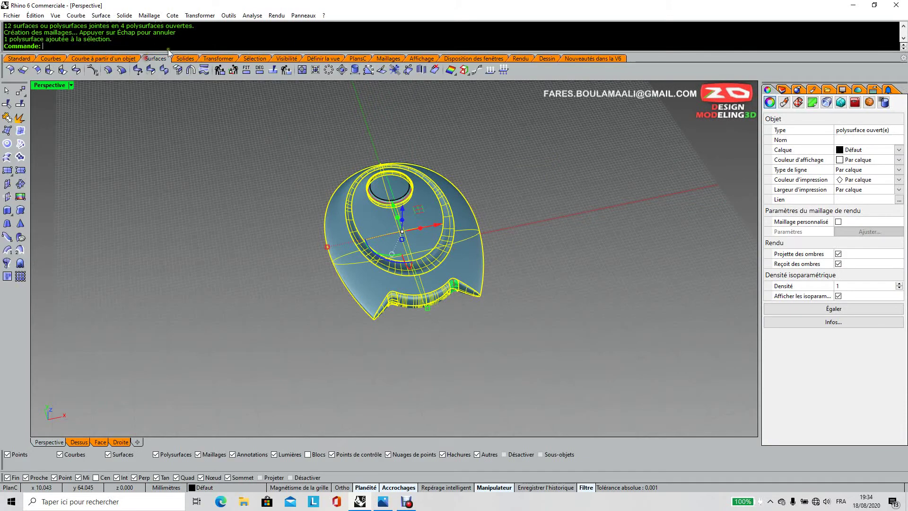
# - Environment-map the shell and top cap with chambre ensoleillée 2.png, isocurves hidden
pyautogui.click(455, 74)
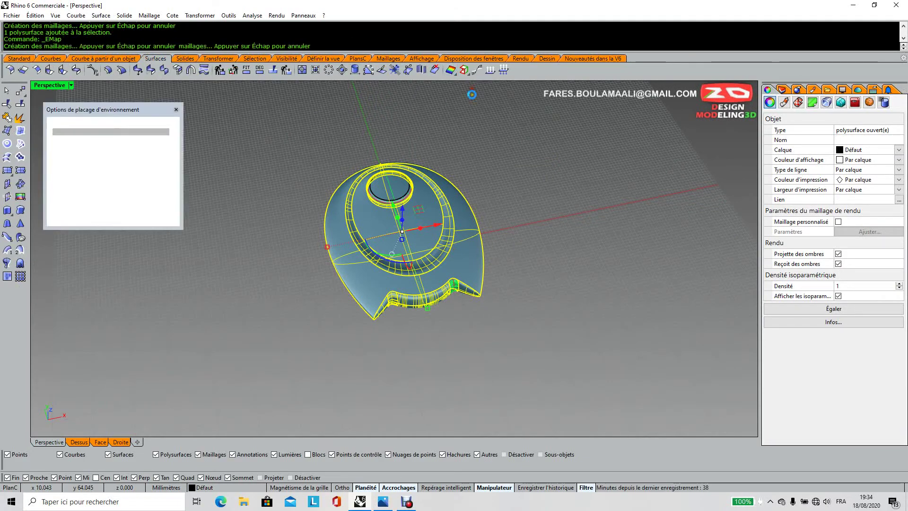
pyautogui.click(499, 142)
pyautogui.scroll(3, 388, 177)
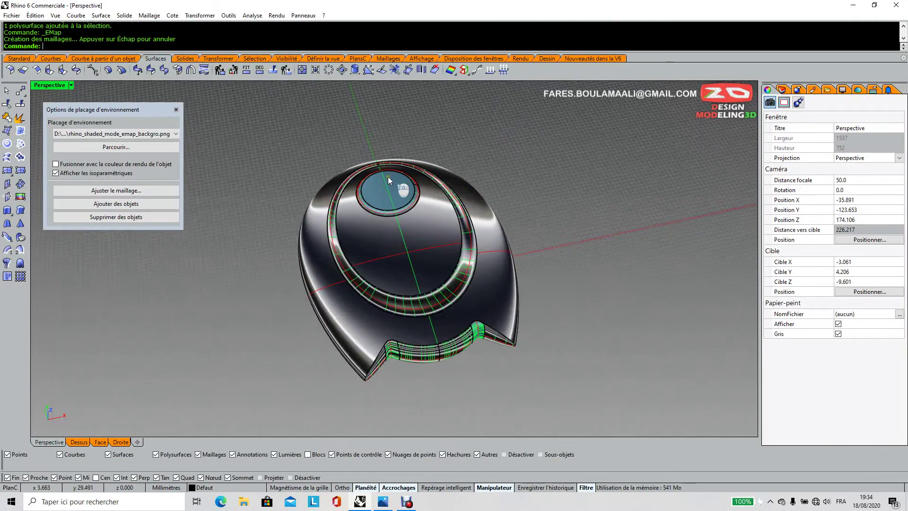
pyautogui.click(368, 189)
pyautogui.click(141, 208)
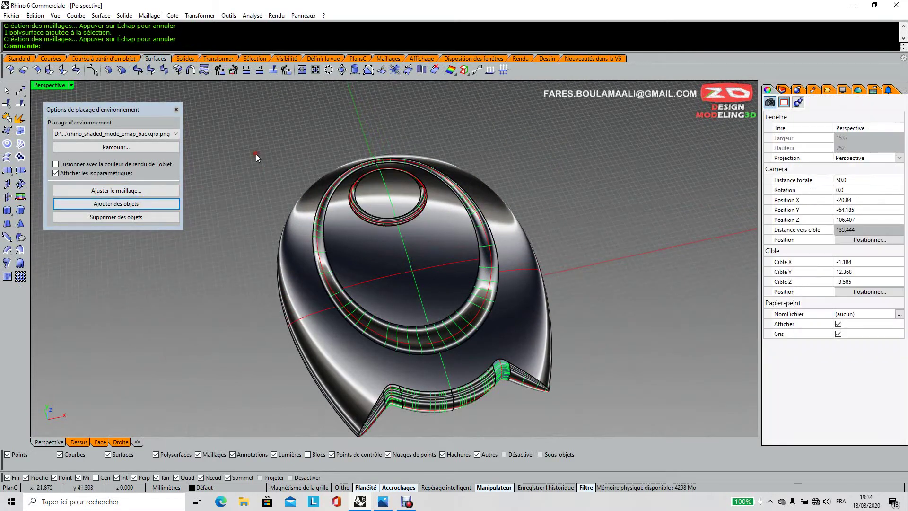
pyautogui.click(156, 135)
pyautogui.click(155, 164)
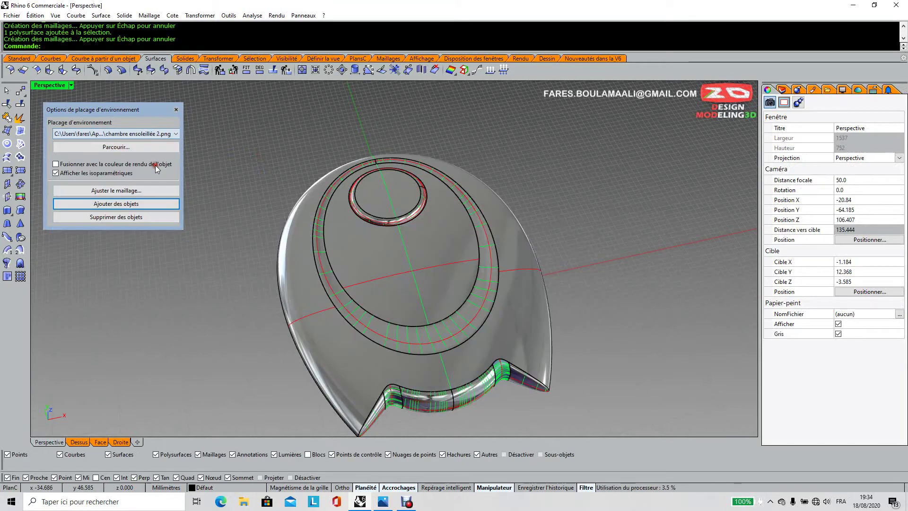
pyautogui.click(56, 174)
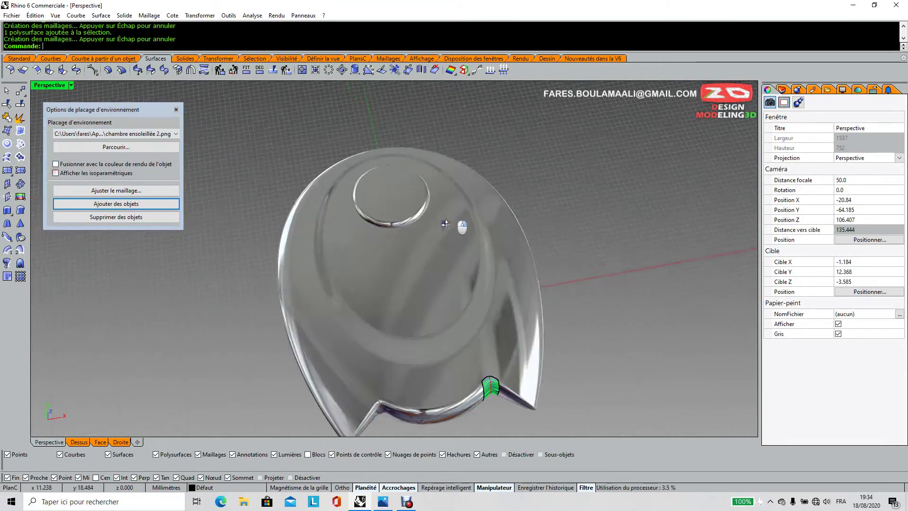
# - Add the small notch blend surface to the map, inspect its reflections, and end the check
pyautogui.moveTo(425, 284)
pyautogui.mouseDown(button='right')
pyautogui.moveTo(540, 248)
pyautogui.moveTo(513, 355)
pyautogui.mouseUp(button='right')
pyautogui.click(513, 355)
pyautogui.click(126, 208)
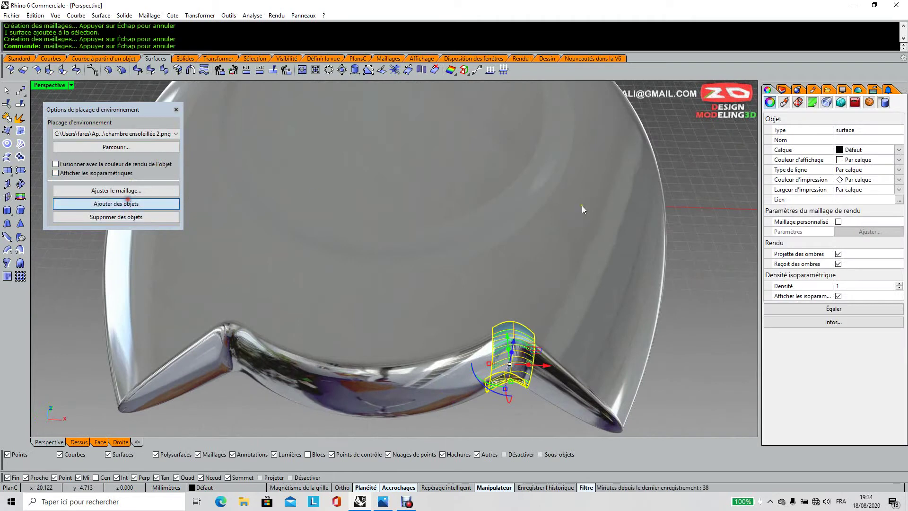
pyautogui.click(700, 285)
pyautogui.moveTo(700, 285); pyautogui.dragTo(476, 239, button='right')
pyautogui.scroll(3, 454, 319)
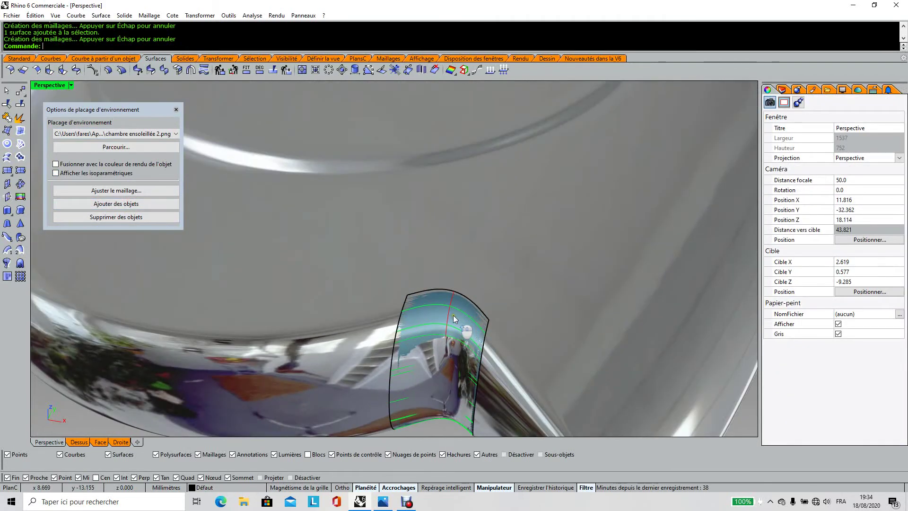
pyautogui.click(178, 112)
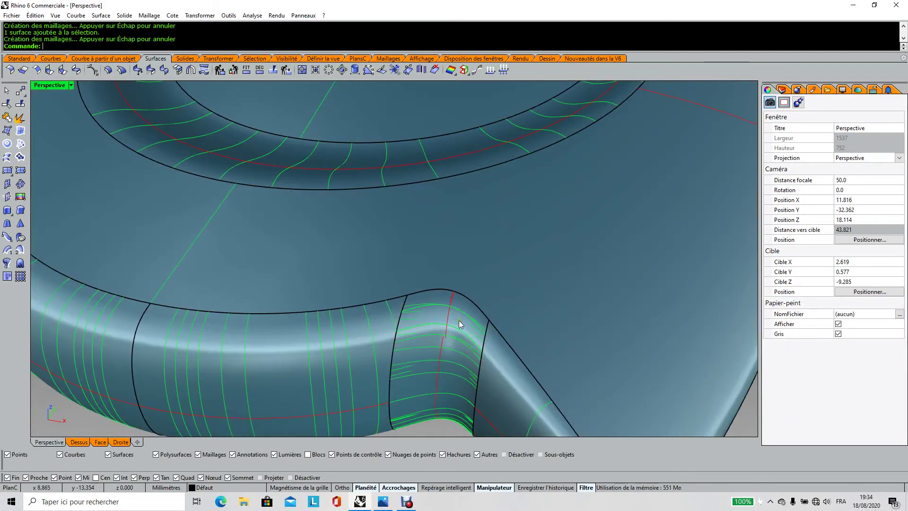
# - Delete the small transition surface, then undo and redo the deletion, hide and join
pyautogui.click(458, 320)
pyautogui.press('Delete')
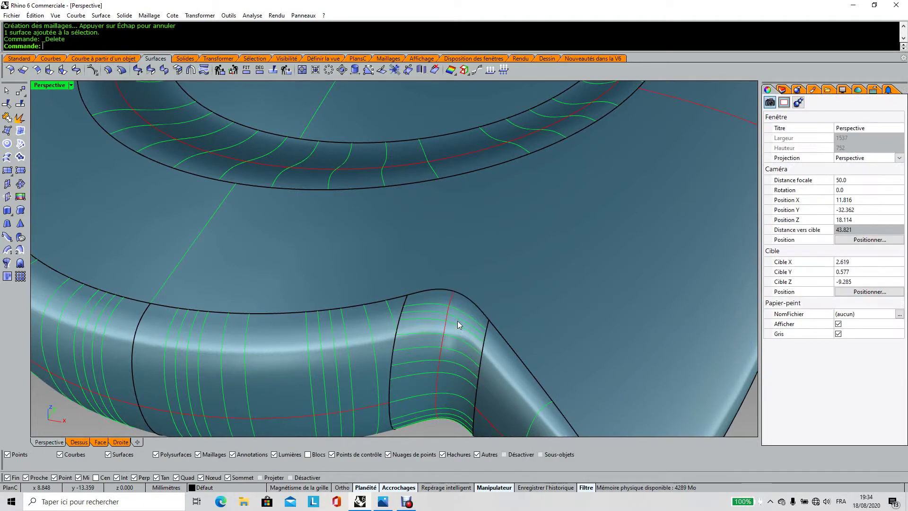
pyautogui.click(449, 316)
pyautogui.click(19, 58)
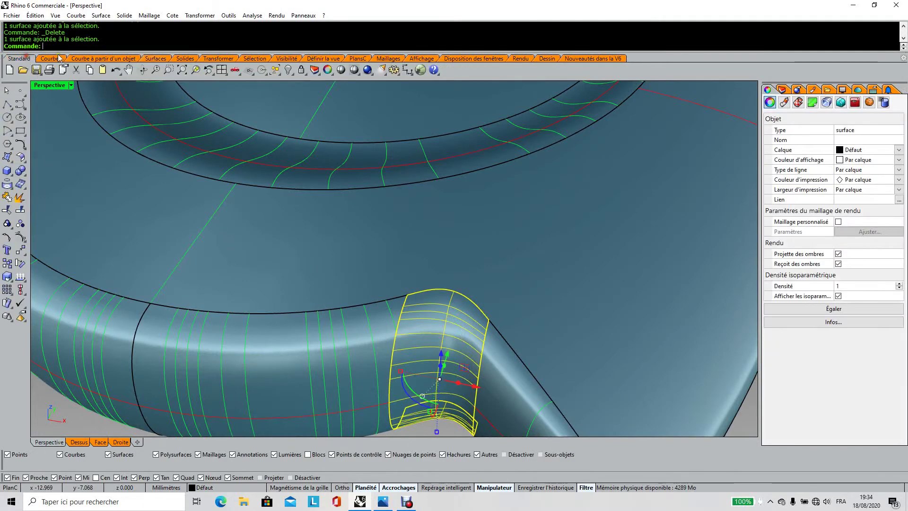
pyautogui.click(112, 71)
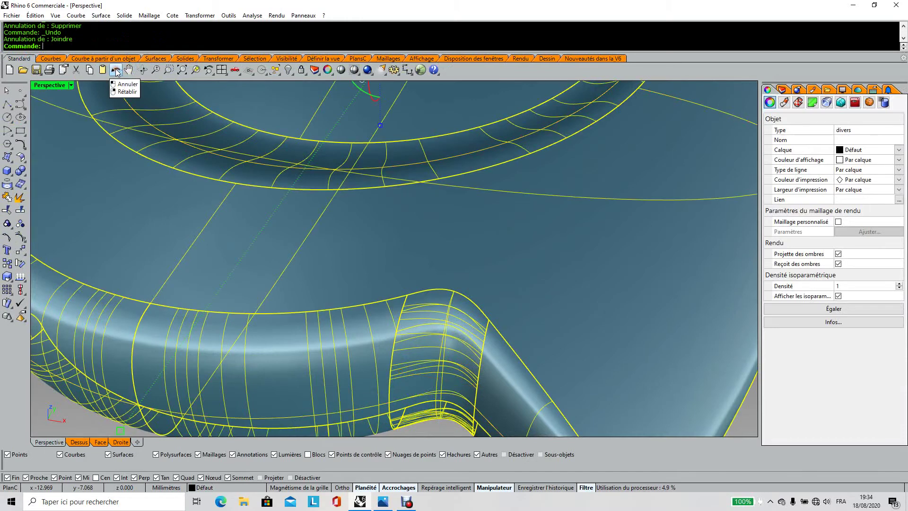
pyautogui.click(115, 70)
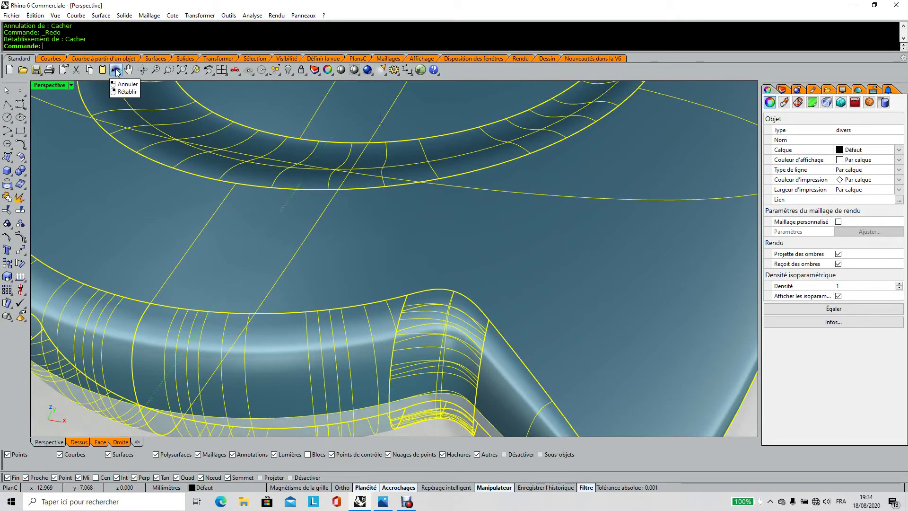
pyautogui.rightClick(115, 70)
pyautogui.rightClick(116, 70)
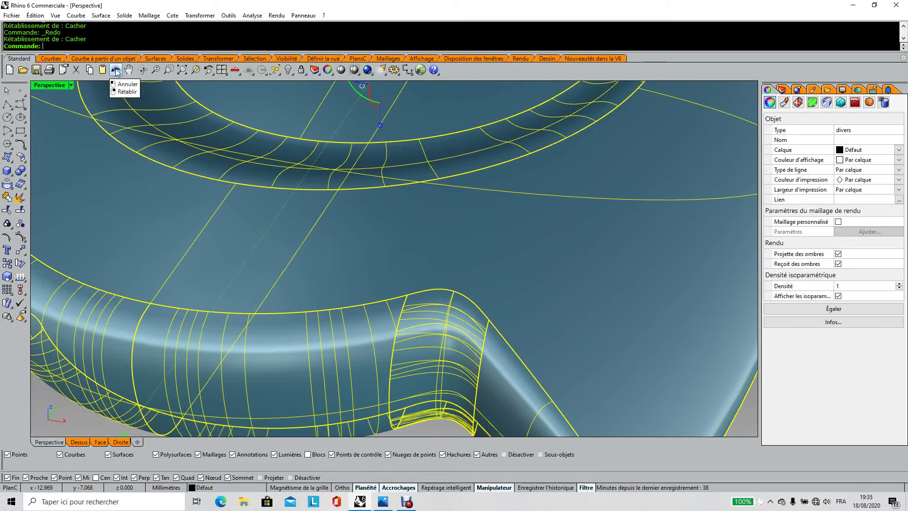
pyautogui.rightClick(116, 70)
# - Hide the patch at the handle joint with Ctrl+H, then undo to restore it
pyautogui.scroll(-5, 371, 246)
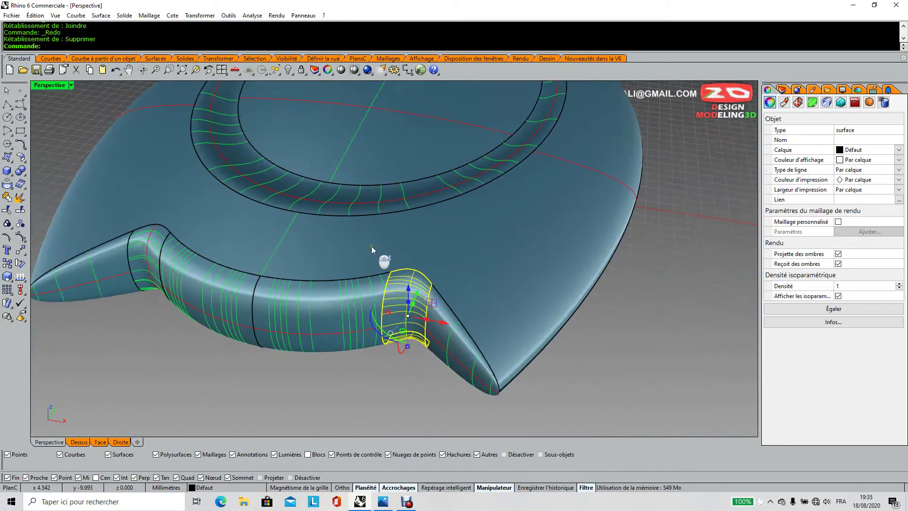
pyautogui.press('Escape')
pyautogui.scroll(5, 406, 290)
pyautogui.scroll(-1, 406, 291)
pyautogui.click(369, 266)
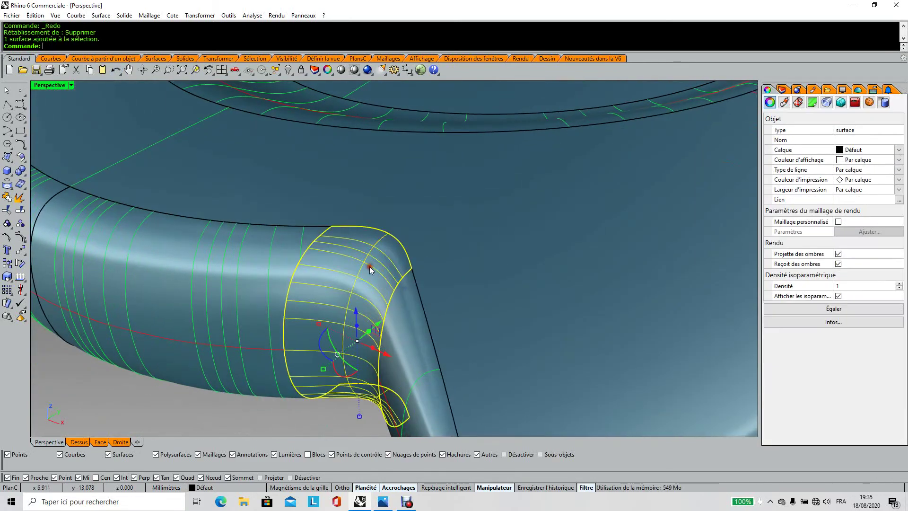
pyautogui.middleClick(379, 265)
pyautogui.hotkey('ctrl', 'h')
pyautogui.scroll(-2, 419, 270)
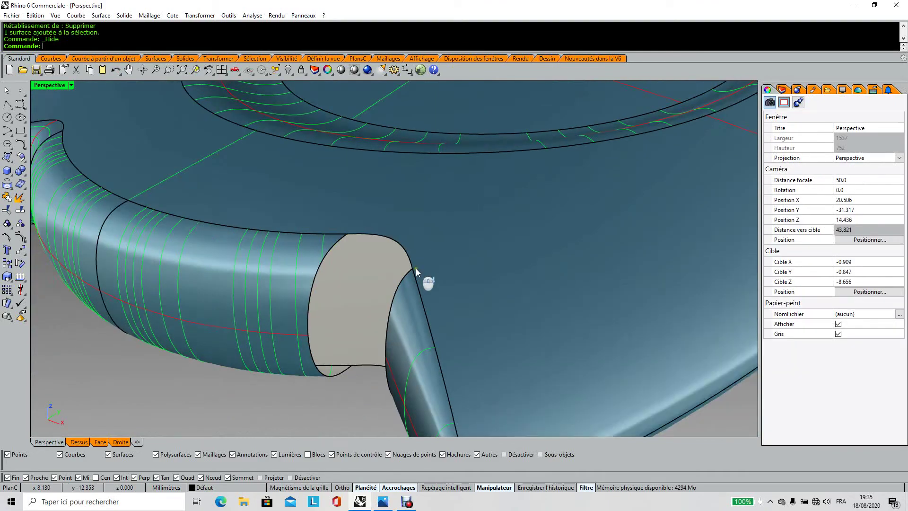
pyautogui.scroll(-2, 421, 269)
pyautogui.click(114, 71)
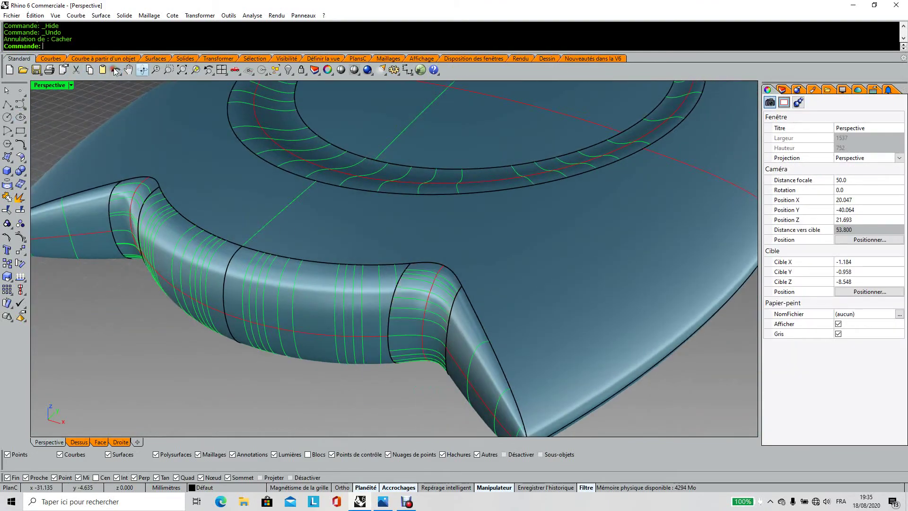
# - Join the body surface with the restored patch at the handle
pyautogui.click(411, 369)
pyautogui.click(213, 352)
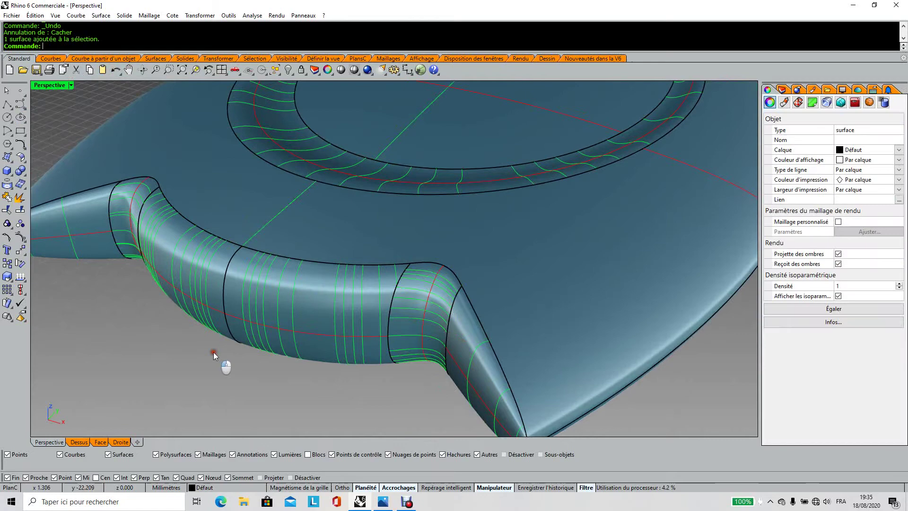
pyautogui.click(7, 196)
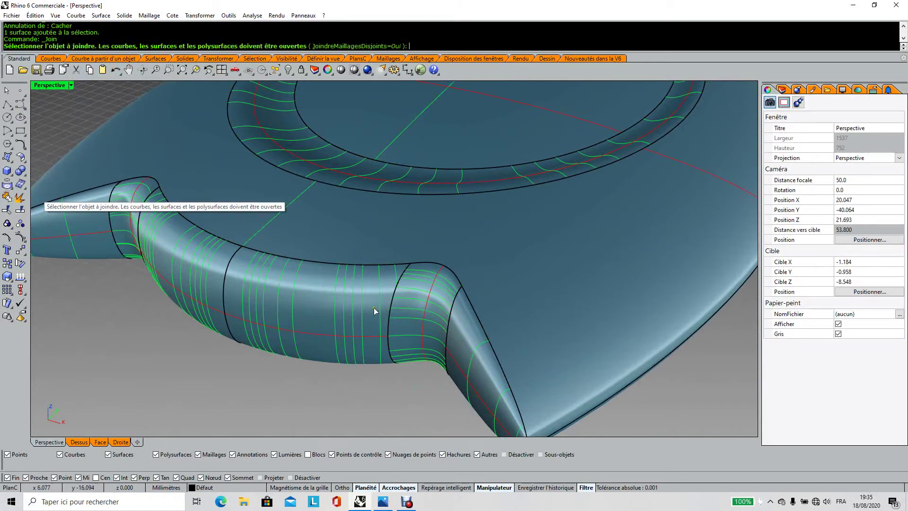
pyautogui.click(374, 307)
pyautogui.click(409, 306)
pyautogui.press('Return')
pyautogui.moveTo(407, 305); pyautogui.dragTo(486, 323, button='right')
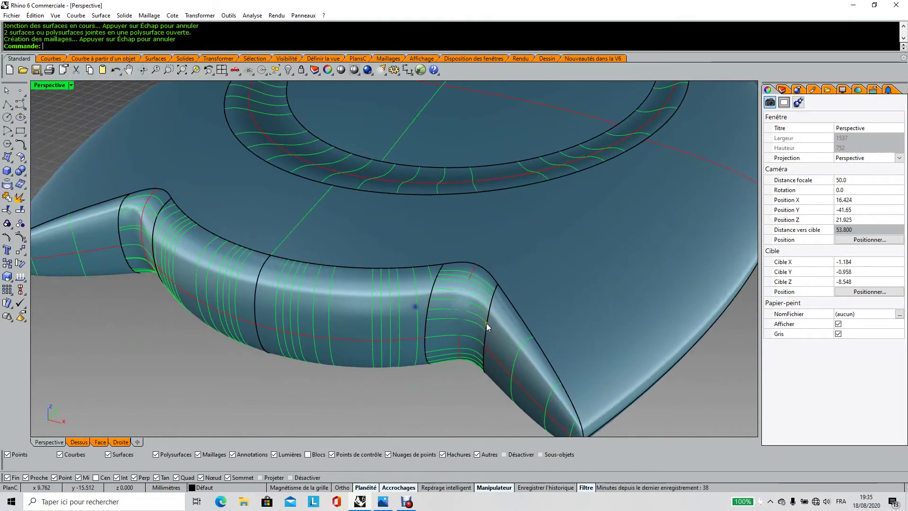
pyautogui.click(486, 323)
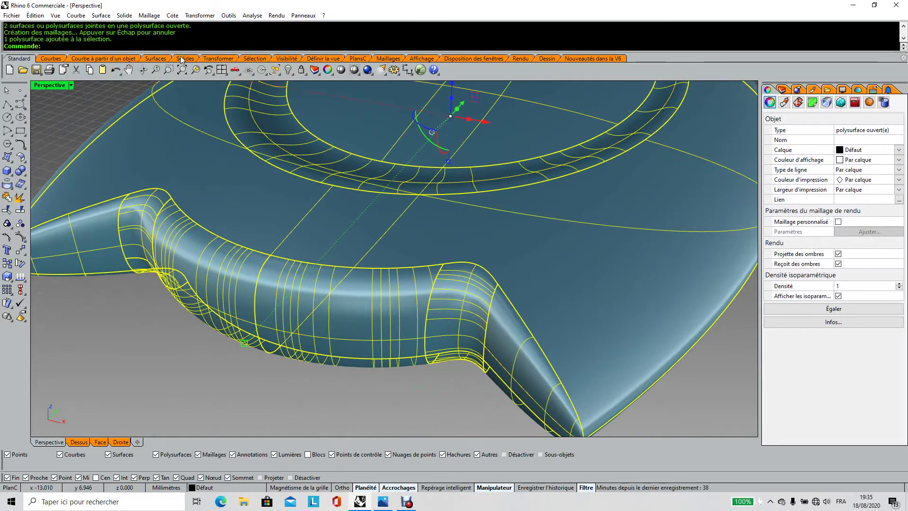
# - Run a zebra stripe analysis on the joined polysurface
pyautogui.click(156, 58)
pyautogui.click(451, 70)
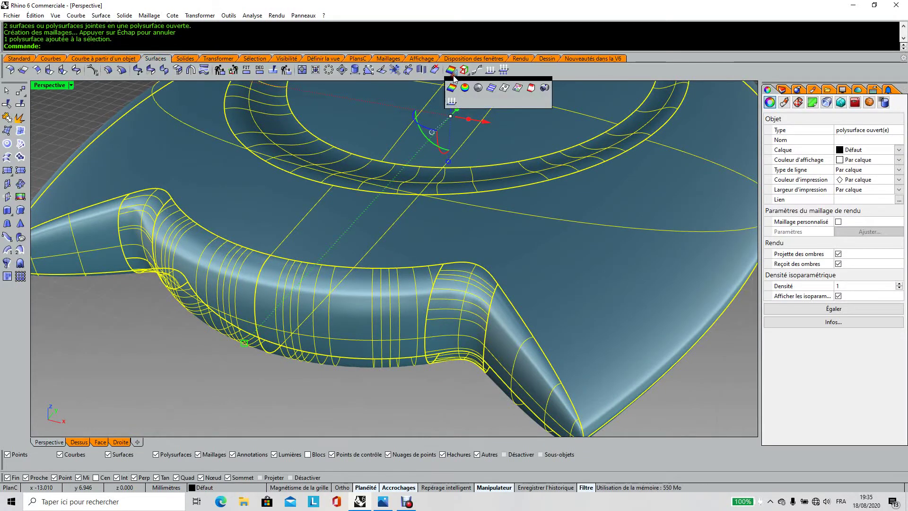
pyautogui.click(487, 88)
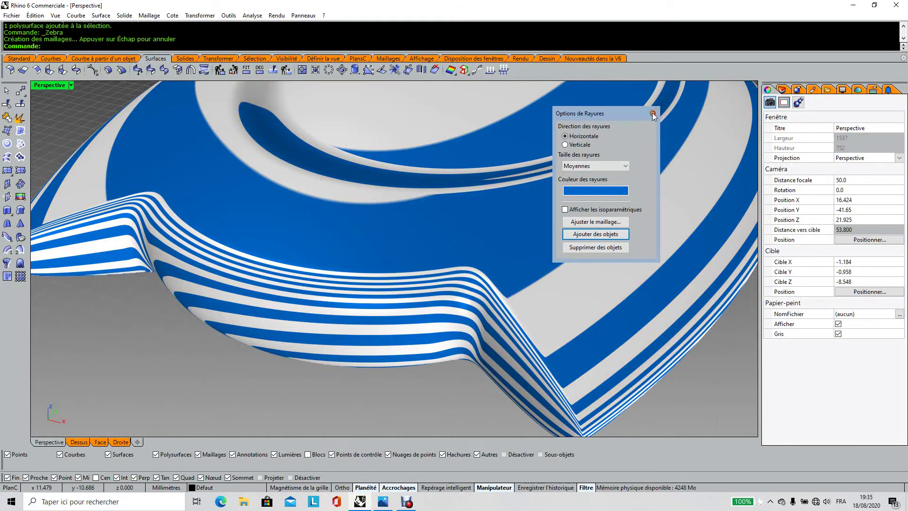
pyautogui.click(653, 114)
pyautogui.moveTo(336, 253); pyautogui.dragTo(354, 253, button='right')
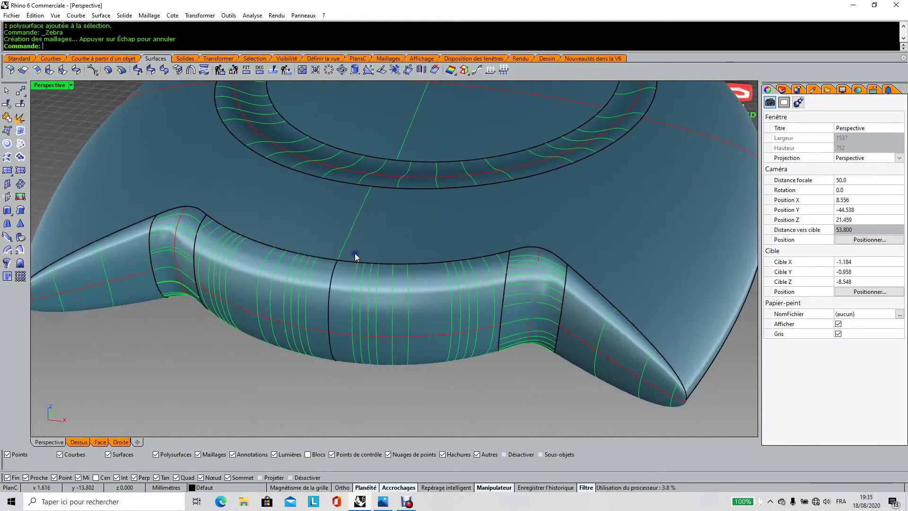
# - Explode the polysurface into 12 surfaces and delete the transition surface
pyautogui.click(529, 300)
pyautogui.click(21, 118)
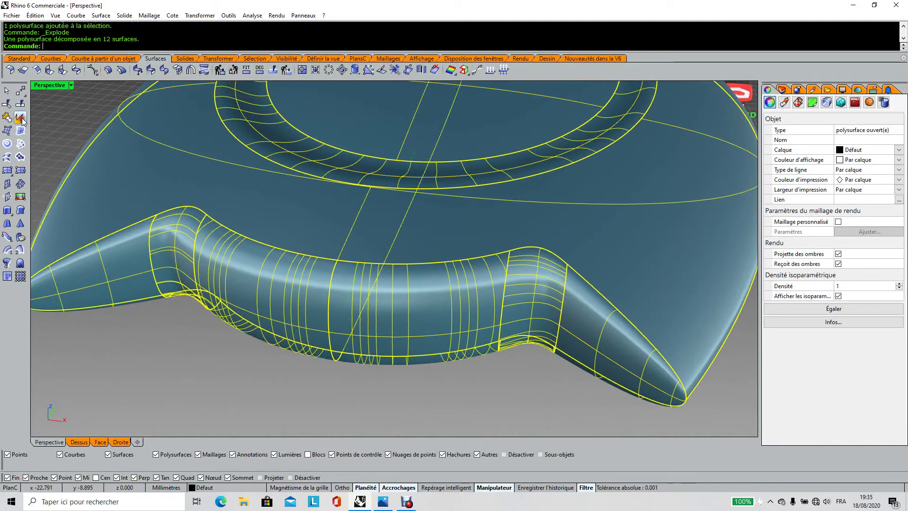
pyautogui.click(534, 318)
pyautogui.press('Delete')
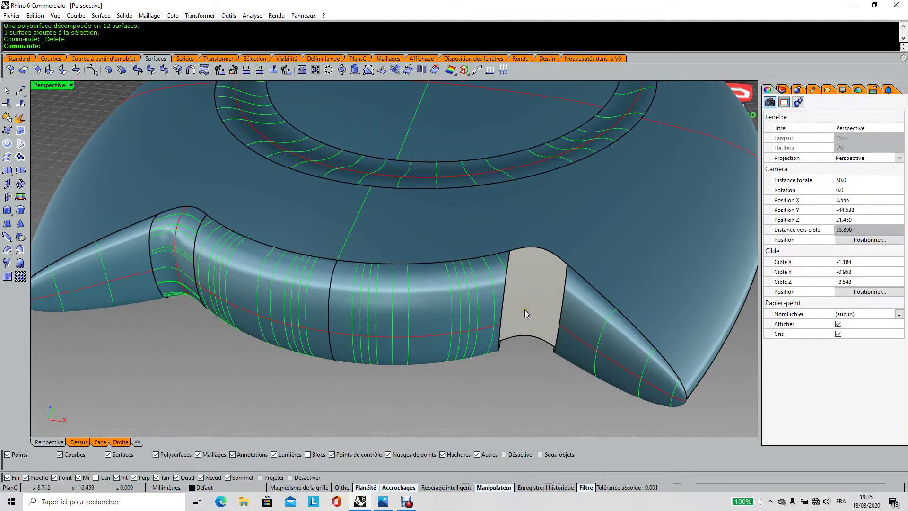
pyautogui.middleClick(523, 309)
pyautogui.click(507, 275)
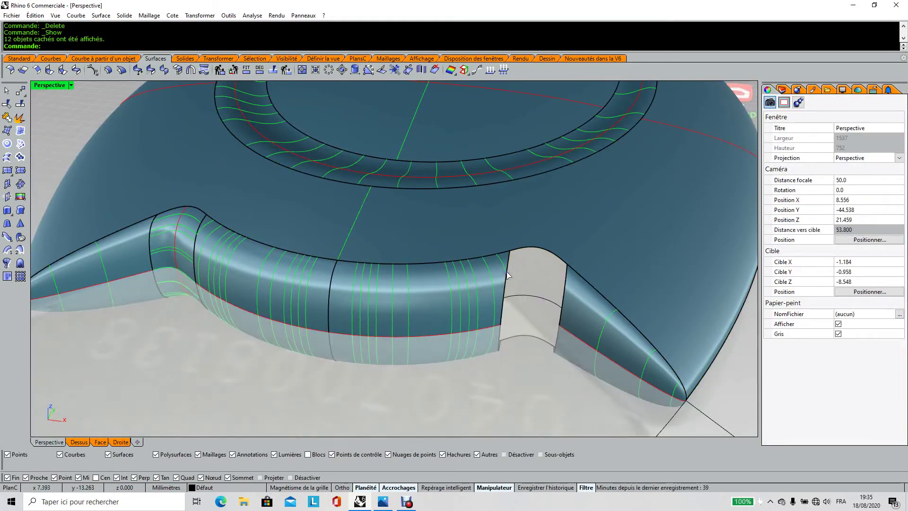
pyautogui.click(19, 58)
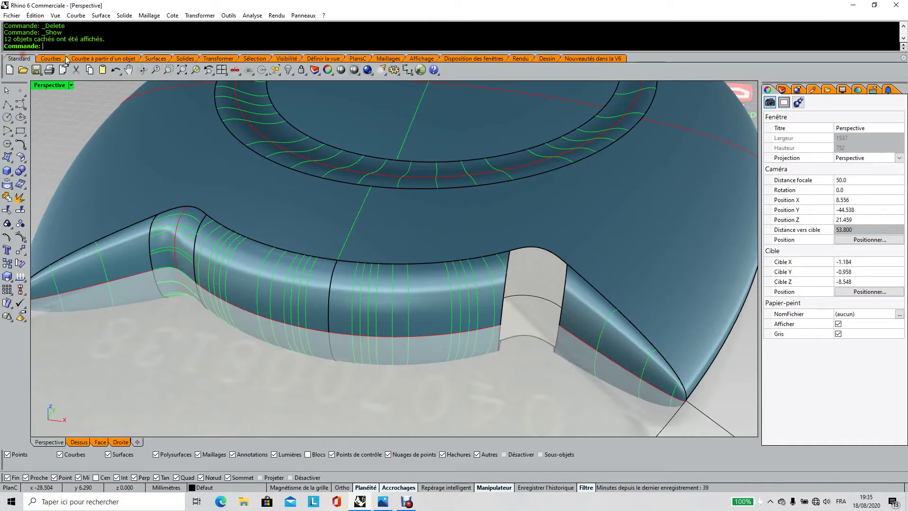
pyautogui.click(116, 70)
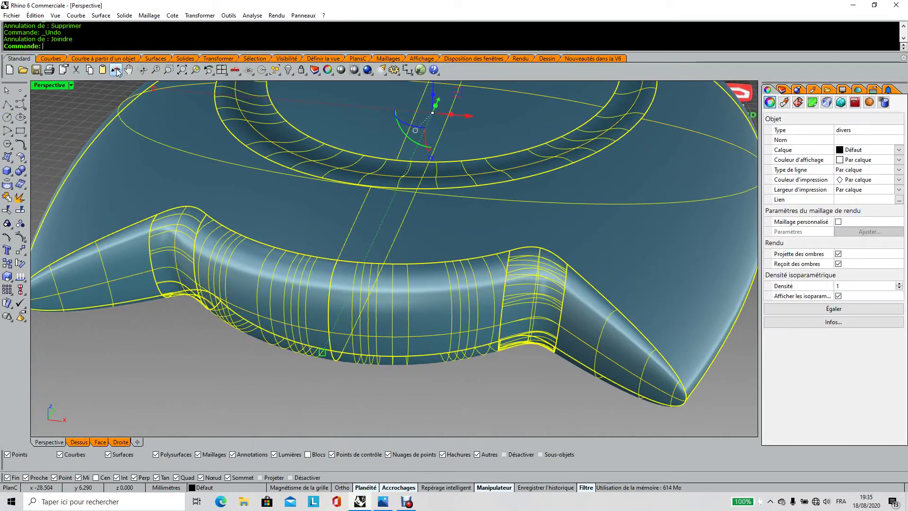
# - Move the overlapping joint surfaces, keeping the second shifted about 5 mm right
pyautogui.click(542, 276)
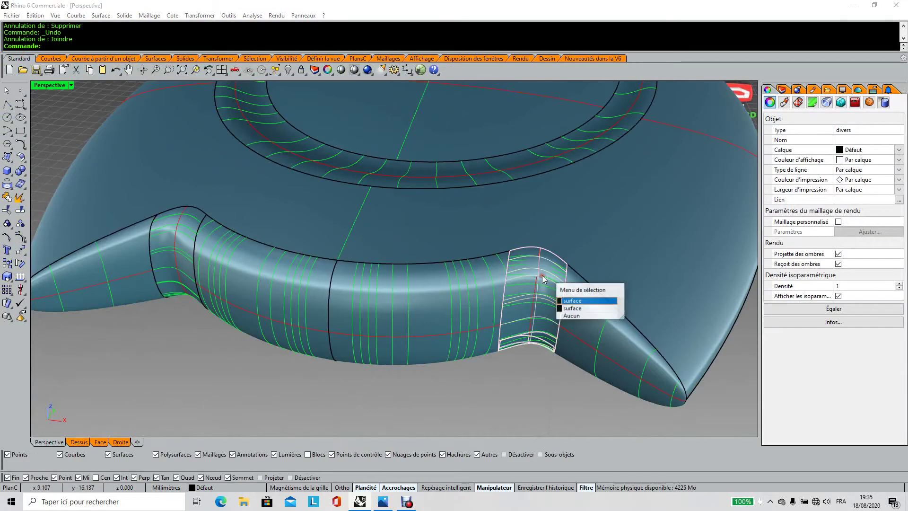
pyautogui.click(582, 300)
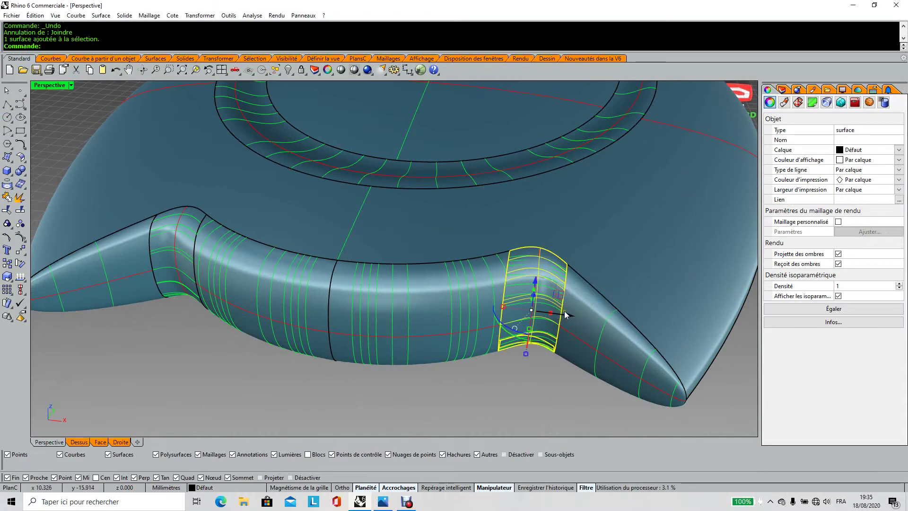
pyautogui.moveTo(566, 313); pyautogui.dragTo(636, 324)
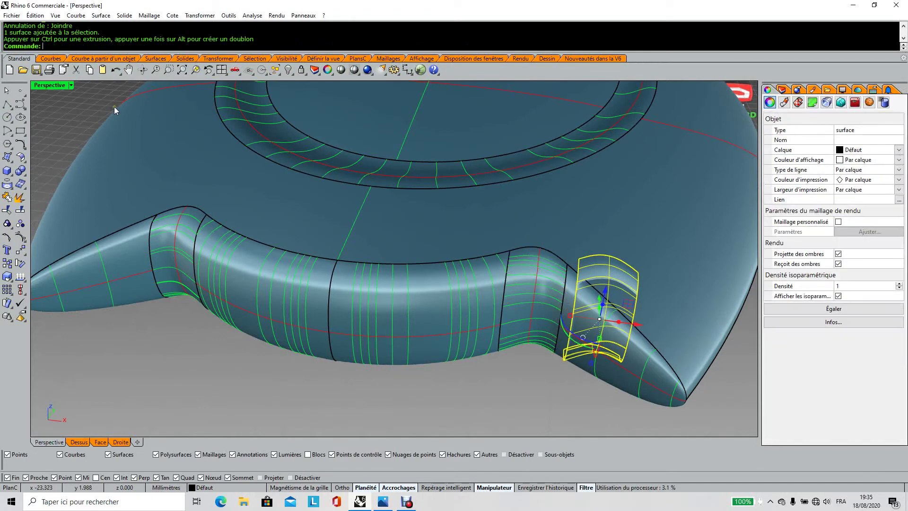
pyautogui.click(115, 70)
pyautogui.click(531, 380)
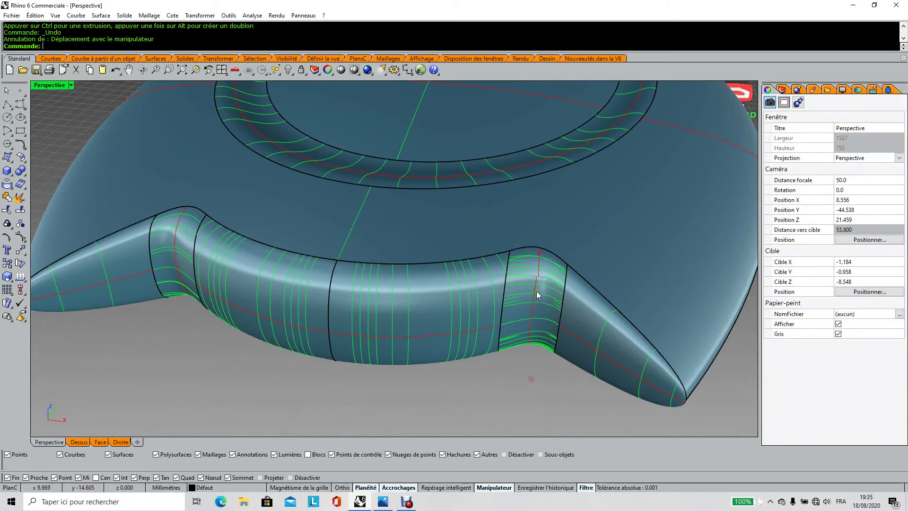
pyautogui.click(537, 289)
pyautogui.click(574, 322)
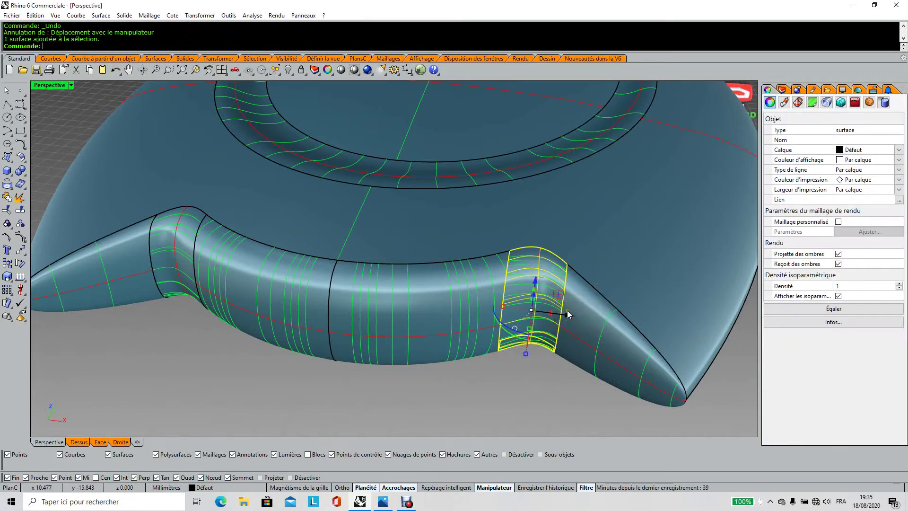
pyautogui.moveTo(566, 312)
pyautogui.mouseDown()
pyautogui.moveTo(679, 340)
pyautogui.moveTo(545, 334)
pyautogui.mouseUp()
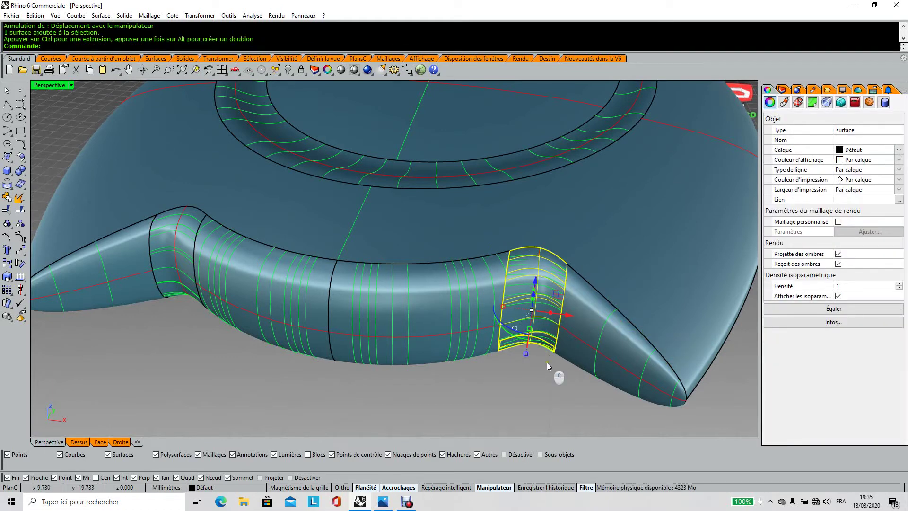
# - Hide the moved surface, delete the leftover patch, and show all hidden objects
pyautogui.middleClick(546, 362)
pyautogui.click(535, 338)
pyautogui.click(537, 287)
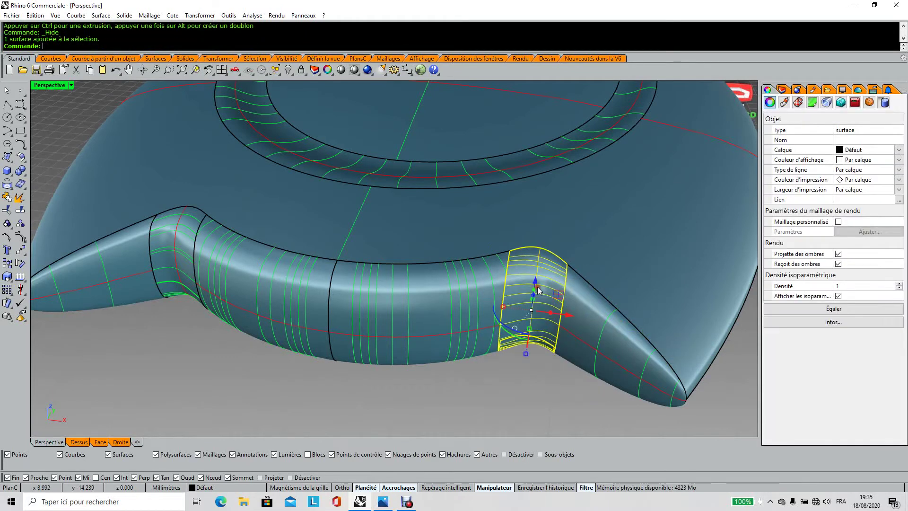
pyautogui.press('Delete')
pyautogui.middleClick(535, 336)
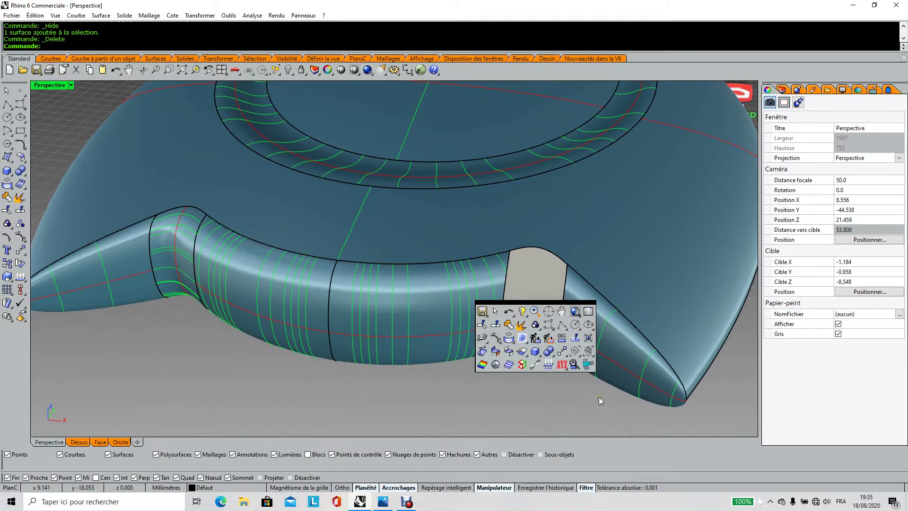
pyautogui.click(523, 311)
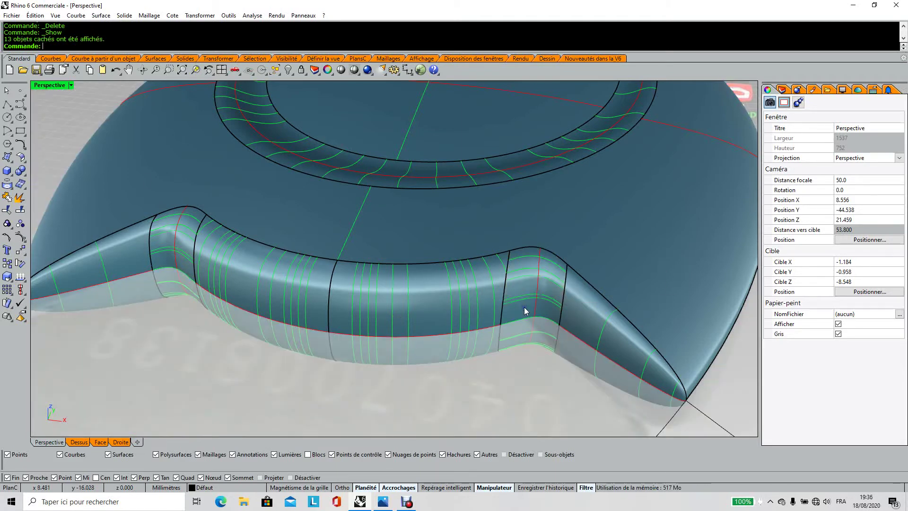
# - Hide the lower surface and zoom out to view the whole model
pyautogui.click(334, 366)
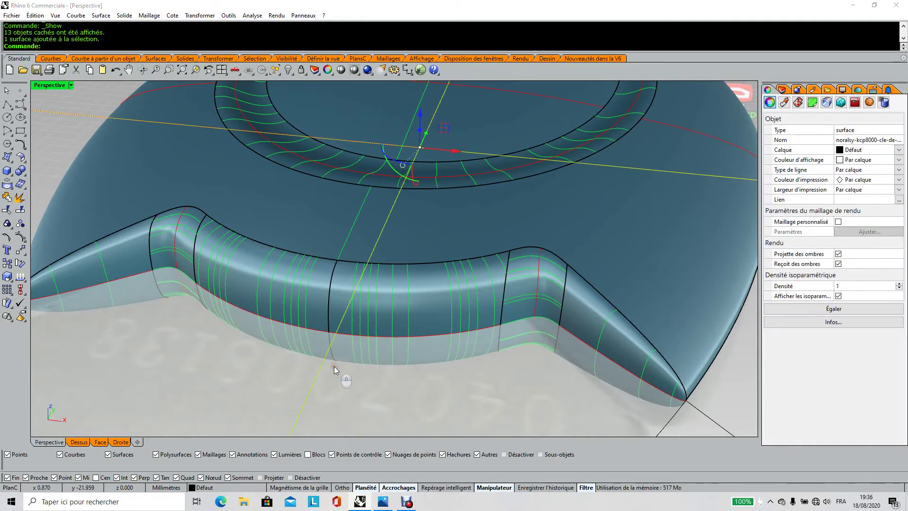
pyautogui.middleClick(334, 366)
pyautogui.click(329, 353)
pyautogui.scroll(-5, 376, 240)
pyautogui.moveTo(443, 273)
pyautogui.mouseDown(button='right')
pyautogui.moveTo(379, 269)
pyautogui.moveTo(454, 304)
pyautogui.moveTo(463, 236)
pyautogui.mouseUp(button='right')
# - Select all 11 curves with SelCrv and hide them
pyautogui.middleClick(470, 235)
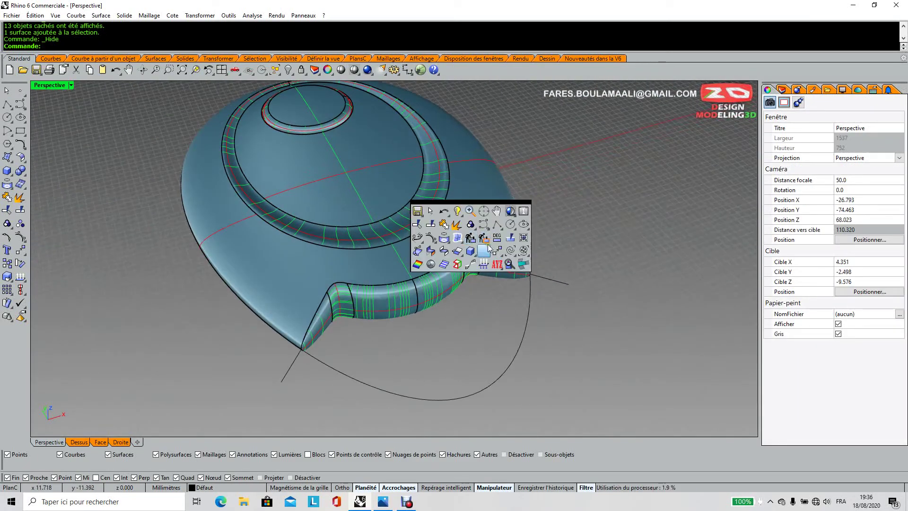
pyautogui.click(507, 248)
pyautogui.middleClick(508, 249)
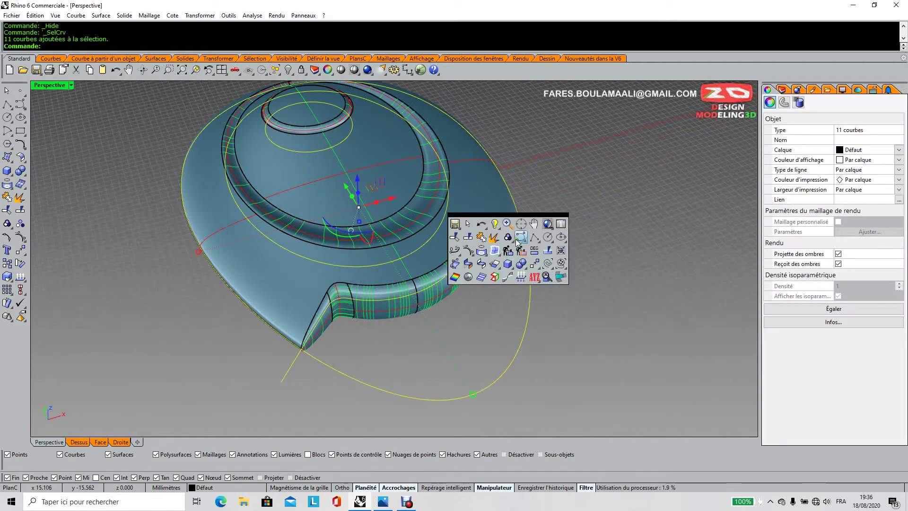
pyautogui.click(499, 222)
# - Join all eleven shell surfaces into two open polysurfaces
pyautogui.scroll(-3, 489, 261)
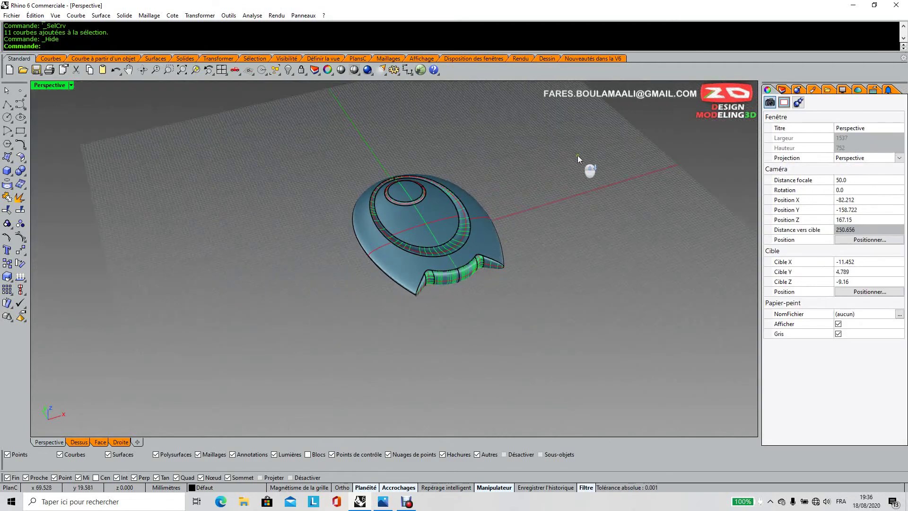
pyautogui.moveTo(577, 155); pyautogui.dragTo(257, 374)
pyautogui.click(7, 198)
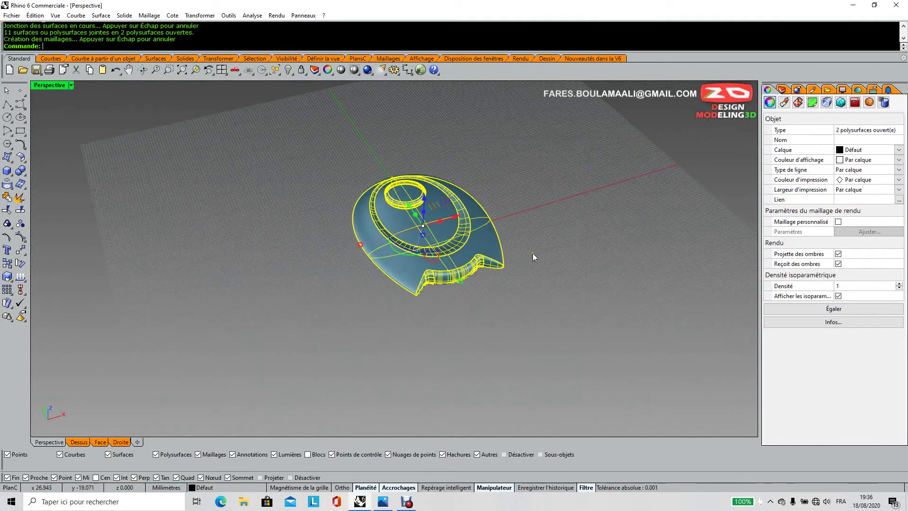
pyautogui.scroll(4, 524, 251)
pyautogui.click(518, 249)
# - Orbit to inspect the joined body, then maximize the Dessus (top) viewport
pyautogui.moveTo(509, 247); pyautogui.dragTo(450, 227, button='right')
pyautogui.click(449, 228)
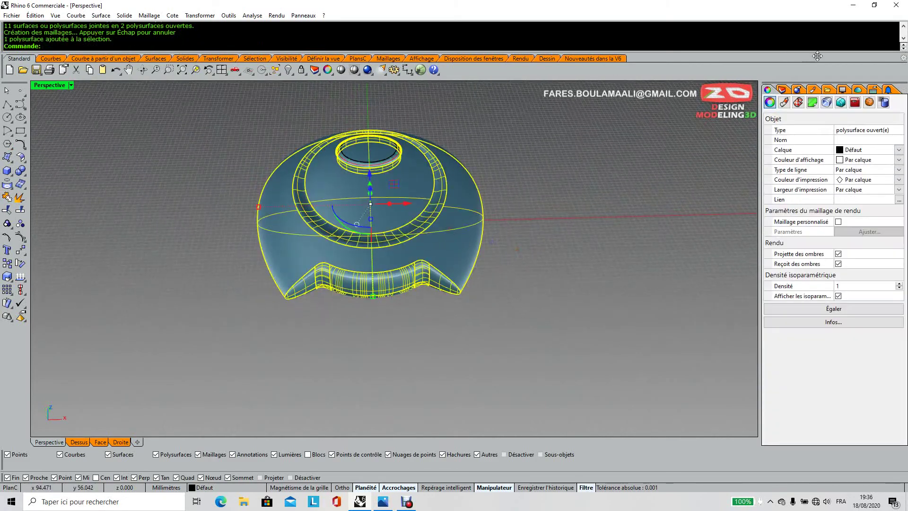
pyautogui.click(673, 177)
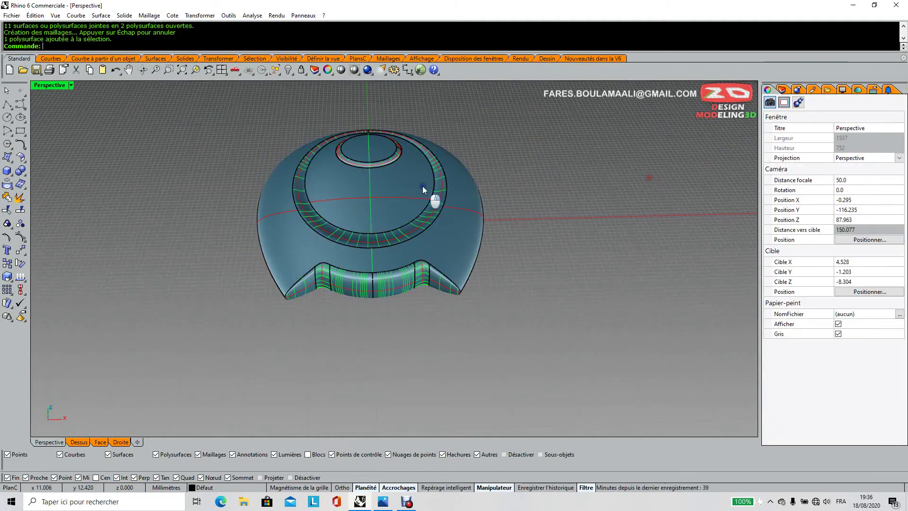
pyautogui.moveTo(421, 186)
pyautogui.mouseDown(button='right')
pyautogui.moveTo(345, 175)
pyautogui.moveTo(330, 432)
pyautogui.moveTo(288, 427)
pyautogui.moveTo(228, 125)
pyautogui.mouseUp(button='right')
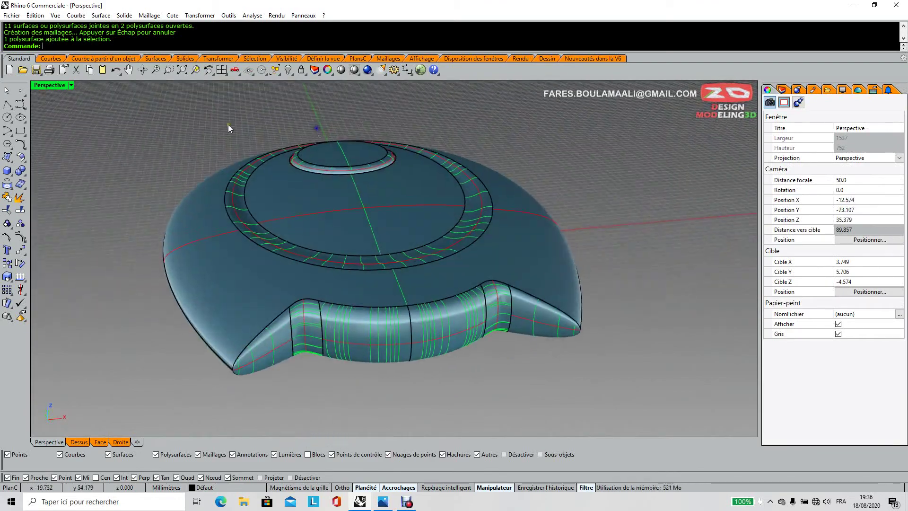
pyautogui.doubleClick(52, 86)
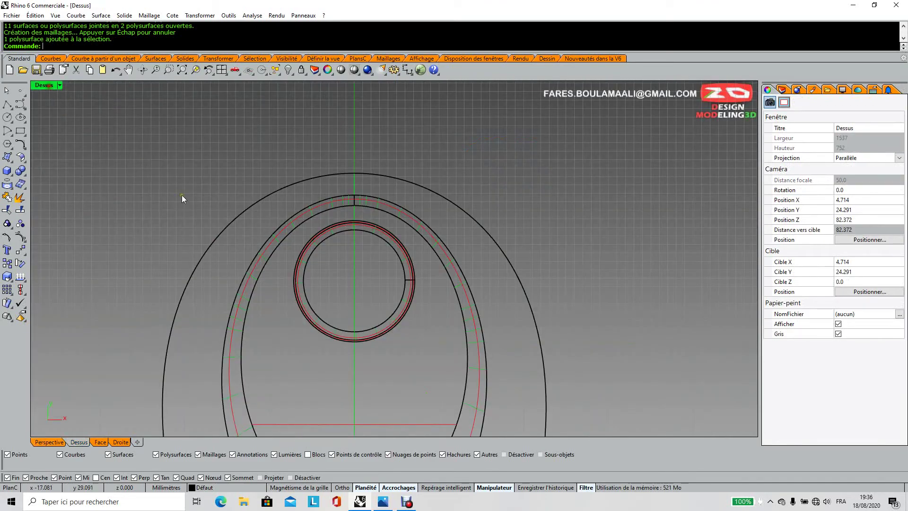
# - Frame the model in the top view and show all hidden objects again
pyautogui.moveTo(181, 194); pyautogui.dragTo(240, 163, button='right')
pyautogui.scroll(2, 240, 163)
pyautogui.moveTo(274, 290); pyautogui.dragTo(539, 154, button='right')
pyautogui.middleClick(539, 154)
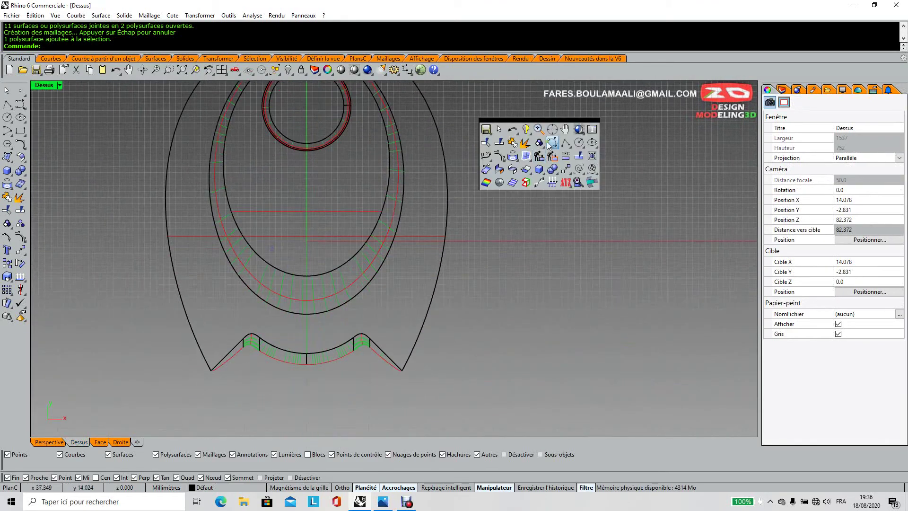
pyautogui.hotkey('ctrl', 'alt', 'h')
pyautogui.scroll(2, 376, 308)
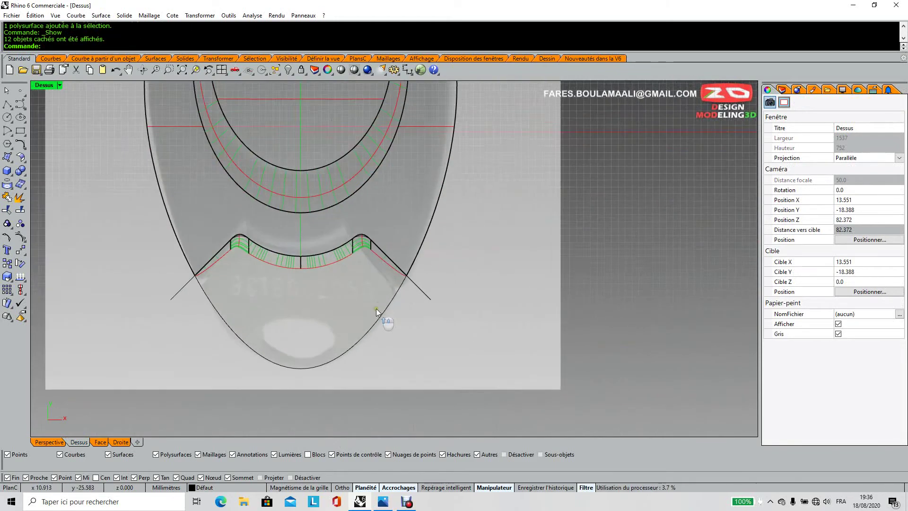
pyautogui.scroll(3, 359, 299)
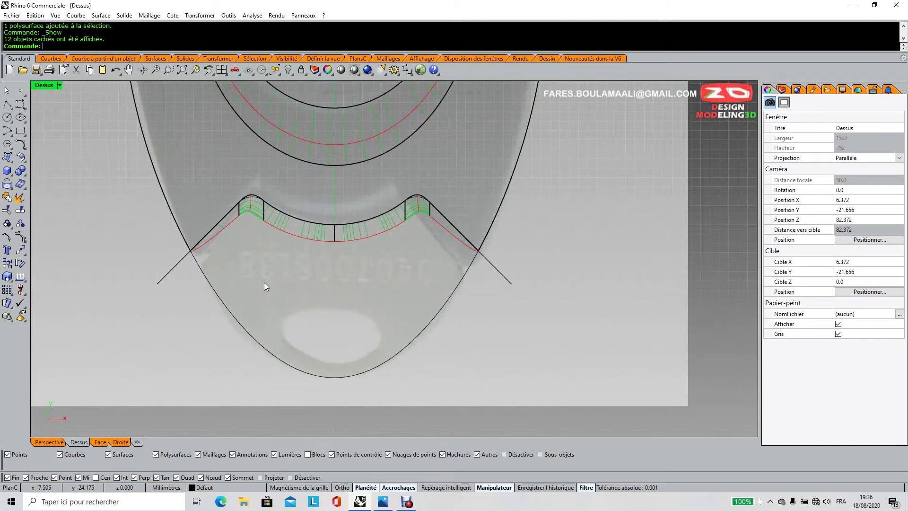
# - Join the left and right outline curves into one closed curve
pyautogui.click(213, 285)
pyautogui.click(266, 312)
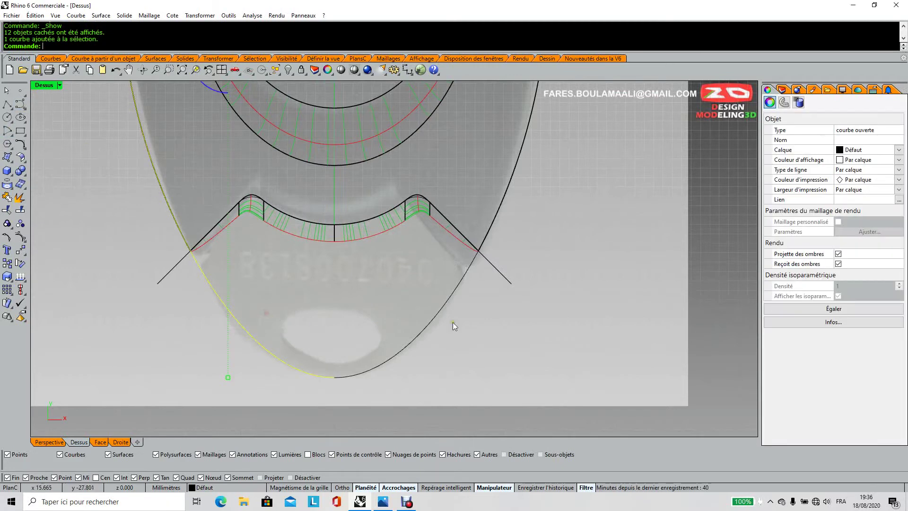
pyautogui.click(372, 367)
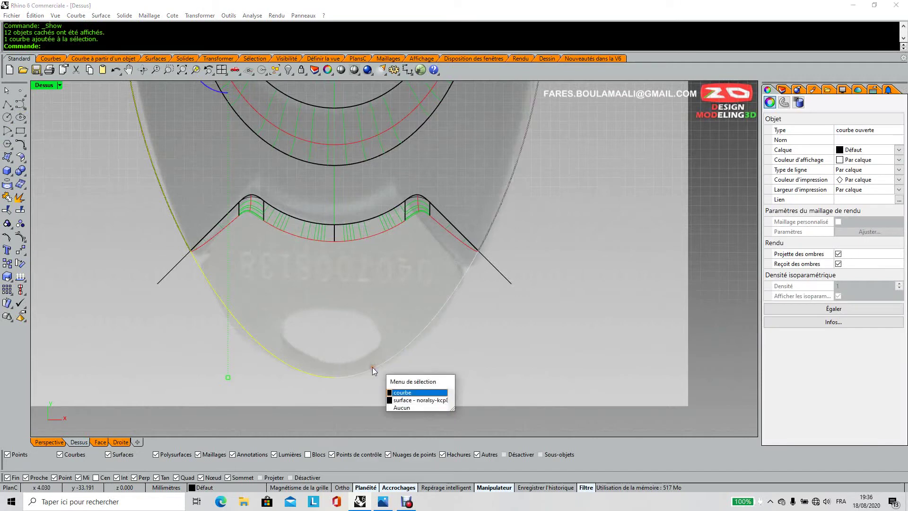
pyautogui.click(406, 392)
pyautogui.click(7, 197)
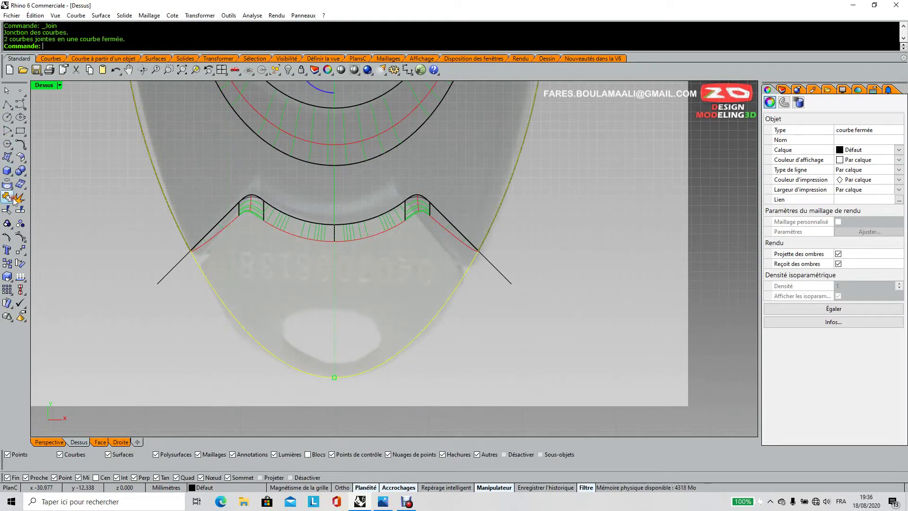
# - Split the closed outline curve at a left and a right point into two parts
pyautogui.click(20, 210)
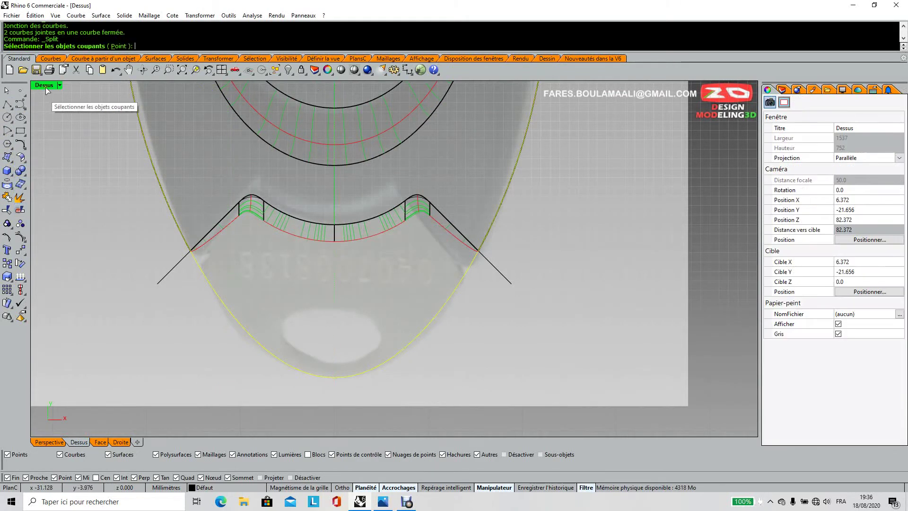
pyautogui.click(119, 46)
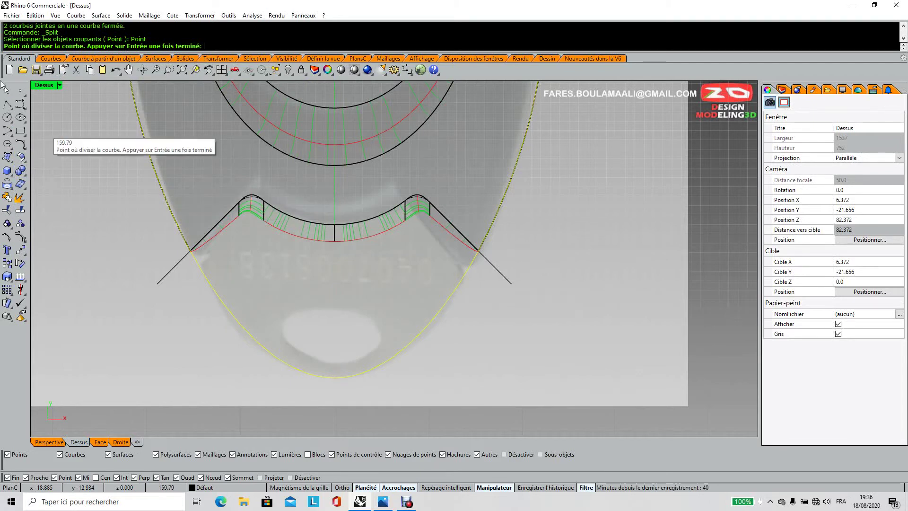
pyautogui.click(7, 93)
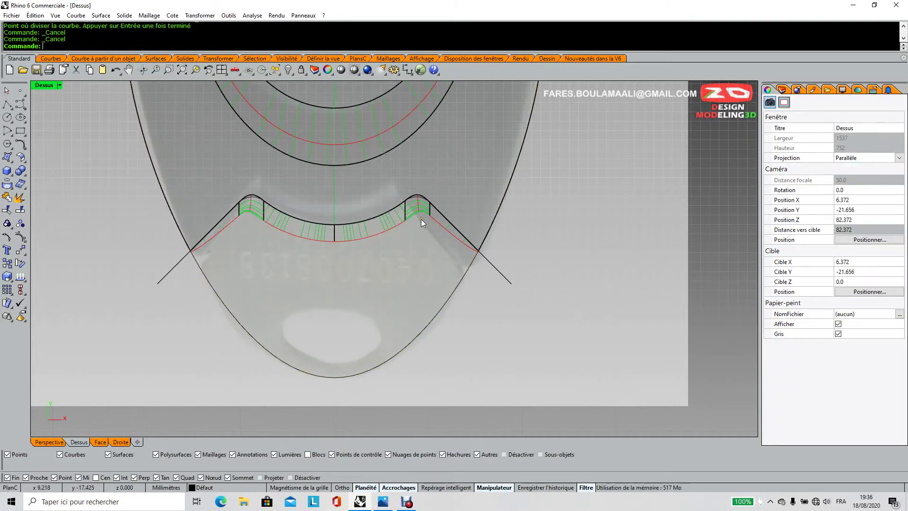
pyautogui.click(20, 209)
pyautogui.click(118, 45)
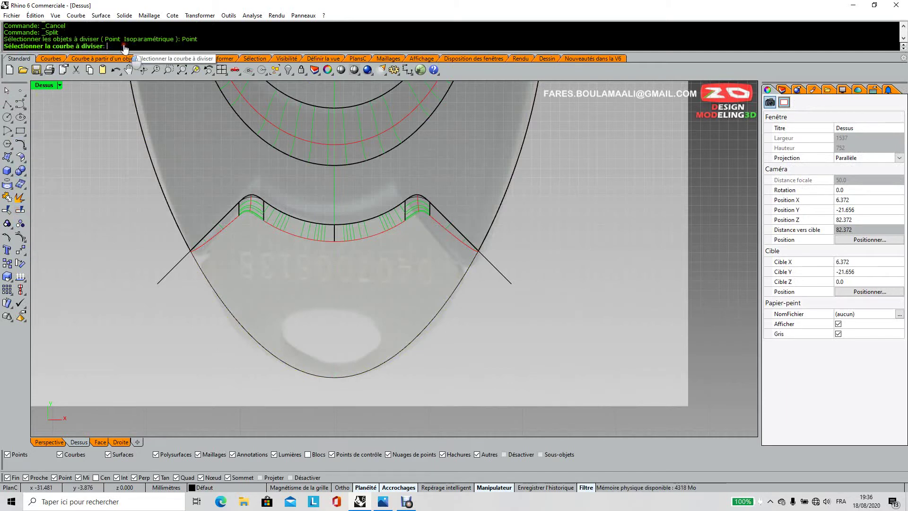
pyautogui.click(225, 304)
pyautogui.click(165, 195)
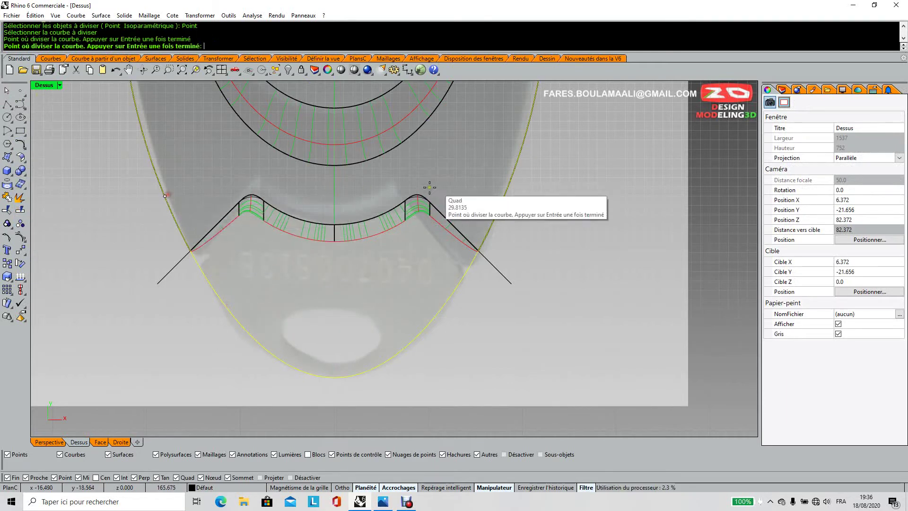
pyautogui.click(504, 196)
pyautogui.press('Return')
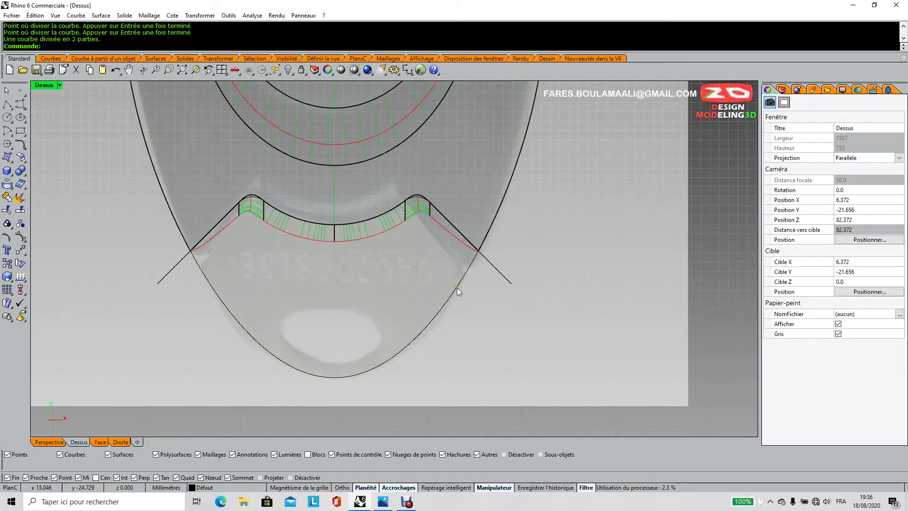
# - Rebuild the lower curve part with 5 points and degree 4
pyautogui.click(456, 287)
pyautogui.click(482, 310)
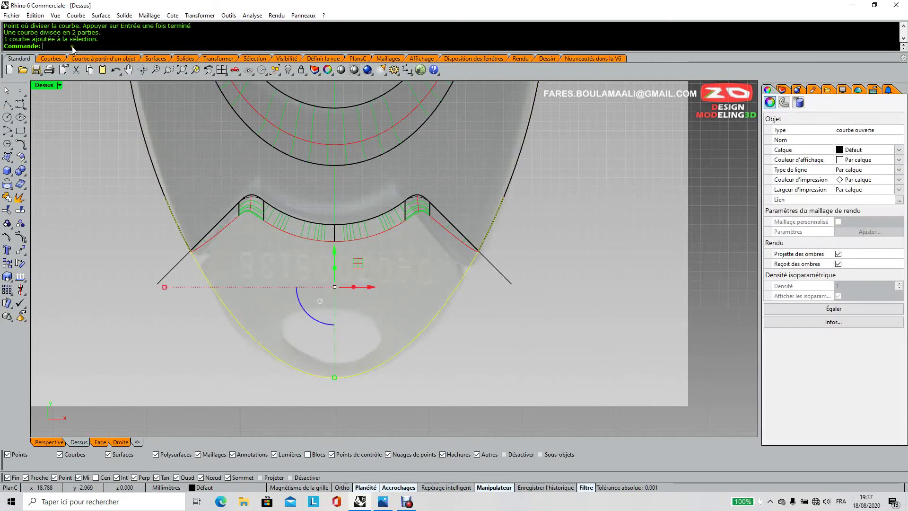
pyautogui.click(51, 58)
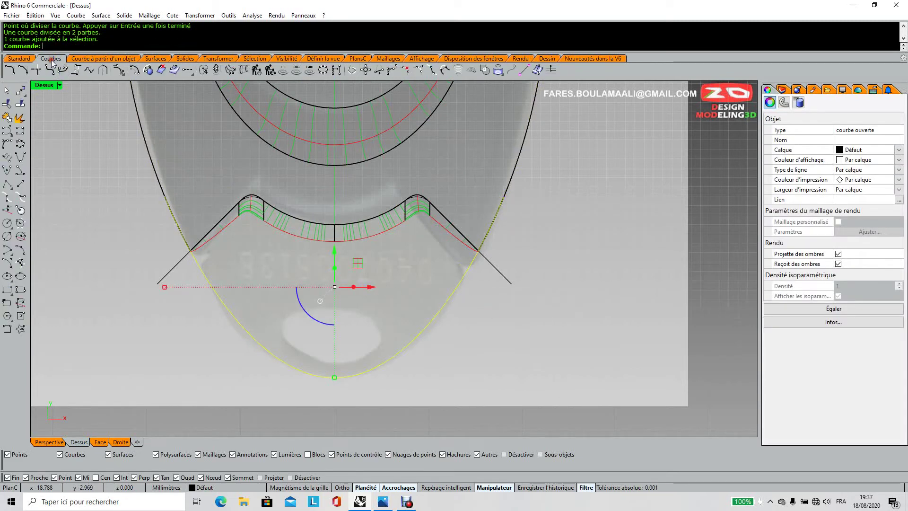
pyautogui.click(257, 70)
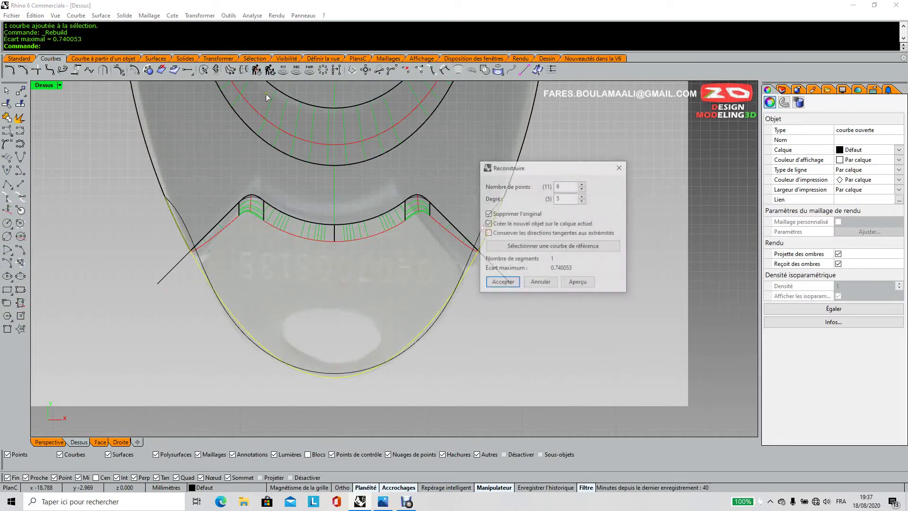
pyautogui.click(584, 188)
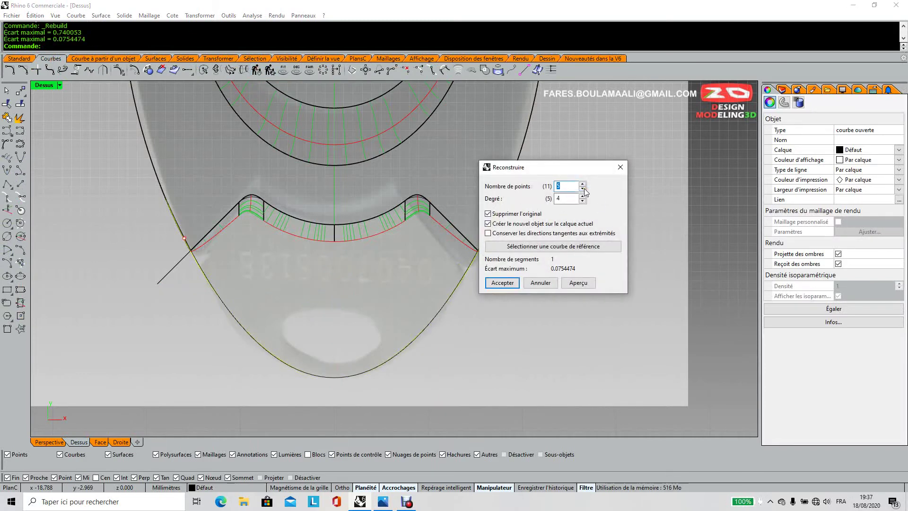
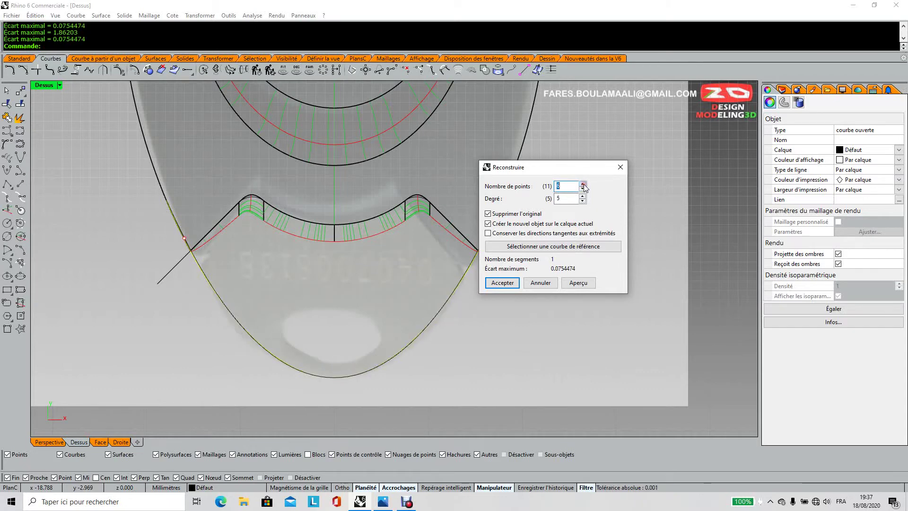
# - Rebuild the fob's rounded bottom curve to 7 points, then delete it
pyautogui.click(583, 184)
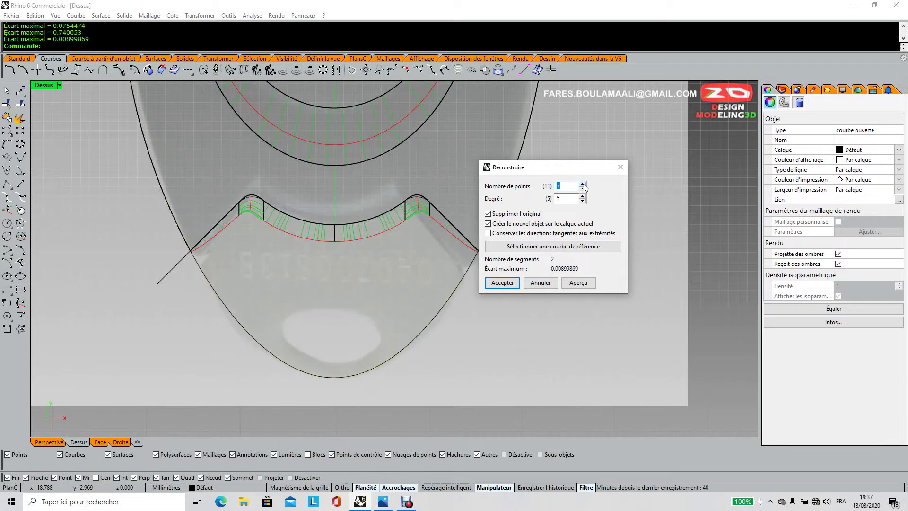
pyautogui.click(500, 282)
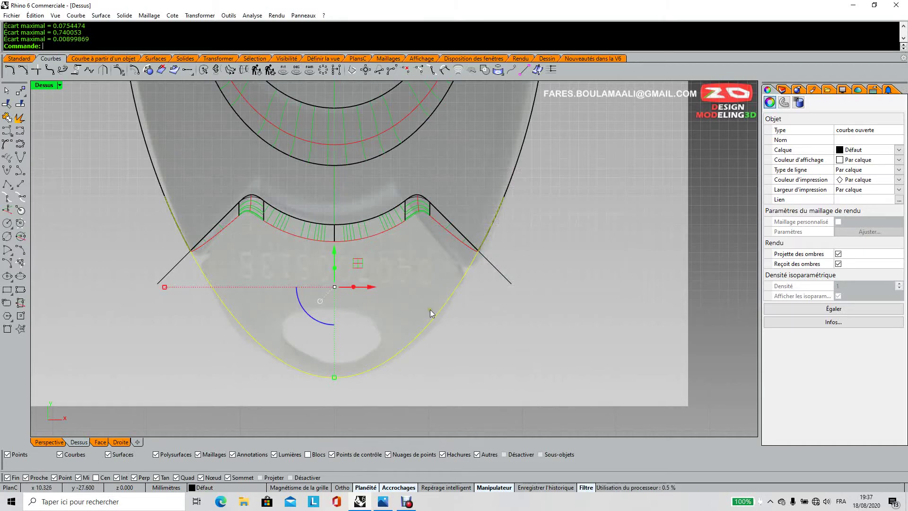
pyautogui.click(429, 322)
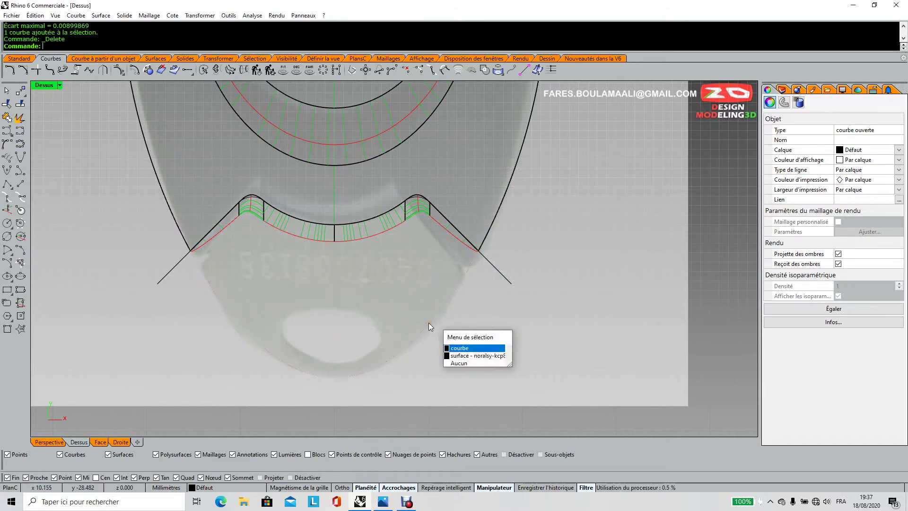
pyautogui.press('Delete')
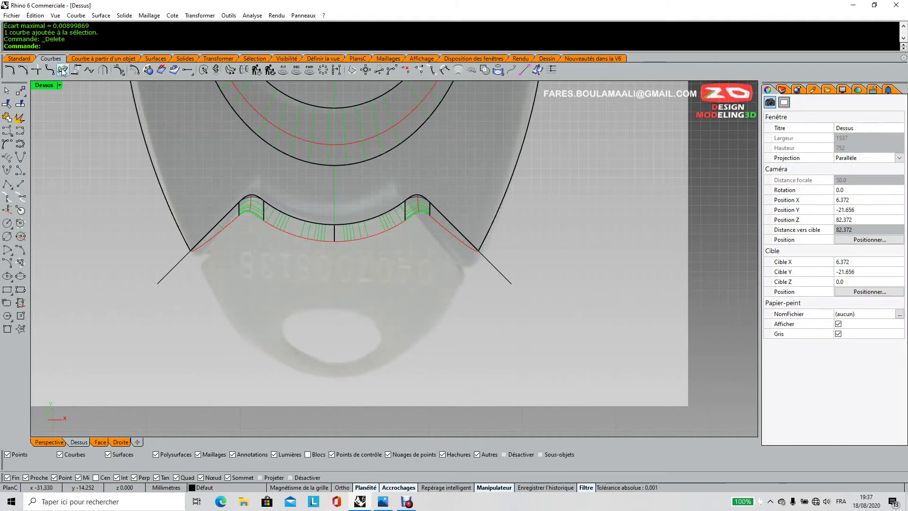
pyautogui.click(63, 71)
# - Blend the left and right side curves with curvature continuity, nudging one control point
pyautogui.click(155, 165)
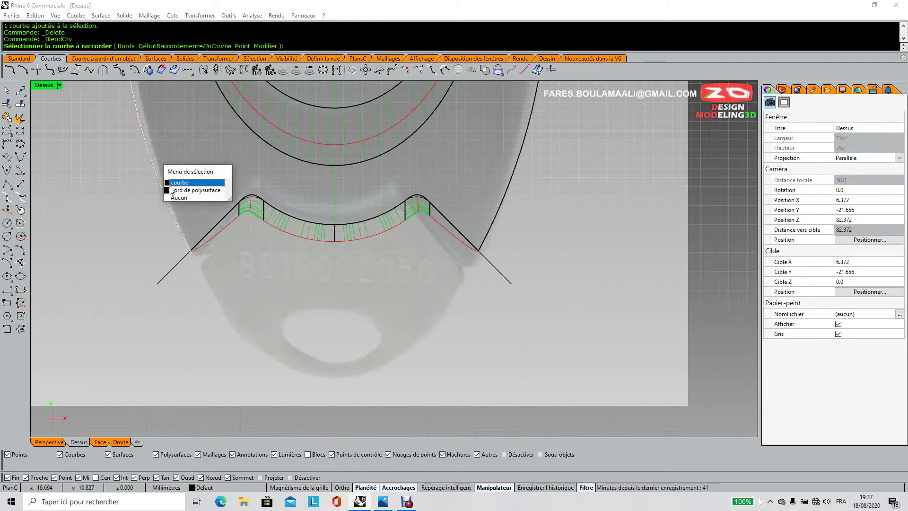
pyautogui.click(171, 185)
pyautogui.click(511, 181)
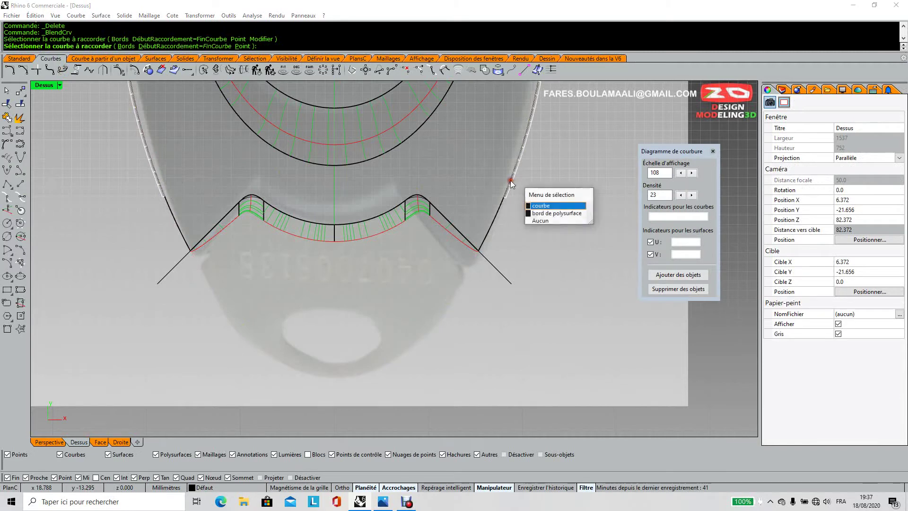
pyautogui.click(544, 206)
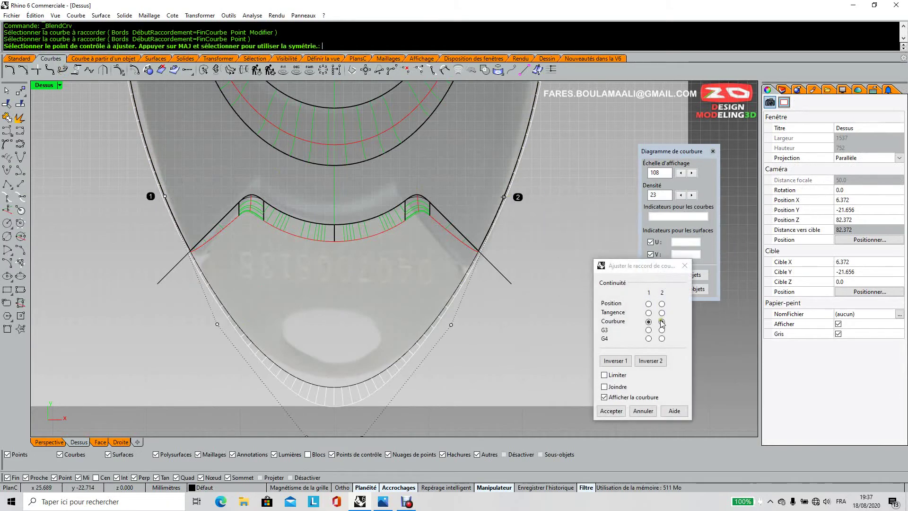
pyautogui.click(662, 322)
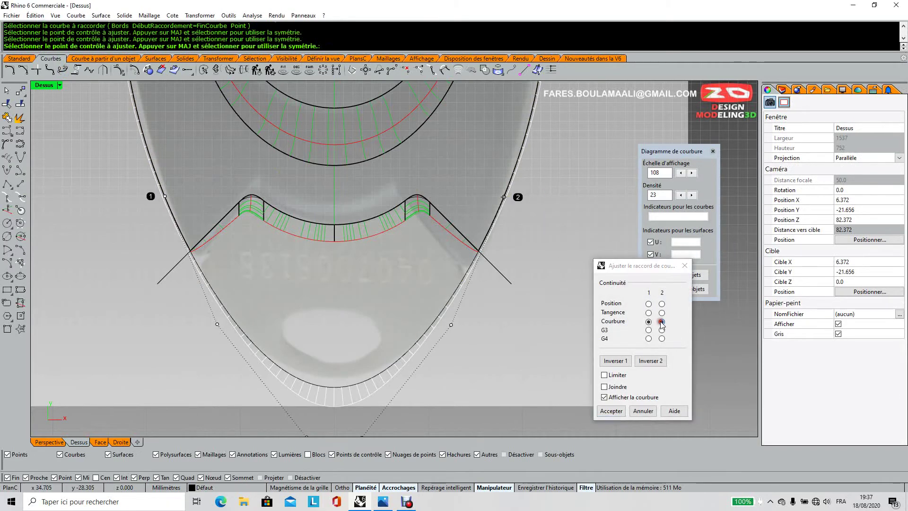
pyautogui.keyDown('shift'); pyautogui.click(451, 324); pyautogui.keyUp('shift')
pyautogui.click(451, 316)
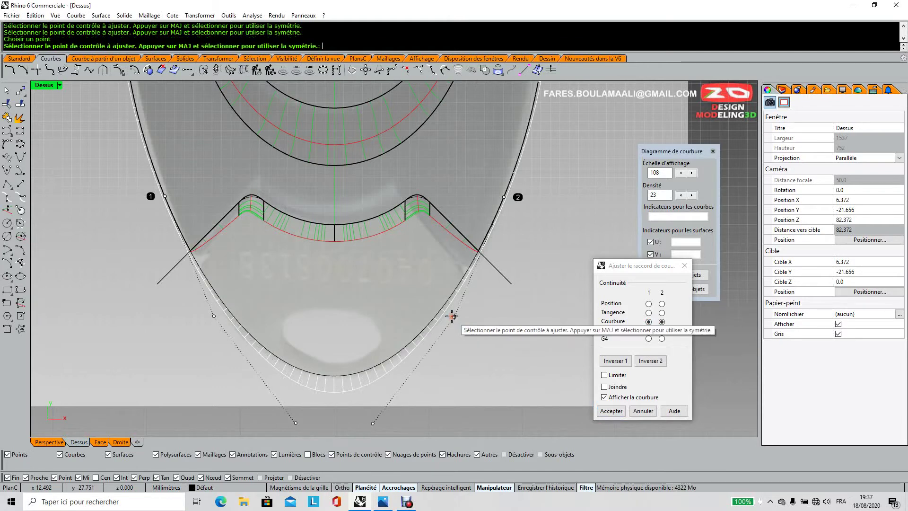
pyautogui.click(611, 410)
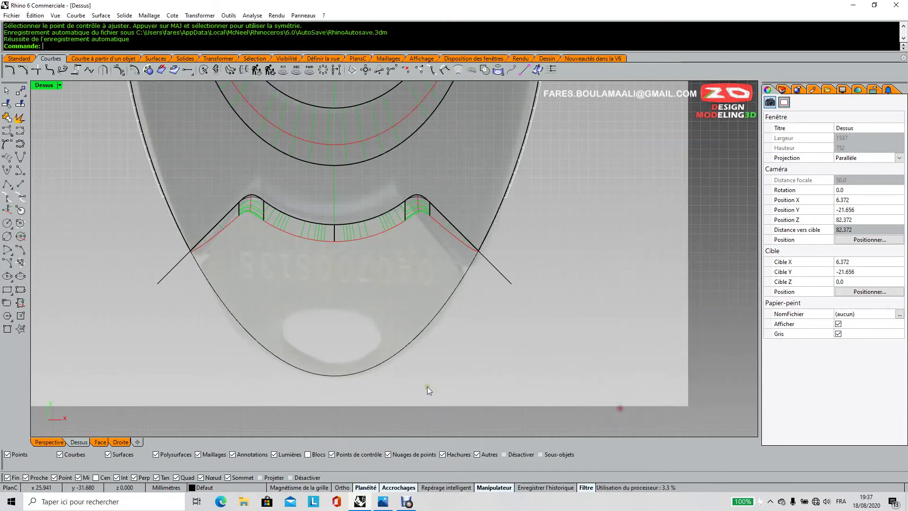
pyautogui.click(337, 374)
pyautogui.click(373, 400)
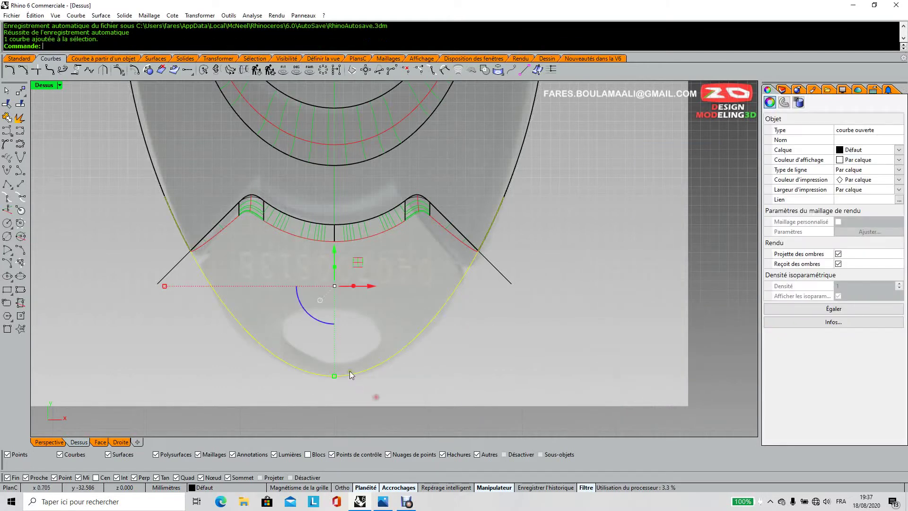
# - Turn on control points for the new bottom blend curve
pyautogui.click(19, 58)
pyautogui.click(20, 238)
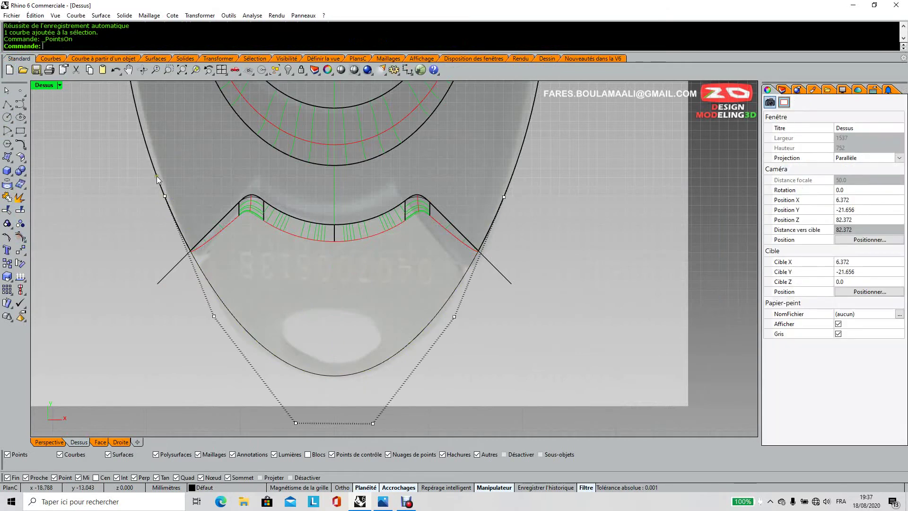
pyautogui.click(164, 195)
pyautogui.click(224, 218)
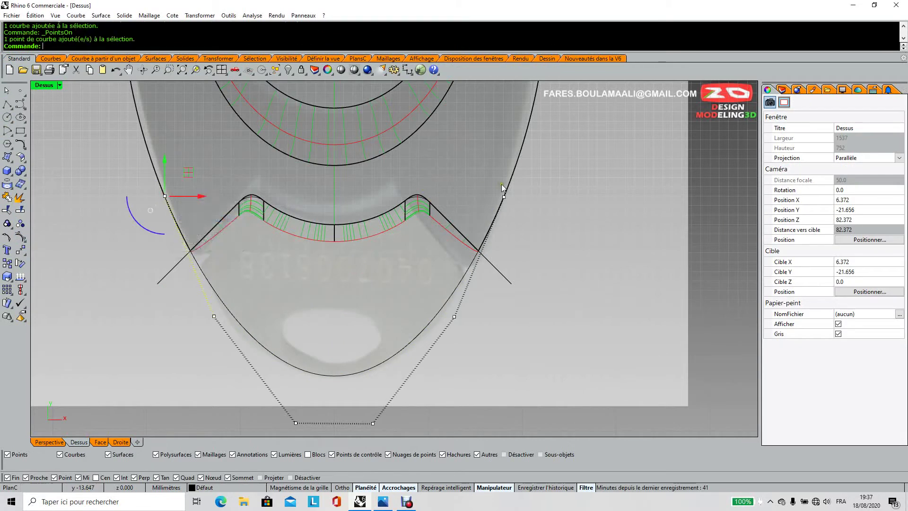
pyautogui.click(504, 197)
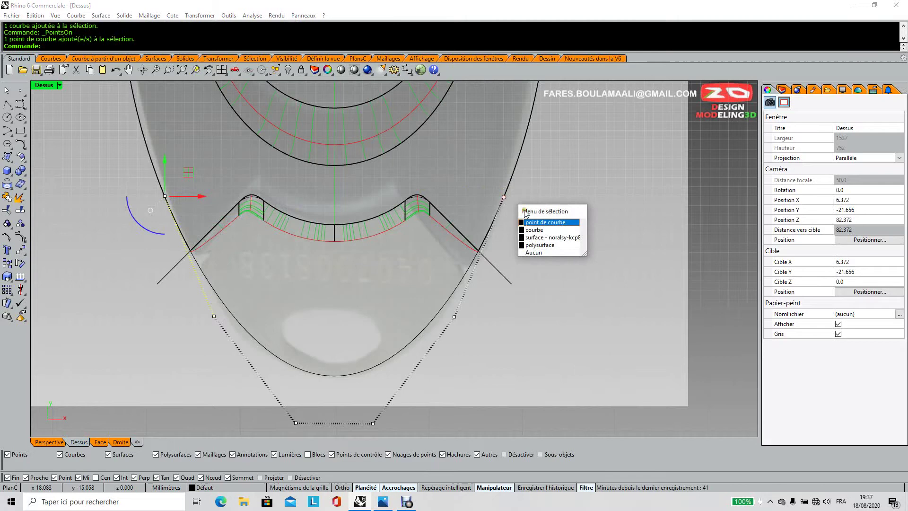
pyautogui.click(539, 230)
pyautogui.scroll(-3, 312, 220)
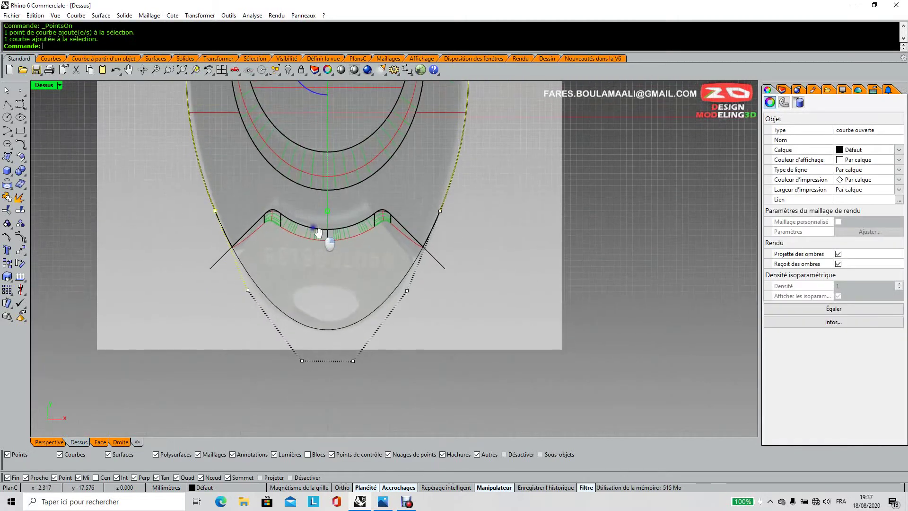
pyautogui.click(626, 276)
pyautogui.click(394, 285)
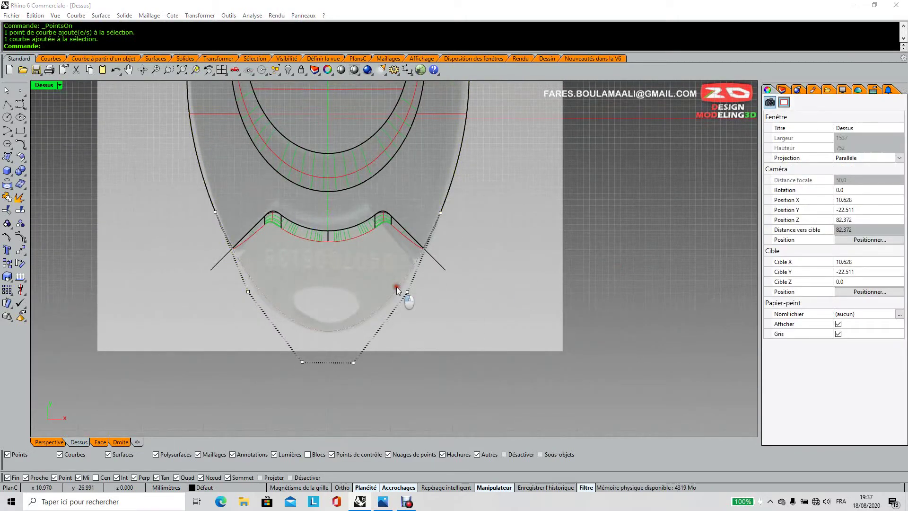
pyautogui.click(412, 307)
pyautogui.scroll(3, 216, 227)
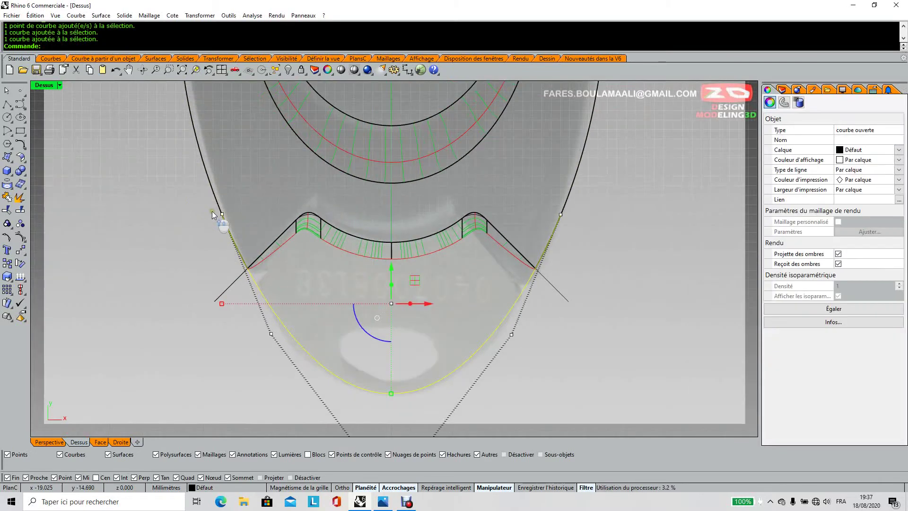
# - Scale the two upper control points inward symmetrically, then maximize the Perspective view
pyautogui.click(221, 214)
pyautogui.click(256, 238)
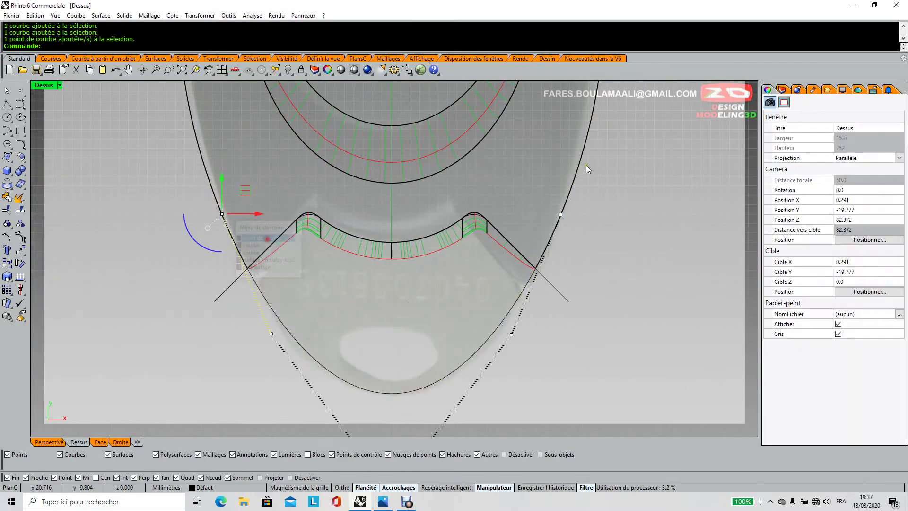
pyautogui.click(560, 216)
pyautogui.click(609, 245)
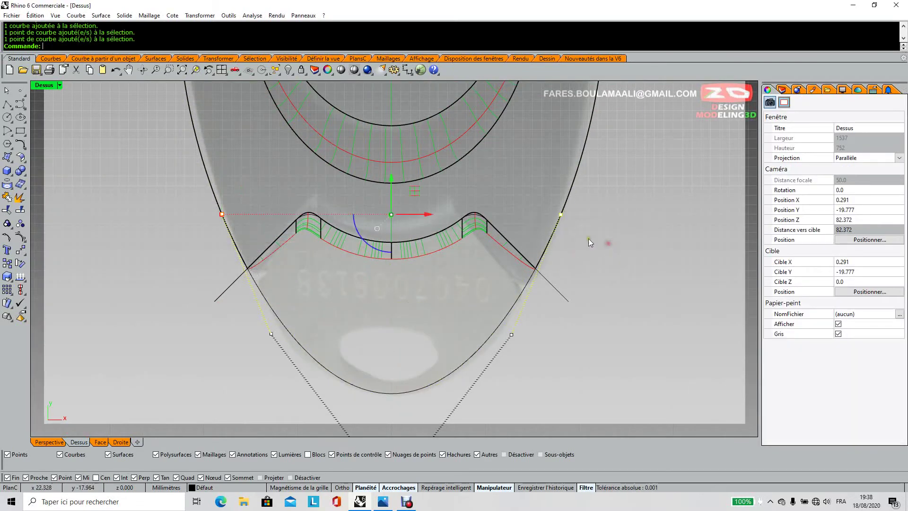
pyautogui.moveTo(224, 219); pyautogui.dragTo(229, 217)
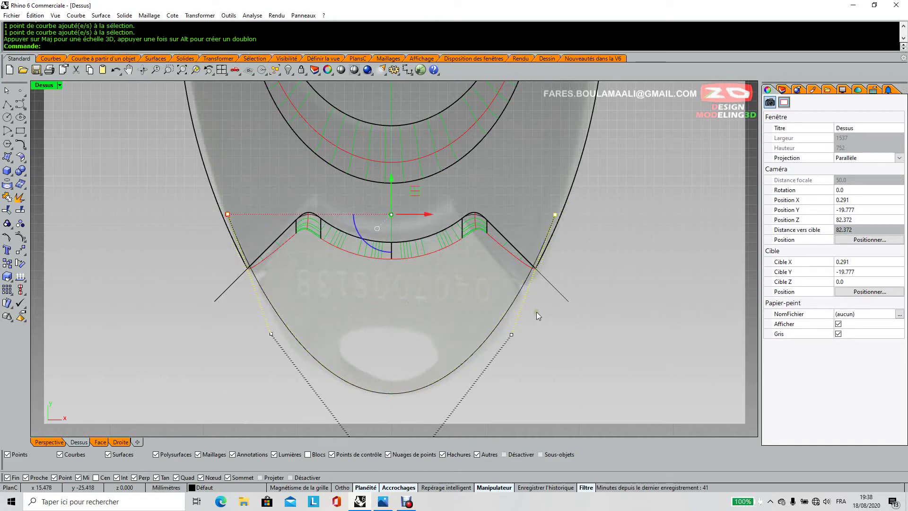
pyautogui.doubleClick(43, 85)
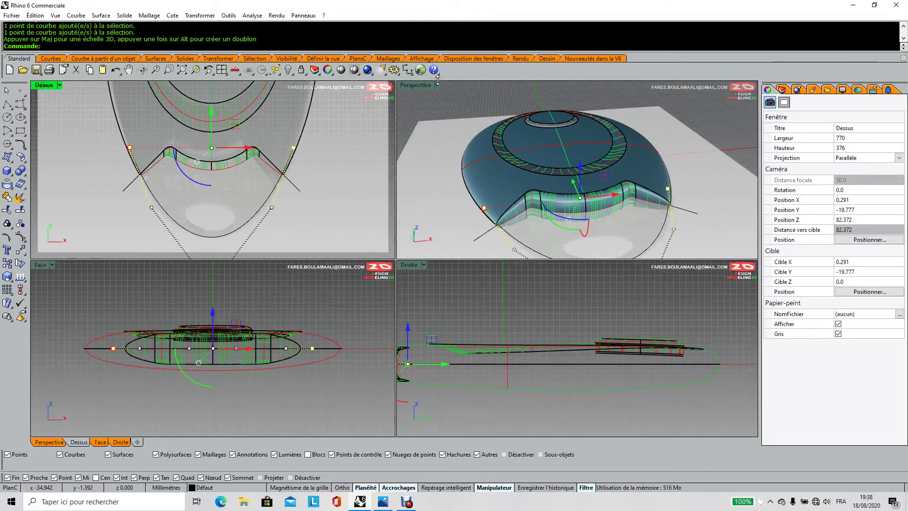
pyautogui.doubleClick(418, 85)
# - Hide the ground plane and orbit toward the fob's bottom edge
pyautogui.moveTo(478, 202); pyautogui.dragTo(473, 208, button='right')
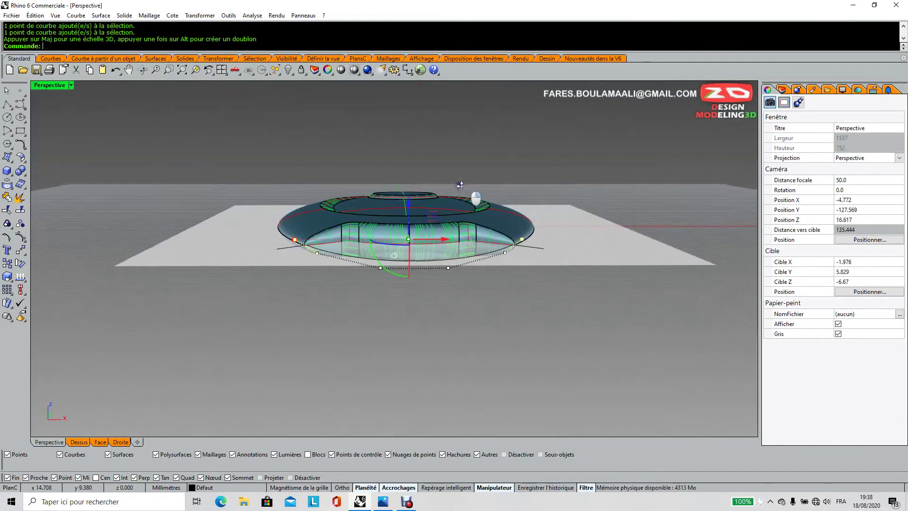
pyautogui.click(567, 318)
pyautogui.middleClick(567, 318)
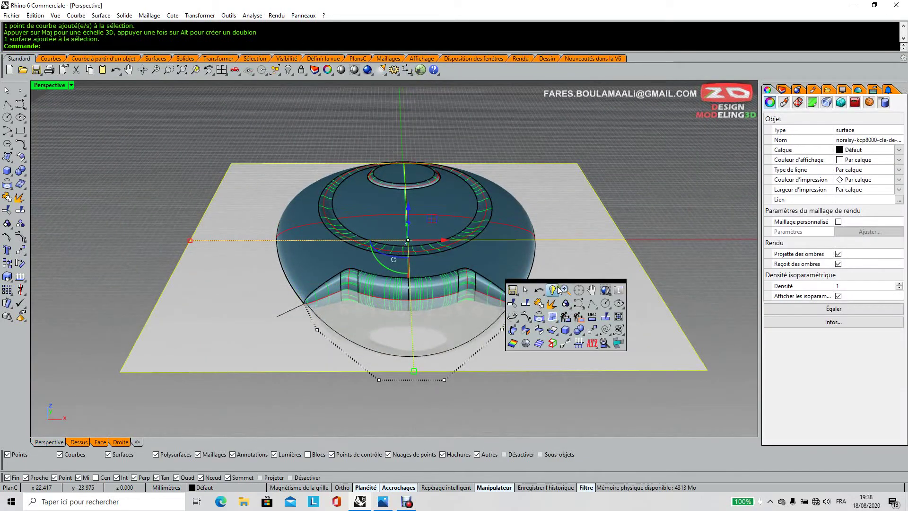
pyautogui.click(552, 289)
pyautogui.moveTo(472, 251)
pyautogui.mouseDown(button='right')
pyautogui.moveTo(444, 360)
pyautogui.moveTo(447, 387)
pyautogui.moveTo(547, 315)
pyautogui.moveTo(416, 338)
pyautogui.mouseUp(button='right')
pyautogui.scroll(4, 416, 339)
# - Zoom in on the fob's bottom and select the bottom blend curve
pyautogui.click(398, 344)
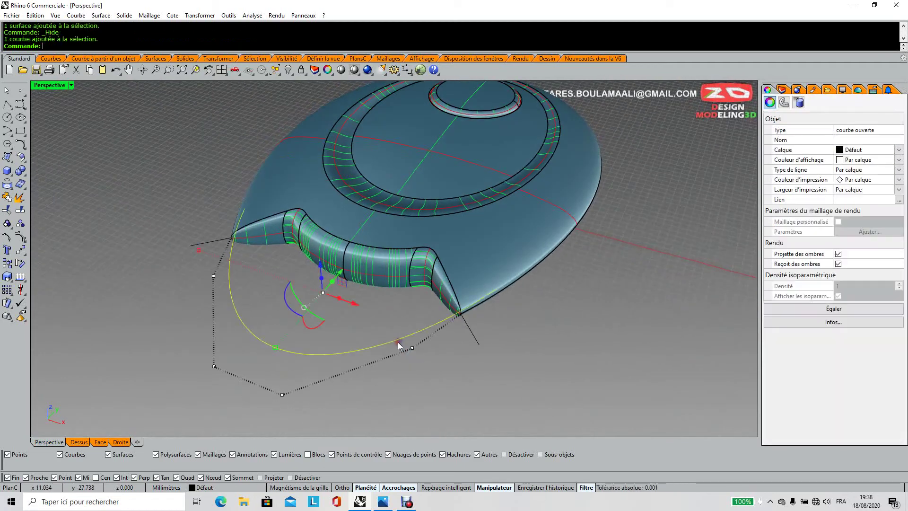
pyautogui.click(434, 355)
pyautogui.scroll(3, 317, 326)
pyautogui.scroll(2, 336, 327)
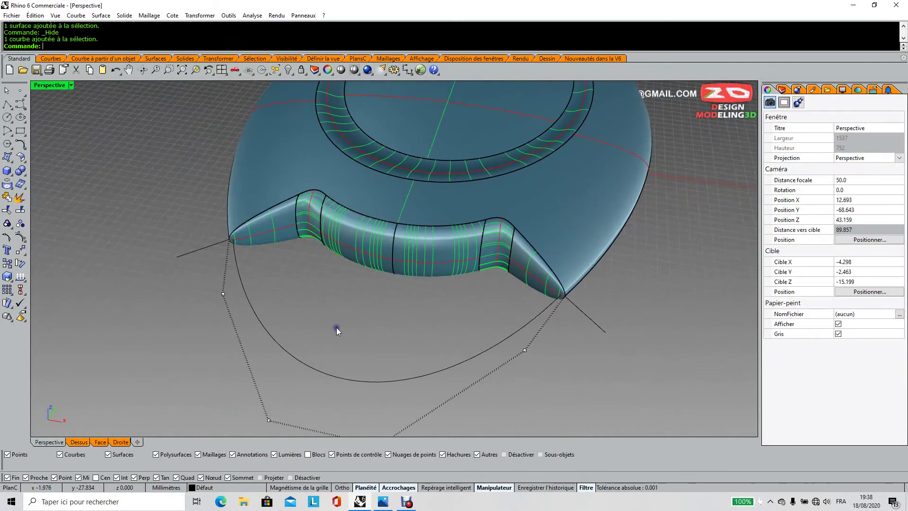
pyautogui.click(491, 211)
pyautogui.click(455, 308)
pyautogui.click(434, 368)
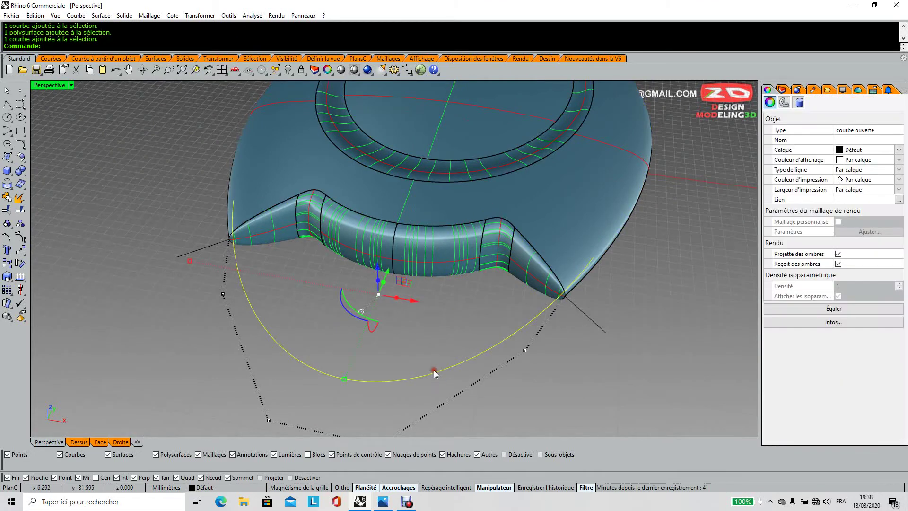
# - Draw a polyline snapped to the bottom curve's end
pyautogui.click(7, 104)
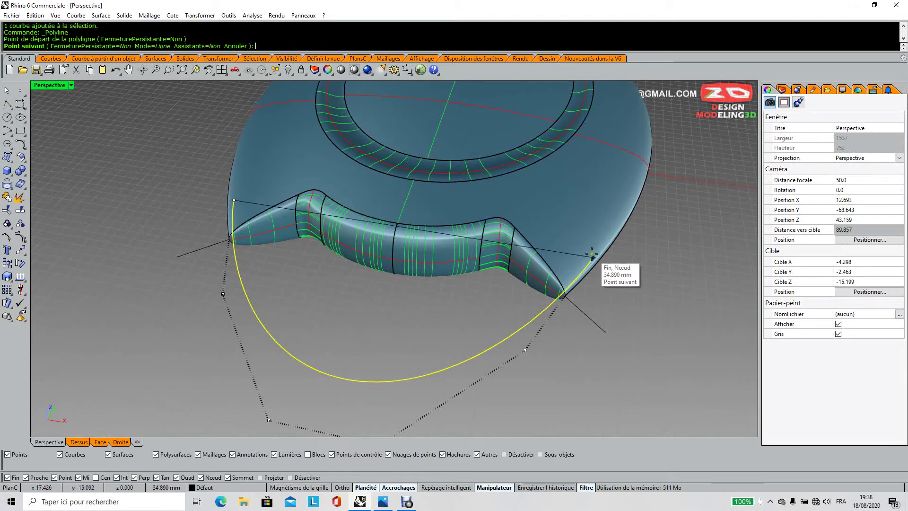
pyautogui.click(562, 297)
pyautogui.press('Return')
pyautogui.click(98, 163)
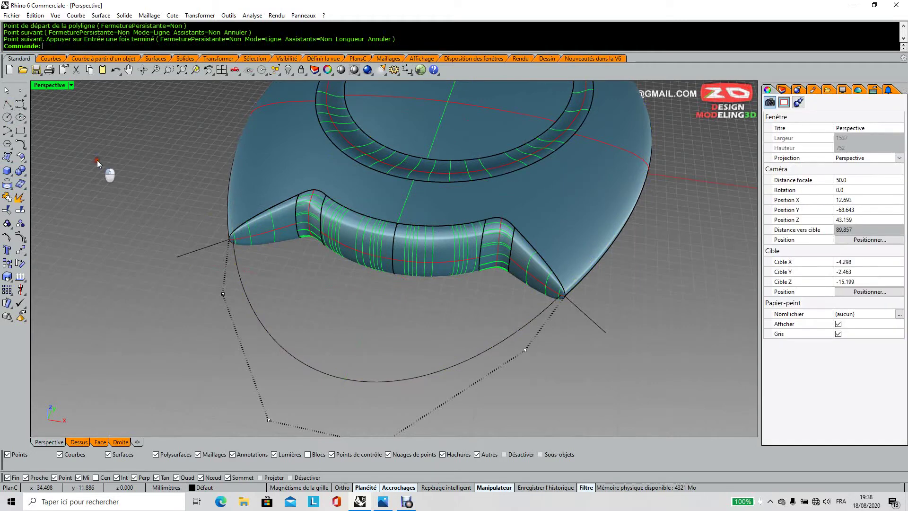
pyautogui.click(9, 168)
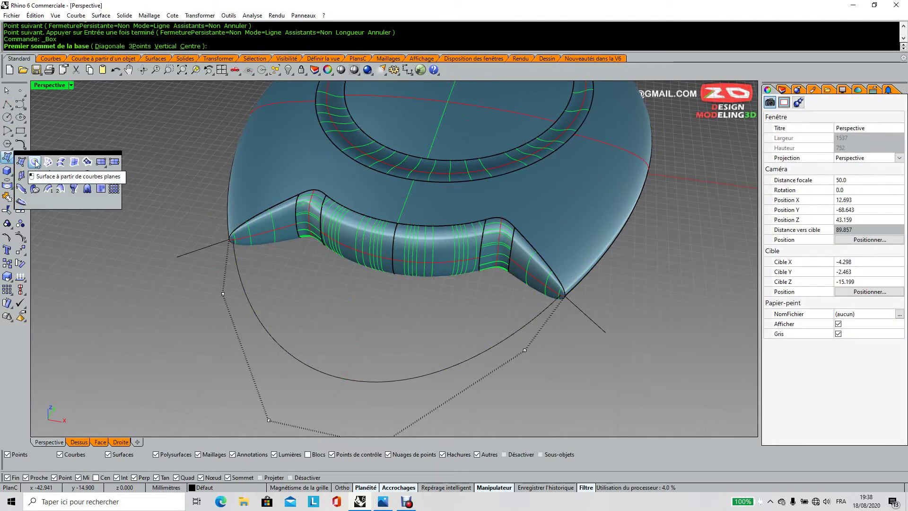
# - In Wireframe display, build a planar surface from the tab's outline curves
pyautogui.click(35, 162)
pyautogui.middleClick(419, 224)
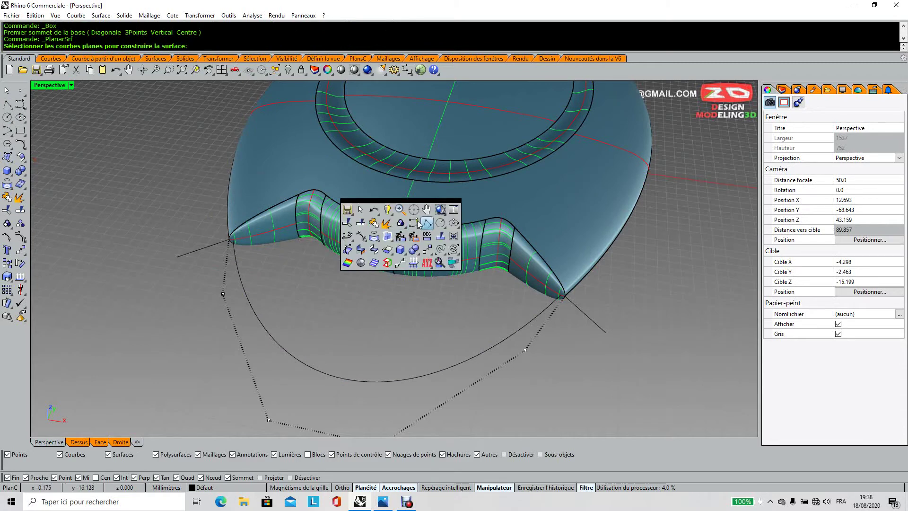
pyautogui.click(435, 213)
pyautogui.click(448, 227)
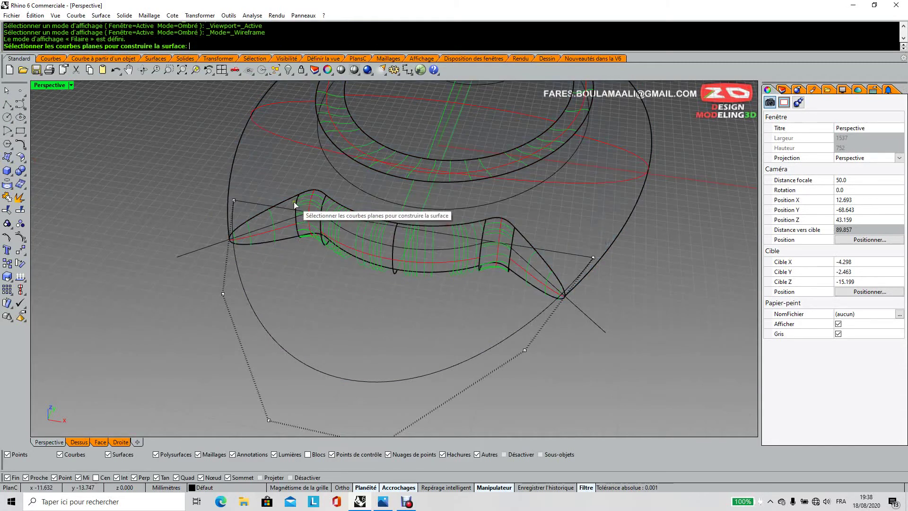
pyautogui.moveTo(294, 201); pyautogui.dragTo(282, 220, button='right')
pyautogui.click(278, 234)
pyautogui.click(288, 340)
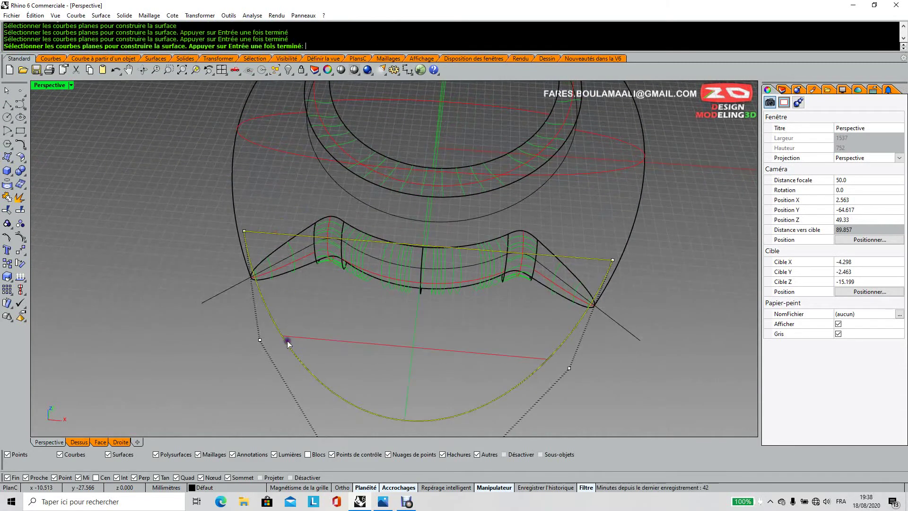
pyautogui.rightClick(288, 340)
# - Return the viewport to Shaded display and select the new tab surface
pyautogui.moveTo(288, 340); pyautogui.dragTo(462, 337, button='right')
pyautogui.middleClick(434, 273)
pyautogui.click(472, 252)
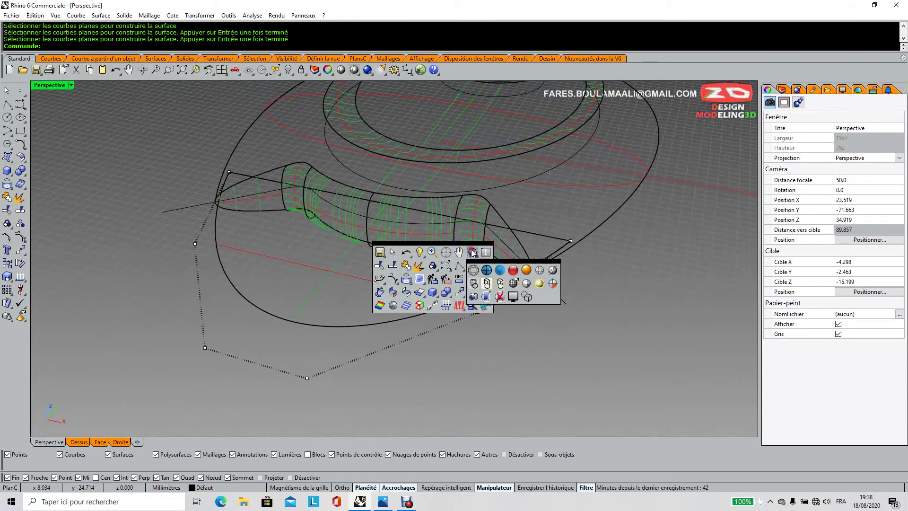
pyautogui.click(487, 269)
pyautogui.moveTo(442, 264)
pyautogui.mouseDown(button='right')
pyautogui.moveTo(415, 256)
pyautogui.moveTo(361, 321)
pyautogui.moveTo(344, 277)
pyautogui.mouseUp(button='right')
pyautogui.click(344, 277)
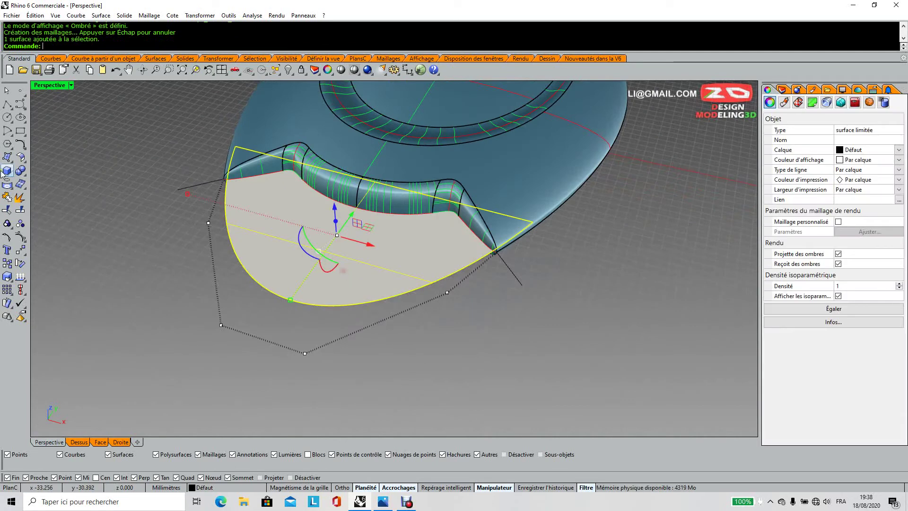
pyautogui.click(12, 159)
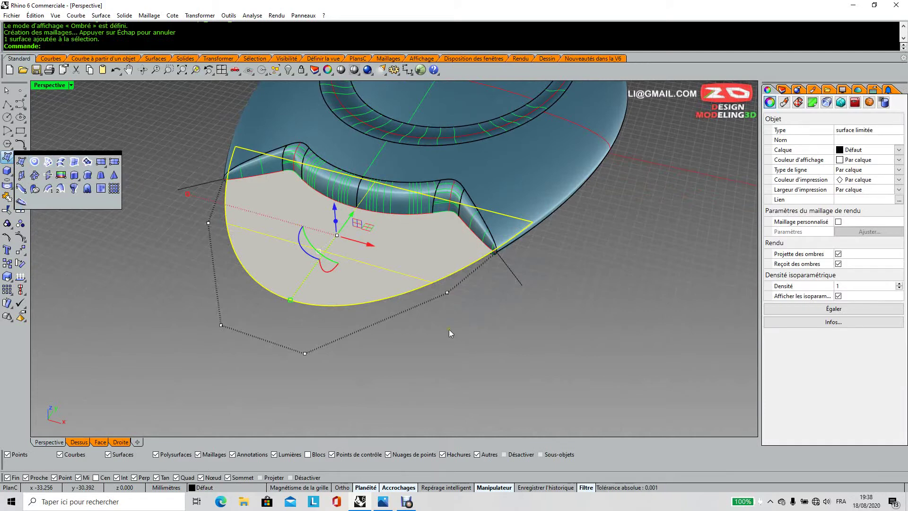
pyautogui.click(427, 330)
pyautogui.click(357, 268)
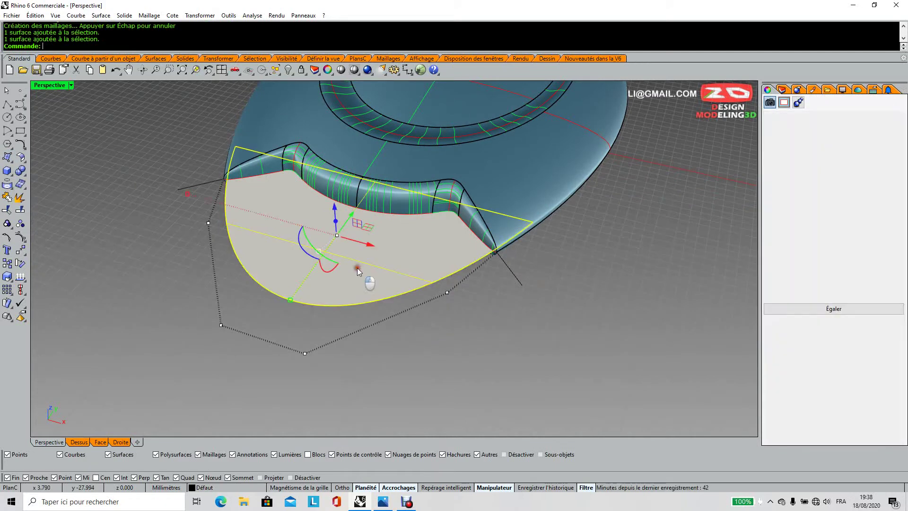
pyautogui.click(25, 177)
pyautogui.click(11, 174)
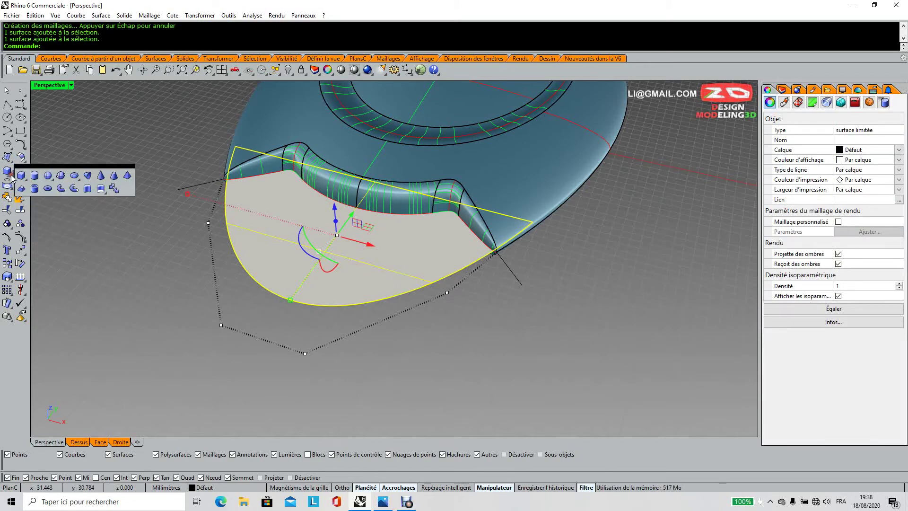
# - Extrude the tab surface with BothSides=Yes to about 0.737 mm in the Right view
pyautogui.click(101, 189)
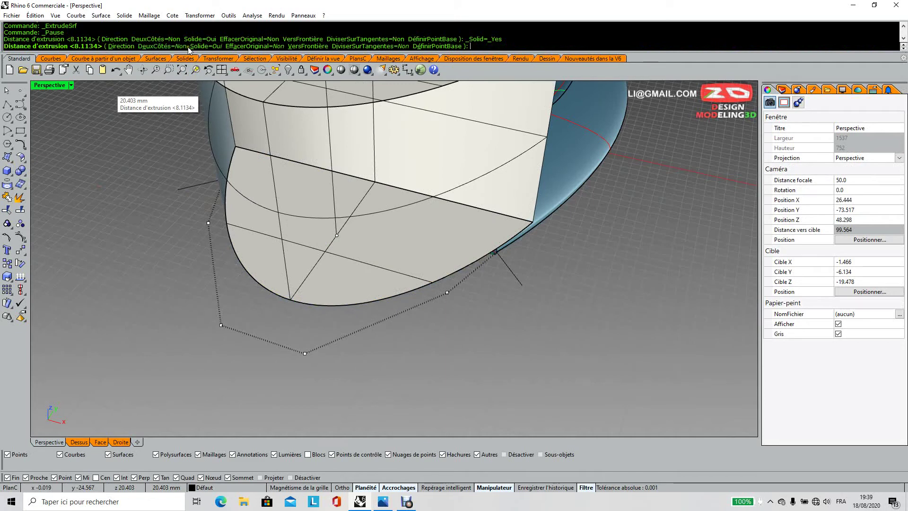
pyautogui.click(147, 47)
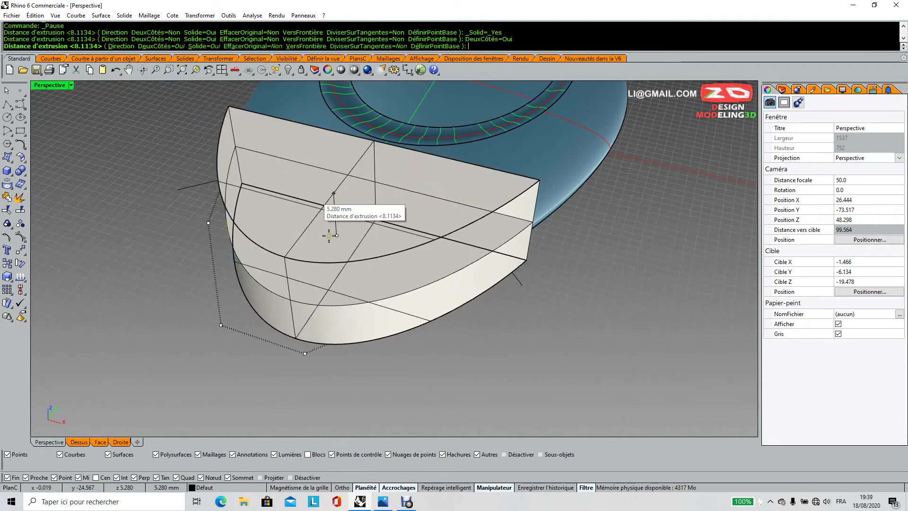
pyautogui.doubleClick(58, 85)
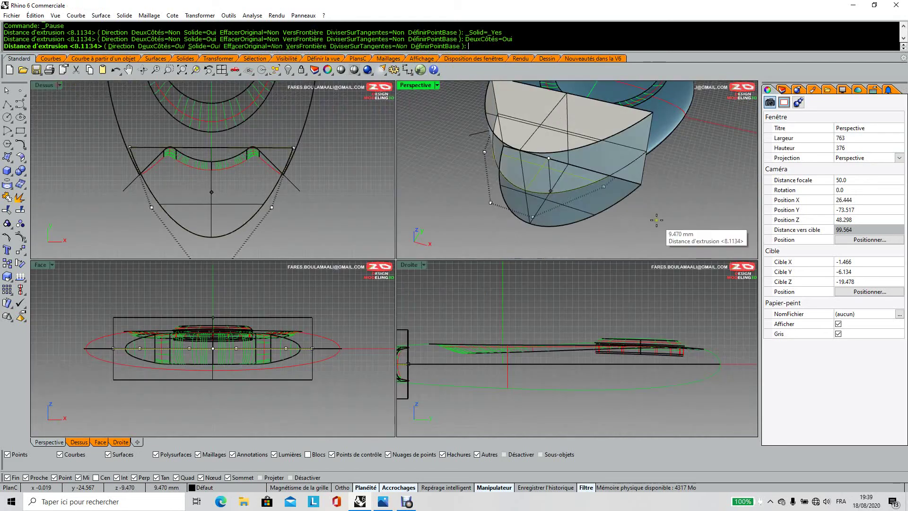
pyautogui.doubleClick(409, 268)
pyautogui.moveTo(326, 291); pyautogui.dragTo(525, 241, button='right')
pyautogui.scroll(2, 453, 246)
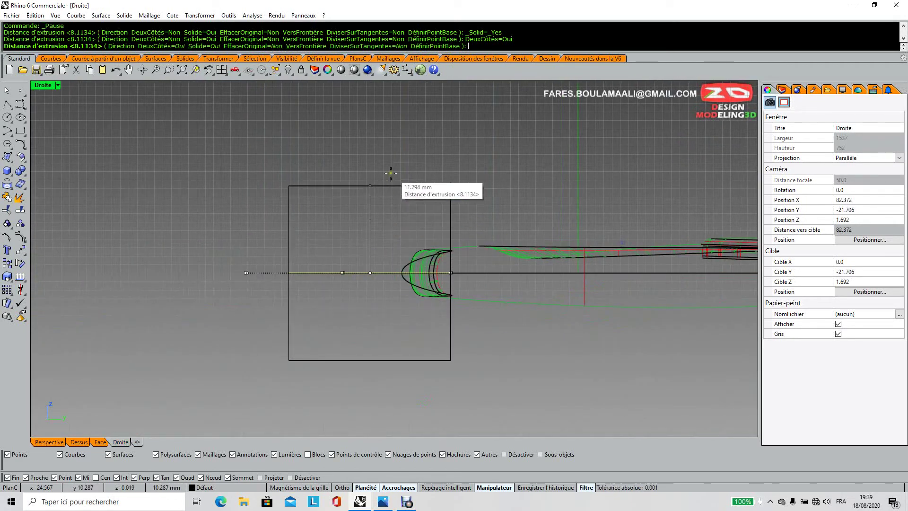
pyautogui.scroll(5, 348, 258)
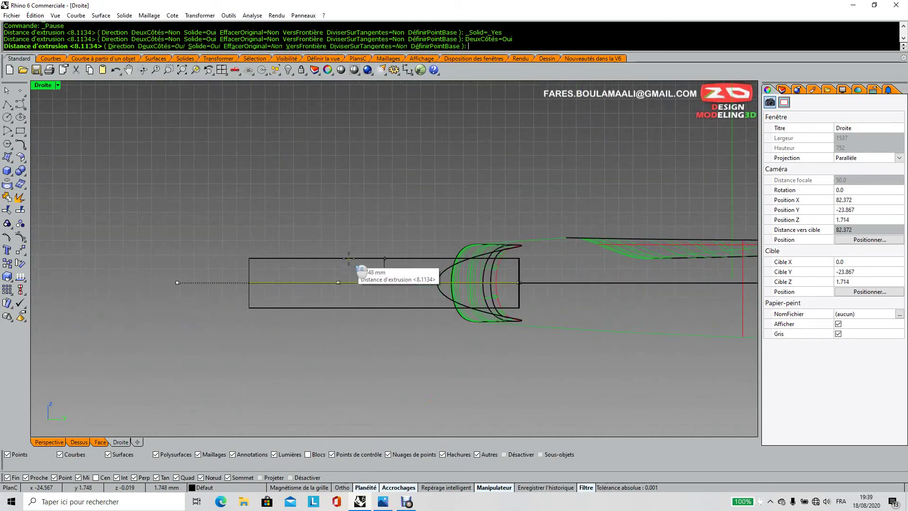
pyautogui.scroll(3, 348, 258)
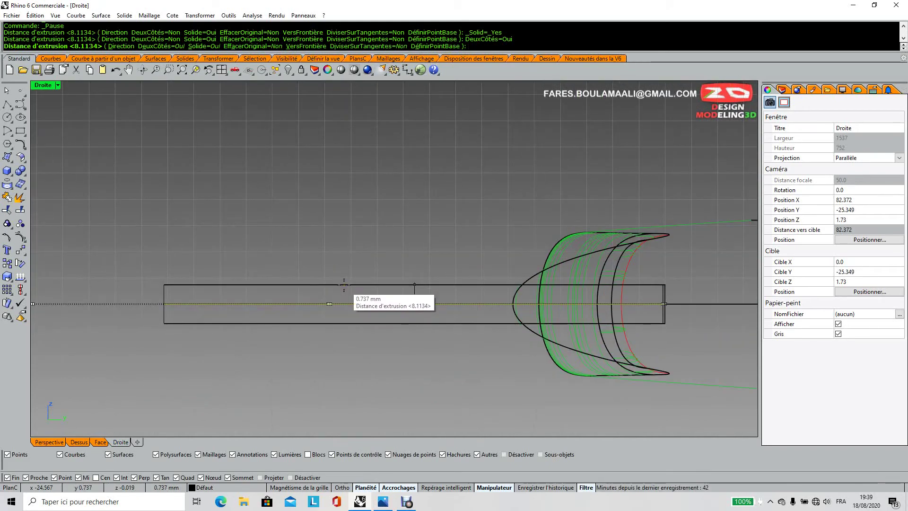
pyautogui.click(343, 284)
# - Maximize Perspective and orbit to inspect the new slab
pyautogui.doubleClick(47, 85)
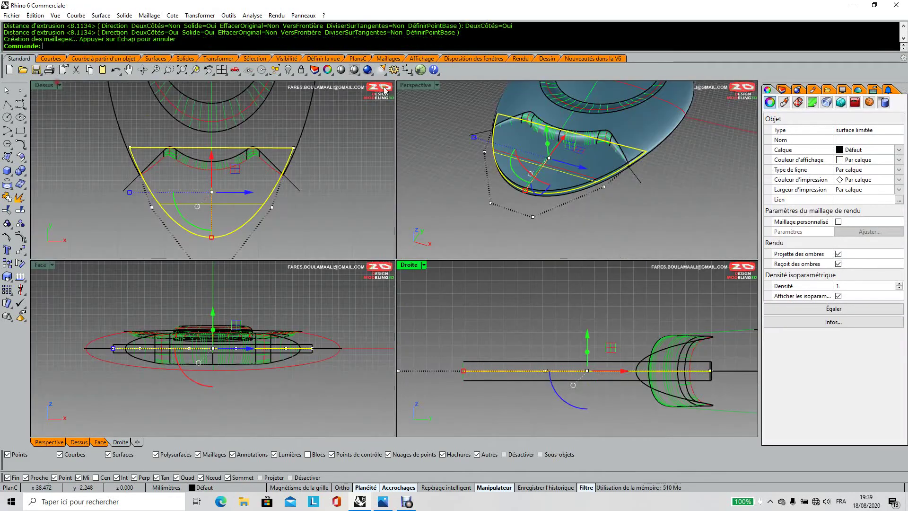
pyautogui.doubleClick(425, 86)
pyautogui.moveTo(418, 141); pyautogui.dragTo(676, 297, button='right')
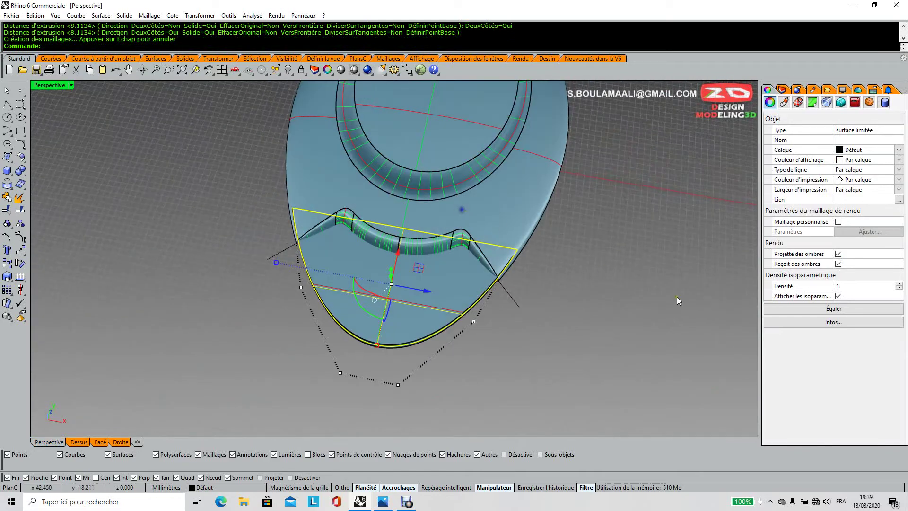
pyautogui.click(578, 269)
pyautogui.moveTo(579, 270)
pyautogui.mouseDown(button='right')
pyautogui.moveTo(594, 233)
pyautogui.moveTo(621, 265)
pyautogui.mouseUp(button='right')
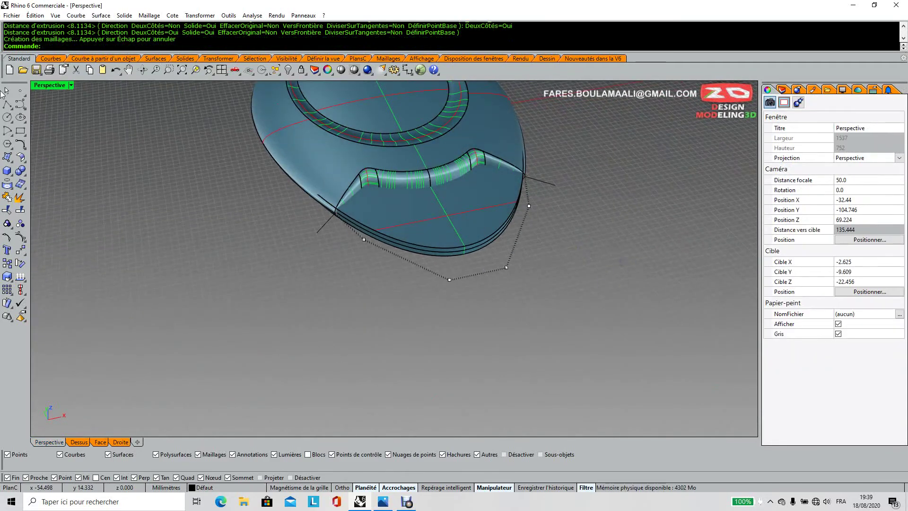
# - Select all curves with SelCrv and hide them
pyautogui.tripleClick(4, 90)
pyautogui.middleClick(509, 236)
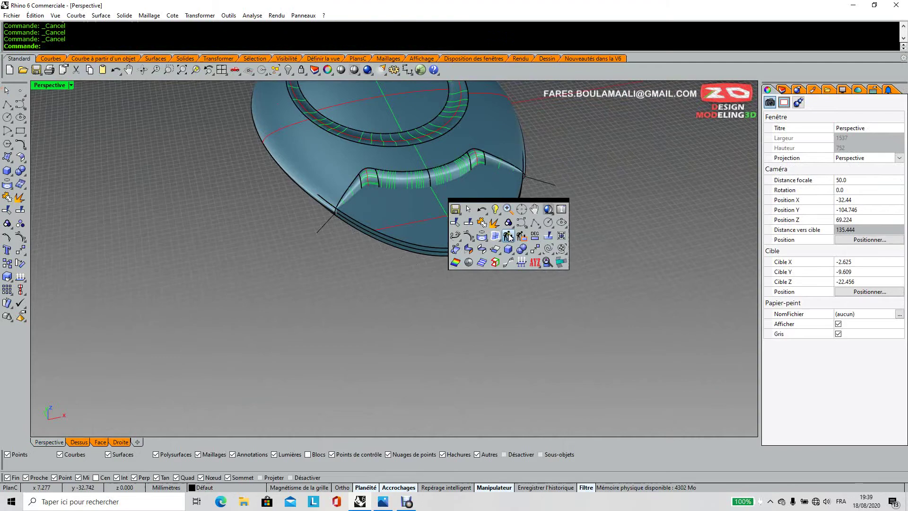
pyautogui.click(544, 250)
pyautogui.middleClick(544, 249)
pyautogui.click(530, 223)
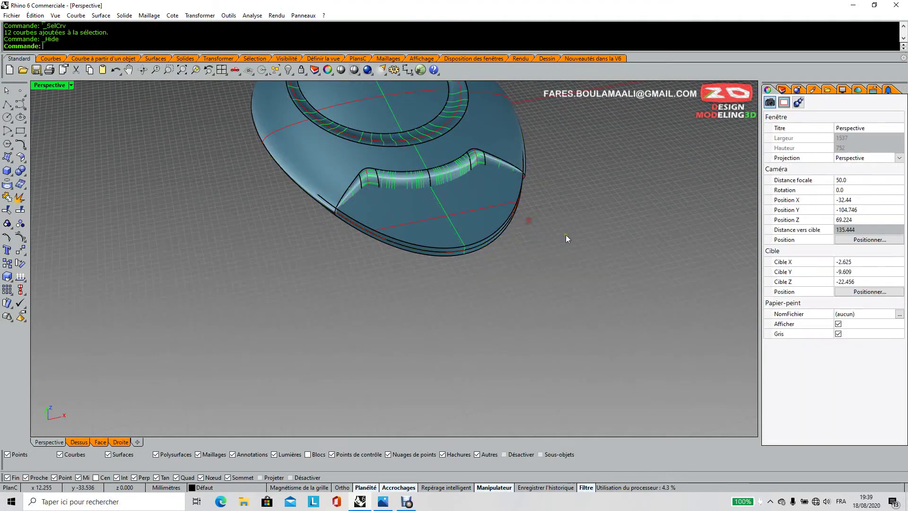
# - In the Right view, scale the tab slab down vertically with the Gumball
pyautogui.moveTo(566, 235)
pyautogui.mouseDown(button='right')
pyautogui.moveTo(454, 243)
pyautogui.moveTo(417, 193)
pyautogui.moveTo(410, 138)
pyautogui.moveTo(480, 156)
pyautogui.moveTo(416, 282)
pyautogui.moveTo(411, 235)
pyautogui.moveTo(400, 245)
pyautogui.mouseUp(button='right')
pyautogui.scroll(2, 377, 240)
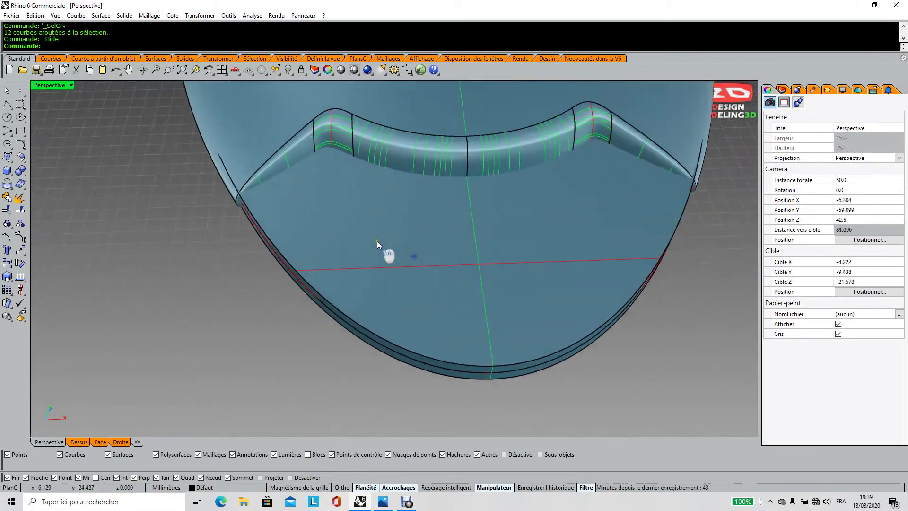
pyautogui.scroll(2, 376, 240)
pyautogui.click(377, 240)
pyautogui.moveTo(450, 298)
pyautogui.mouseDown(button='right')
pyautogui.moveTo(441, 264)
pyautogui.moveTo(585, 239)
pyautogui.moveTo(550, 117)
pyautogui.moveTo(511, 162)
pyautogui.moveTo(518, 149)
pyautogui.mouseUp(button='right')
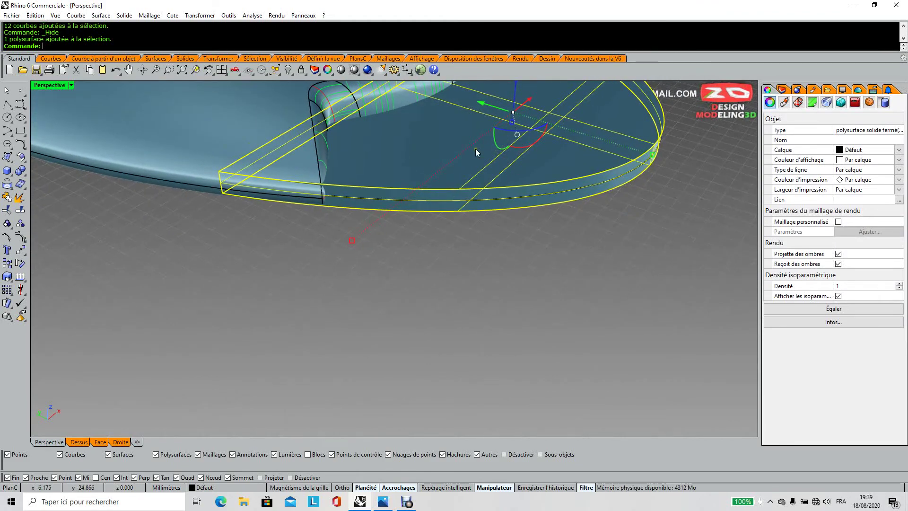
pyautogui.doubleClick(43, 86)
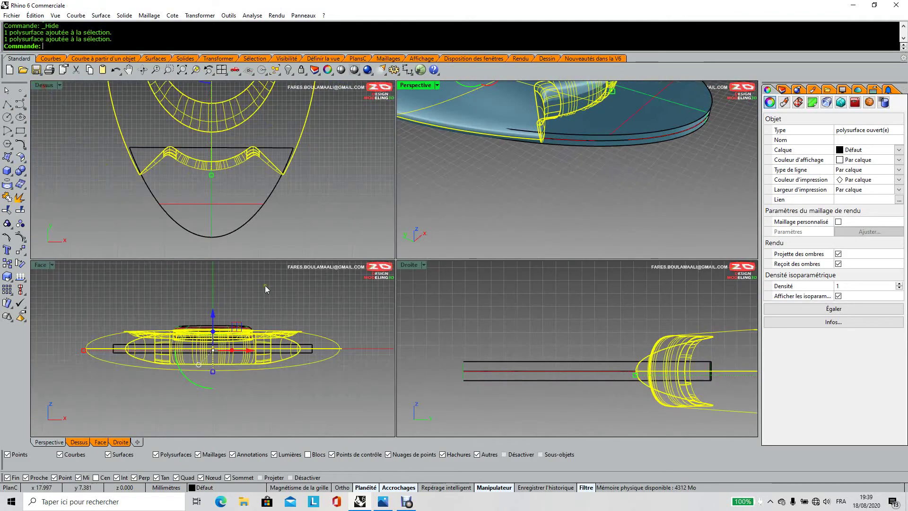
pyautogui.doubleClick(411, 266)
pyautogui.click(388, 296)
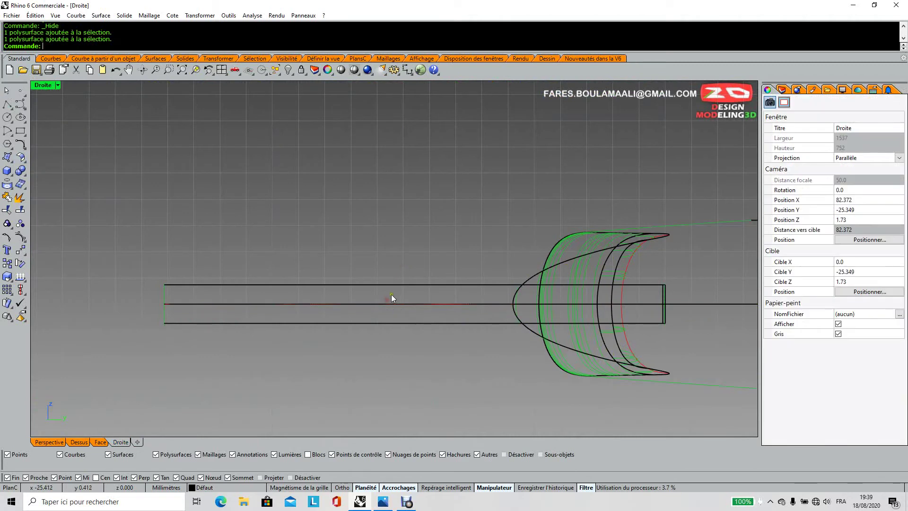
pyautogui.click(394, 285)
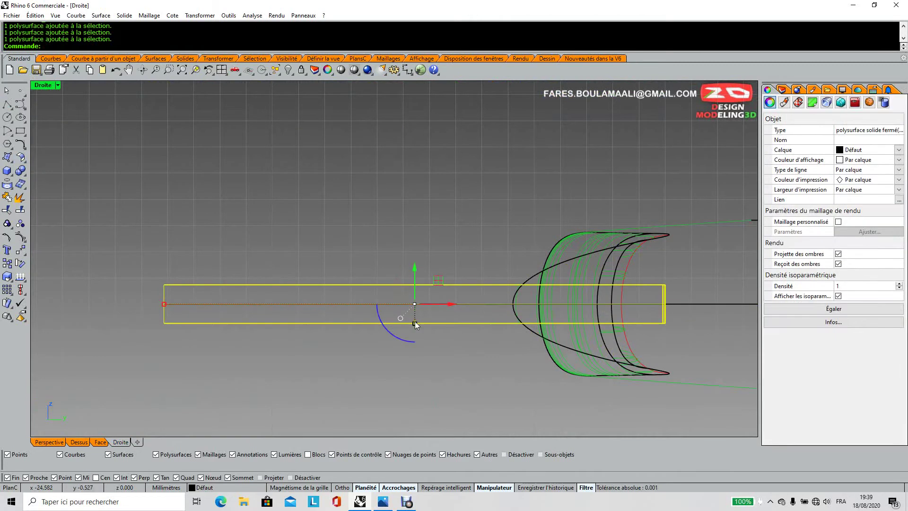
pyautogui.moveTo(415, 323); pyautogui.dragTo(415, 317)
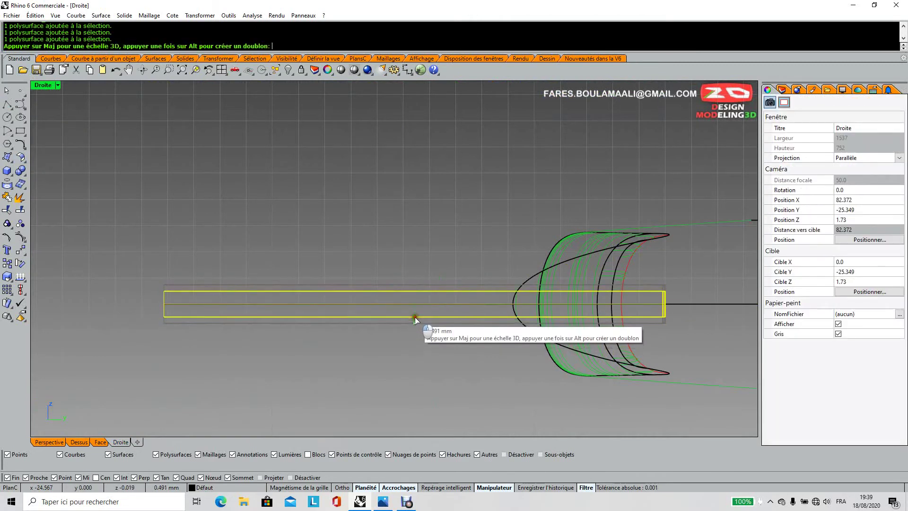
pyautogui.click(410, 350)
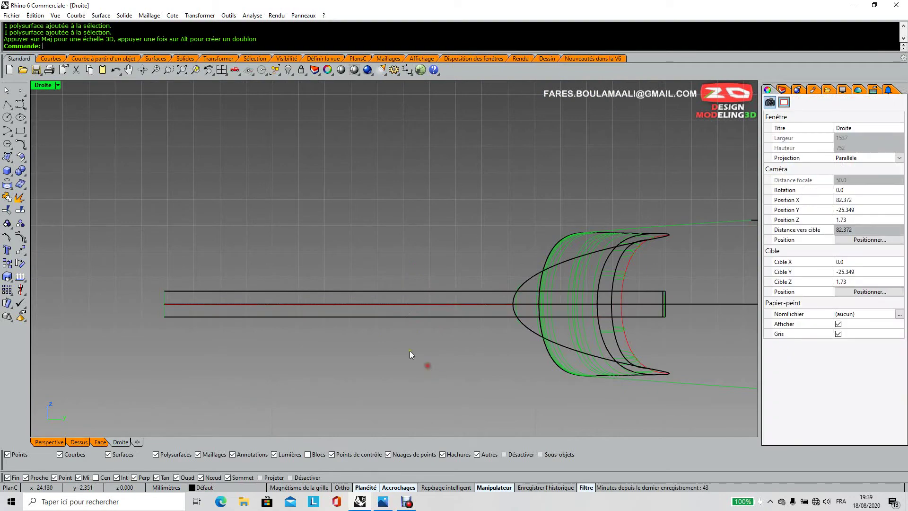
# - Check the body in Perspective, then maximize the Top view
pyautogui.doubleClick(47, 85)
pyautogui.doubleClick(403, 84)
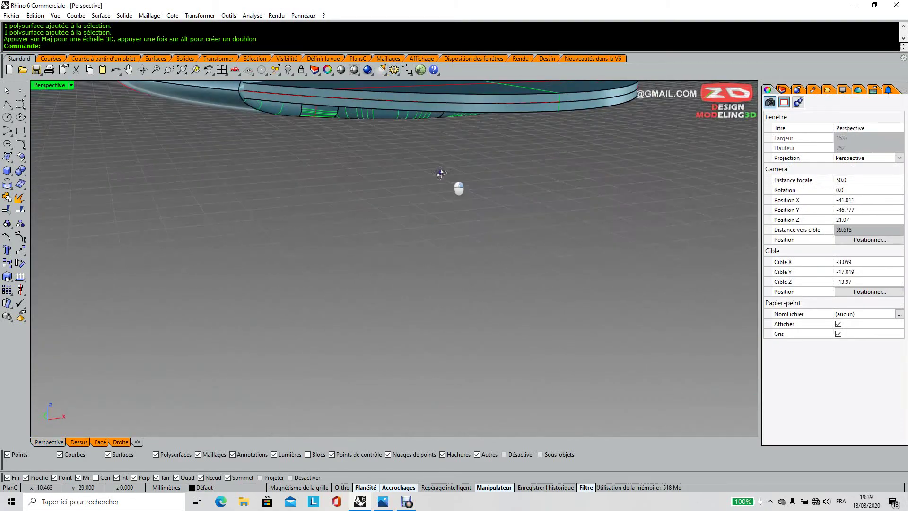
pyautogui.moveTo(442, 175); pyautogui.dragTo(393, 227, button='right')
pyautogui.scroll(-5, 393, 227)
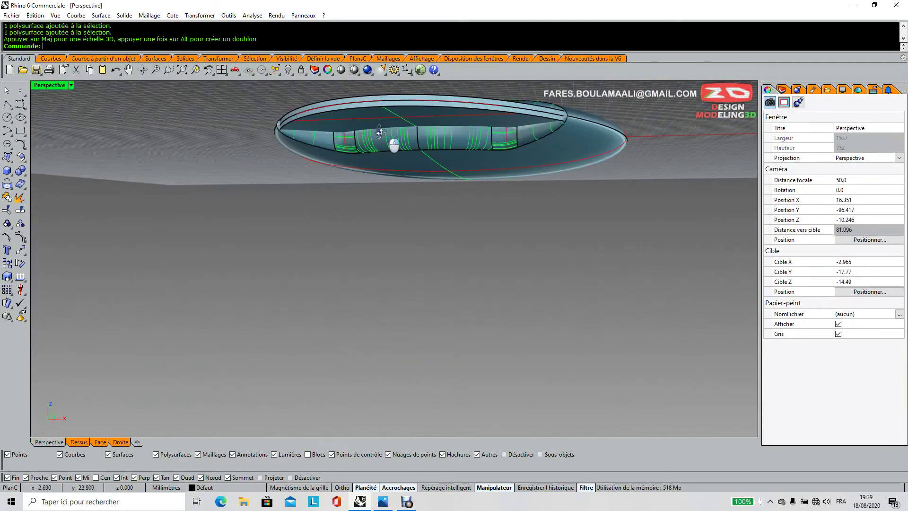
pyautogui.scroll(3, 393, 227)
pyautogui.doubleClick(58, 86)
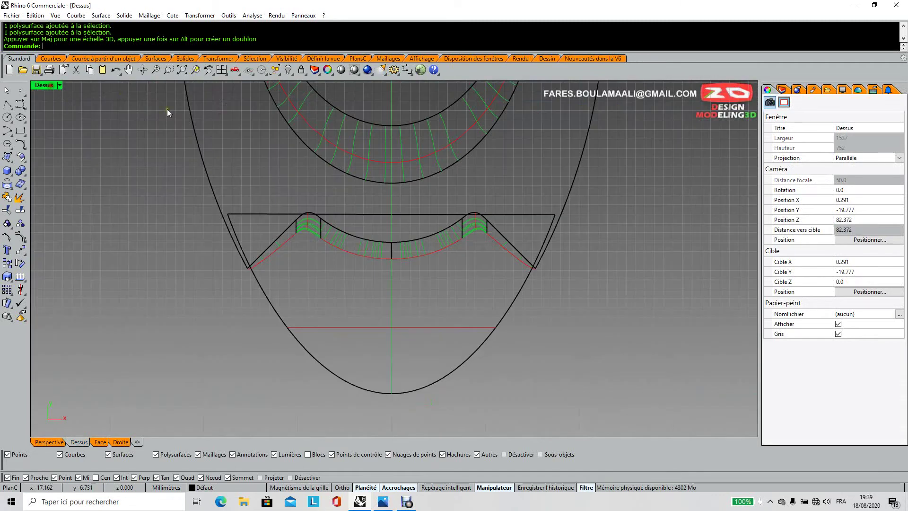
# - Unhide all objects and draw a short horizontal line centred at the origin
pyautogui.middleClick(411, 217)
pyautogui.click(397, 192)
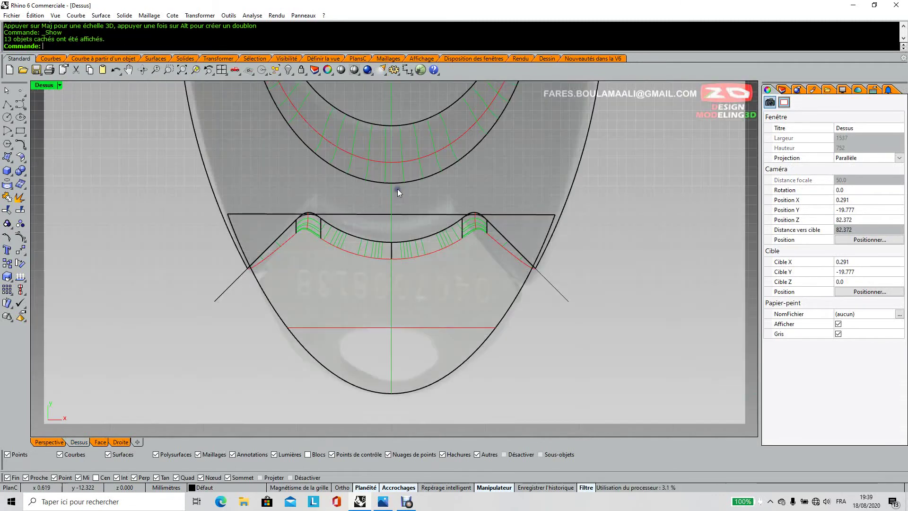
pyautogui.moveTo(431, 320); pyautogui.dragTo(418, 266, button='right')
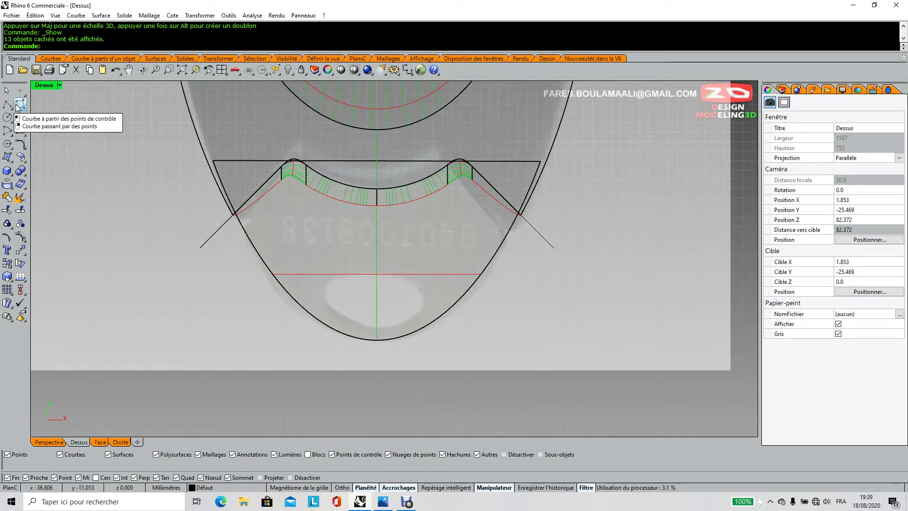
pyautogui.click(17, 106)
pyautogui.scroll(2, 449, 304)
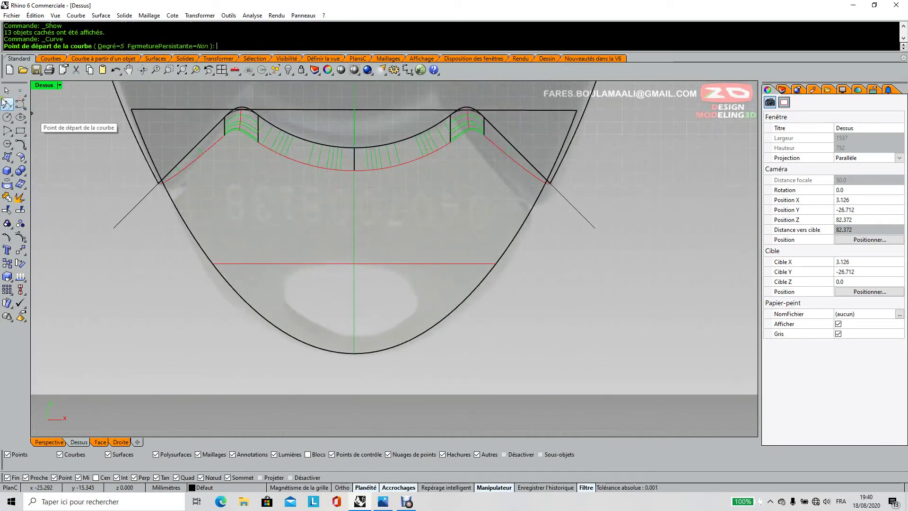
pyautogui.click(10, 109)
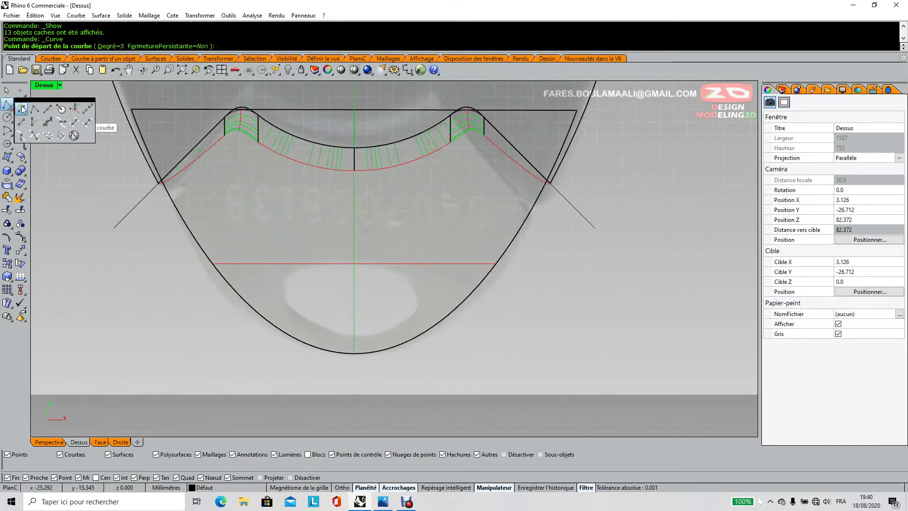
pyautogui.click(48, 110)
pyautogui.write('0')
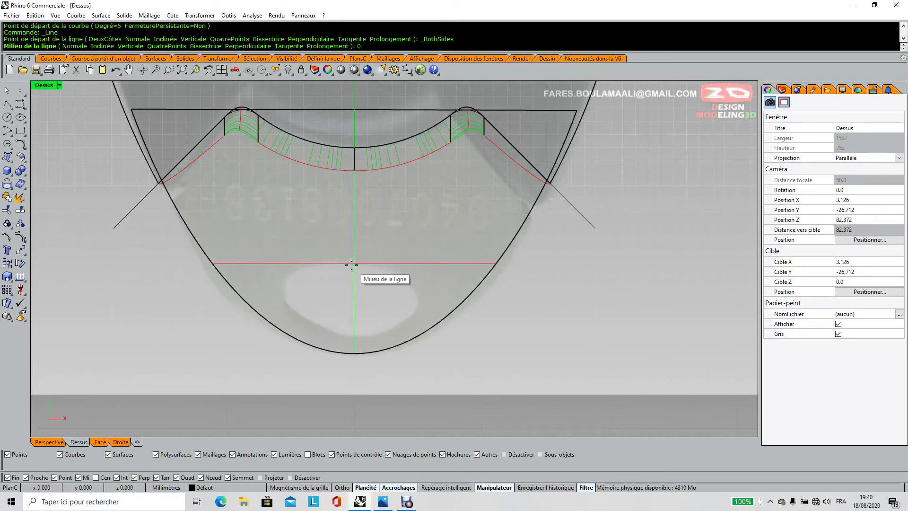
pyautogui.press('Return')
pyautogui.scroll(-3, 351, 265)
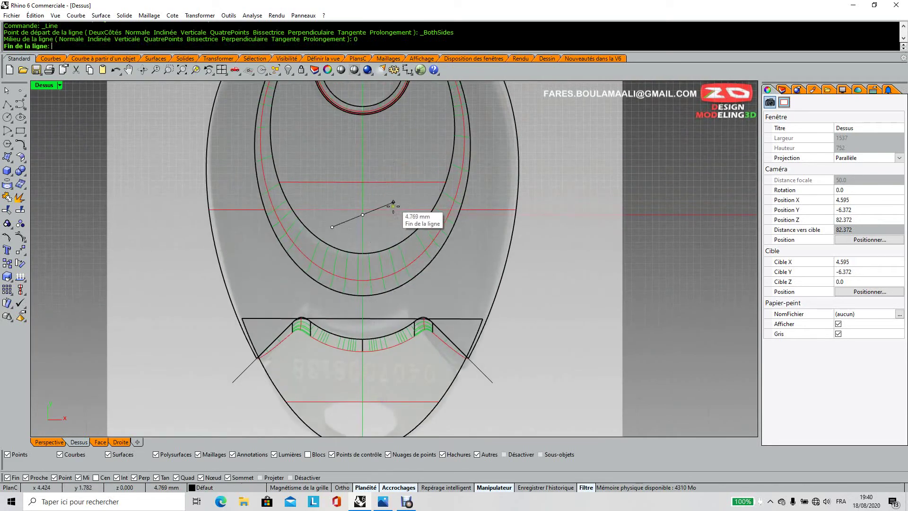
pyautogui.click(380, 214)
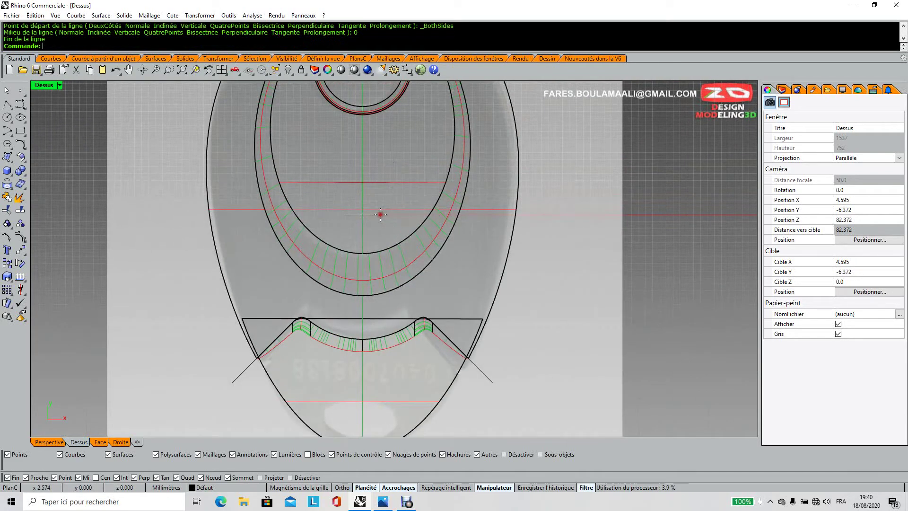
# - Move the short line down onto the key-ring slot's top edge
pyautogui.click(380, 214)
pyautogui.click(420, 240)
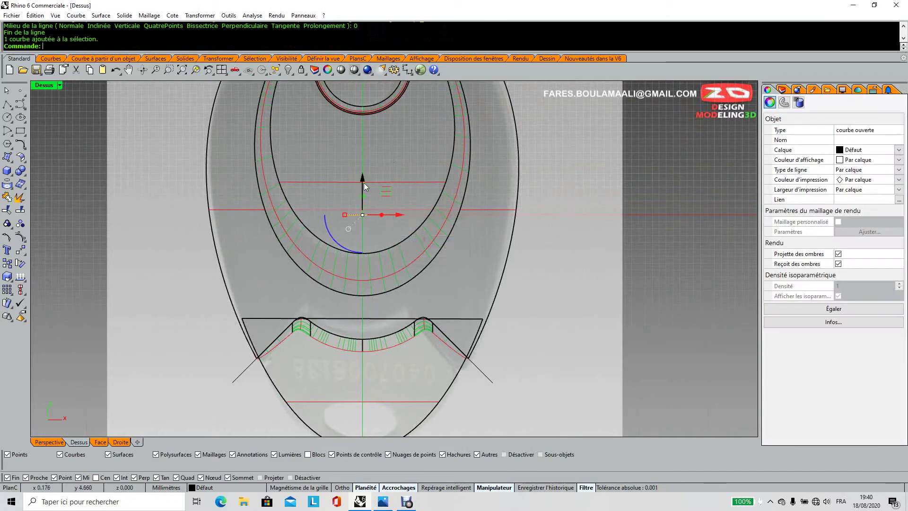
pyautogui.moveTo(362, 215); pyautogui.dragTo(356, 366)
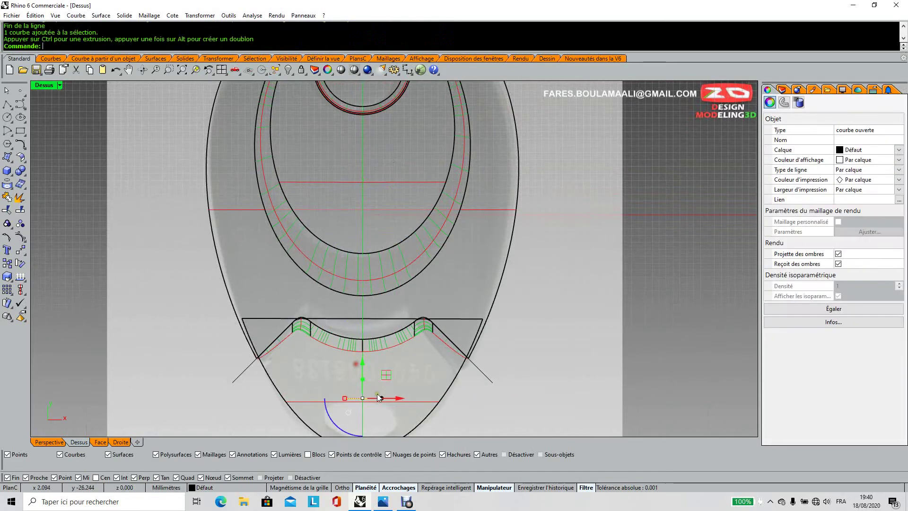
pyautogui.scroll(5, 381, 352)
pyautogui.moveTo(382, 349); pyautogui.dragTo(388, 289, button='right')
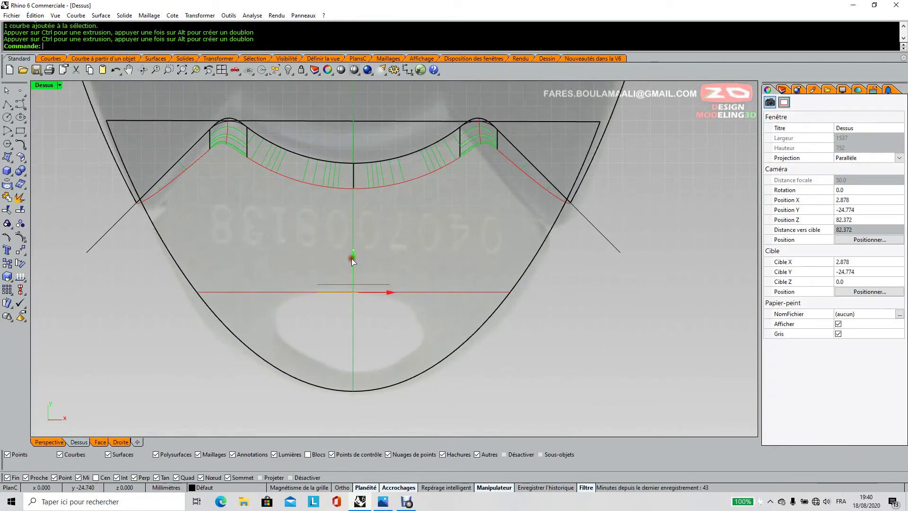
# - Copy the line down to the slot's bottom edge and resize the copy
pyautogui.moveTo(353, 260); pyautogui.dragTo(354, 333)
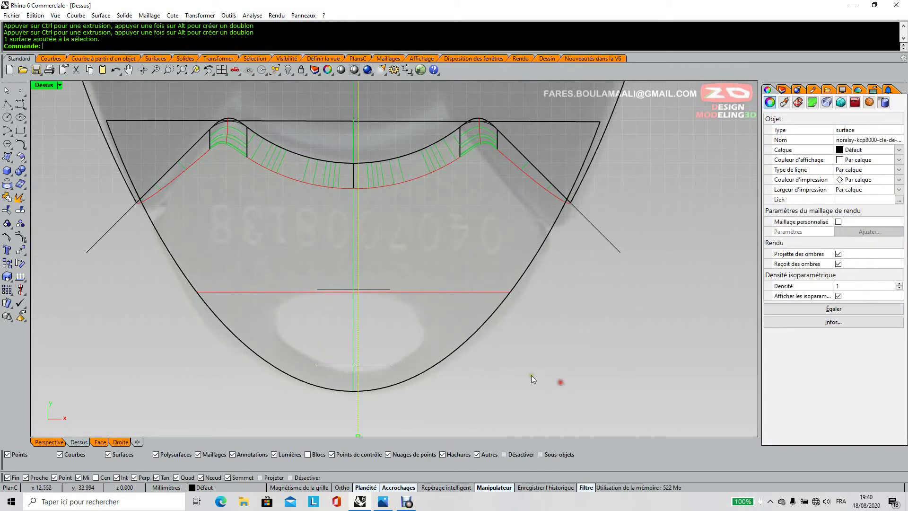
pyautogui.click(381, 363)
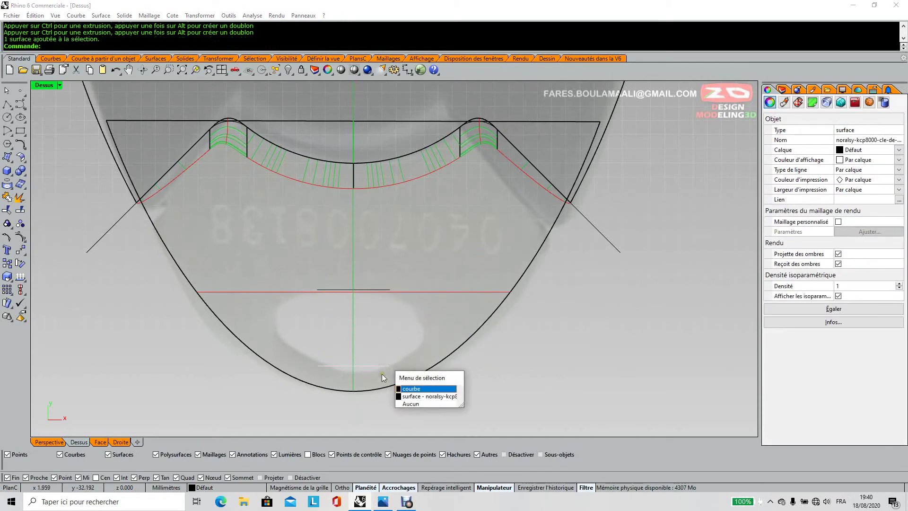
pyautogui.click(426, 398)
pyautogui.moveTo(316, 365); pyautogui.dragTo(325, 366)
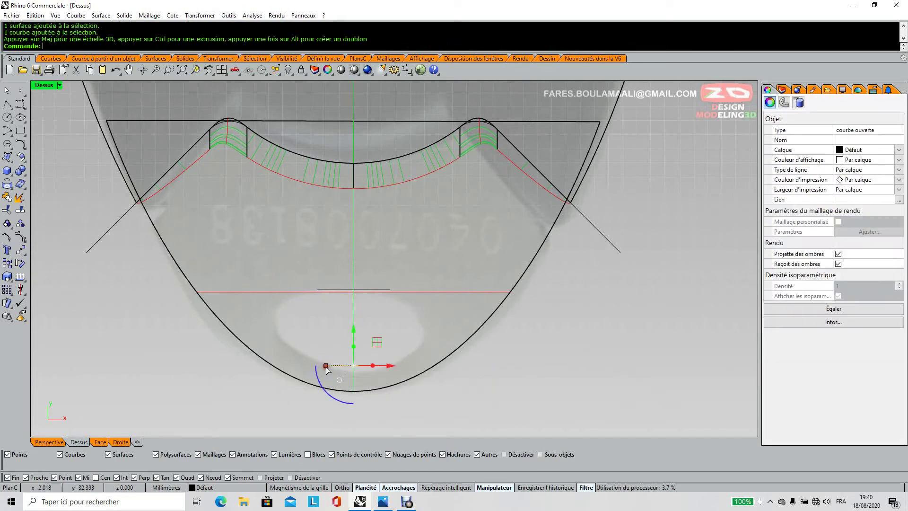
pyautogui.click(51, 59)
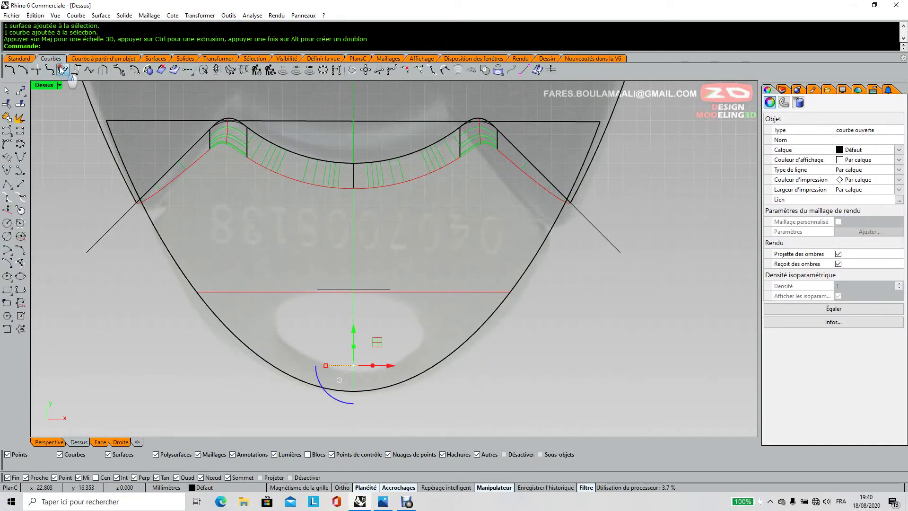
# - Blend the upper and lower slot lines' left ends with curvature continuity at both ends
pyautogui.click(62, 70)
pyautogui.click(316, 292)
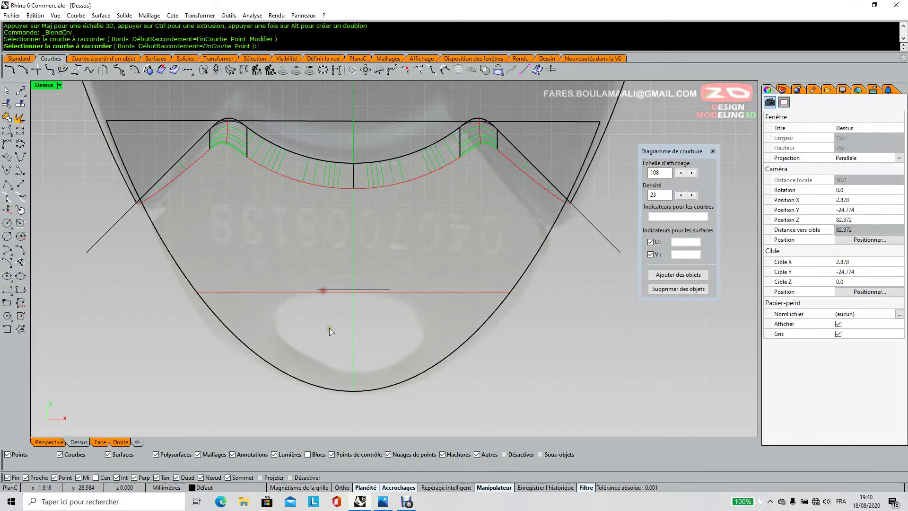
pyautogui.click(334, 365)
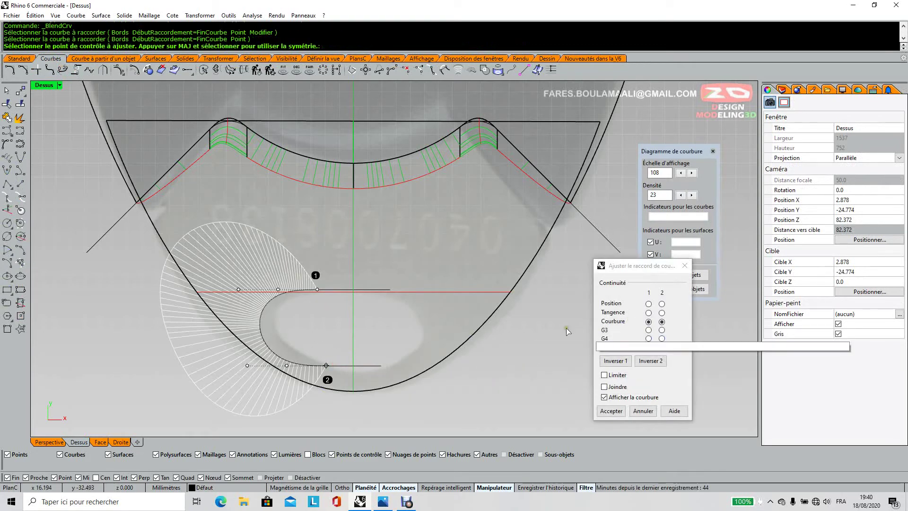
pyautogui.click(277, 289)
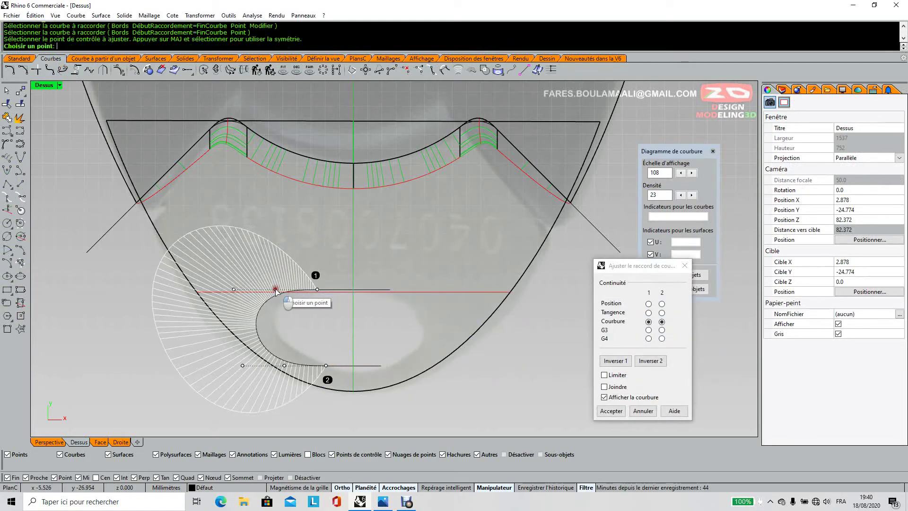
pyautogui.click(290, 289)
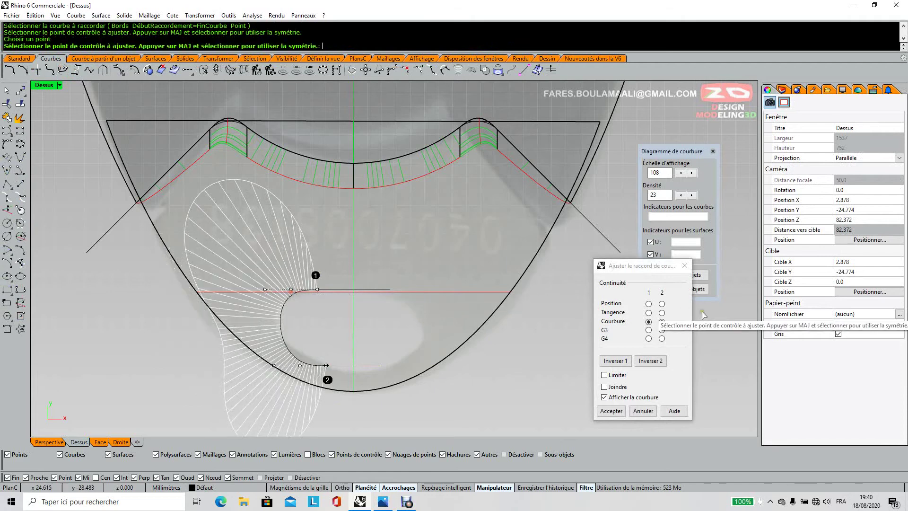
pyautogui.click(648, 313)
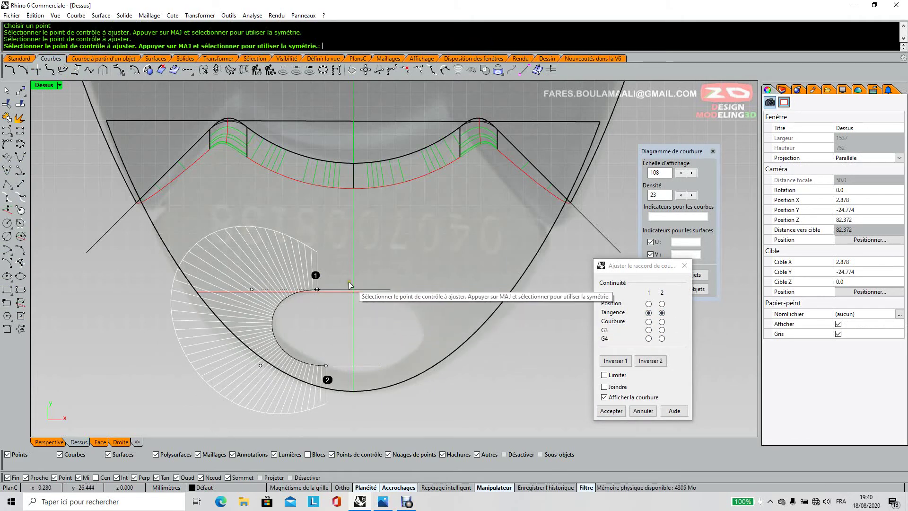
pyautogui.click(662, 322)
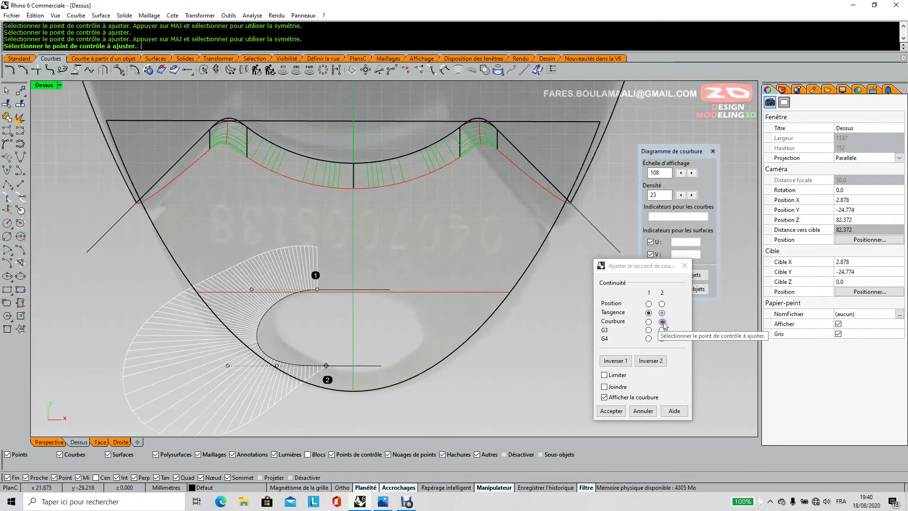
pyautogui.click(648, 322)
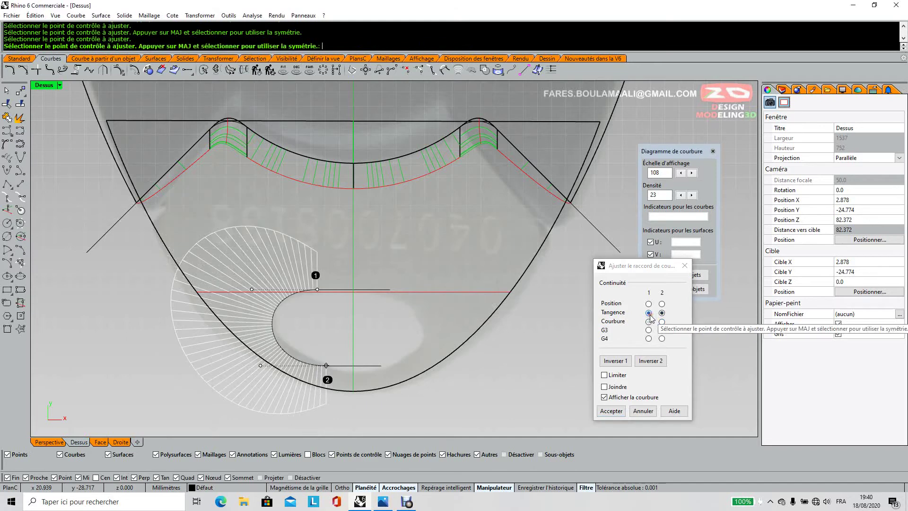
# - Shift the blend's end control points right to reshape it, then accept
pyautogui.click(648, 313)
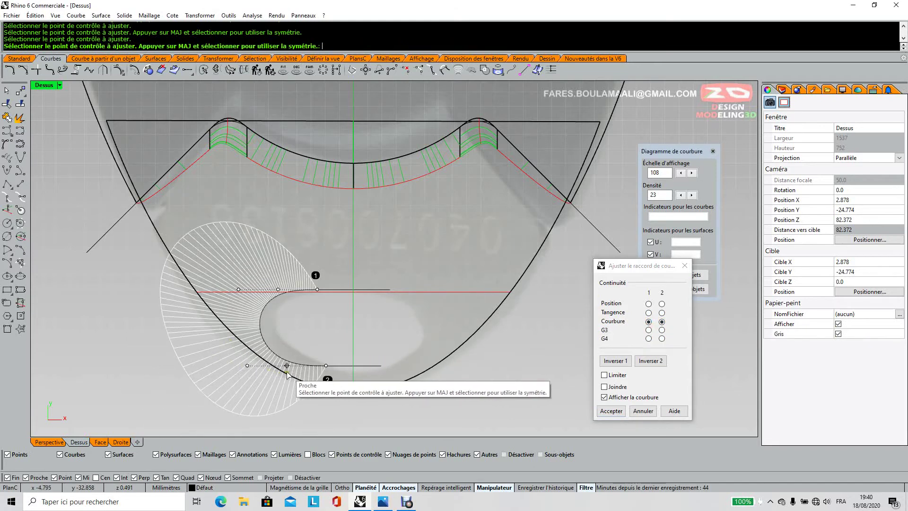
pyautogui.moveTo(286, 365); pyautogui.dragTo(295, 365)
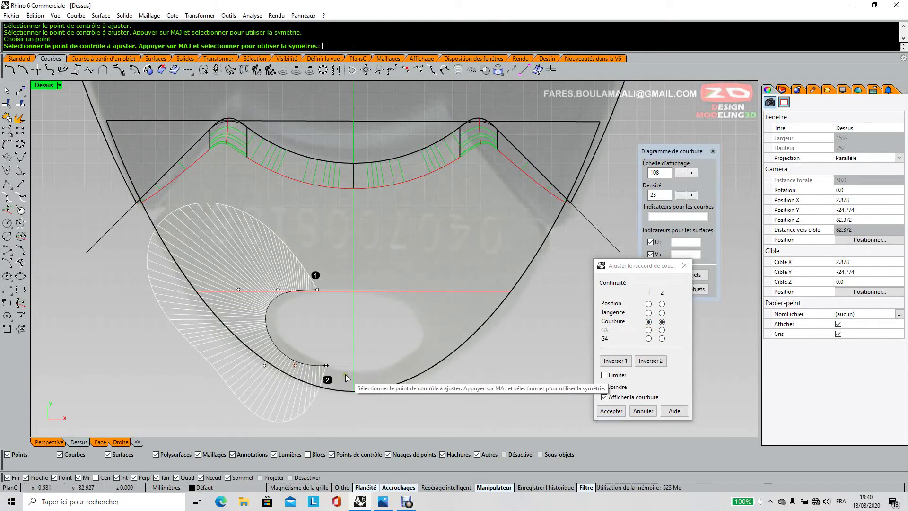
pyautogui.moveTo(295, 365); pyautogui.dragTo(302, 365)
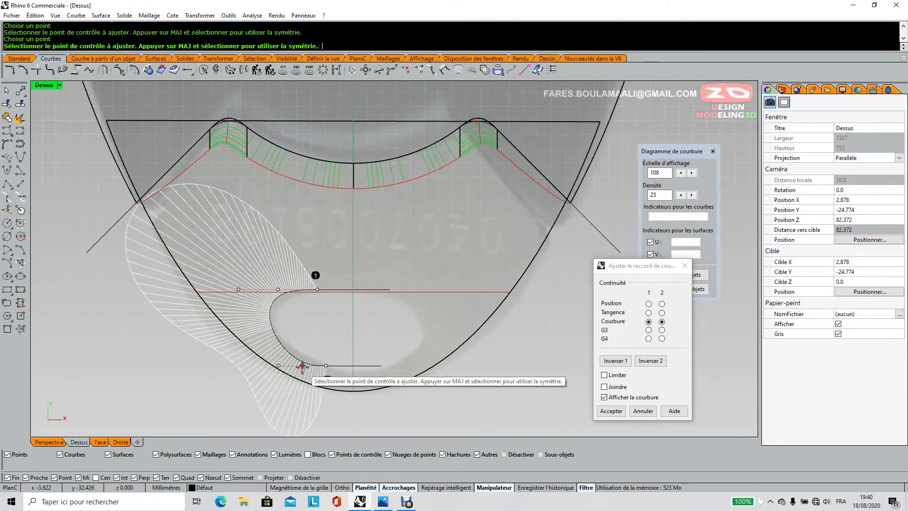
pyautogui.moveTo(278, 289); pyautogui.dragTo(281, 291)
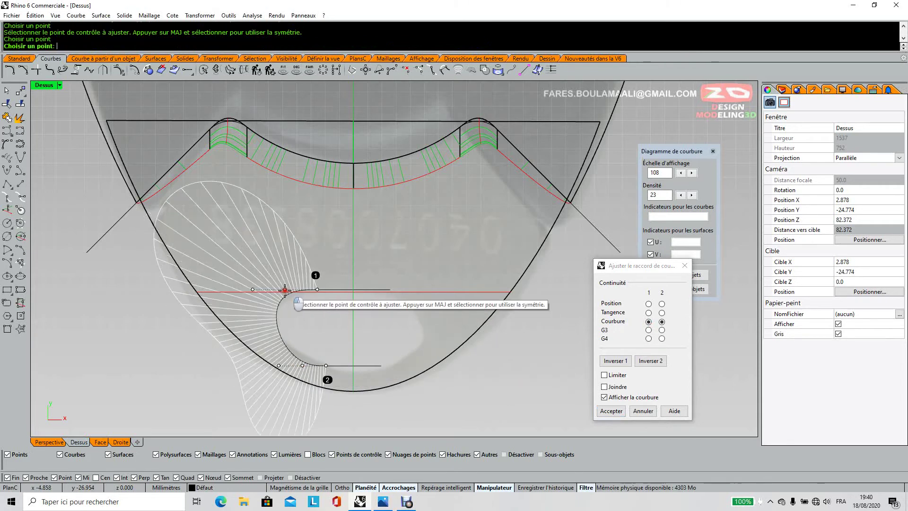
pyautogui.click(611, 408)
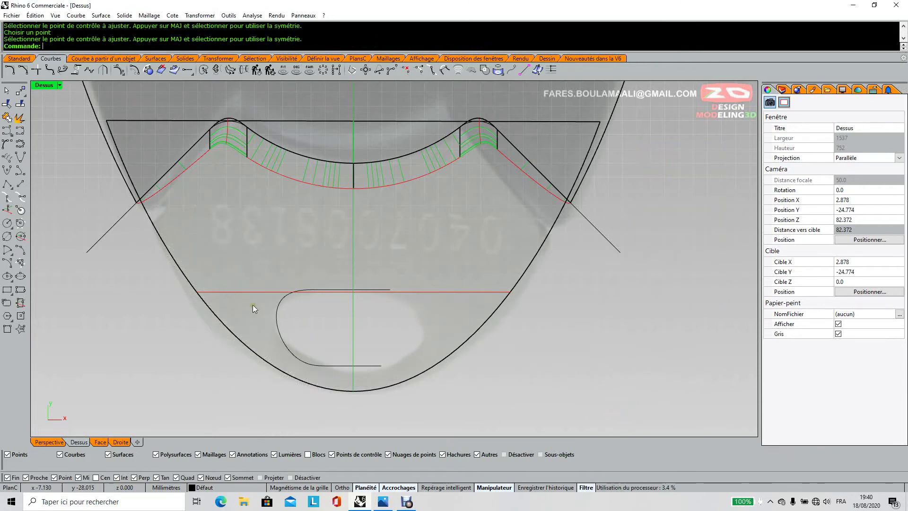
pyautogui.click(276, 308)
# - Mirror the blend curve across the slot centreline to round the other side of the slot
pyautogui.click(316, 339)
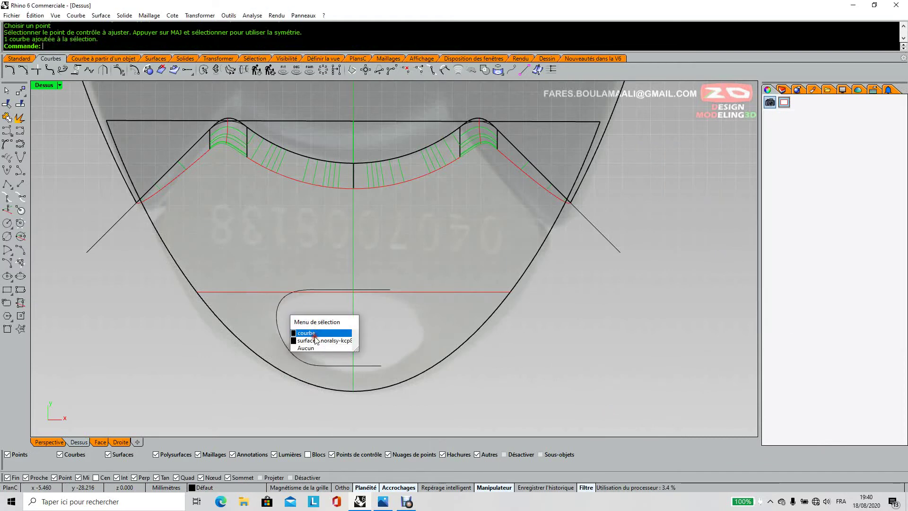
pyautogui.click(21, 59)
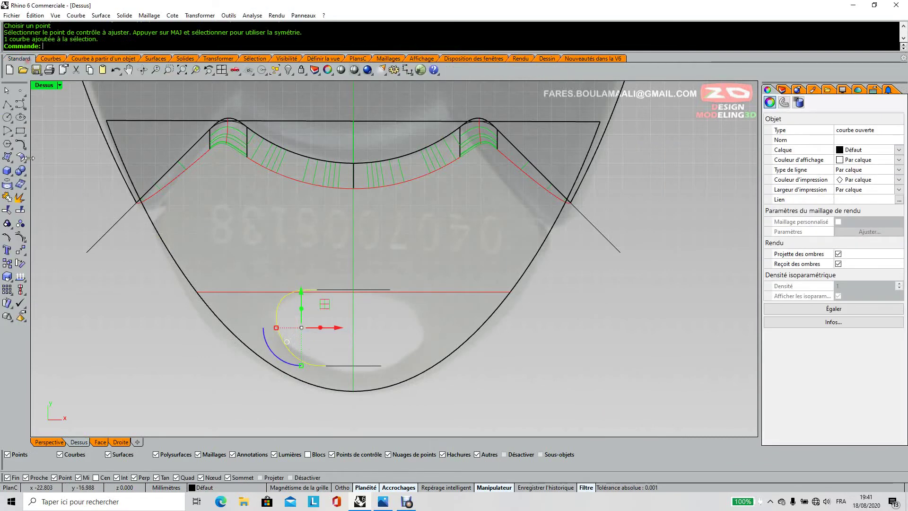
pyautogui.click(22, 251)
pyautogui.click(101, 256)
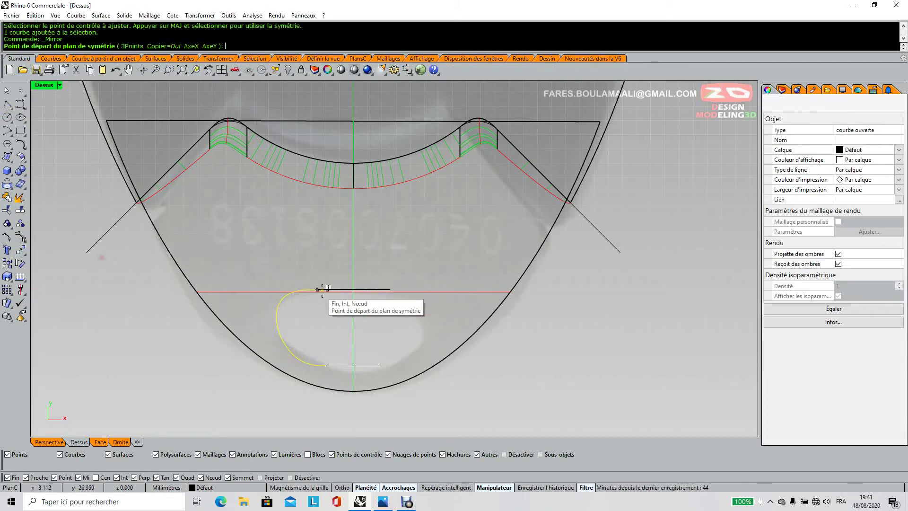
pyautogui.click(353, 289)
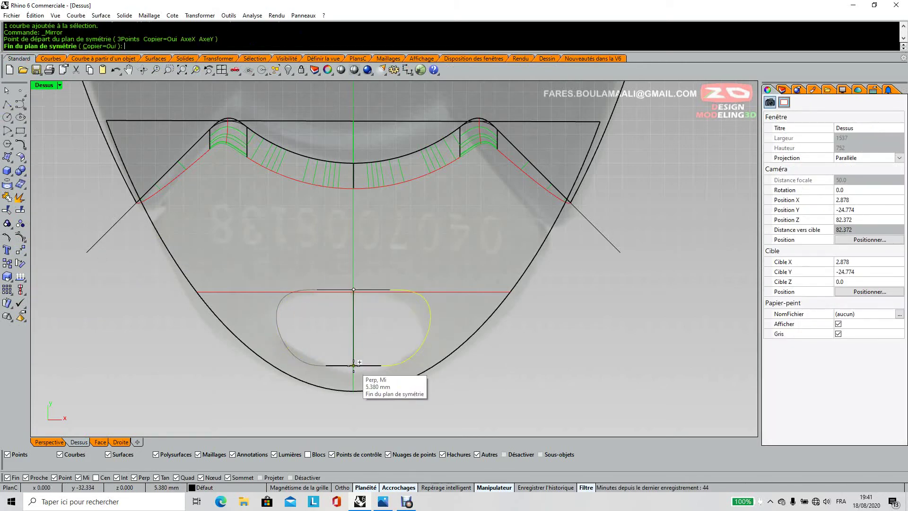
pyautogui.click(353, 365)
pyautogui.click(617, 374)
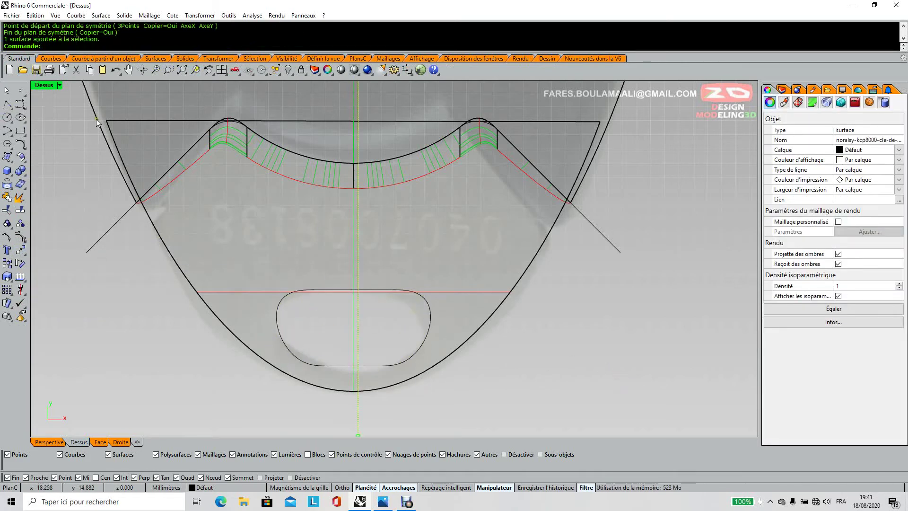
# - Join the four slot segments into a closed curve and maximize the Perspective view
pyautogui.click(7, 92)
pyautogui.middleClick(360, 282)
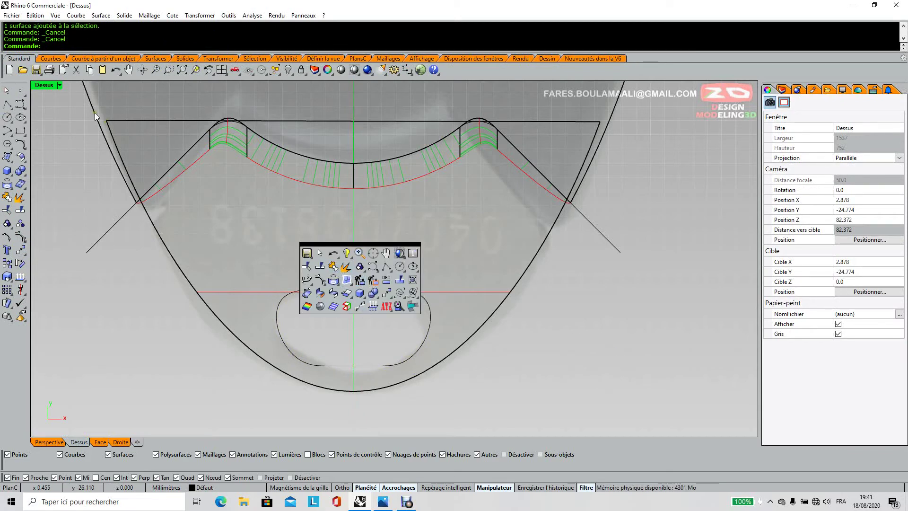
pyautogui.click(48, 84)
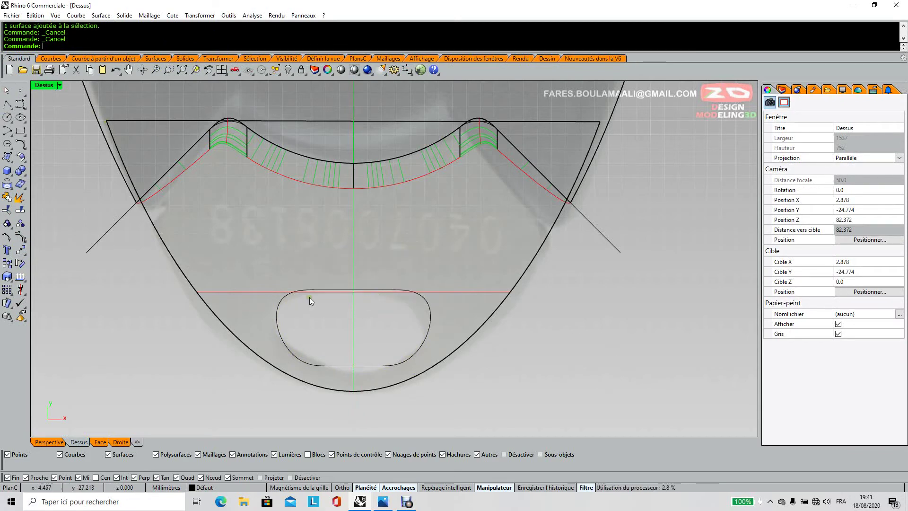
pyautogui.click(11, 198)
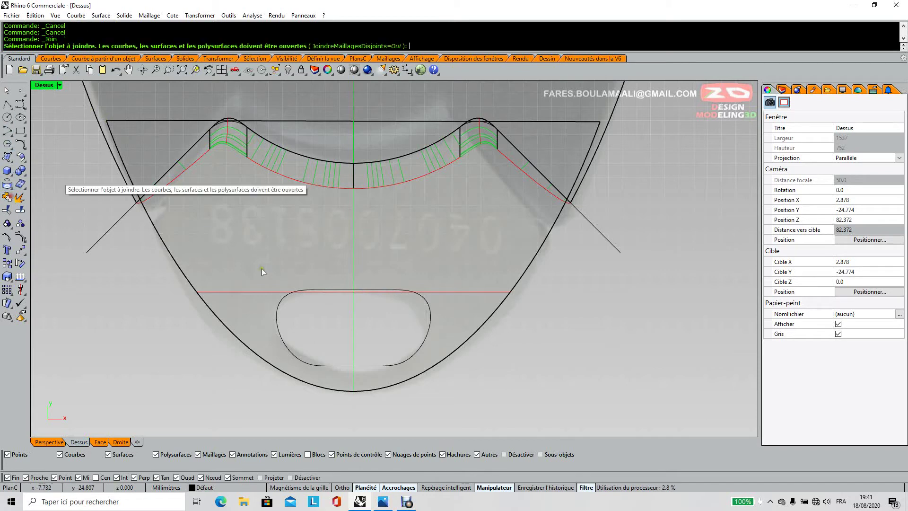
pyautogui.click(294, 296)
pyautogui.click(334, 320)
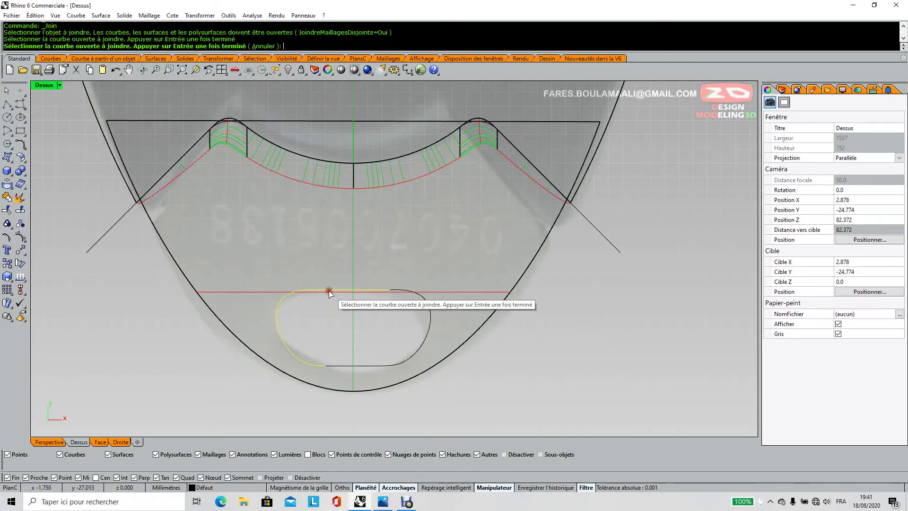
pyautogui.click(373, 366)
pyautogui.doubleClick(44, 86)
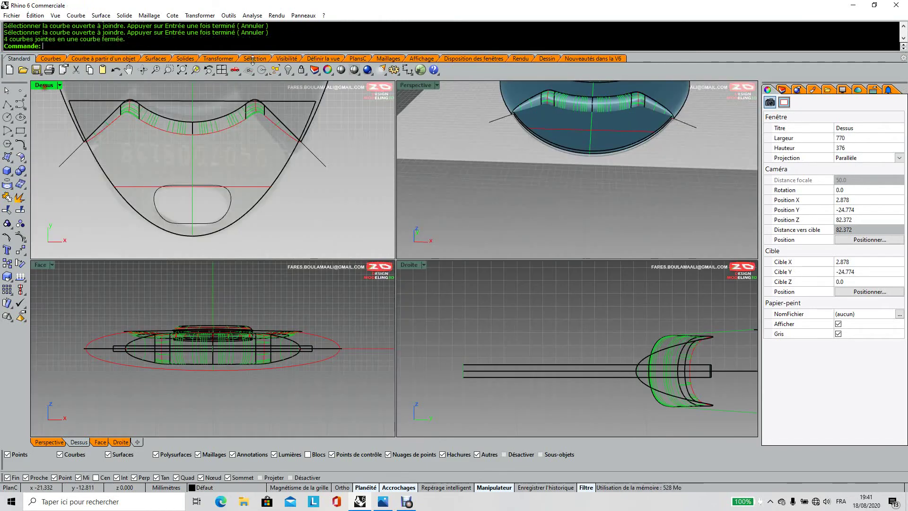
pyautogui.doubleClick(415, 86)
pyautogui.moveTo(416, 189); pyautogui.dragTo(568, 266, button='right')
# - Hide the flat ground plane under the key fob
pyautogui.click(568, 265)
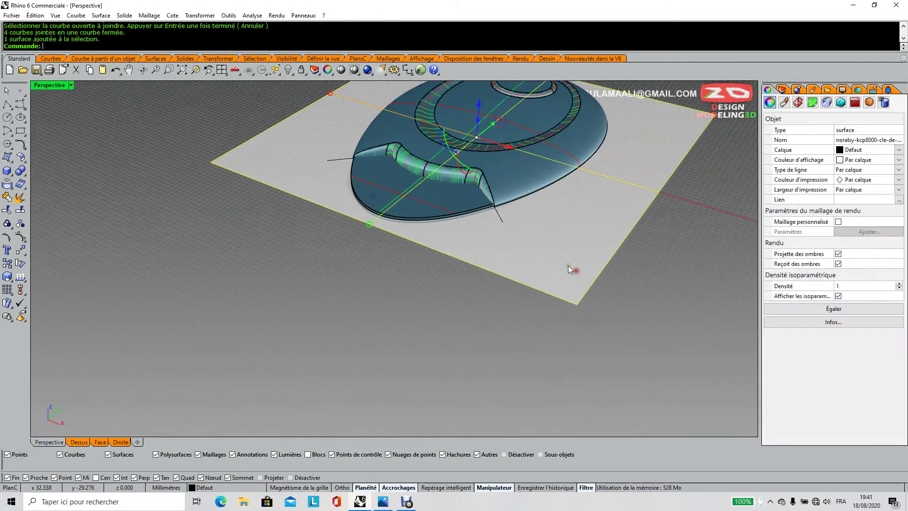
pyautogui.middleClick(568, 265)
pyautogui.click(528, 228)
pyautogui.moveTo(528, 228); pyautogui.dragTo(476, 237, button='right')
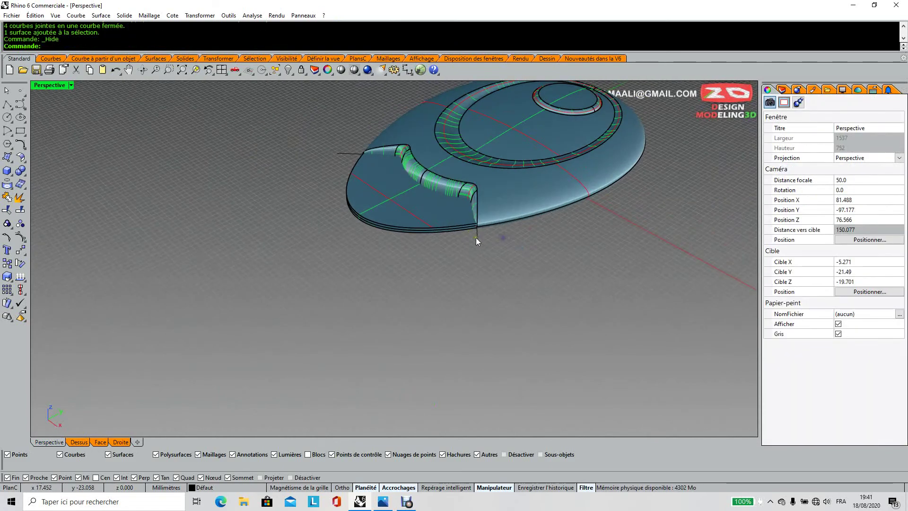
# - Orbit to a top-down view of the fob and bring up the solid editing tools for WireCut
pyautogui.click(477, 238)
pyautogui.middleClick(514, 226)
pyautogui.click(603, 302)
pyautogui.middleClick(457, 269)
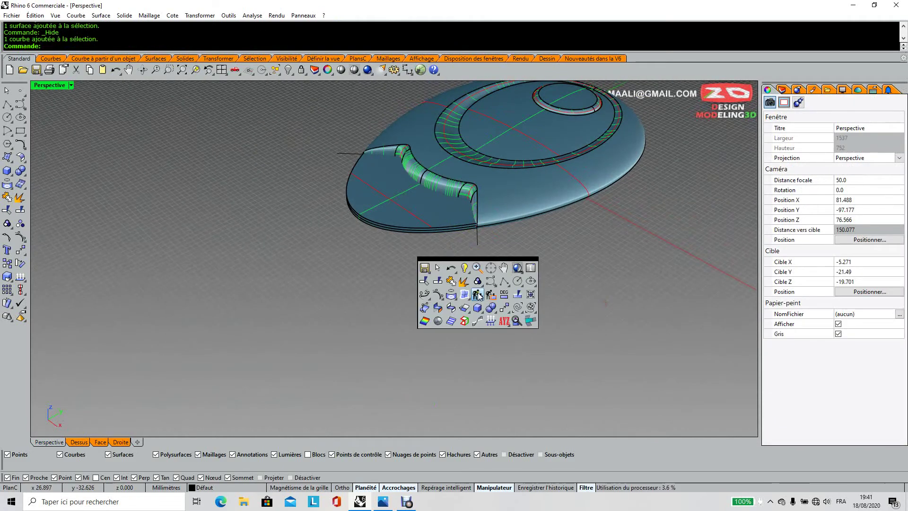
pyautogui.moveTo(449, 260); pyautogui.dragTo(498, 223, button='right')
pyautogui.moveTo(542, 204)
pyautogui.mouseDown(button='right')
pyautogui.moveTo(474, 300)
pyautogui.moveTo(485, 277)
pyautogui.mouseUp(button='right')
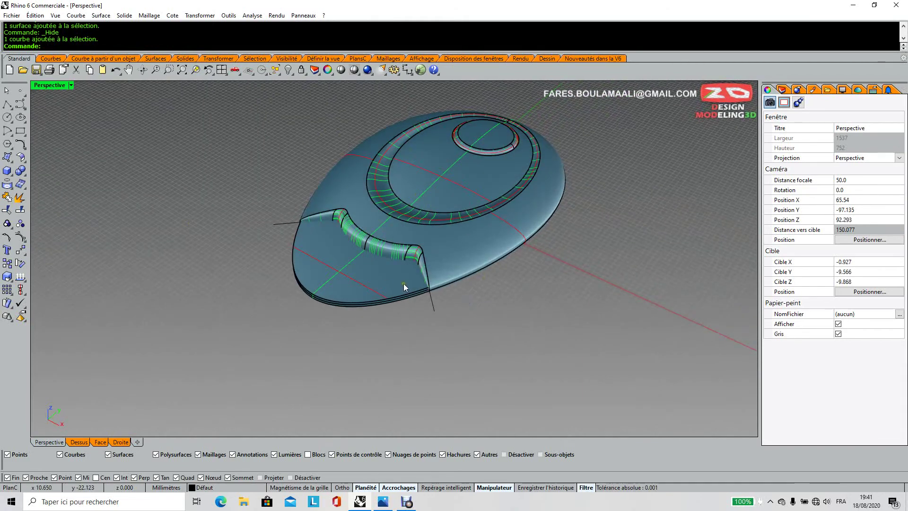
pyautogui.moveTo(403, 284); pyautogui.dragTo(346, 277, button='right')
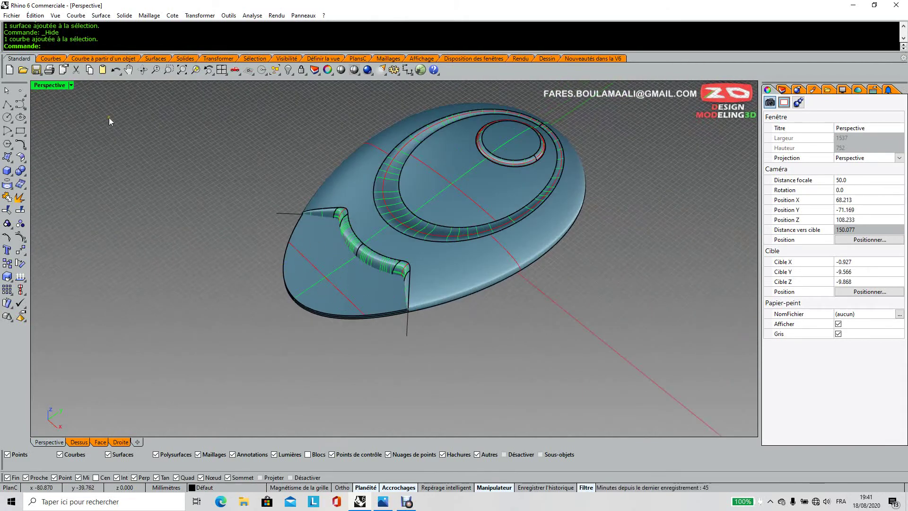
pyautogui.click(26, 178)
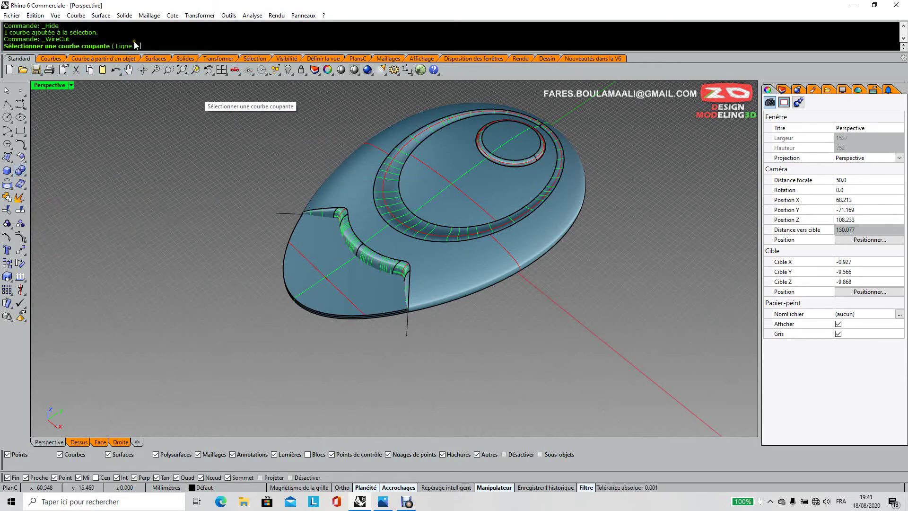
# - WireCut the slot outline fully through the fob's front body part, then select the cut-out piece
pyautogui.doubleClick(61, 87)
pyautogui.click(232, 208)
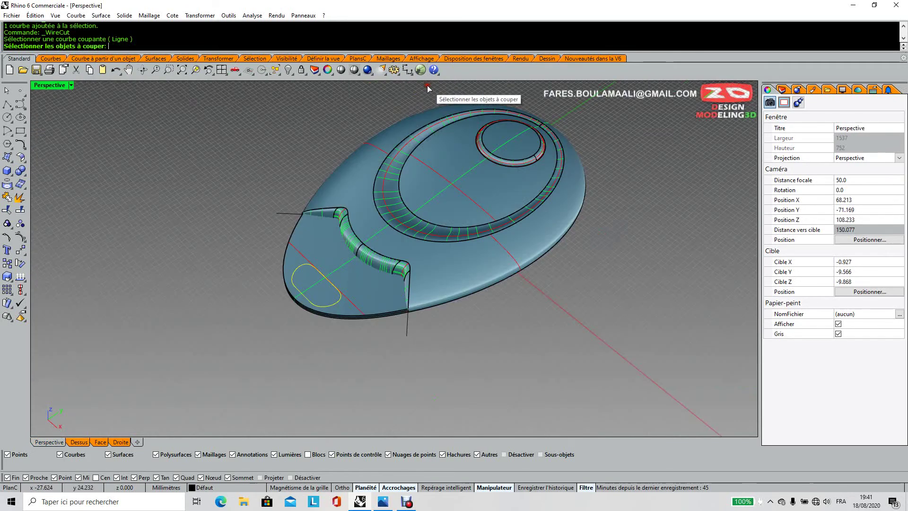
pyautogui.doubleClick(422, 86)
pyautogui.moveTo(344, 245); pyautogui.dragTo(359, 239, button='right')
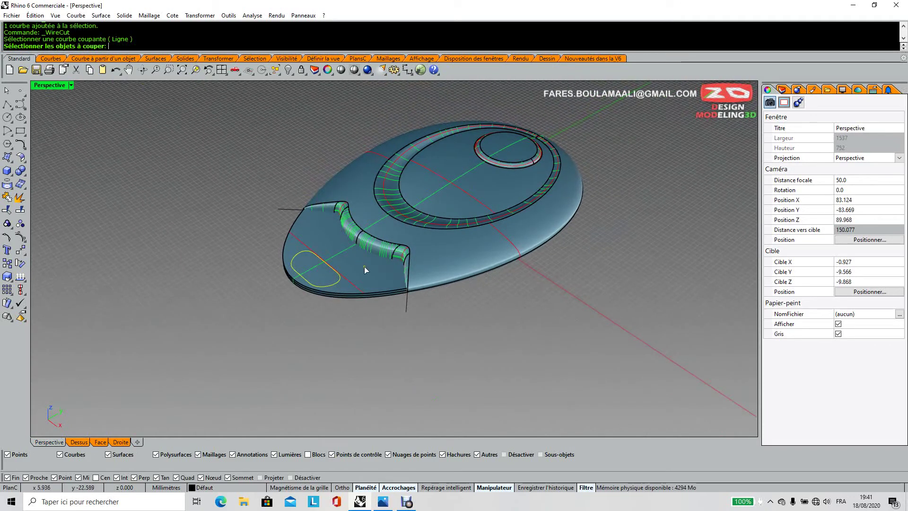
pyautogui.click(369, 278)
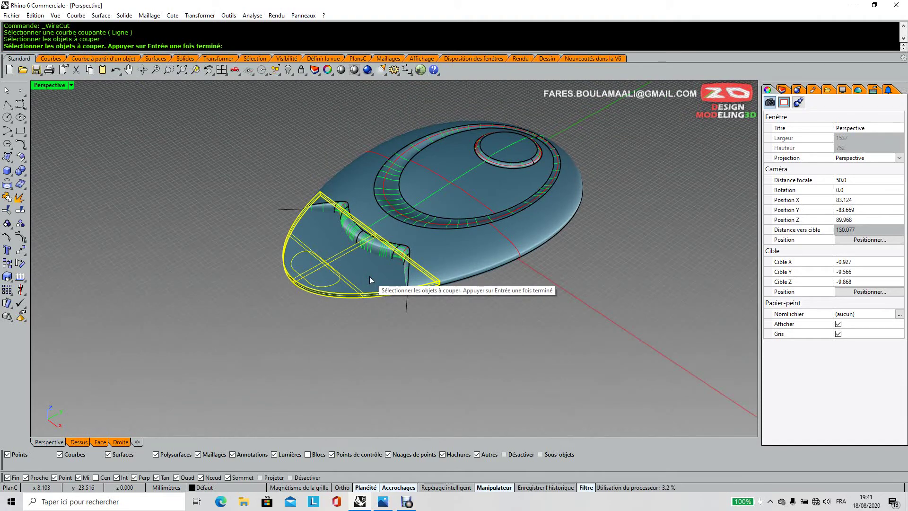
pyautogui.press('Return')
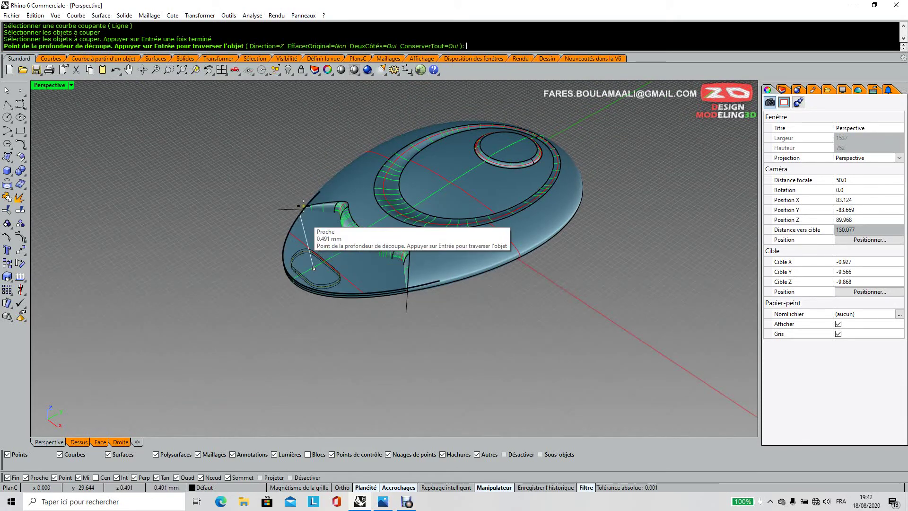
pyautogui.press('Return')
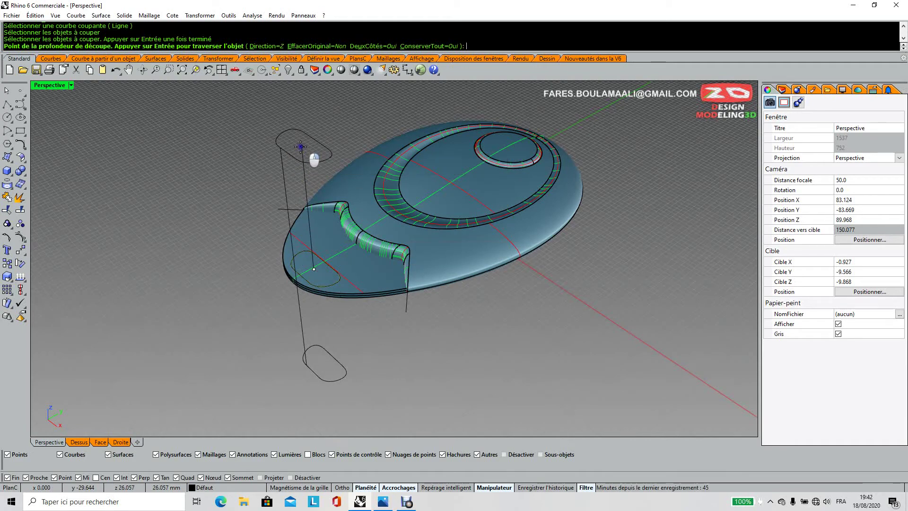
pyautogui.moveTo(356, 276); pyautogui.dragTo(347, 316, button='right')
pyautogui.scroll(3, 311, 296)
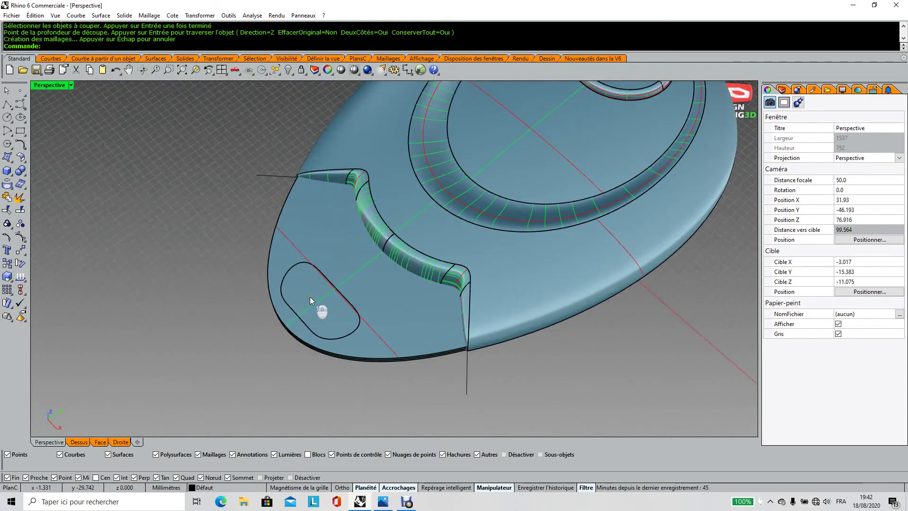
pyautogui.click(310, 296)
# - Delete the cut-out slot piece and zoom in on the slot from a low angle
pyautogui.press('Delete')
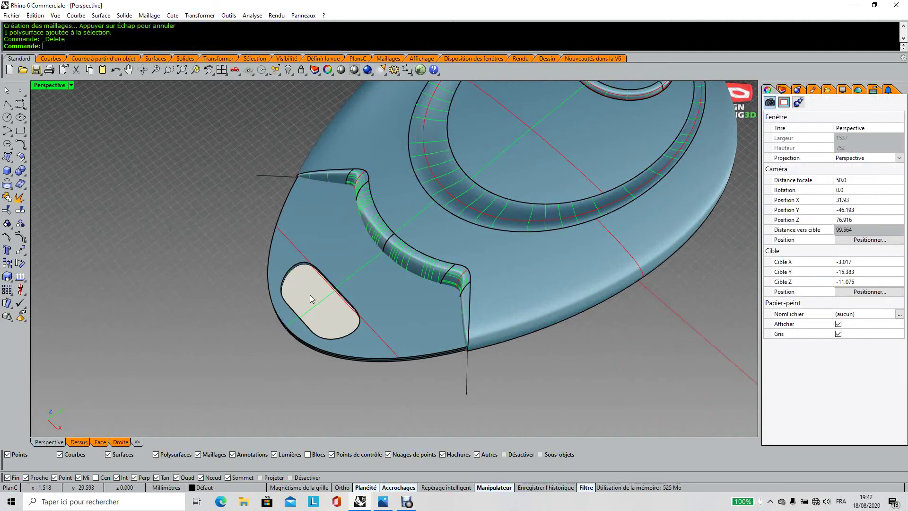
pyautogui.click(310, 294)
pyautogui.click(377, 379)
pyautogui.moveTo(377, 380); pyautogui.dragTo(345, 314, button='right')
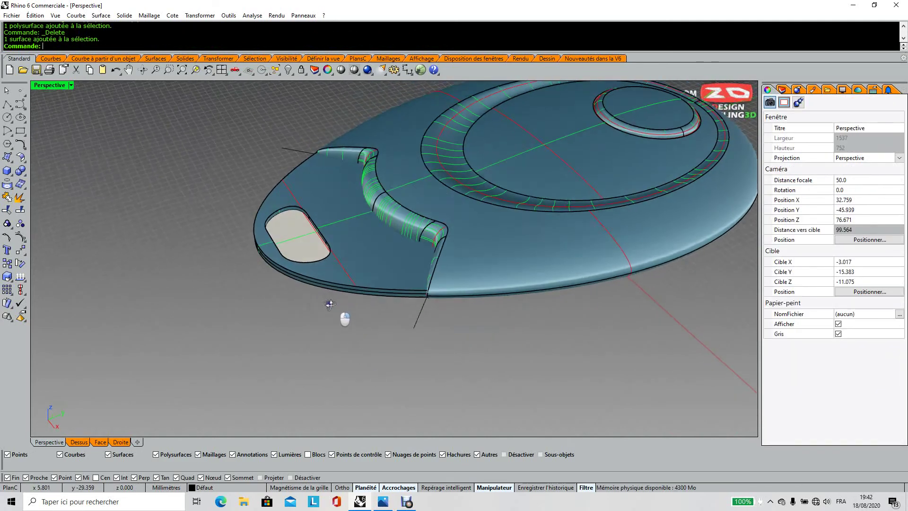
pyautogui.scroll(2, 288, 223)
pyautogui.scroll(2, 287, 223)
pyautogui.moveTo(287, 223)
pyautogui.mouseDown(button='right')
pyautogui.moveTo(283, 199)
pyautogui.moveTo(318, 253)
pyautogui.mouseUp(button='right')
# - Delete the leftover surface filling the slot
pyautogui.click(296, 163)
pyautogui.click(304, 213)
pyautogui.scroll(3, 302, 195)
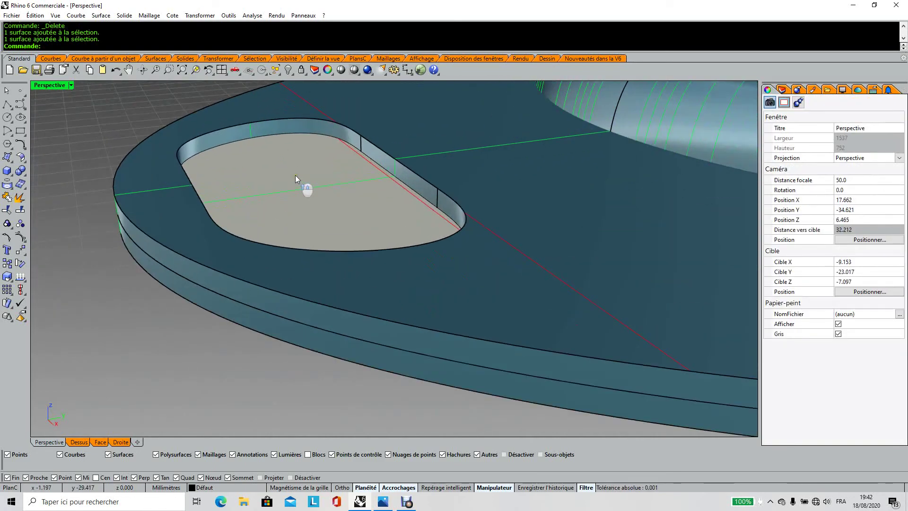
pyautogui.click(303, 192)
pyautogui.press('Delete')
# - Orbit out to check the clean slot through the tab, ready for edge filleting
pyautogui.scroll(-2, 302, 192)
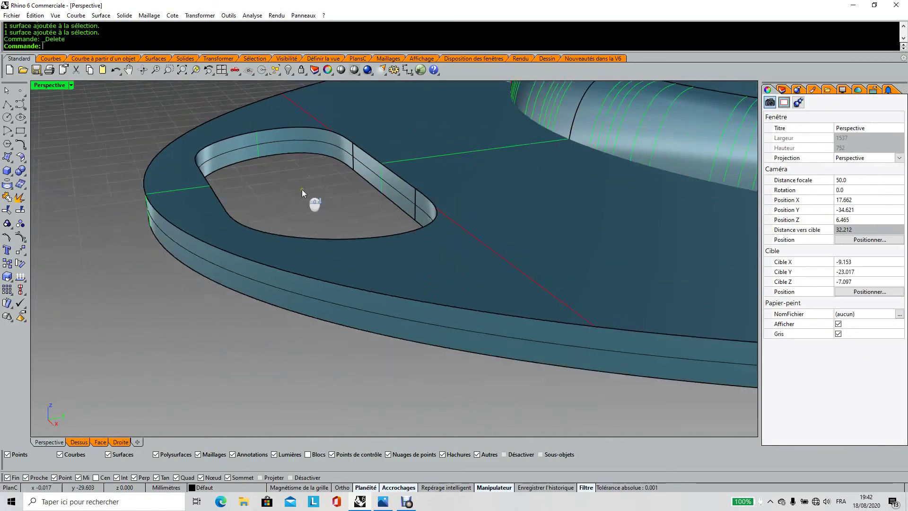
pyautogui.moveTo(301, 189)
pyautogui.mouseDown(button='right')
pyautogui.moveTo(297, 230)
pyautogui.moveTo(365, 300)
pyautogui.moveTo(505, 276)
pyautogui.mouseUp(button='right')
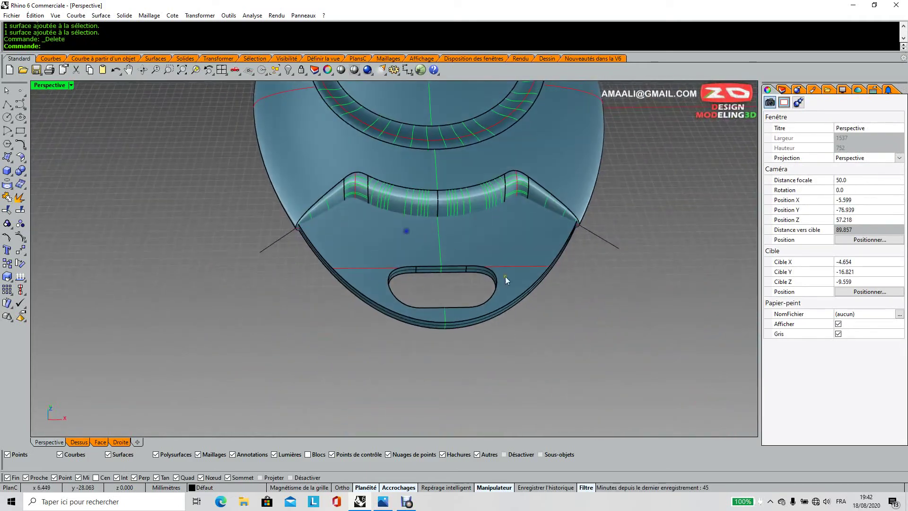
pyautogui.scroll(3, 505, 276)
pyautogui.click(479, 181)
pyautogui.moveTo(479, 180)
pyautogui.mouseDown(button='right')
pyautogui.moveTo(439, 257)
pyautogui.moveTo(407, 257)
pyautogui.moveTo(451, 330)
pyautogui.moveTo(299, 236)
pyautogui.mouseUp(button='right')
pyautogui.click(450, 330)
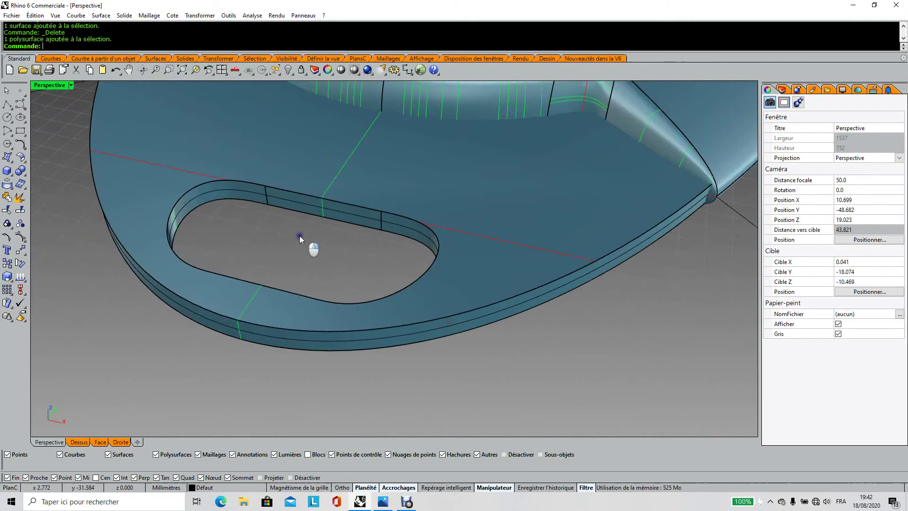
pyautogui.click(22, 172)
# - FilletEdge the slot's upper and lower edge loops with a 0.2 radius
pyautogui.click(100, 188)
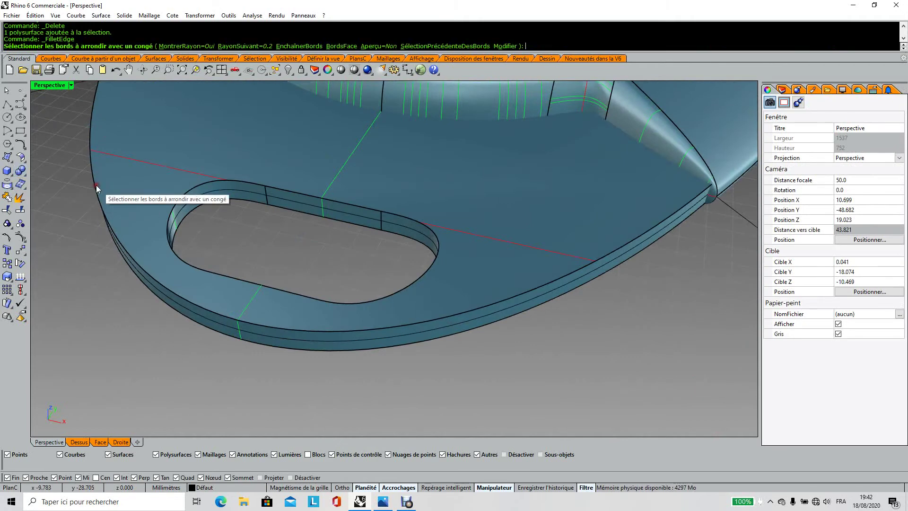
pyautogui.click(213, 179)
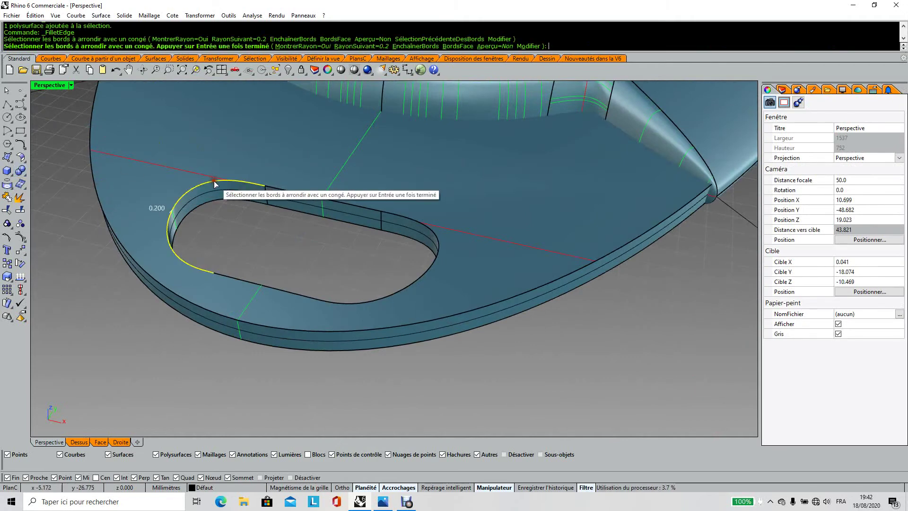
pyautogui.click(327, 200)
pyautogui.click(396, 216)
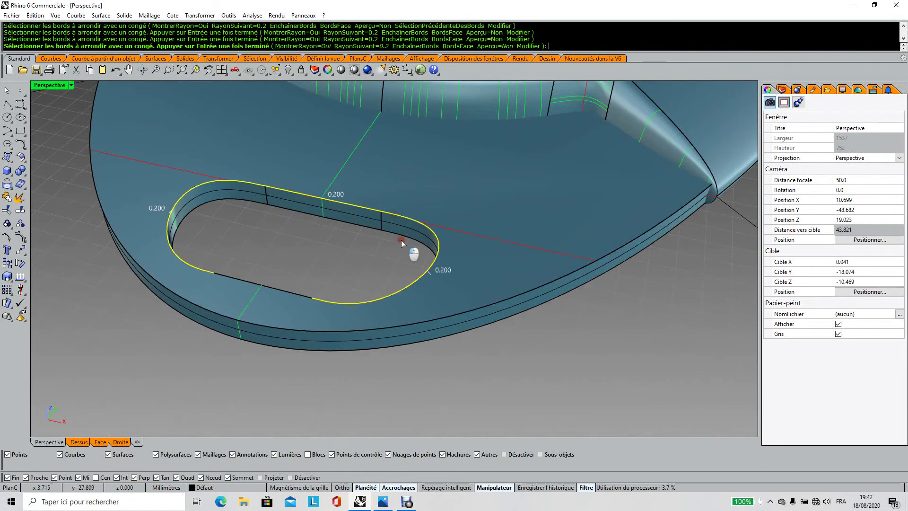
pyautogui.click(374, 228)
pyautogui.click(248, 202)
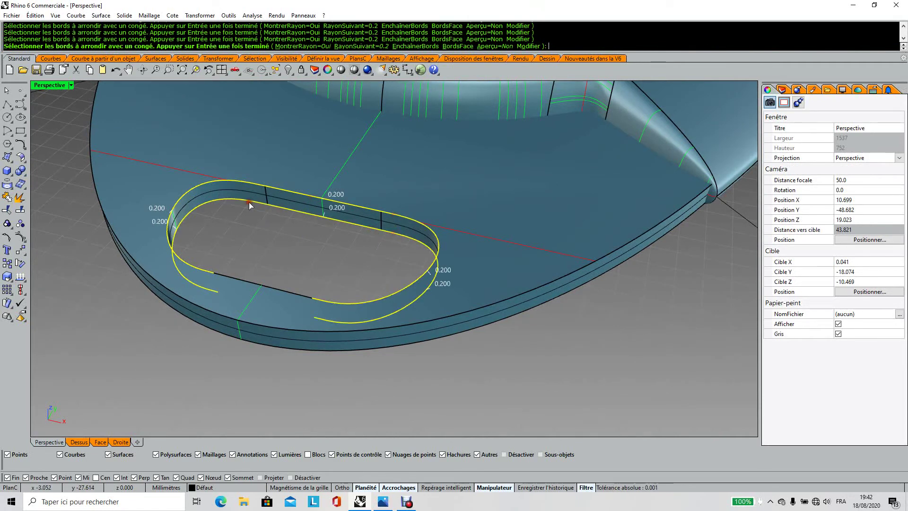
pyautogui.click(251, 284)
pyautogui.press('Return')
pyautogui.press('Return')
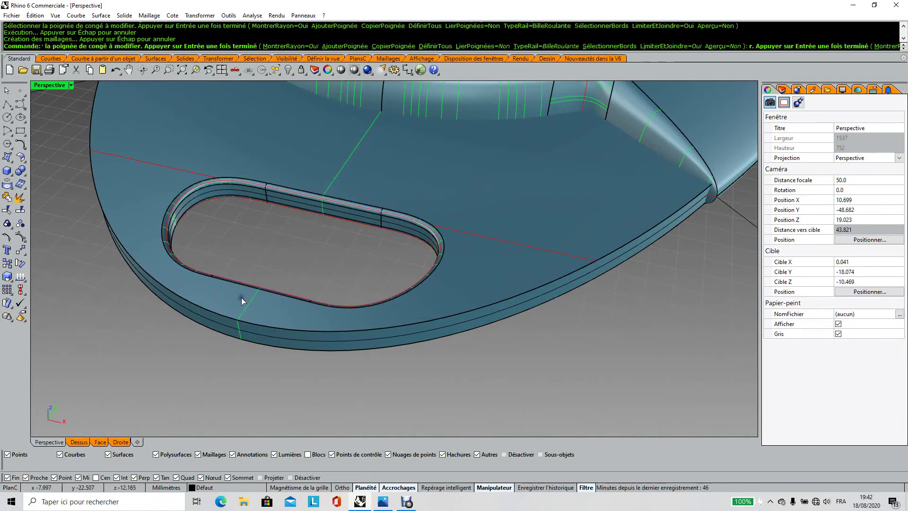
pyautogui.moveTo(302, 228)
pyautogui.mouseDown(button='right')
pyautogui.moveTo(236, 195)
pyautogui.moveTo(363, 224)
pyautogui.mouseUp(button='right')
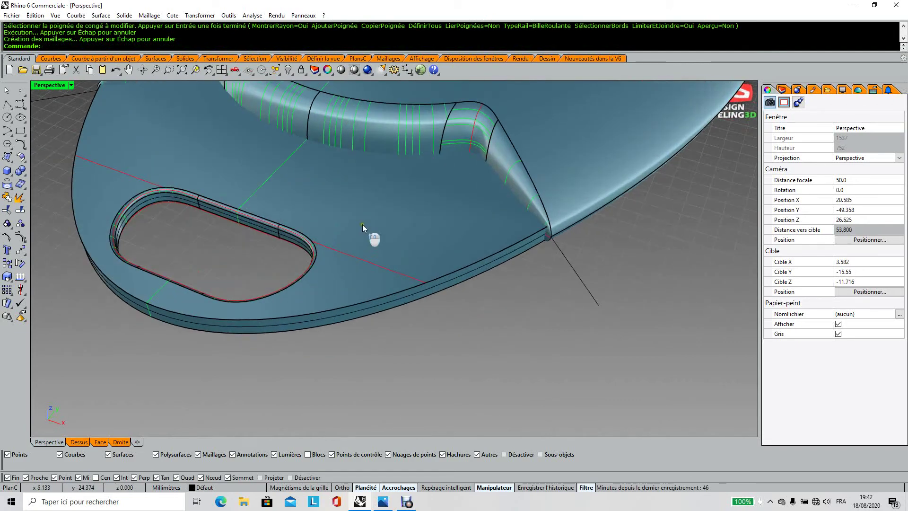
# - Isolate the tab solid so only it is shown
pyautogui.click(362, 224)
pyautogui.middleClick(492, 207)
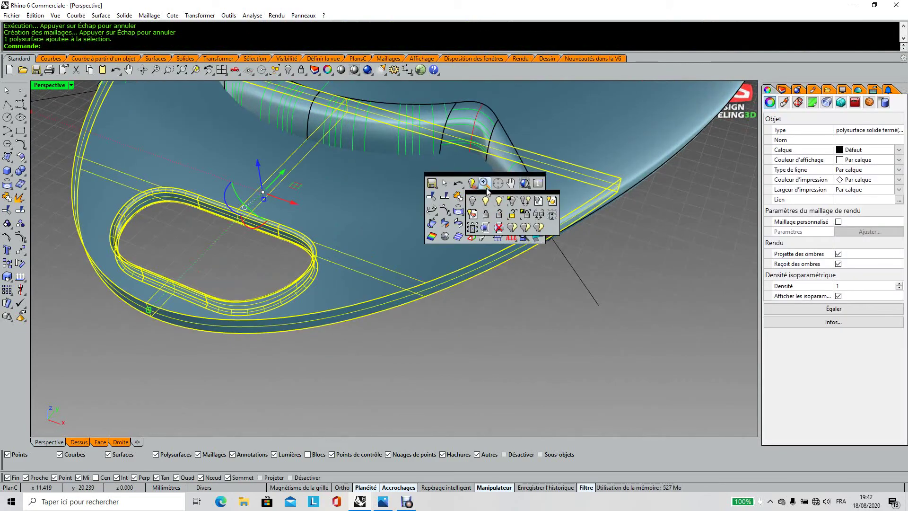
pyautogui.click(504, 196)
pyautogui.click(438, 299)
pyautogui.moveTo(438, 299)
pyautogui.mouseDown(button='right')
pyautogui.moveTo(375, 304)
pyautogui.moveTo(385, 254)
pyautogui.moveTo(329, 229)
pyautogui.mouseUp(button='right')
# - Zoom to the selected tab solid, orbit to a side view, and start FilletEdge
pyautogui.click(328, 229)
pyautogui.middleClick(474, 206)
pyautogui.click(474, 205)
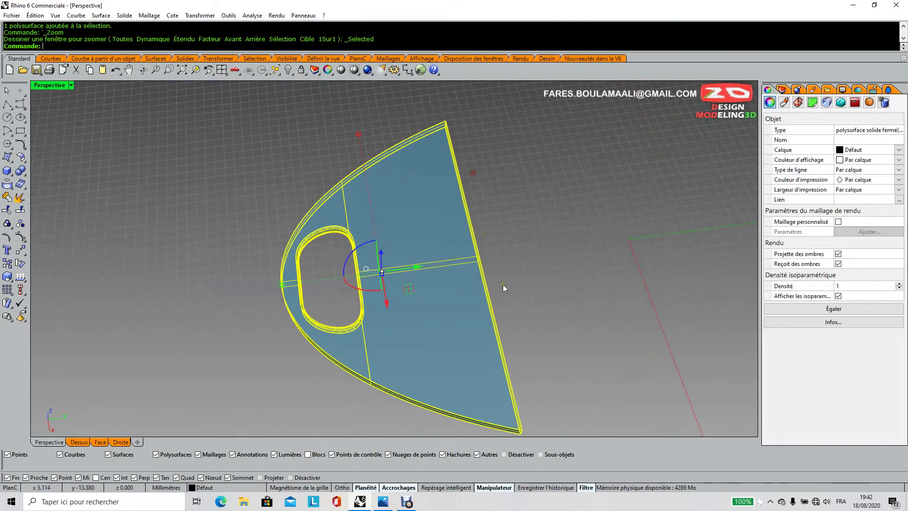
pyautogui.moveTo(503, 285); pyautogui.dragTo(370, 309, button='right')
pyautogui.click(467, 294)
pyautogui.scroll(3, 370, 309)
pyautogui.scroll(3, 387, 322)
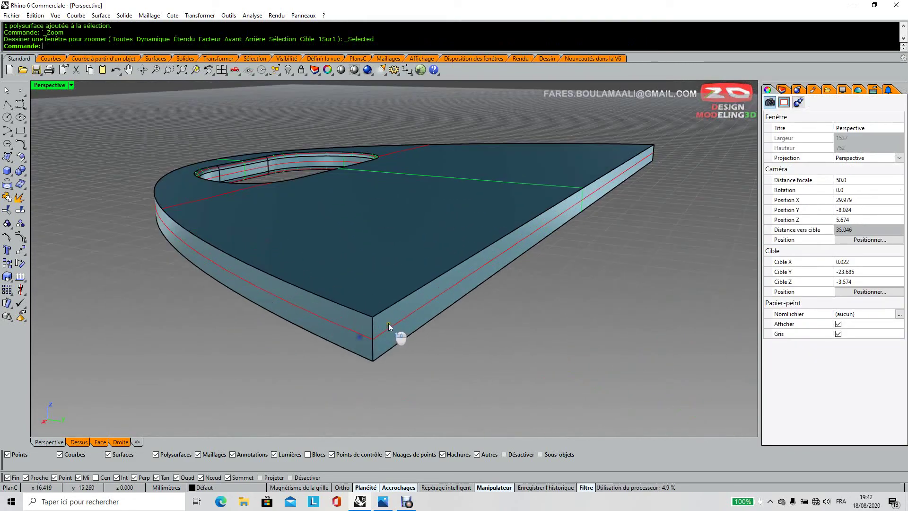
pyautogui.click(21, 170)
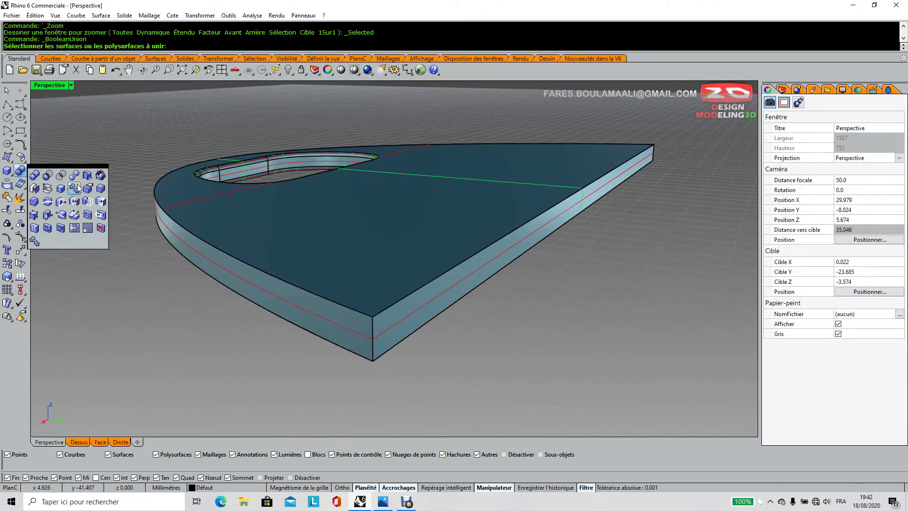
pyautogui.click(98, 189)
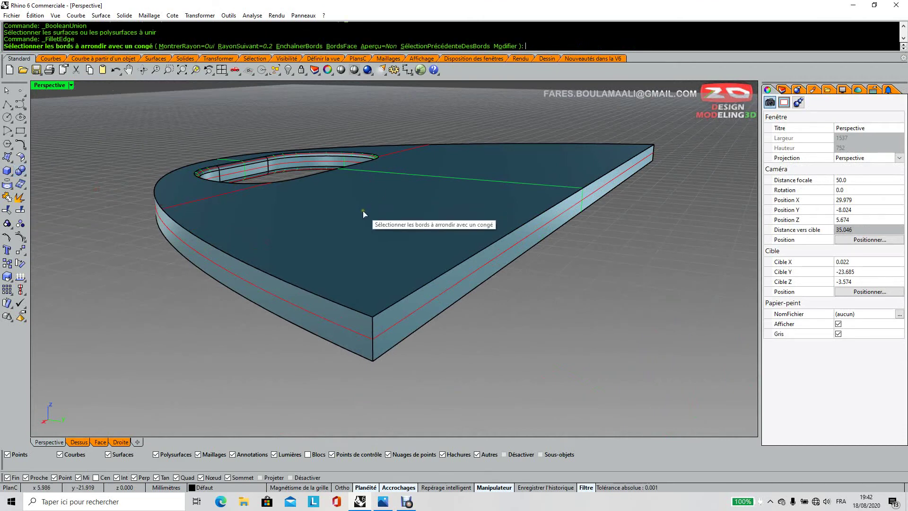
# - Fillet the first vertical corner edge of the tab with a 1 mm radius
pyautogui.write('1')
pyautogui.press('Return')
pyautogui.click(370, 342)
pyautogui.press('Return')
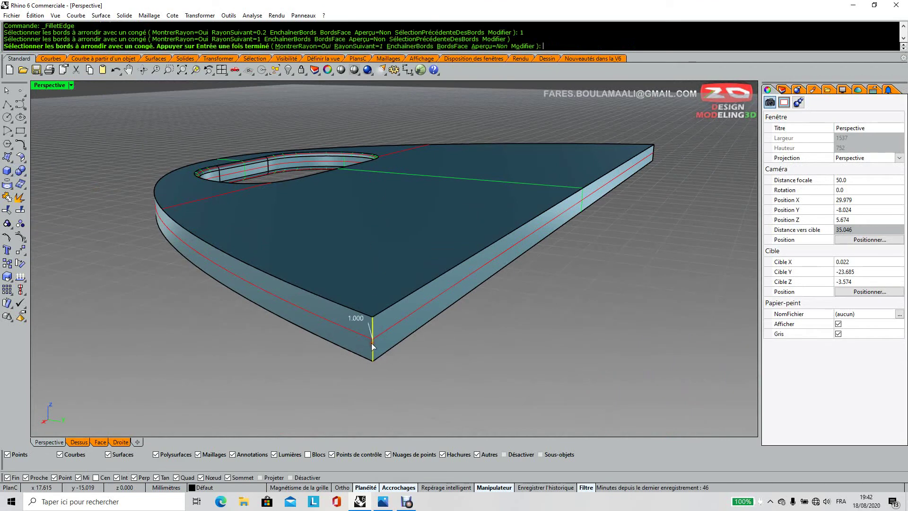
pyautogui.press('Return')
pyautogui.moveTo(401, 322)
pyautogui.mouseDown(button='right')
pyautogui.moveTo(446, 174)
pyautogui.moveTo(454, 293)
pyautogui.mouseUp(button='right')
# - Fillet the opposite vertical corner edge with the same 1 mm radius
pyautogui.press('Return')
pyautogui.click(450, 295)
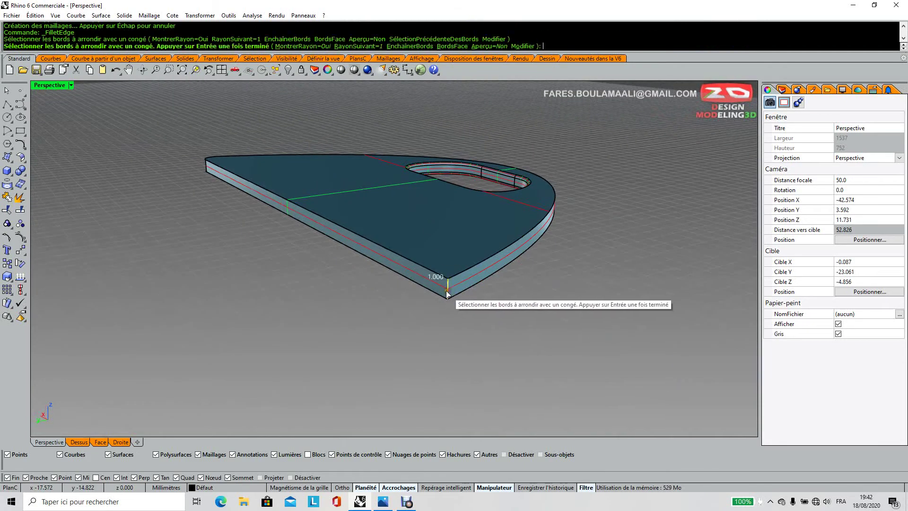
pyautogui.press('Return')
pyautogui.press('Return')
pyautogui.moveTo(300, 237); pyautogui.dragTo(293, 254, button='right')
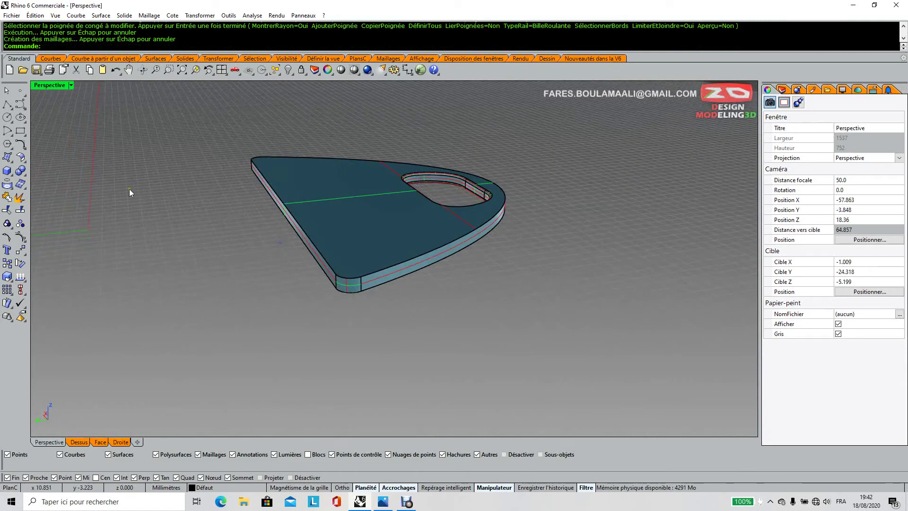
pyautogui.press('Return')
pyautogui.scroll(2, 368, 233)
pyautogui.scroll(2, 275, 243)
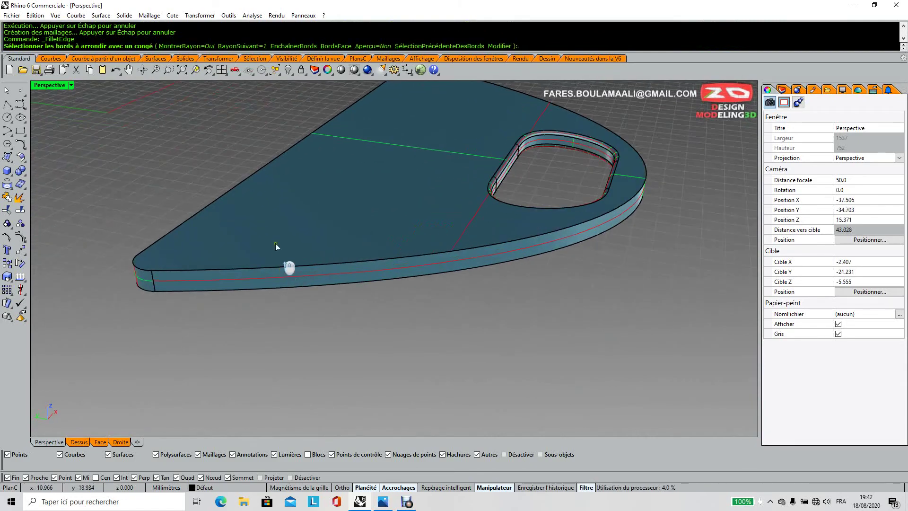
pyautogui.click(243, 46)
pyautogui.write('0.')
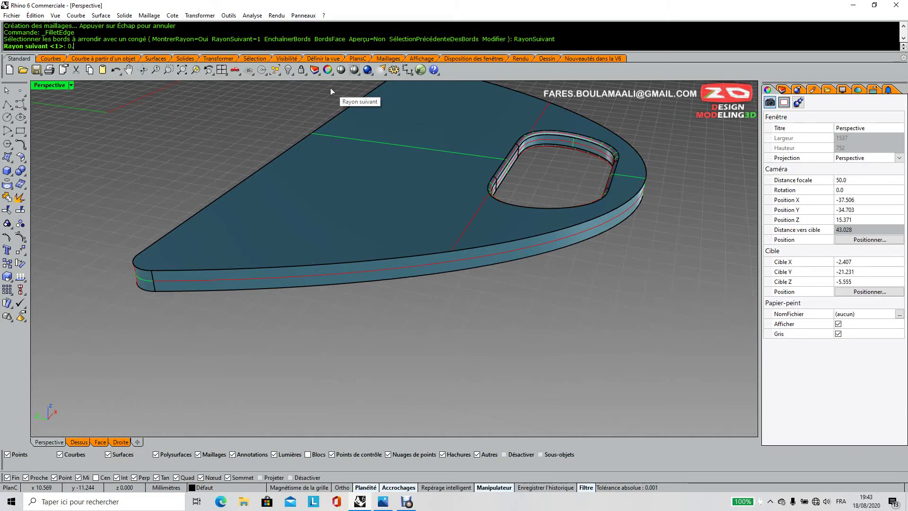
# - Fillet the tab's top outline edge chain with a 0.2 radius
pyautogui.write('2')
pyautogui.press('Return')
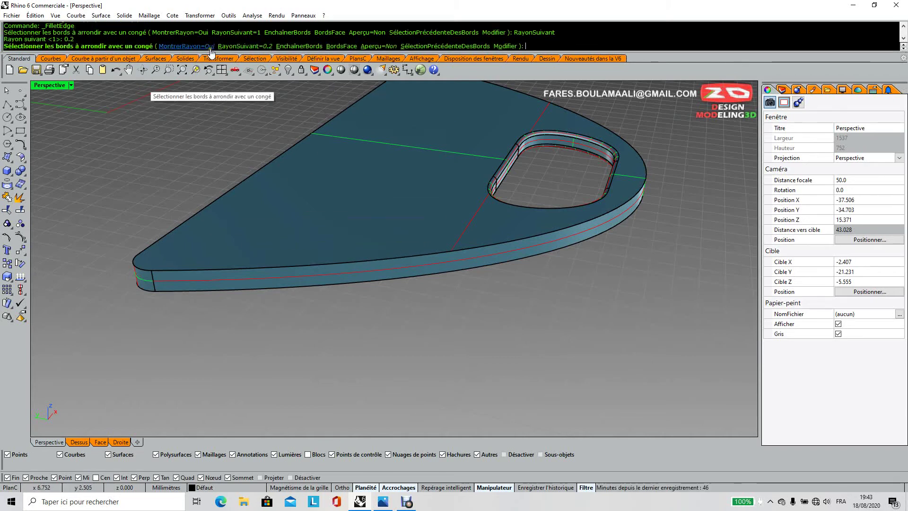
pyautogui.click(302, 46)
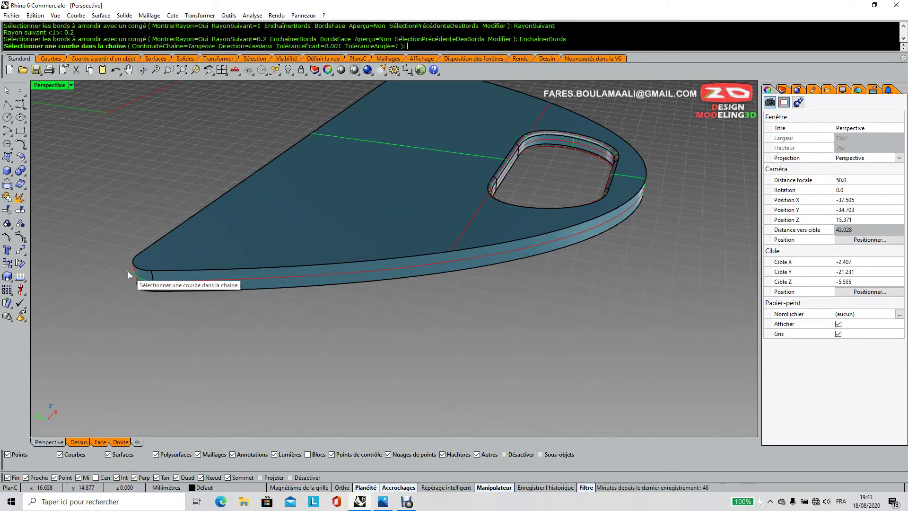
pyautogui.moveTo(150, 286); pyautogui.dragTo(264, 356, button='right')
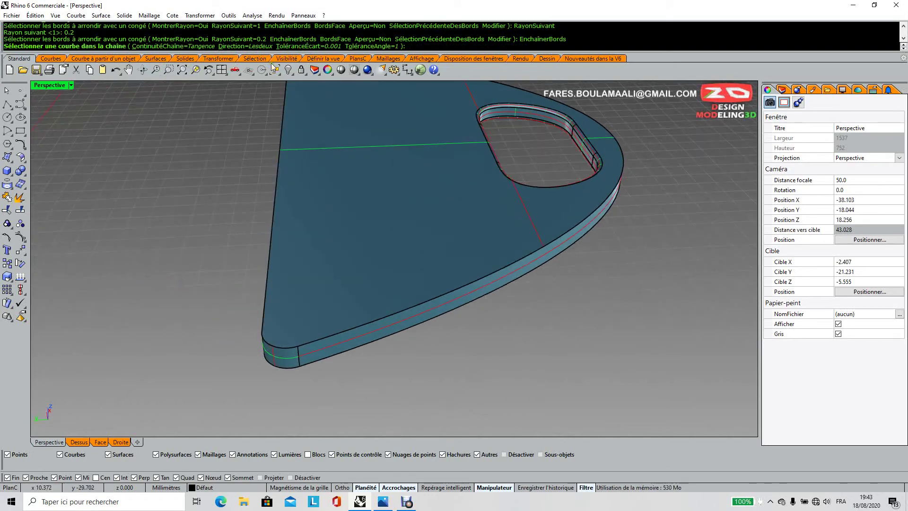
pyautogui.click(353, 325)
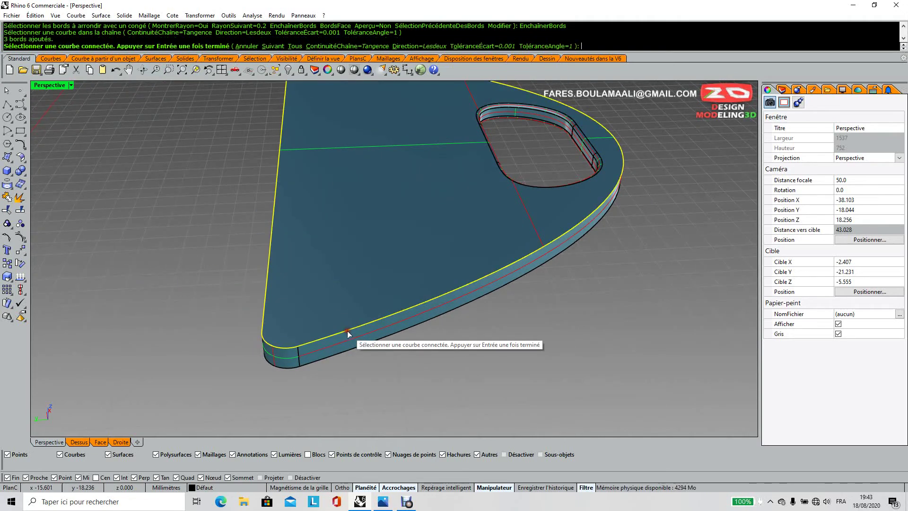
pyautogui.press('Return')
pyautogui.press('Return')
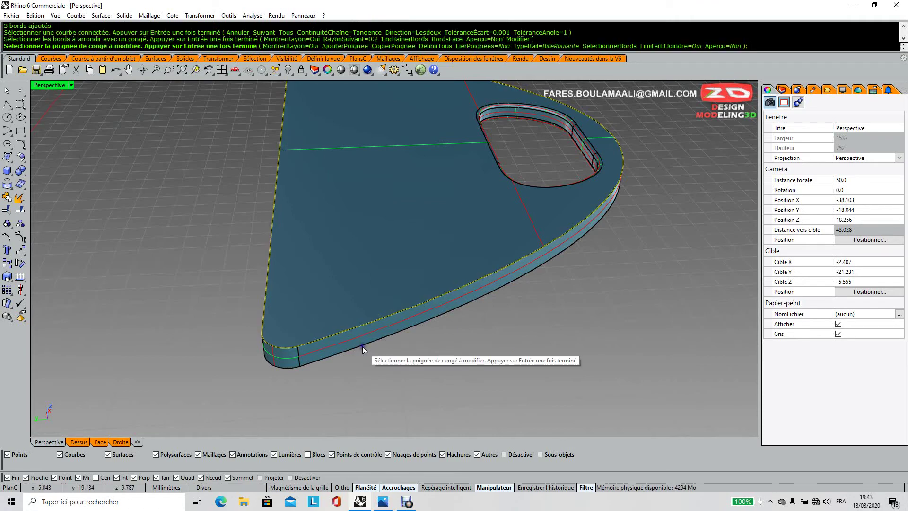
pyautogui.press('Return')
pyautogui.moveTo(362, 346)
pyautogui.mouseDown(button='right')
pyautogui.moveTo(368, 168)
pyautogui.moveTo(349, 154)
pyautogui.mouseUp(button='right')
# - Fillet the tab's bottom outline edge chain with a 0.2 radius
pyautogui.press('Return')
pyautogui.click(284, 201)
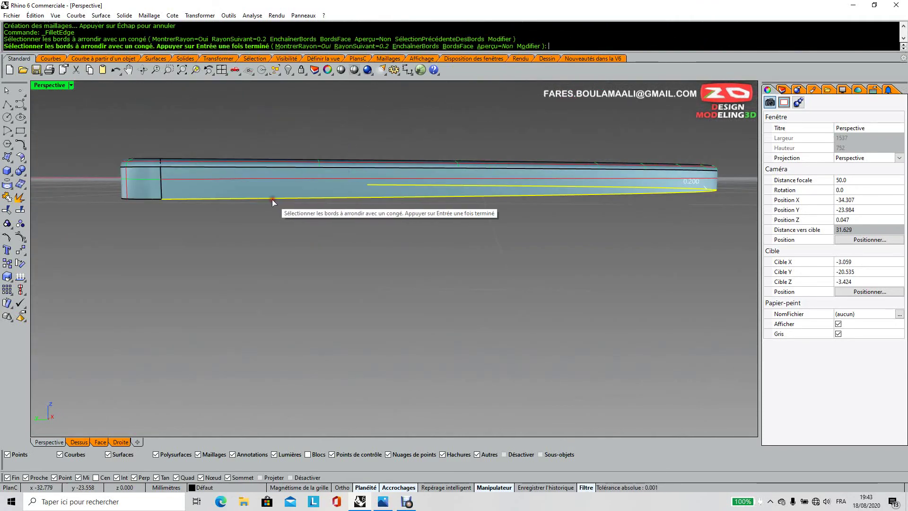
pyautogui.press('Escape')
pyautogui.press('Return')
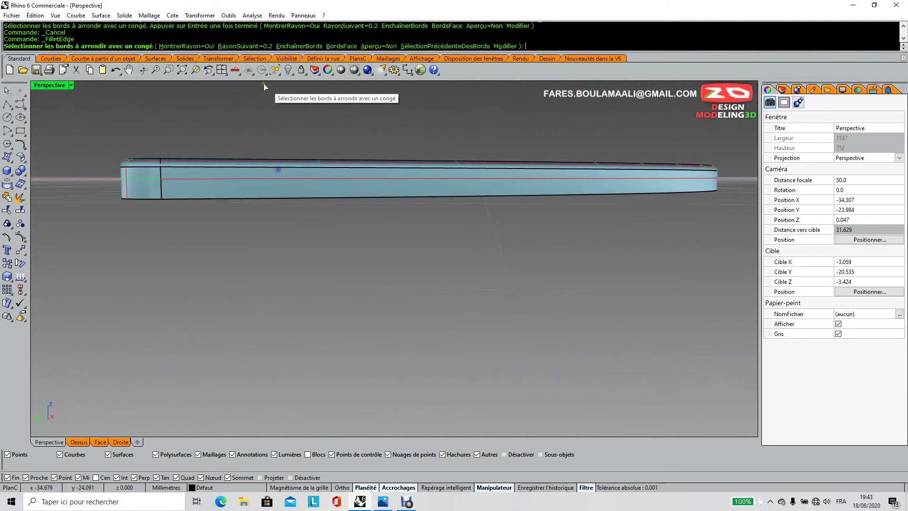
pyautogui.click(298, 46)
pyautogui.click(184, 204)
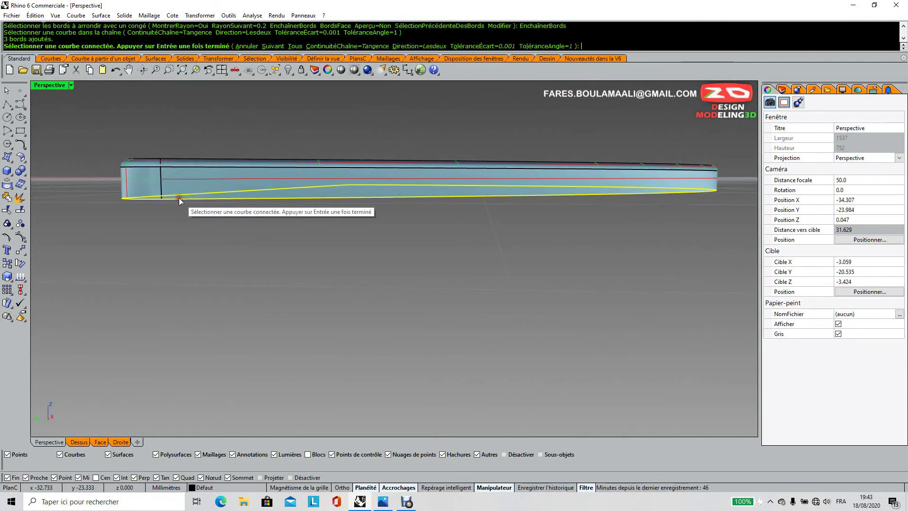
pyautogui.press('Return')
pyautogui.press('Return')
pyautogui.press('Return')
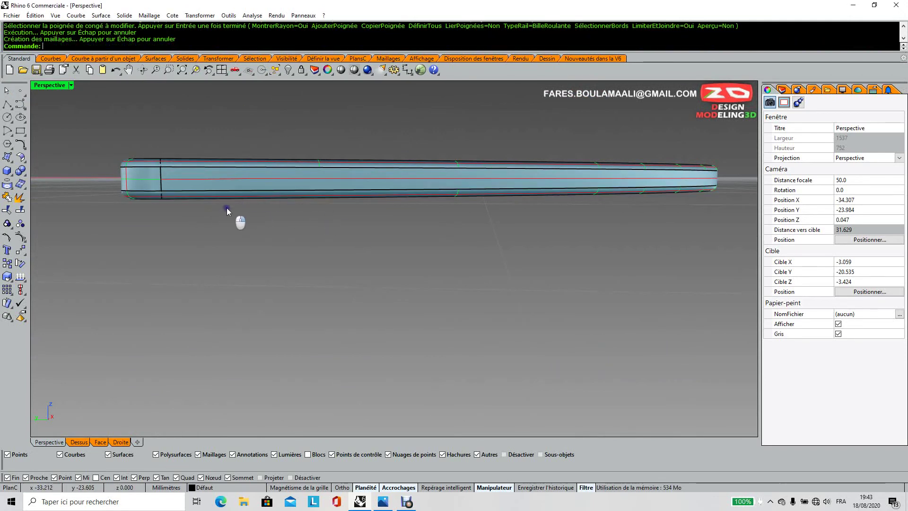
pyautogui.moveTo(232, 215)
pyautogui.mouseDown(button='right')
pyautogui.moveTo(203, 251)
pyautogui.moveTo(203, 199)
pyautogui.mouseUp(button='right')
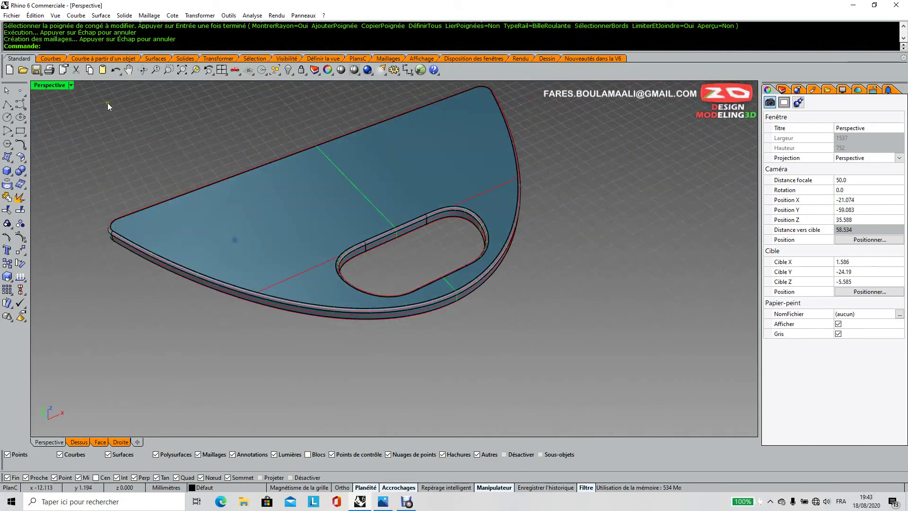
# - Show all hidden objects, then hide the ground plane again
pyautogui.middleClick(202, 134)
pyautogui.click(247, 143)
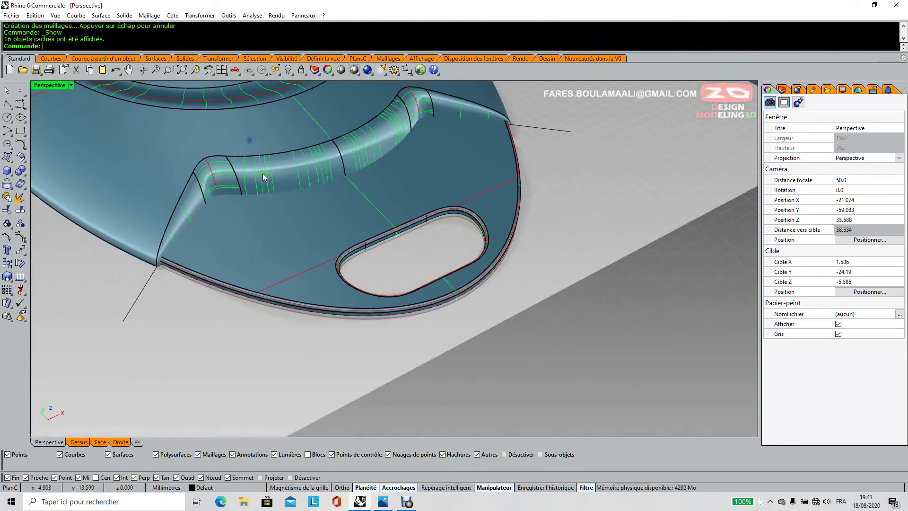
pyautogui.click(7, 89)
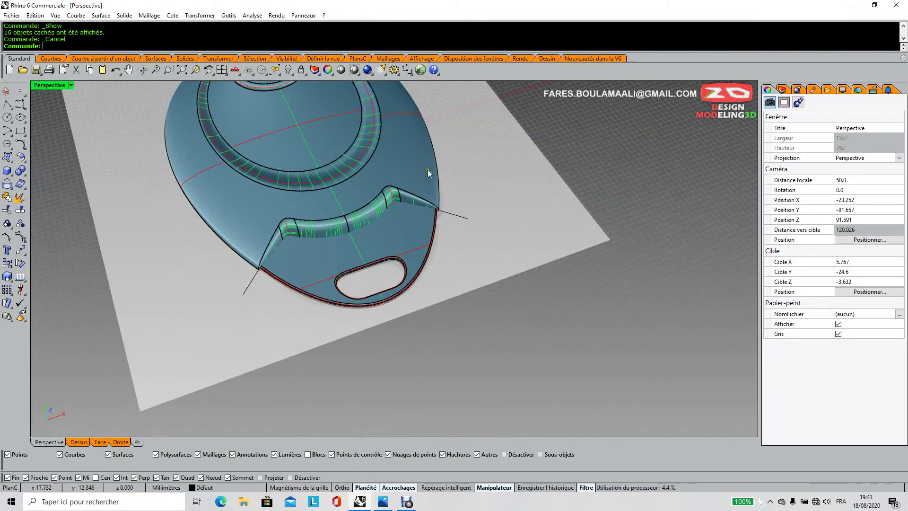
pyautogui.click(504, 206)
pyautogui.middleClick(504, 206)
pyautogui.click(554, 183)
pyautogui.moveTo(554, 184)
pyautogui.mouseDown(button='right')
pyautogui.moveTo(482, 300)
pyautogui.moveTo(406, 290)
pyautogui.moveTo(525, 88)
pyautogui.moveTo(432, 86)
pyautogui.moveTo(430, 188)
pyautogui.moveTo(417, 201)
pyautogui.mouseUp(button='right')
pyautogui.scroll(3, 432, 220)
pyautogui.scroll(2, 427, 216)
# - Select all 13 construction curves and hide them
pyautogui.middleClick(500, 251)
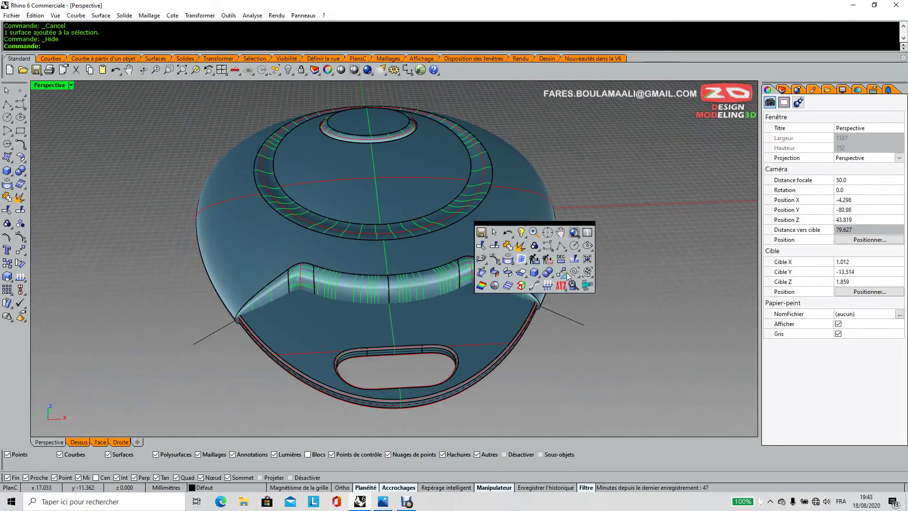
pyautogui.click(548, 260)
pyautogui.middleClick(617, 264)
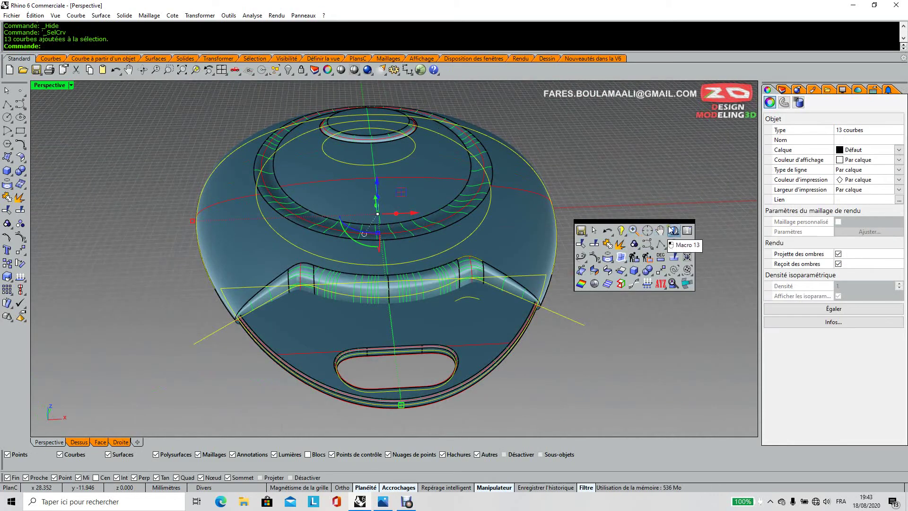
pyautogui.click(621, 231)
pyautogui.moveTo(463, 278); pyautogui.dragTo(457, 300, button='right')
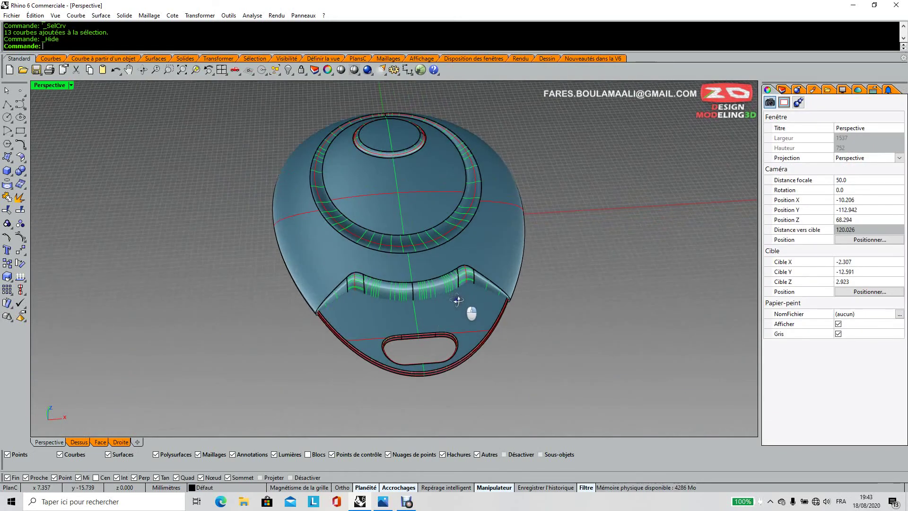
# - Switch the viewport to Shaded display mode
pyautogui.middleClick(543, 237)
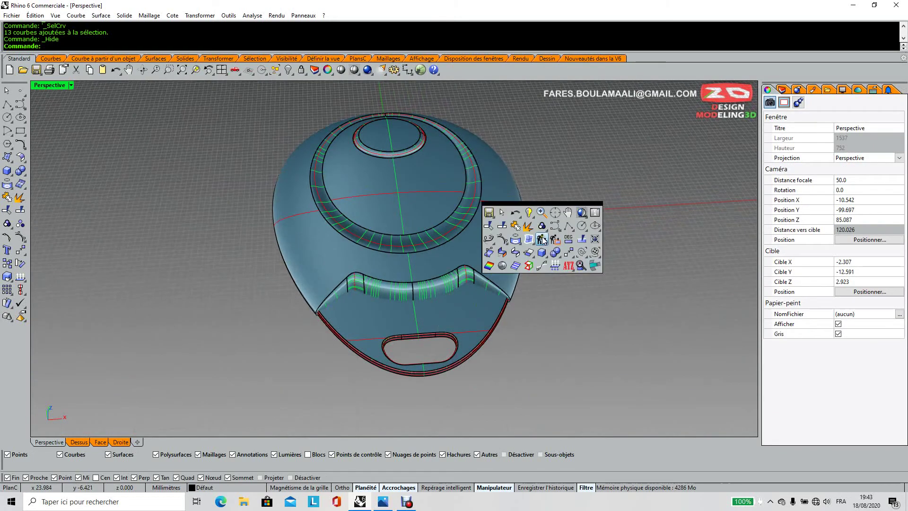
pyautogui.click(582, 213)
pyautogui.click(609, 231)
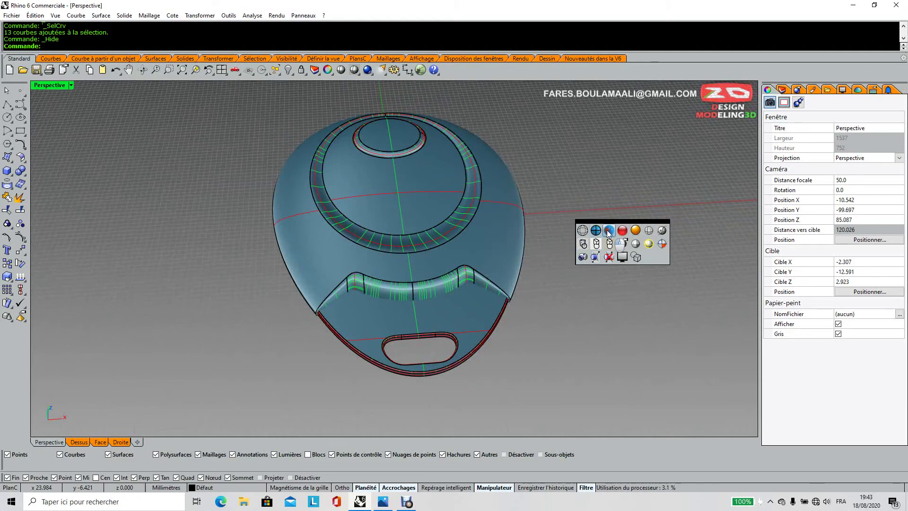
pyautogui.moveTo(574, 258)
pyautogui.mouseDown(button='right')
pyautogui.moveTo(456, 183)
pyautogui.moveTo(385, 253)
pyautogui.moveTo(377, 199)
pyautogui.moveTo(517, 254)
pyautogui.moveTo(389, 255)
pyautogui.moveTo(354, 278)
pyautogui.moveTo(357, 298)
pyautogui.moveTo(458, 319)
pyautogui.moveTo(411, 259)
pyautogui.moveTo(410, 333)
pyautogui.moveTo(465, 427)
pyautogui.mouseUp(button='right')
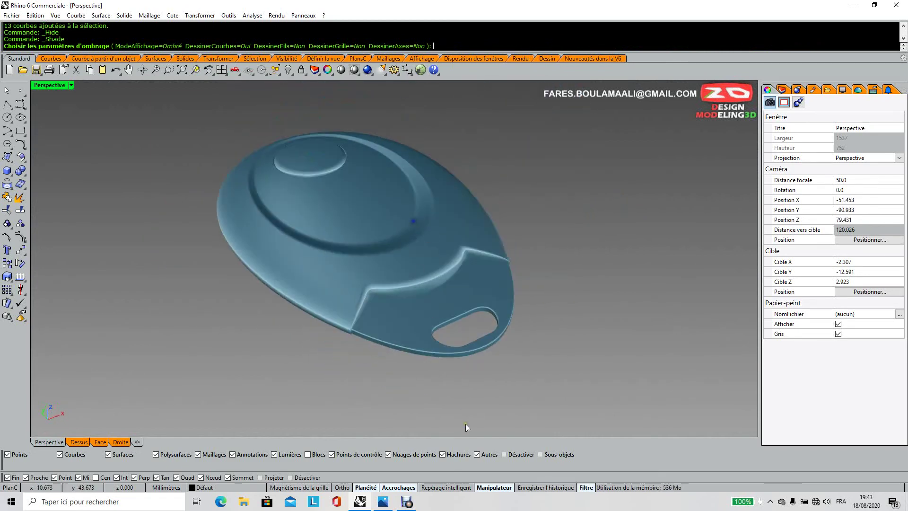
# - Consult the key fob reference photo, maximize the Top viewport, and open the Text object dialog
pyautogui.click(383, 501)
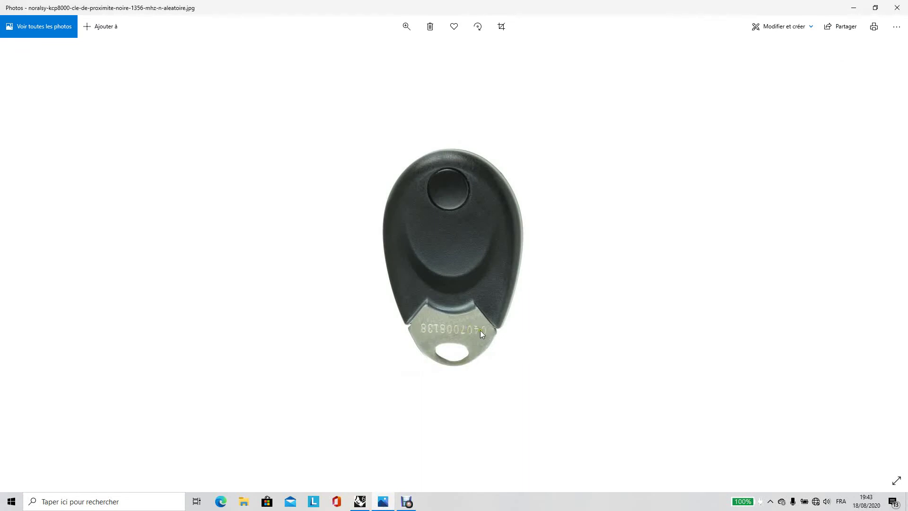
pyautogui.click(359, 502)
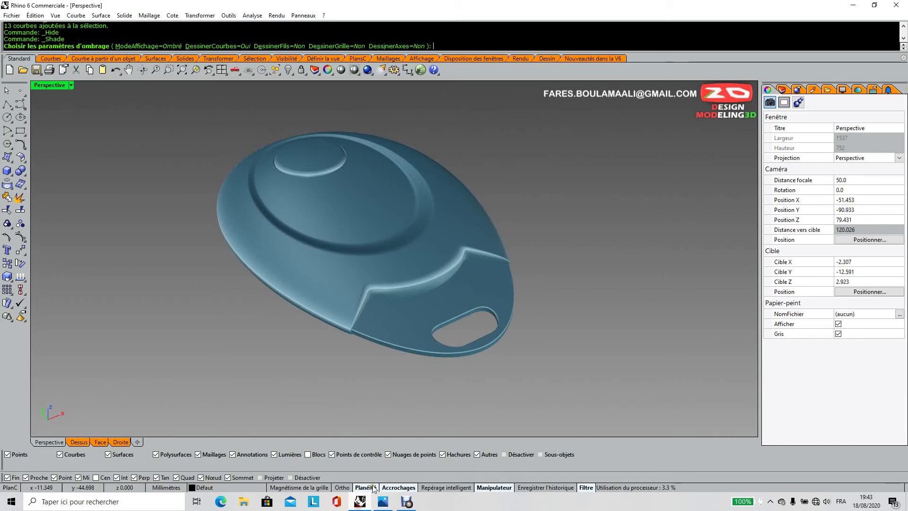
pyautogui.moveTo(401, 284); pyautogui.dragTo(432, 304, button='right')
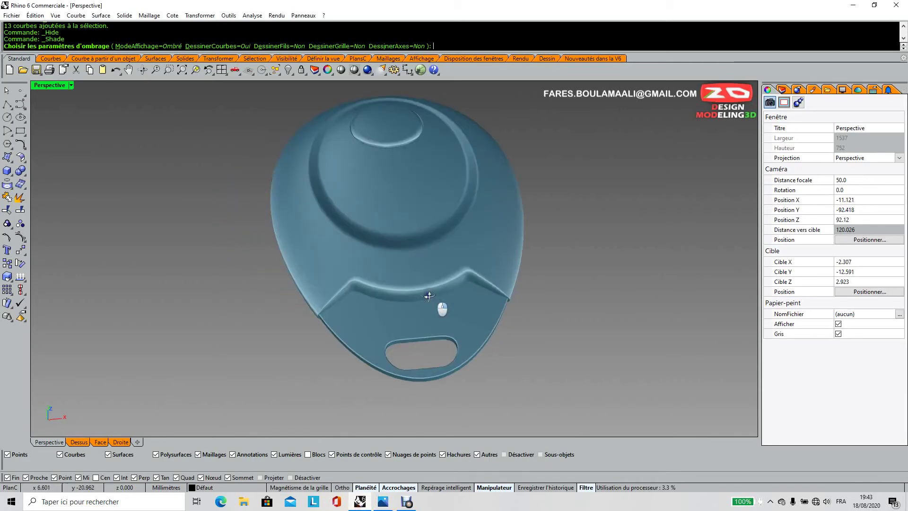
pyautogui.doubleClick(52, 85)
pyautogui.doubleClick(51, 86)
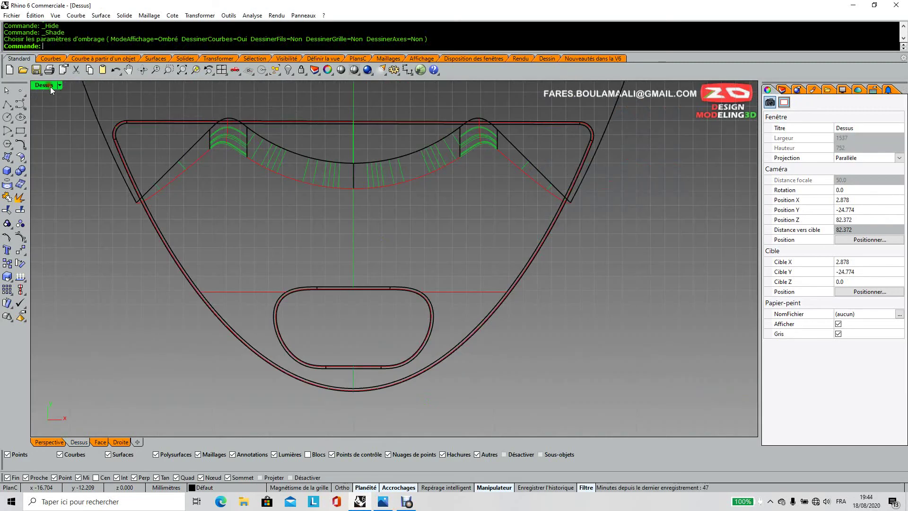
pyautogui.click(7, 250)
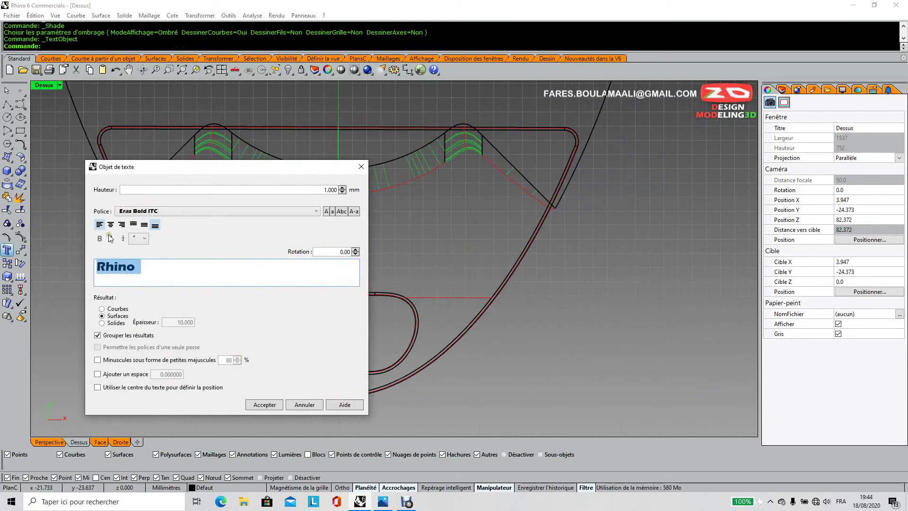
# - Check the reference photo's engraved number and type the phone number into the text box
pyautogui.click(383, 501)
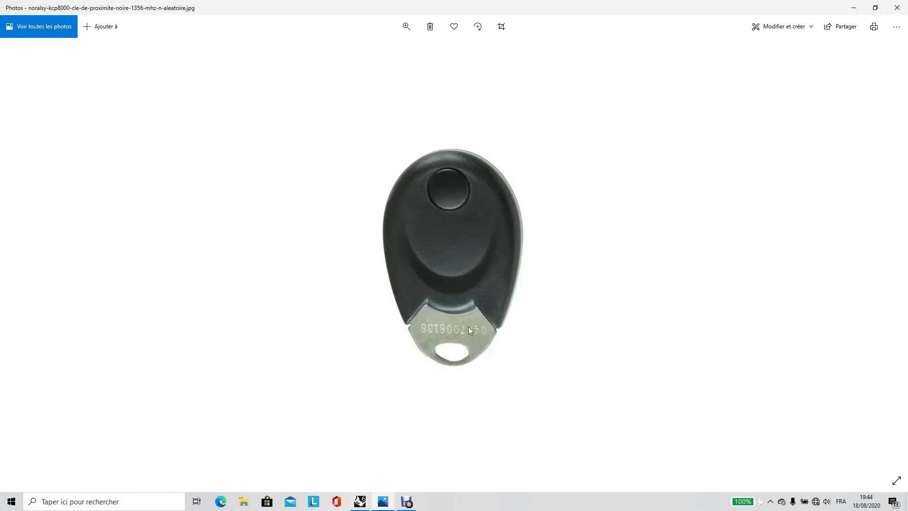
pyautogui.click(364, 504)
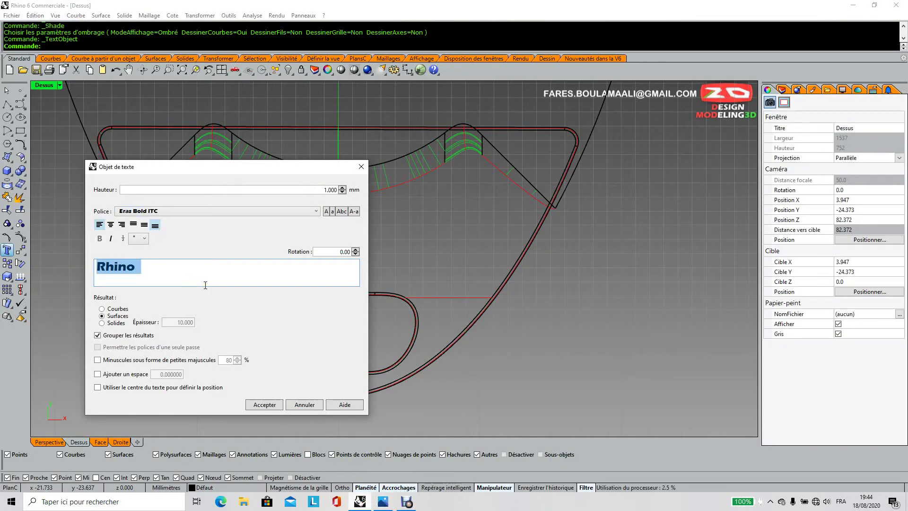
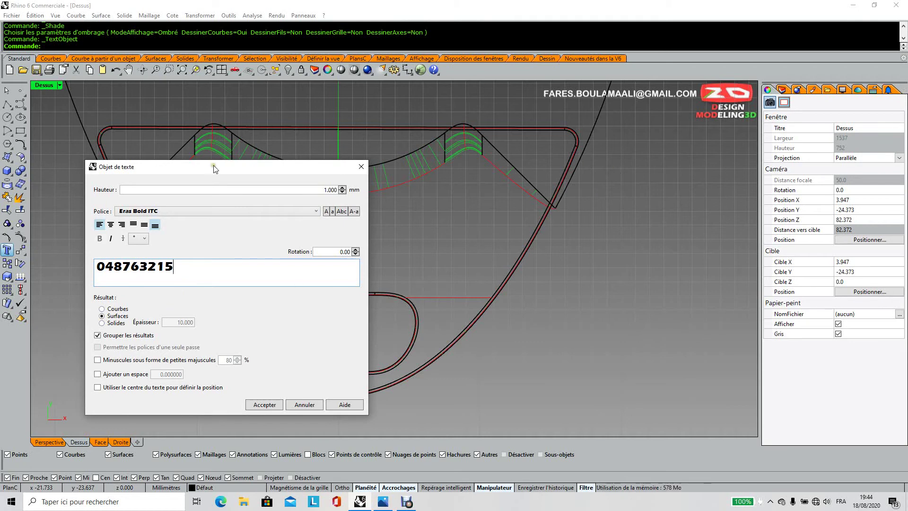
# - Set the number's font to Franklin Gothic Book and accept the text settings
pyautogui.click(316, 211)
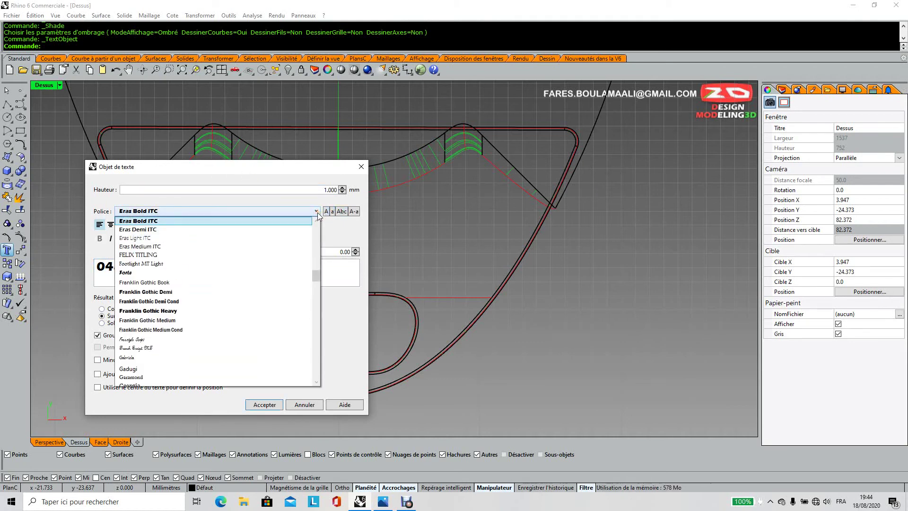
pyautogui.click(245, 220)
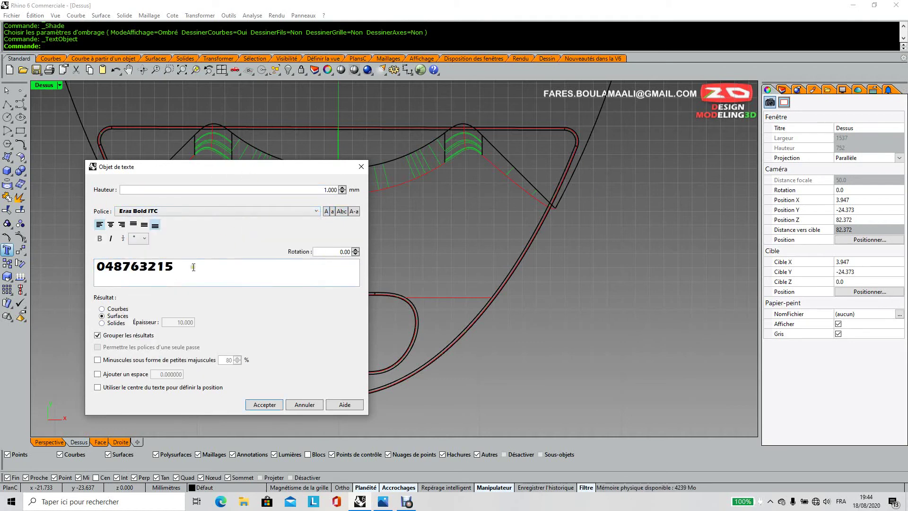
pyautogui.moveTo(194, 267); pyautogui.dragTo(30, 278)
pyautogui.click(199, 211)
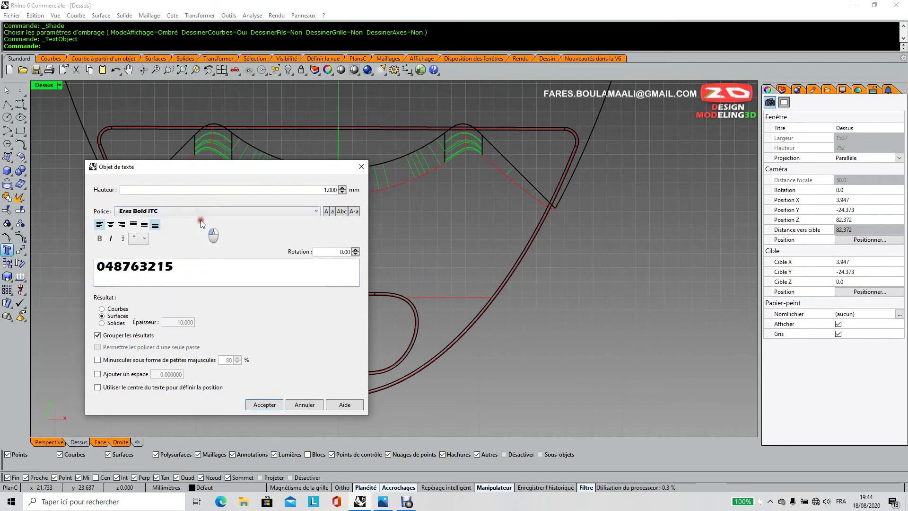
pyautogui.press('Down')
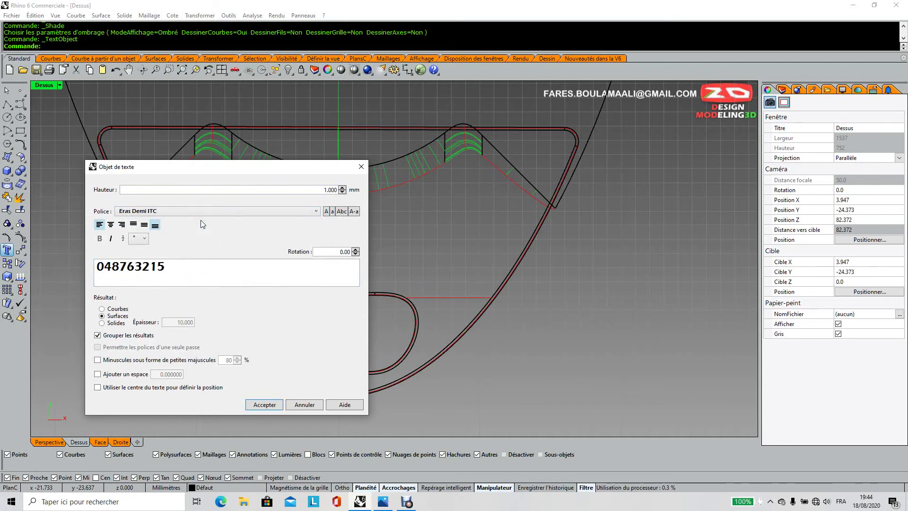
pyautogui.press('Down')
pyautogui.press('Down')
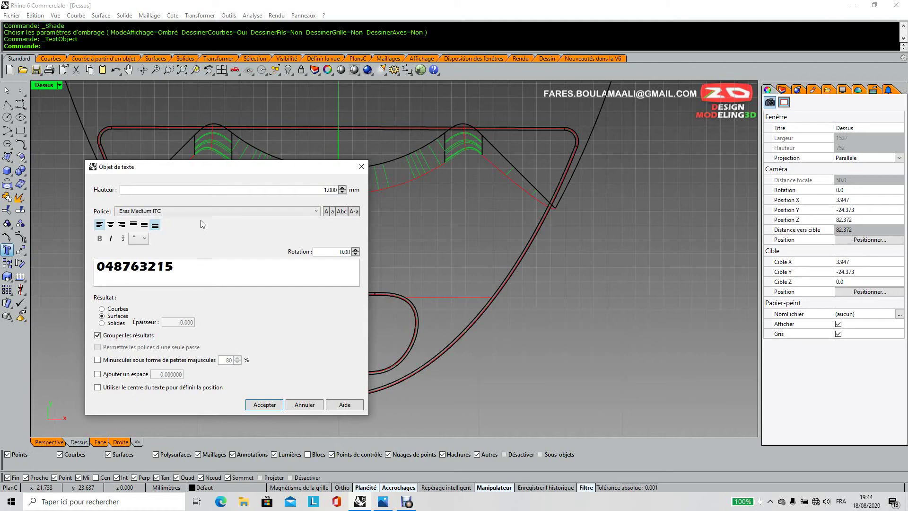
pyautogui.press('Up')
pyautogui.press('Down')
pyautogui.press('Down')
pyautogui.press('Down')
pyautogui.press('Down')
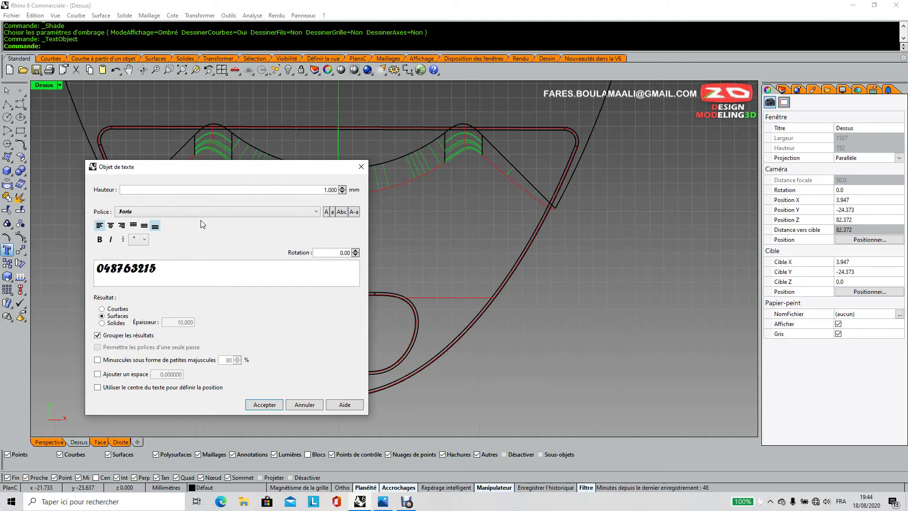
pyautogui.press('Down')
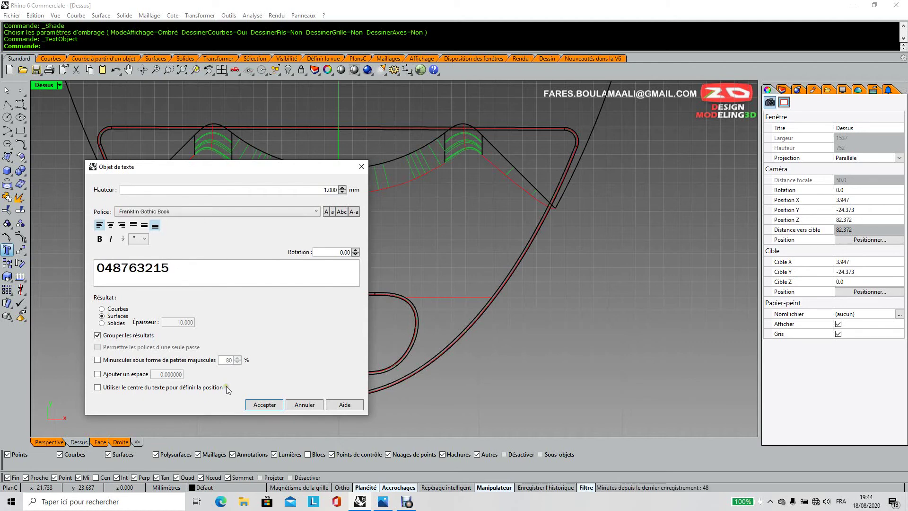
pyautogui.click(263, 406)
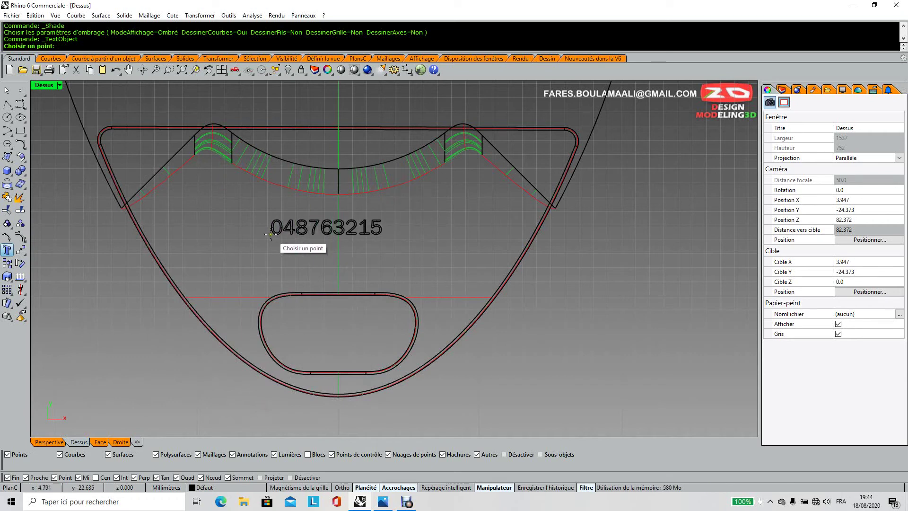
# - Place the number text right of the fob and orbit the full-size Perspective view toward it
pyautogui.click(592, 309)
pyautogui.moveTo(633, 341); pyautogui.dragTo(484, 307, button='right')
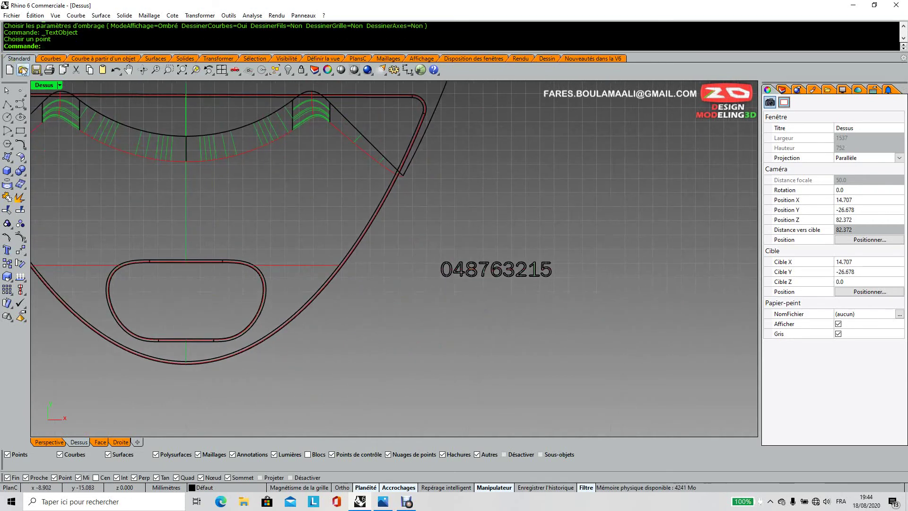
pyautogui.doubleClick(49, 87)
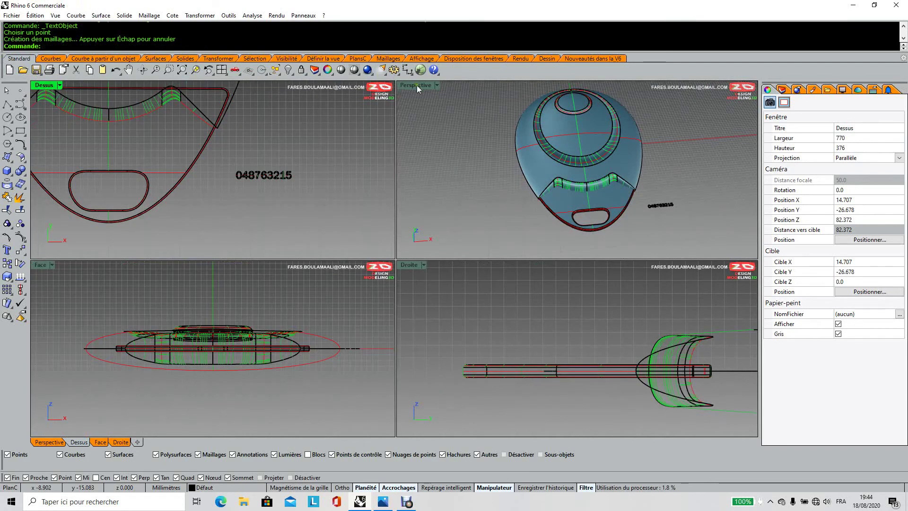
pyautogui.doubleClick(416, 86)
pyautogui.moveTo(416, 86); pyautogui.dragTo(577, 279, button='right')
pyautogui.scroll(3, 577, 279)
pyautogui.scroll(2, 639, 375)
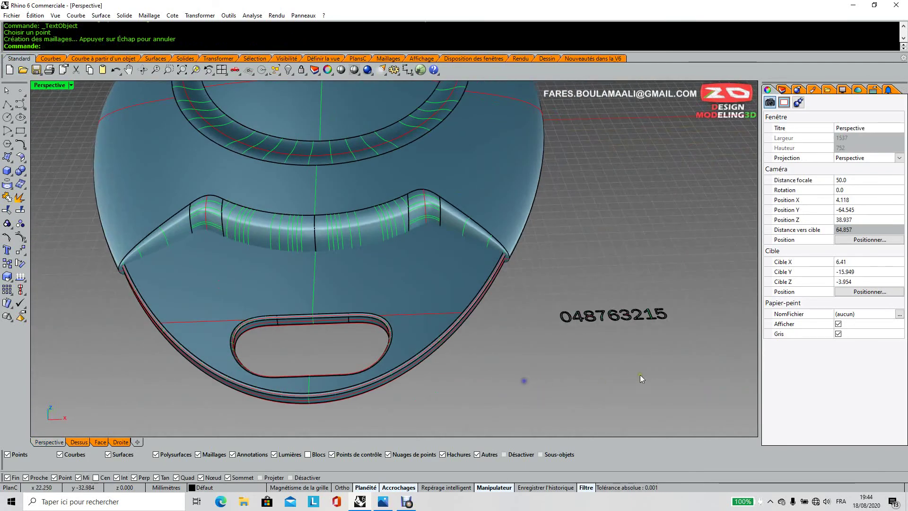
pyautogui.moveTo(639, 374); pyautogui.dragTo(549, 305, button='right')
pyautogui.scroll(3, 569, 280)
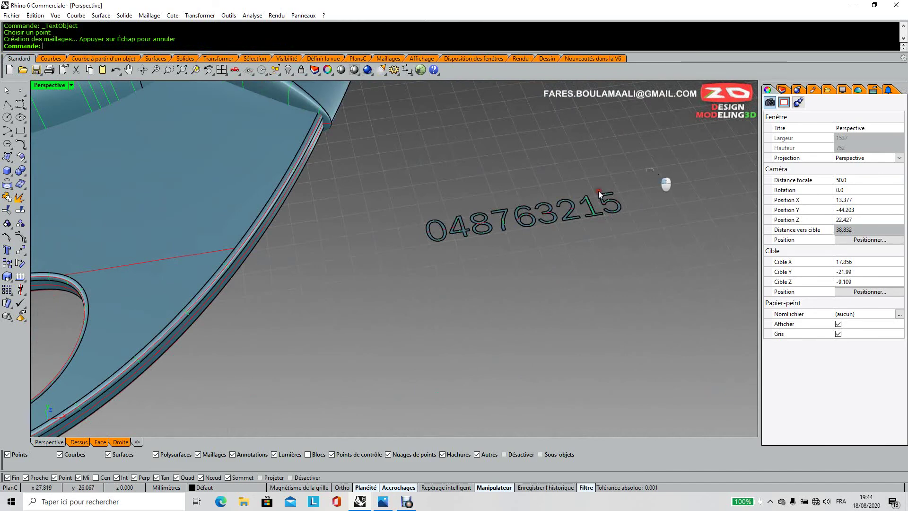
# - Extrude the flat digits upward with the gumball into nine solids and select them
pyautogui.click(567, 218)
pyautogui.scroll(2, 568, 223)
pyautogui.scroll(1, 568, 223)
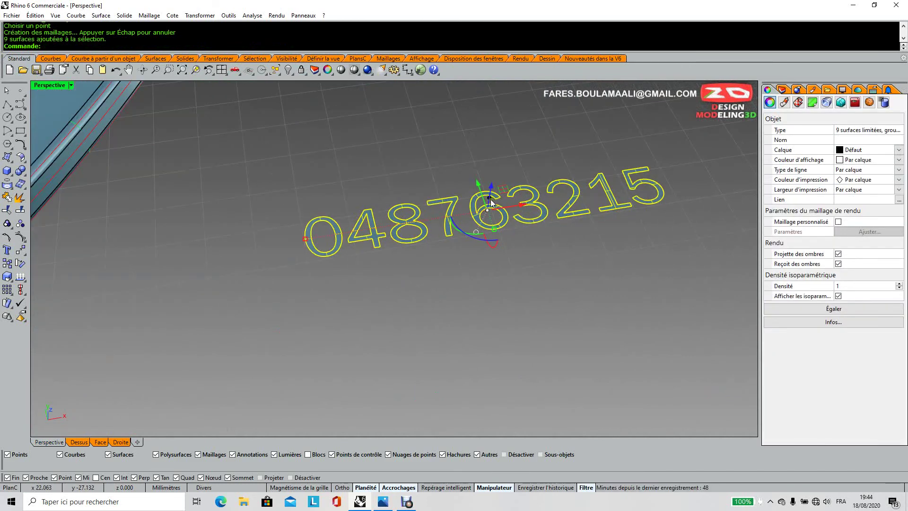
pyautogui.keyDown('ctrl'); pyautogui.moveTo(491, 204); pyautogui.dragTo(507, 282); pyautogui.keyUp('ctrl')
pyautogui.moveTo(507, 282); pyautogui.dragTo(645, 198, button='right')
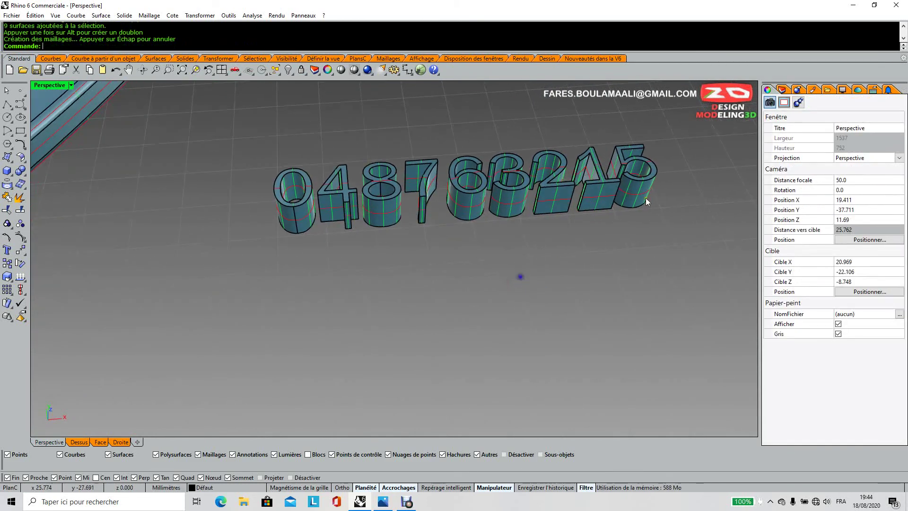
pyautogui.scroll(-2, 646, 198)
pyautogui.moveTo(263, 260); pyautogui.dragTo(671, 123)
# - In the full Top view, move the digits onto the fob above the oval hole
pyautogui.scroll(-3, 450, 193)
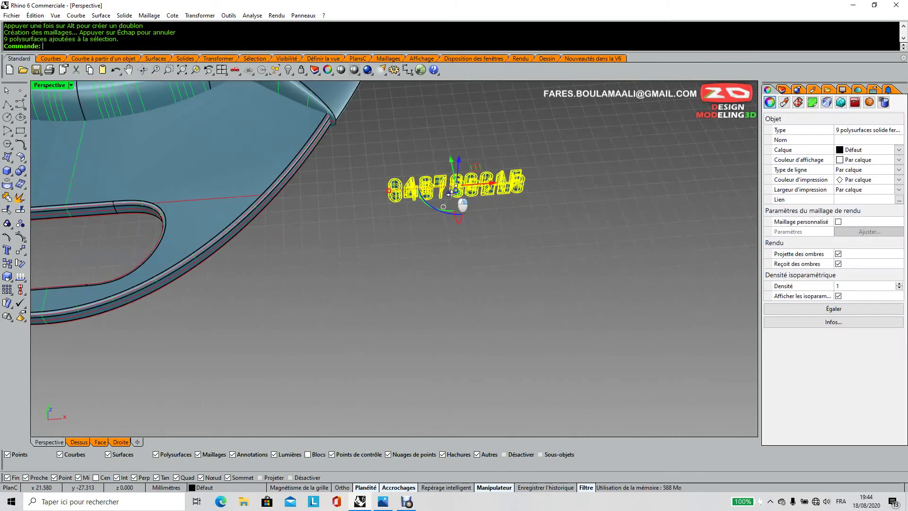
pyautogui.doubleClick(40, 85)
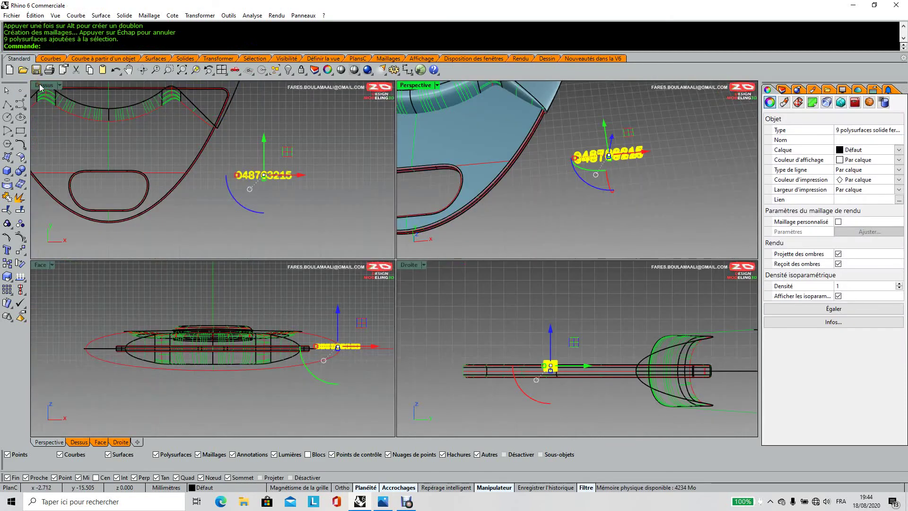
pyautogui.doubleClick(41, 85)
pyautogui.moveTo(532, 251); pyautogui.dragTo(217, 196)
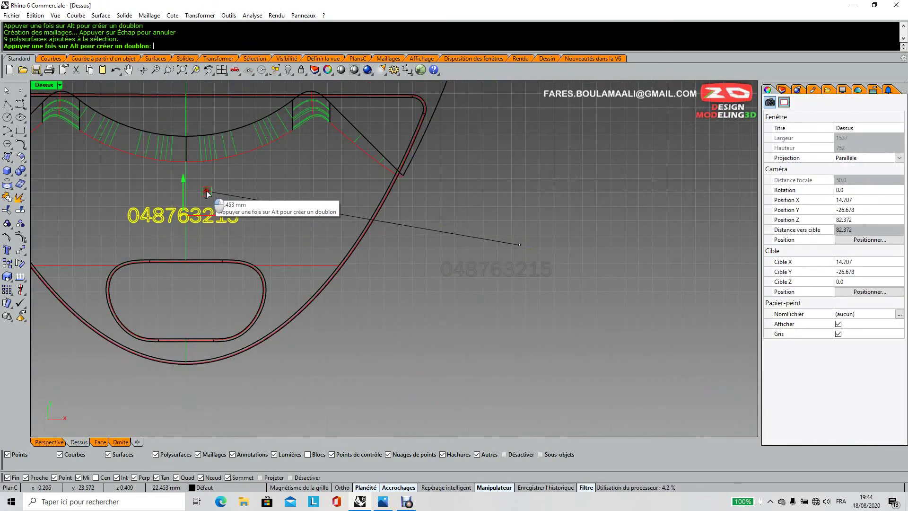
pyautogui.scroll(-3, 214, 256)
pyautogui.scroll(2, 215, 256)
pyautogui.scroll(2, 268, 280)
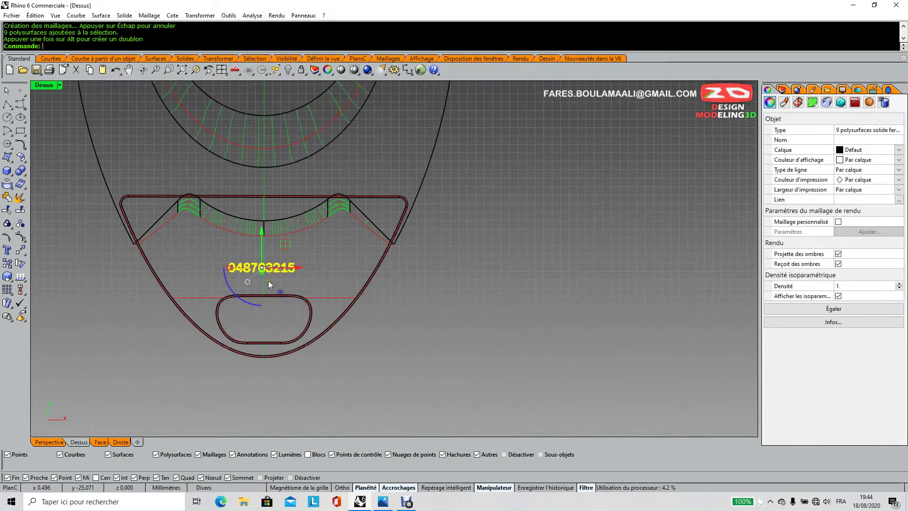
pyautogui.scroll(2, 268, 280)
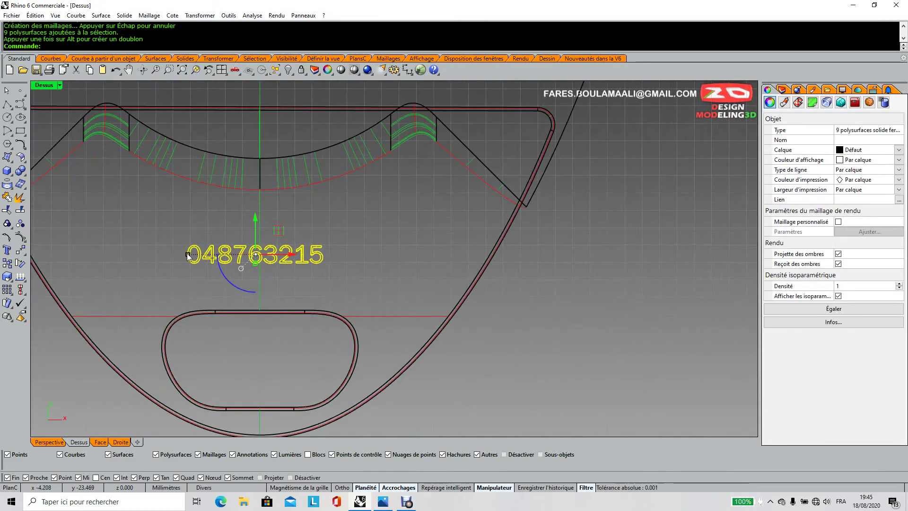
# - Scale the digits up, then fine-tune their size and position on the fob
pyautogui.moveTo(188, 256); pyautogui.dragTo(108, 256)
pyautogui.click(110, 255)
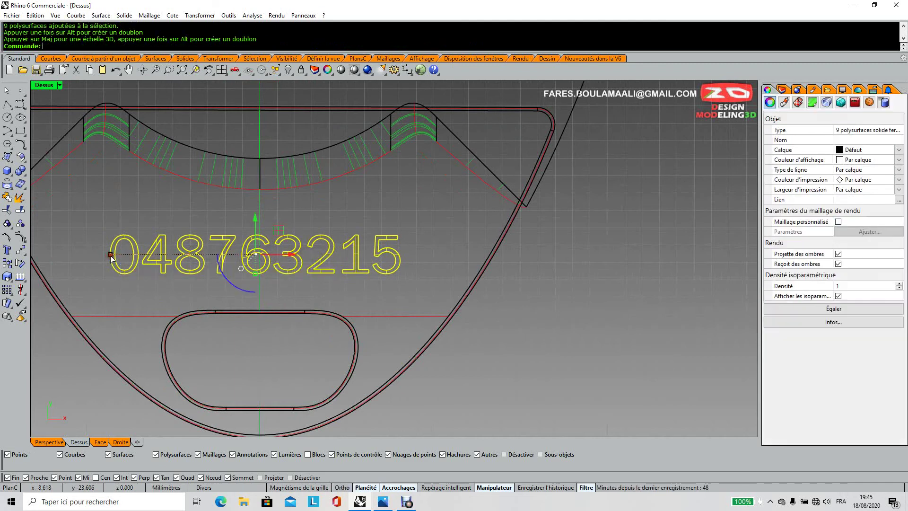
pyautogui.moveTo(257, 220); pyautogui.dragTo(256, 209)
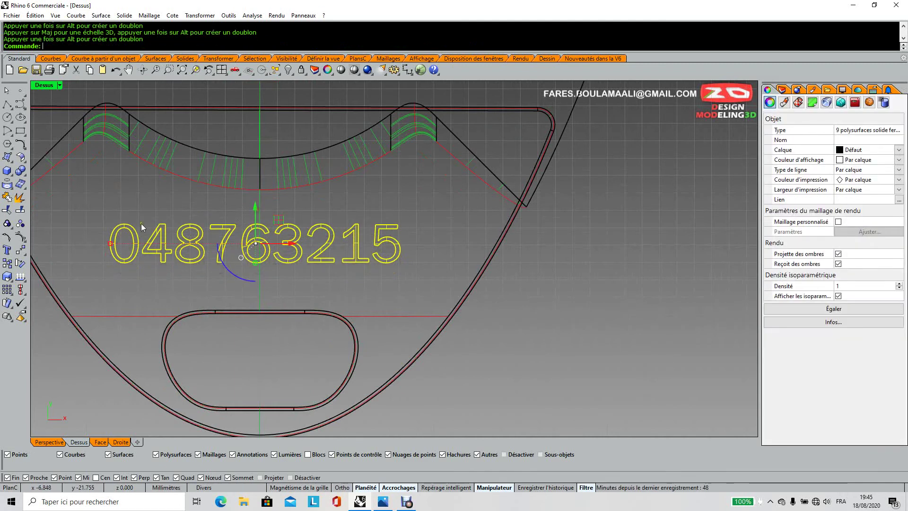
pyautogui.moveTo(110, 244); pyautogui.dragTo(121, 244)
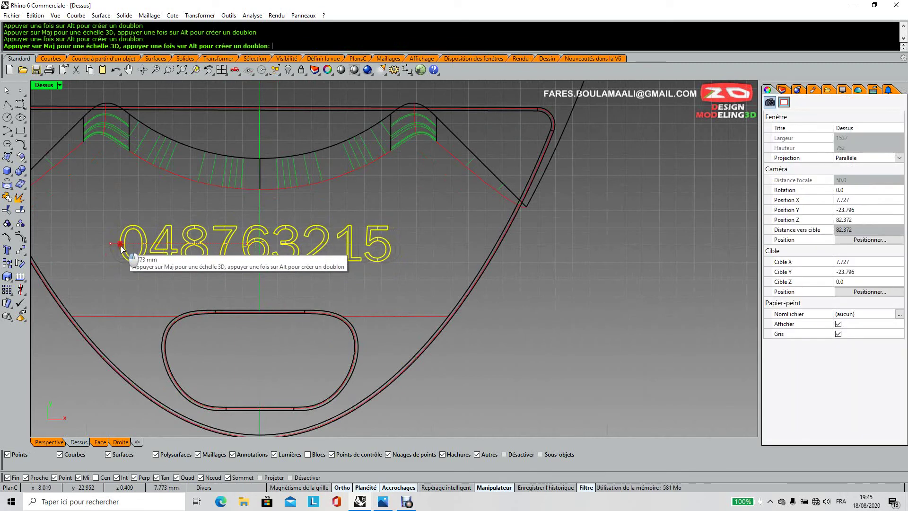
pyautogui.moveTo(275, 244); pyautogui.dragTo(279, 244)
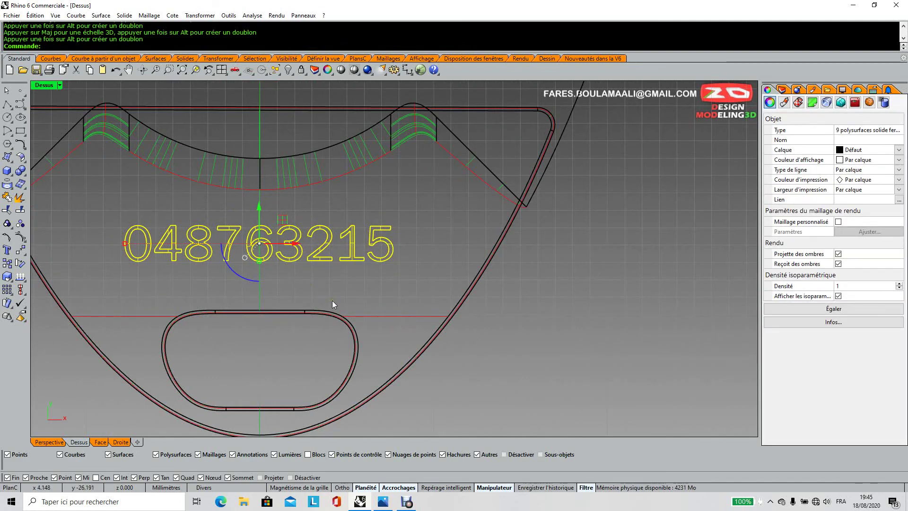
# - In the side view, raise the digits about 0.777 mm into the fob's top surface
pyautogui.doubleClick(53, 86)
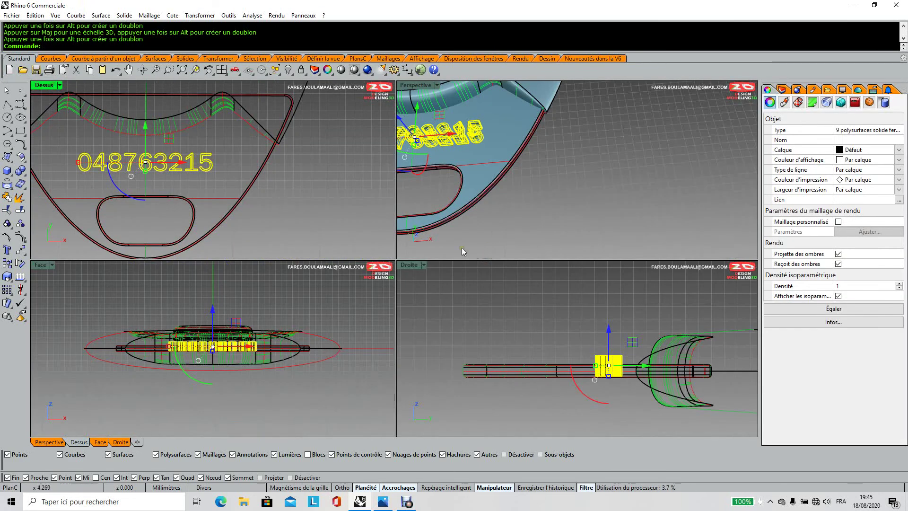
pyautogui.doubleClick(409, 265)
pyautogui.scroll(3, 505, 297)
pyautogui.scroll(2, 438, 284)
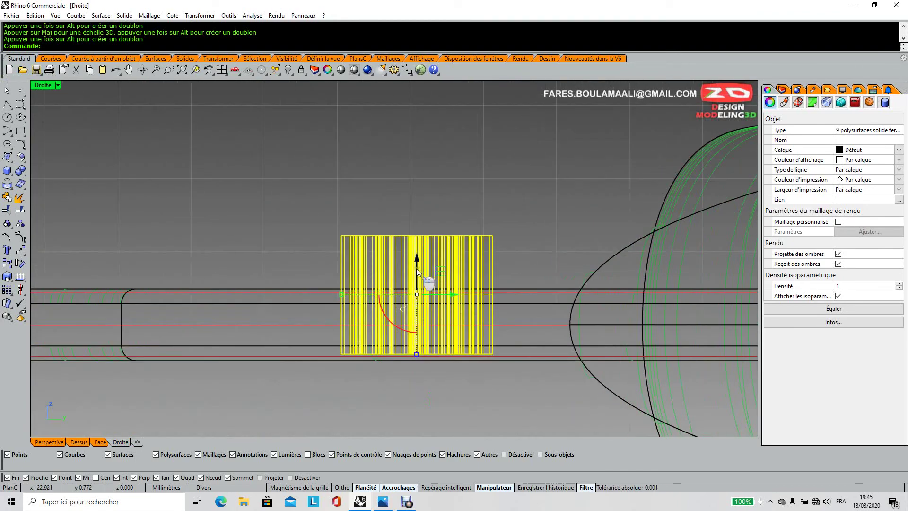
pyautogui.moveTo(416, 268); pyautogui.dragTo(413, 212)
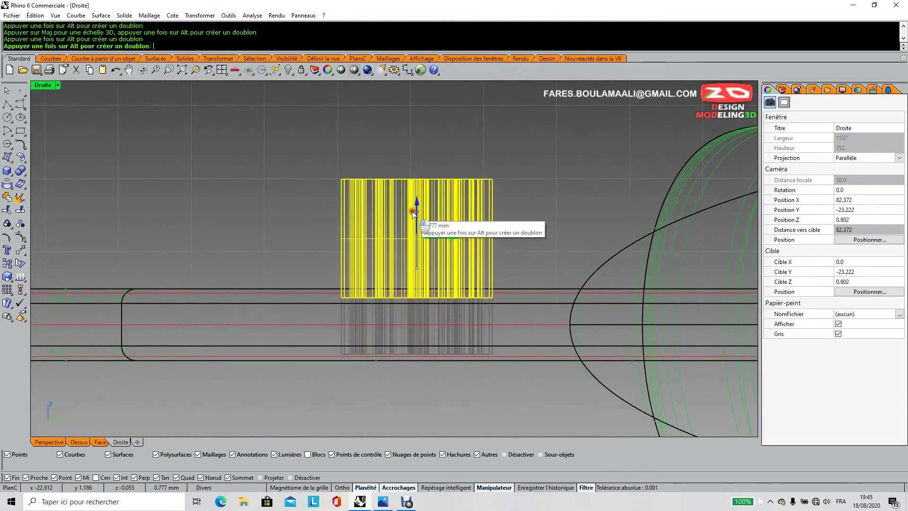
pyautogui.click(252, 186)
# - Start Boolean Difference from the Solid tools in the full Perspective view
pyautogui.doubleClick(47, 86)
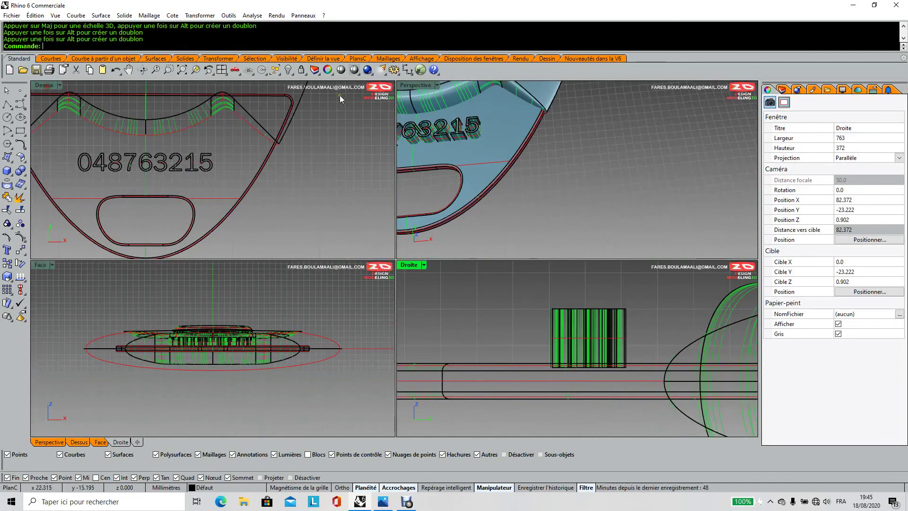
pyautogui.doubleClick(410, 83)
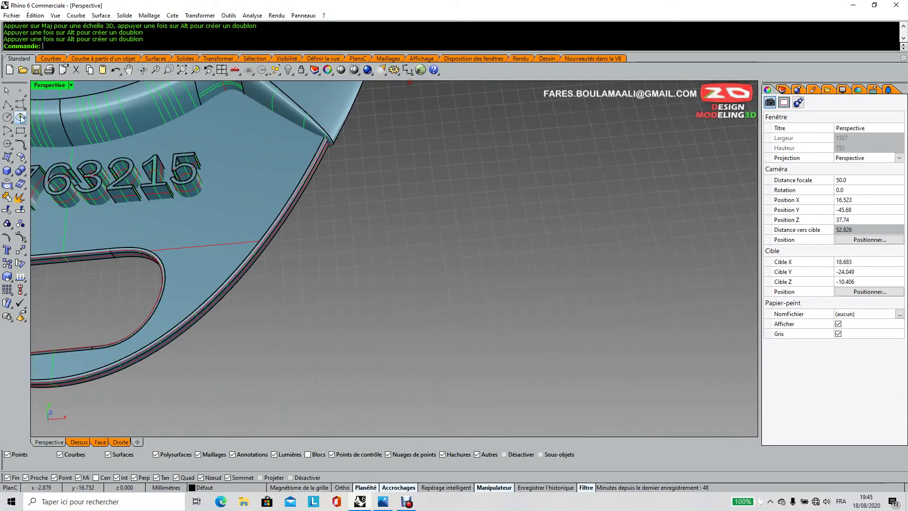
pyautogui.click(23, 174)
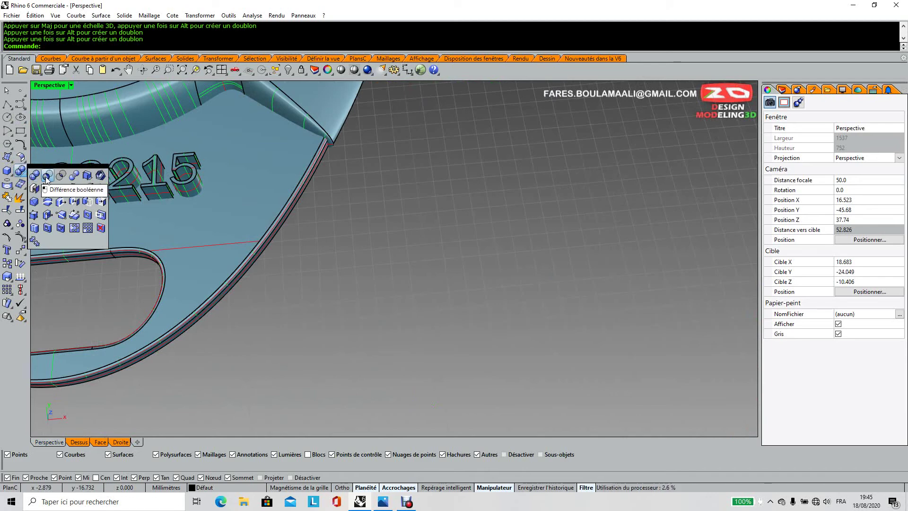
pyautogui.click(47, 178)
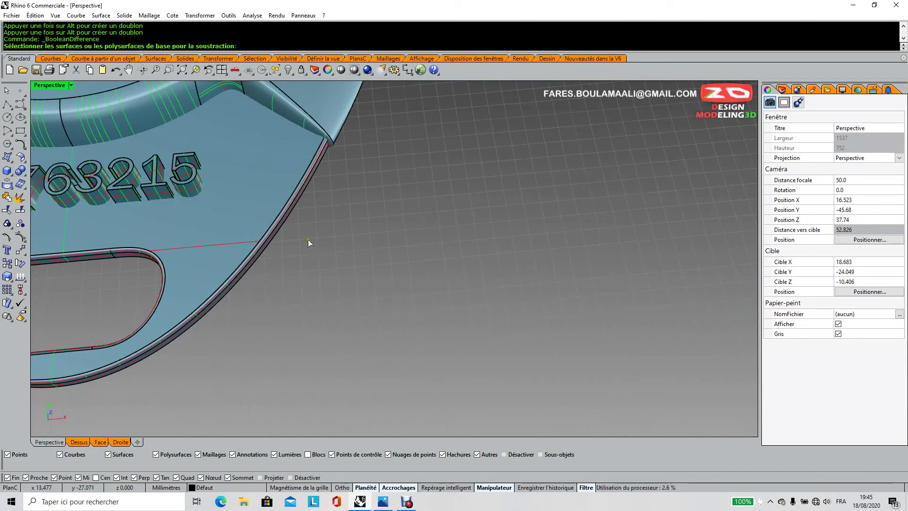
# - Subtract the nine digit solids from the key fob body with Boolean Difference
pyautogui.moveTo(308, 239)
pyautogui.keyDown('shift'); pyautogui.mouseDown(button='right')
pyautogui.moveTo(465, 253)
pyautogui.moveTo(188, 121)
pyautogui.mouseUp(button='right'); pyautogui.keyUp('shift')
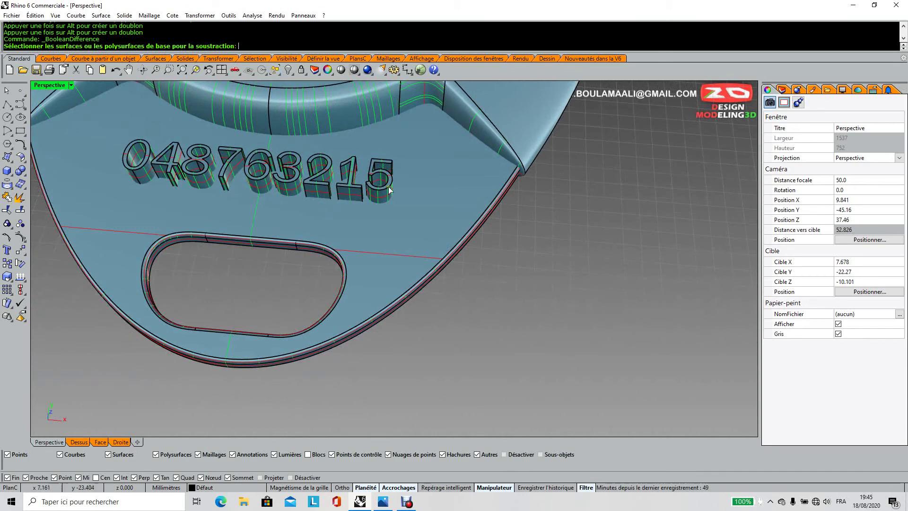
pyautogui.click(401, 210)
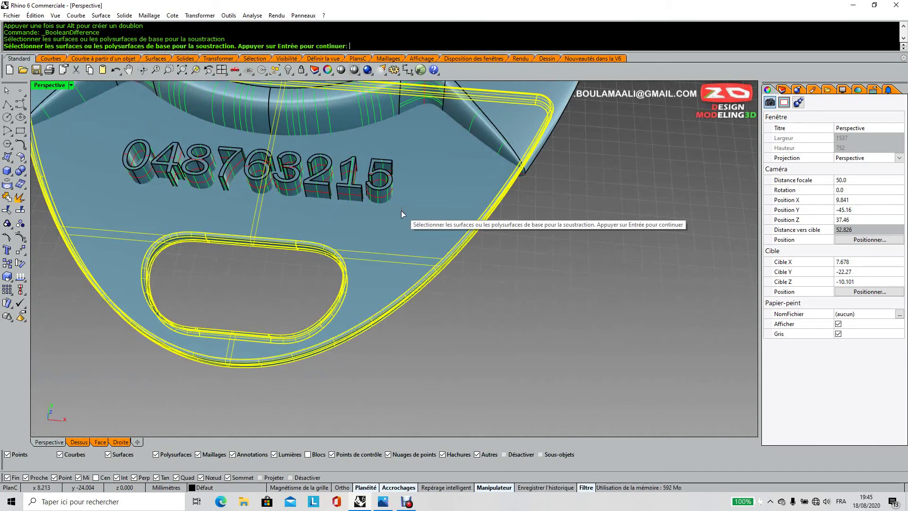
pyautogui.press('Return')
pyautogui.click(383, 194)
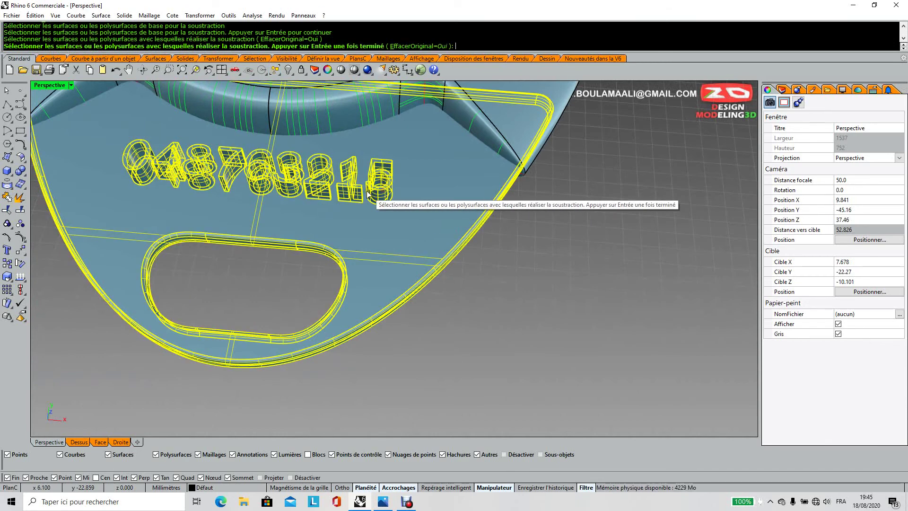
pyautogui.press('Return')
# - Orbit and zoom in to inspect the engraved number on the fob
pyautogui.scroll(3, 367, 230)
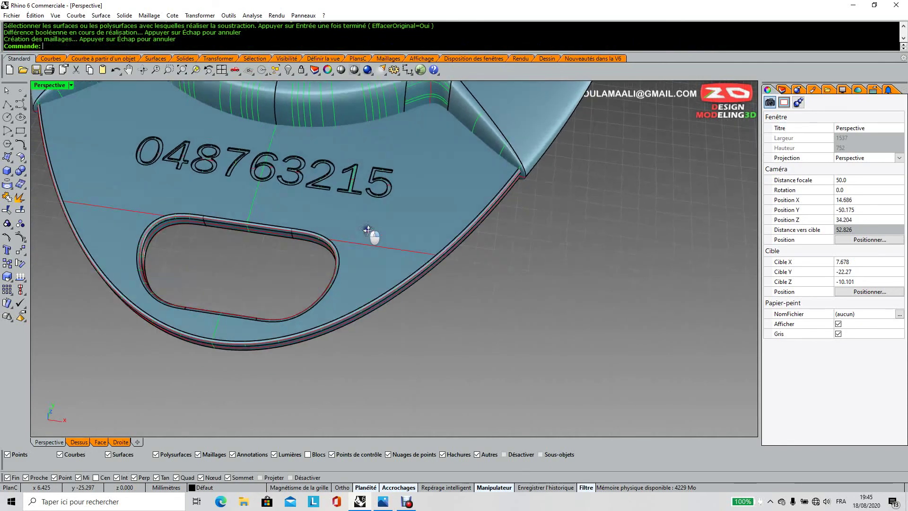
pyautogui.moveTo(369, 230); pyautogui.dragTo(255, 281, button='right')
pyautogui.scroll(3, 255, 281)
pyautogui.moveTo(294, 260); pyautogui.dragTo(307, 237, button='right')
pyautogui.middleClick(307, 238)
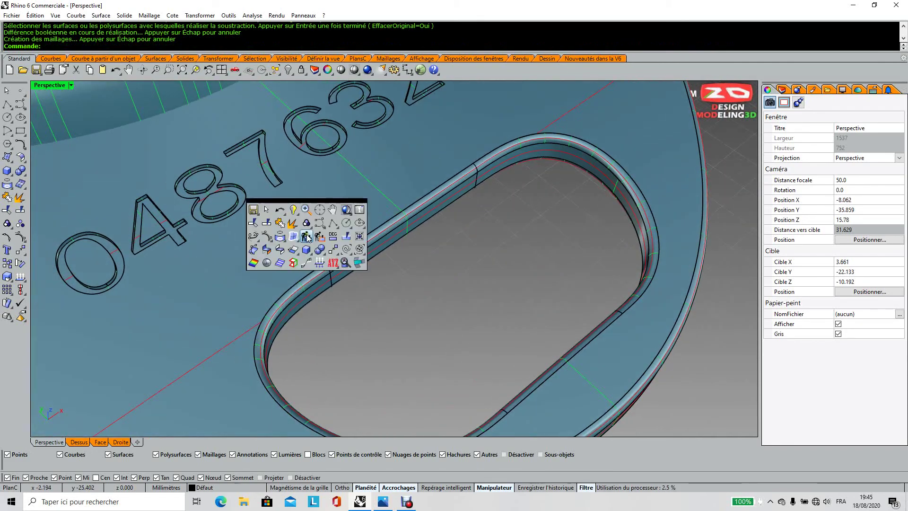
pyautogui.click(347, 211)
pyautogui.click(373, 226)
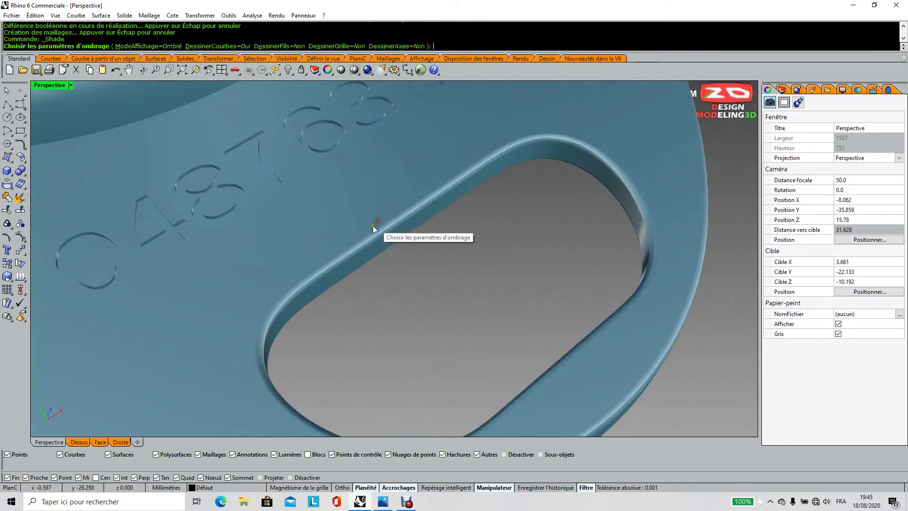
pyautogui.moveTo(372, 226)
pyautogui.mouseDown(button='right')
pyautogui.moveTo(320, 300)
pyautogui.moveTo(289, 246)
pyautogui.moveTo(269, 245)
pyautogui.mouseUp(button='right')
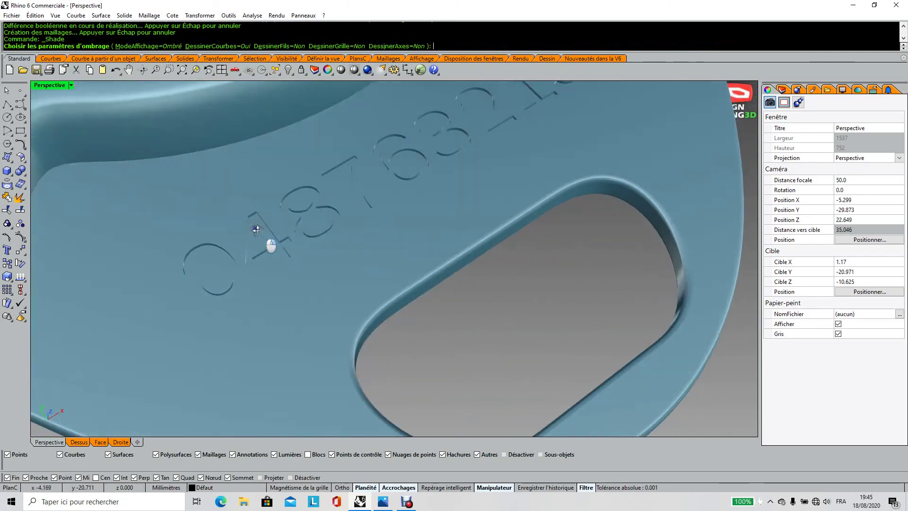
pyautogui.press('Return')
pyautogui.scroll(5, 252, 203)
pyautogui.scroll(3, 252, 204)
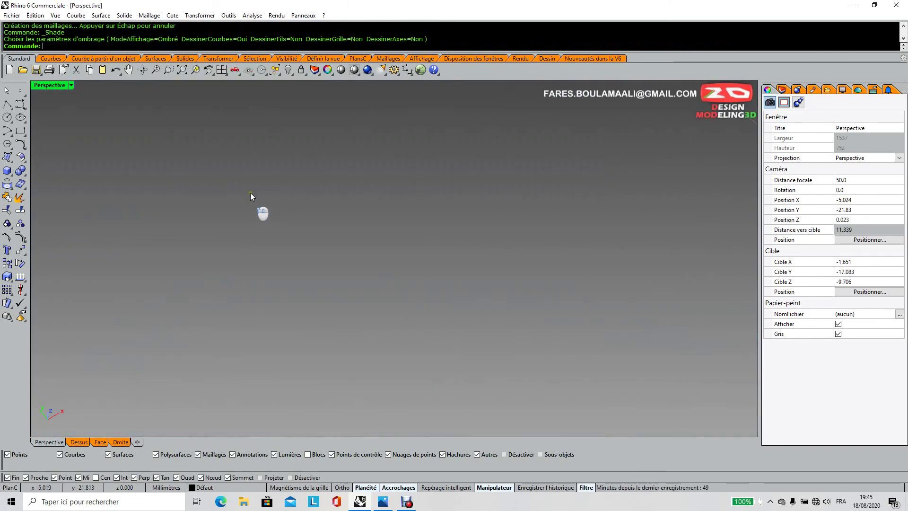
pyautogui.press('Home')
pyautogui.moveTo(354, 227)
pyautogui.mouseDown(button='right')
pyautogui.moveTo(284, 227)
pyautogui.moveTo(296, 233)
pyautogui.moveTo(112, 140)
pyautogui.mouseUp(button='right')
pyautogui.press('Home')
pyautogui.scroll(-5, 301, 256)
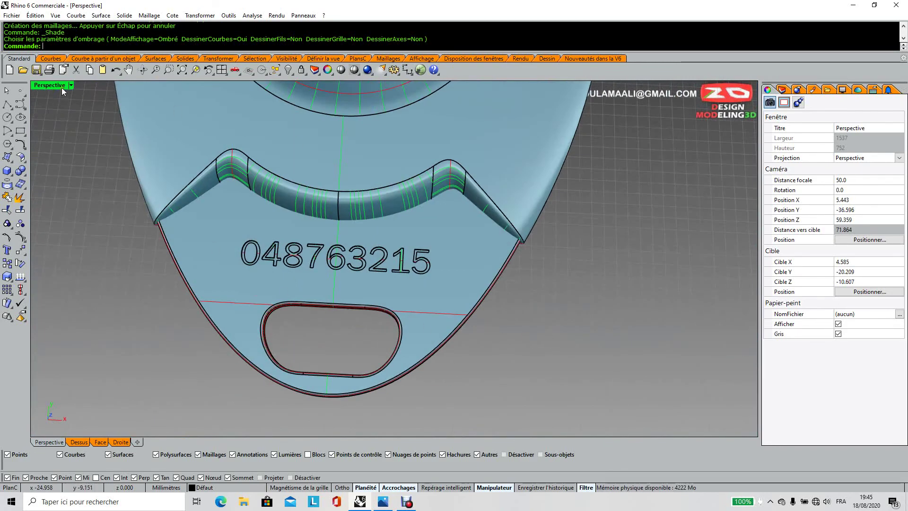
pyautogui.doubleClick(49, 85)
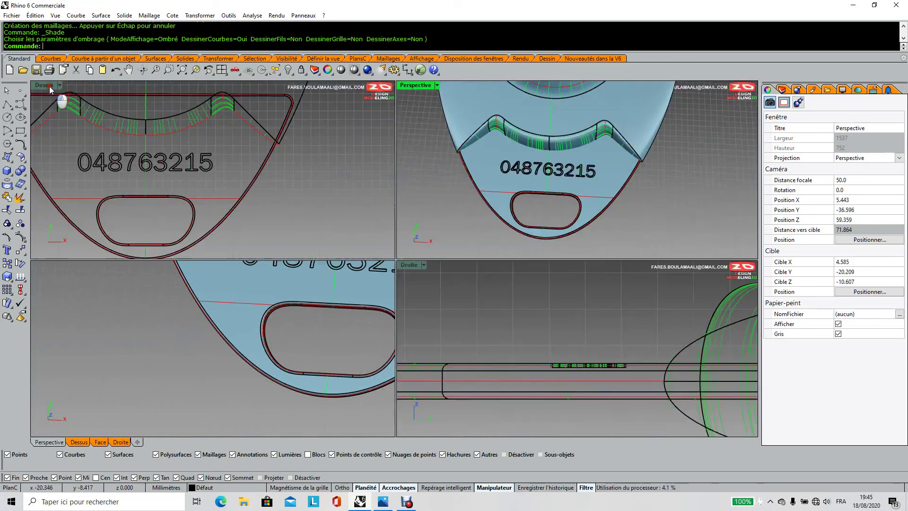
pyautogui.doubleClick(421, 86)
pyautogui.moveTo(318, 282)
pyautogui.mouseDown(button='right')
pyautogui.moveTo(378, 218)
pyautogui.moveTo(463, 286)
pyautogui.moveTo(390, 287)
pyautogui.mouseUp(button='right')
pyautogui.scroll(3, 320, 281)
pyautogui.moveTo(320, 281); pyautogui.dragTo(394, 266, button='right')
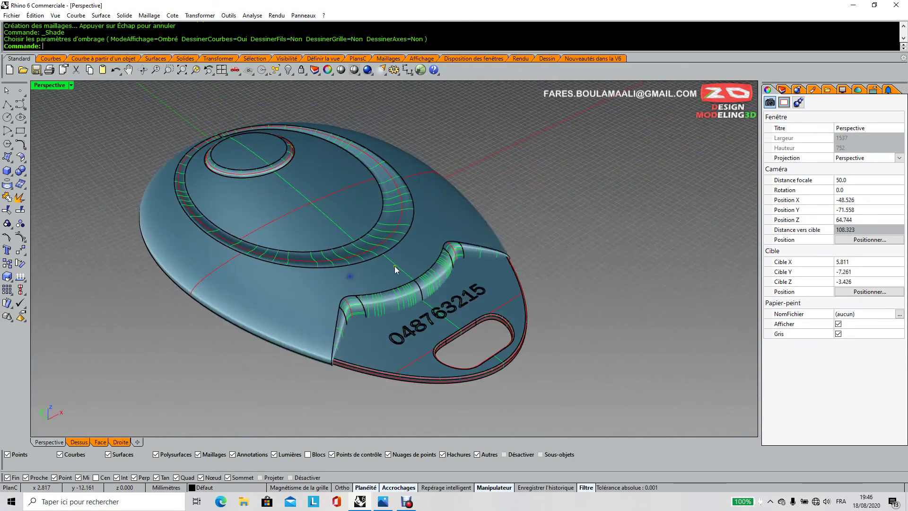
# - Switch the Perspective view to Rendu (rendered) display
pyautogui.click(71, 85)
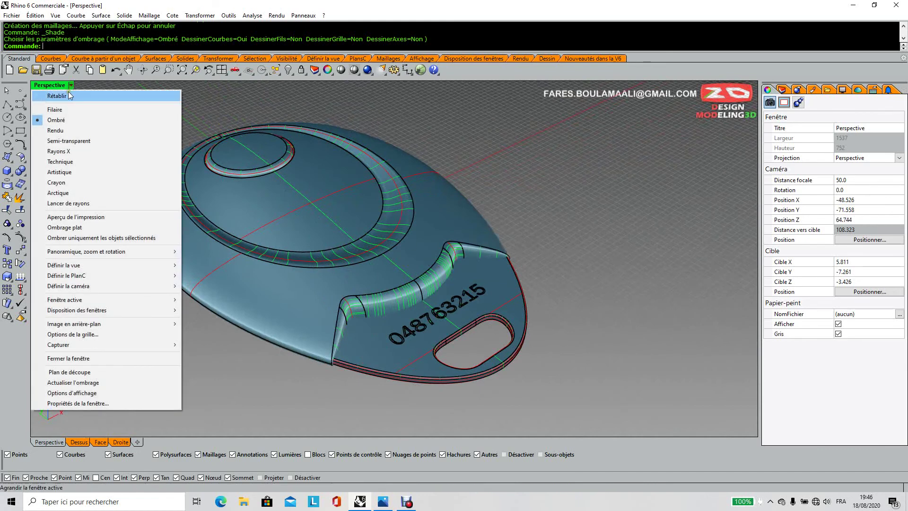
pyautogui.click(64, 130)
pyautogui.moveTo(435, 223)
pyautogui.mouseDown(button='right')
pyautogui.moveTo(453, 220)
pyautogui.moveTo(328, 206)
pyautogui.moveTo(359, 237)
pyautogui.moveTo(414, 265)
pyautogui.moveTo(464, 208)
pyautogui.mouseUp(button='right')
pyautogui.scroll(-3, 414, 265)
pyautogui.scroll(2, 414, 262)
pyautogui.scroll(2, 364, 259)
# - Add a new Peinture material with a vivid blue Couleur
pyautogui.click(812, 89)
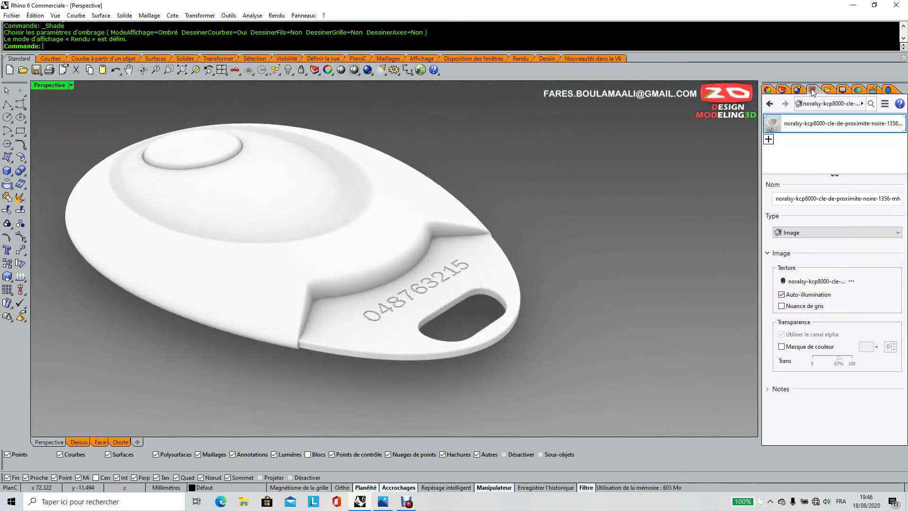
pyautogui.click(773, 139)
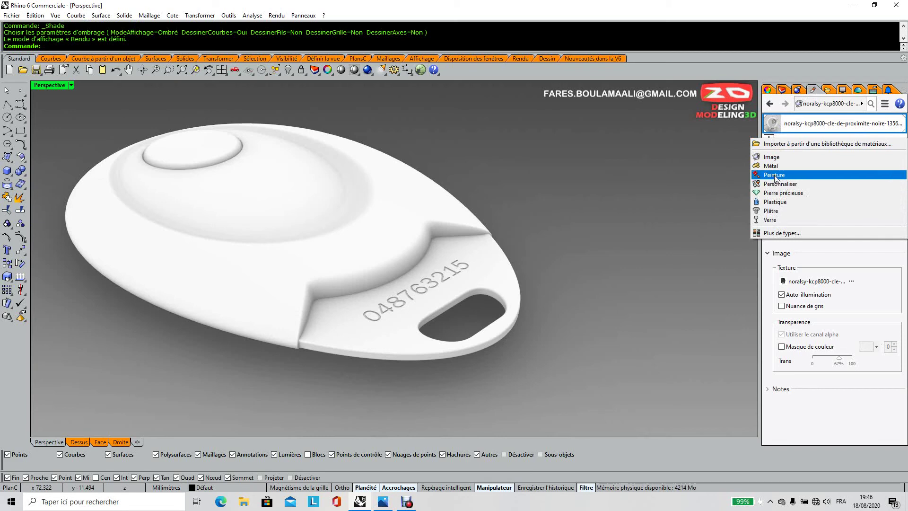
pyautogui.click(778, 175)
pyautogui.click(818, 234)
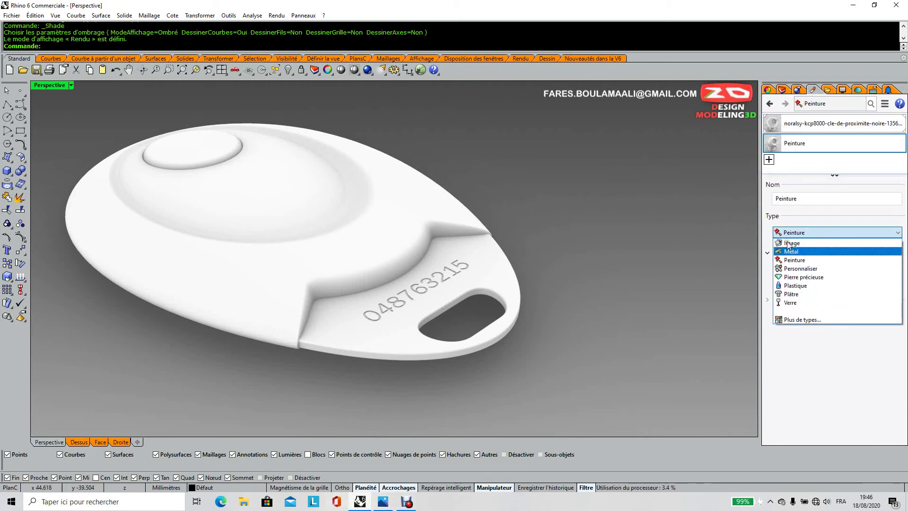
pyautogui.click(798, 263)
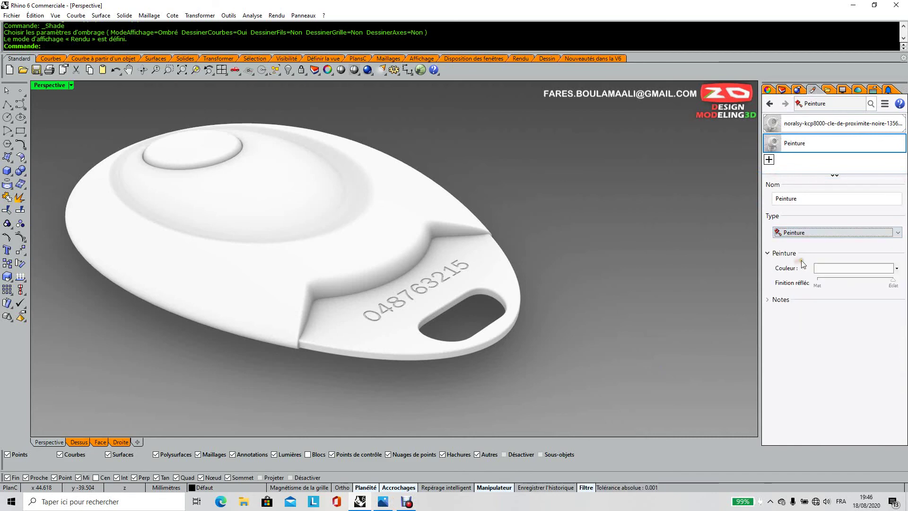
pyautogui.click(832, 268)
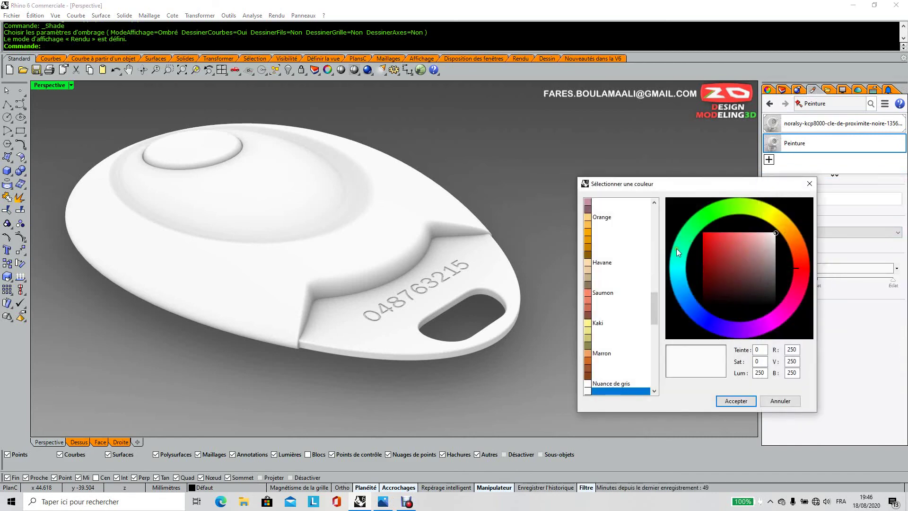
pyautogui.click(679, 245)
pyautogui.click(683, 292)
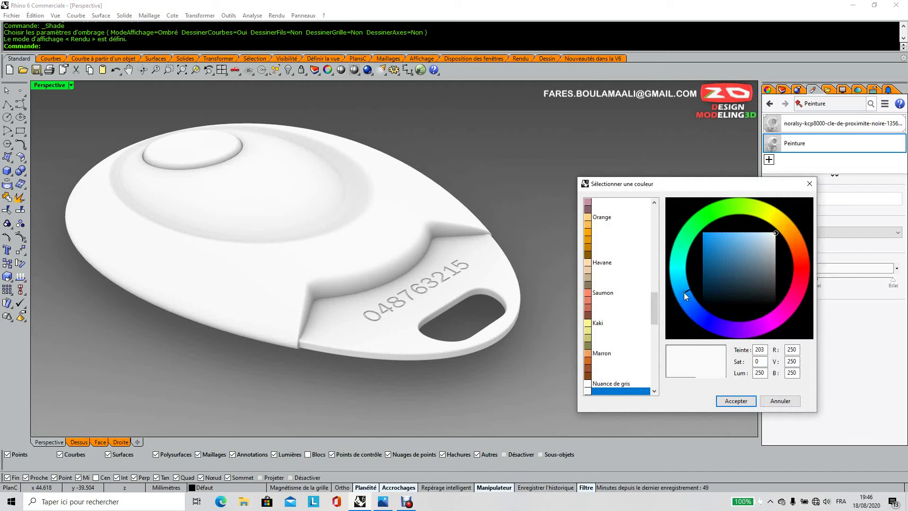
pyautogui.click(705, 238)
pyautogui.click(735, 401)
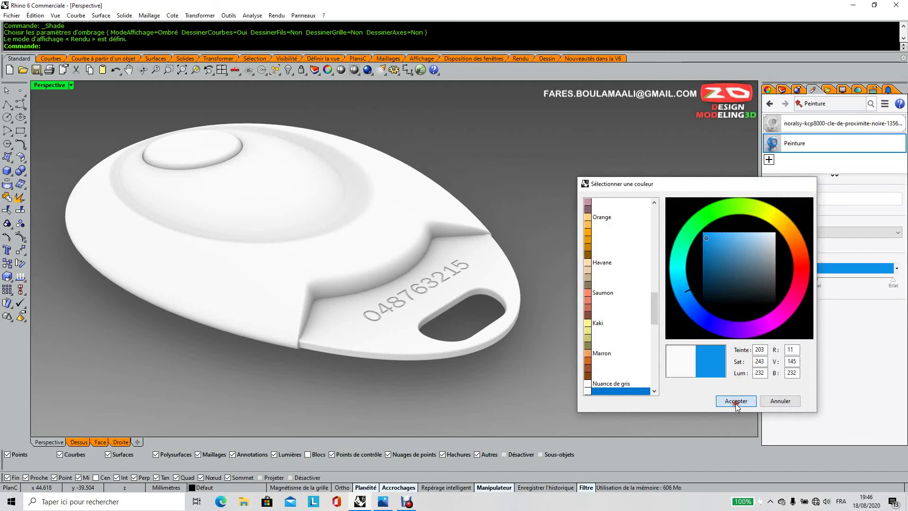
# - Assign the blue paint material to the key fob's main body
pyautogui.click(401, 208)
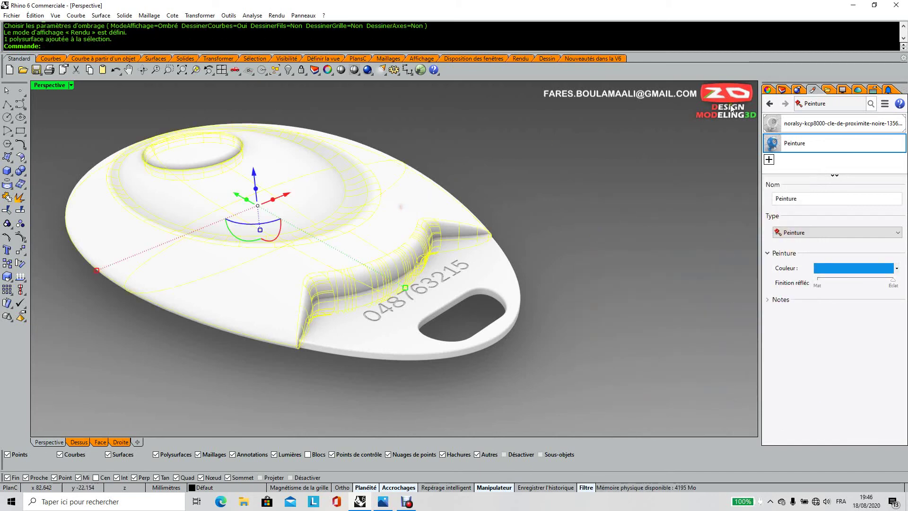
pyautogui.rightClick(773, 151)
pyautogui.click(775, 156)
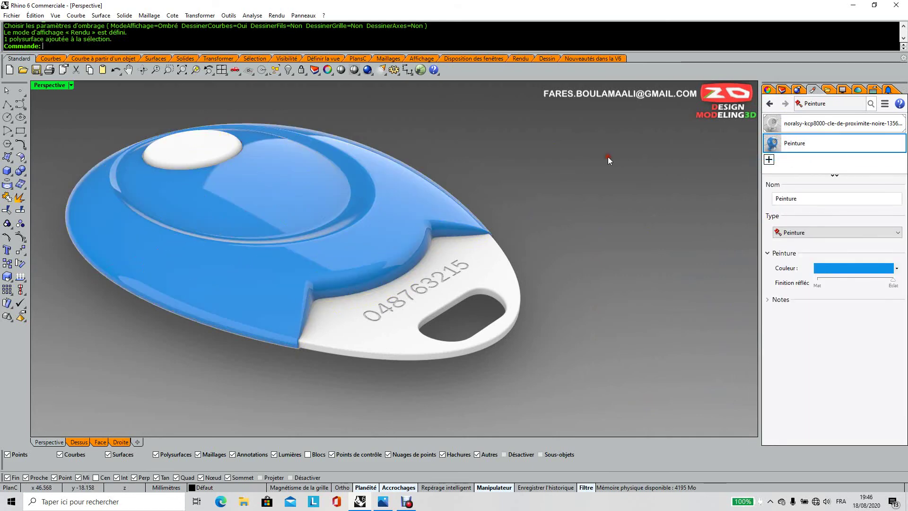
pyautogui.moveTo(608, 158)
pyautogui.mouseDown(button='right')
pyautogui.moveTo(531, 225)
pyautogui.moveTo(581, 201)
pyautogui.moveTo(344, 235)
pyautogui.moveTo(214, 229)
pyautogui.mouseUp(button='right')
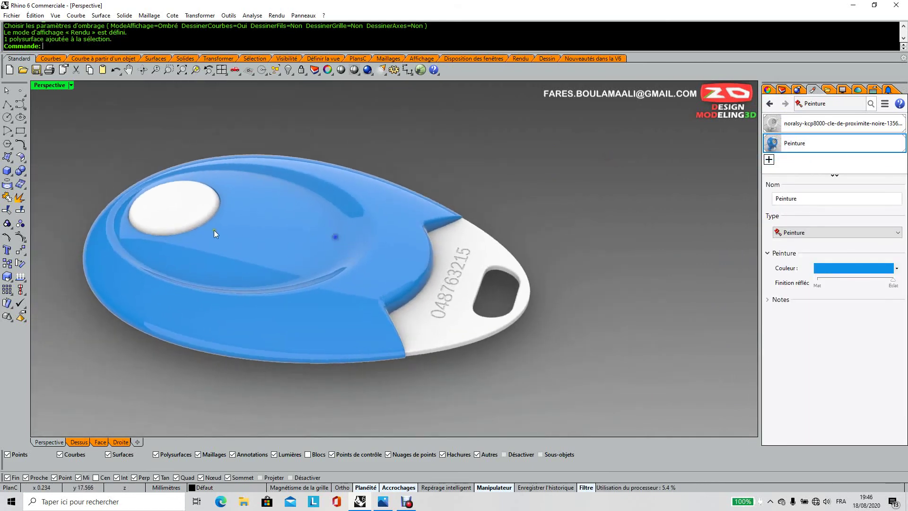
pyautogui.scroll(2, 214, 229)
pyautogui.click(174, 219)
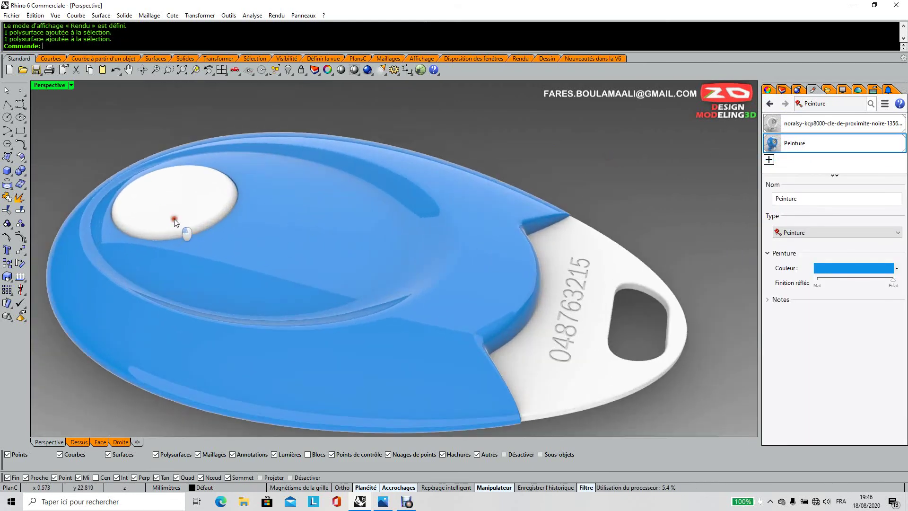
# - Add a second Peinture material coloured black and assign it to the round button
pyautogui.click(768, 160)
pyautogui.click(775, 190)
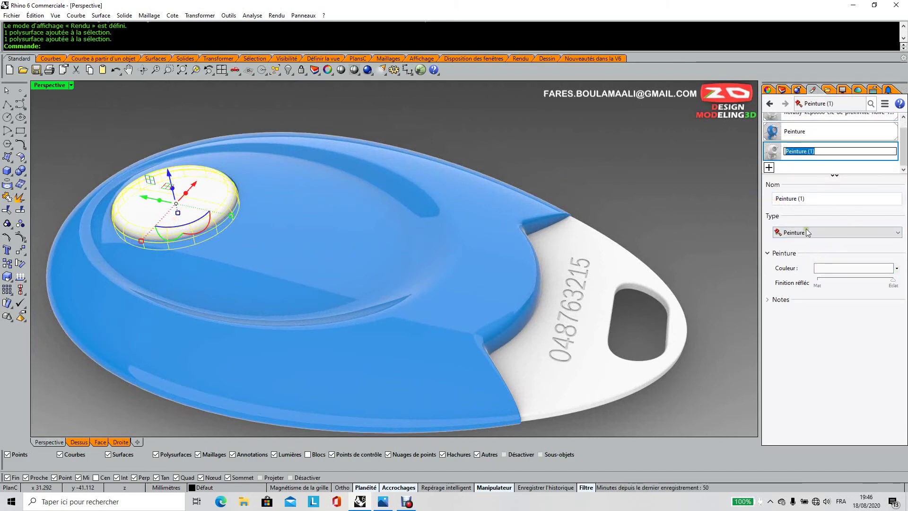
pyautogui.click(838, 268)
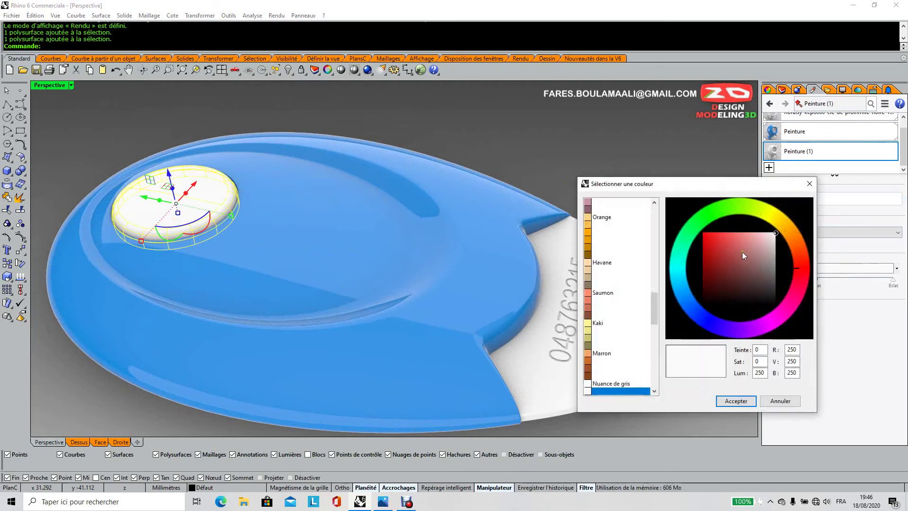
pyautogui.moveTo(785, 246); pyautogui.dragTo(777, 325)
pyautogui.click(735, 400)
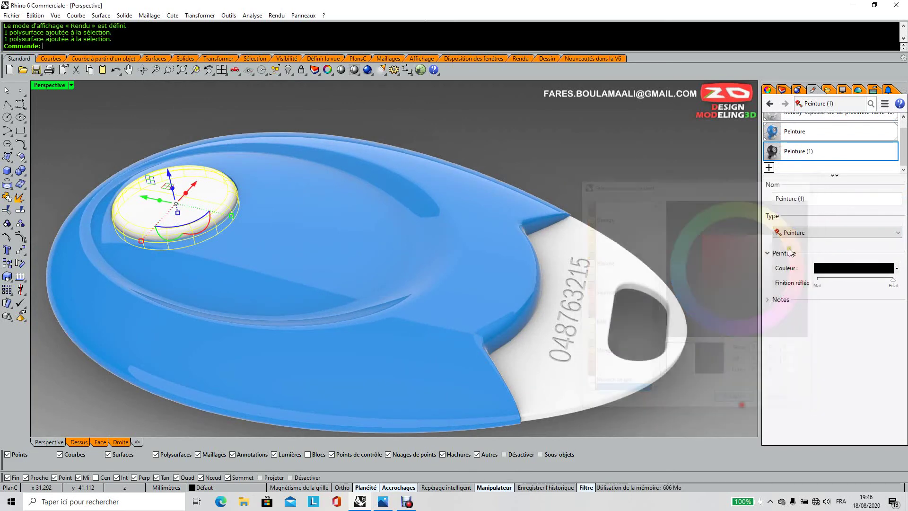
pyautogui.rightClick(775, 158)
pyautogui.click(775, 158)
pyautogui.press('Escape')
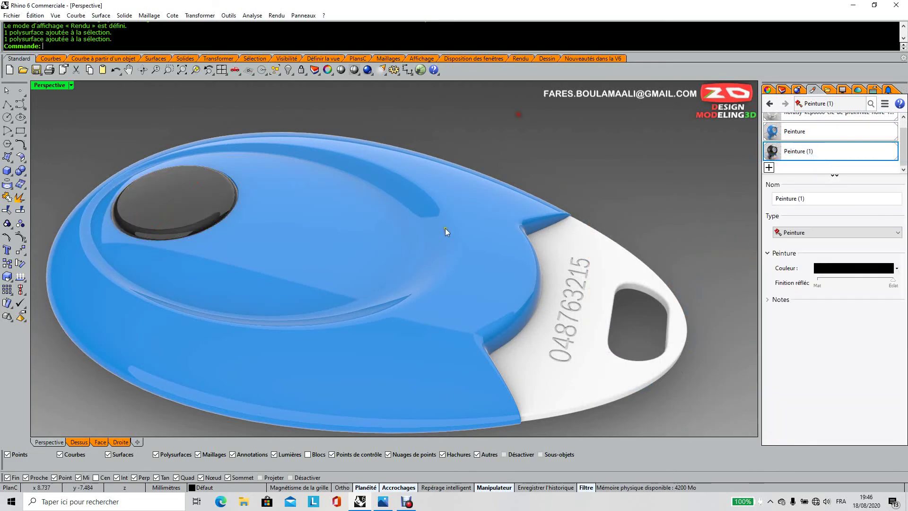
pyautogui.moveTo(444, 228)
pyautogui.mouseDown(button='right')
pyautogui.moveTo(405, 215)
pyautogui.moveTo(416, 223)
pyautogui.mouseUp(button='right')
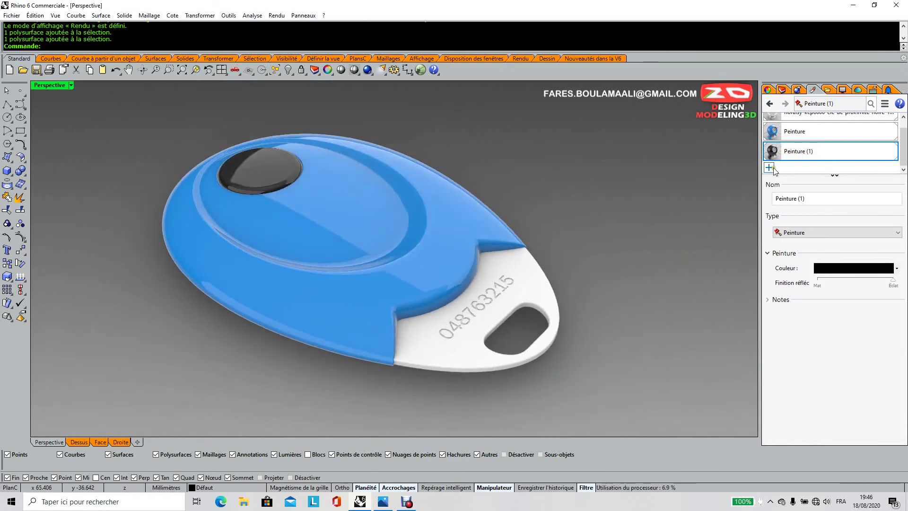
# - Add an extra paint material, then delete it
pyautogui.click(769, 167)
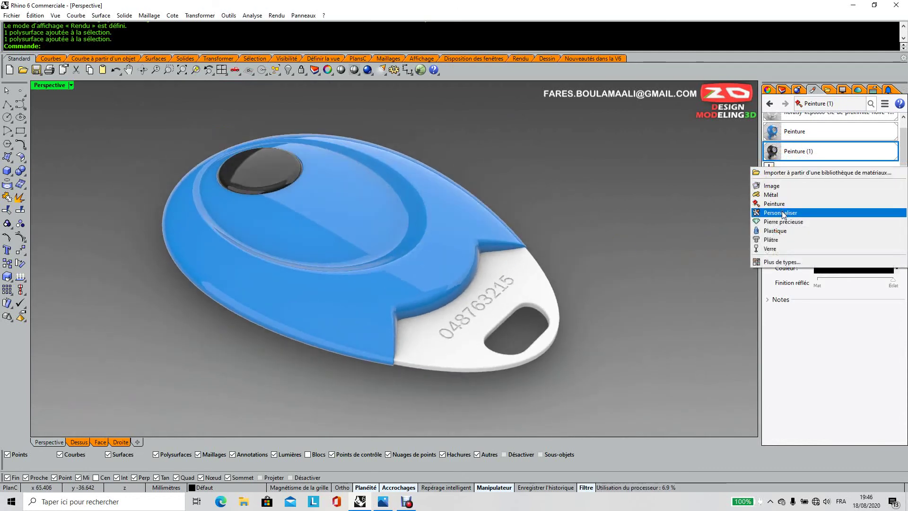
pyautogui.click(774, 203)
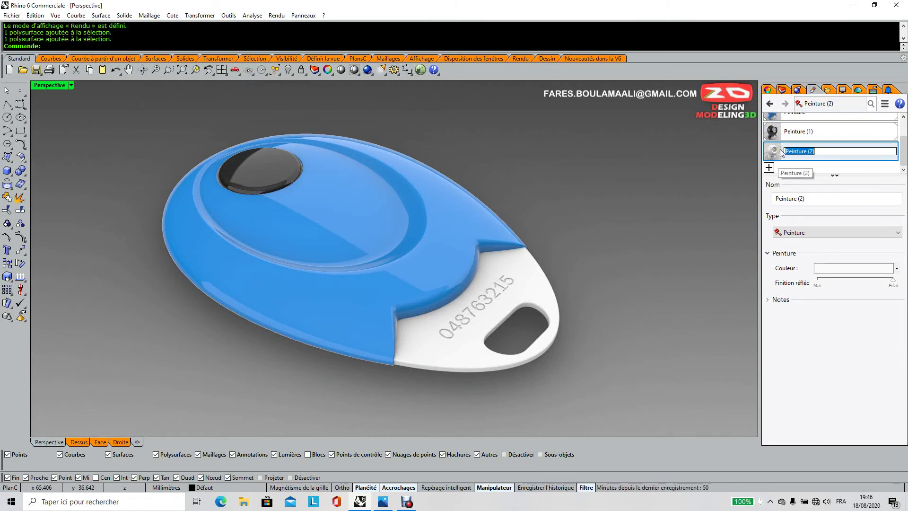
pyautogui.press('Return')
pyautogui.press('Delete')
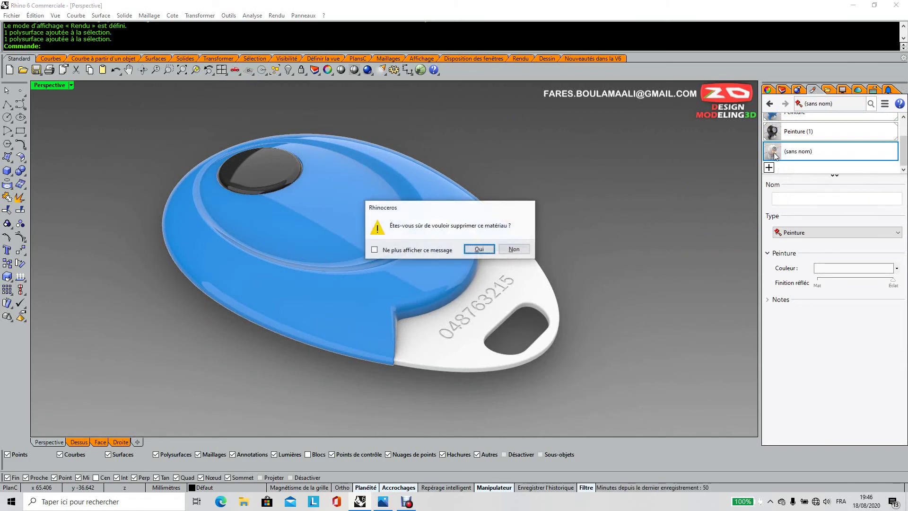
pyautogui.click(479, 249)
# - Add a new Métal material in the Materials panel
pyautogui.click(768, 168)
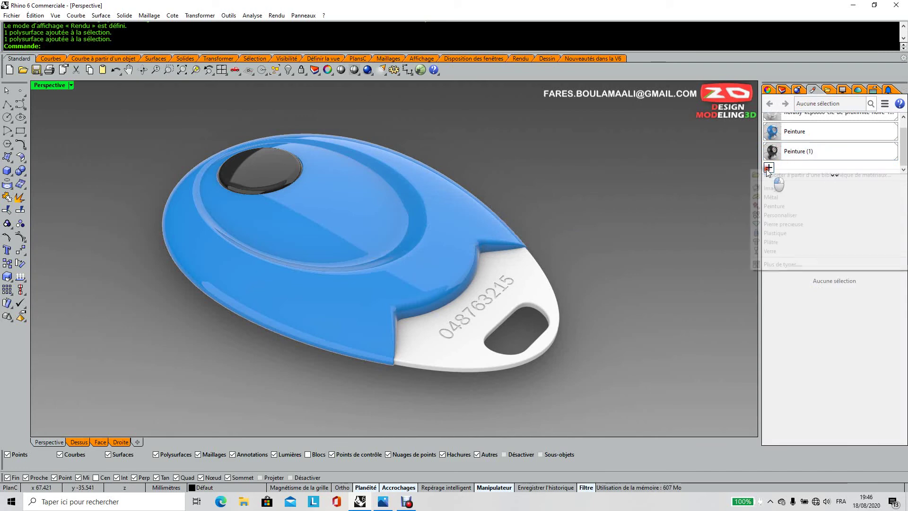
pyautogui.click(789, 215)
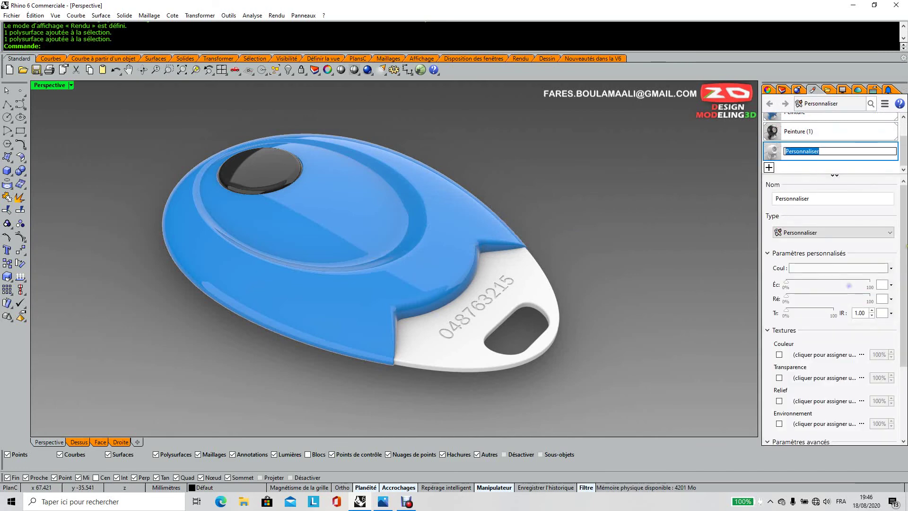
pyautogui.click(768, 168)
pyautogui.click(776, 196)
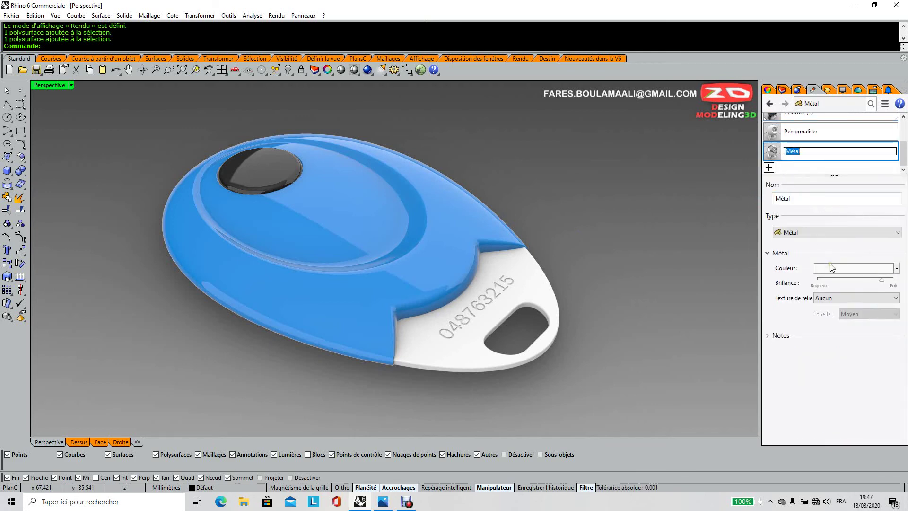
# - Assign the Métal material to the white tag via Assigner à des objets
pyautogui.click(546, 284)
pyautogui.rightClick(772, 154)
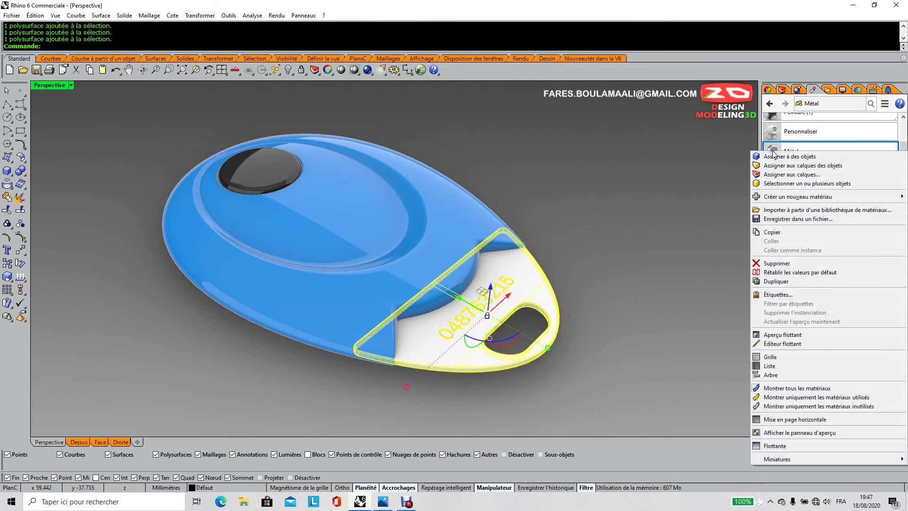
pyautogui.click(794, 159)
pyautogui.click(672, 220)
pyautogui.moveTo(671, 219)
pyautogui.mouseDown(button='right')
pyautogui.moveTo(659, 249)
pyautogui.moveTo(689, 233)
pyautogui.mouseUp(button='right')
pyautogui.scroll(5, 602, 291)
pyautogui.moveTo(602, 292)
pyautogui.mouseDown(button='right')
pyautogui.moveTo(568, 269)
pyautogui.moveTo(537, 282)
pyautogui.moveTo(567, 266)
pyautogui.mouseUp(button='right')
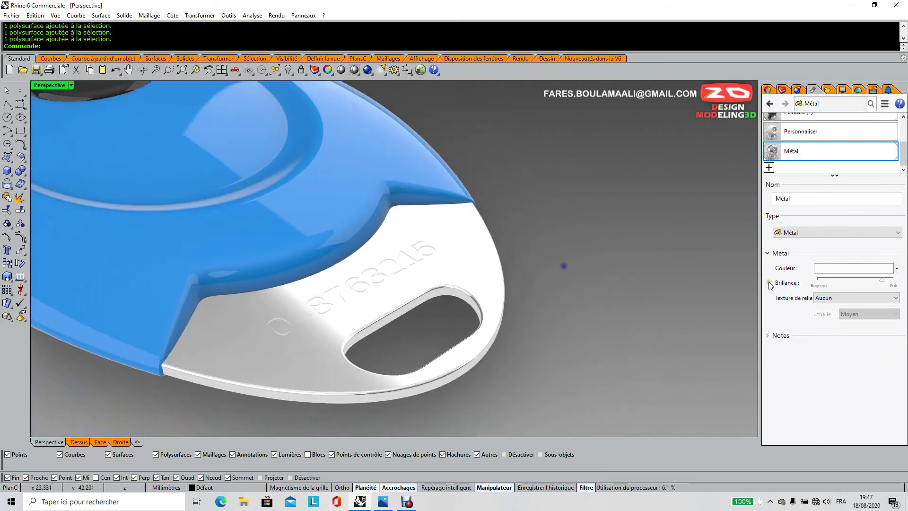
# - Set the Métal material's Texture de relief to Hachures croisillons
pyautogui.click(837, 296)
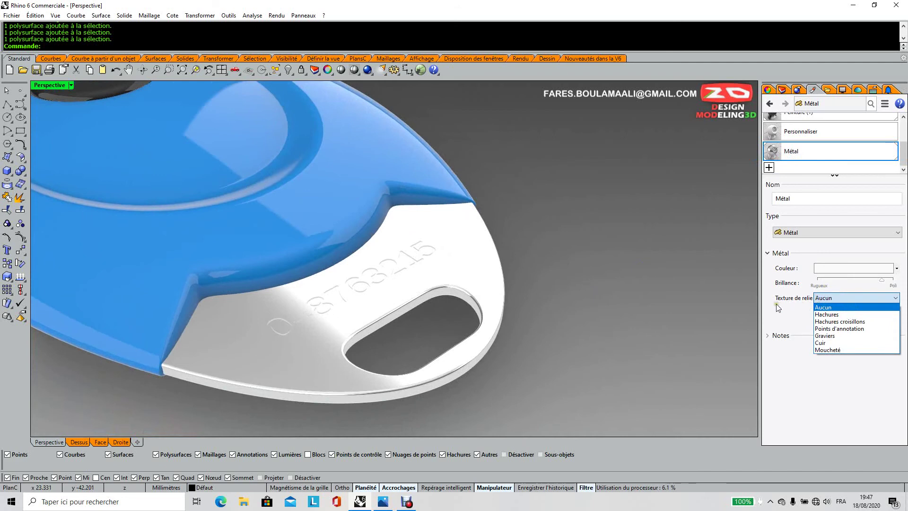
pyautogui.click(830, 307)
pyautogui.scroll(1, 709, 272)
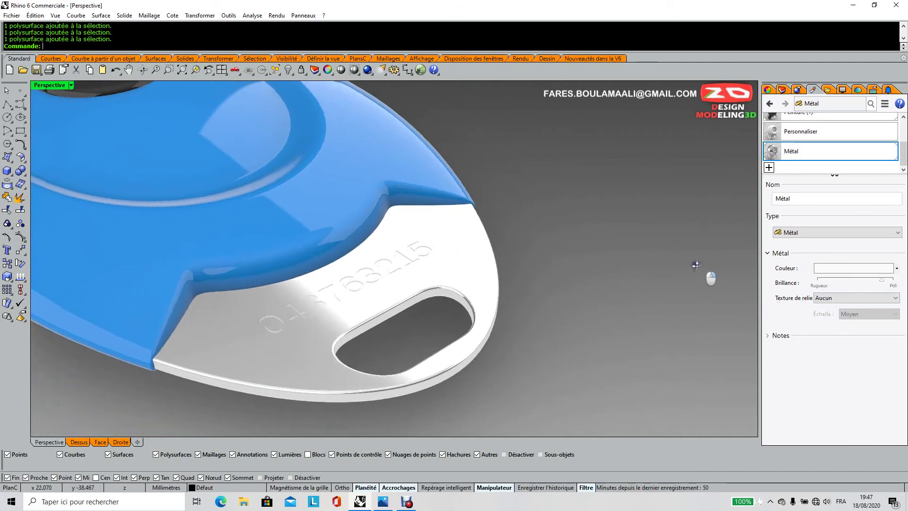
pyautogui.scroll(1, 671, 258)
pyautogui.scroll(1, 647, 250)
pyautogui.click(866, 298)
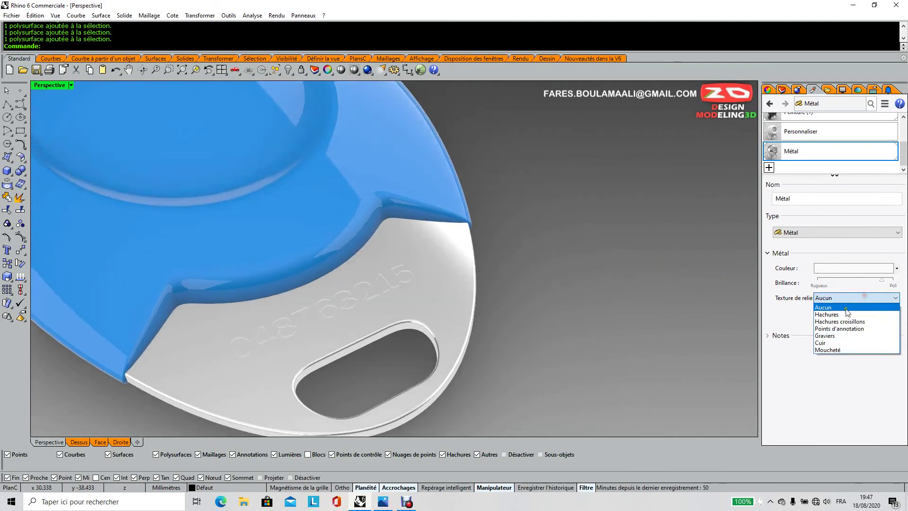
pyautogui.click(844, 327)
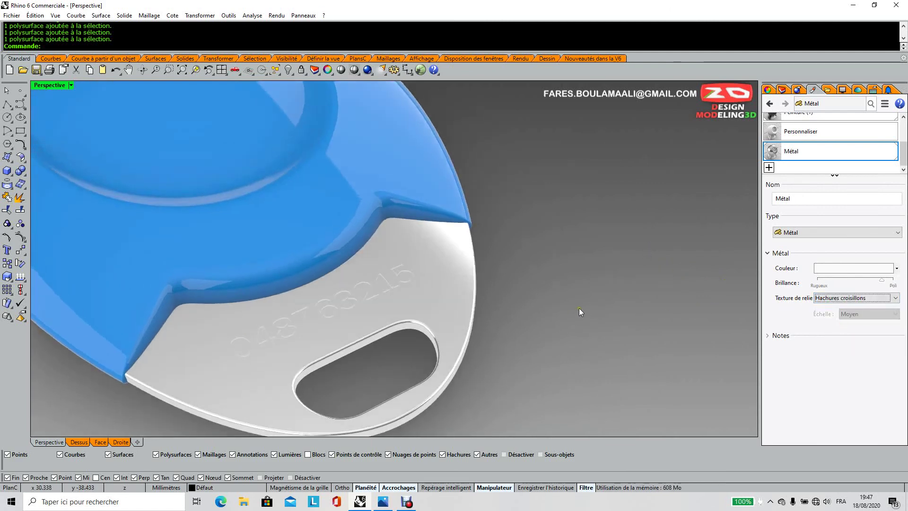
# - Set the relief texture Échelle to the finest XXXS
pyautogui.moveTo(600, 248); pyautogui.dragTo(603, 265, button='right')
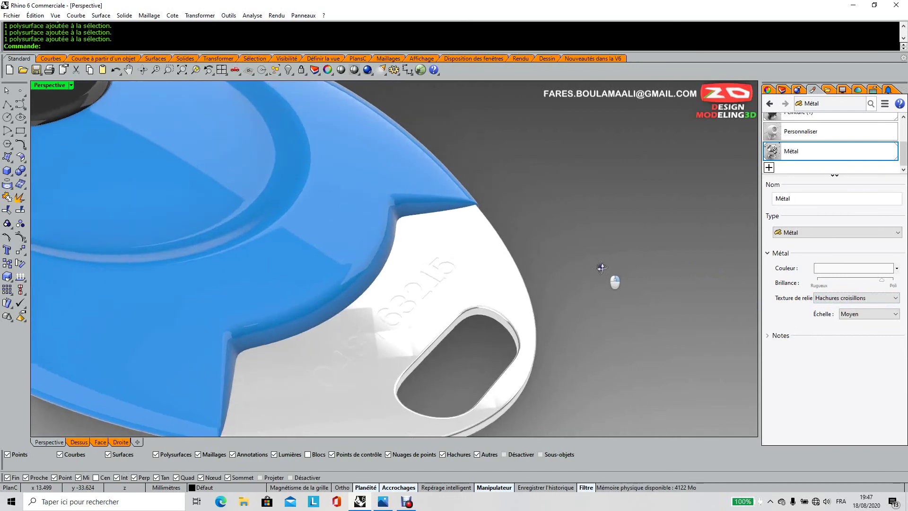
pyautogui.rightClick(357, 372)
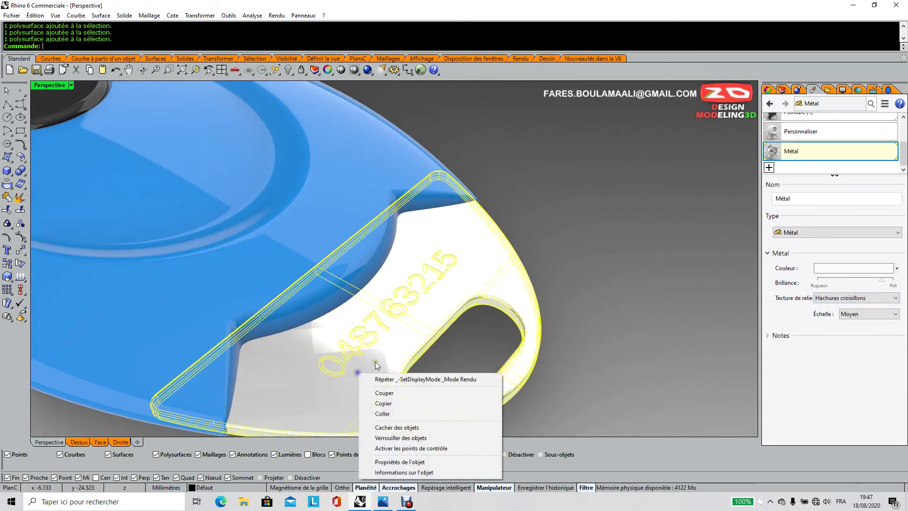
pyautogui.press('Escape')
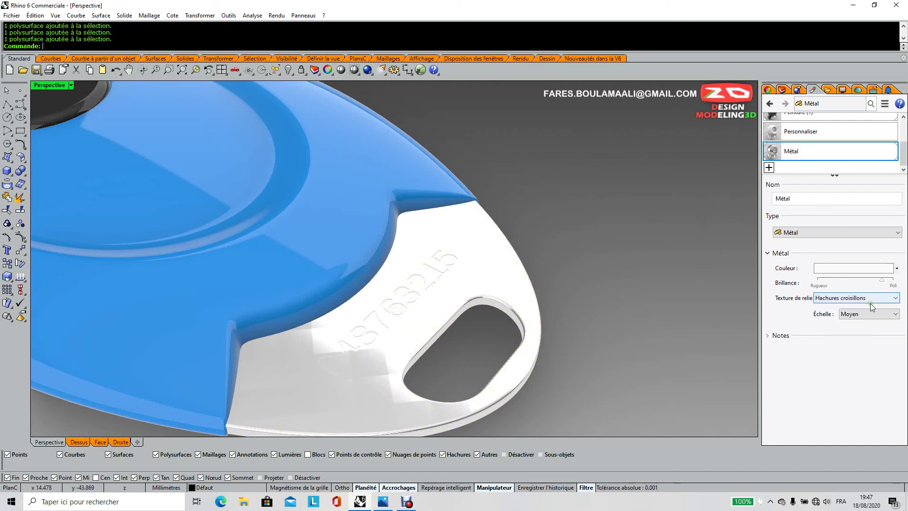
pyautogui.click(882, 313)
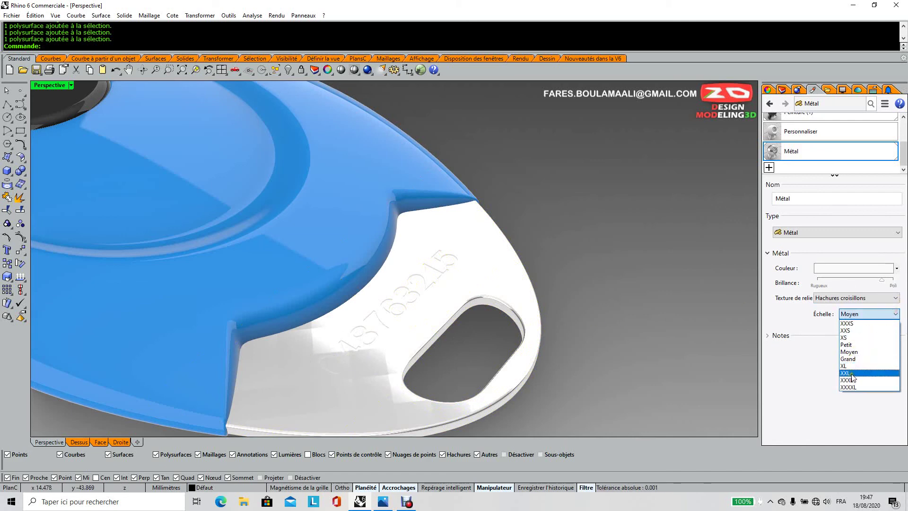
pyautogui.click(856, 323)
pyautogui.scroll(1, 546, 333)
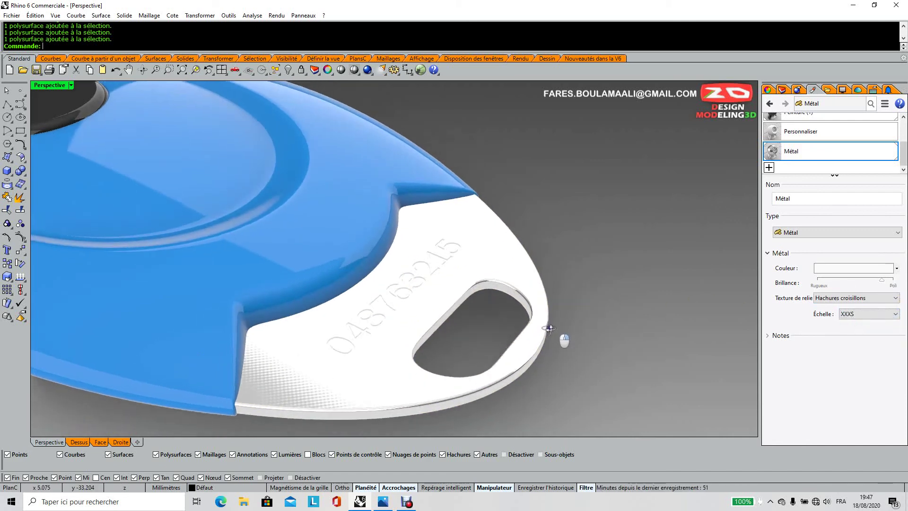
pyautogui.scroll(3, 248, 369)
# - Add a new custom (Personnaliser) material and set its colour to light grey
pyautogui.scroll(-3, 326, 363)
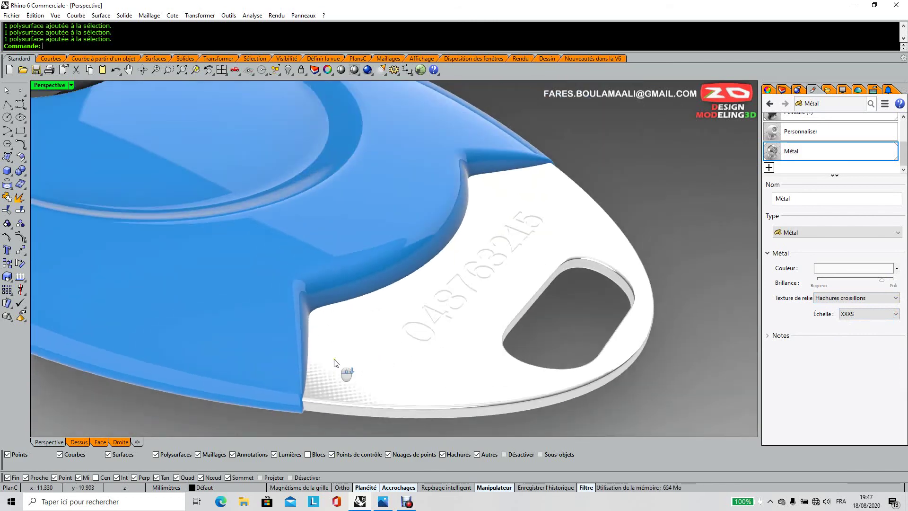
pyautogui.moveTo(344, 370); pyautogui.dragTo(314, 364, button='right')
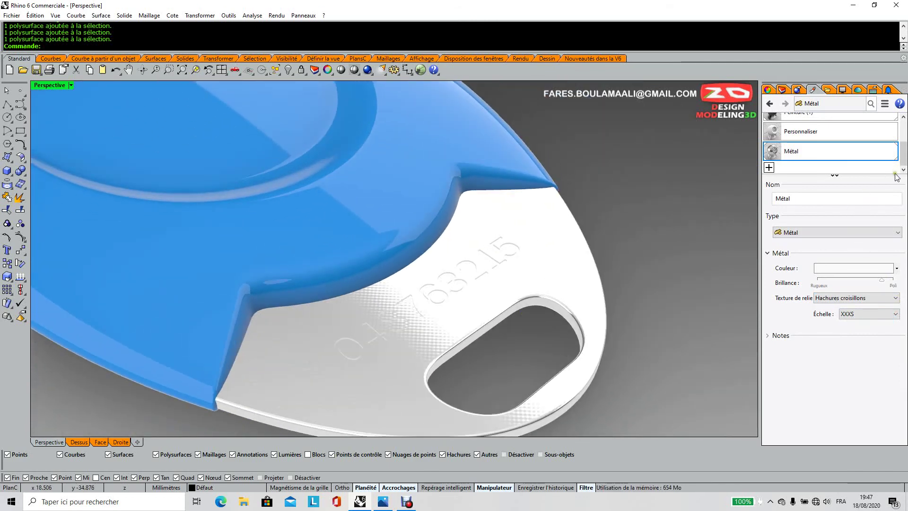
pyautogui.click(768, 169)
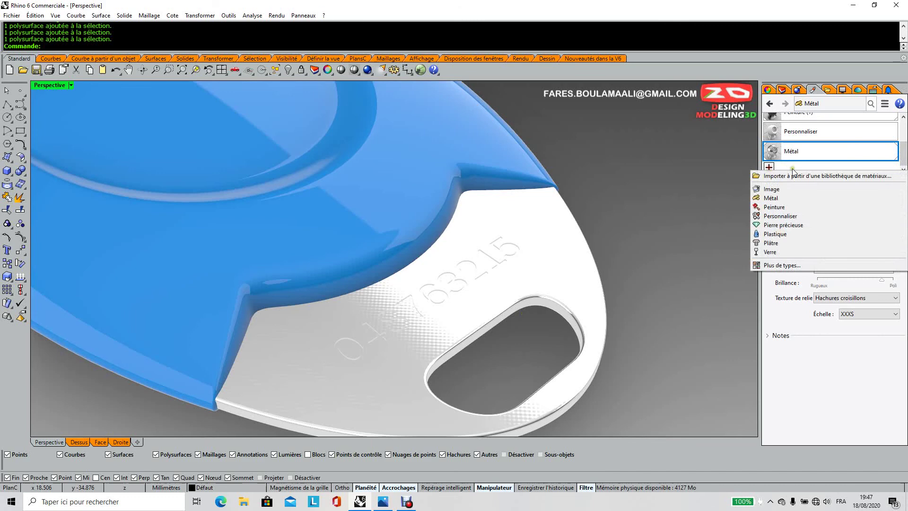
pyautogui.click(798, 213)
pyautogui.click(840, 265)
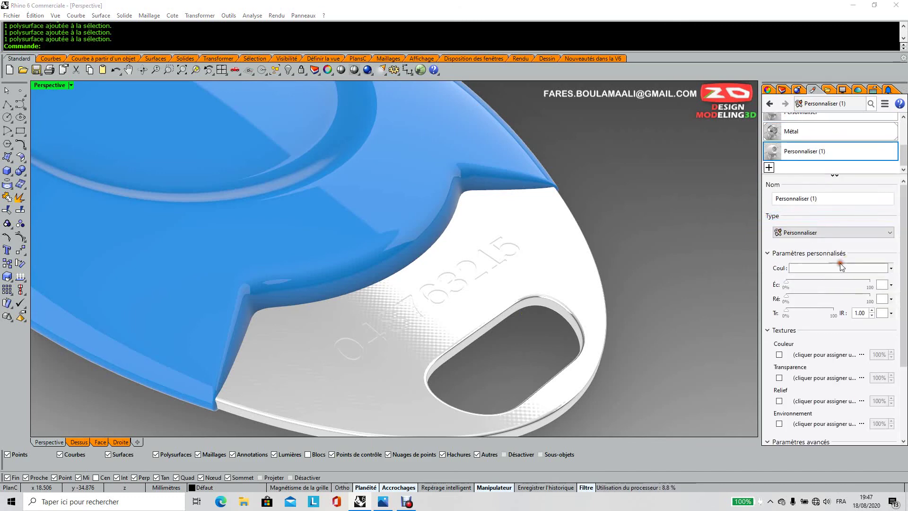
pyautogui.moveTo(775, 267); pyautogui.dragTo(774, 253)
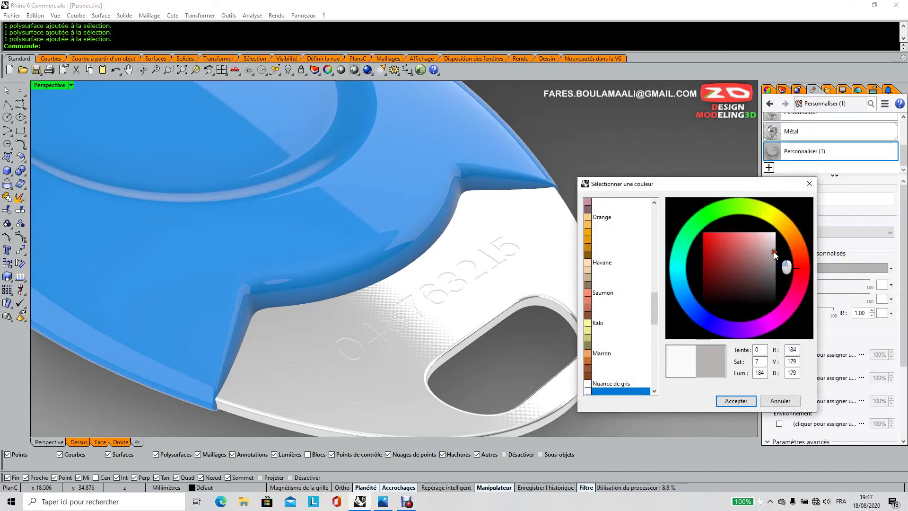
pyautogui.click(774, 252)
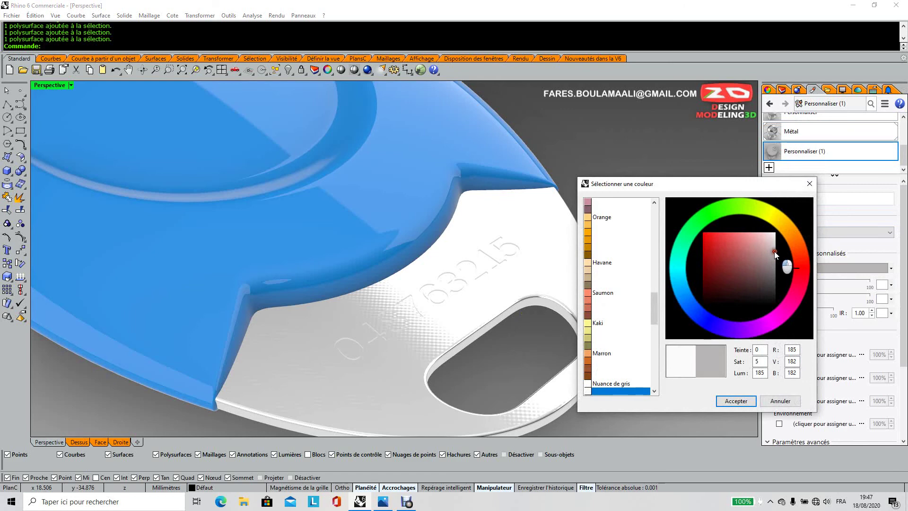
pyautogui.click(736, 401)
# - Roughly set the custom material's reflectivity to about 68% and gloss to about 79%
pyautogui.moveTo(806, 297); pyautogui.dragTo(846, 299)
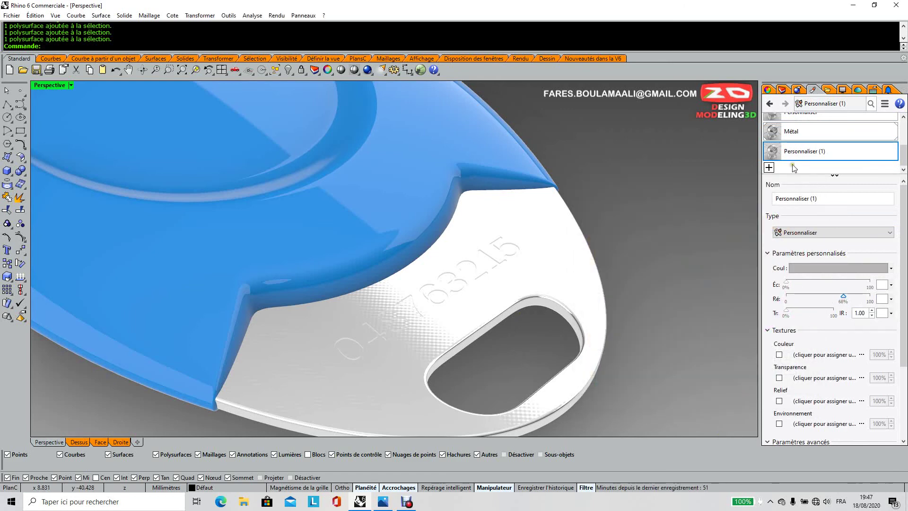
pyautogui.click(693, 306)
pyautogui.scroll(-3, 904, 302)
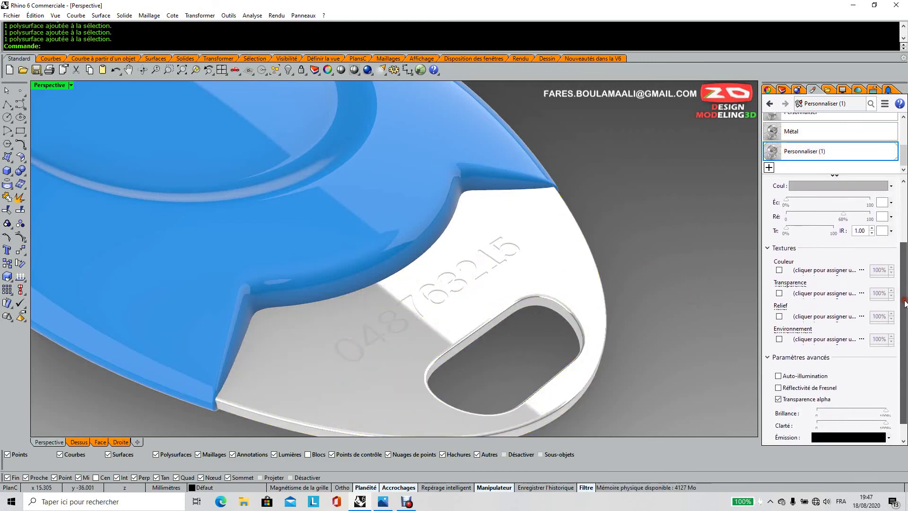
pyautogui.moveTo(905, 302); pyautogui.dragTo(905, 333)
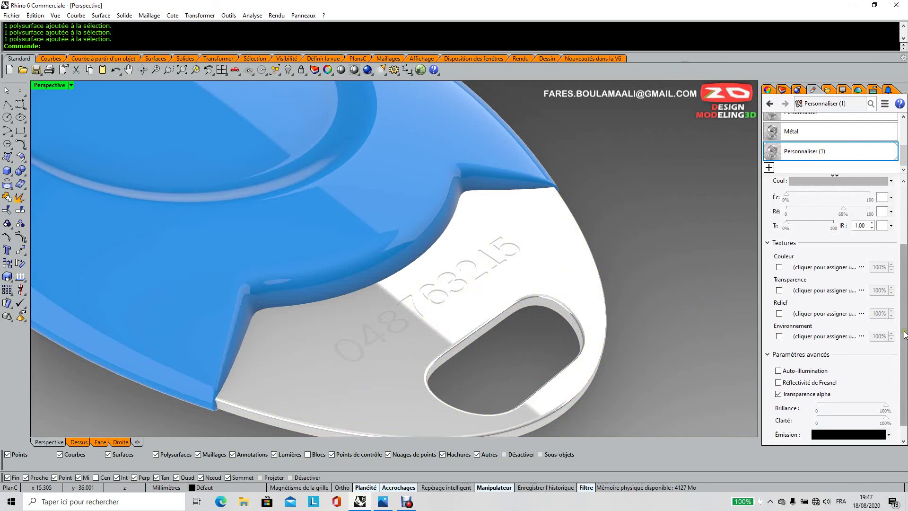
pyautogui.scroll(-1, 904, 333)
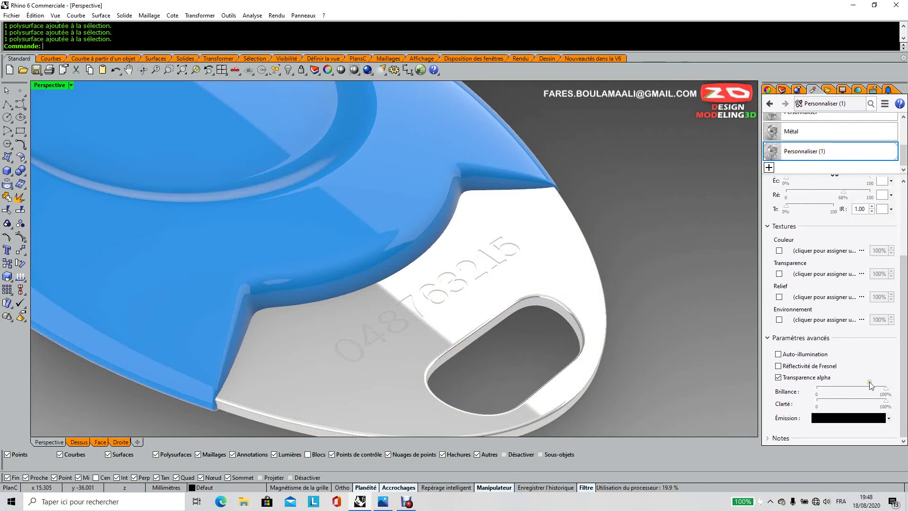
pyautogui.moveTo(885, 391); pyautogui.dragTo(871, 391)
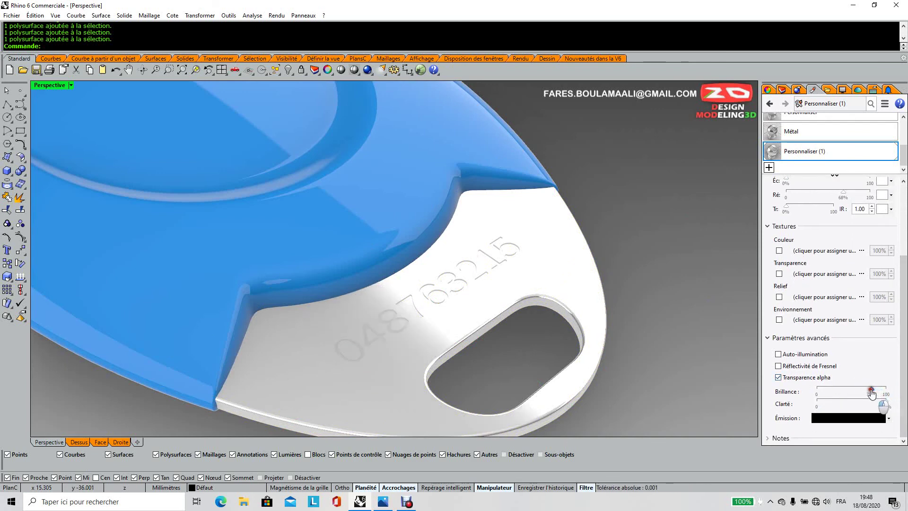
# - Turn off alpha transparency and fine-tune reflectivity to 83% and gloss to 76%
pyautogui.moveTo(617, 311)
pyautogui.mouseDown(button='right')
pyautogui.moveTo(581, 331)
pyautogui.moveTo(513, 322)
pyautogui.mouseUp(button='right')
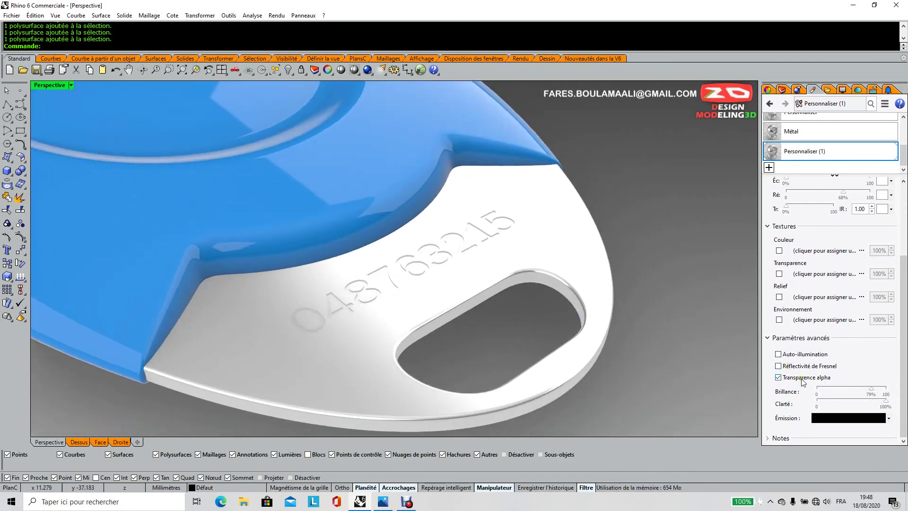
pyautogui.click(779, 379)
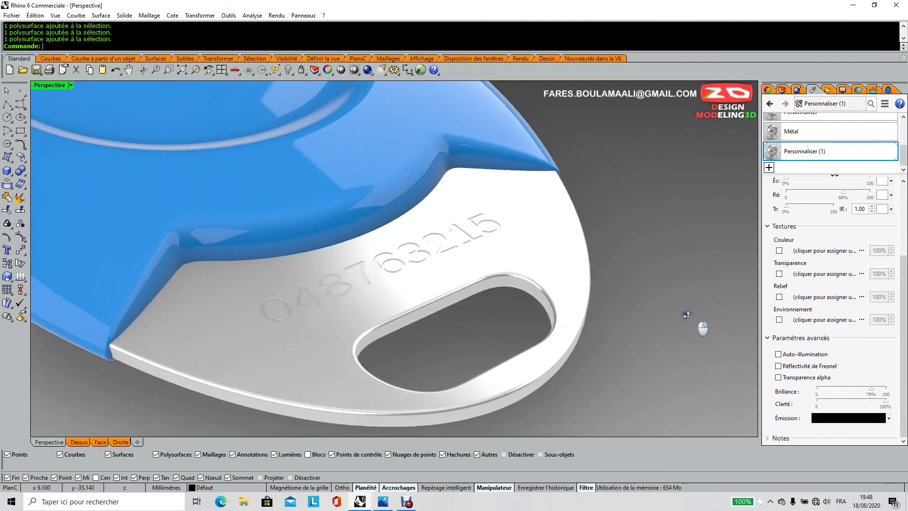
pyautogui.moveTo(754, 359); pyautogui.dragTo(693, 318, button='right')
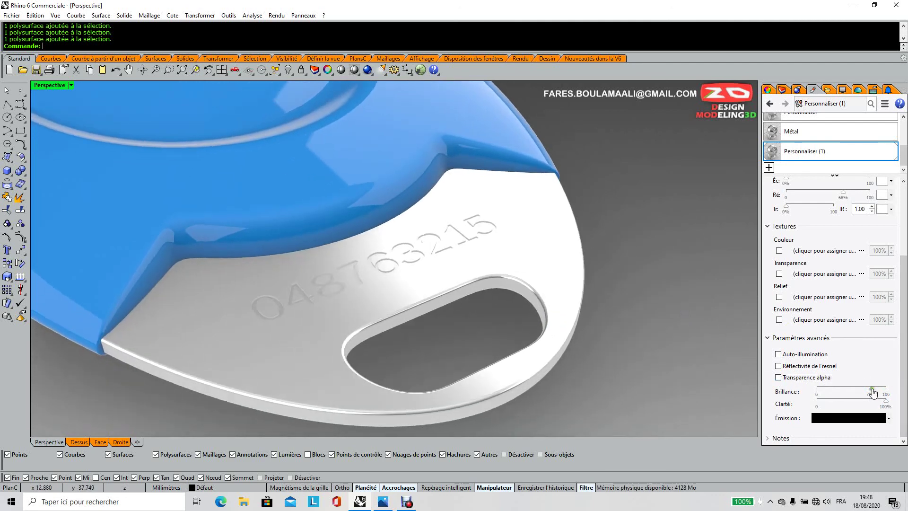
pyautogui.moveTo(844, 194); pyautogui.dragTo(855, 193)
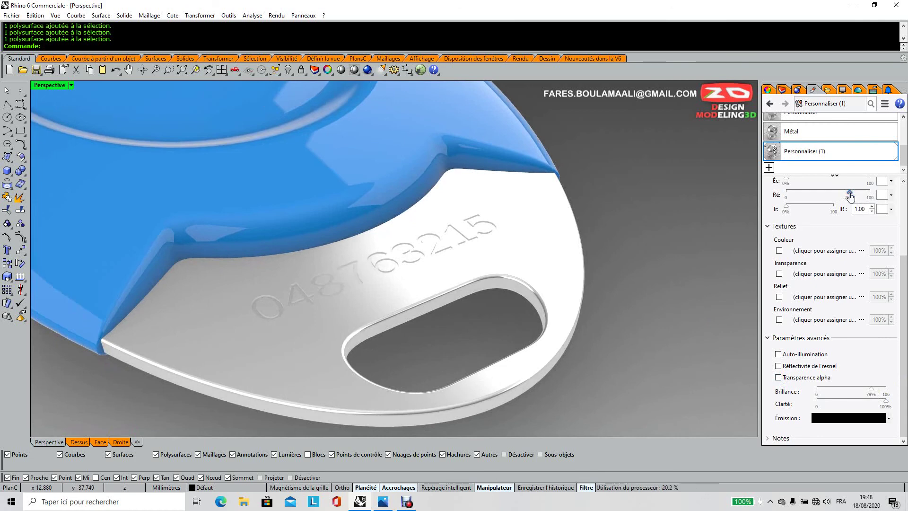
pyautogui.click(869, 390)
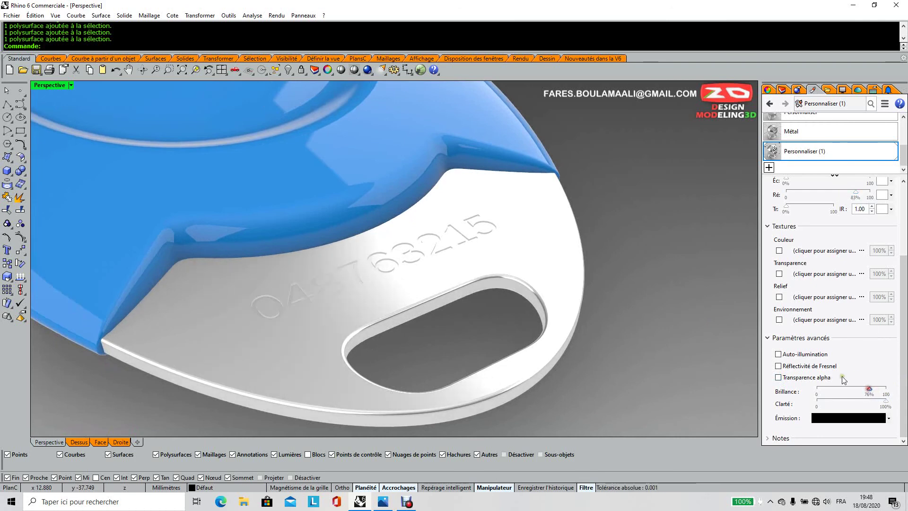
pyautogui.moveTo(543, 289)
pyautogui.mouseDown(button='right')
pyautogui.moveTo(476, 278)
pyautogui.moveTo(501, 206)
pyautogui.moveTo(498, 260)
pyautogui.mouseUp(button='right')
# - Switch the Perspective viewport to Raytraced (Lancer de rayons) and view the fob at an angle
pyautogui.moveTo(427, 294); pyautogui.dragTo(406, 283, button='right')
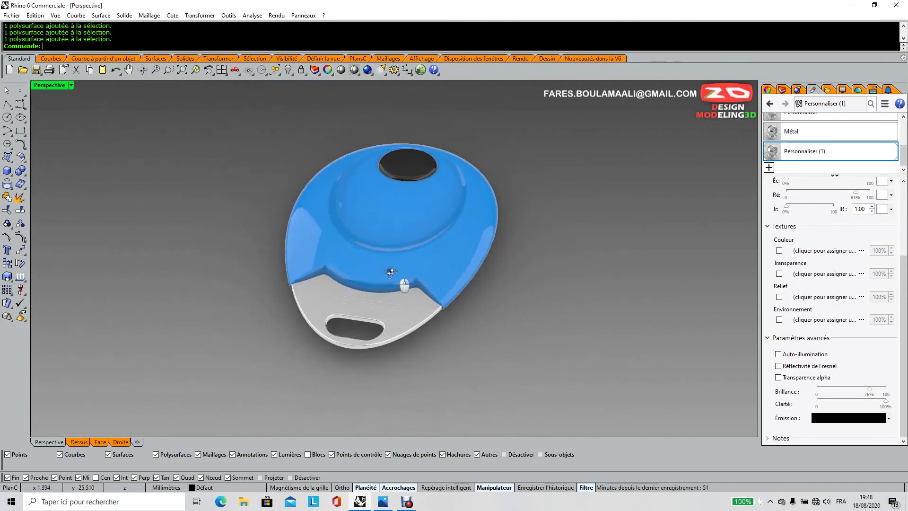
pyautogui.click(70, 85)
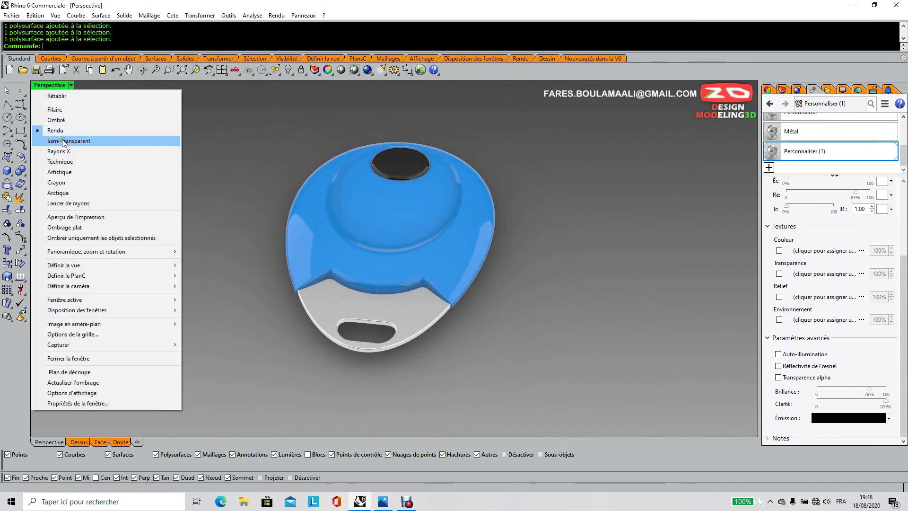
pyautogui.click(77, 207)
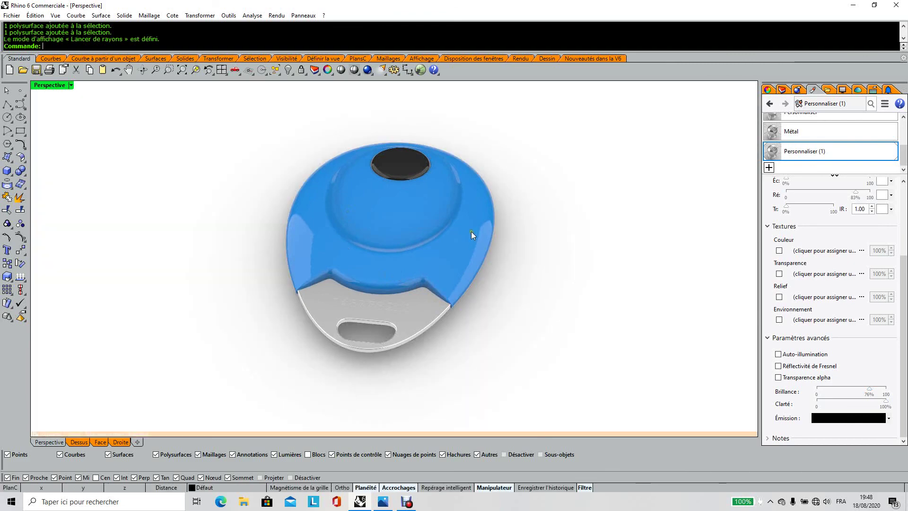
pyautogui.moveTo(451, 275); pyautogui.dragTo(520, 227, button='right')
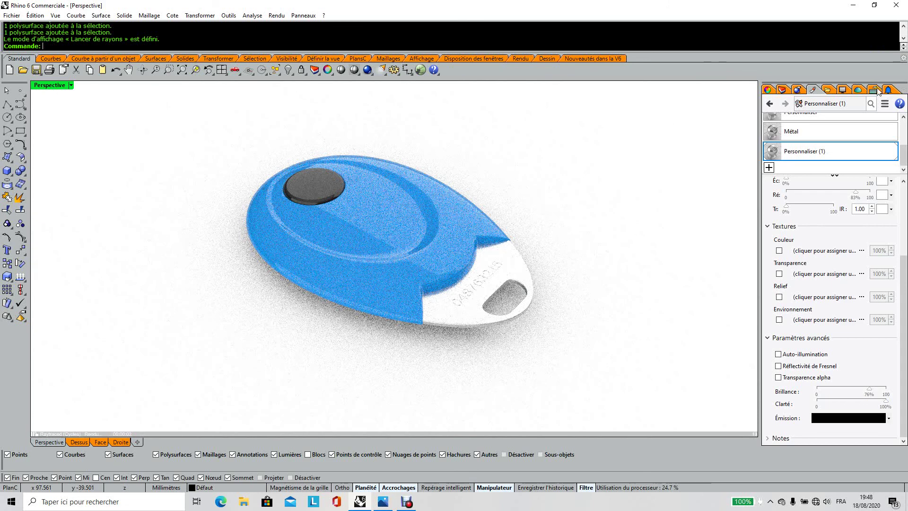
# - Give the ground plane its own dark grey Plastic material
pyautogui.click(875, 90)
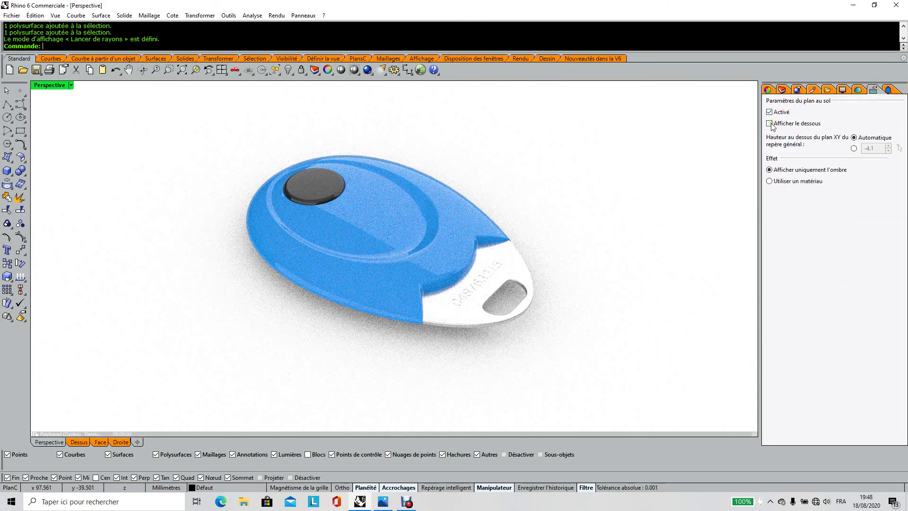
pyautogui.click(769, 181)
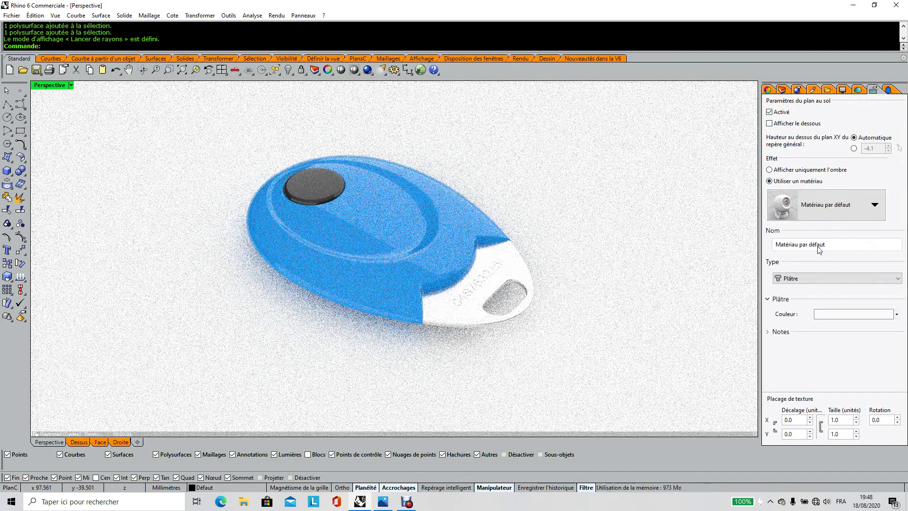
pyautogui.click(821, 284)
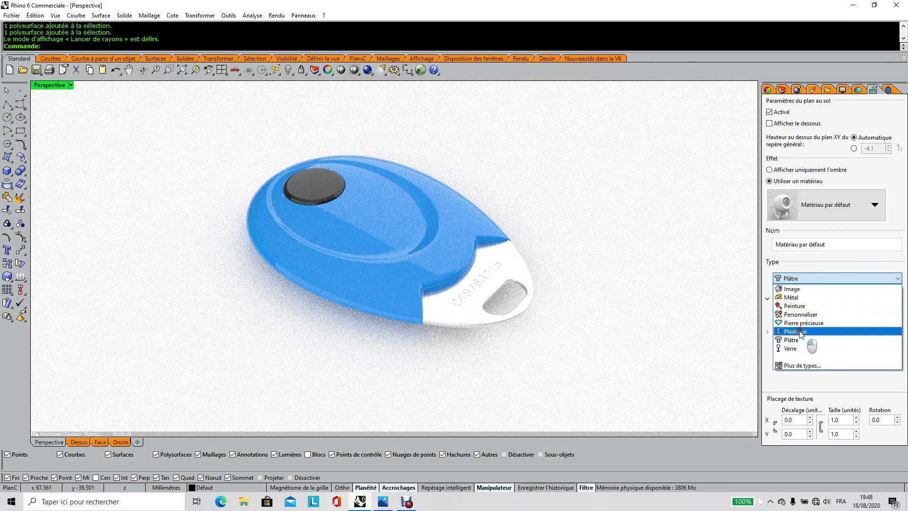
pyautogui.click(799, 331)
pyautogui.click(832, 315)
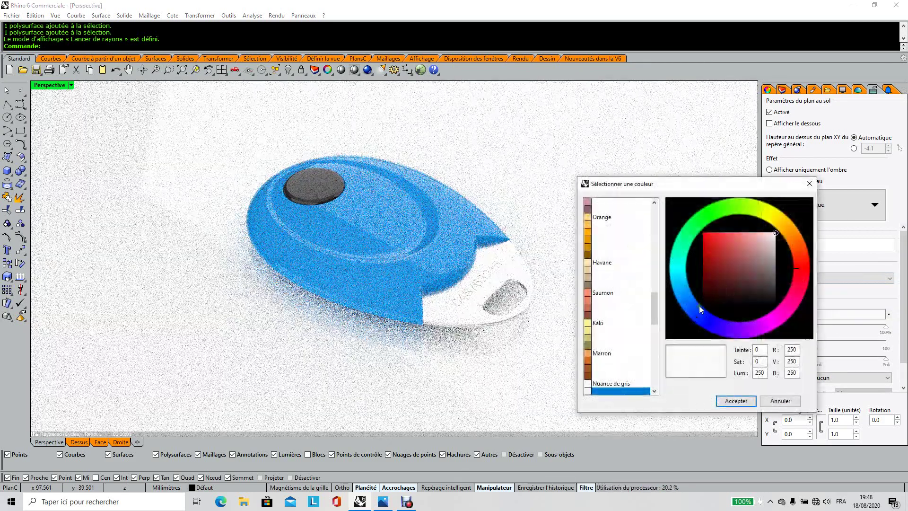
pyautogui.click(777, 289)
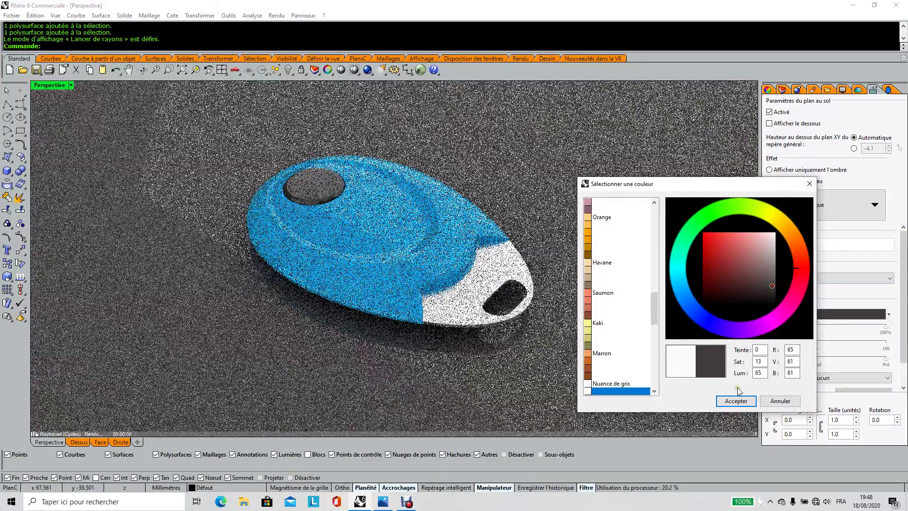
pyautogui.click(735, 401)
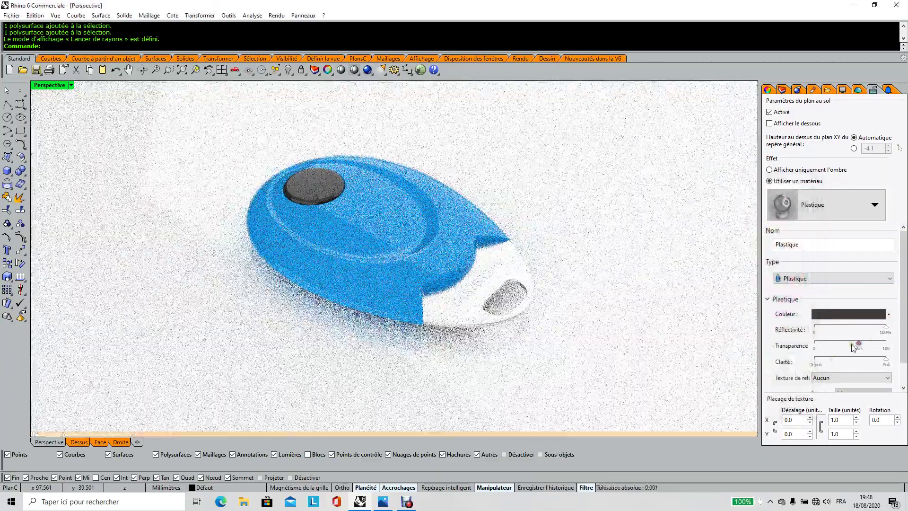
# - Set the ground material to 0 transparency, 66% reflectivity and a slightly more matte finish
pyautogui.click(855, 345)
pyautogui.click(821, 349)
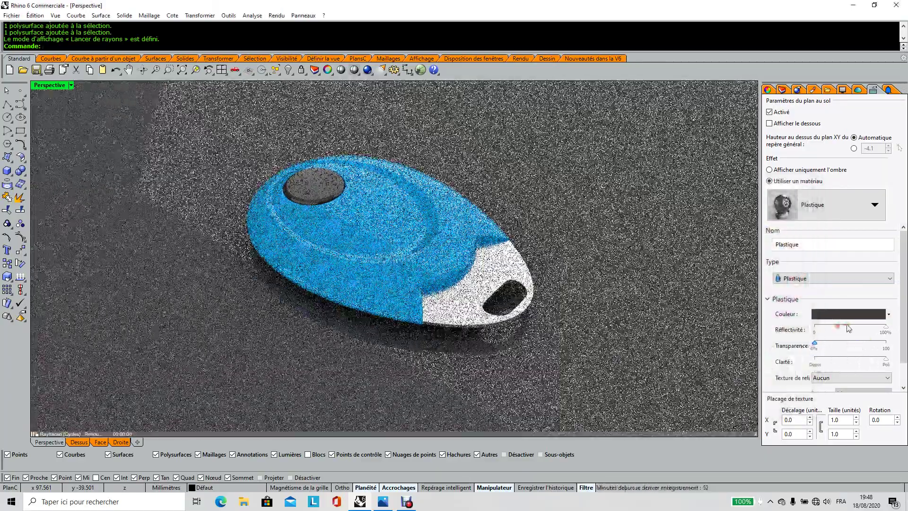
pyautogui.click(850, 327)
pyautogui.click(863, 327)
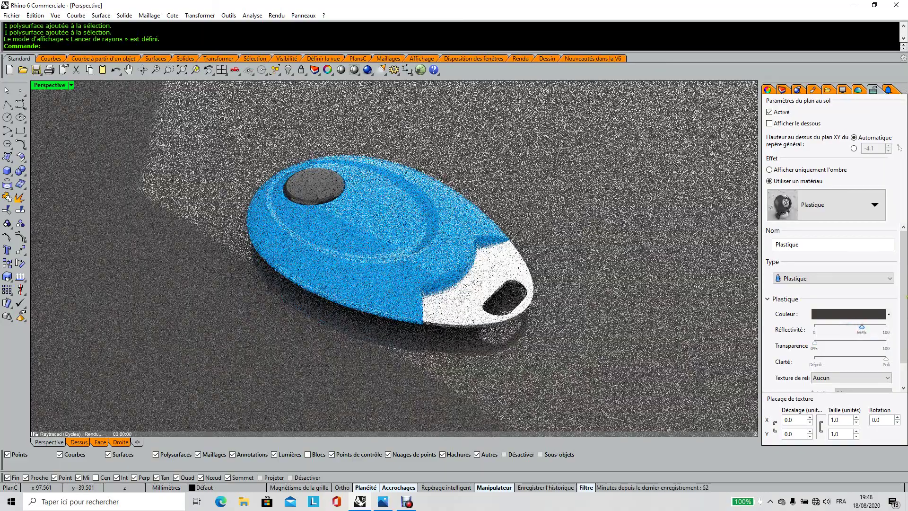
pyautogui.click(902, 387)
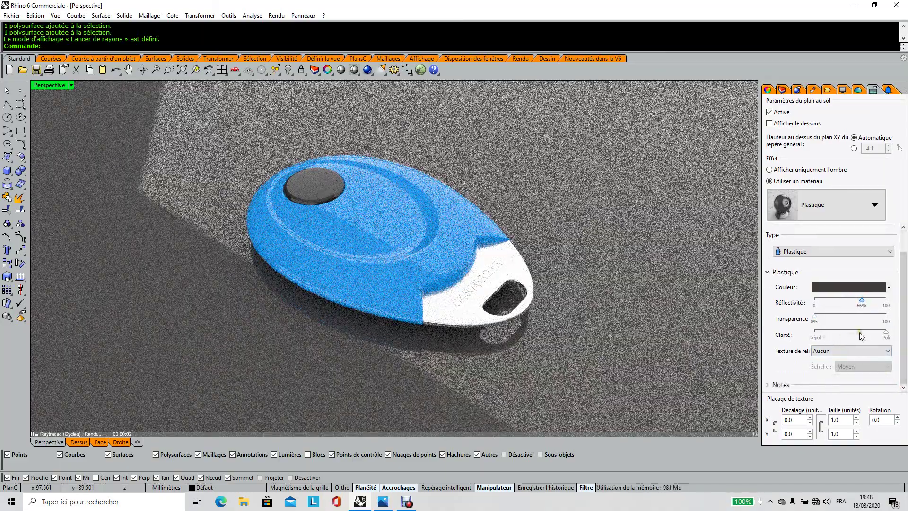
pyautogui.click(860, 333)
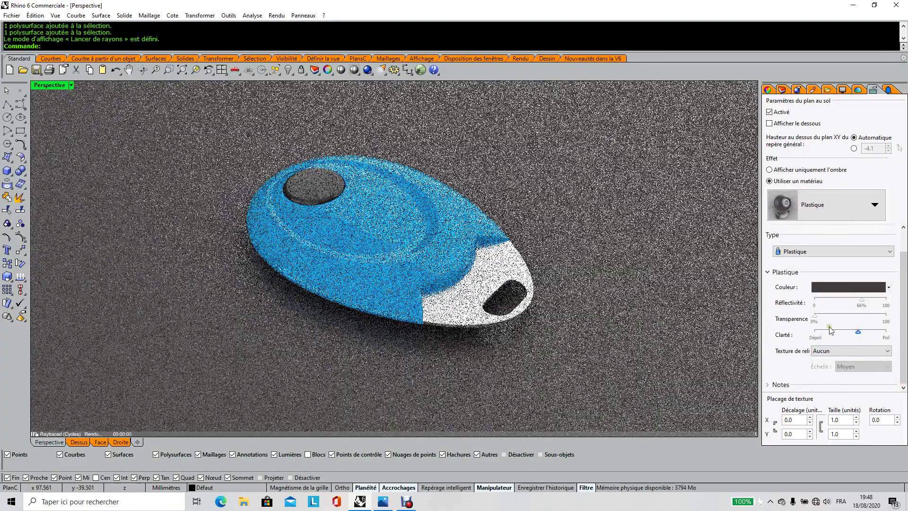
pyautogui.moveTo(645, 269)
pyautogui.mouseDown(button='right')
pyautogui.moveTo(358, 269)
pyautogui.moveTo(401, 248)
pyautogui.moveTo(415, 280)
pyautogui.moveTo(314, 266)
pyautogui.moveTo(290, 252)
pyautogui.moveTo(456, 263)
pyautogui.moveTo(379, 276)
pyautogui.moveTo(340, 250)
pyautogui.mouseUp(button='right')
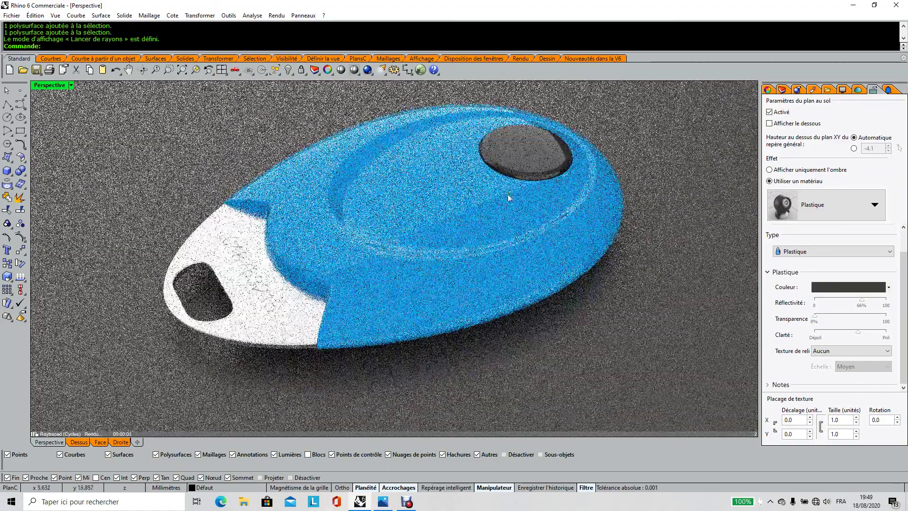
# - Load the bcnairport1 HDR image as the Studio environment's background image
pyautogui.click(859, 91)
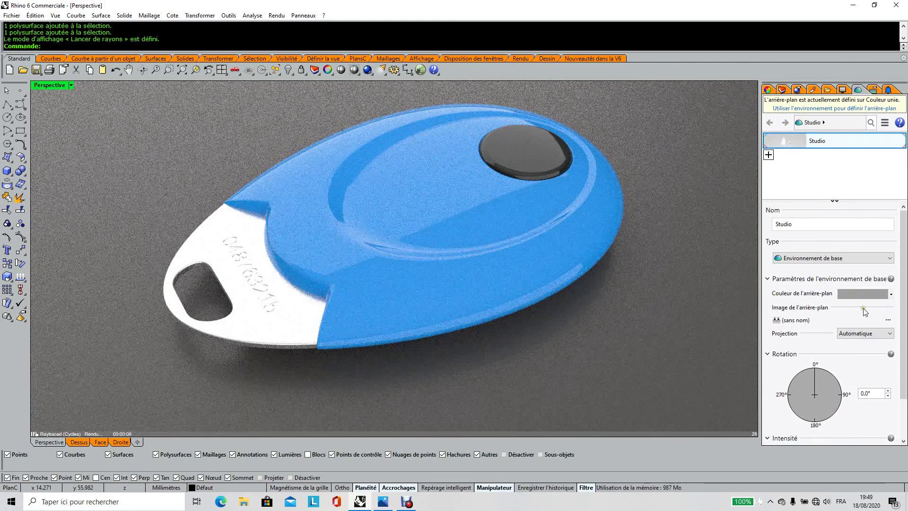
pyautogui.click(889, 322)
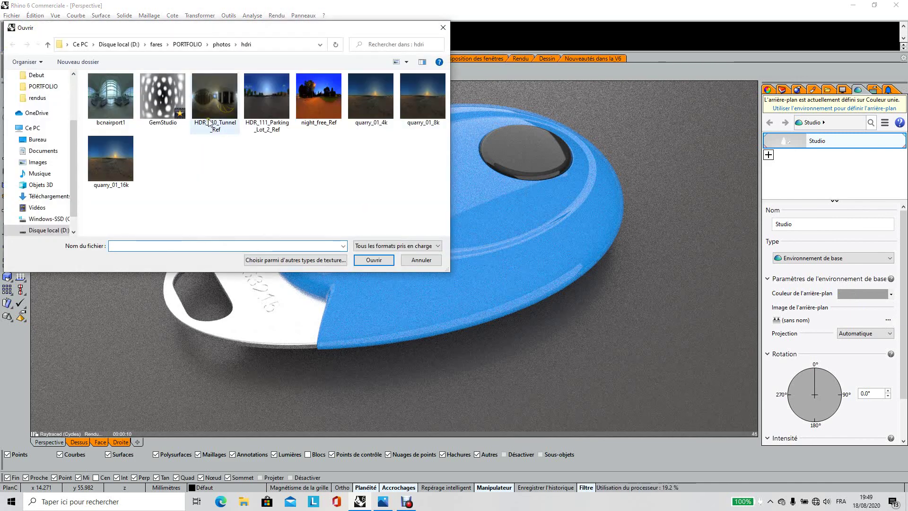
pyautogui.click(278, 97)
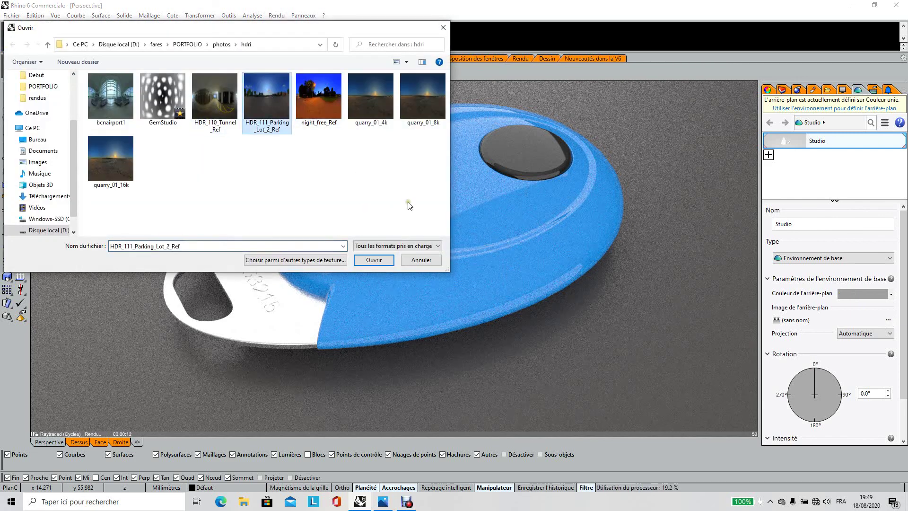
pyautogui.click(114, 94)
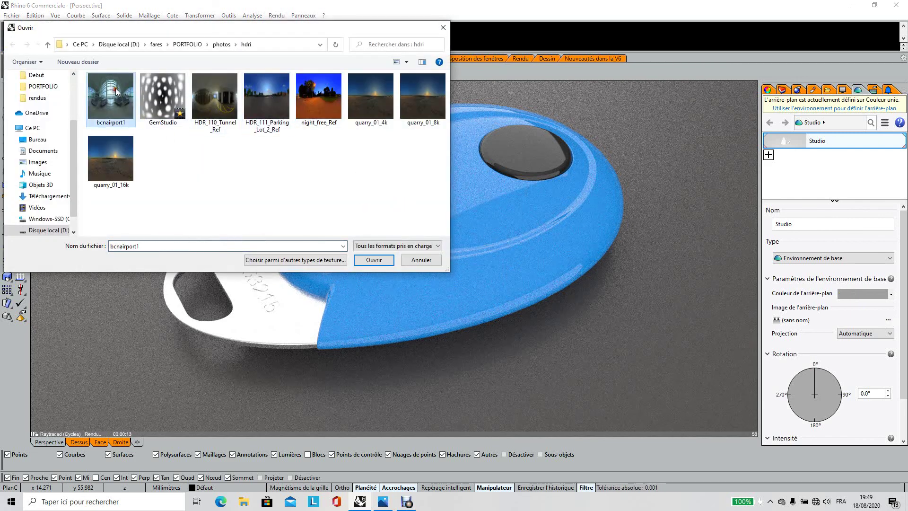
pyautogui.click(373, 260)
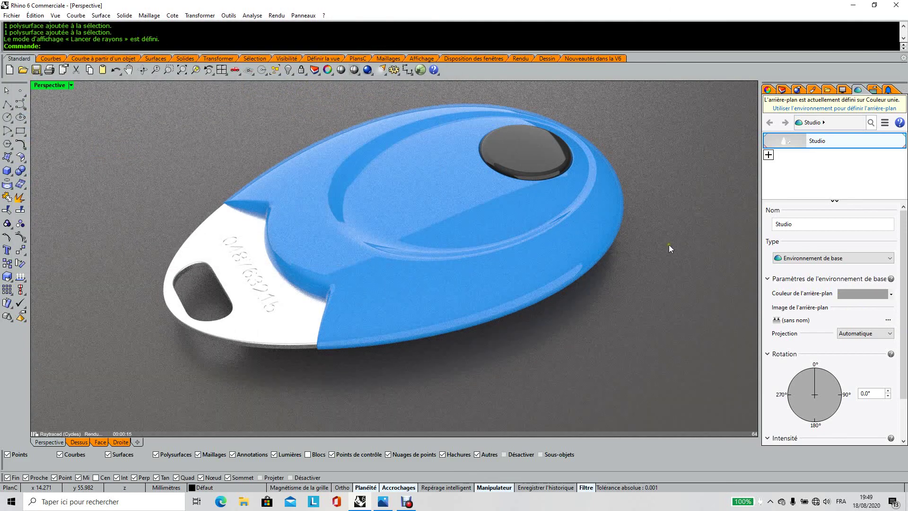
# - Review the bcnairport1 texture settings and orbit to a final view showing airport reflections on the fob
pyautogui.click(893, 305)
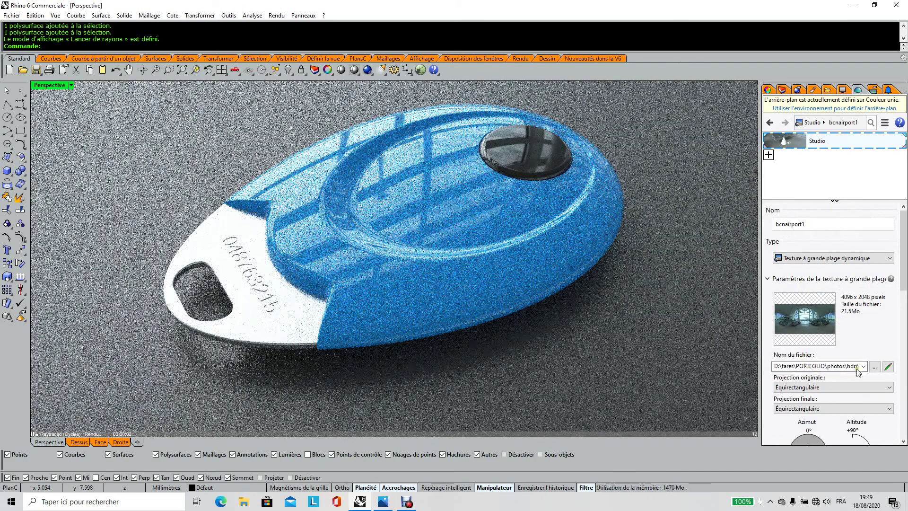
pyautogui.moveTo(904, 272); pyautogui.dragTo(904, 331)
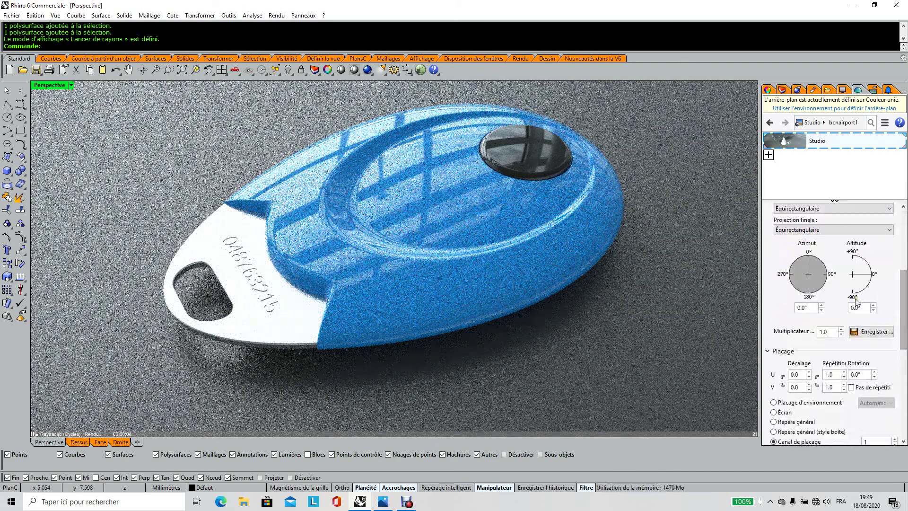
pyautogui.moveTo(531, 293); pyautogui.dragTo(505, 271, button='right')
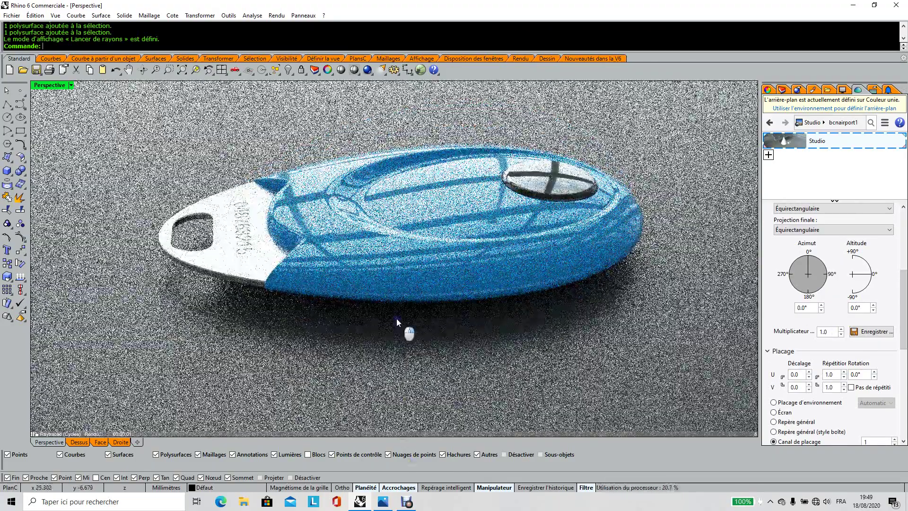
pyautogui.moveTo(505, 270)
pyautogui.mouseDown(button='right')
pyautogui.moveTo(414, 340)
pyautogui.moveTo(577, 386)
pyautogui.mouseUp(button='right')
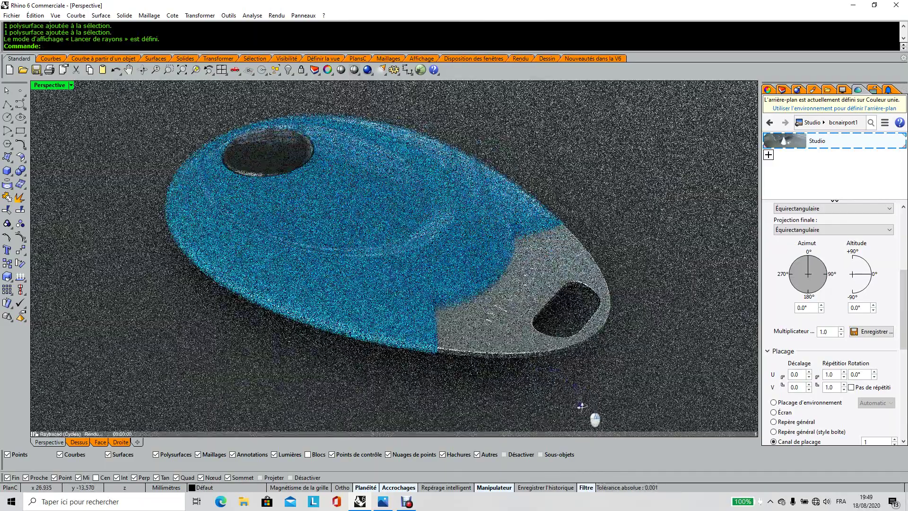
pyautogui.moveTo(581, 405)
pyautogui.mouseDown(button='right')
pyautogui.moveTo(595, 339)
pyautogui.moveTo(386, 300)
pyautogui.moveTo(407, 325)
pyautogui.mouseUp(button='right')
pyautogui.click(405, 501)
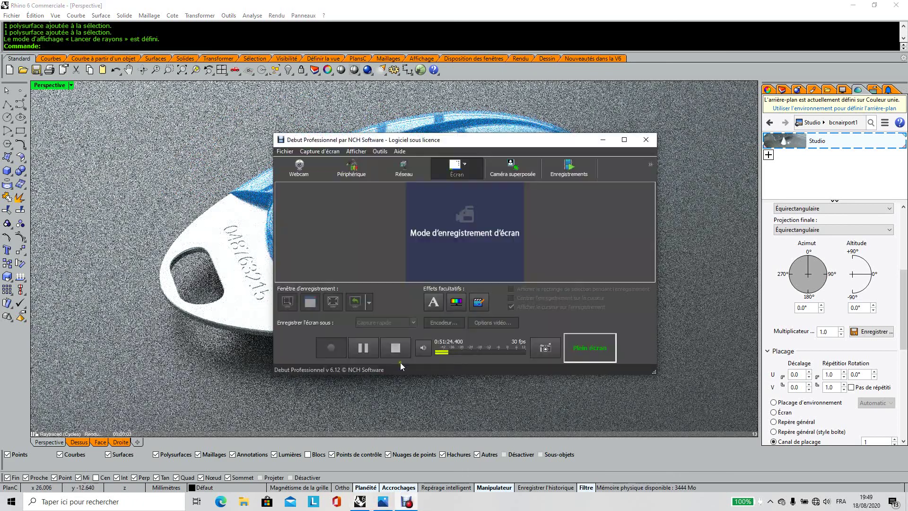